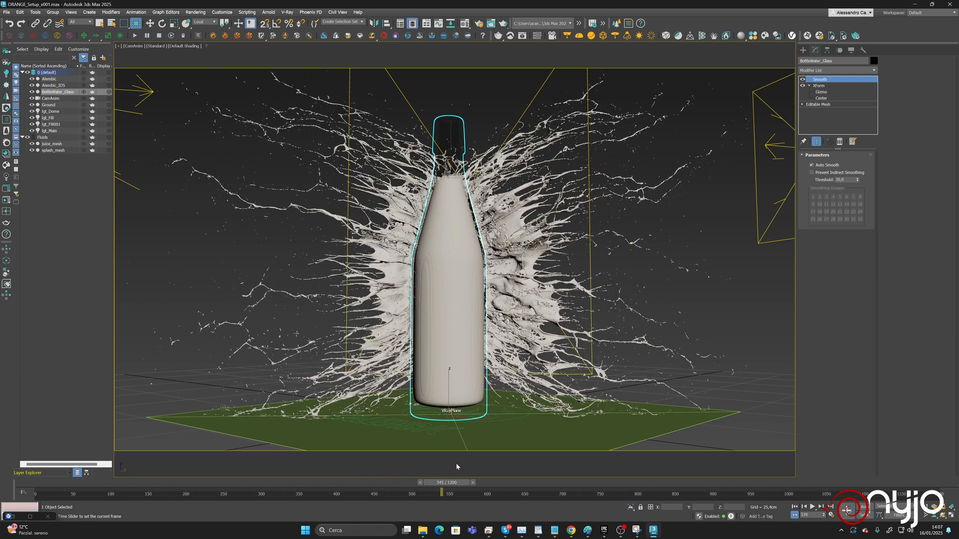
Move the animation to frame 513 and show the V-Ray Frame Buffer with the orange juice bottle render.
key("e")
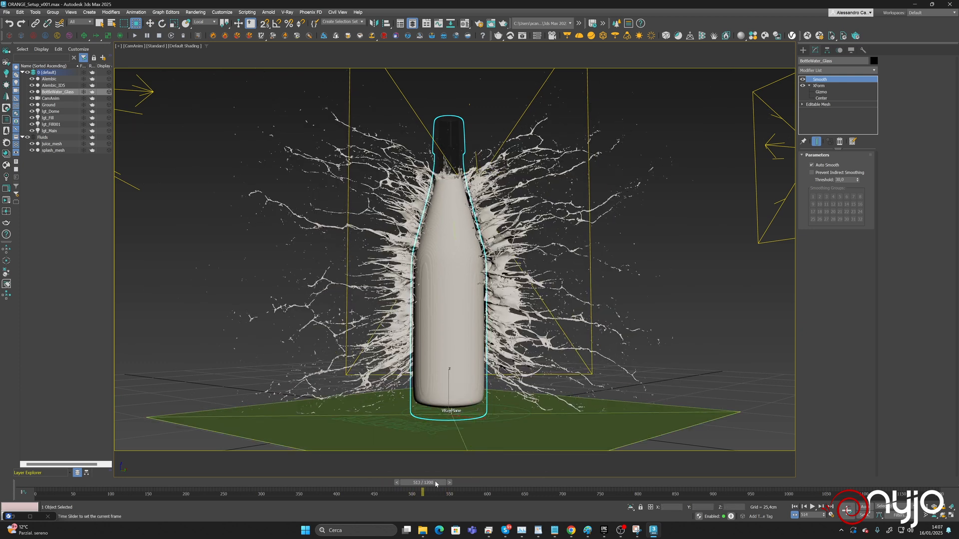
key("e")
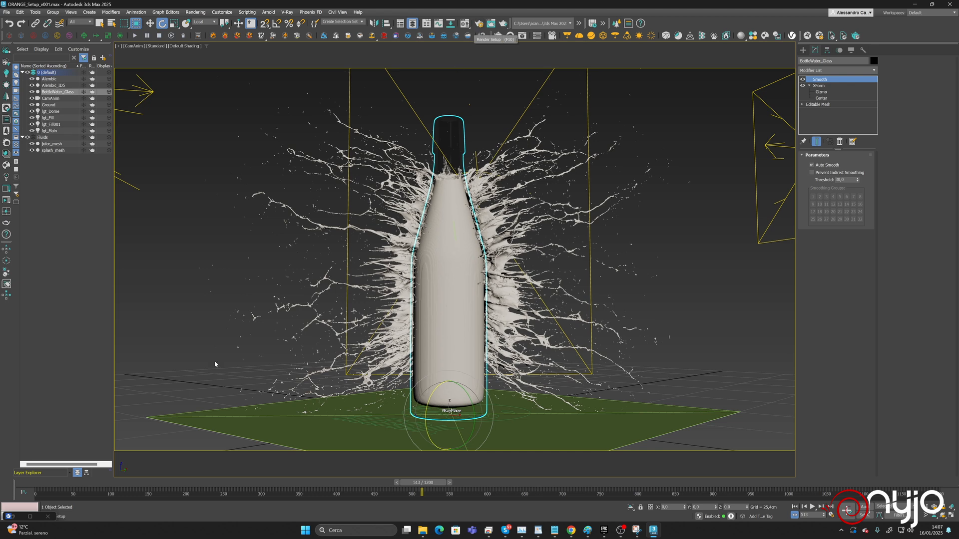
left_click(30, 517)
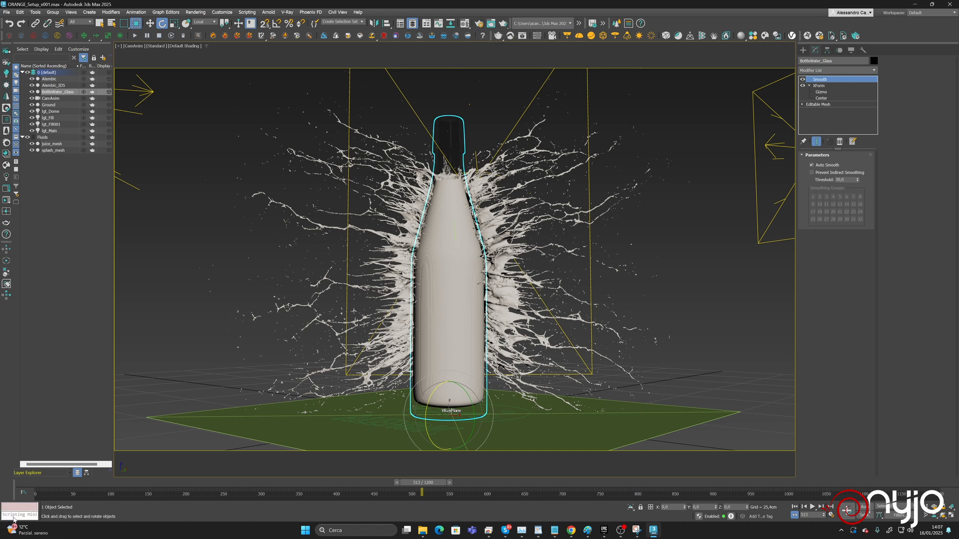
left_click(483, 167)
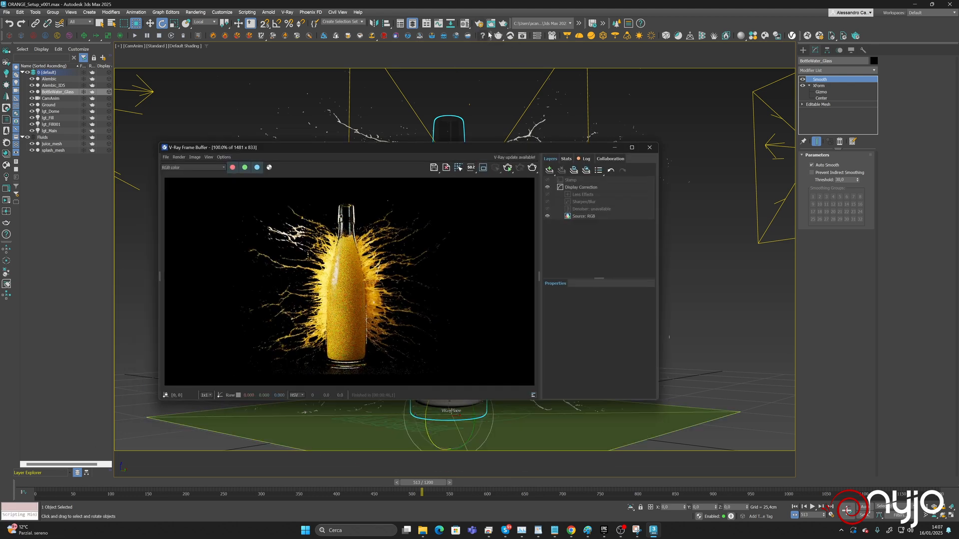
Set the render output size to 1280 x 720 in Render Setup, and relocate and enlarge the V-Ray Frame Buffer window.
key("F10")
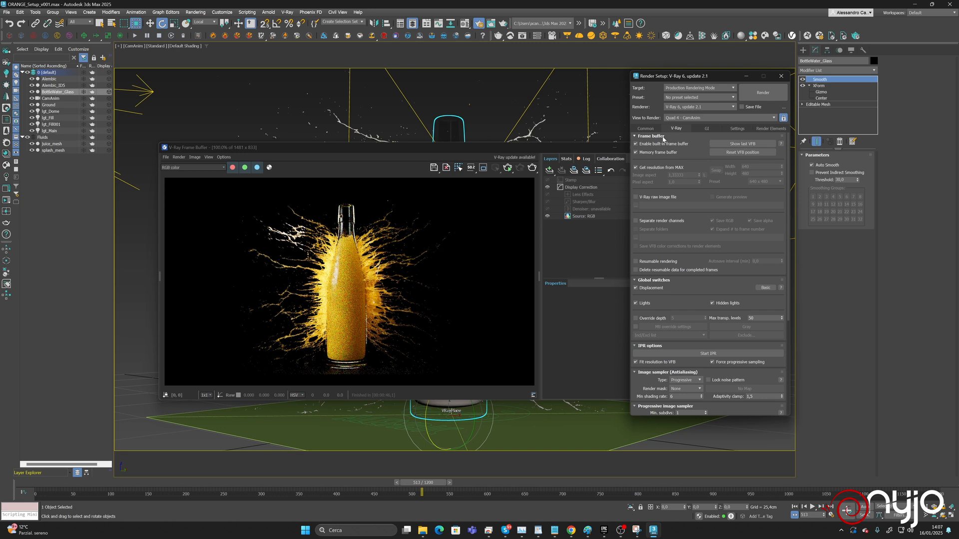
left_click(645, 128)
left_click(727, 237)
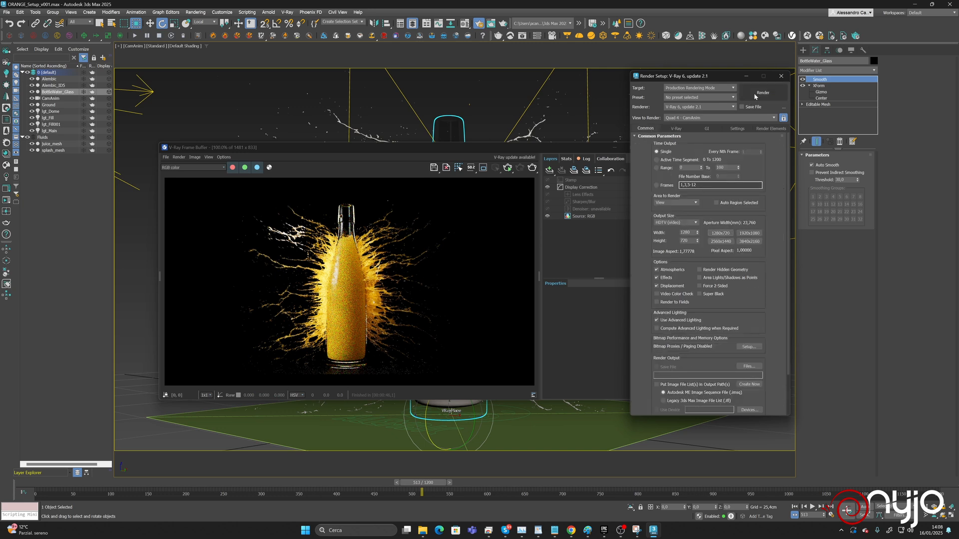
left_click_drag(512, 150, 376, 59)
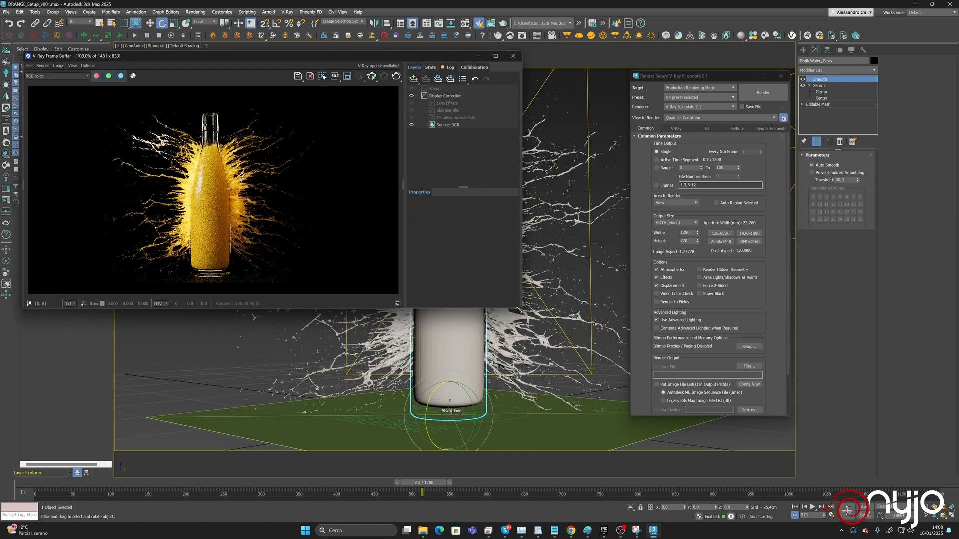
left_click_drag(518, 309, 645, 448)
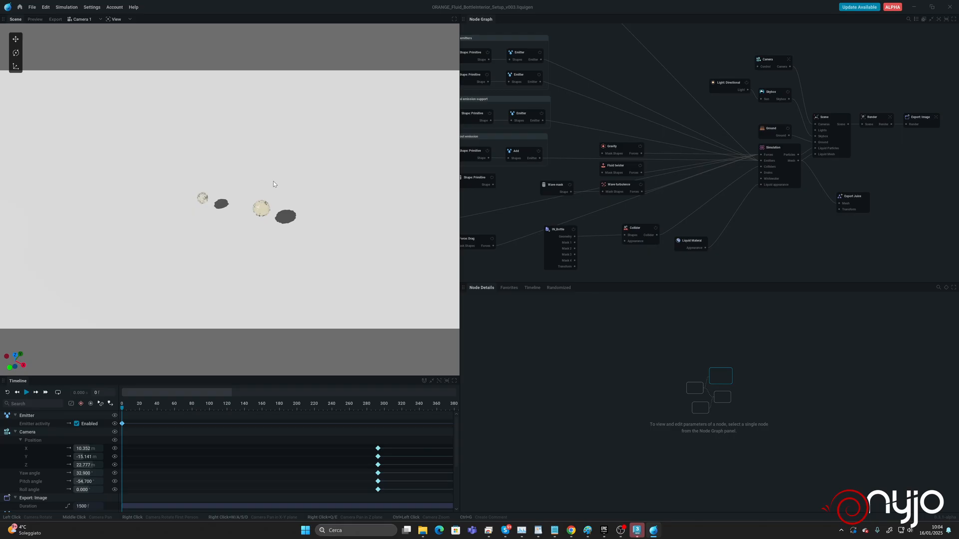
In LiquiGen, set the Simulation node's voxel size to 0.18 m and run the simulation, pausing it at about frame 618.
middle_click_drag(585, 114, 669, 150)
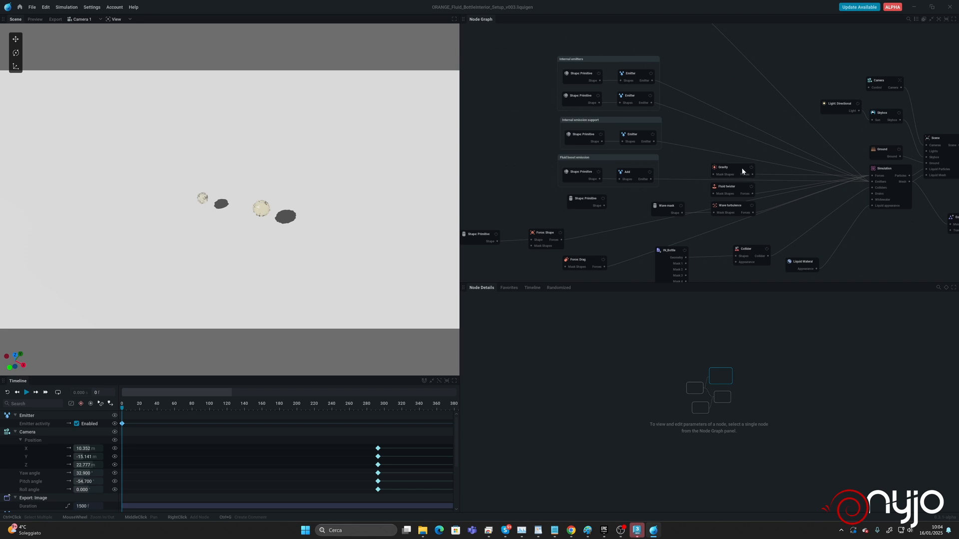
left_click(885, 168)
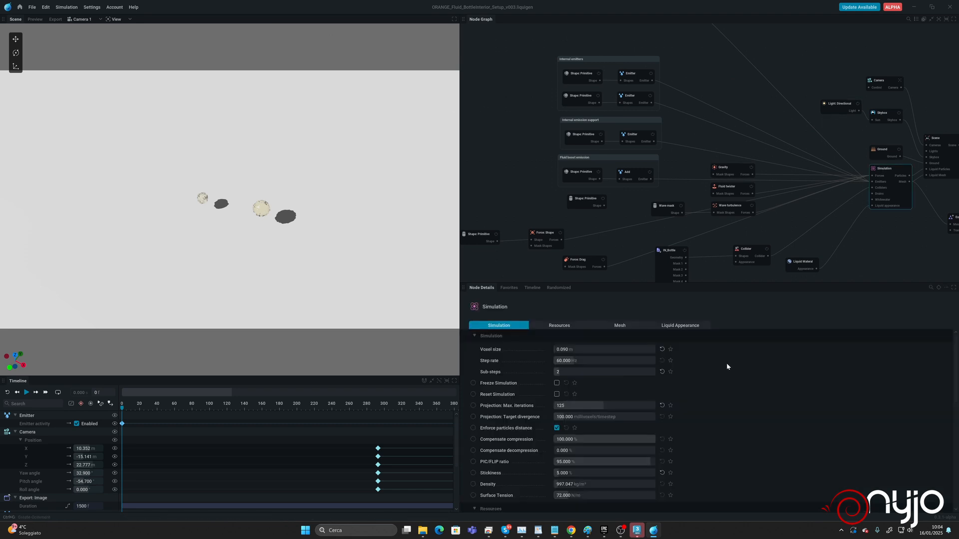
left_click(577, 350)
left_click_drag(591, 350, 509, 342)
type("0.")
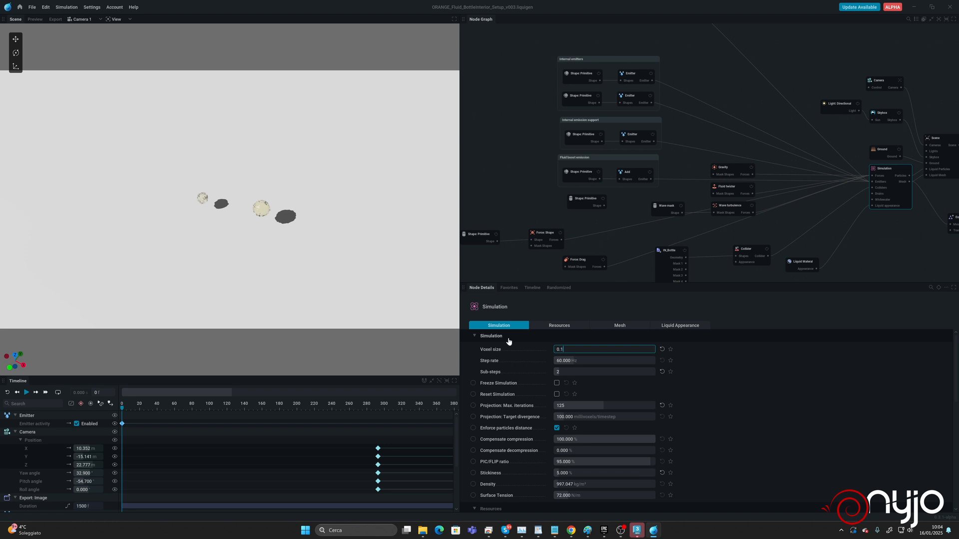
type("18")
key("Return")
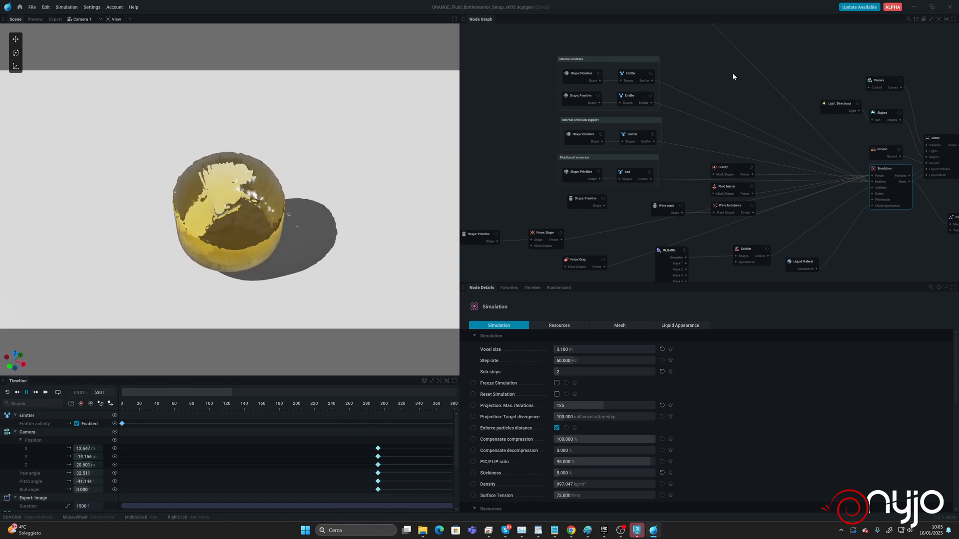
key("space")
Examine the internal emitters, internal emission support and neighbouring emission nodes in the node graph.
mouse_move(725, 99)
middle_mouse_down()
mouse_move(694, 283)
mouse_move(715, 120)
mouse_move(718, 142)
mouse_move(729, 136)
mouse_move(660, 100)
mouse_move(695, 61)
mouse_move(725, 107)
middle_mouse_up()
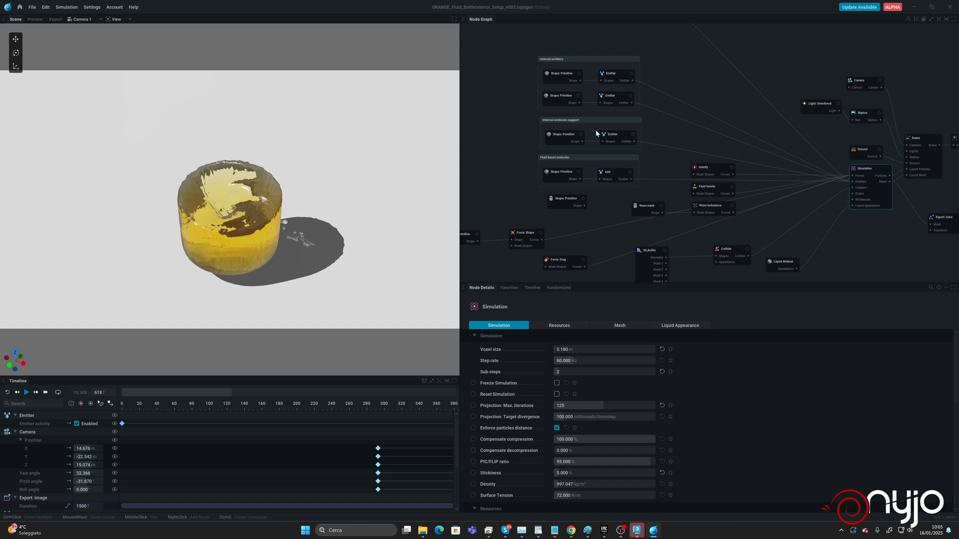
left_click(581, 122)
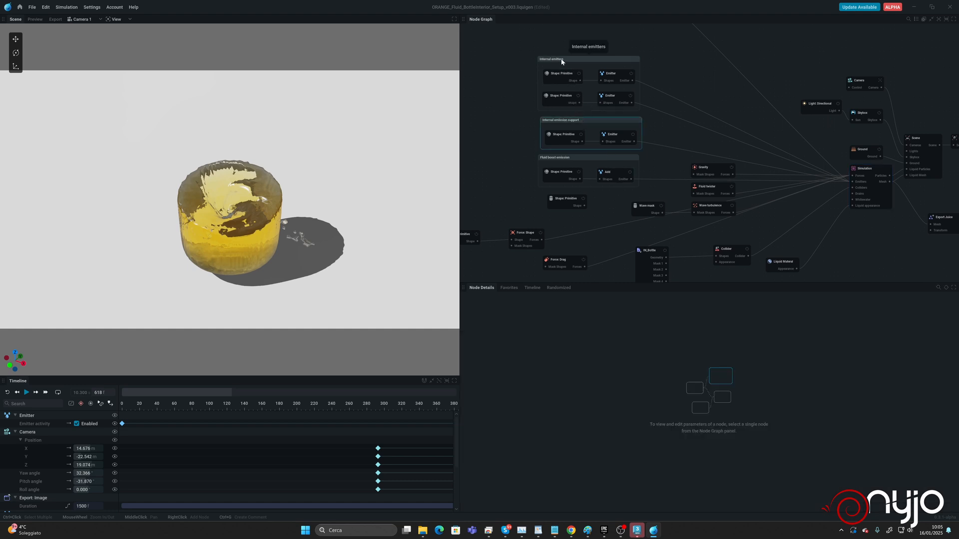
middle_click_drag(684, 113, 719, 141)
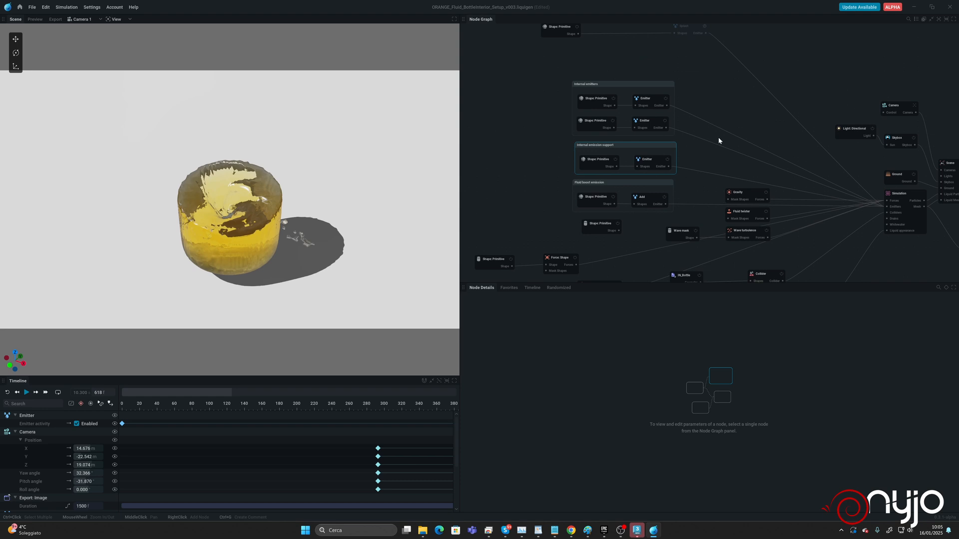
middle_click_drag(719, 141, 689, 145)
middle_click_drag(664, 50, 652, 82)
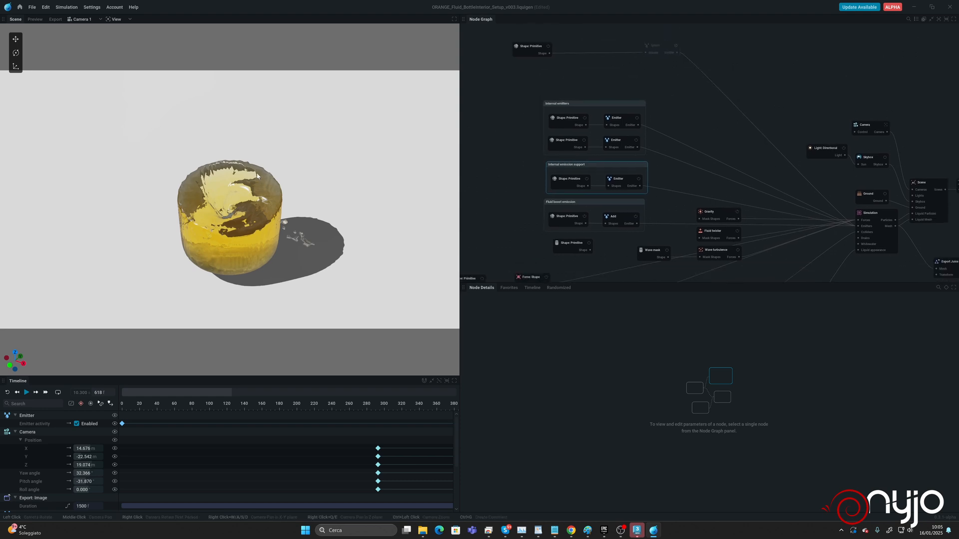
Duplicate the Liquid Material node just below the original and rename the copy "Shaded gray".
middle_click_drag(815, 280, 736, 199)
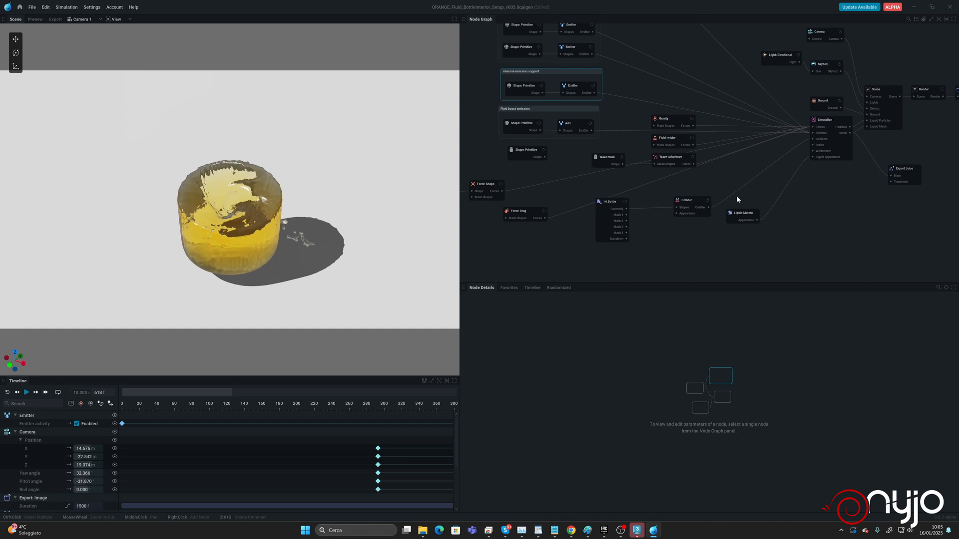
left_click(744, 215)
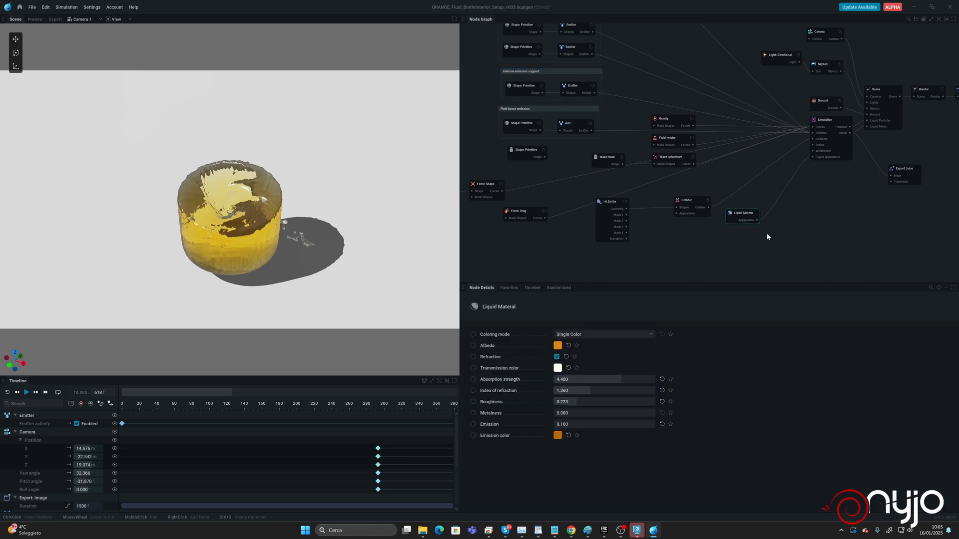
right_click(740, 215)
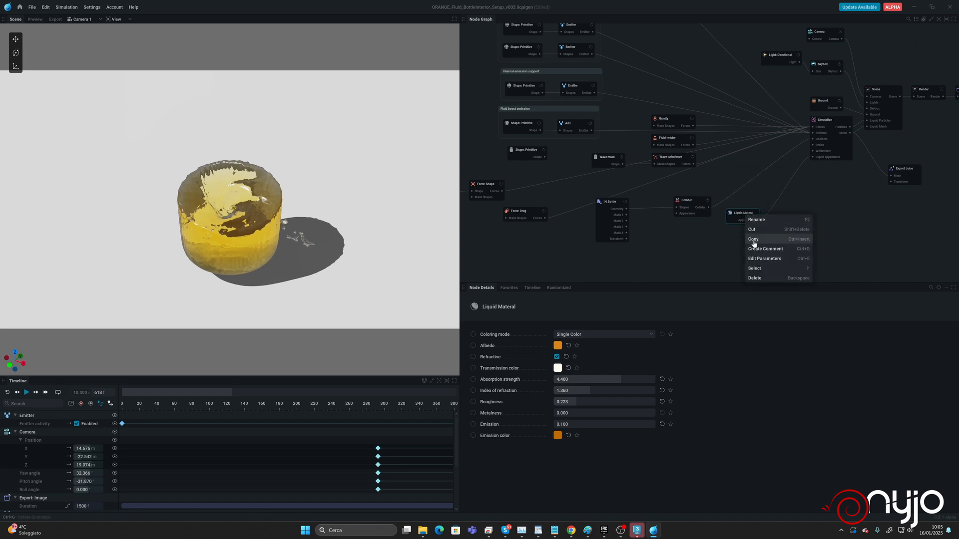
left_click(705, 254)
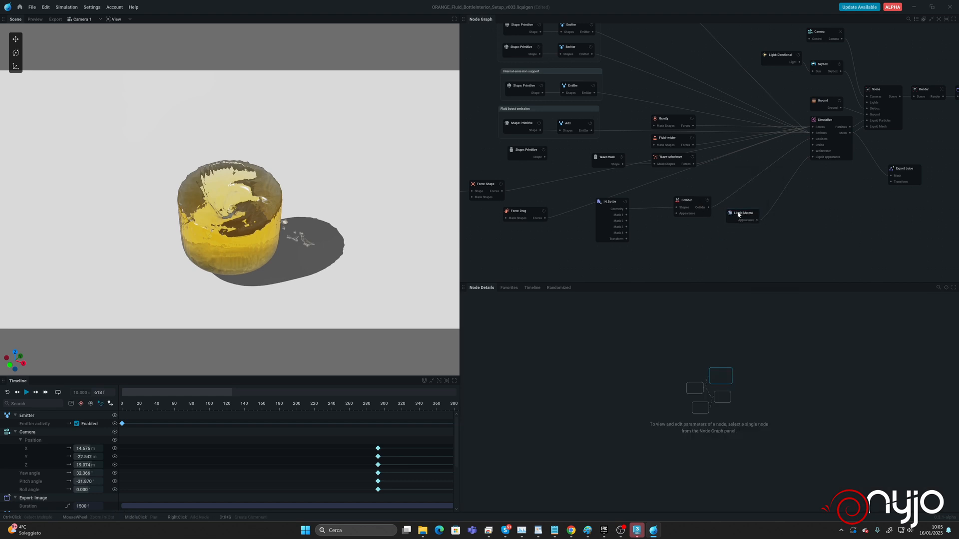
left_click(738, 214)
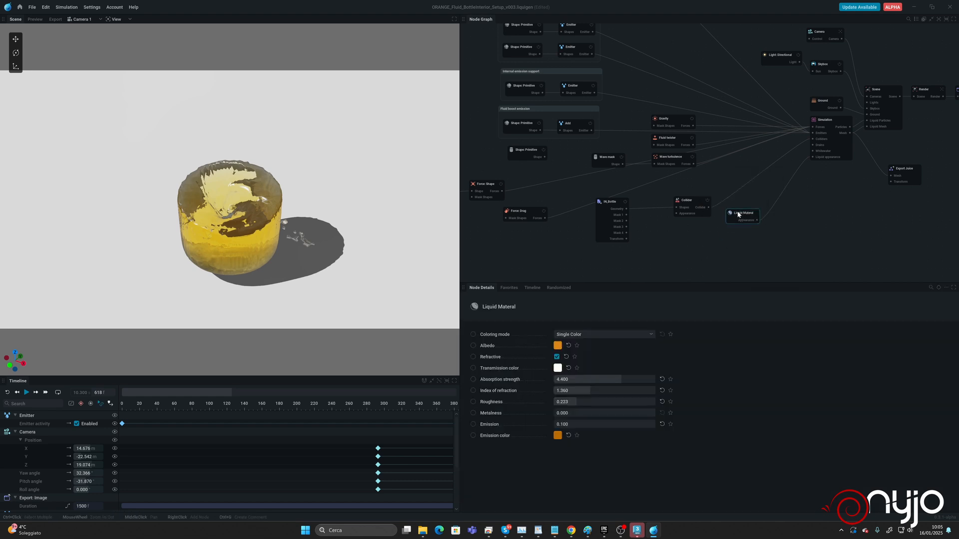
left_click(740, 245)
key("ctrl+v")
left_click_drag(745, 245, 741, 238)
double_click(741, 237)
type("Sh")
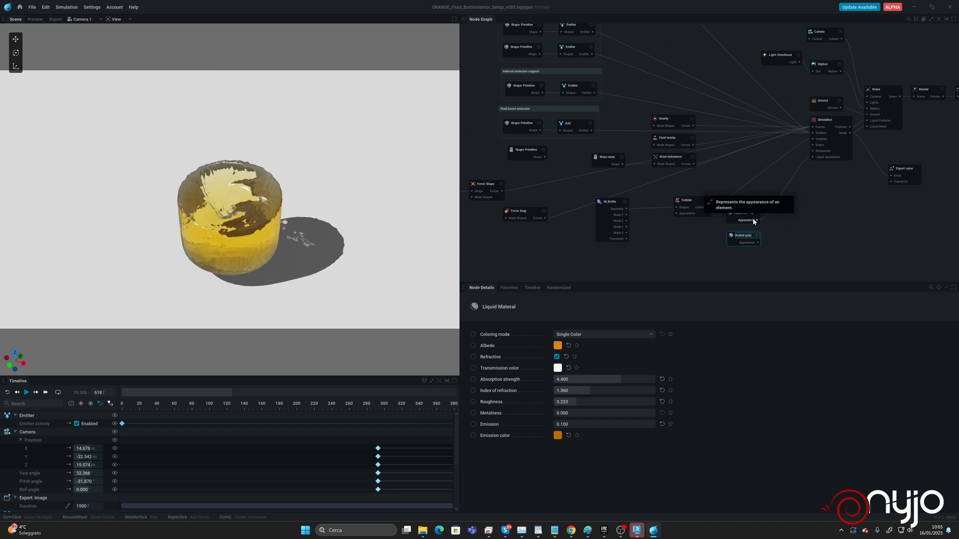
key("Return")
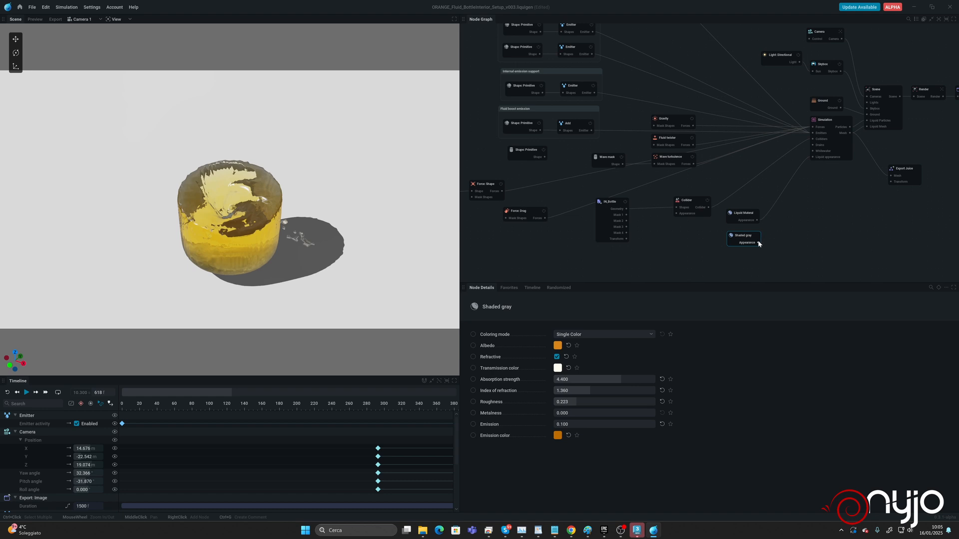
Connect Shaded gray to the Simulation's liquid appearance input and group both material nodes in a comment titled "Fluid shaders".
left_click_drag(758, 243, 807, 161)
left_click_drag(740, 212, 742, 218)
left_click_drag(718, 261, 777, 212)
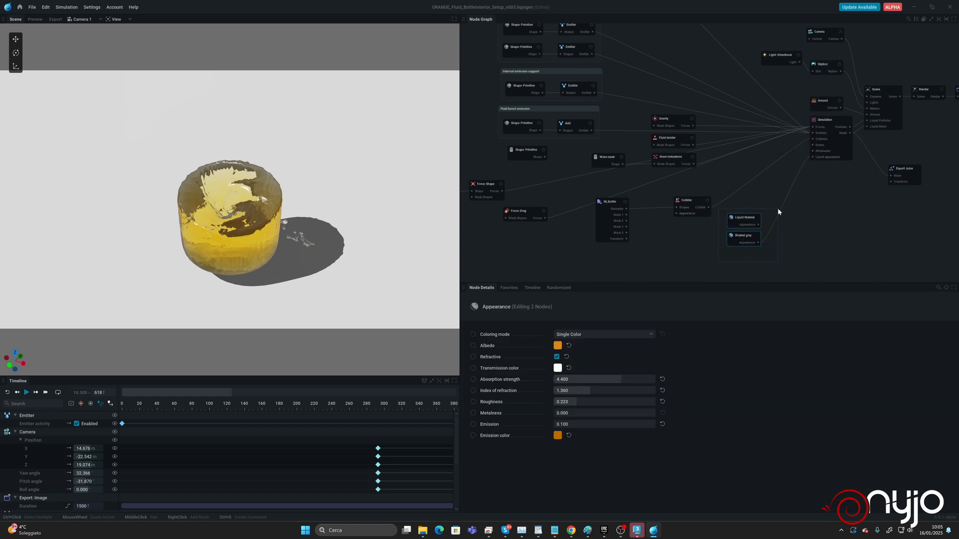
key("ctrl+g")
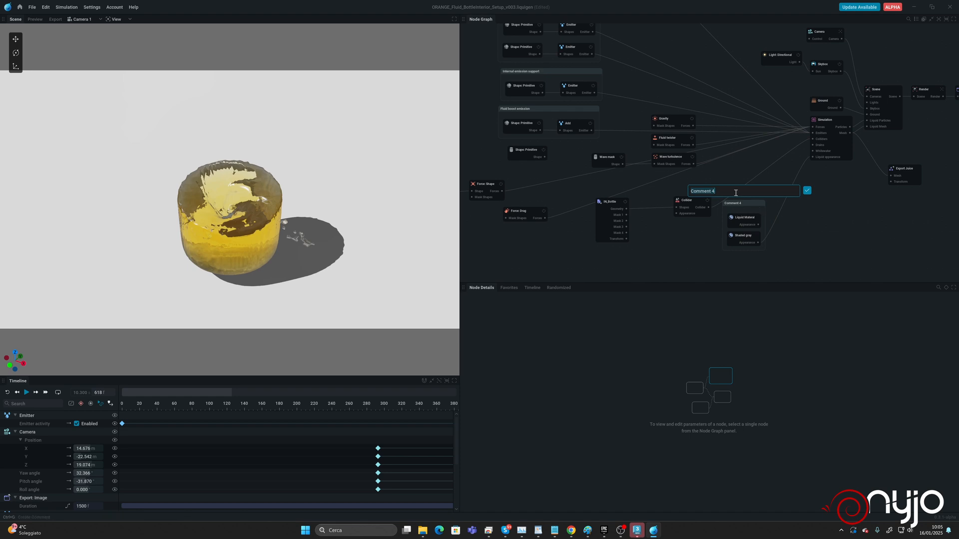
type("Fluid shaders")
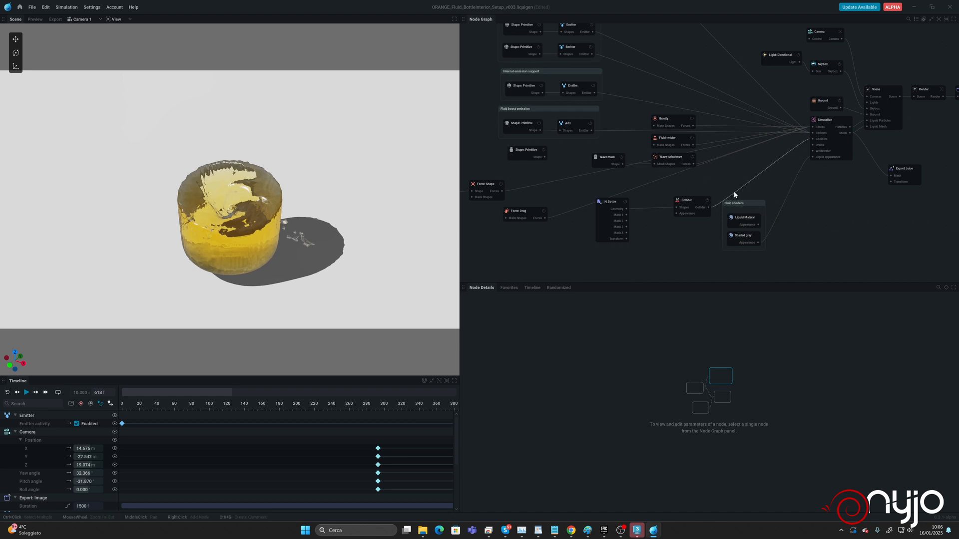
key("Return")
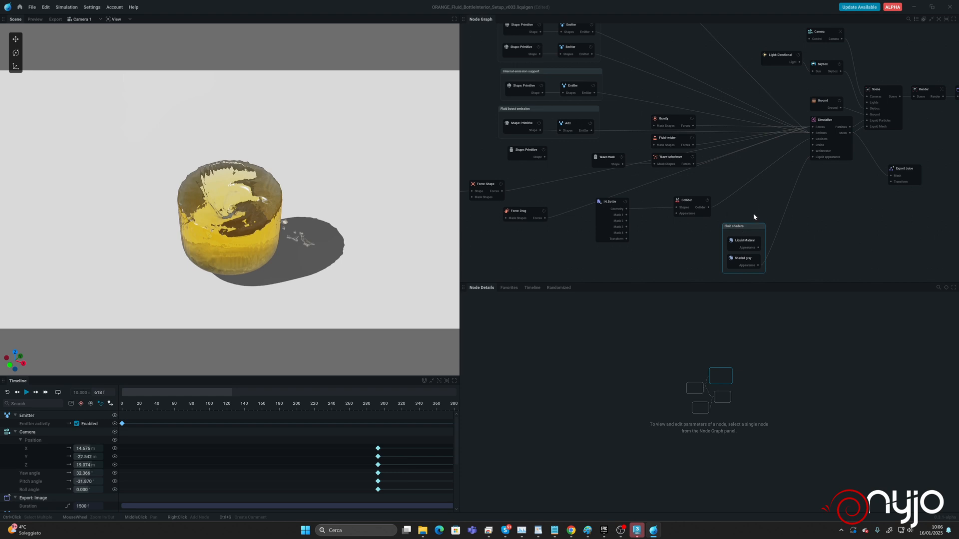
Set the Shaded gray material's albedo to dark gray and its transmission color to black.
left_click(737, 260)
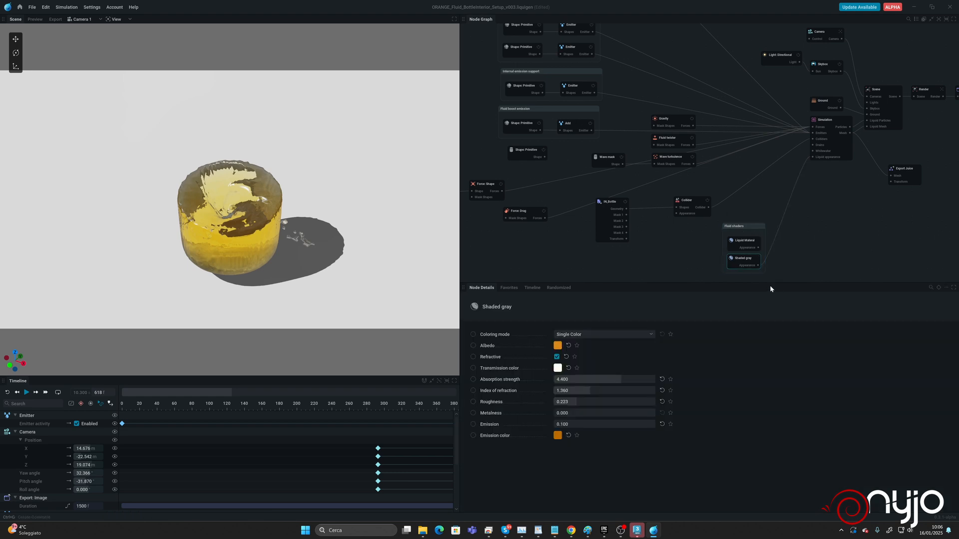
left_click(557, 346)
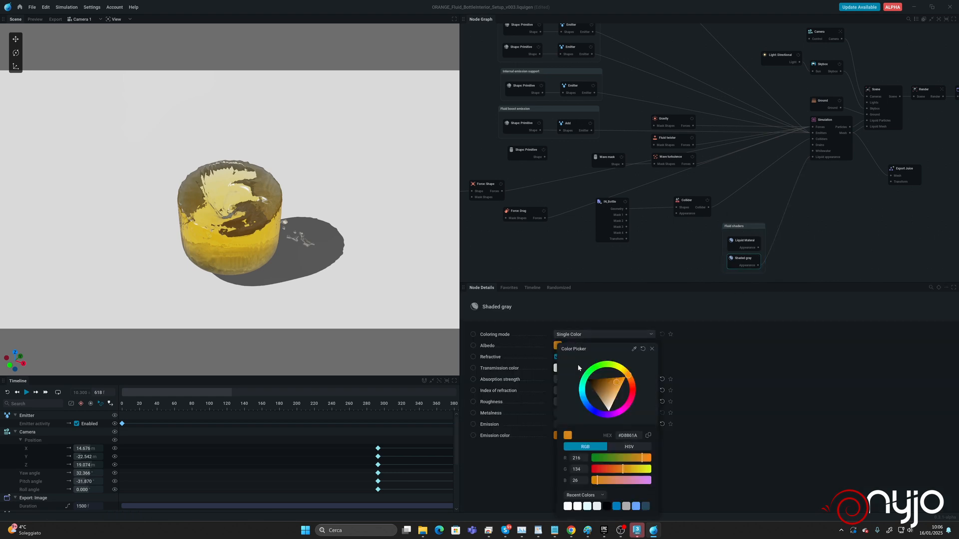
left_click_drag(617, 392, 593, 400)
left_click(778, 412)
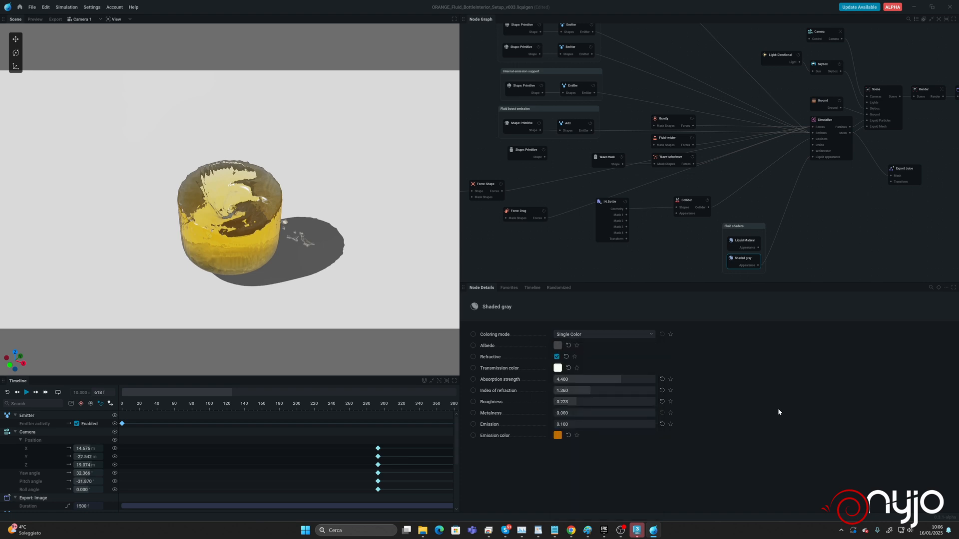
left_click(557, 369)
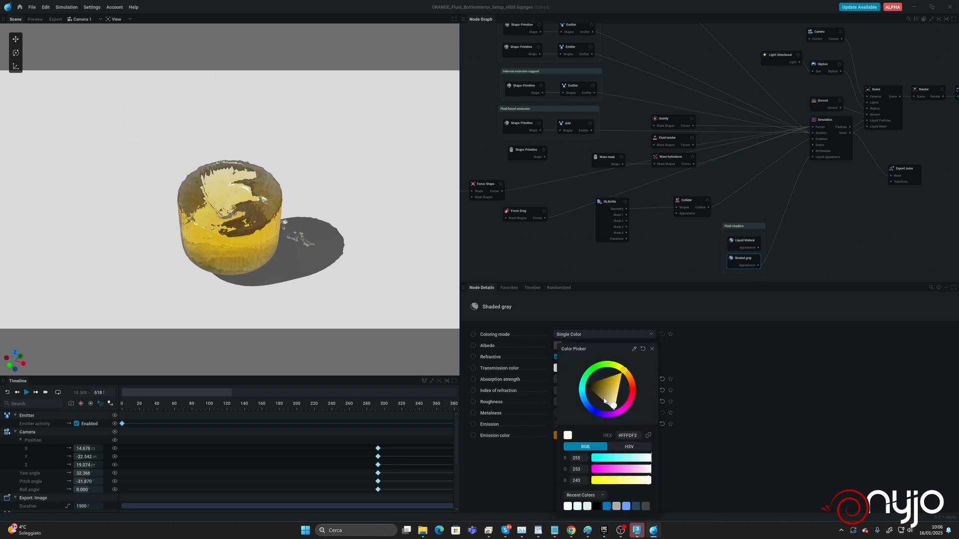
left_click_drag(604, 401, 588, 387)
left_click(769, 418)
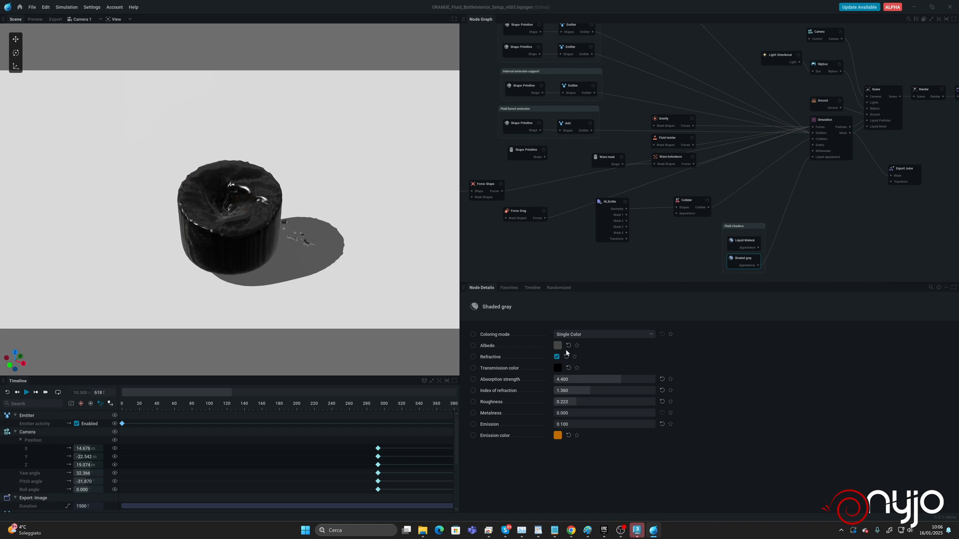
Set Shaded gray's absorption strength to 0 and turn off its refraction.
left_click_drag(580, 379, 454, 383)
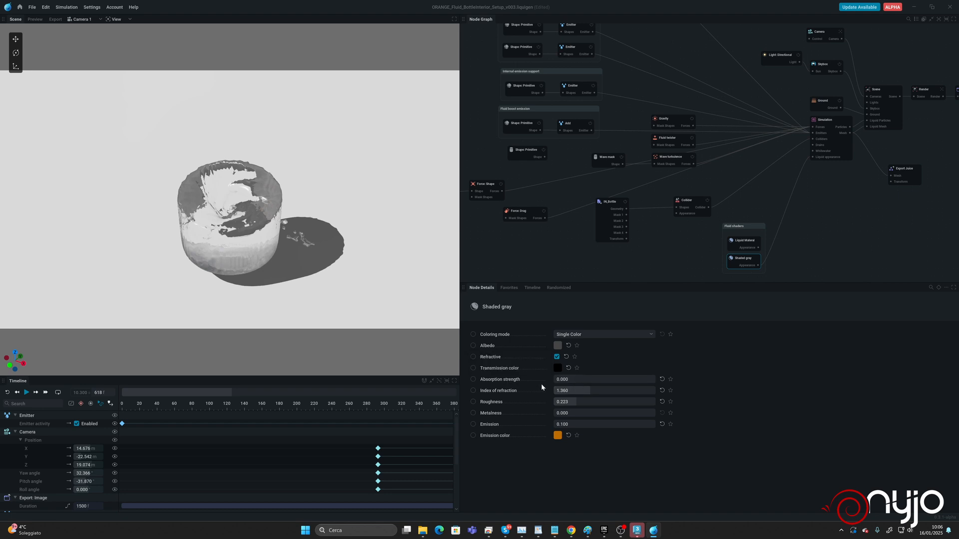
left_click(558, 358)
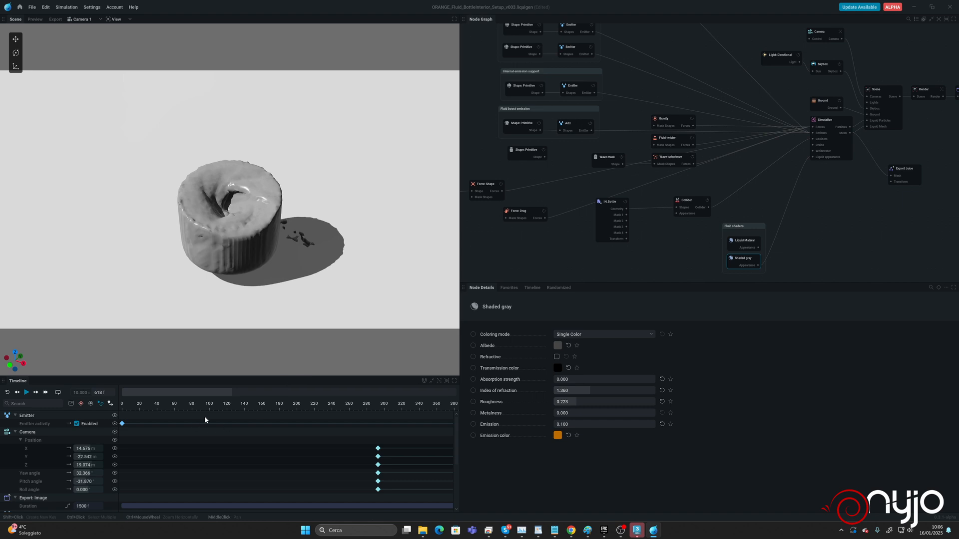
Select the Simulation node and display the simulation stats overlay in the viewport.
left_click(830, 120)
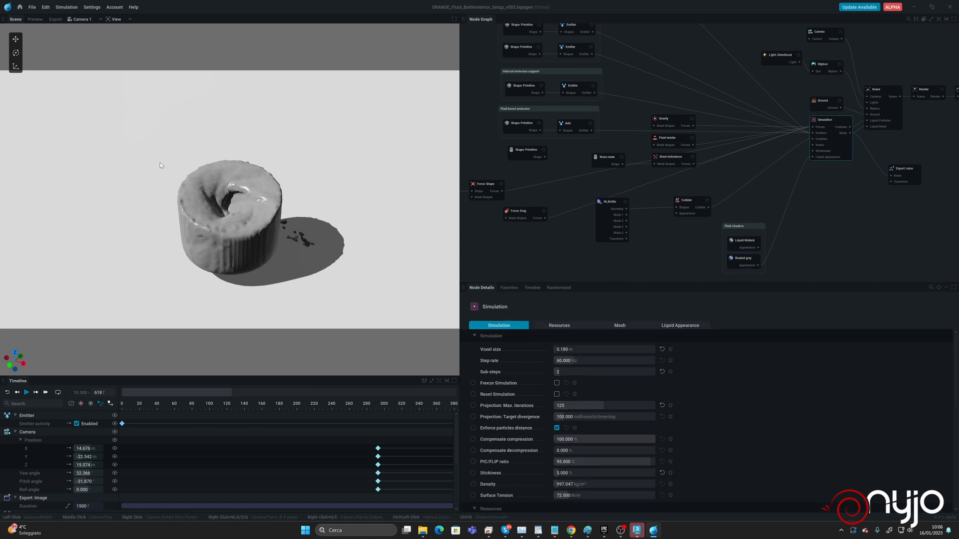
left_click(127, 20)
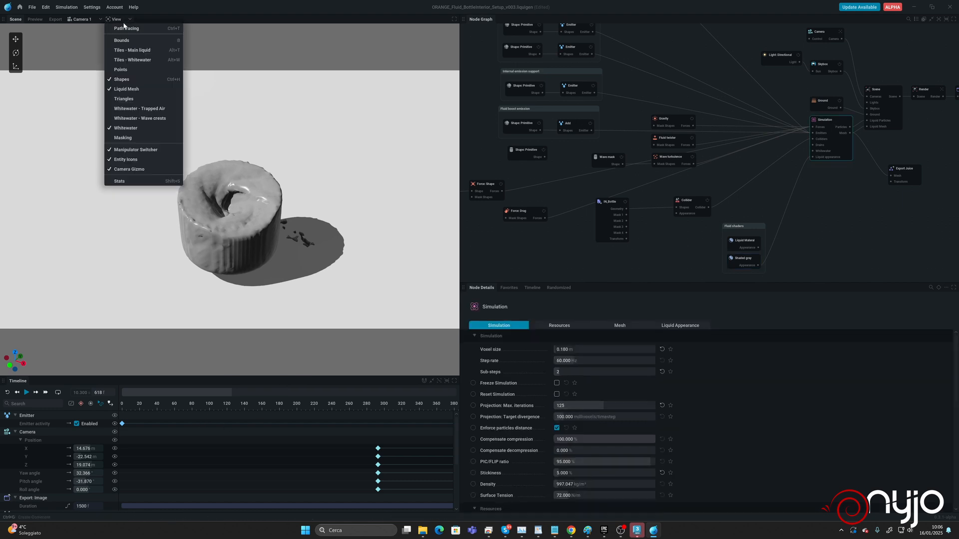
left_click(144, 181)
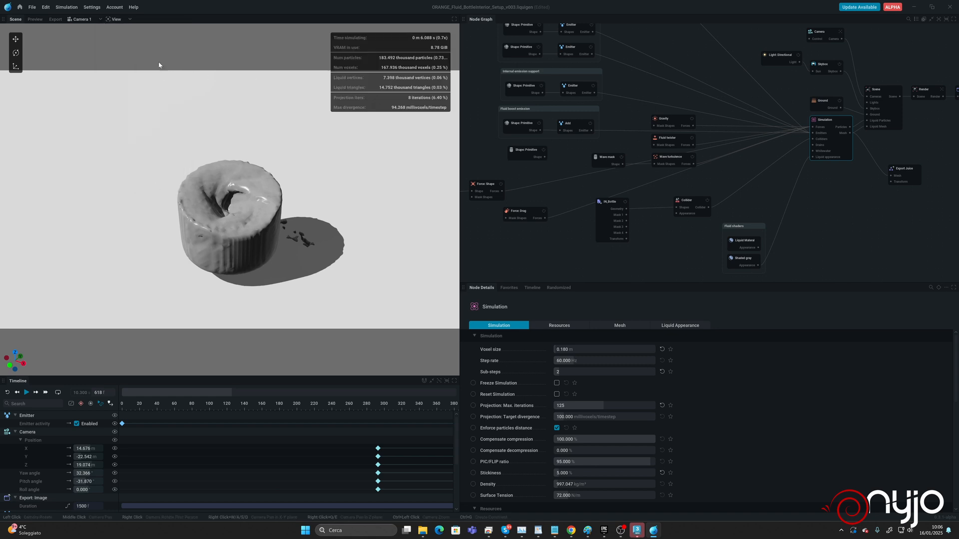
Start saving the project under a new name and browse to the Social > 2025 > January folder.
left_click(32, 7)
left_click(41, 60)
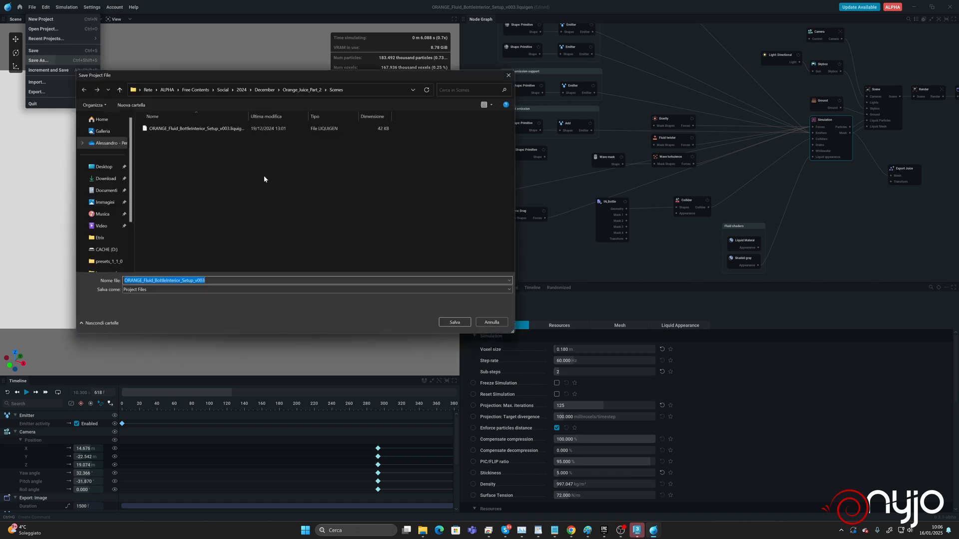
left_click(269, 89)
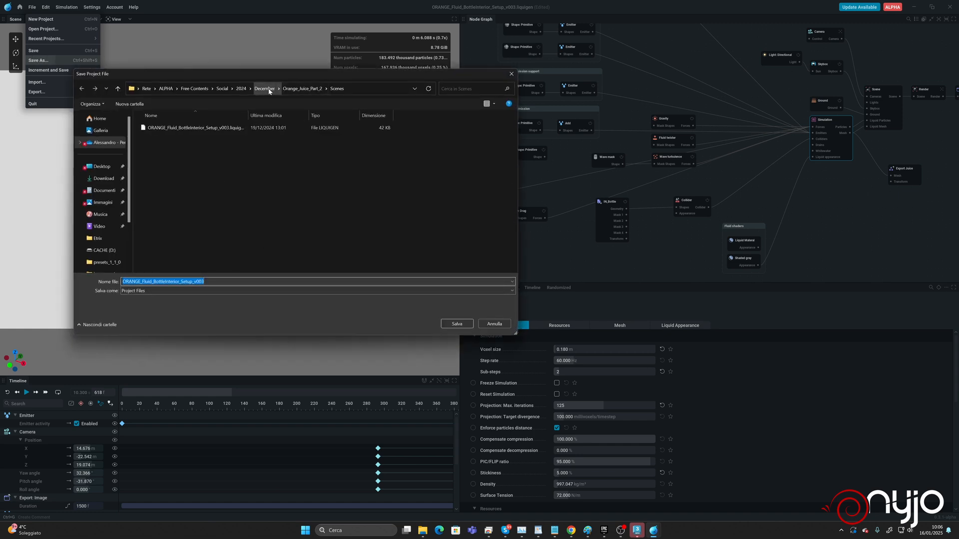
left_click(135, 104)
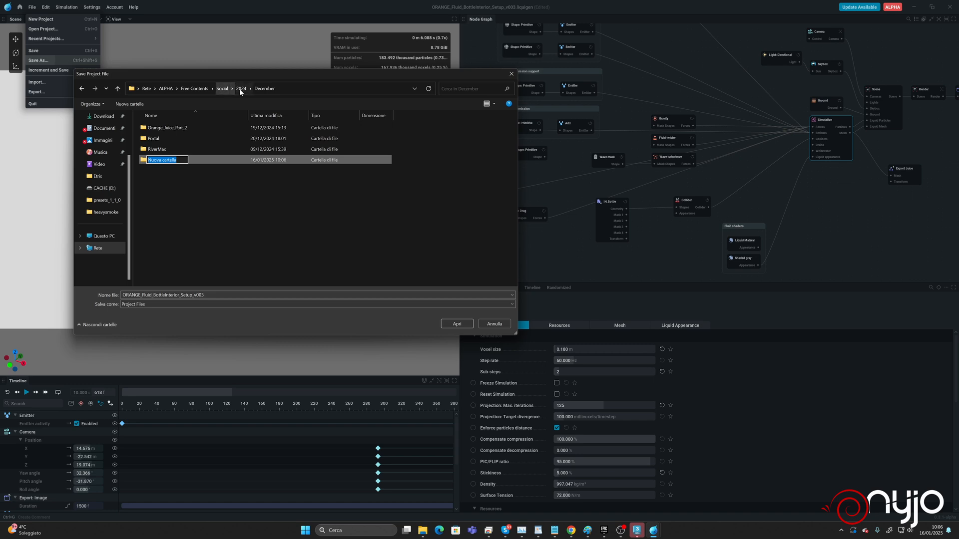
left_click(222, 89)
double_click(151, 138)
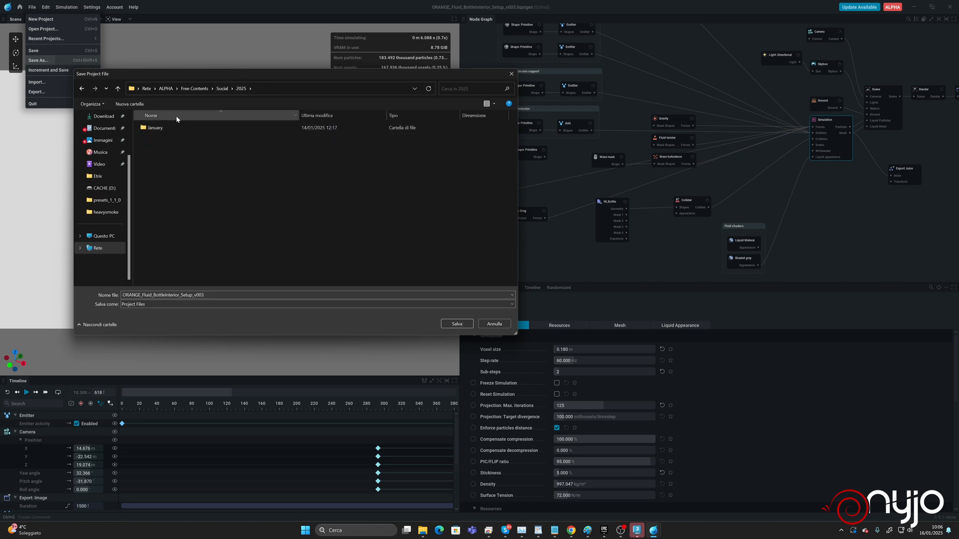
double_click(150, 127)
Create a folder named "Orange_Juice_Part_3" inside January and open it.
left_click(129, 105)
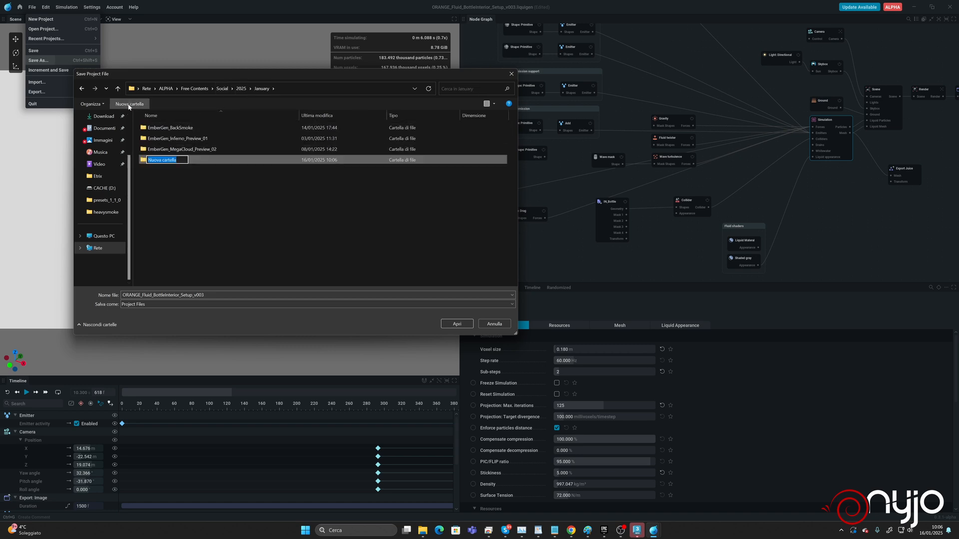
type("Orange_")
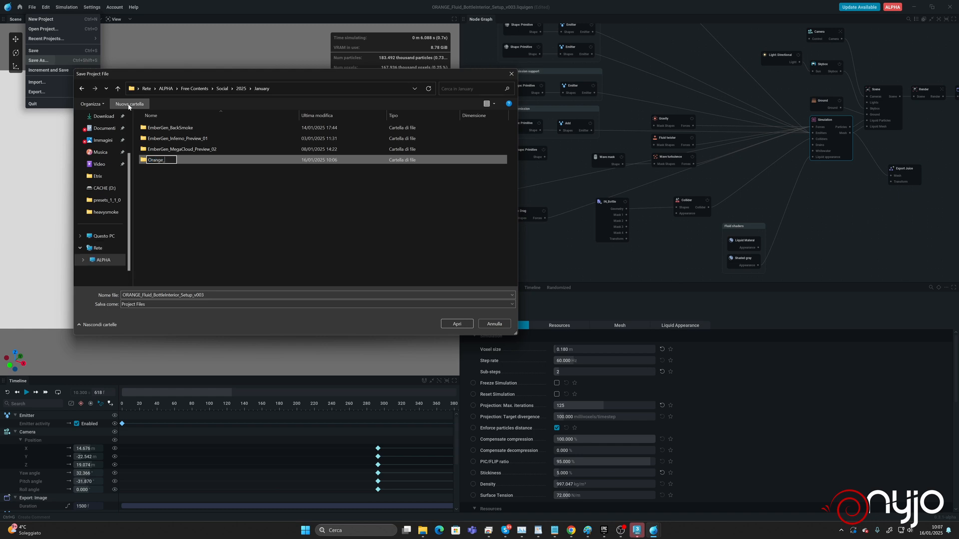
type("Jiuce_")
key("BackSpace")
key("BackSpace")
key("BackSpace")
key("BackSpace")
key("BackSpace")
type("uice_Part_3")
key("Return")
key("Return")
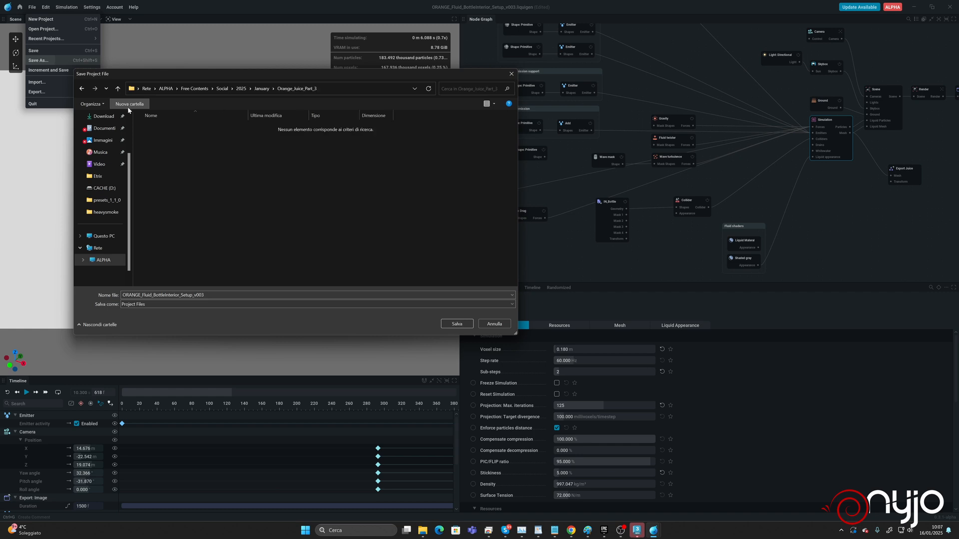
Create a "scenes" subfolder and save the project in it as ORANGE_Fluid_BottleInterior_Setup_v004.
left_click(131, 103)
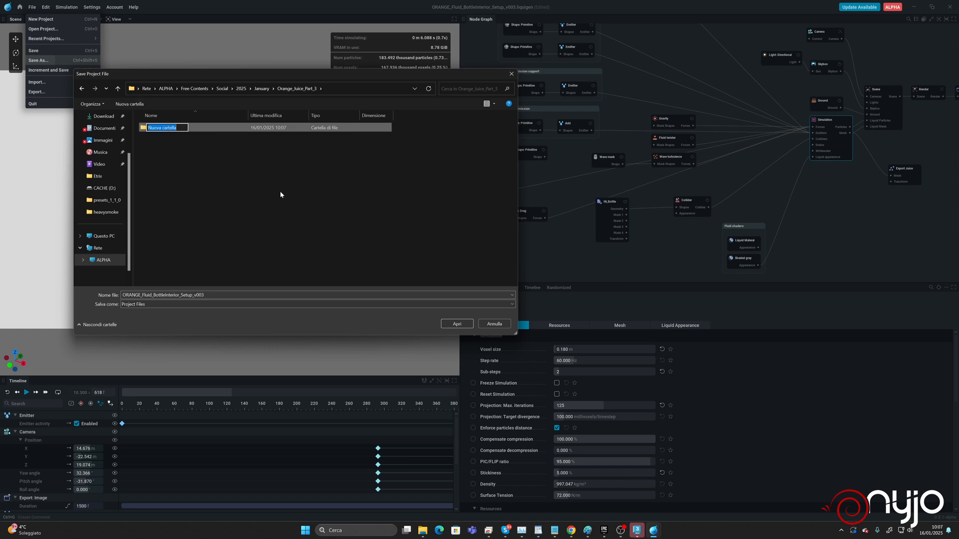
type("scenes")
key("Return")
key("Return")
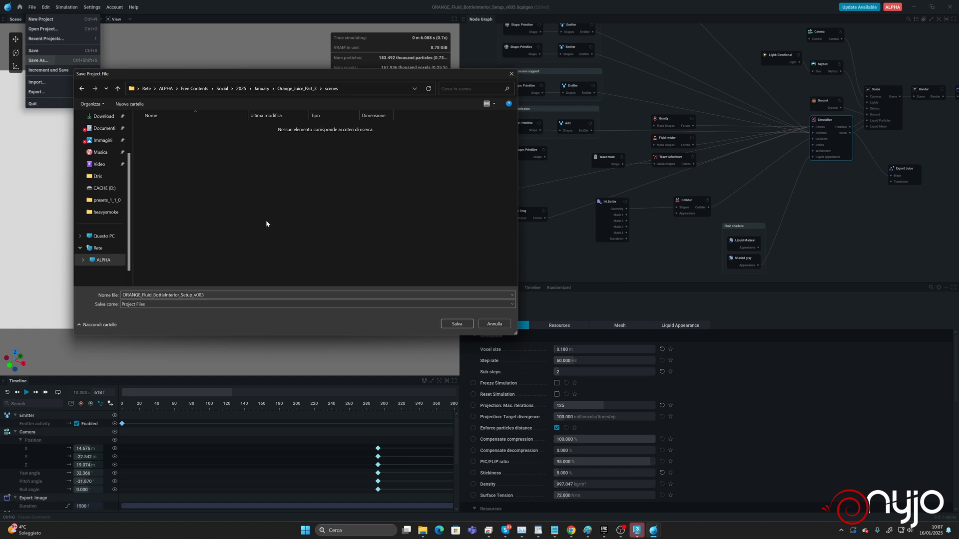
left_click(251, 296)
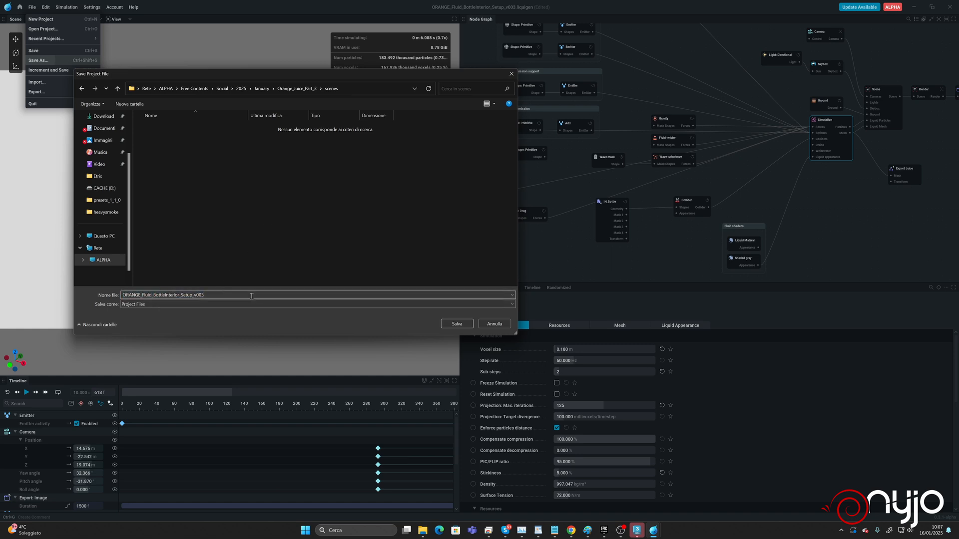
key("Return")
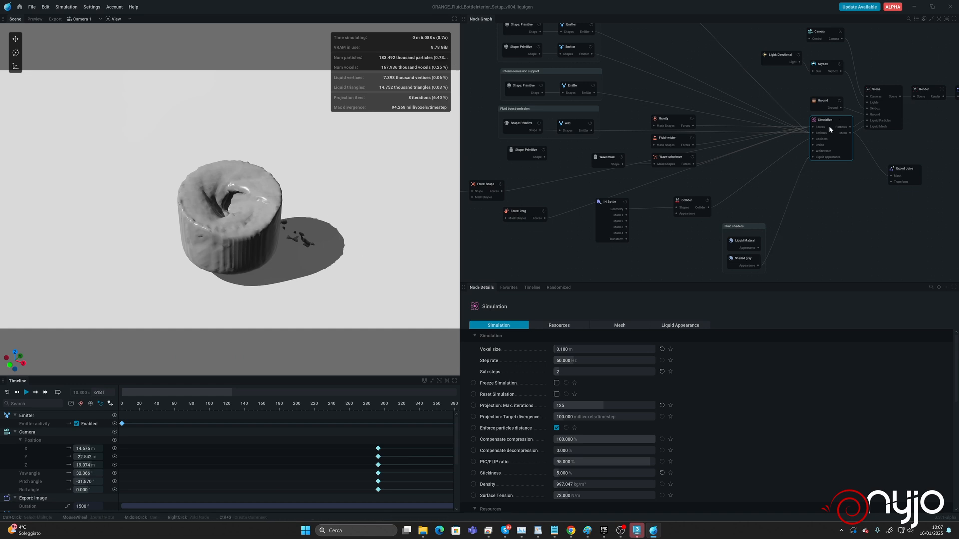
Set the simulation's voxel size to 0.08 m and run the simulation to about frame 350.
left_click(585, 351)
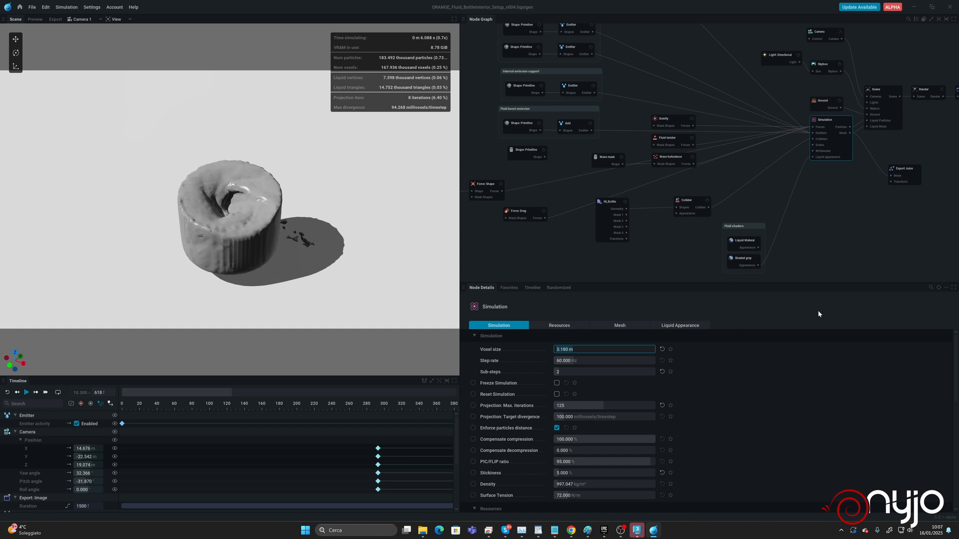
type("0.08")
key("Return")
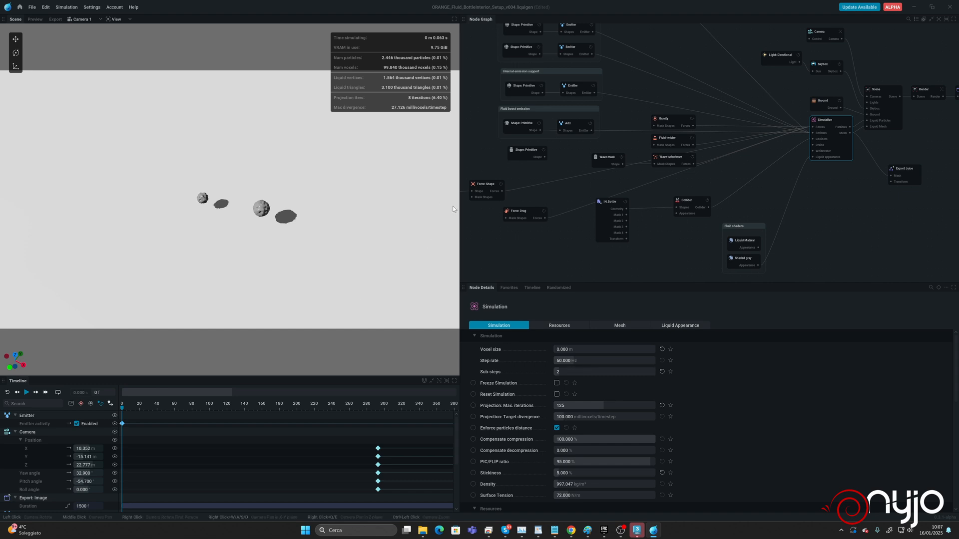
key("space")
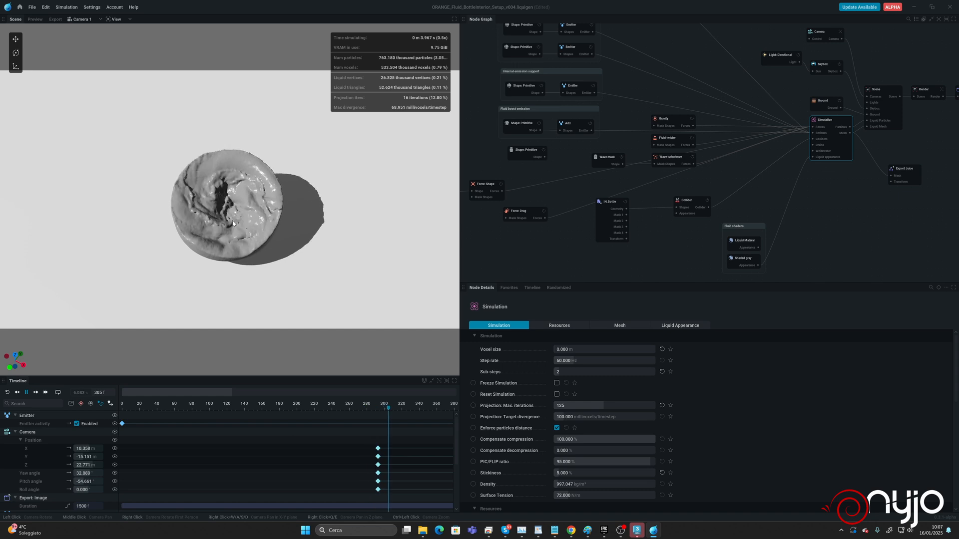
key("space")
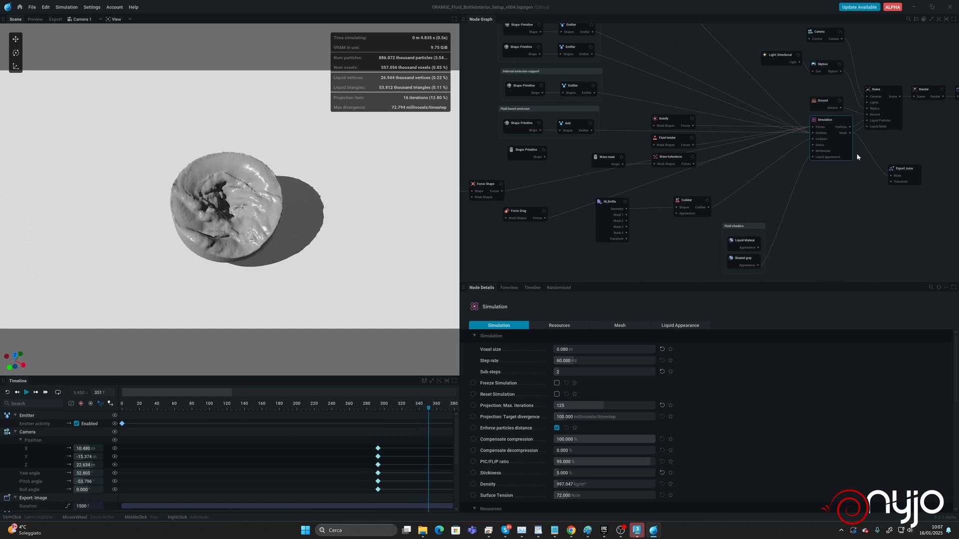
Enable Generate SDF on smoothing in the Simulation's mesh settings and set SDF smoothing to 0.
left_click(630, 325)
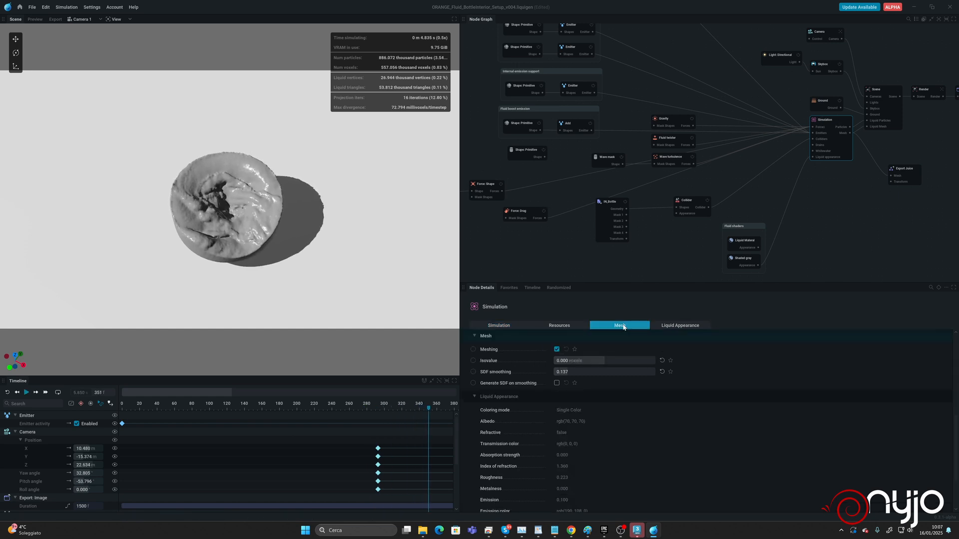
left_click_drag(670, 282, 669, 223)
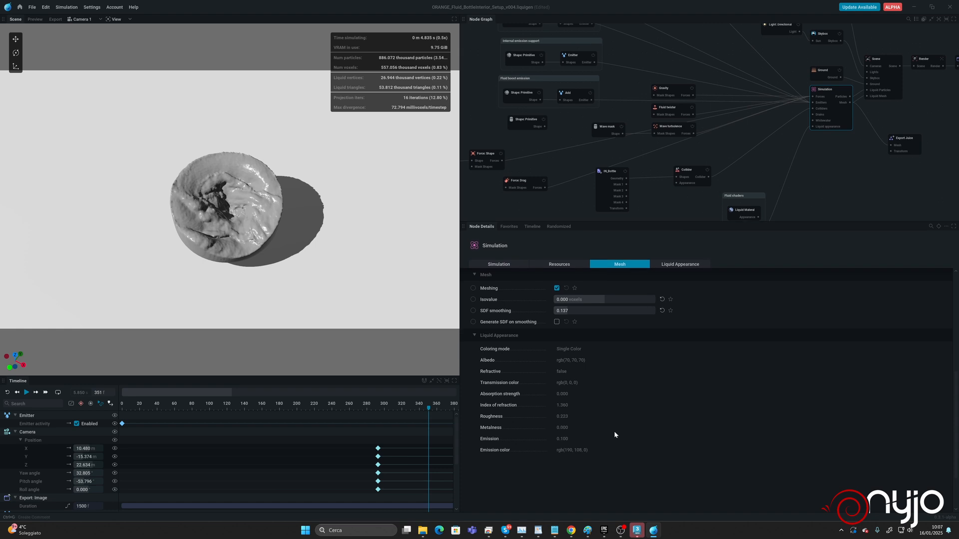
scroll(612, 315, "up", 1)
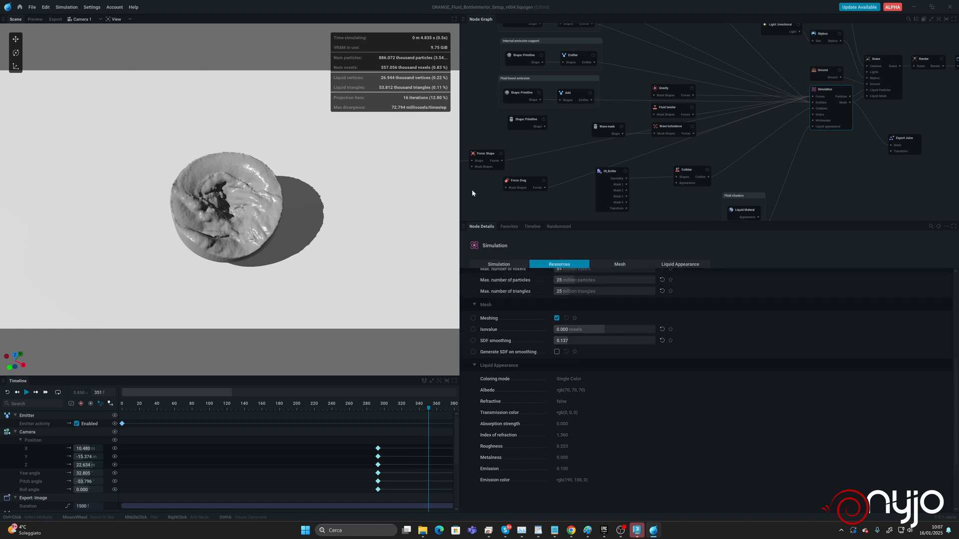
left_click(556, 352)
mouse_move(508, 355)
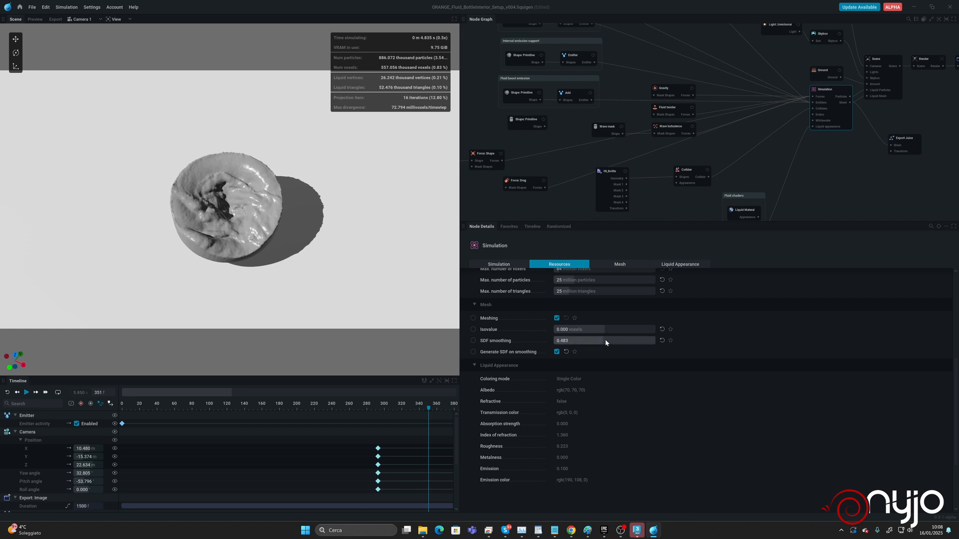
left_click_drag(592, 338, 555, 333)
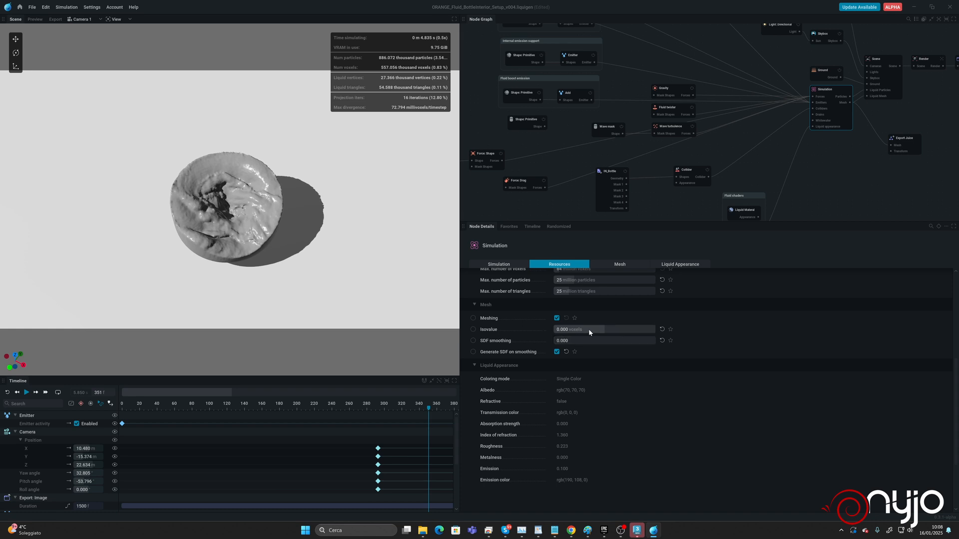
Try a lower Isovalue and an SDF smoothing of 0.5 on the liquid mesh, returning both to 0.
left_click_drag(588, 328, 493, 328)
left_click(593, 332)
type("0")
key("Return")
left_click_drag(577, 342, 591, 344)
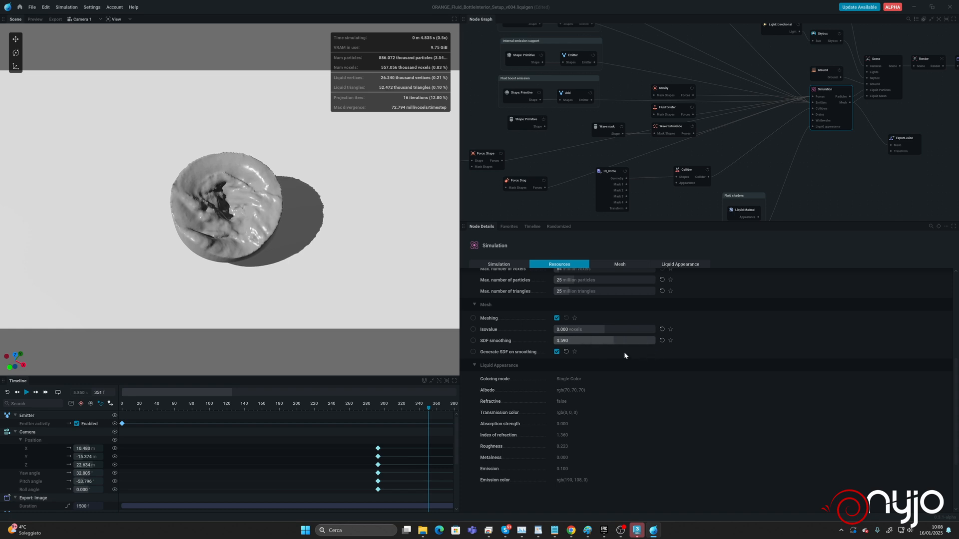
left_click_drag(643, 351, 549, 344)
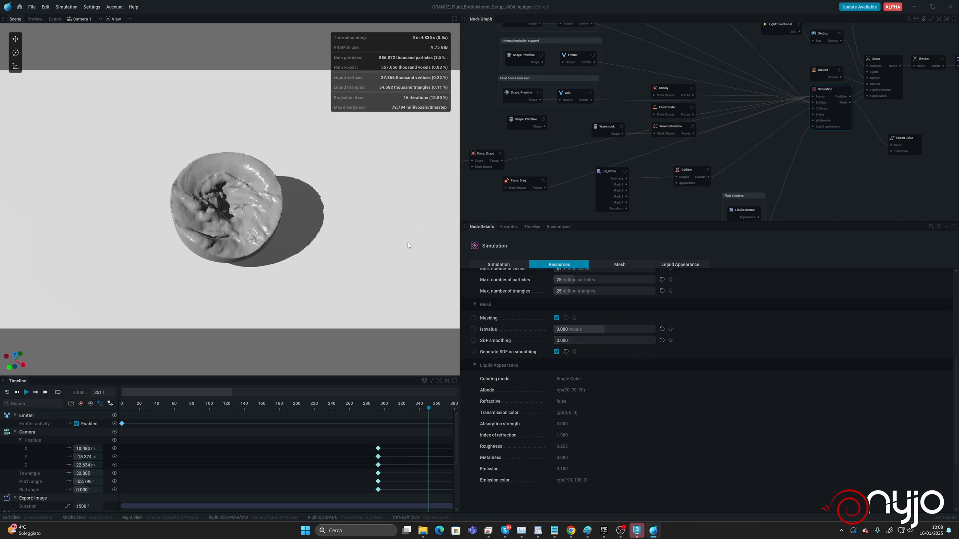
Resume the simulation to about frame 640 to examine the liquid surface.
key("space")
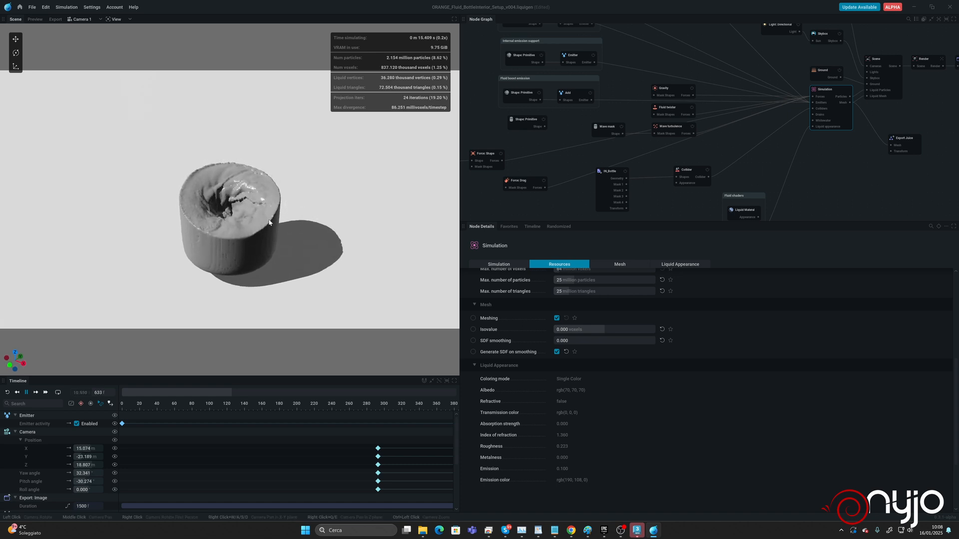
key("space")
Set the volume flow rate of the first emitter in the Internal emitters group to 20.
middle_click_drag(637, 72, 643, 213)
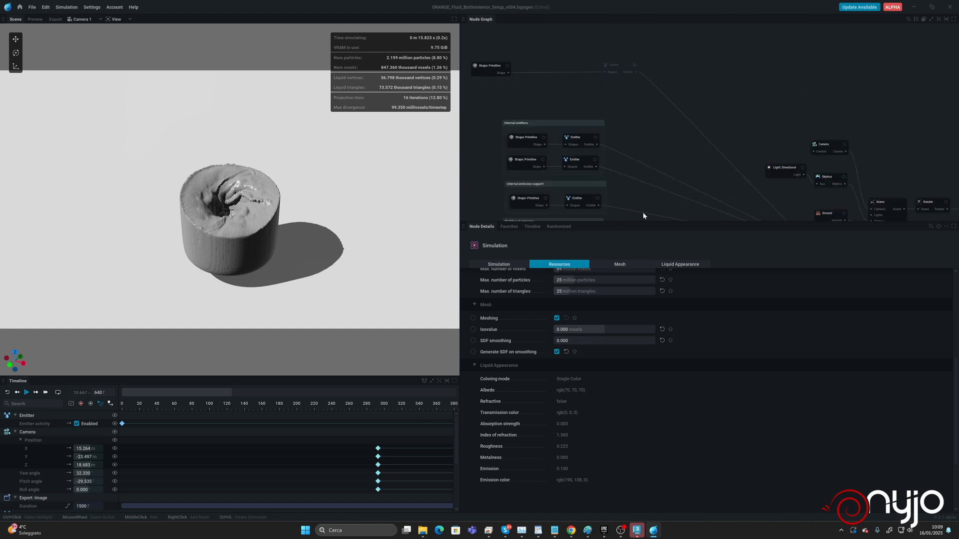
middle_click_drag(629, 116, 685, 58)
left_click(638, 78)
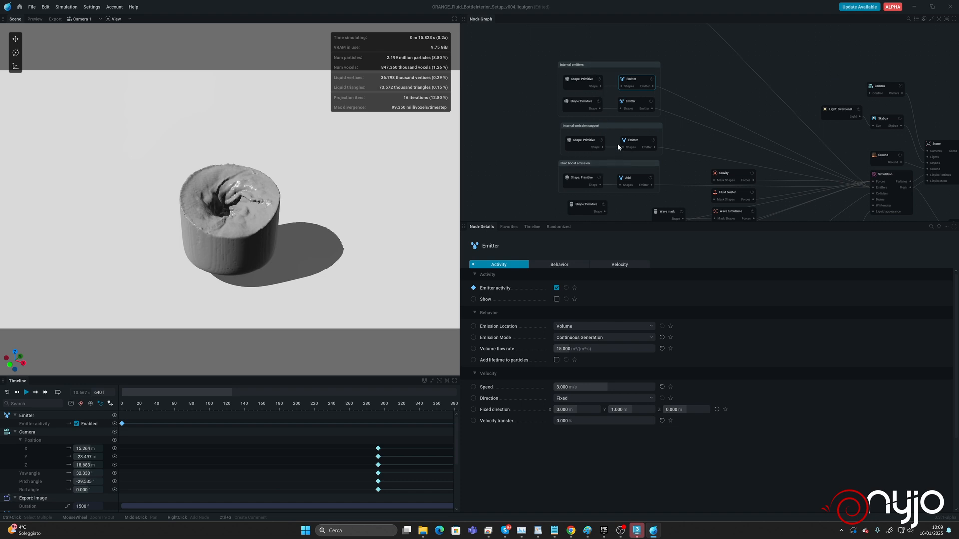
left_click(574, 349)
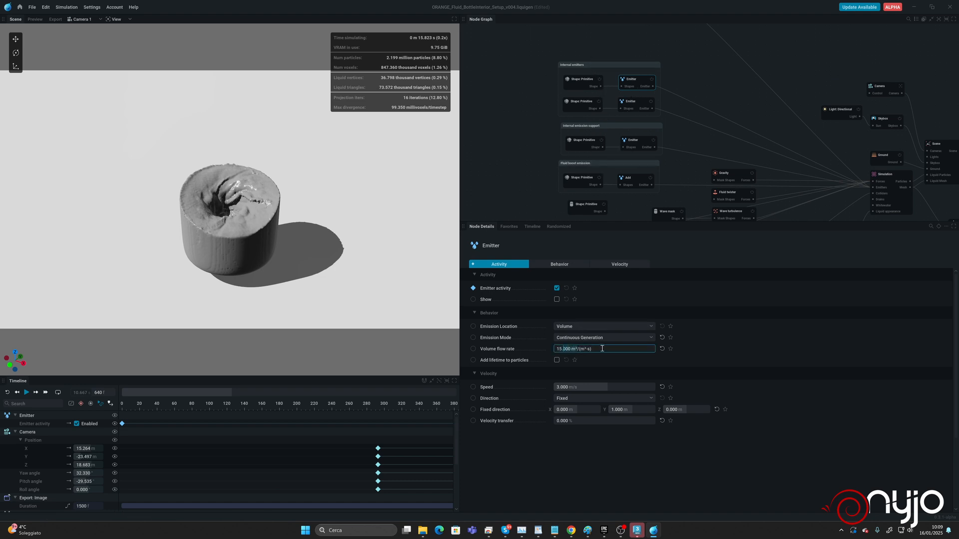
type("20")
key("Return")
Set the volume flow rate to 15 on the second internal emitter and 45 on the internal emission support emitter.
left_click(640, 99)
left_click(576, 348)
key("Return")
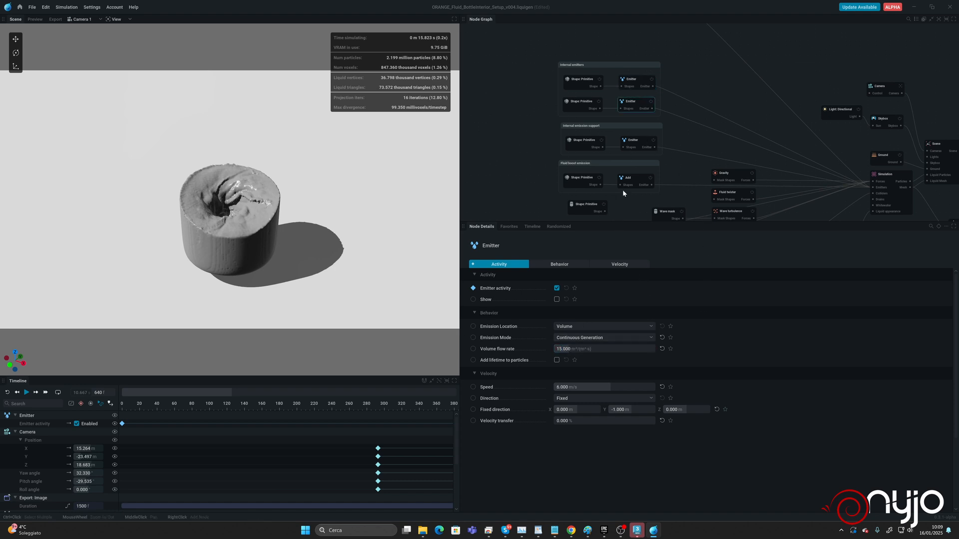
left_click(635, 142)
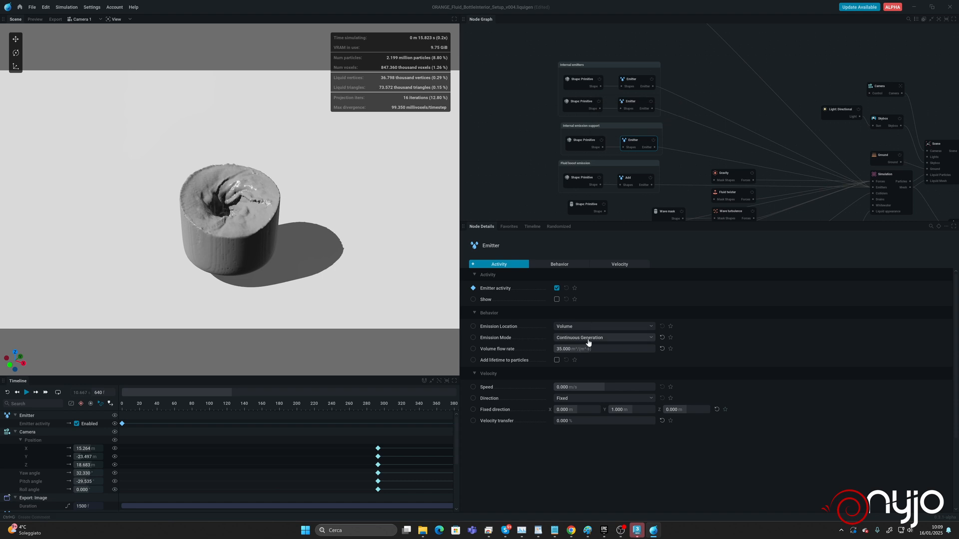
left_click(587, 349)
type("45")
key("Return")
Restart the simulation from the beginning and run it to about frame 590.
key("r")
key("space")
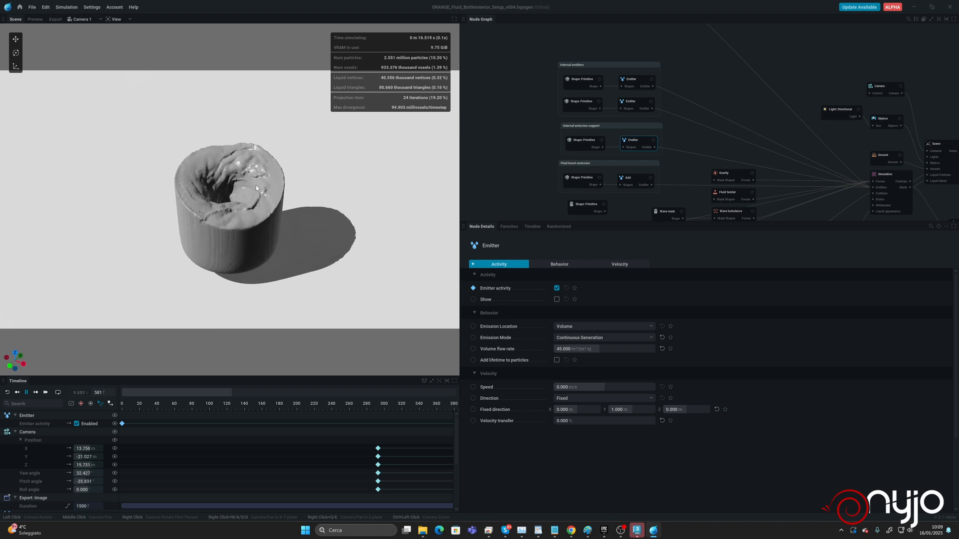
key("space")
Hide the liquid mesh in the viewport and display the fluid as points instead.
left_click(107, 20)
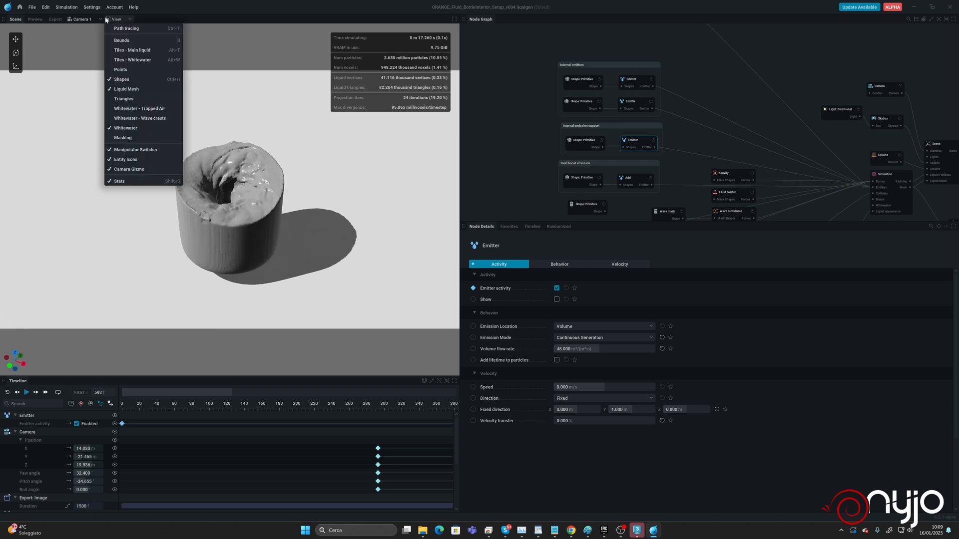
left_click(124, 89)
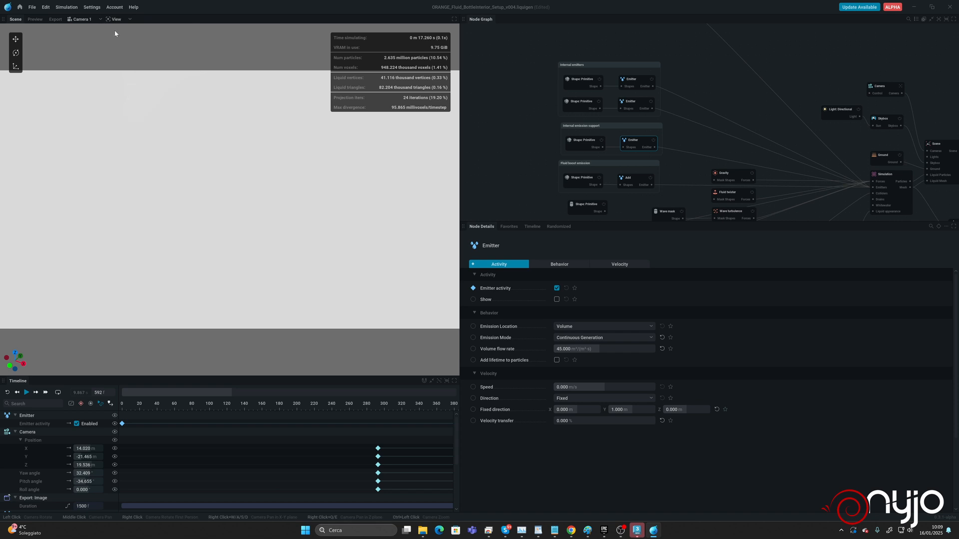
left_click(115, 19)
left_click(122, 70)
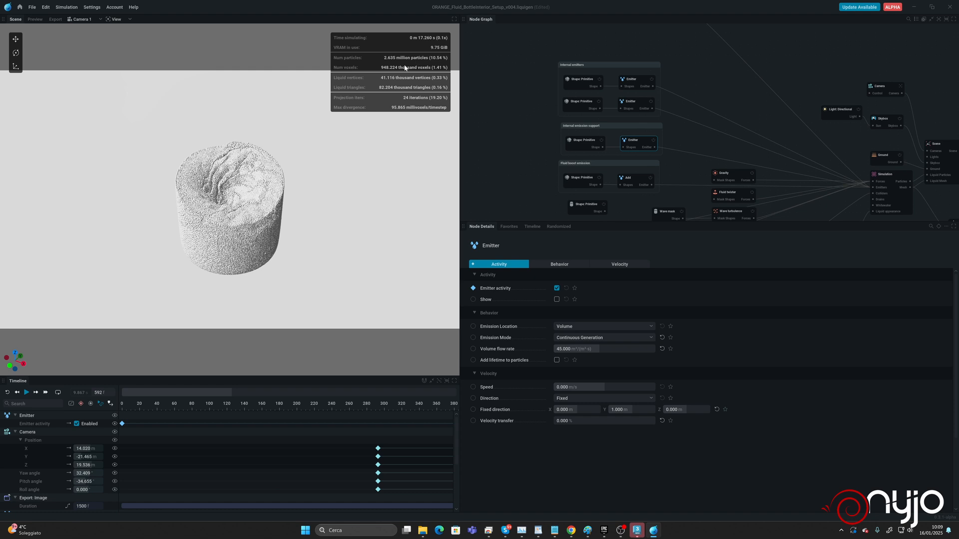
Display the liquid mesh in the viewport again and hide the fluid points.
left_click(115, 19)
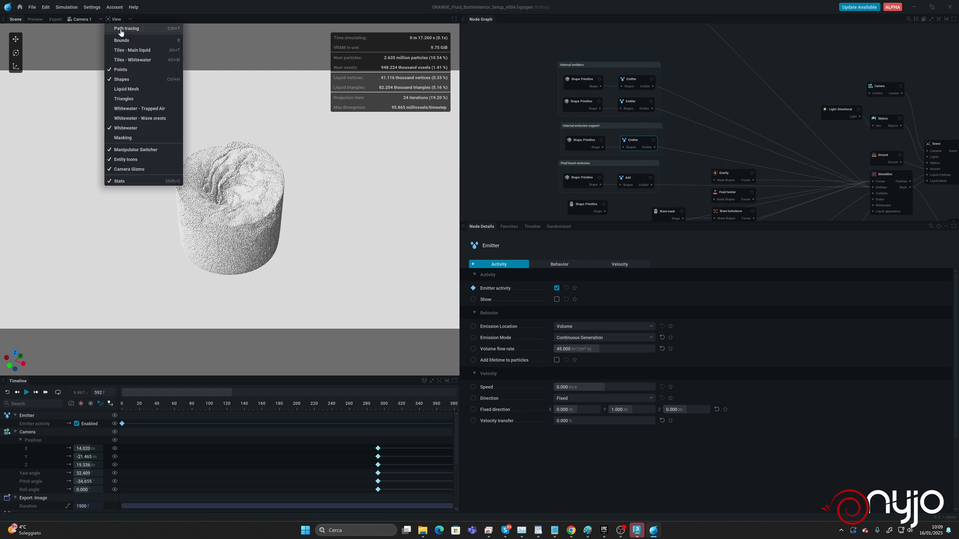
left_click(132, 88)
left_click(115, 19)
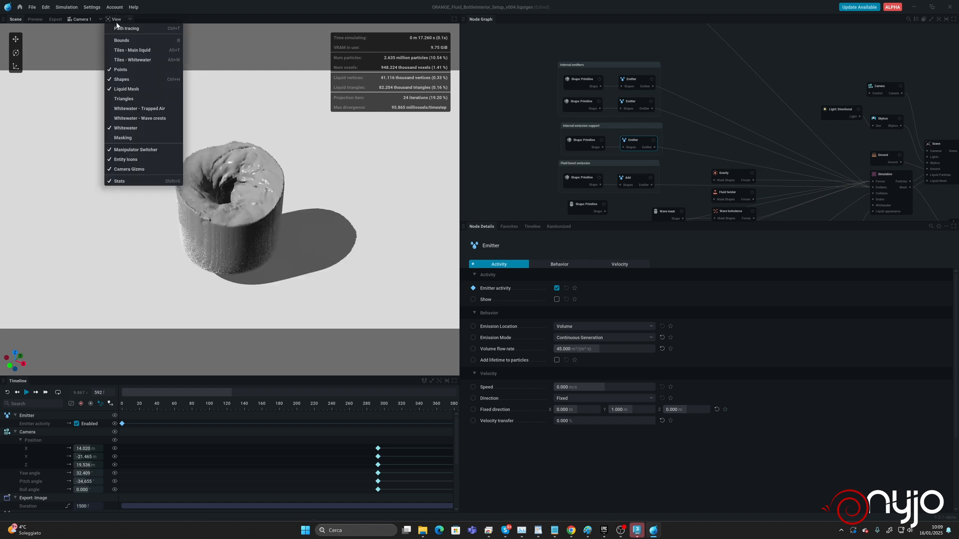
left_click(122, 69)
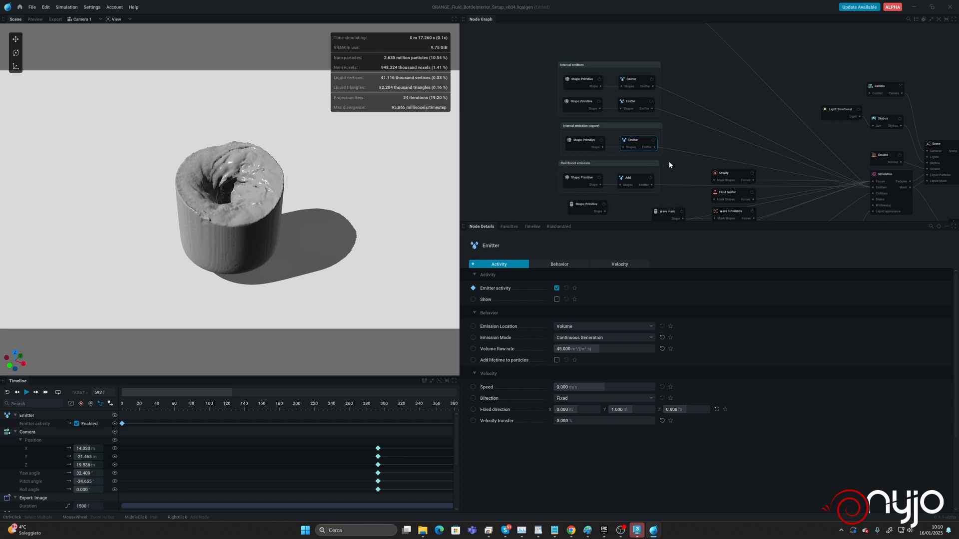
Set the Simulation node's voxel size to 0.07 m and run the simulation to about frame 523.
left_click(888, 178)
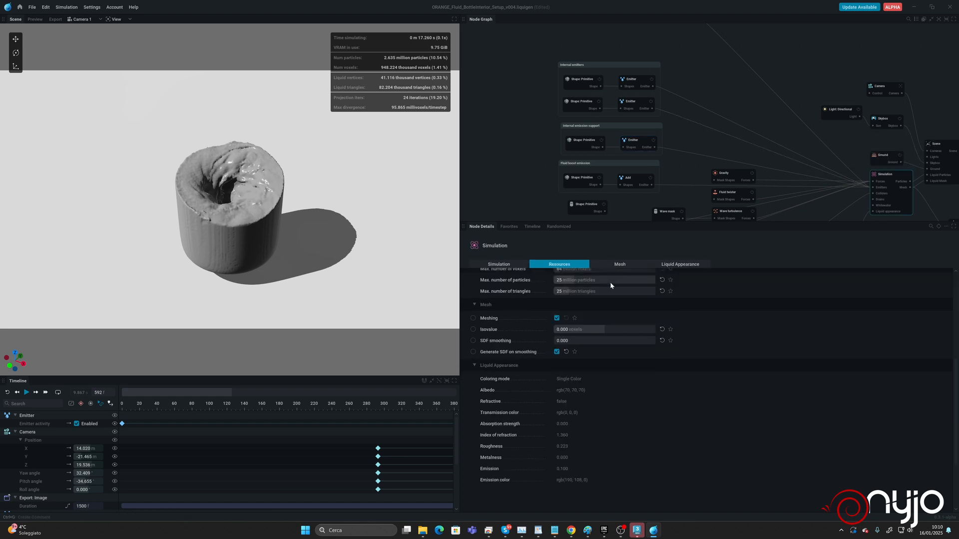
scroll(629, 314, "up", 5)
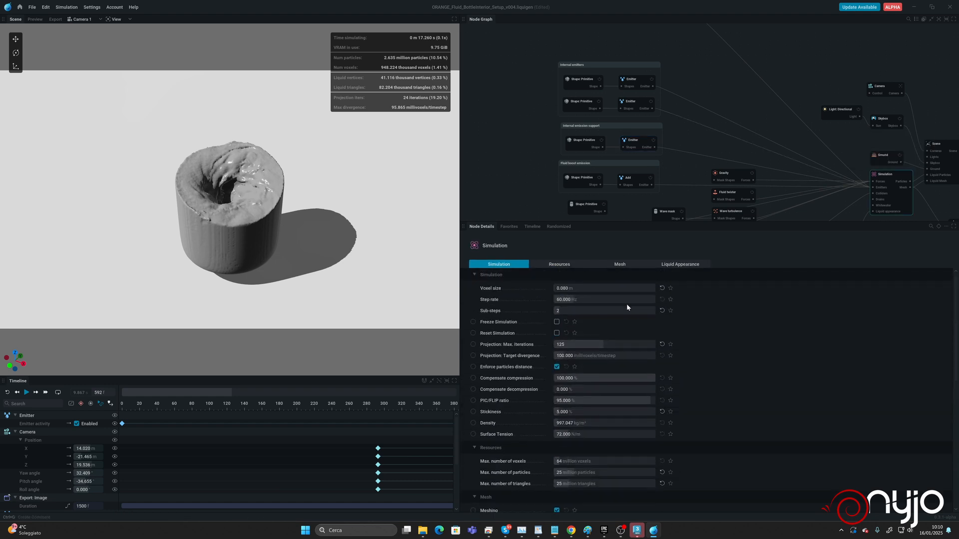
left_click(592, 286)
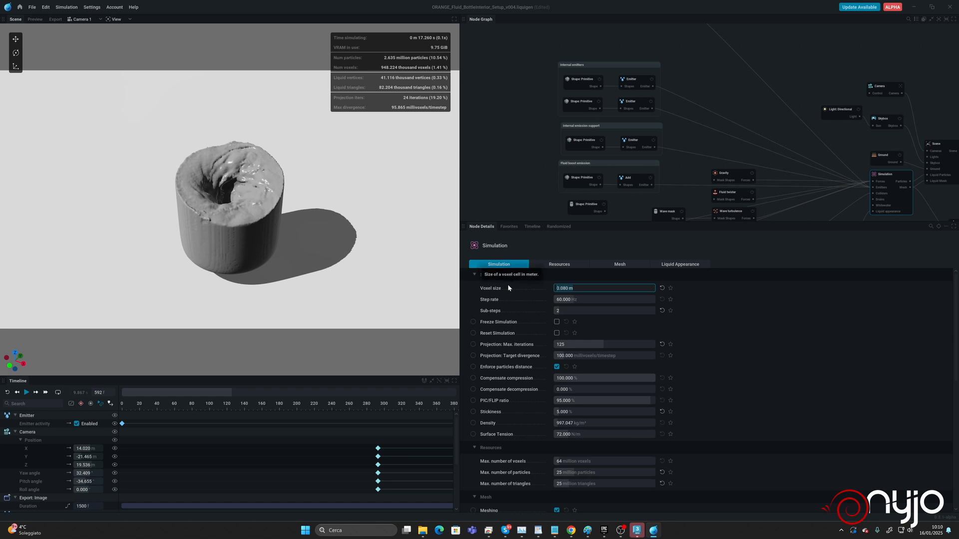
type("0.070")
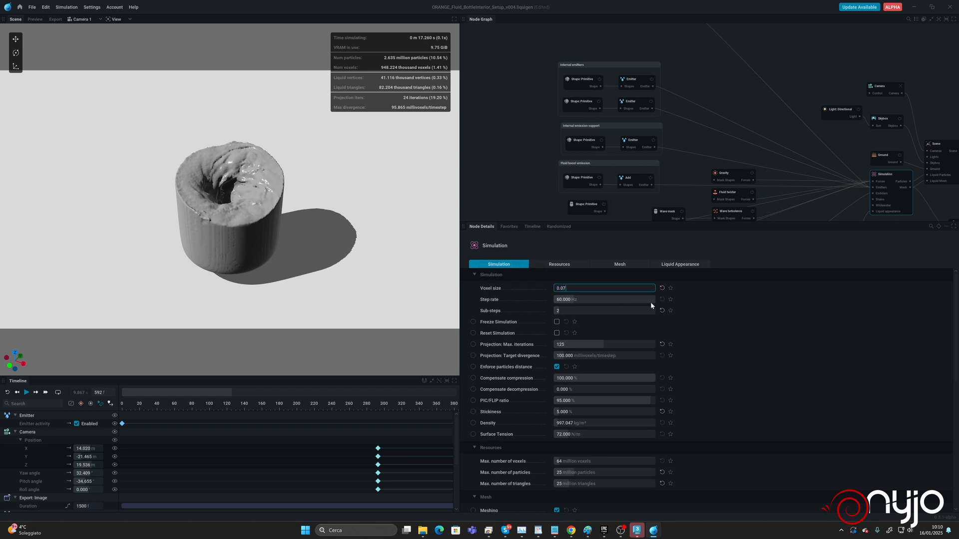
key("Return")
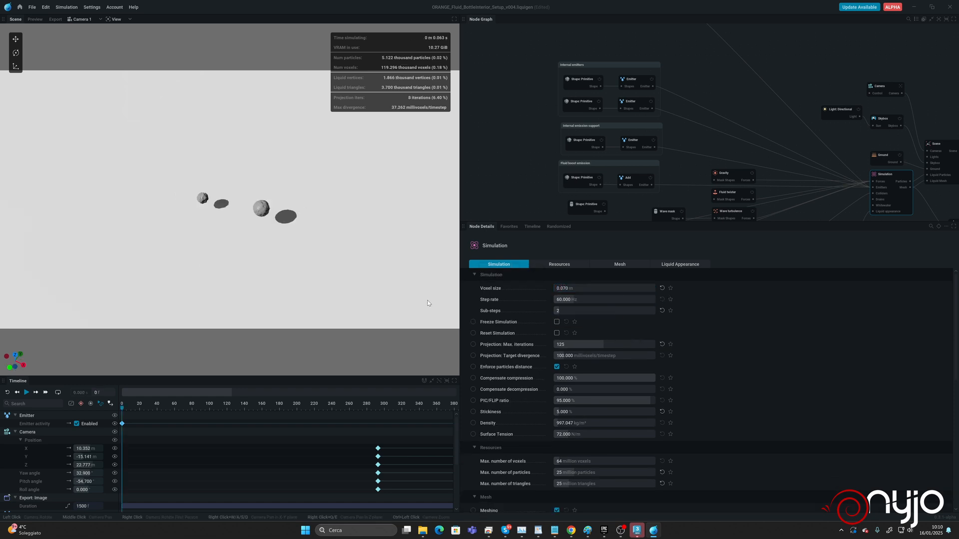
key("space")
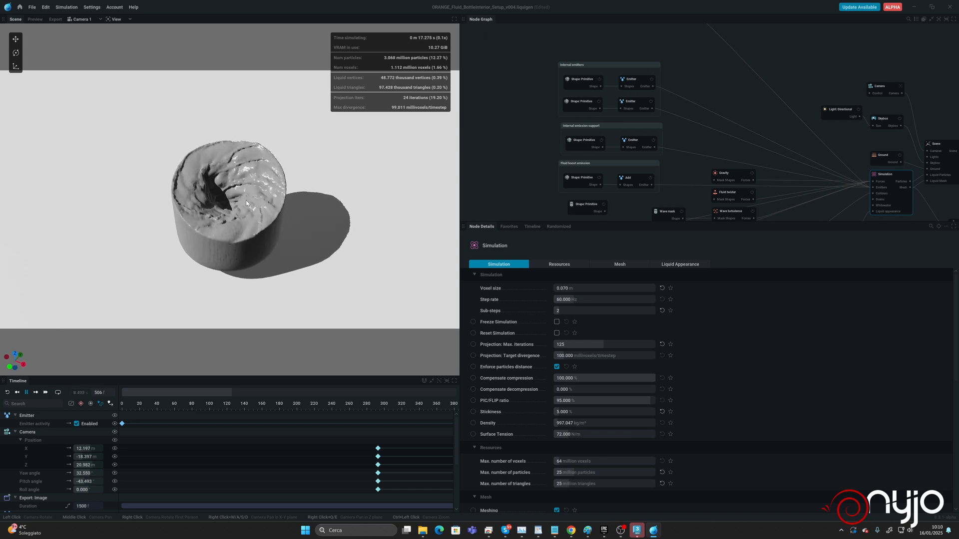
key("space")
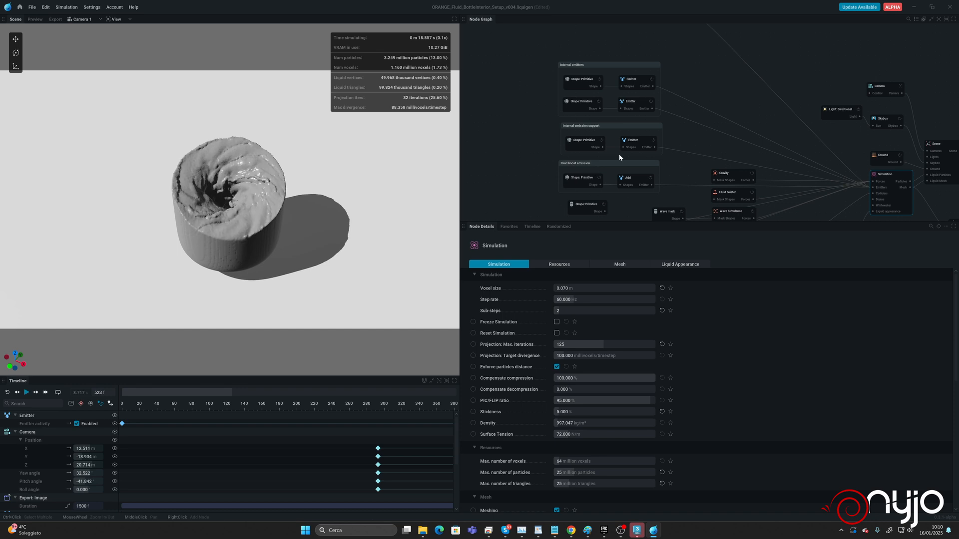
Raise the SDF smoothing of the simulation mesh to about 0.317.
middle_click_drag(800, 183, 687, 102)
middle_click_drag(683, 171, 658, 177)
left_click(618, 264)
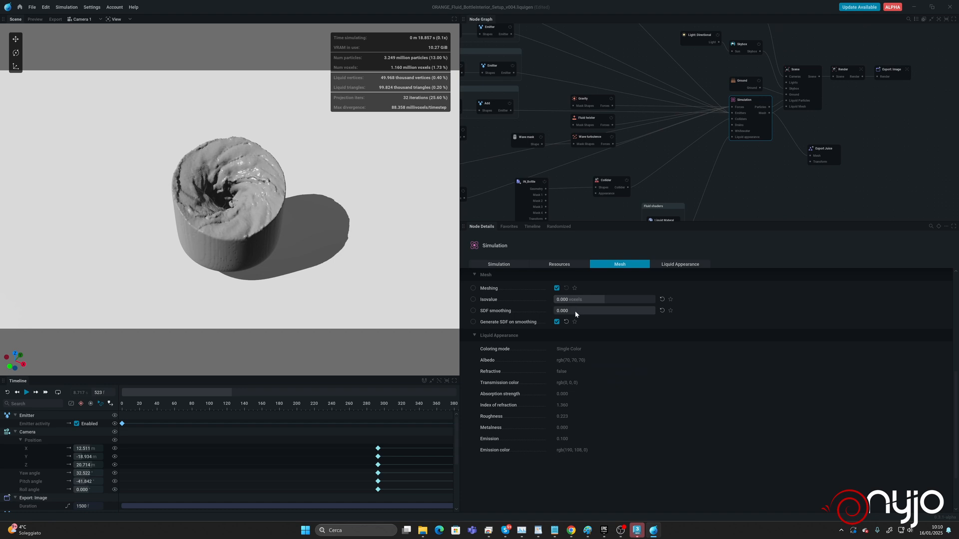
left_click_drag(584, 313, 595, 314)
Set the internal emission support emitter's volume flow rate to 50 and run the simulation to about frame 145.
middle_click_drag(559, 73, 613, 118)
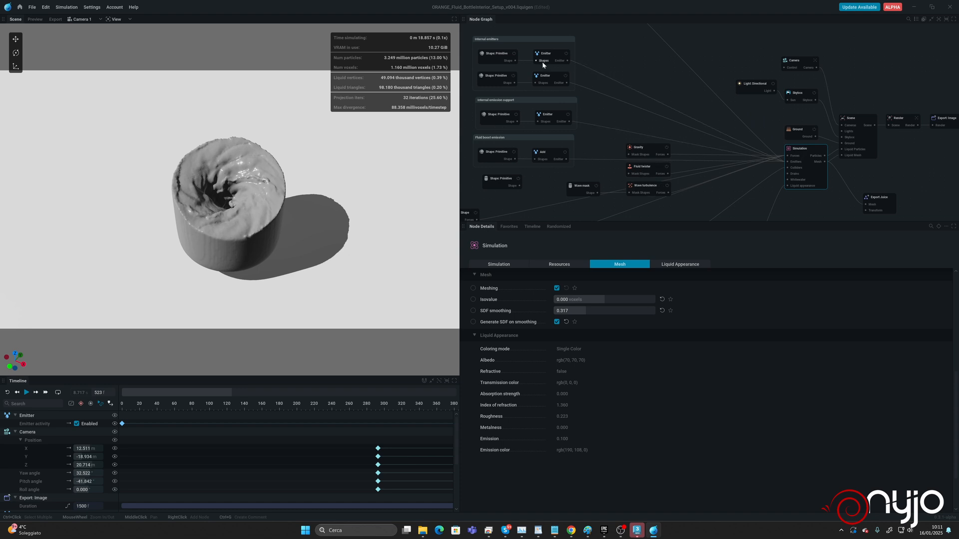
left_click(560, 120)
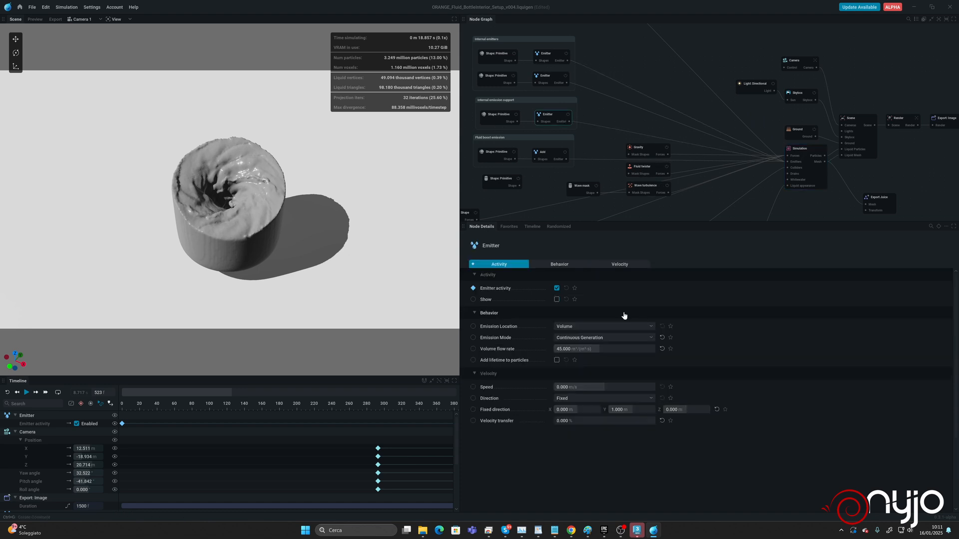
left_click(604, 351)
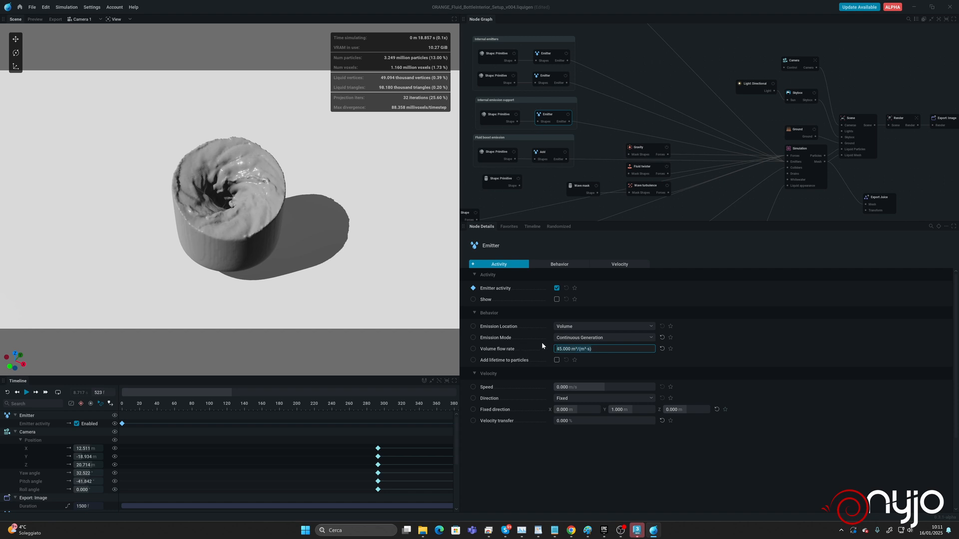
key("ctrl+a")
type("50")
key("Return")
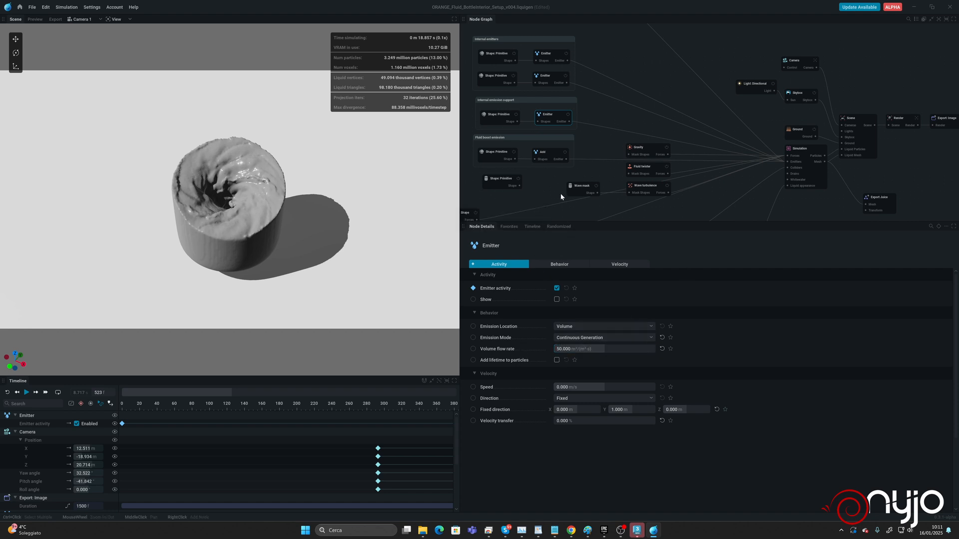
key("space")
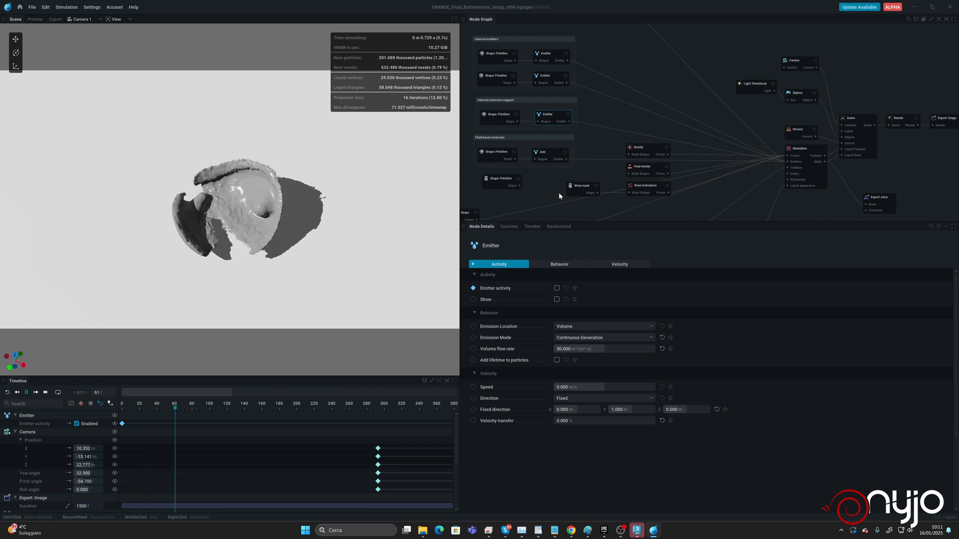
key("space")
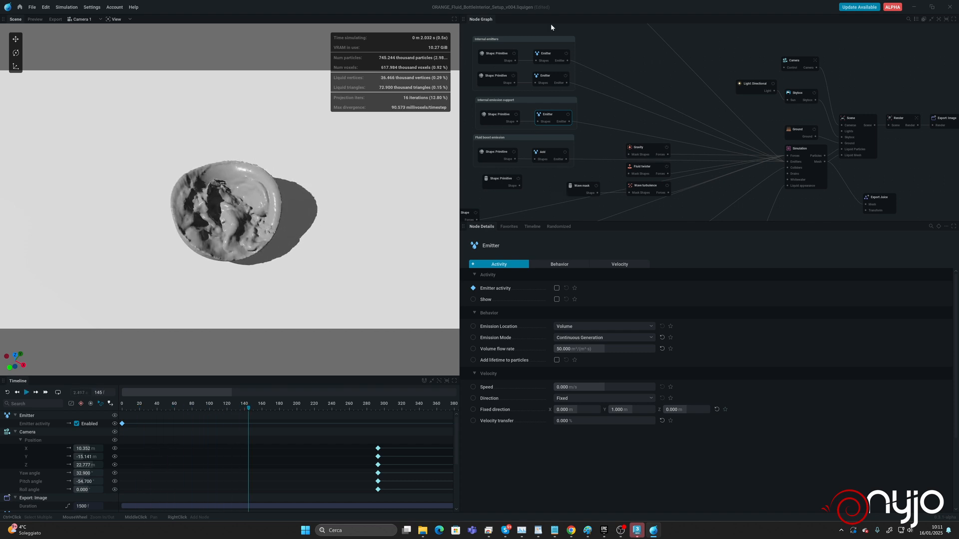
Set the second internal emitter's volume flow rate to 20 and run the simulation to about frame 554.
left_click(549, 53)
left_click(582, 349)
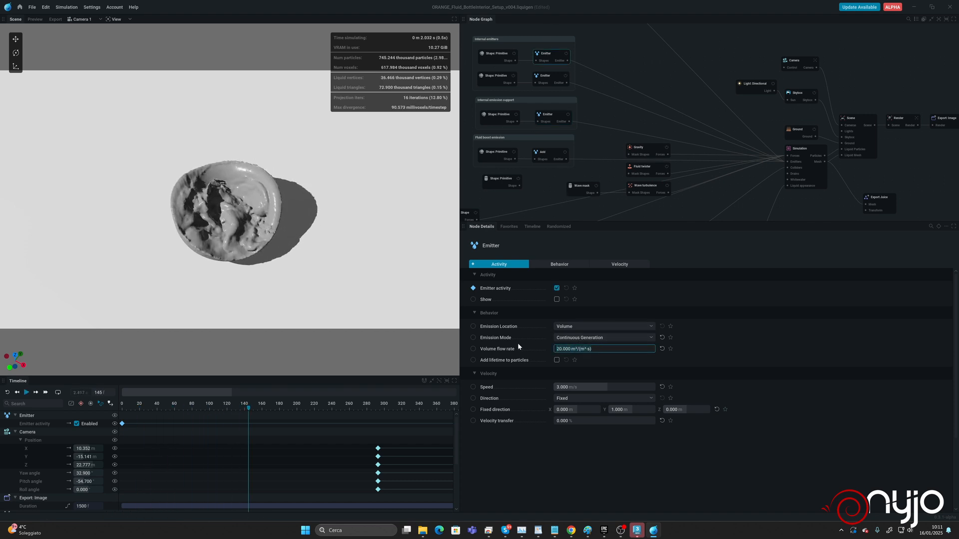
left_click(544, 76)
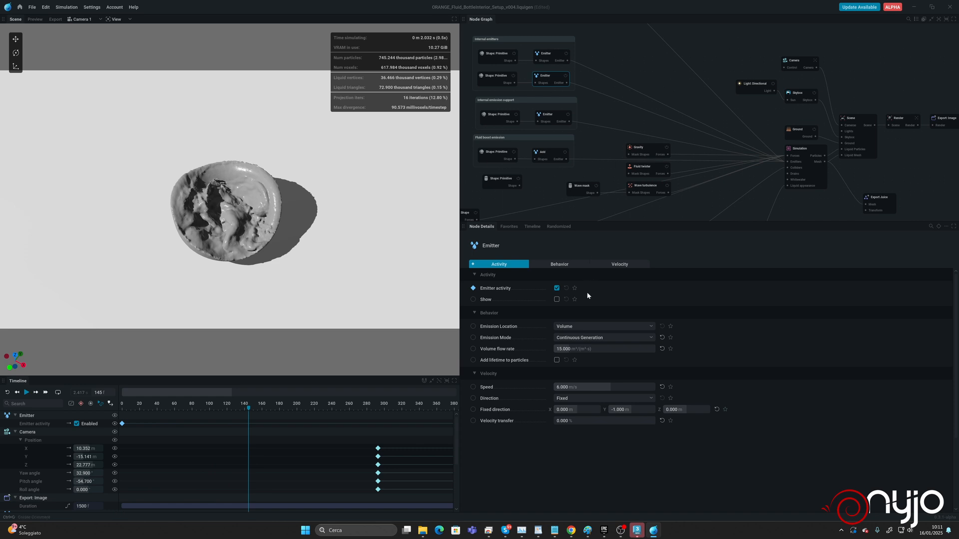
left_click(577, 348)
type("20")
key("Return")
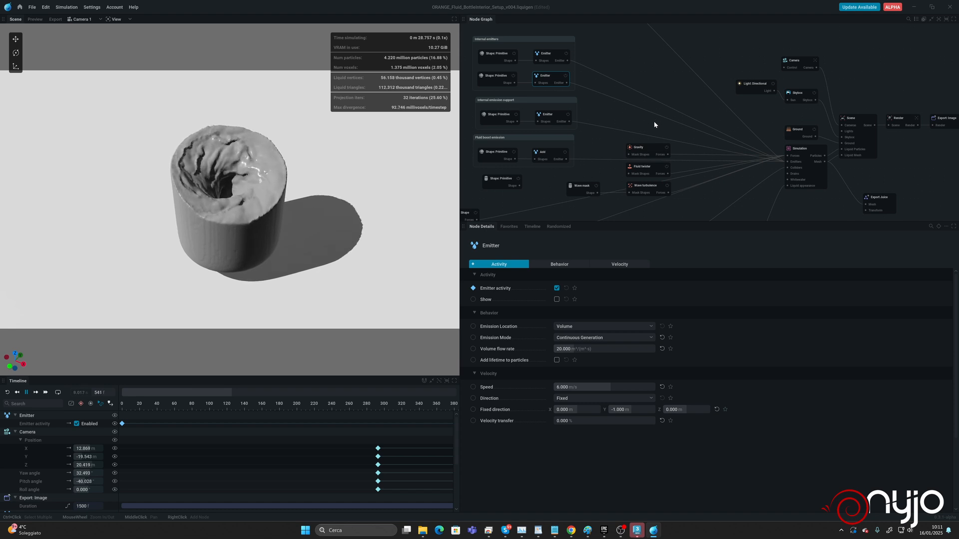
key("space")
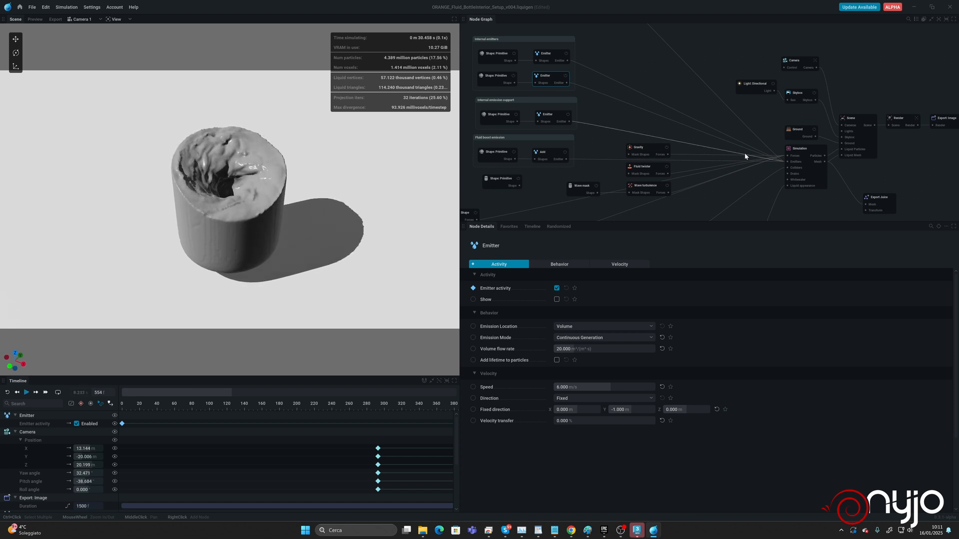
Try a higher isovalue for the simulation mesh, then settle on about -0.040 voxels.
left_click(807, 154)
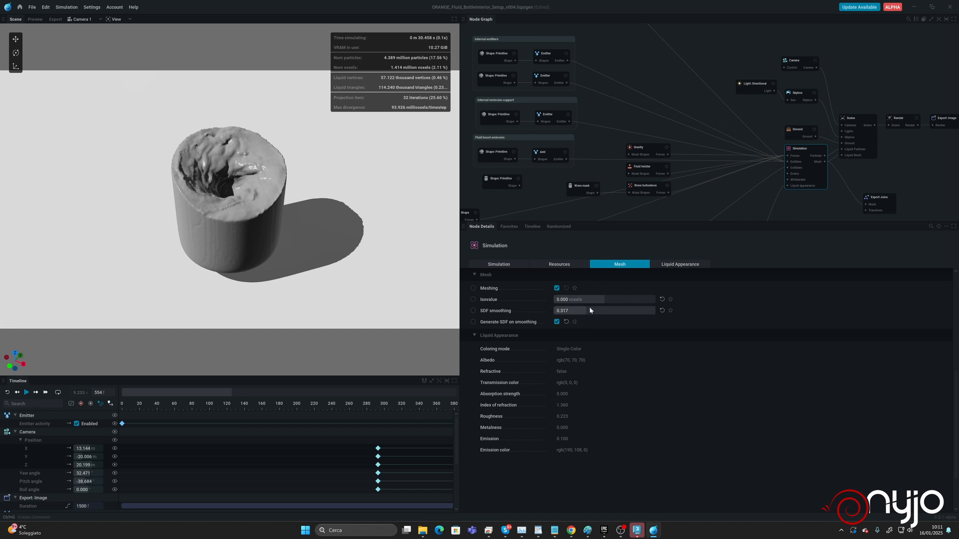
mouse_move(589, 298)
left_mouse_down()
mouse_move(562, 301)
mouse_move(596, 300)
mouse_move(586, 305)
left_mouse_up()
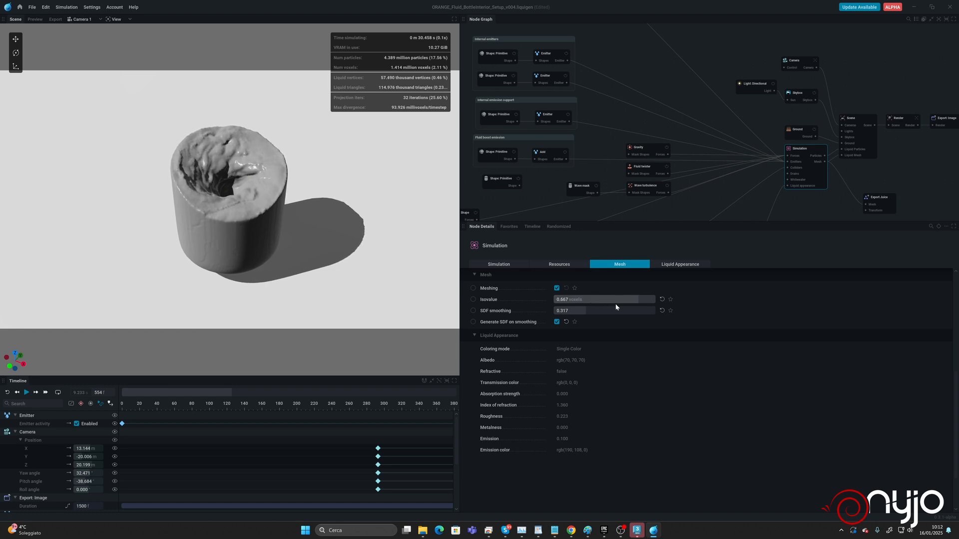
left_click_drag(637, 304, 609, 306)
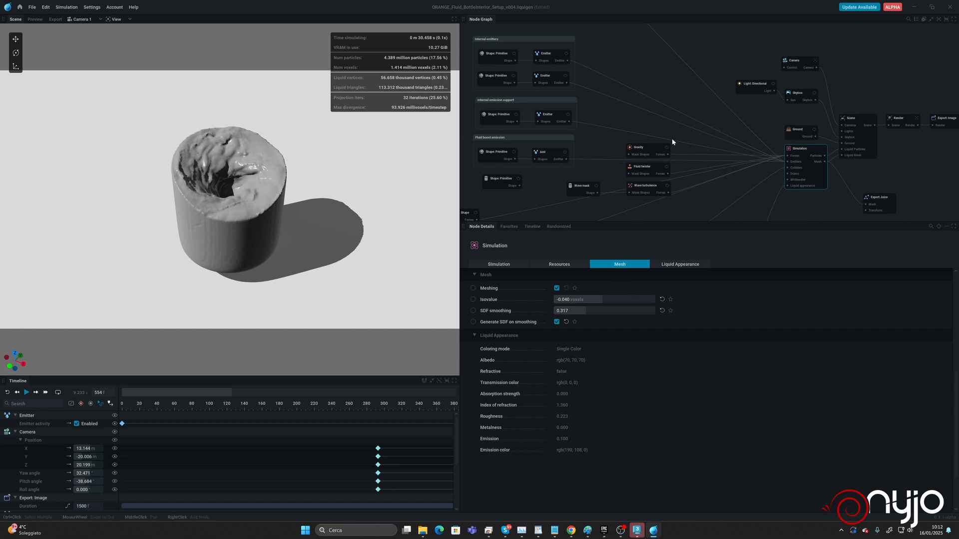
Set the Simulation node's sub-steps to 4.
left_click(499, 264)
left_click(583, 313)
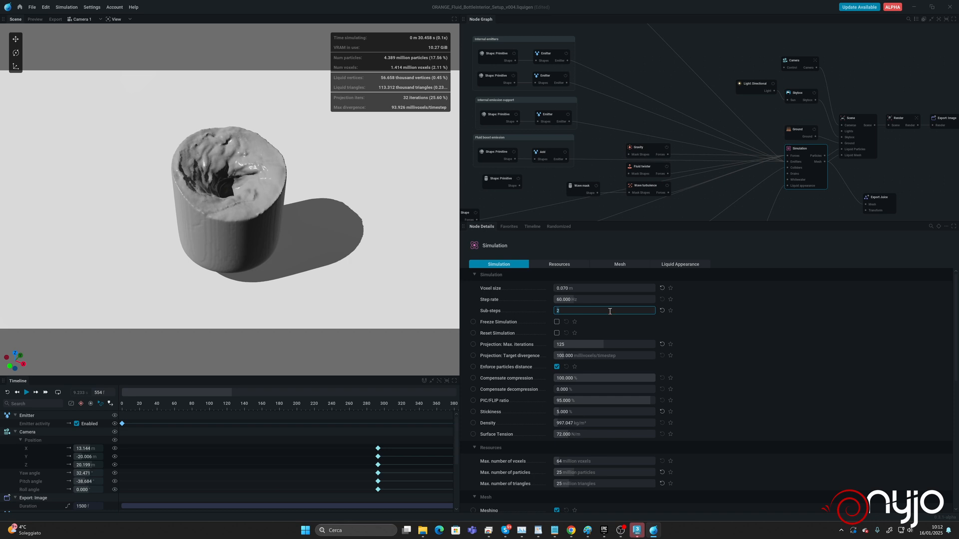
left_click(603, 355)
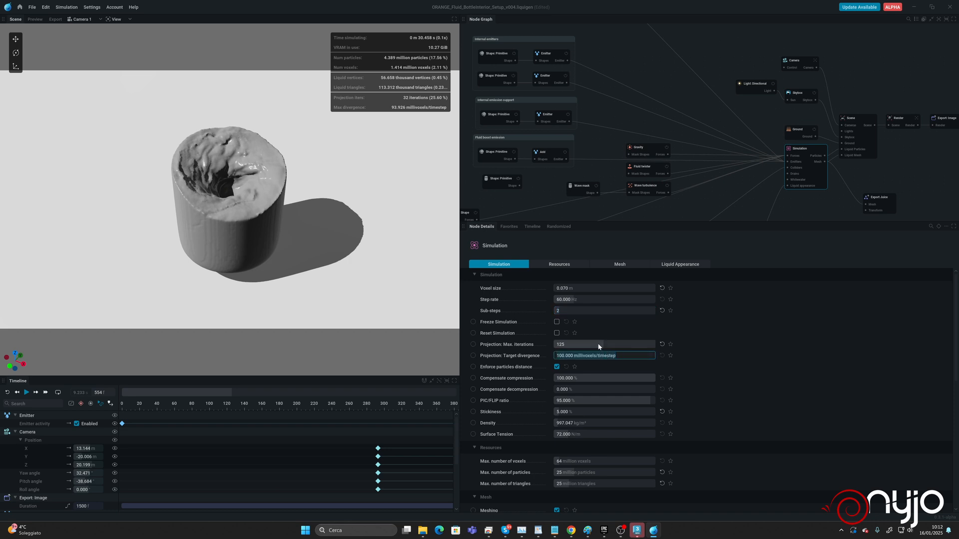
left_click(575, 310)
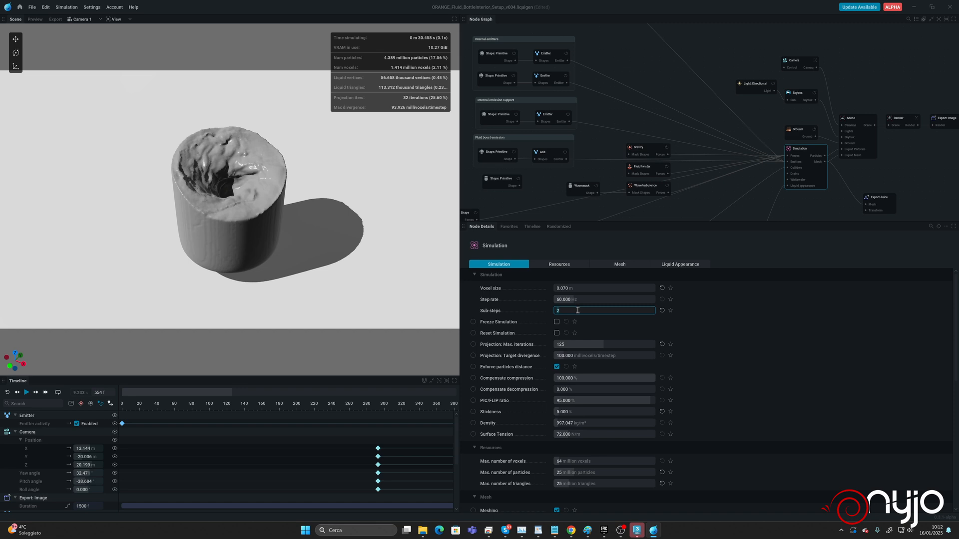
type("4")
key("Return")
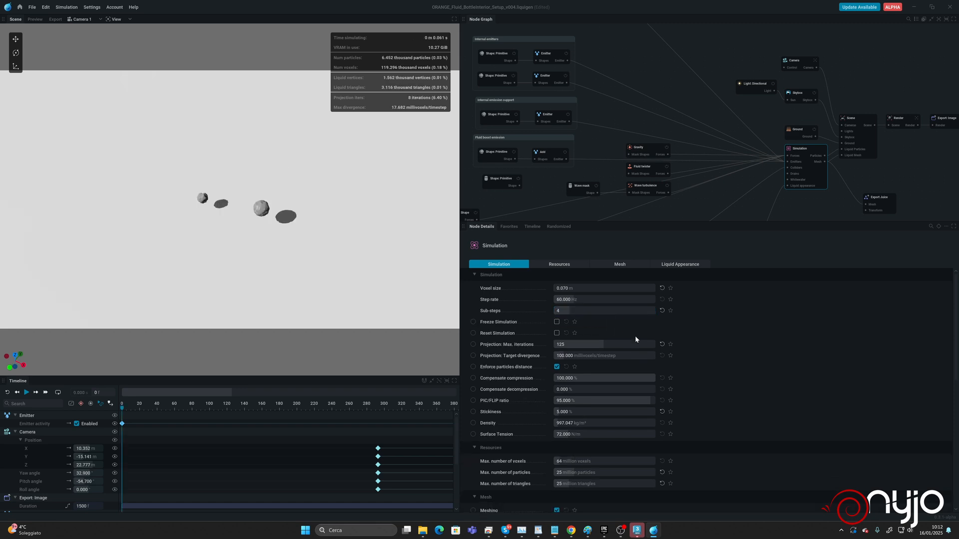
Run the simulation from the start to about frame 307.
key("ctrl+s")
key("space")
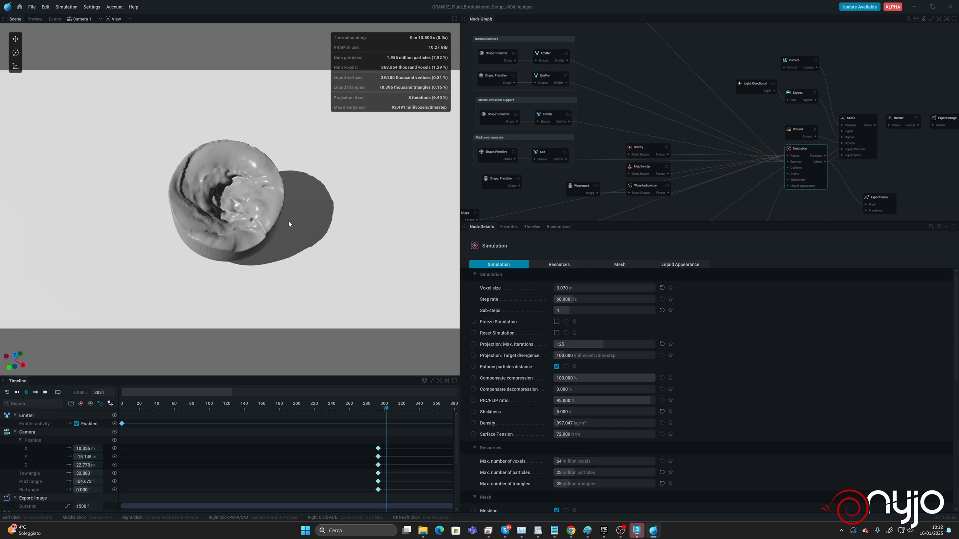
key("space")
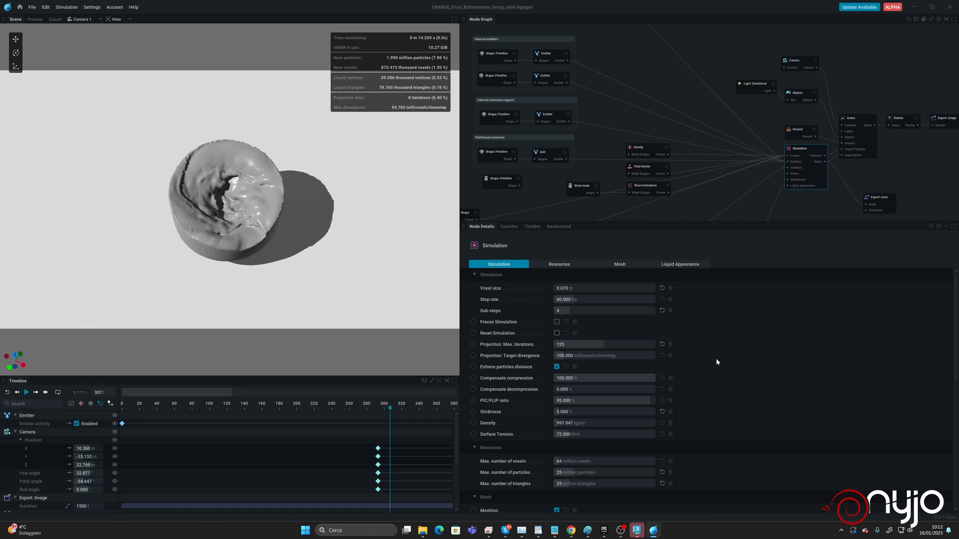
Set the simulation limits to 80 million voxels, 50 million particles and 30 million triangles, and apply them with a simulation reset.
scroll(722, 380, "down", 3)
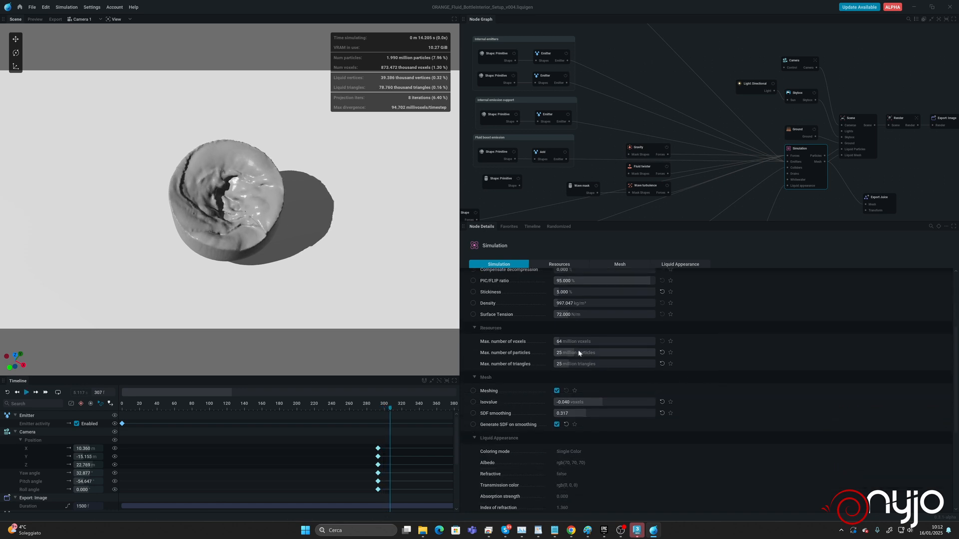
left_click(579, 354)
left_click(598, 341)
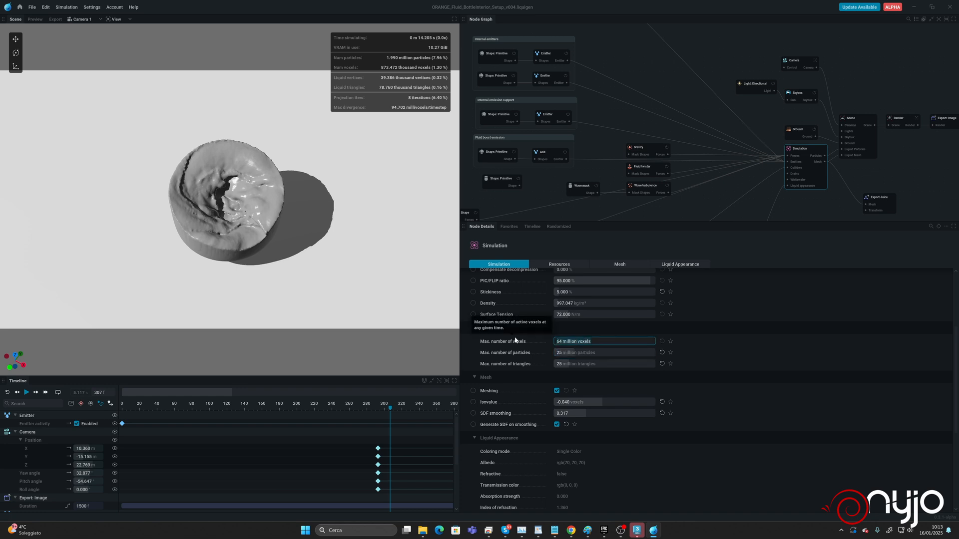
type("80")
key("Return")
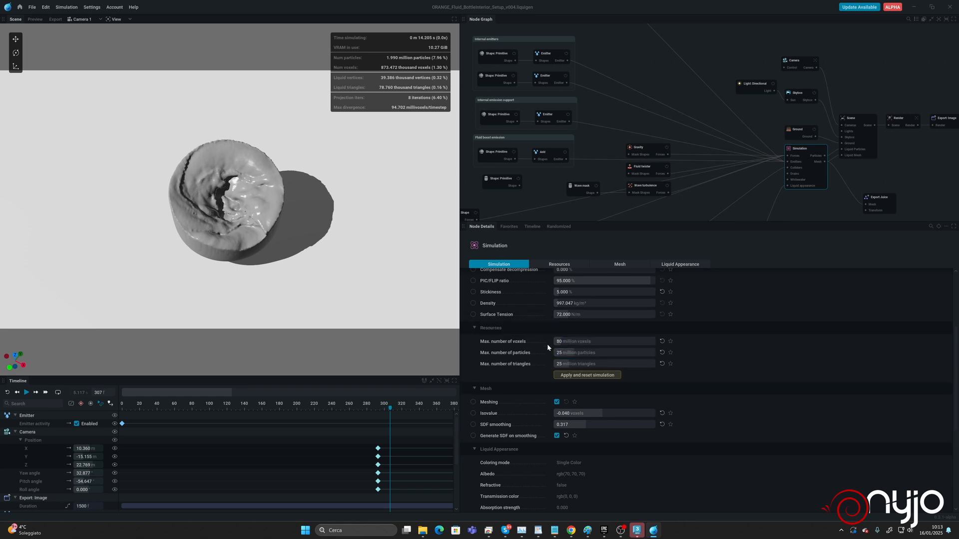
left_click(584, 352)
left_click_drag(605, 352, 554, 352)
type("50")
key("Tab")
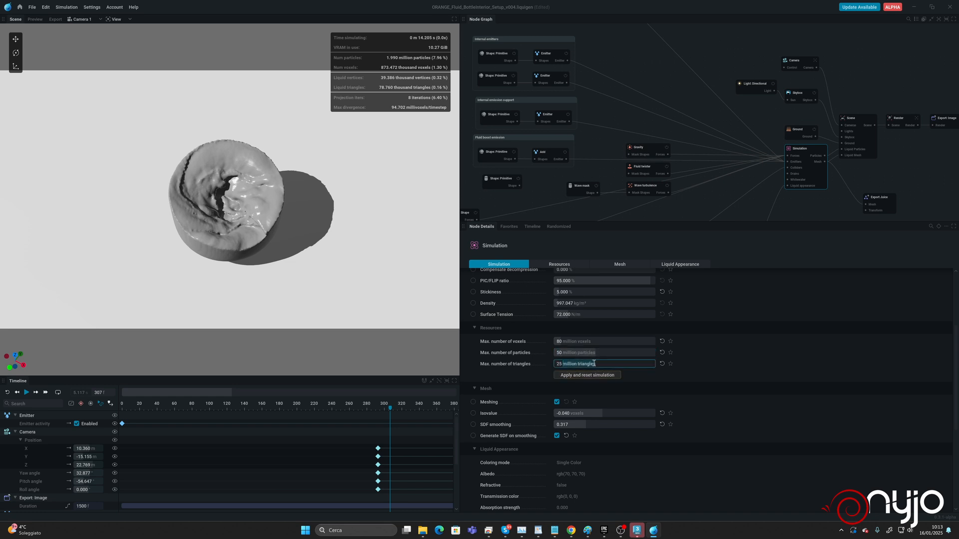
type("30")
left_click(593, 380)
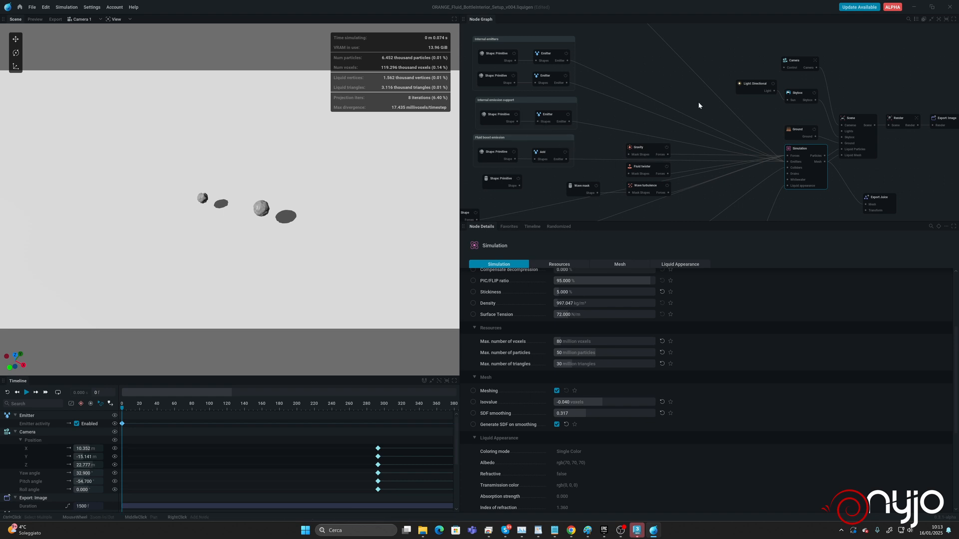
Start renaming the Export Juice node's output file as Juice_v.
middle_click_drag(673, 121, 598, 114)
middle_click_drag(801, 140, 748, 116)
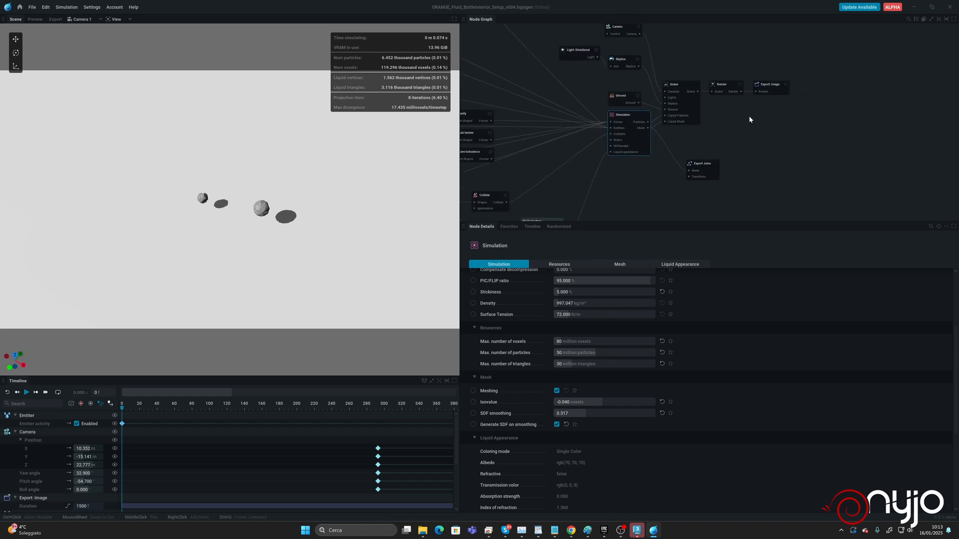
left_click(703, 166)
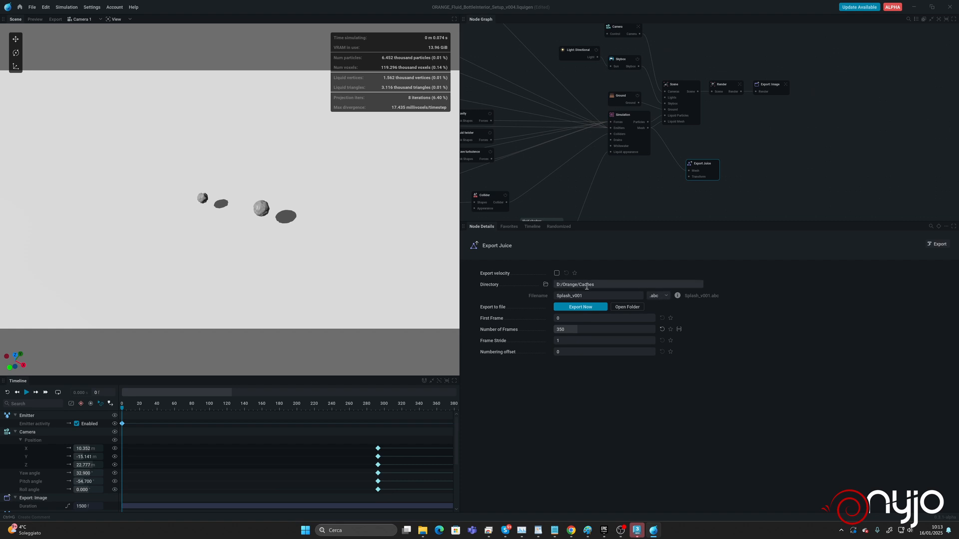
left_click(607, 296)
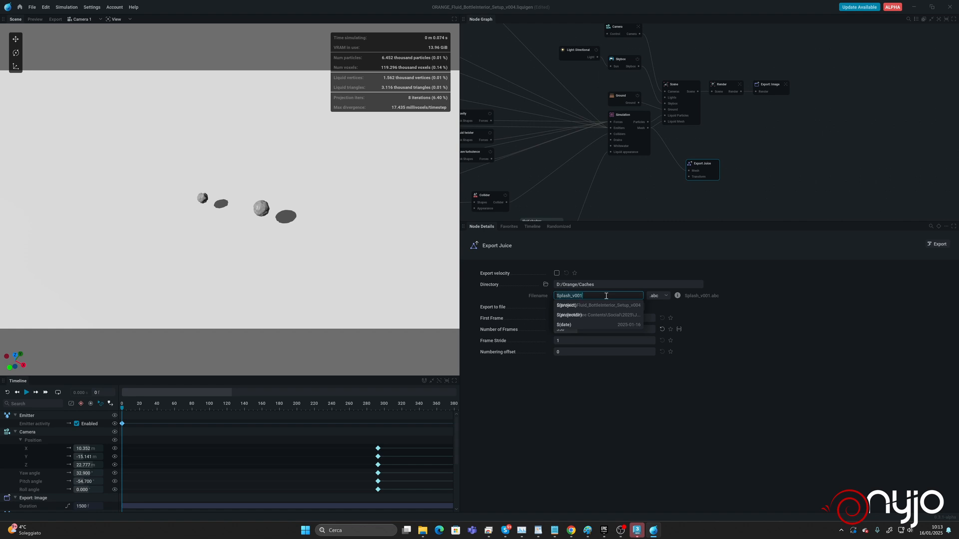
type("Jo")
type("uice_v")
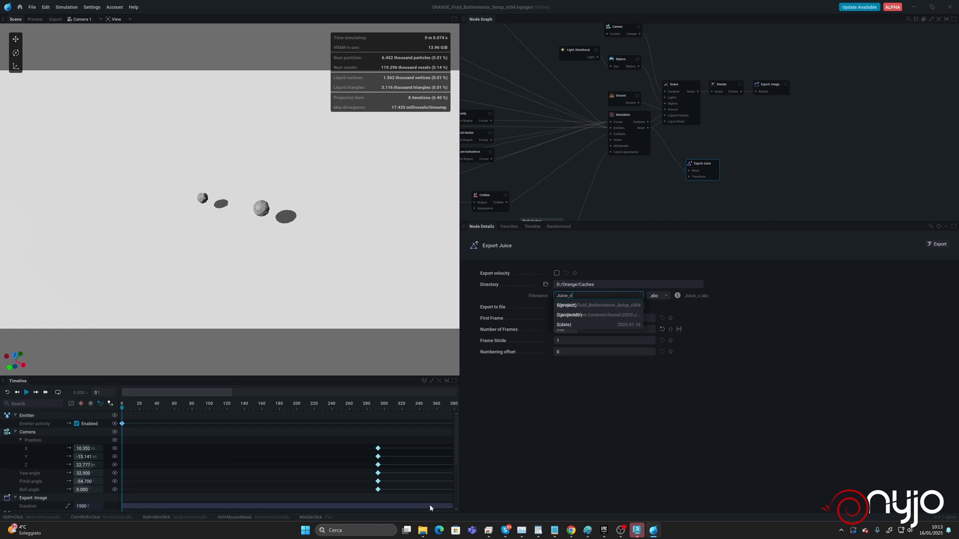
Look up the existing cache file versions in the D:/Orange/Caches folder using File Explorer.
left_click(545, 284)
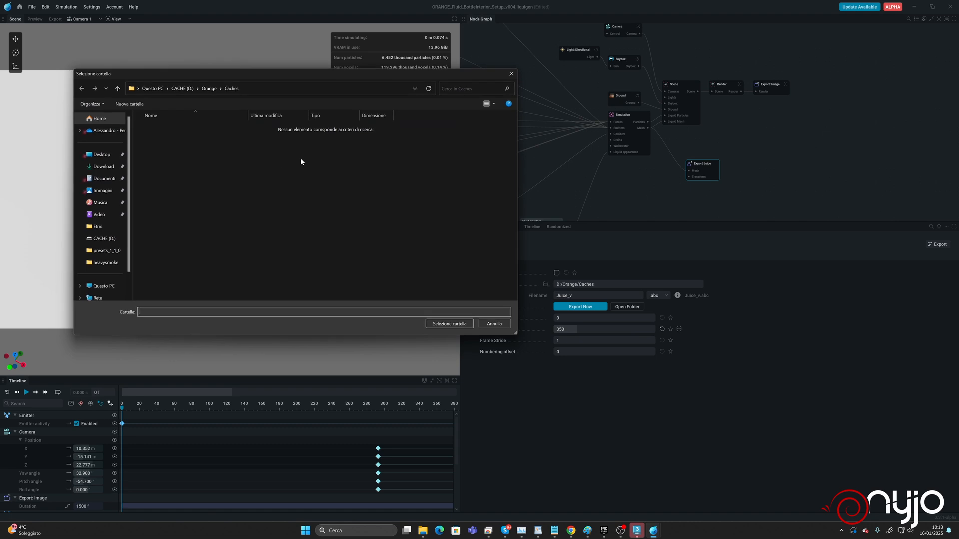
left_click(496, 324)
mouse_move(423, 530)
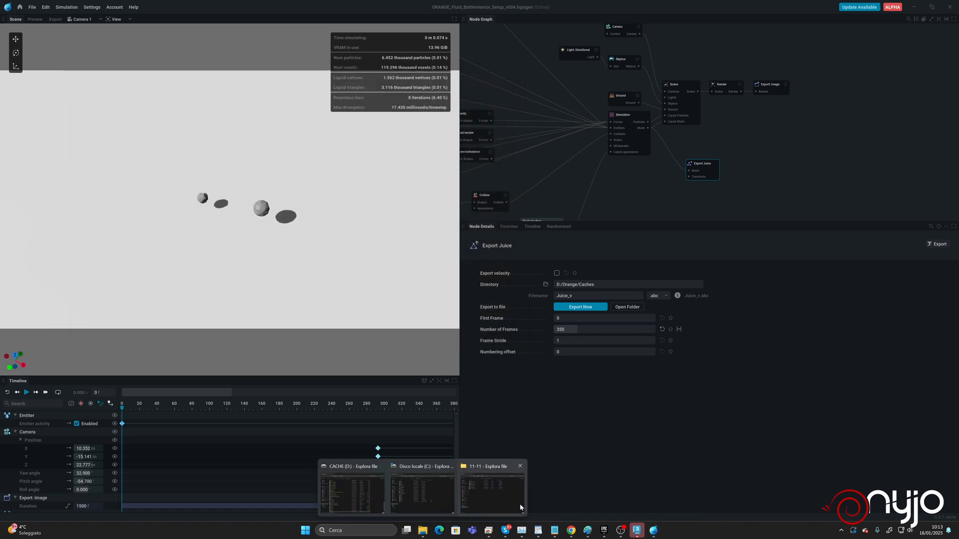
left_click(486, 501)
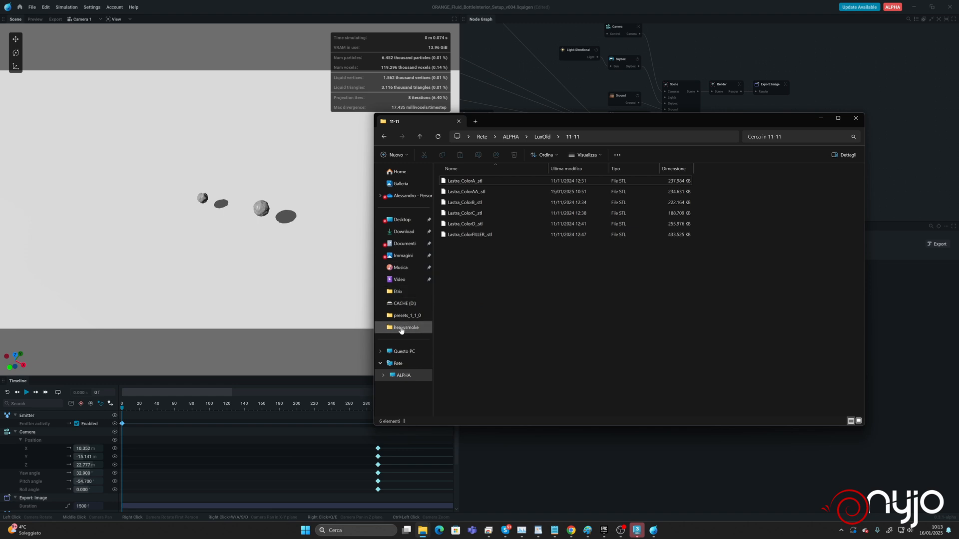
left_click(404, 351)
double_click(574, 186)
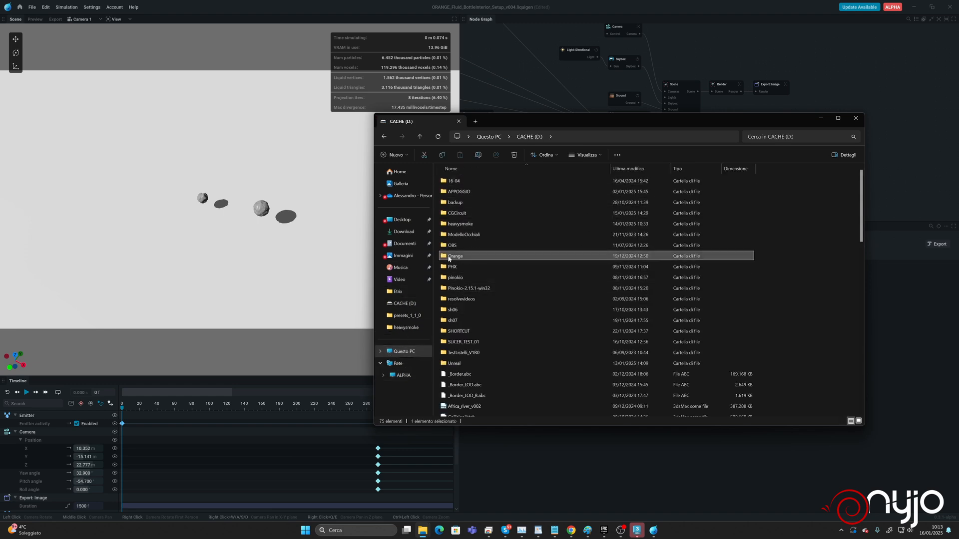
double_click(455, 256)
double_click(454, 192)
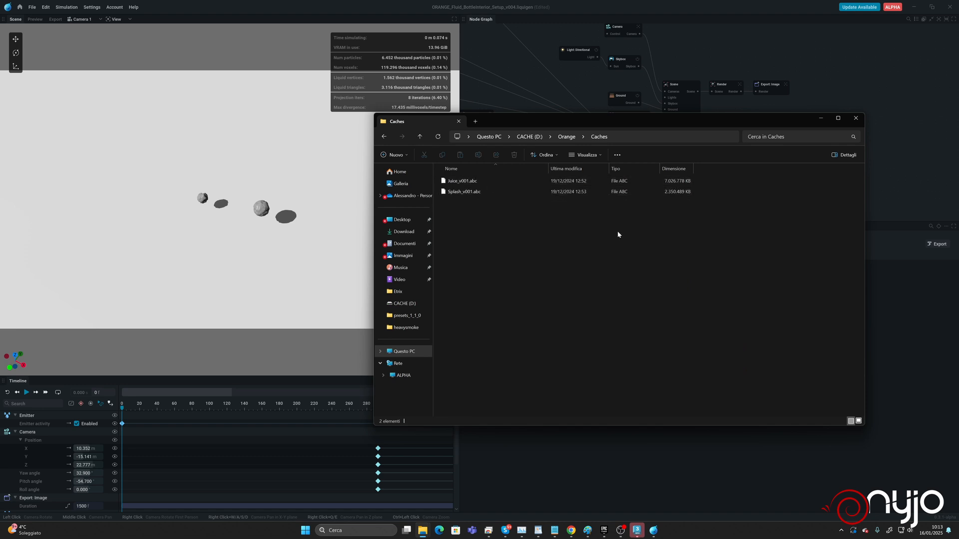
left_click(821, 118)
Set the juice export's filename to Juice_v002 and enable velocity export.
left_click(605, 296)
type("Juice_v0")
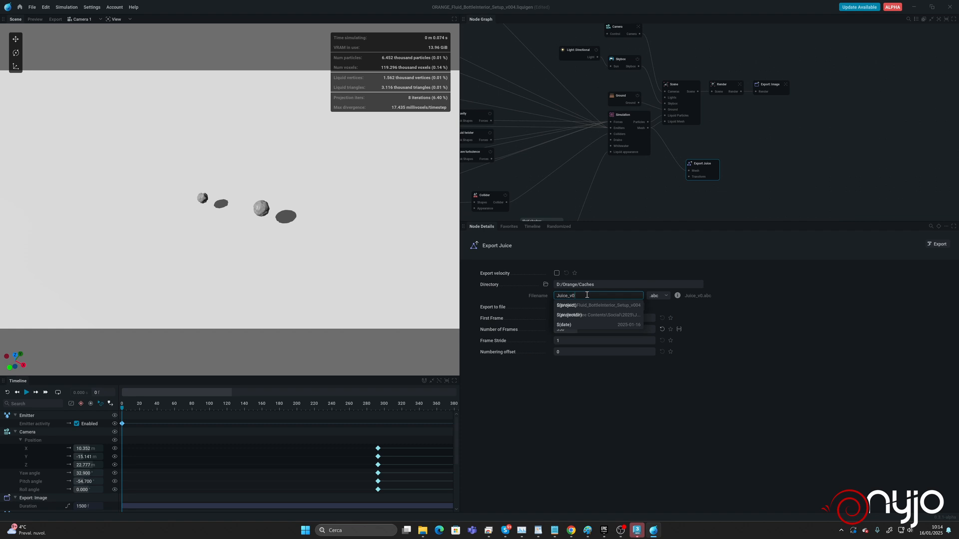
type("02")
key("Return")
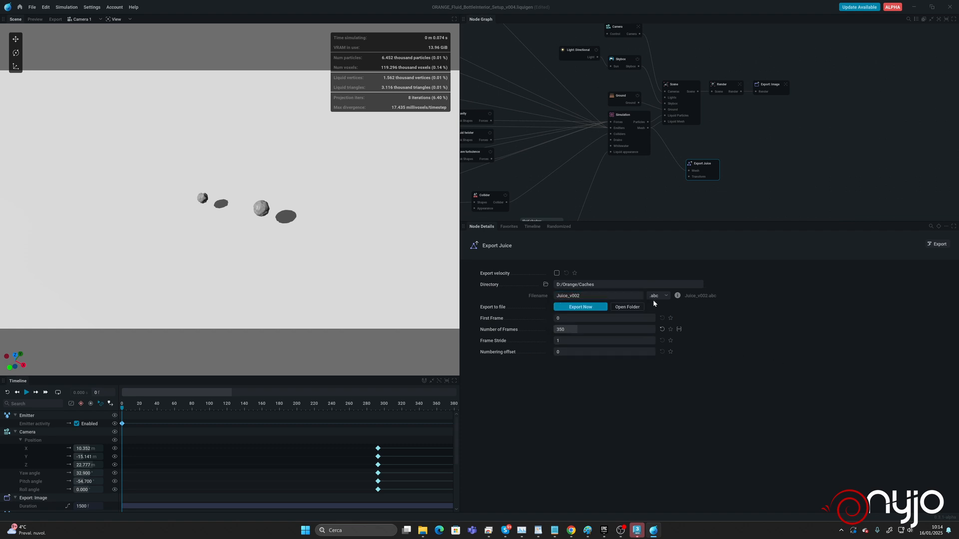
left_click(556, 274)
Save the LiquiGen project and export the juice simulation as an Alembic cache.
left_click(32, 7)
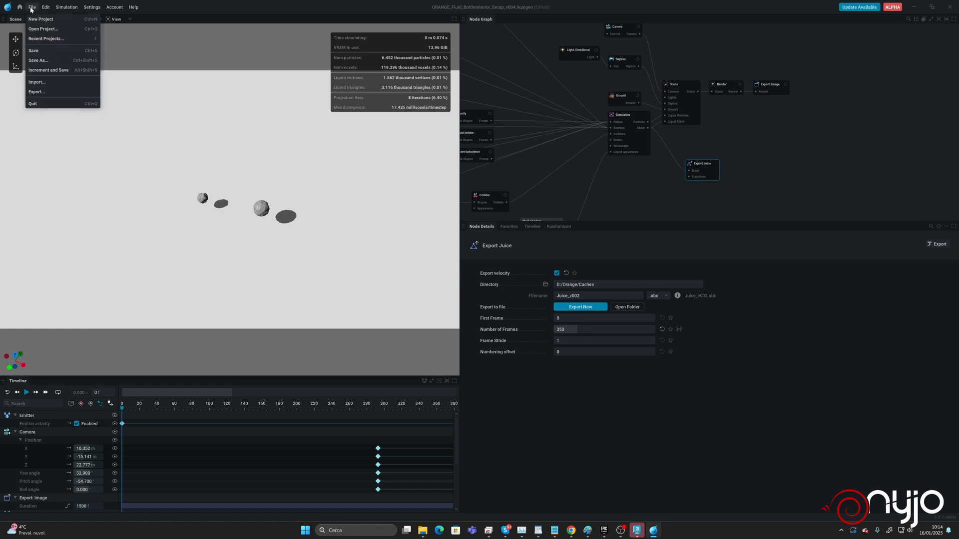
mouse_move(38, 43)
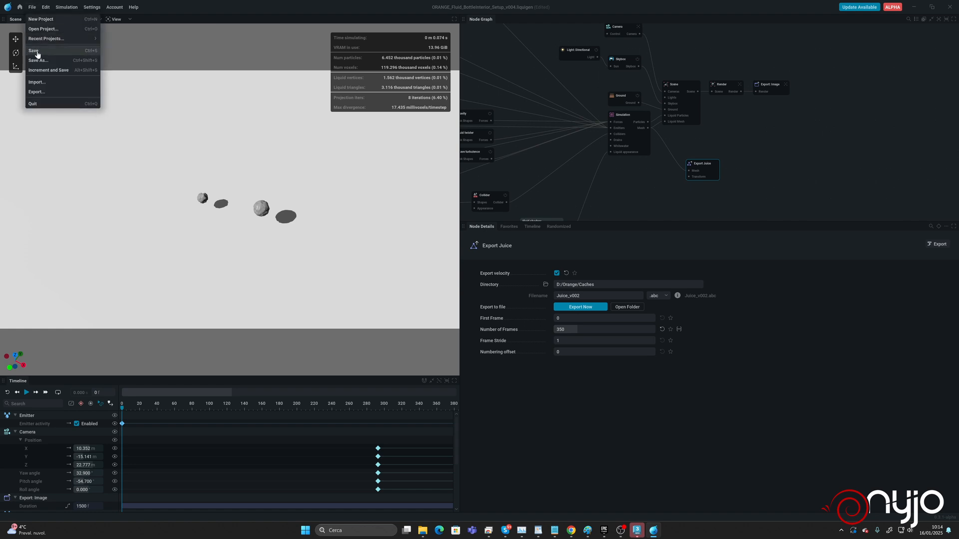
left_click(37, 52)
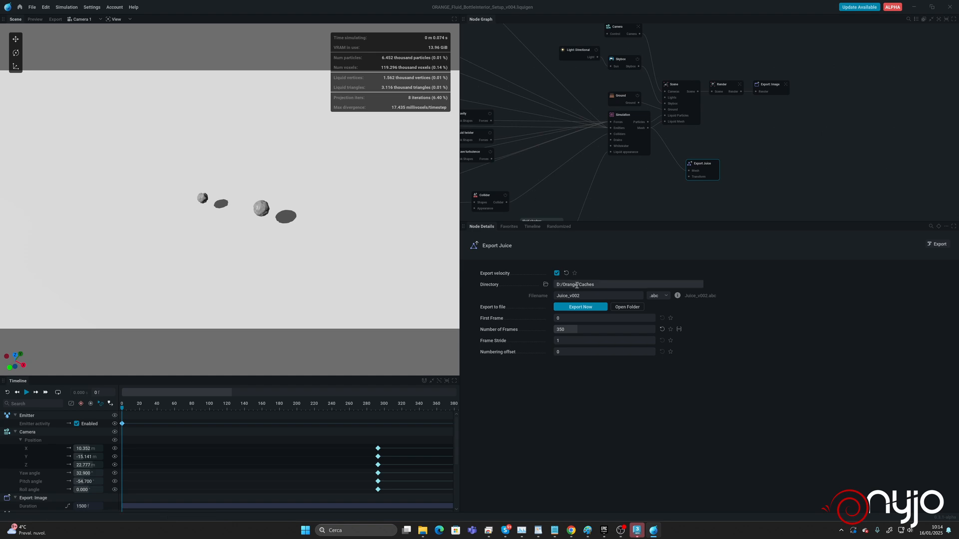
left_click(579, 307)
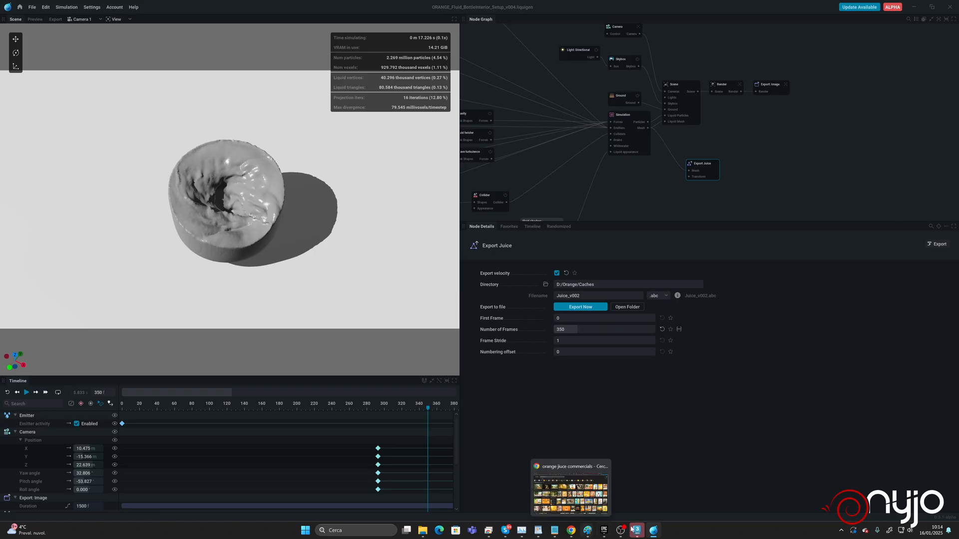
Switch to 3ds Max and import Juice_v002.abc from the D: drive's Orange/Caches folder with the default Alembic options.
left_click(635, 530)
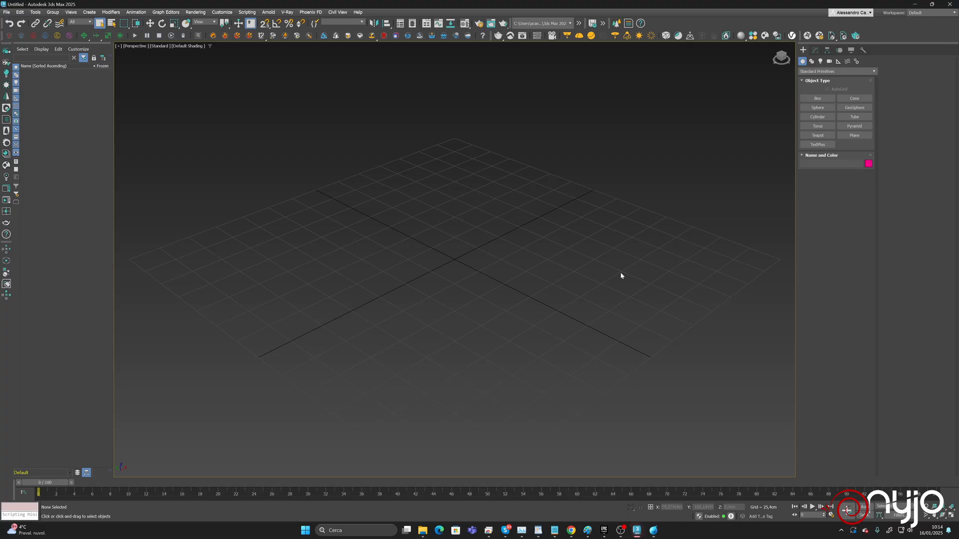
left_click(4, 13)
mouse_move(40, 130)
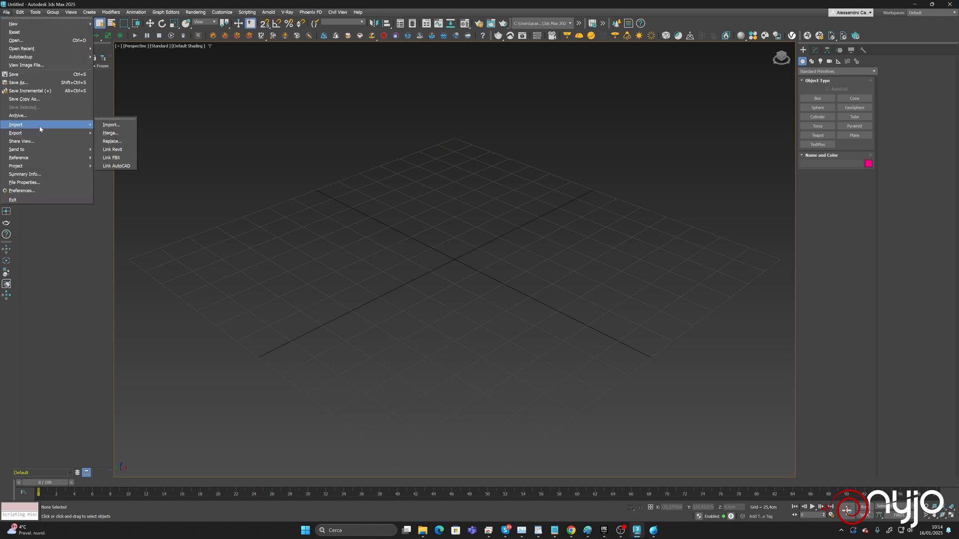
left_click(125, 125)
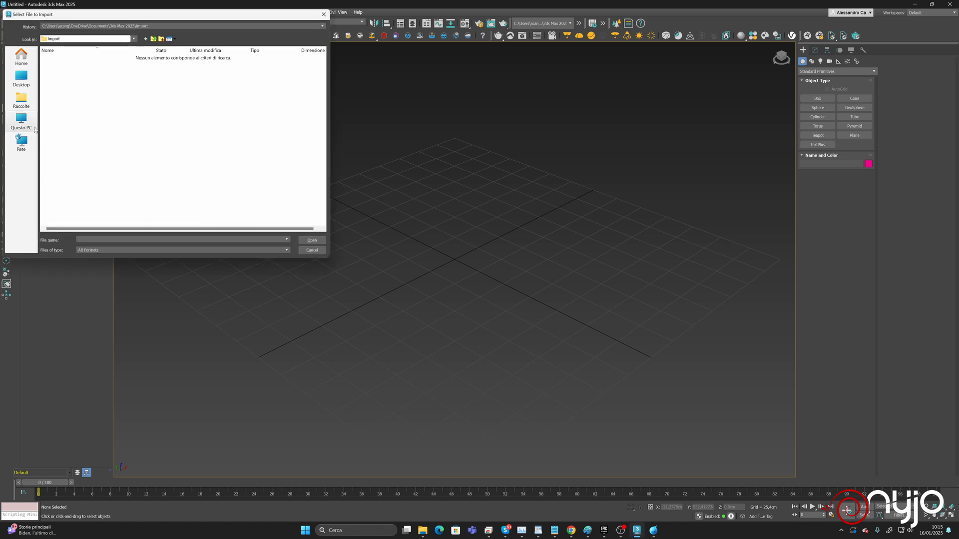
left_click(23, 123)
double_click(187, 67)
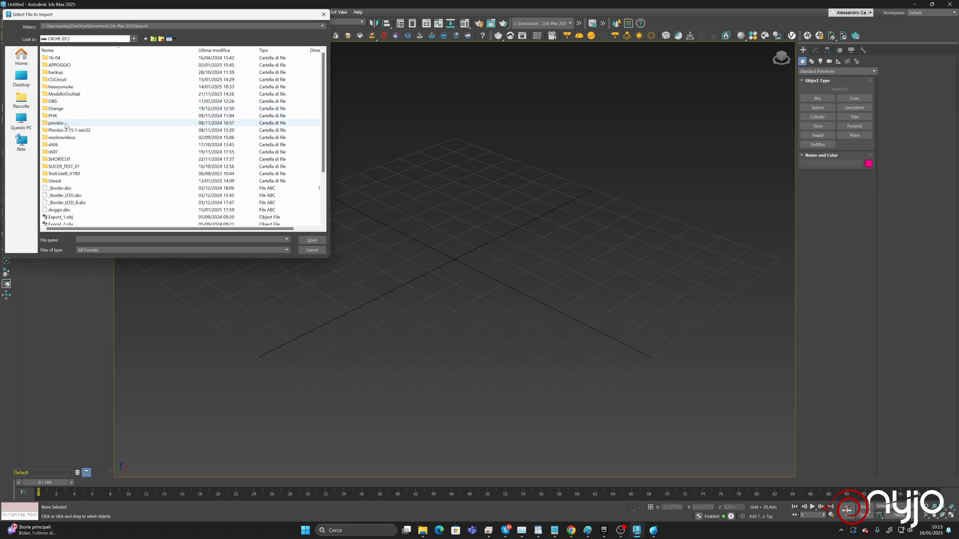
double_click(56, 109)
double_click(63, 65)
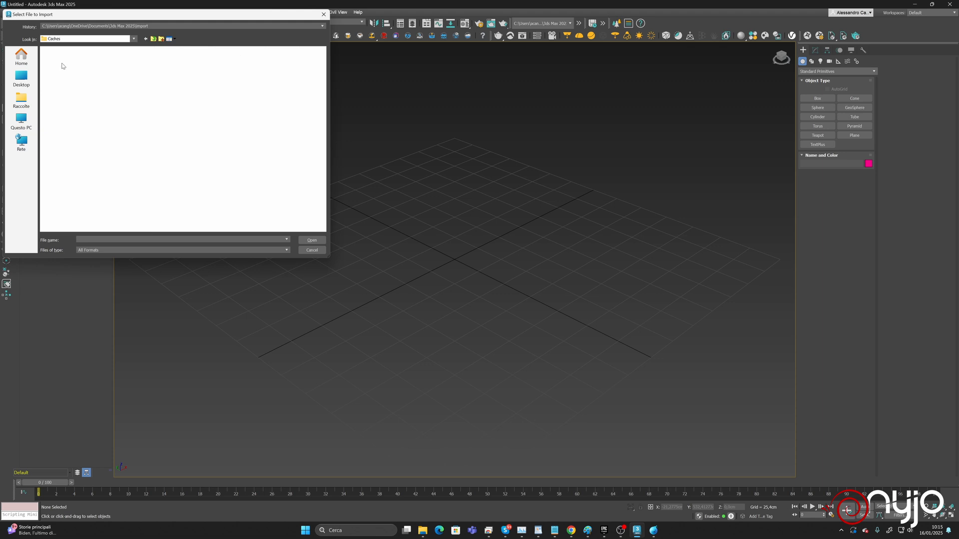
left_click(78, 67)
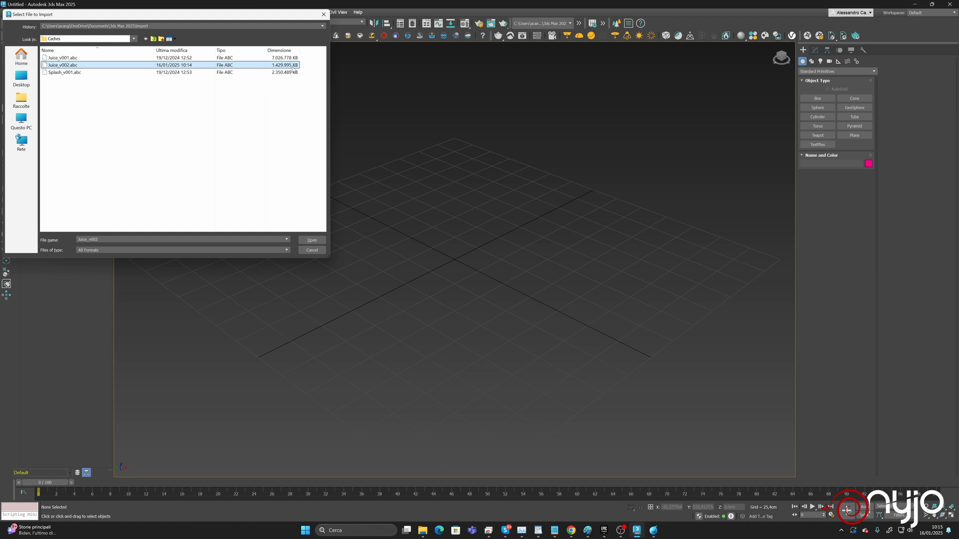
left_click(311, 240)
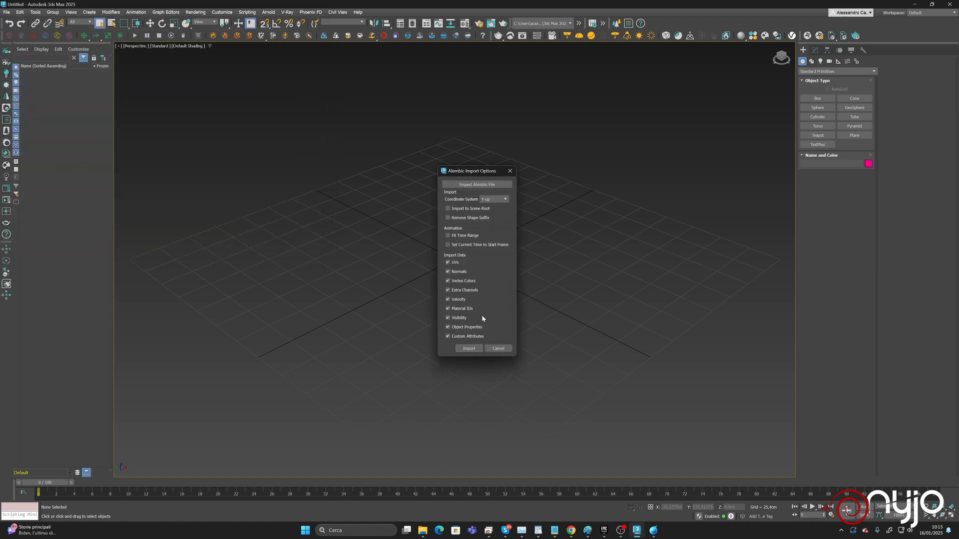
left_click(469, 348)
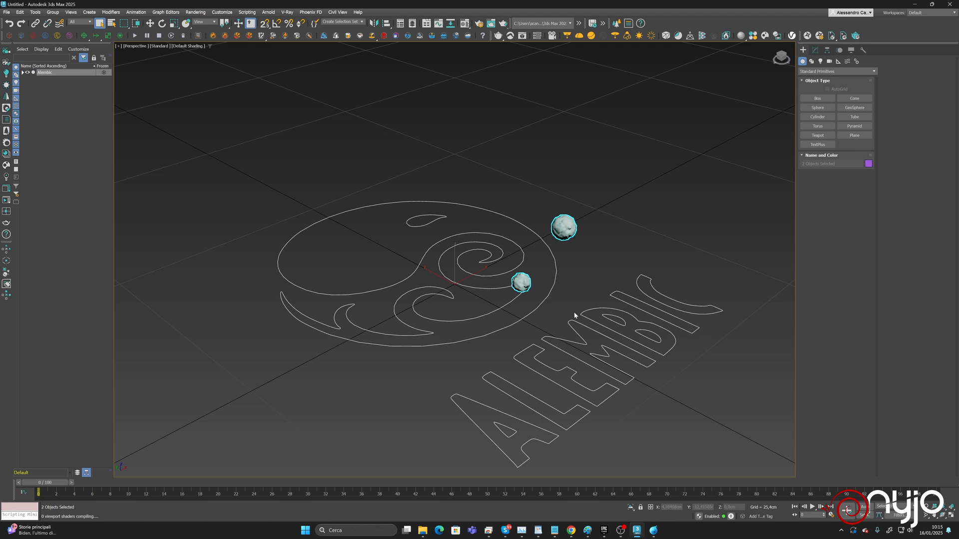
Set the animation end time to 1000 and scrub the imported juice mesh to about frame 185.
left_click_drag(60, 483, 934, 390)
left_click(832, 514)
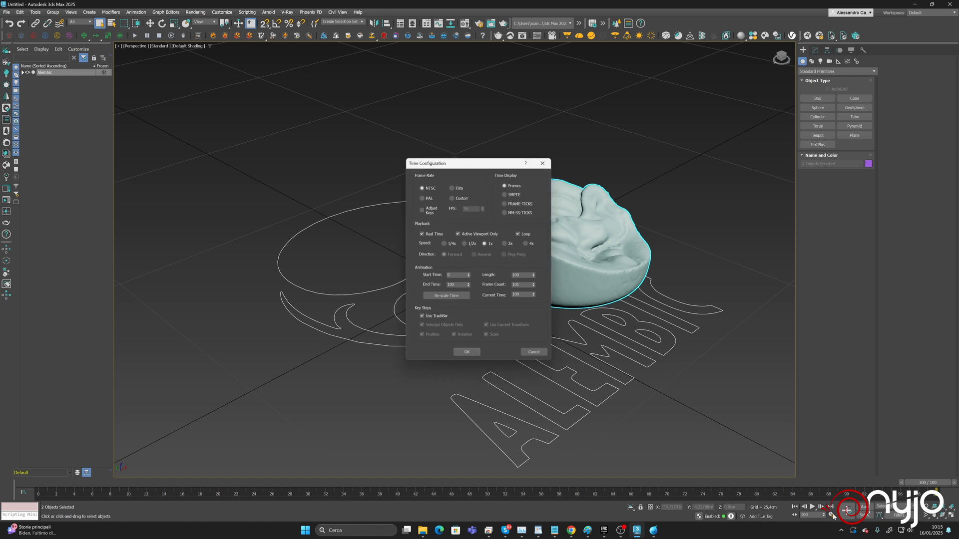
double_click(457, 287)
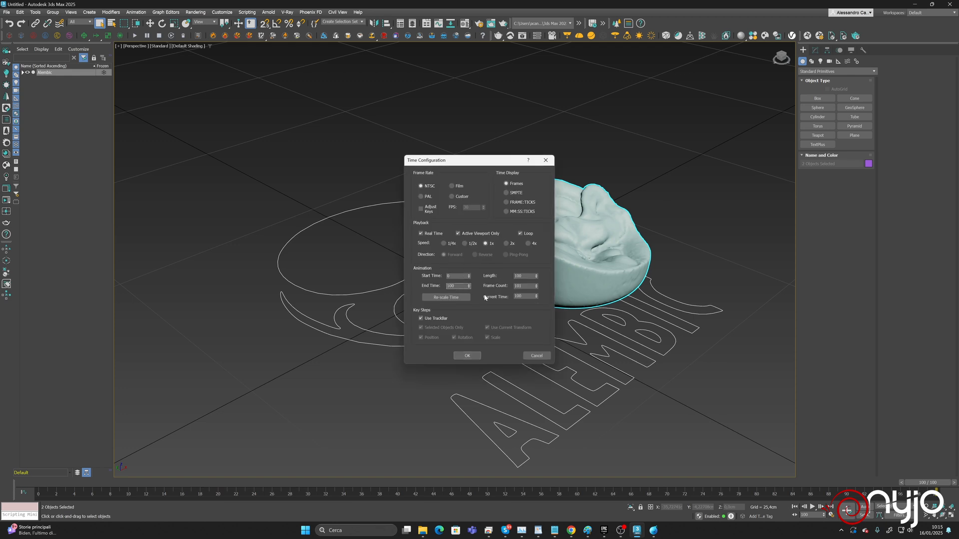
type("1000")
key("Return")
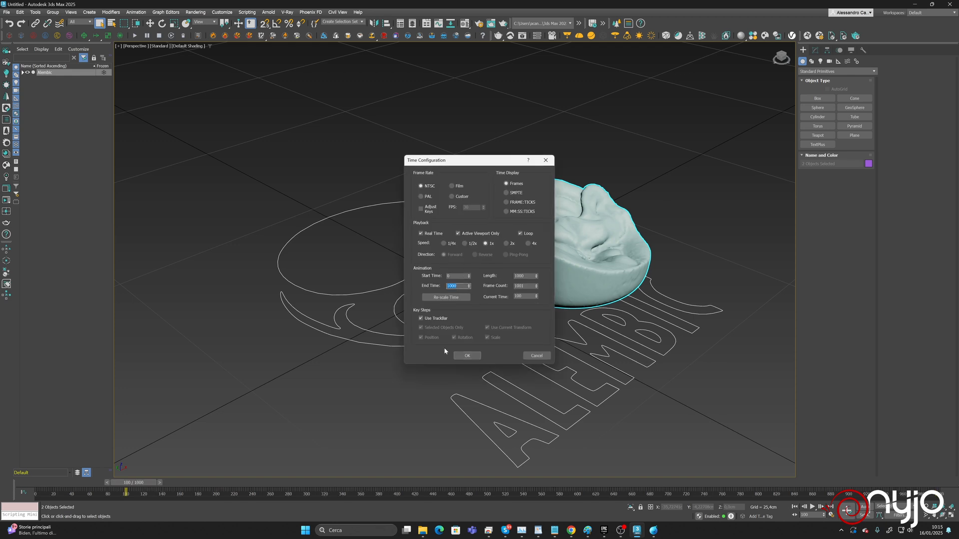
left_click(463, 355)
left_click_drag(140, 488, 216, 490)
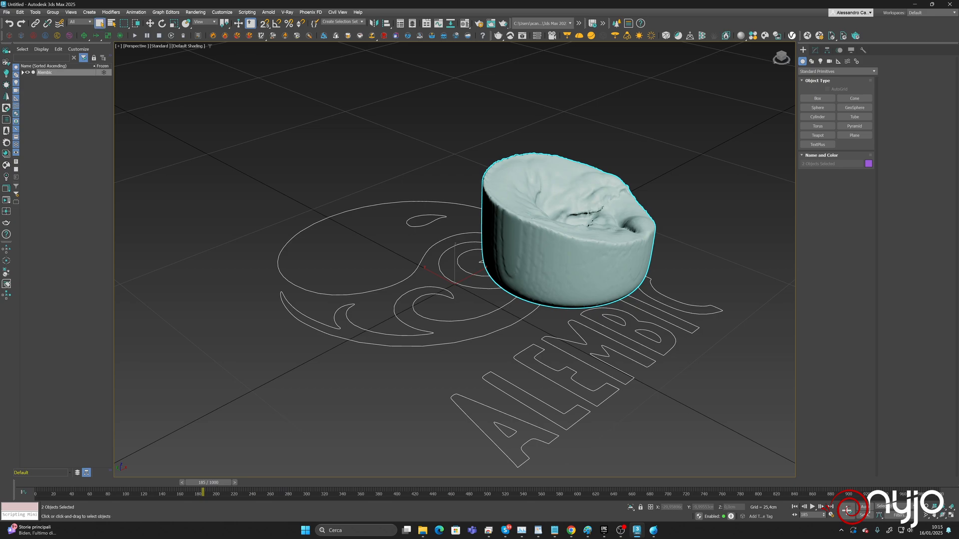
Switch back to LiquiGen and set the Simulation node's voxel size to 0.270 m.
left_click(651, 532)
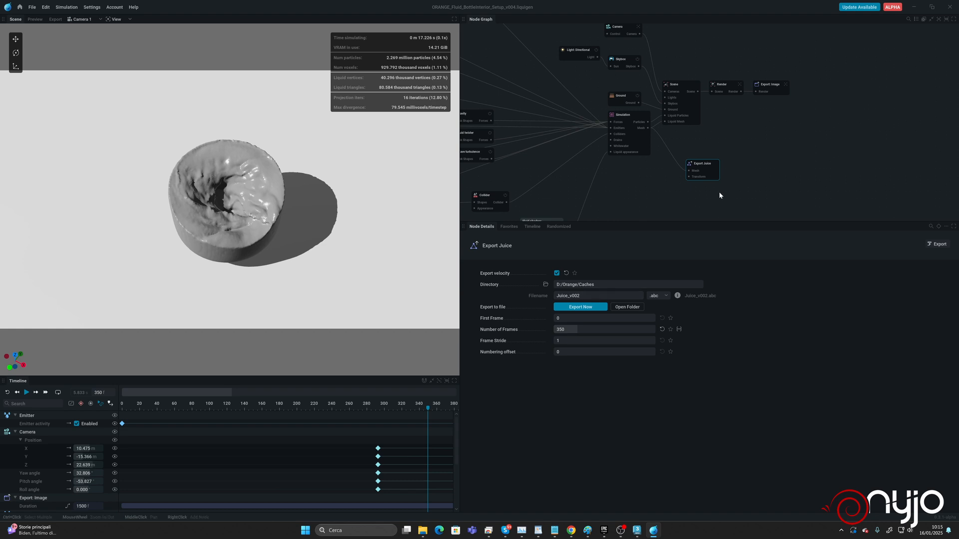
left_click(625, 125)
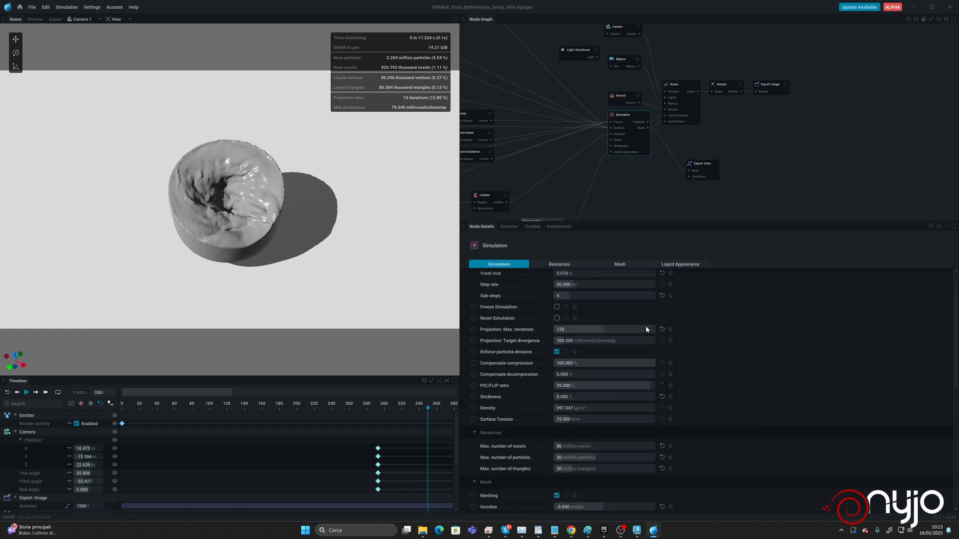
left_click(577, 289)
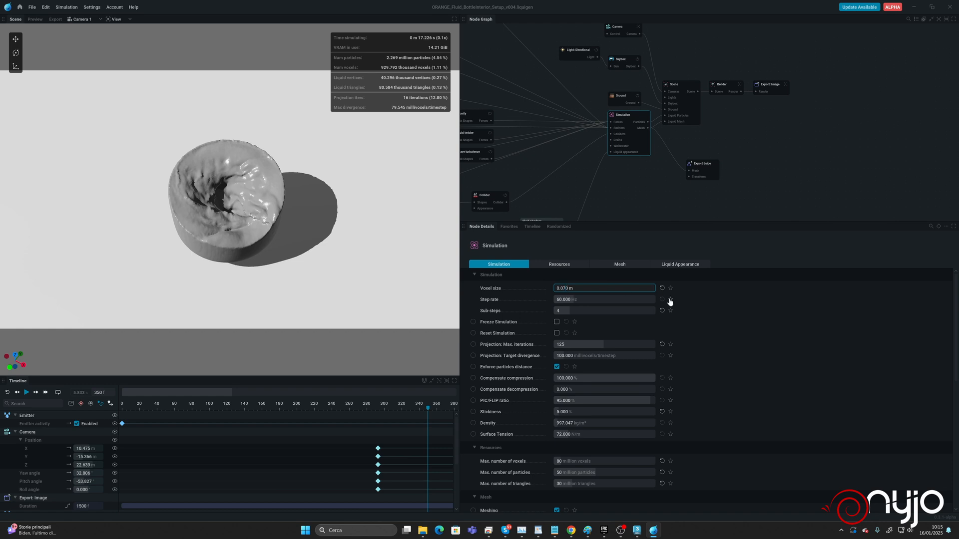
key("BackSpace")
type("2")
key("Return")
left_click(592, 322)
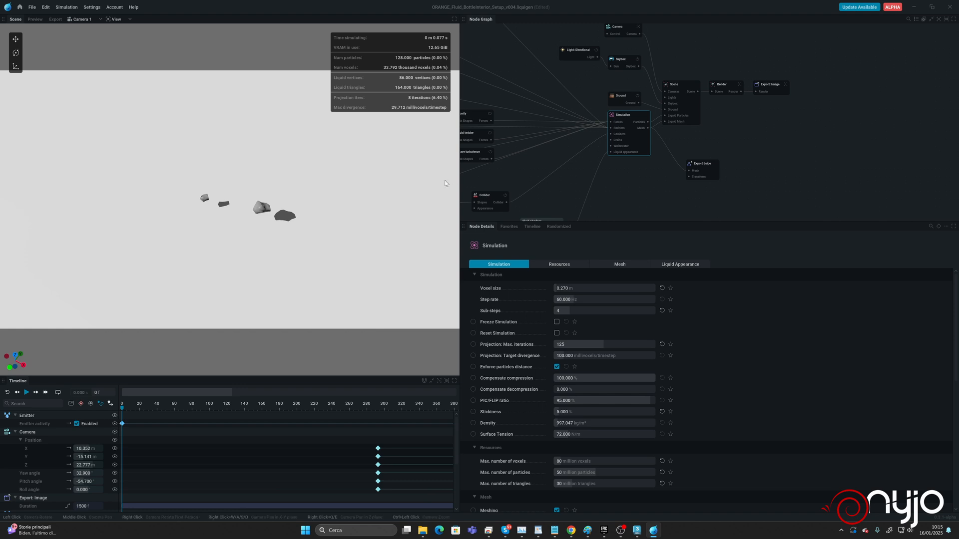
Run the coarse simulation to about frame 1450, then stop it and reset to the start.
key("space")
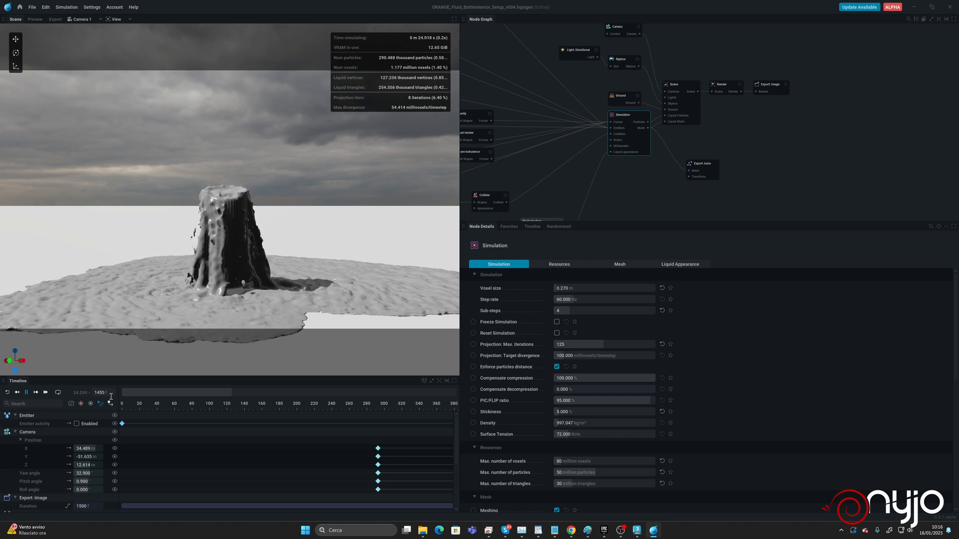
key("space")
left_click(7, 392)
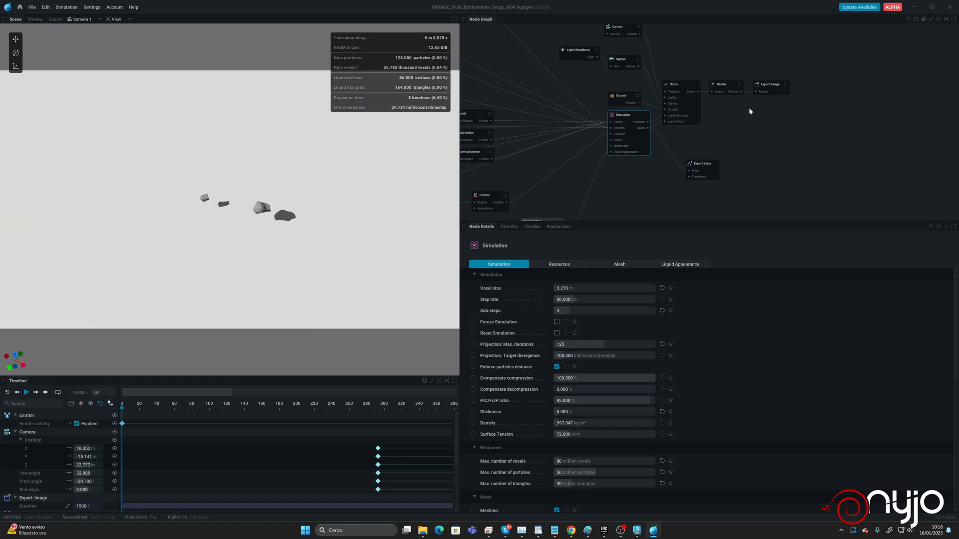
Set the Simulation node's voxel size to 0.070 m, then apply the change and reset the simulation.
middle_click_drag(765, 101, 773, 187)
middle_click_drag(666, 137, 790, 31)
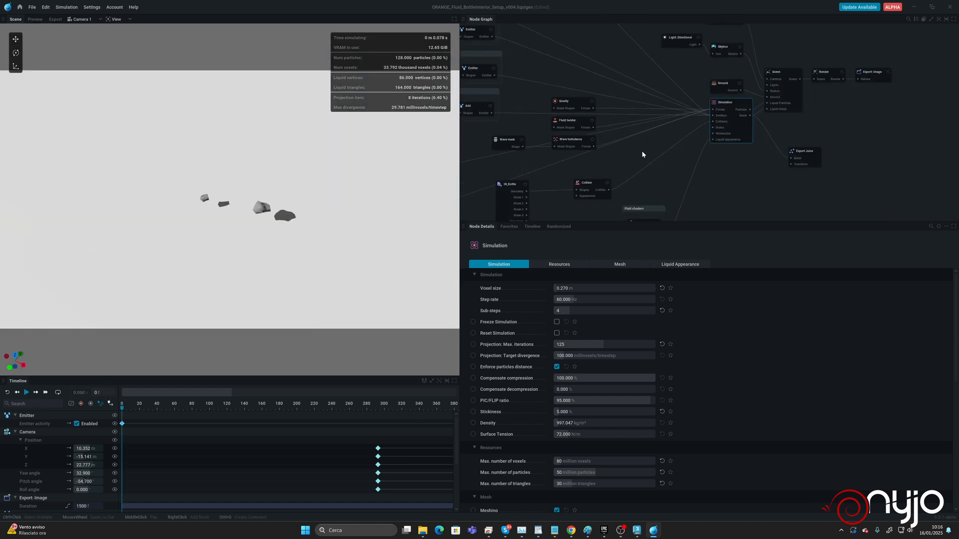
middle_click_drag(642, 155, 707, 93)
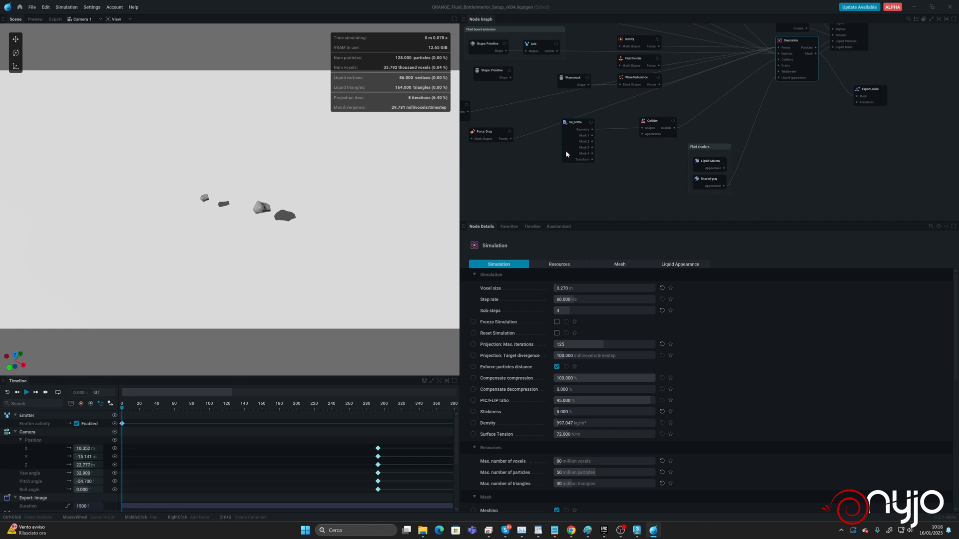
left_click(583, 288)
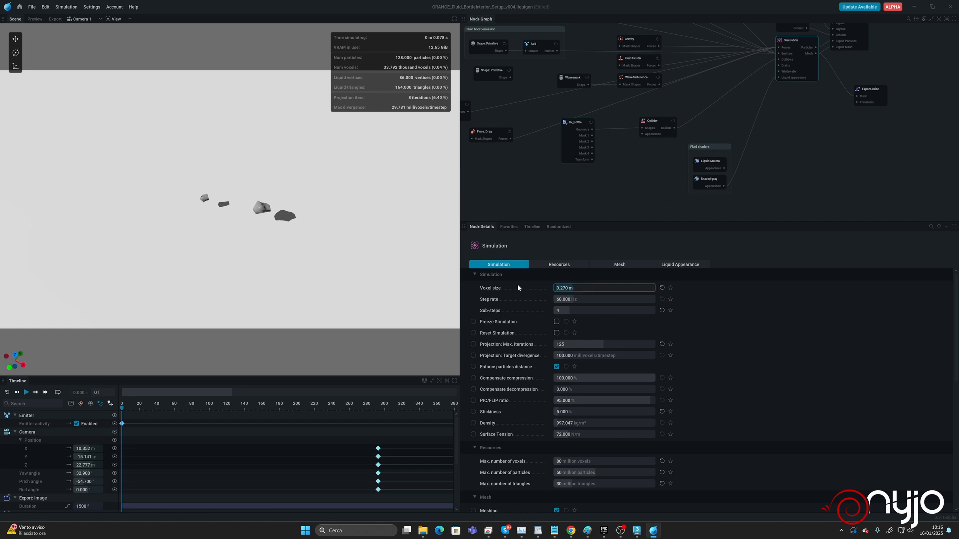
type("0.070")
key("Return")
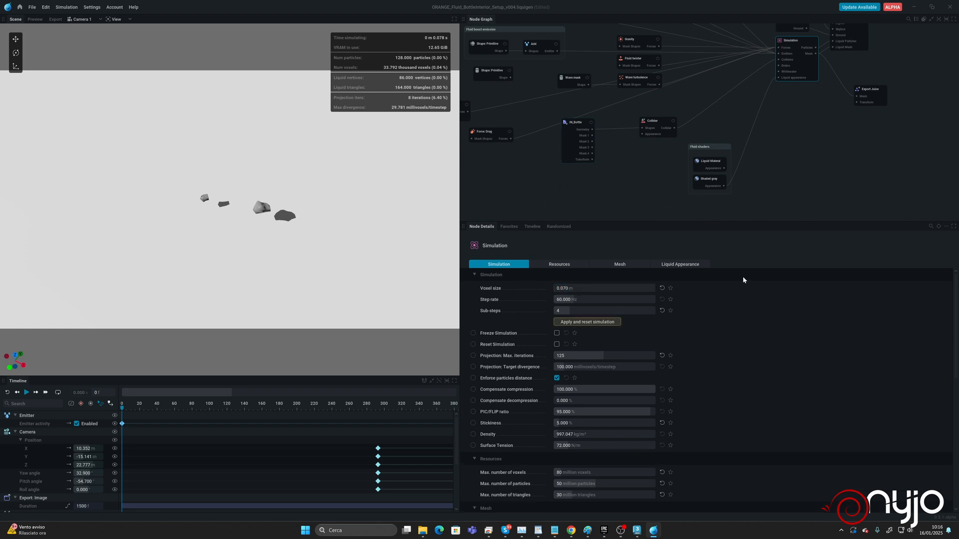
left_click(605, 322)
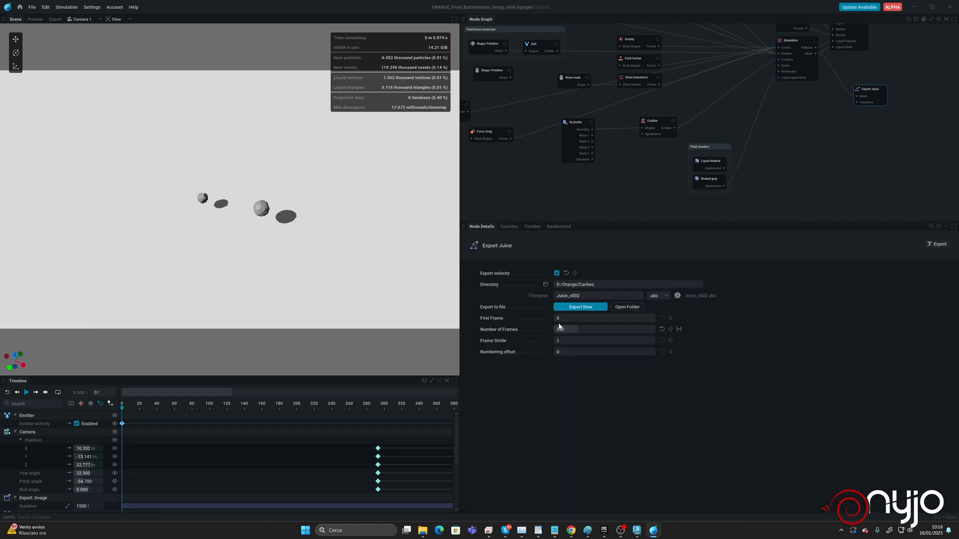
Set the Export Juice node's number of frames to 1200 and try to export over the existing Juice_v002.abc.
left_click(559, 329)
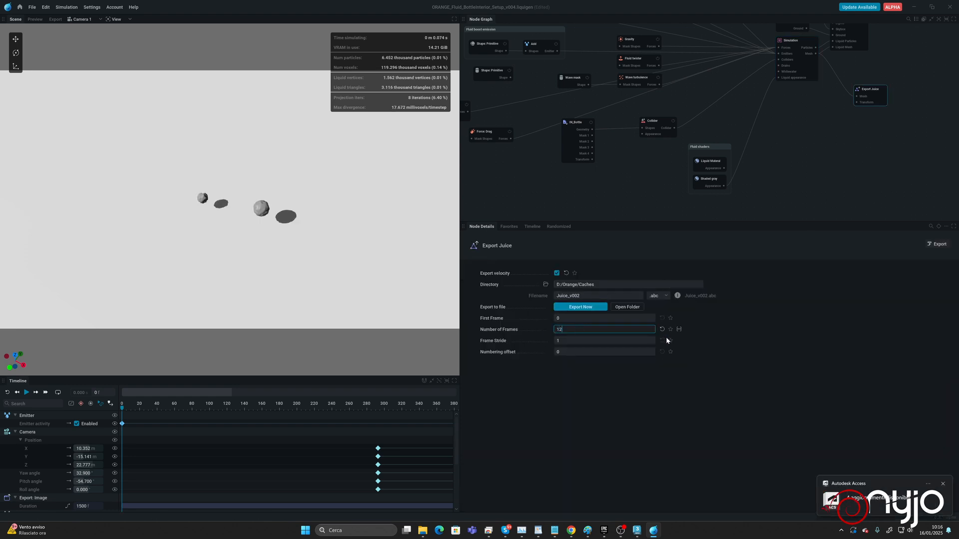
type("1200")
key("Return")
left_click(591, 307)
left_click(528, 289)
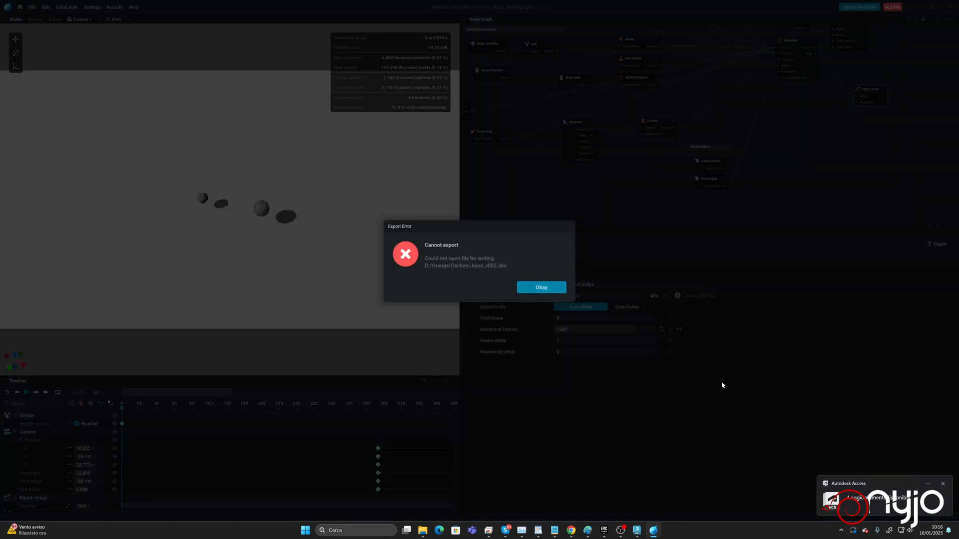
left_click(544, 289)
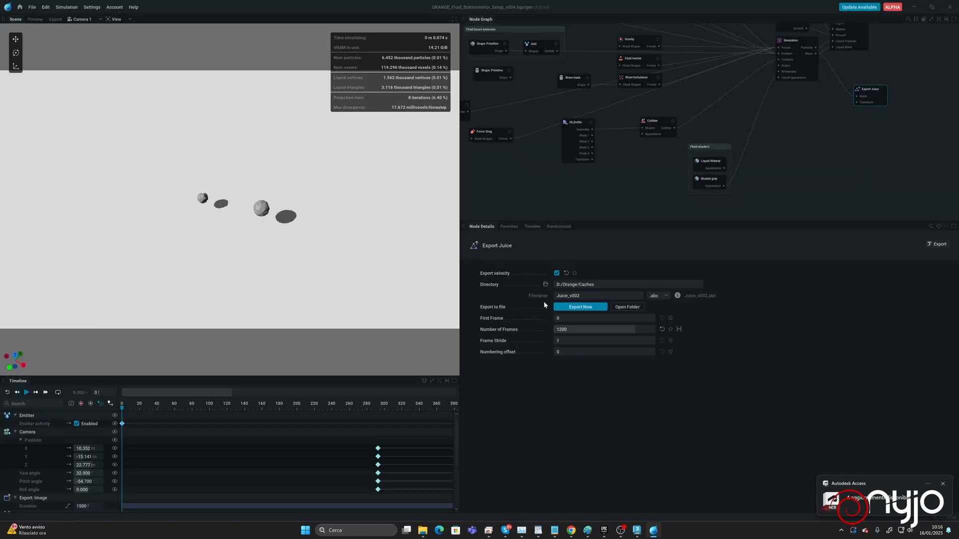
Switch to 3ds Max and delete the imported Alembic objects, then return to LiquiGen and retry overwriting Juice_v002.abc.
left_click(639, 533)
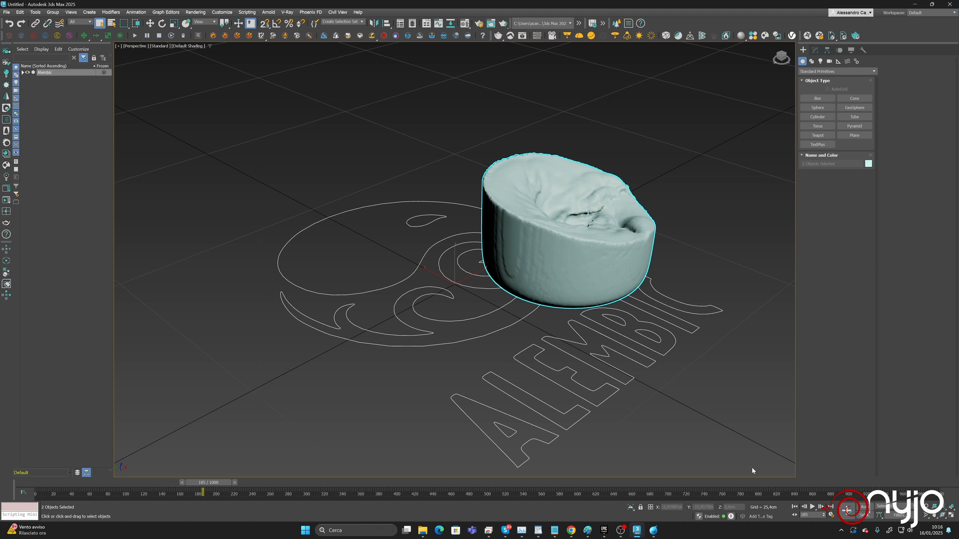
key("Delete")
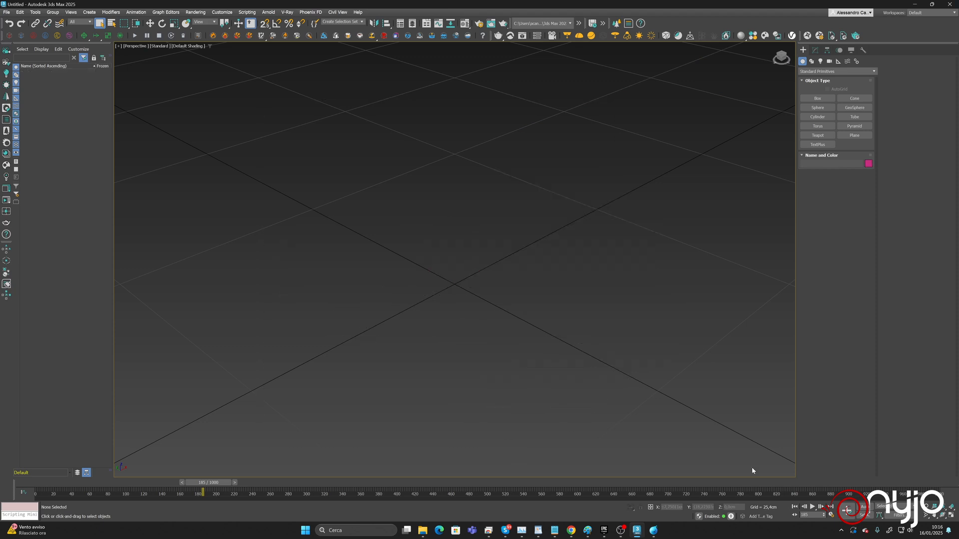
left_click(653, 531)
left_click(591, 308)
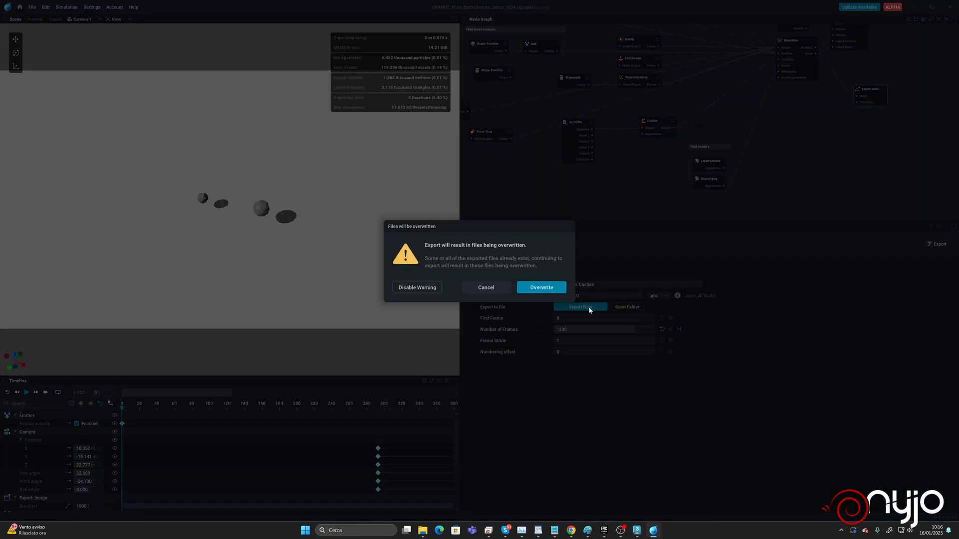
left_click(535, 287)
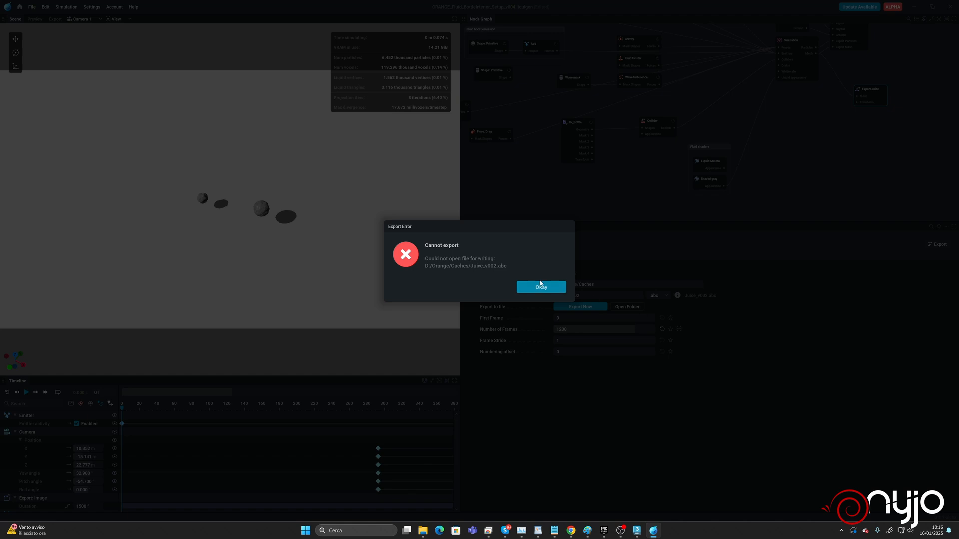
key("Return")
Change the Export Juice filename to Juice_v003 and export the Alembic cache.
left_click(609, 297)
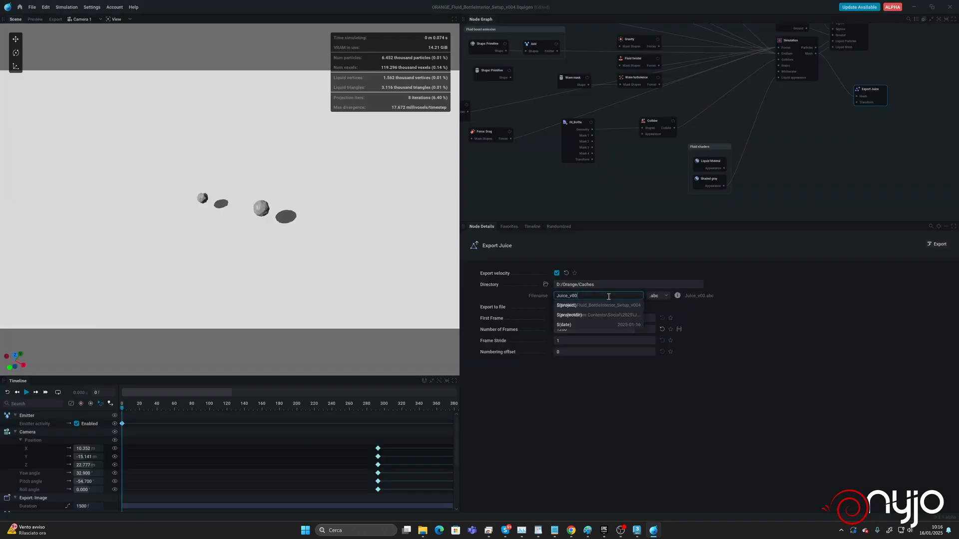
key("Return")
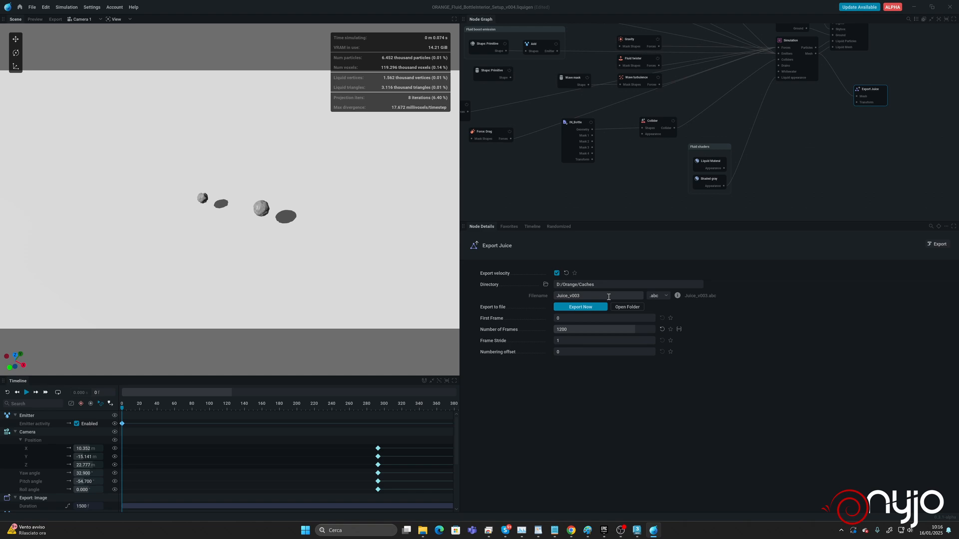
left_click(580, 307)
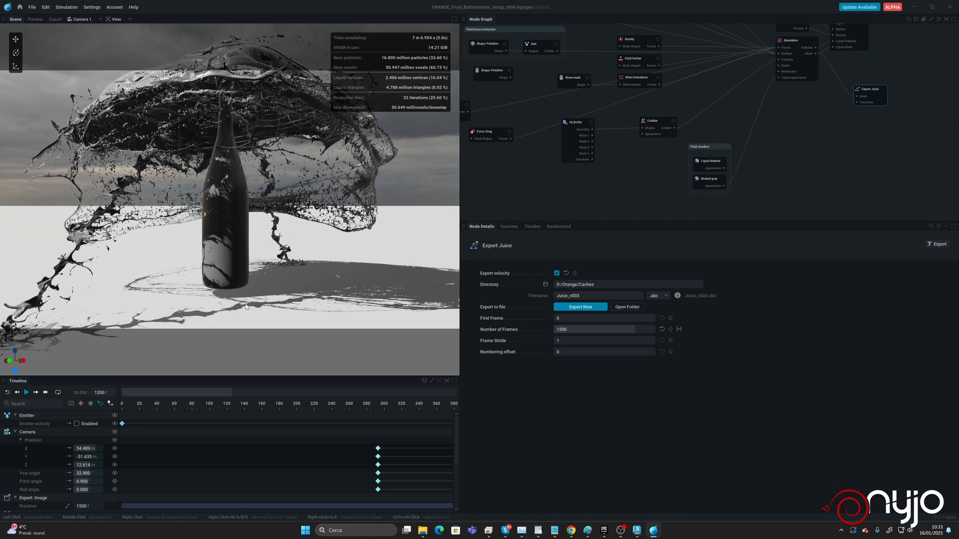
Switch to 3ds Max, return to frame 0 and import Juice_v003.abc with the default Alembic options.
left_click(641, 532)
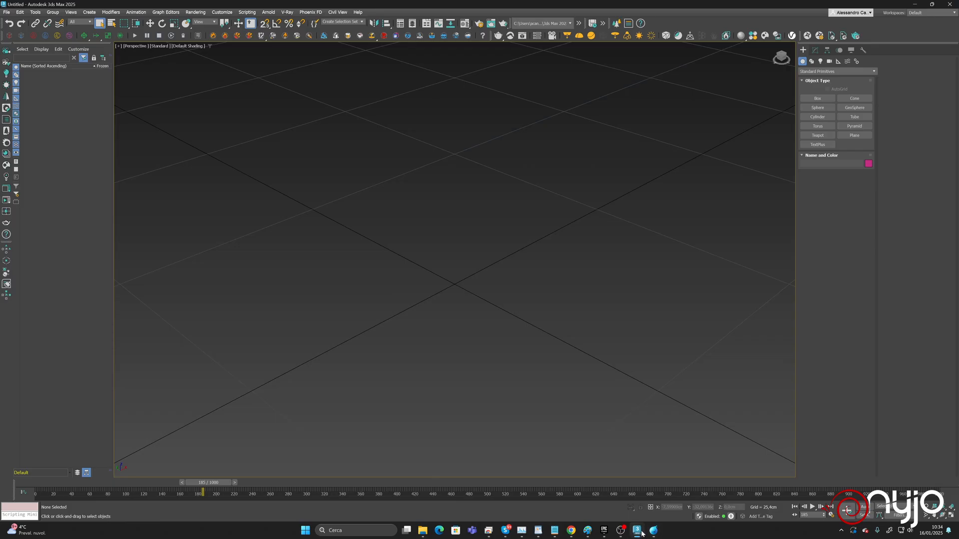
left_click(30, 491)
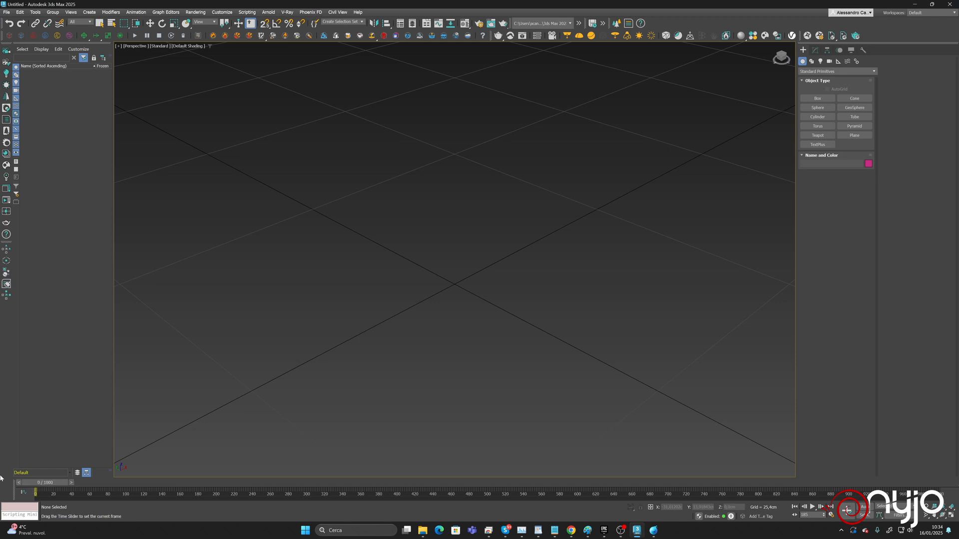
left_click(6, 12)
mouse_move(54, 126)
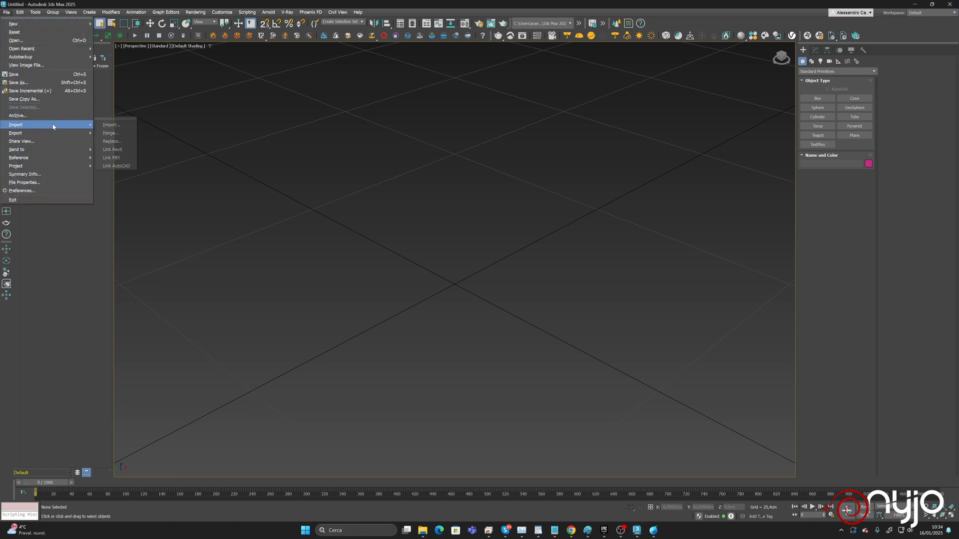
left_click(109, 127)
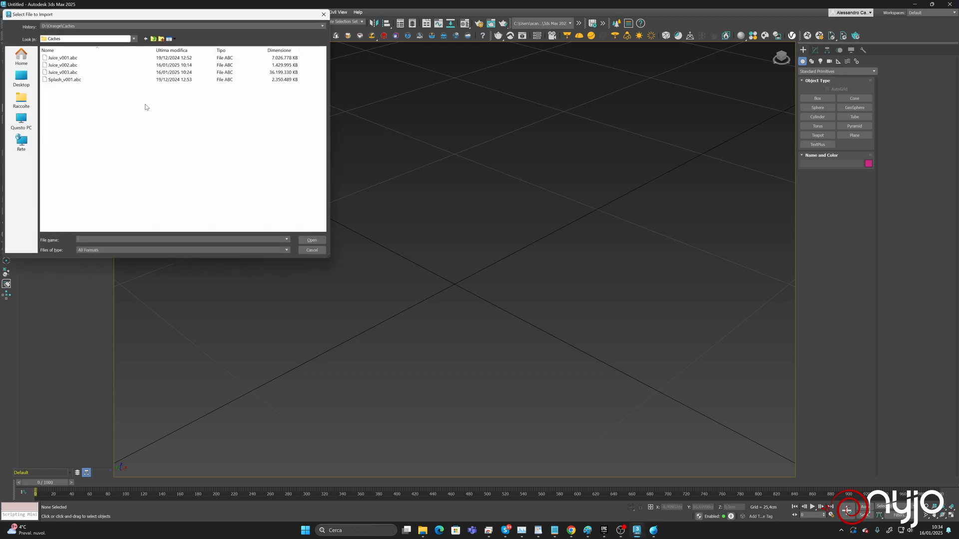
left_click(77, 73)
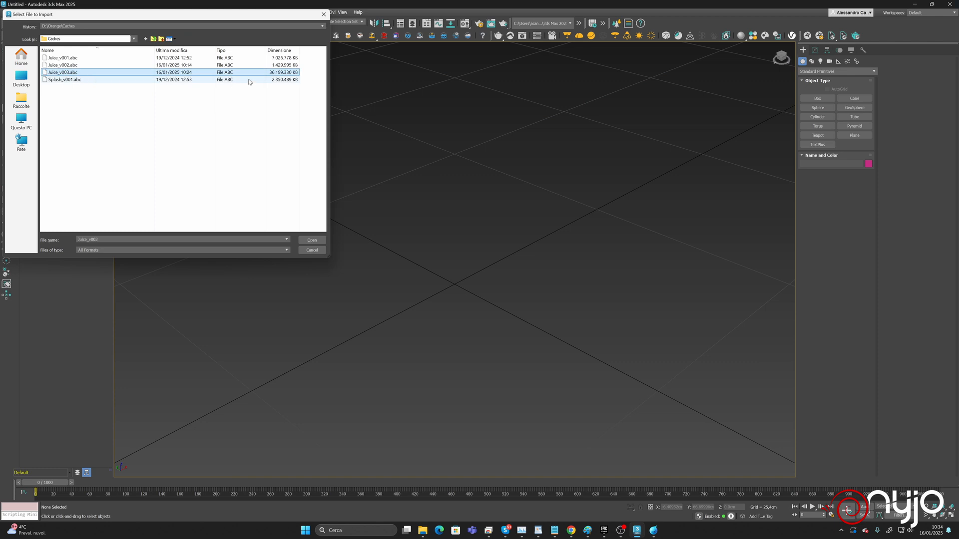
left_click(312, 240)
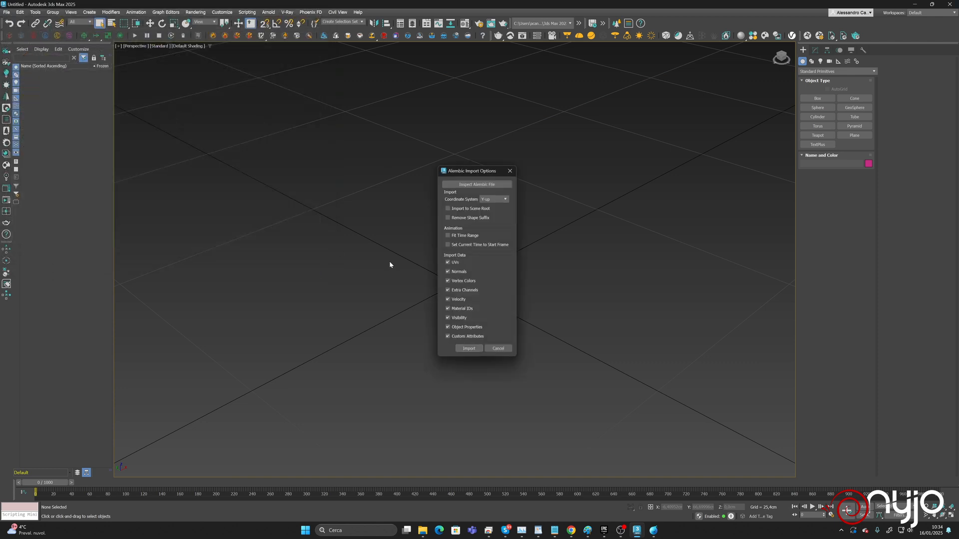
left_click(466, 349)
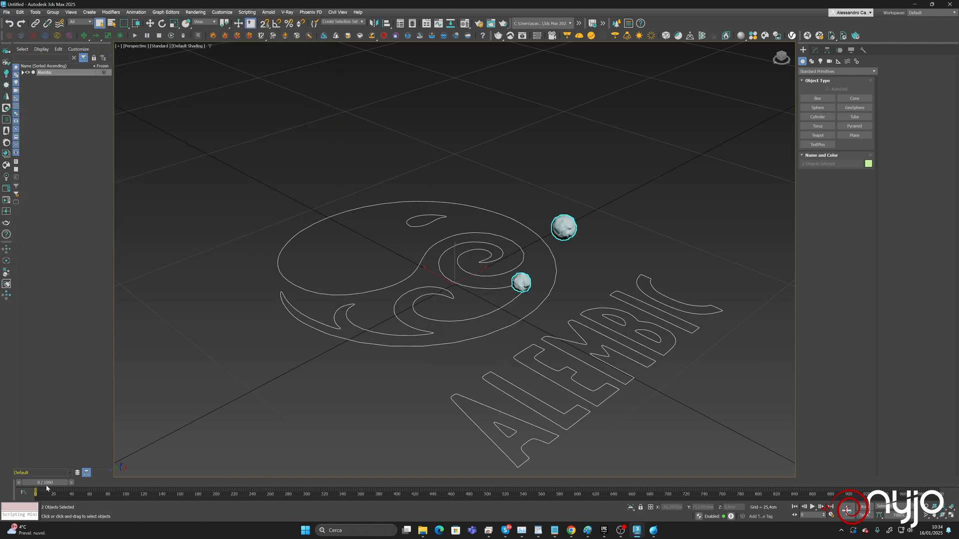
Scrub the imported juice mesh between about frames 480 and 900 with the whole bottle and splash in view.
left_click_drag(47, 488, 554, 304)
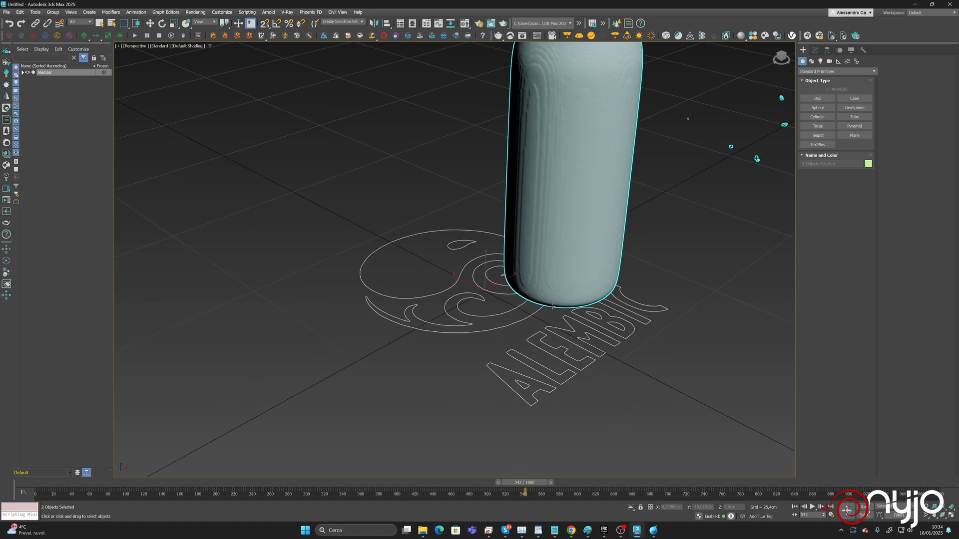
scroll(552, 306, "down", 5)
key("z")
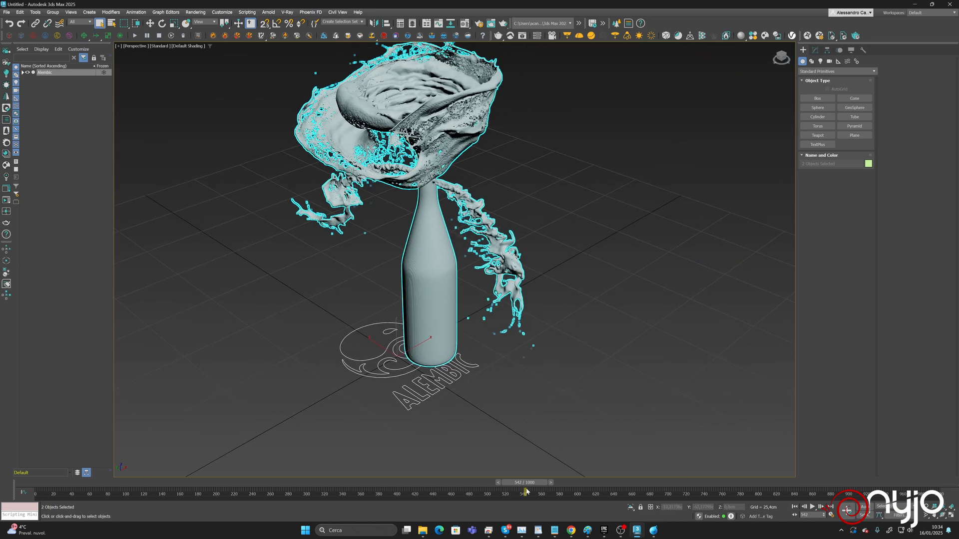
left_click_drag(524, 483, 632, 507)
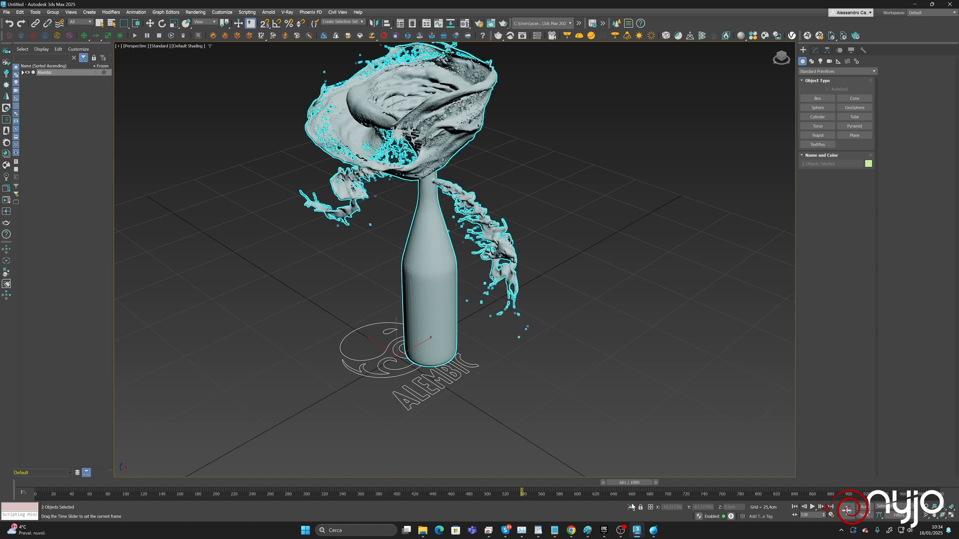
left_click_drag(502, 487, 803, 479)
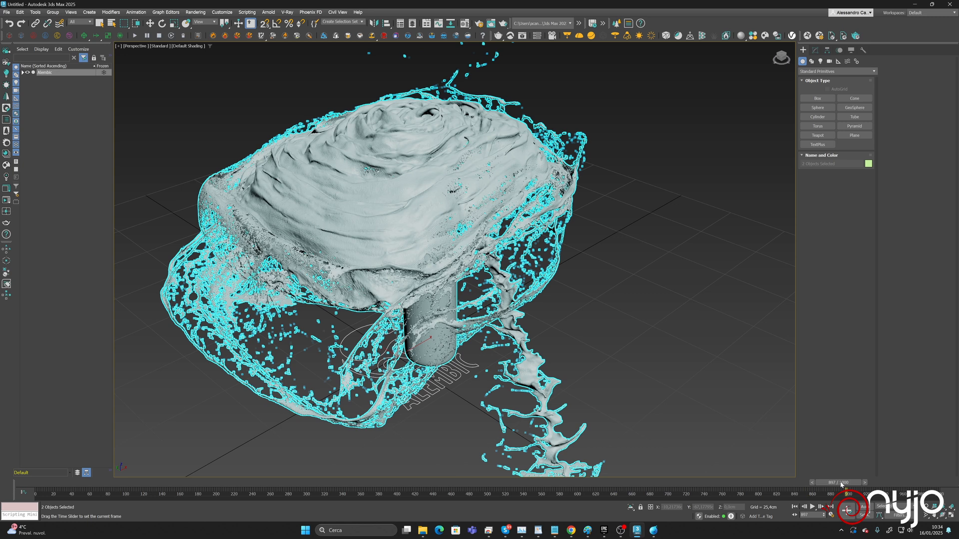
left_click_drag(494, 487, 472, 484)
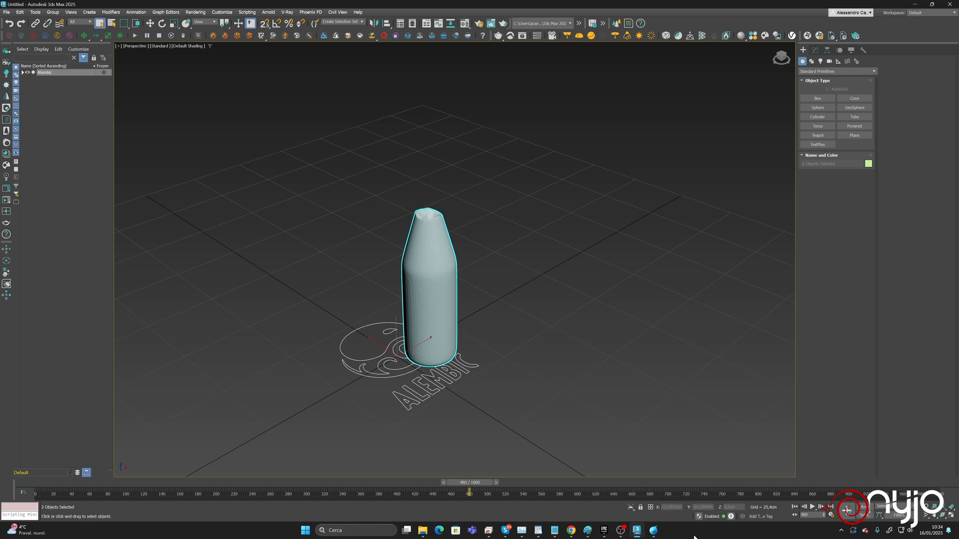
Switch back to LiquiGen, review the node graph and enlarge the timeline area to show all emitter, camera and export tracks.
left_click(653, 530)
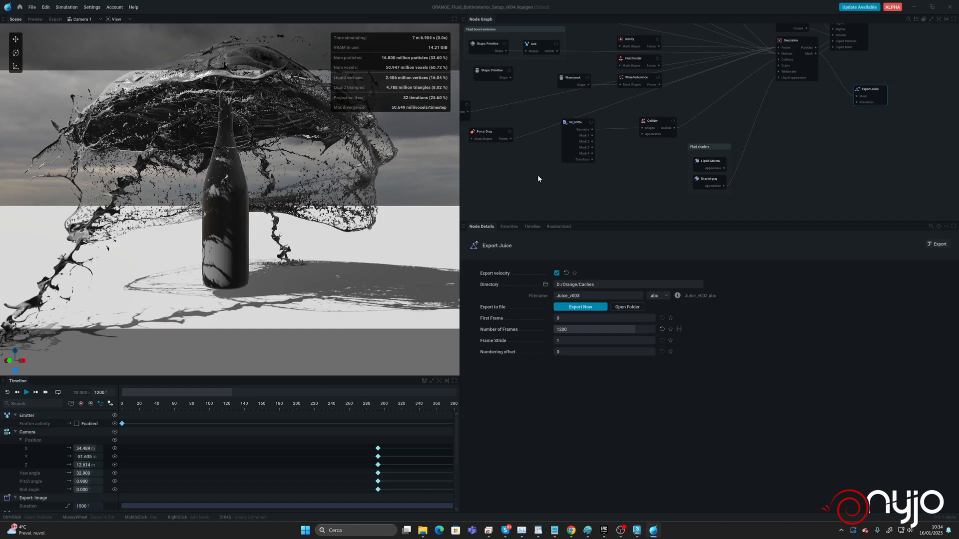
middle_click_drag(538, 179, 645, 202)
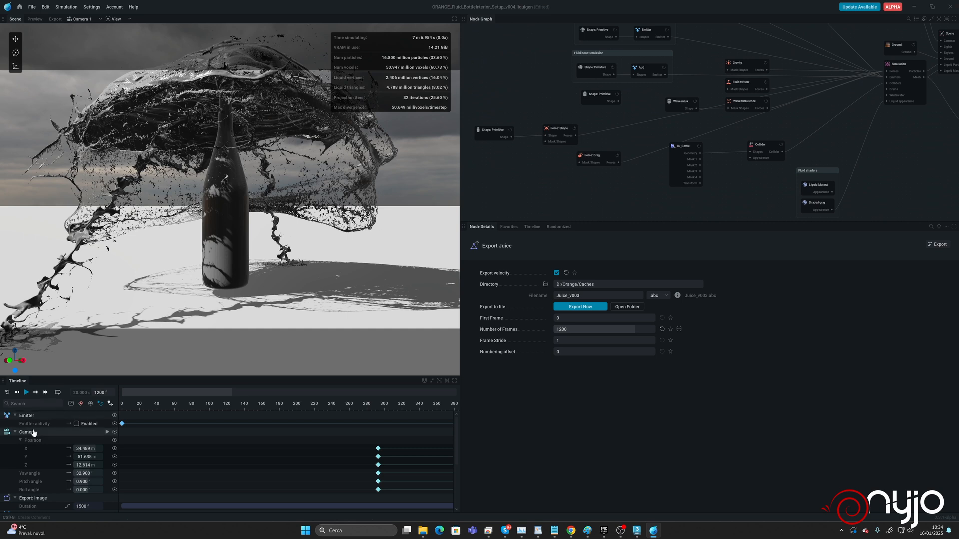
left_click(16, 432)
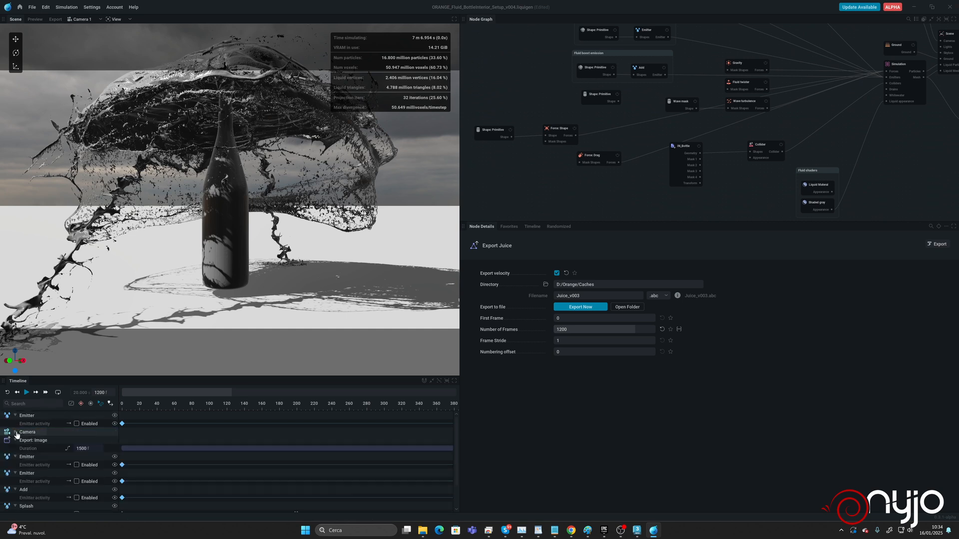
left_click(16, 433)
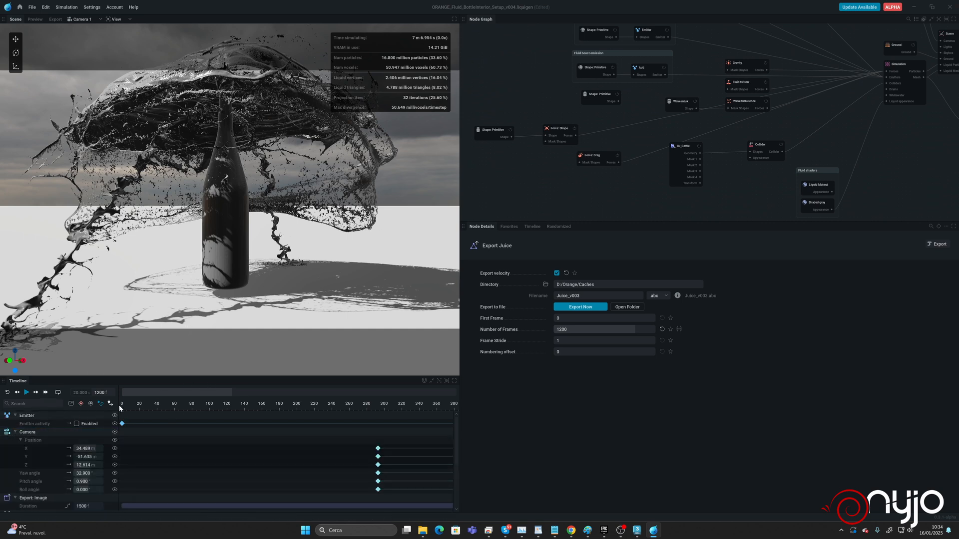
middle_click_drag(655, 96, 658, 121)
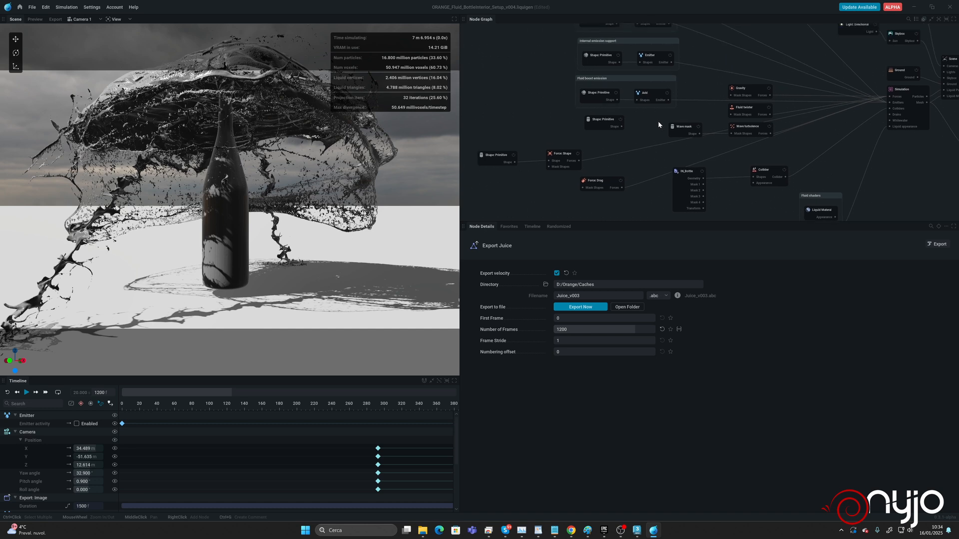
middle_click_drag(721, 61, 723, 81)
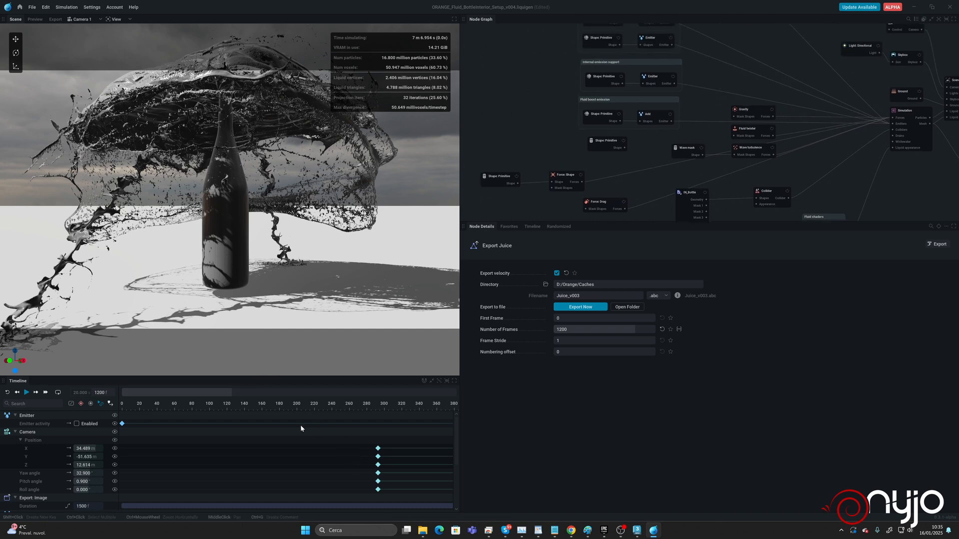
left_click_drag(231, 393, 200, 391)
scroll(65, 441, "down", 3)
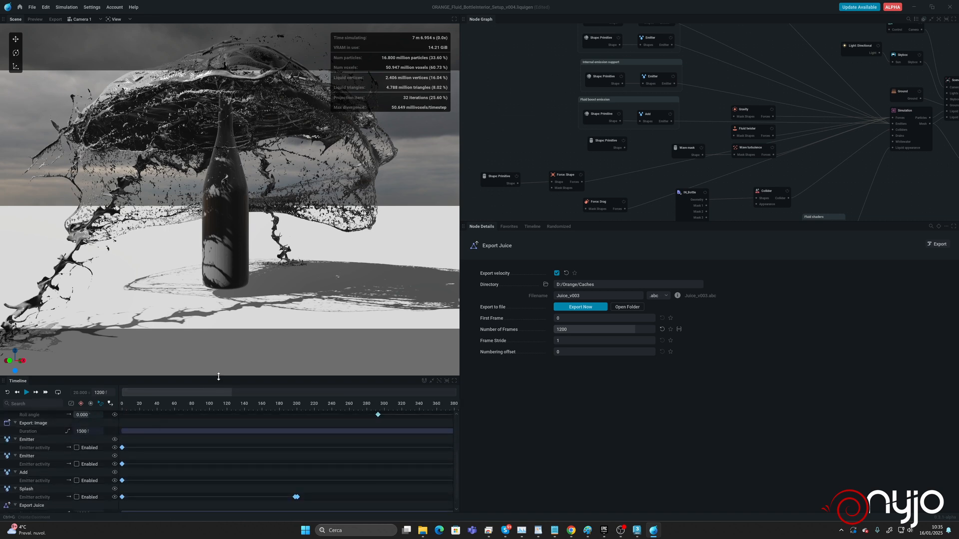
left_click_drag(218, 376, 218, 255)
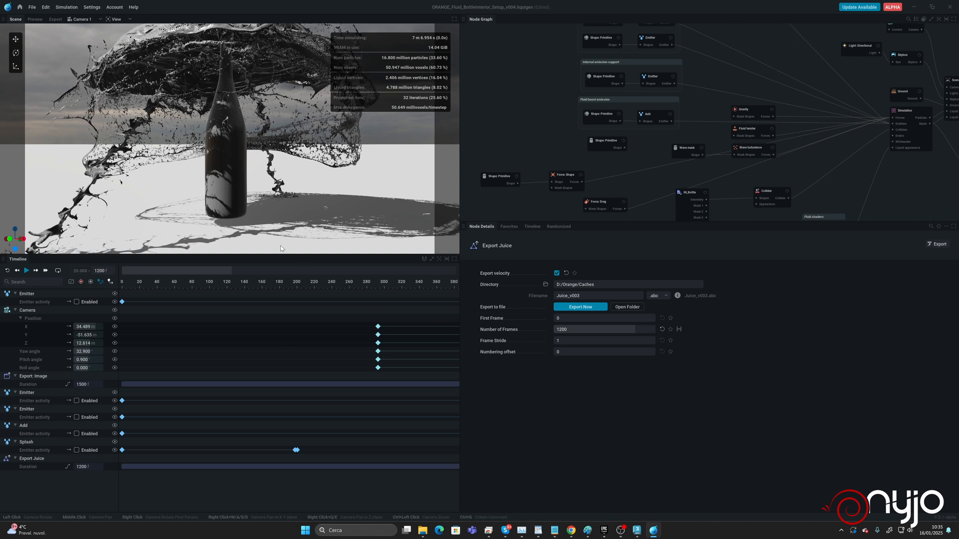
Enlarge the timeline further and collapse the Camera track so the emitter tracks sit closer together.
left_click_drag(278, 255, 276, 180)
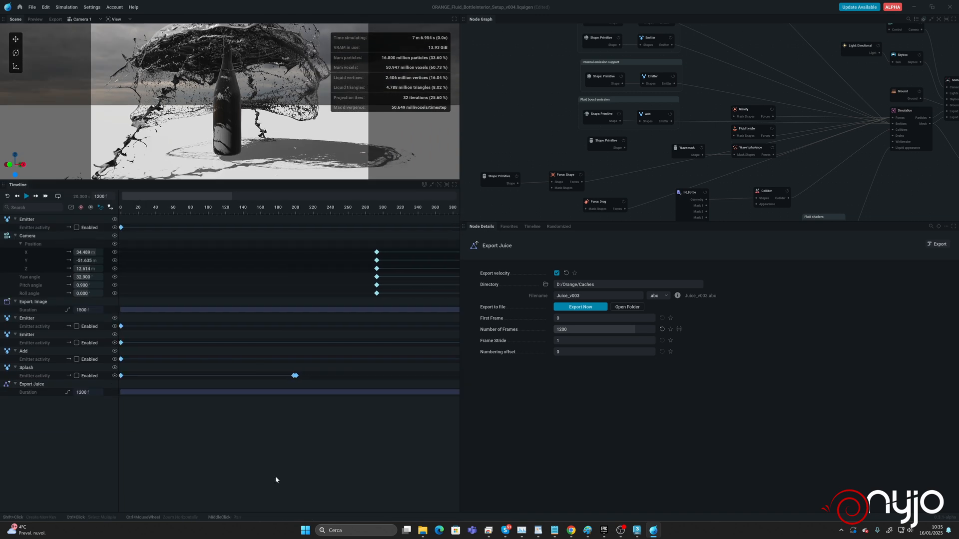
middle_click_drag(340, 277, 194, 255)
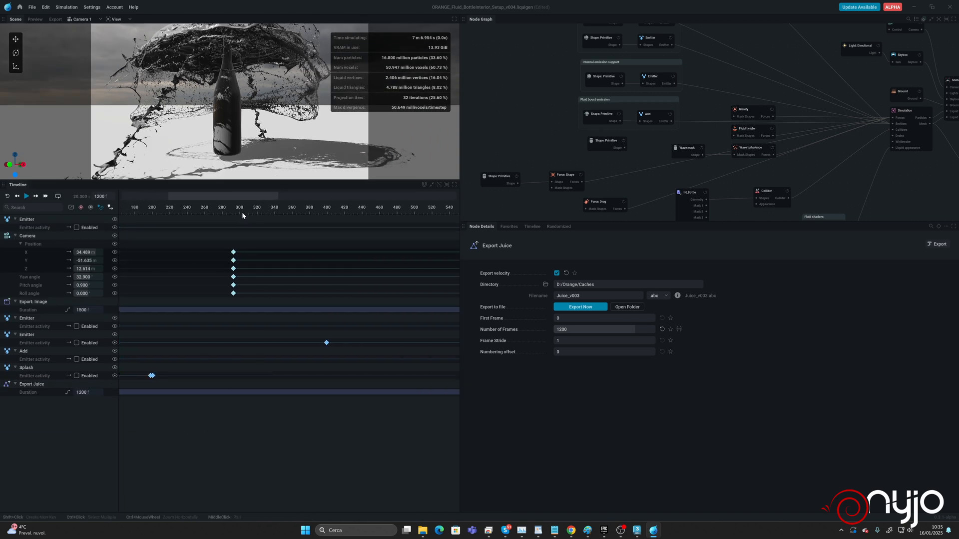
left_click_drag(243, 197, 380, 191)
left_click(15, 235)
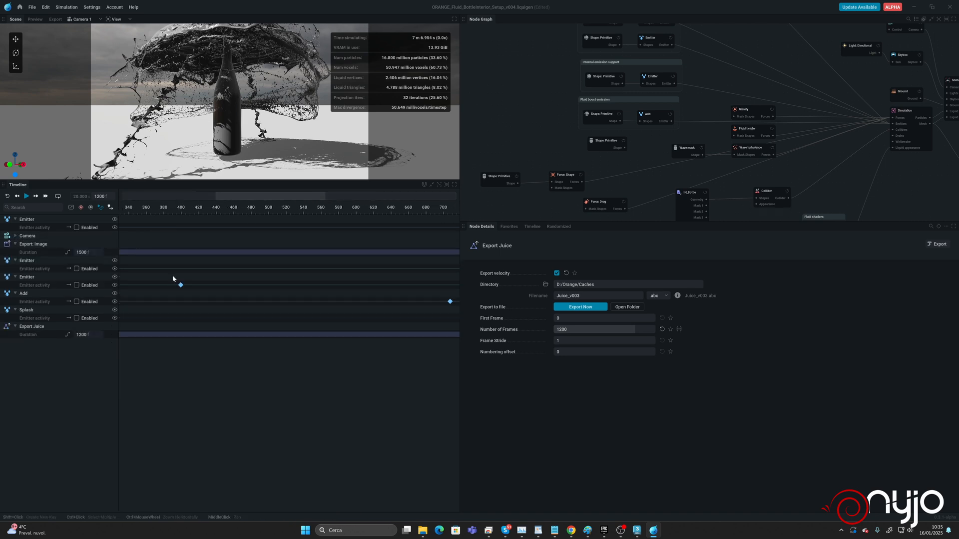
Review the emitter activity between frames 0 and 220, with the Internal emitters group in view in the node graph.
left_click_drag(215, 196, 1, 200)
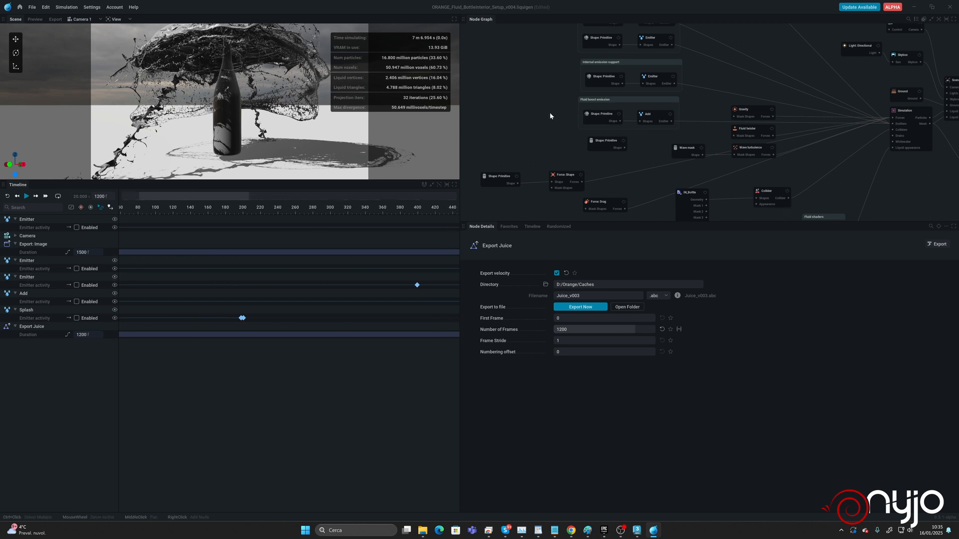
middle_click_drag(522, 88, 517, 160)
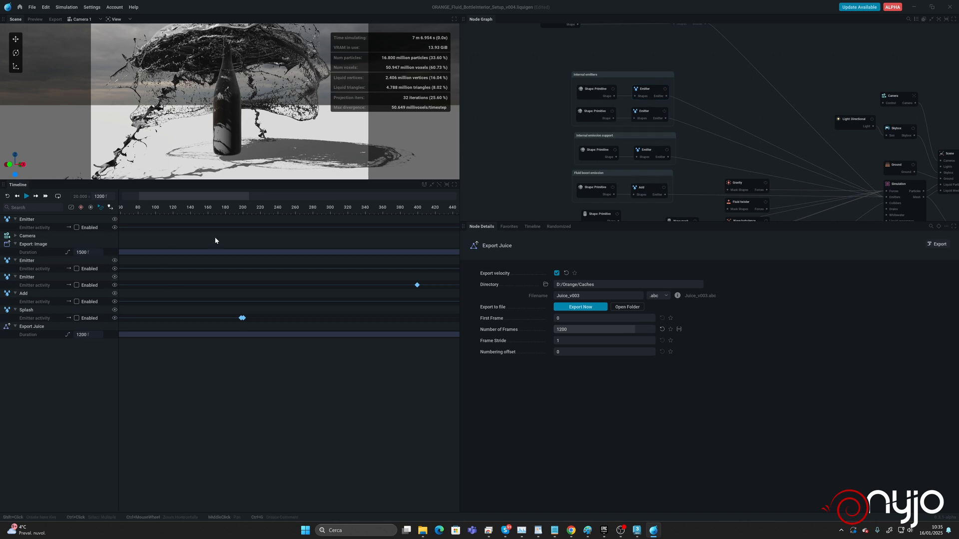
left_click_drag(193, 198, 107, 211)
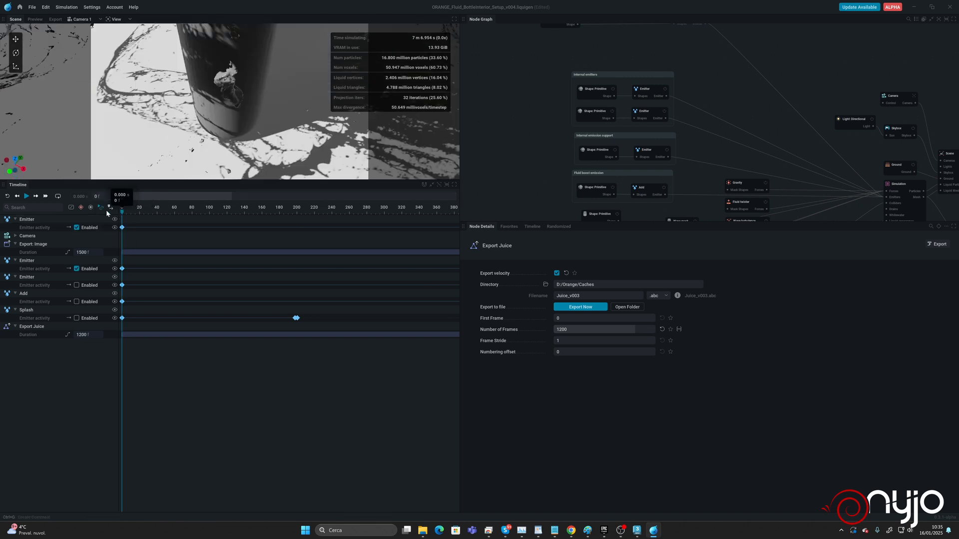
left_click_drag(107, 211, 315, 212)
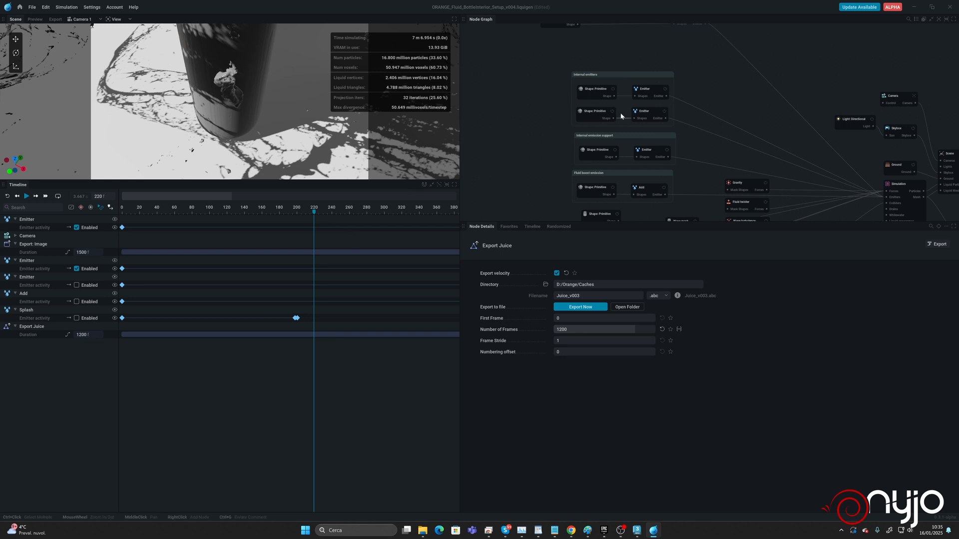
Rename the two emitter nodes in the Internal emitters group as Internal_01 and Internal_02.
left_click(649, 90)
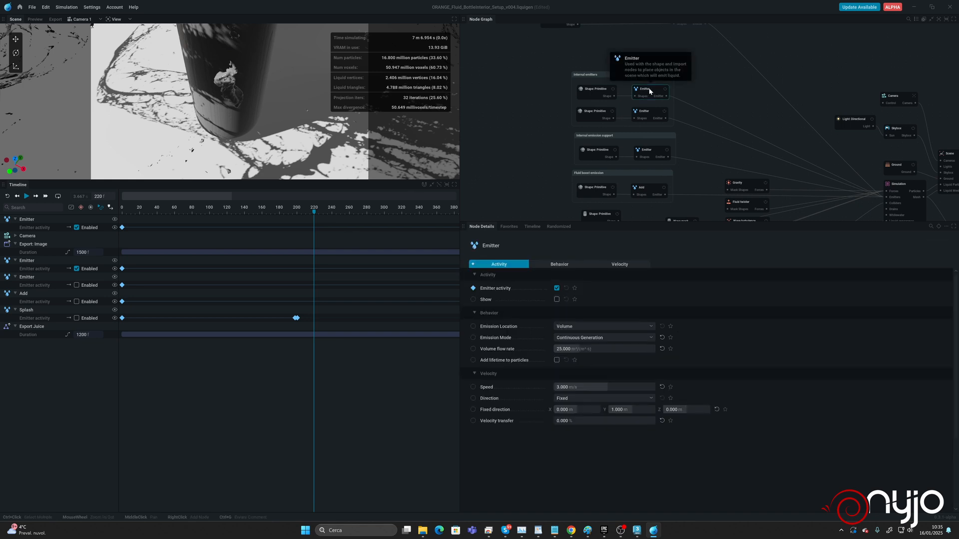
double_click(649, 89)
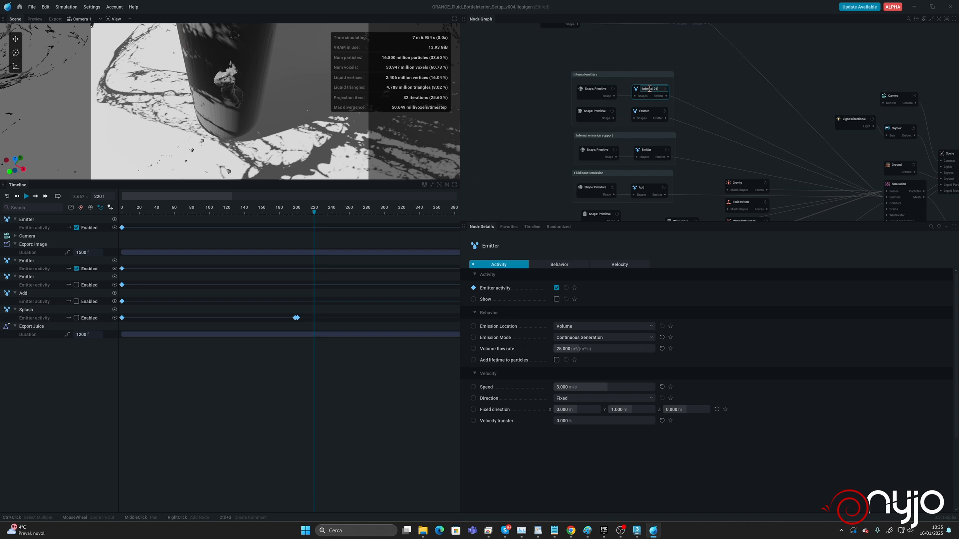
key("Return")
double_click(648, 112)
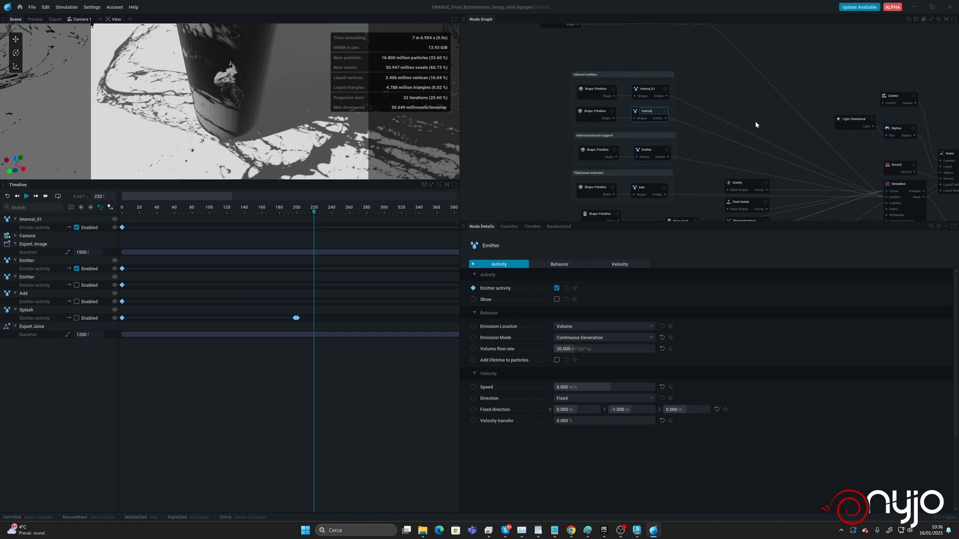
type("Internal_02")
key("Return")
Try to shift the Internal_01 end keyframe near frame 1180 by entering 450 as the frame number.
middle_click_drag(354, 239, 178, 237)
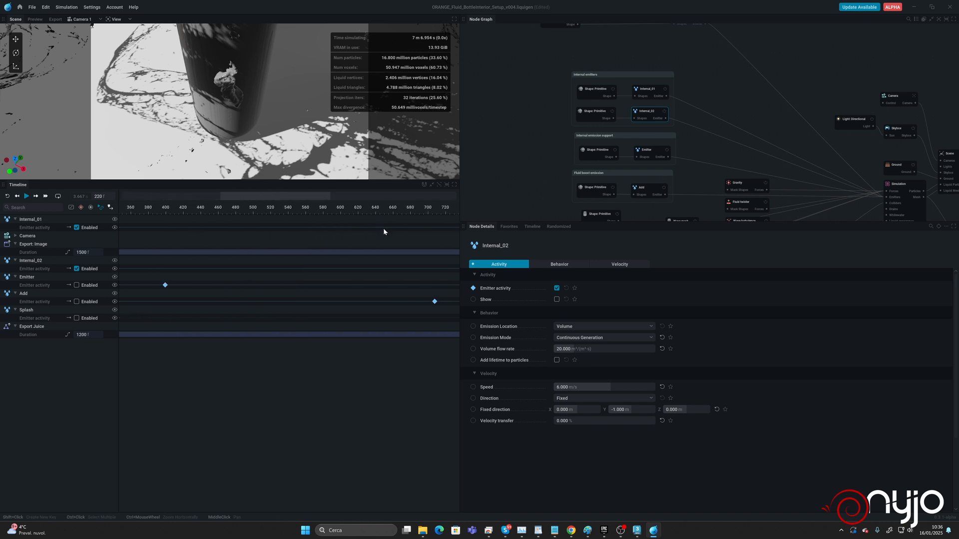
middle_click_drag(383, 229, 239, 235)
middle_click_drag(424, 241, 283, 238)
middle_click_drag(344, 237, 217, 239)
middle_click_drag(384, 243, 350, 242)
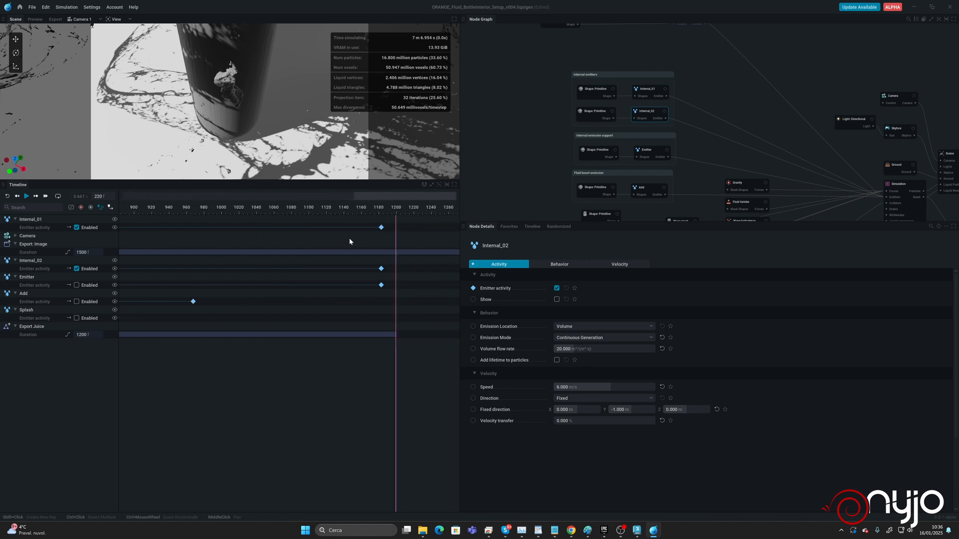
left_click(381, 227)
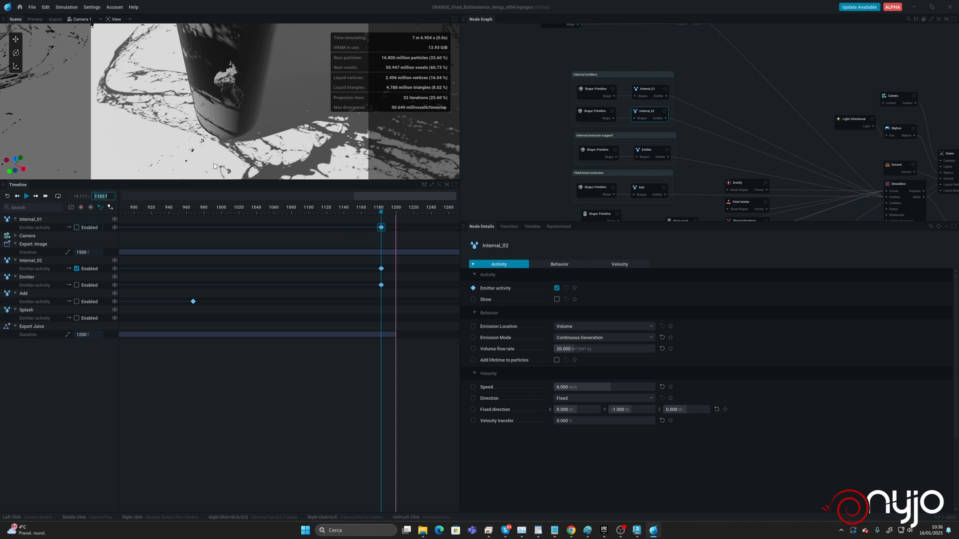
type("450")
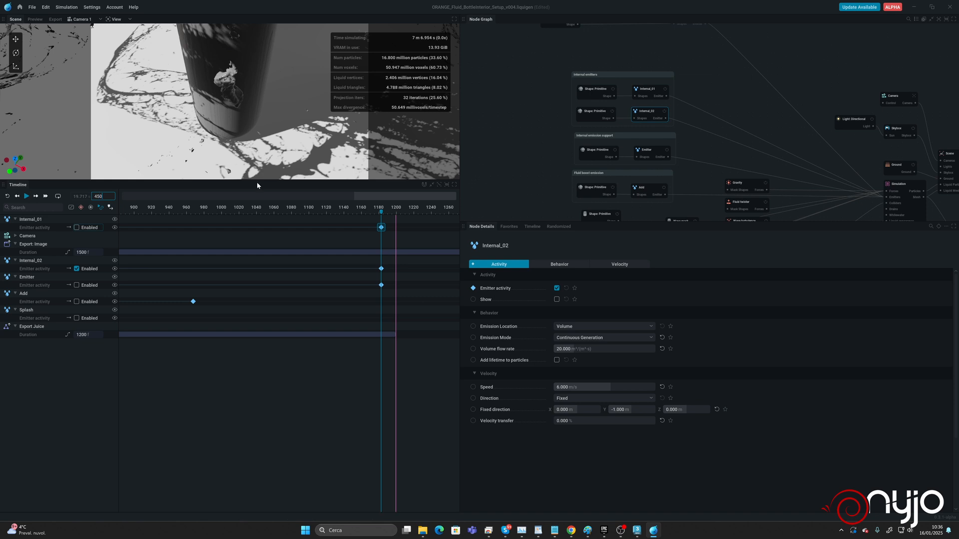
key("Return")
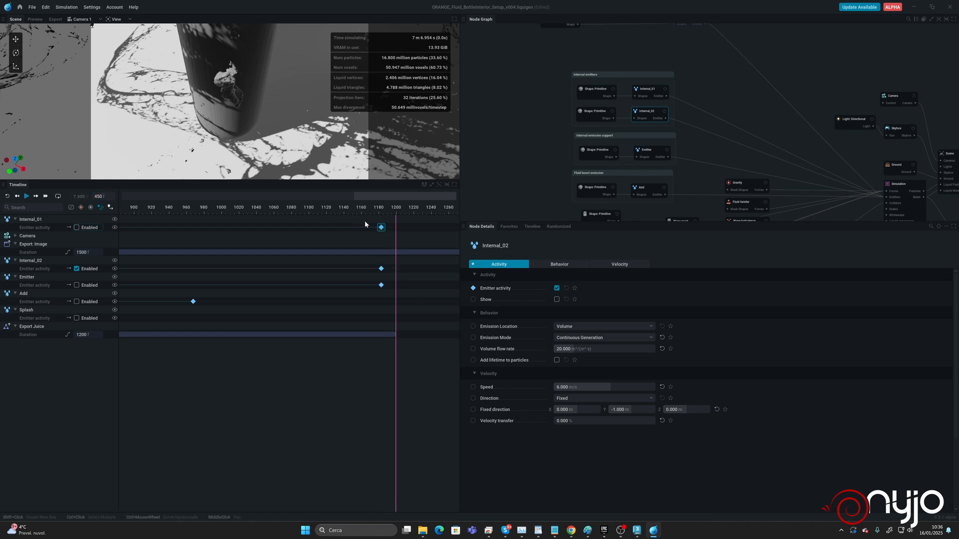
left_click(381, 227)
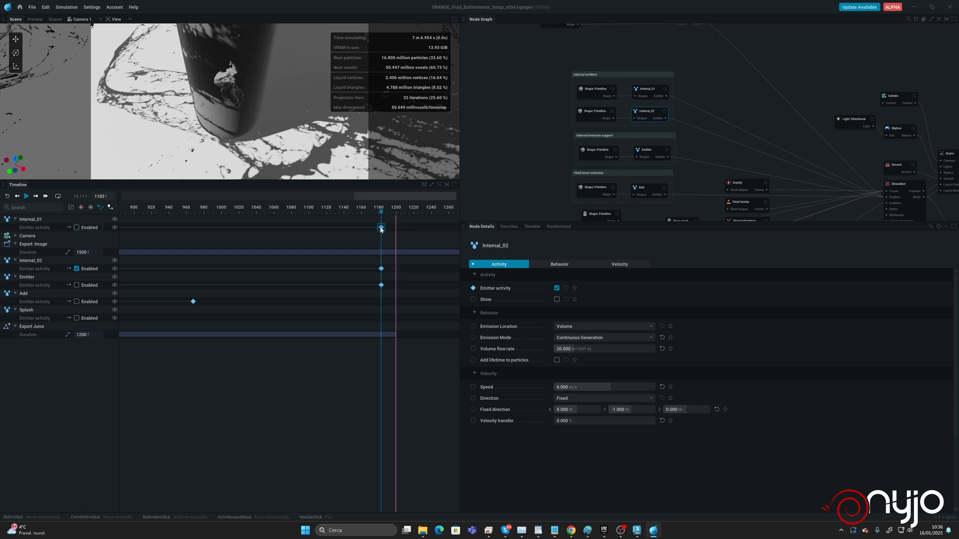
Move the Internal_01 and Internal_02 end keyframes earlier, to about frames 665 and 670.
left_click_drag(382, 229, 178, 228)
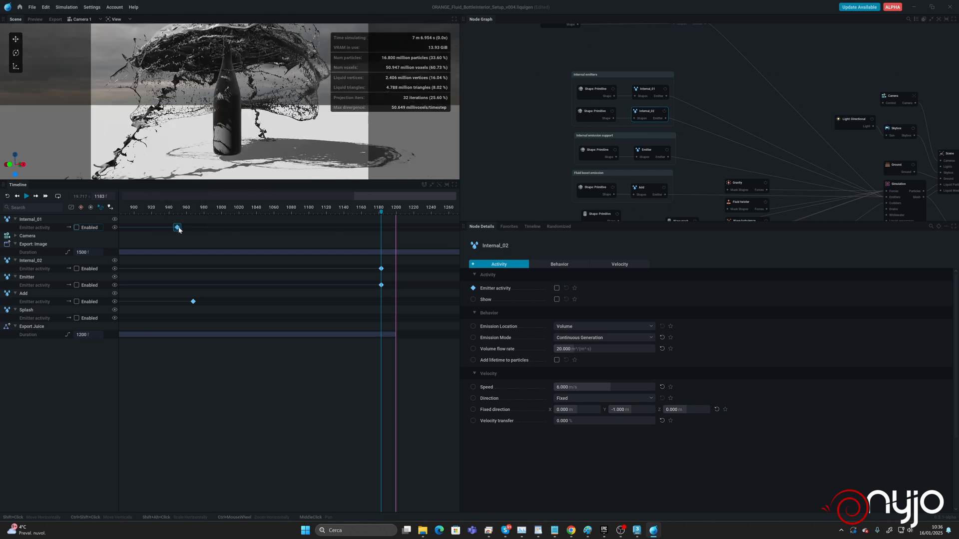
left_click_drag(381, 271, 167, 264)
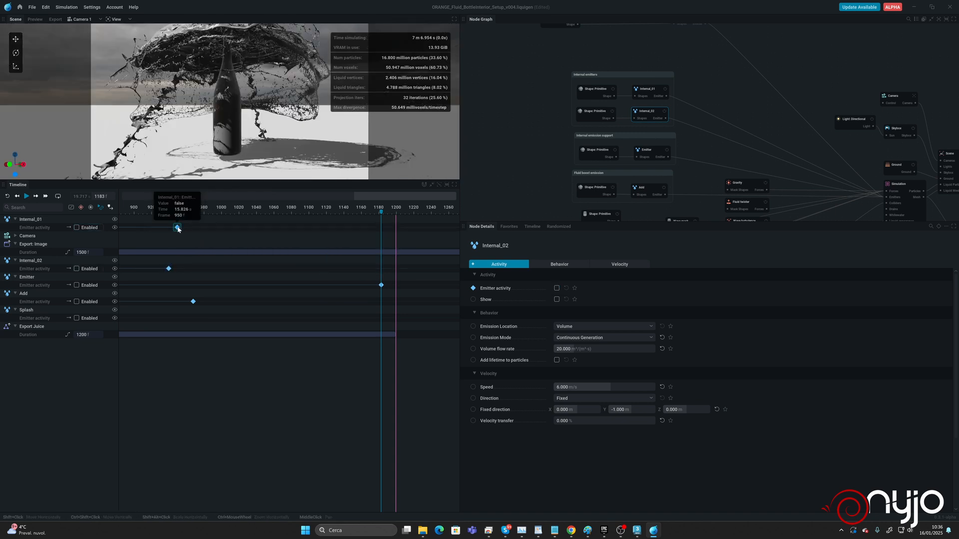
left_click_drag(178, 227, 155, 228)
middle_click_drag(213, 219, 403, 228)
left_click_drag(384, 228, 156, 227)
left_click_drag(396, 269, 161, 268)
Bring the Internal_01 and Internal_02 end keyframes forward to about frame 450 so both emitters stop together.
left_click(155, 227)
middle_click_drag(156, 227, 413, 229)
left_click_drag(414, 228, 187, 228)
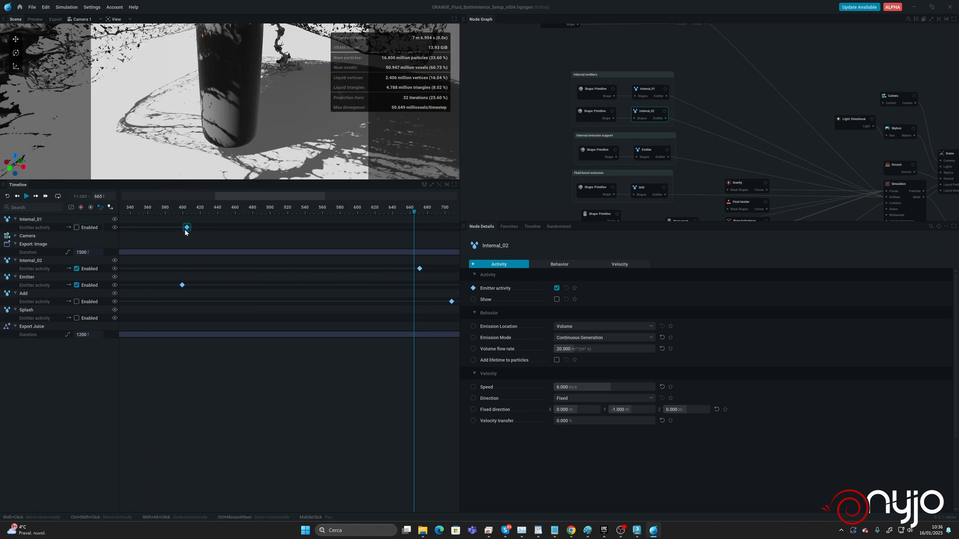
right_click(186, 228)
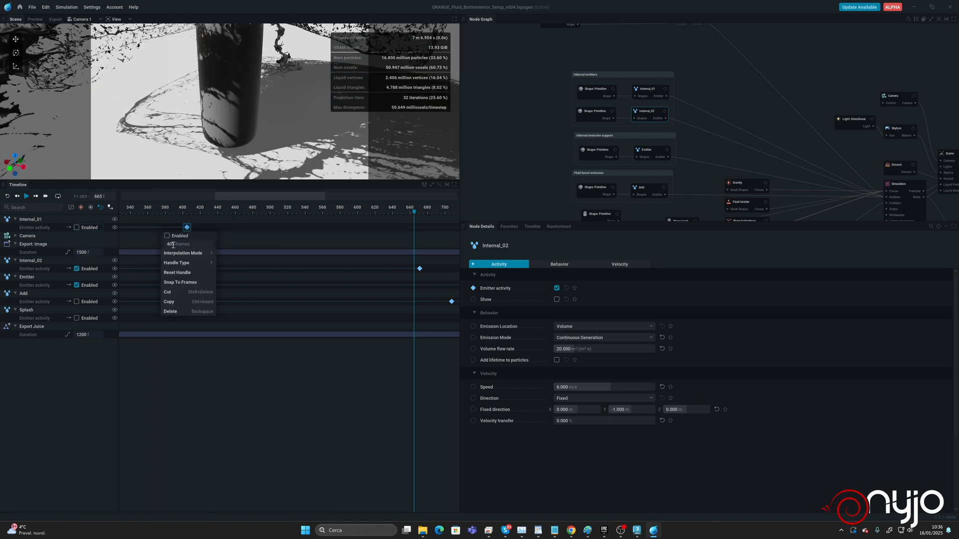
mouse_move(194, 256)
left_click_drag(420, 269, 185, 269)
left_click_drag(186, 227, 227, 230)
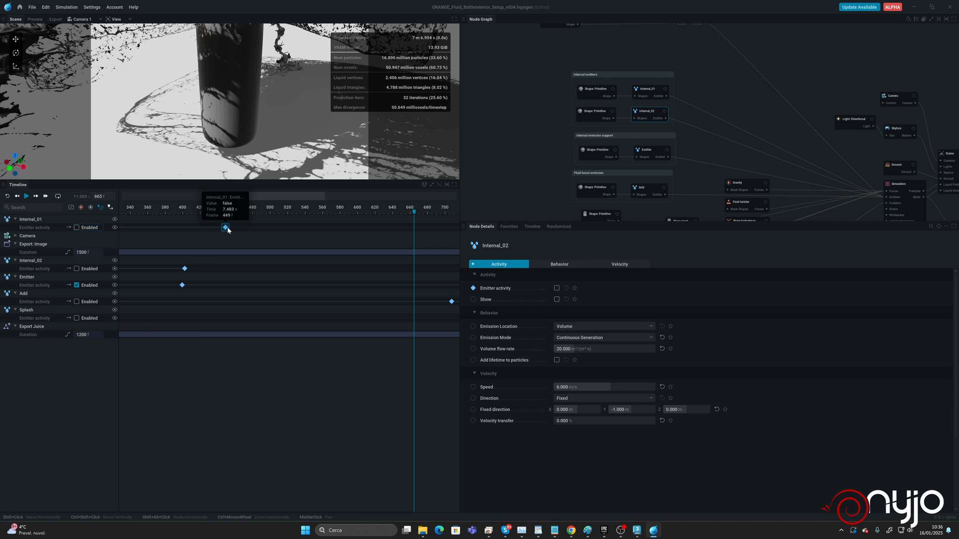
left_click_drag(184, 269, 225, 267)
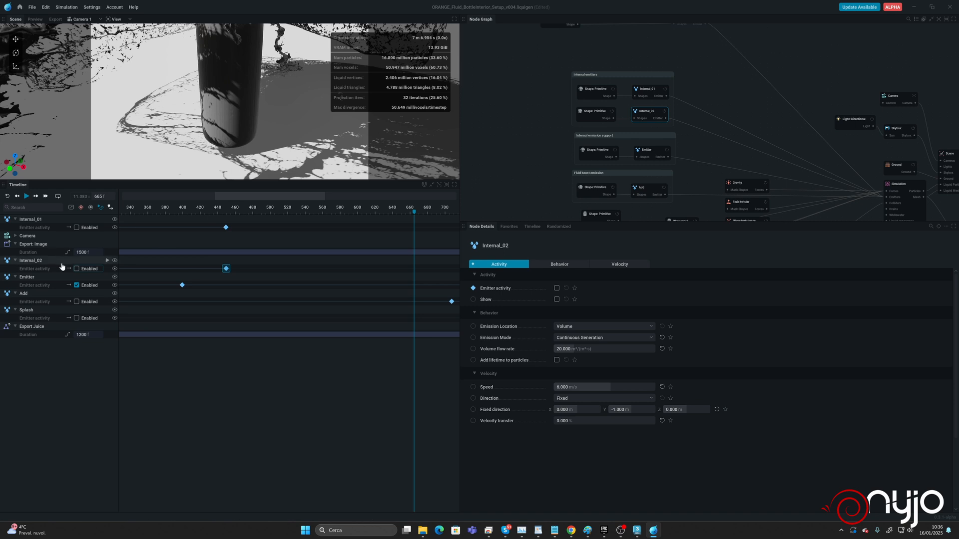
Rename the emitter node in the Internal emission support group as Internal_Support.
left_click(651, 150)
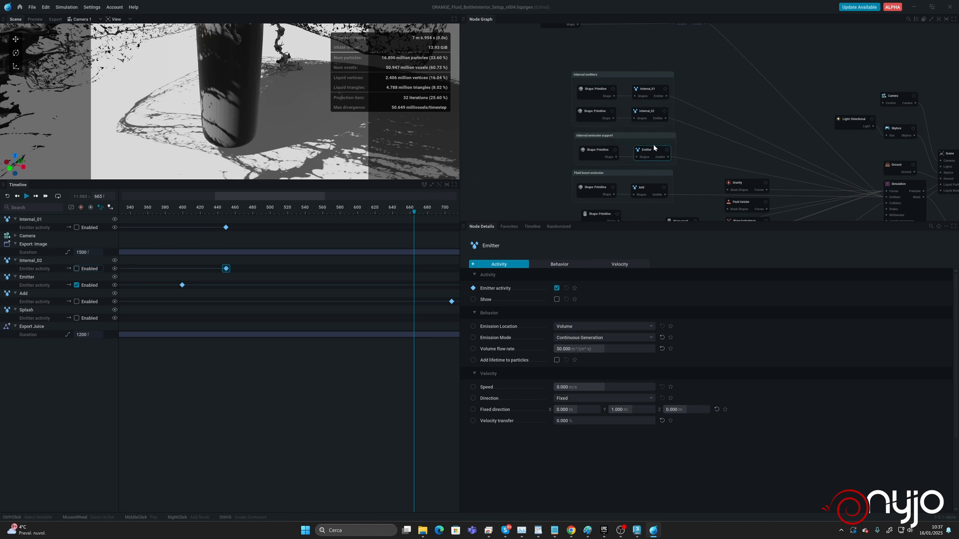
double_click(654, 151)
type("Internal_Support")
key("Return")
Check the Internal_Support activity keyframe at frame 400 and move its end keyframe to about frame 450.
left_click(182, 285)
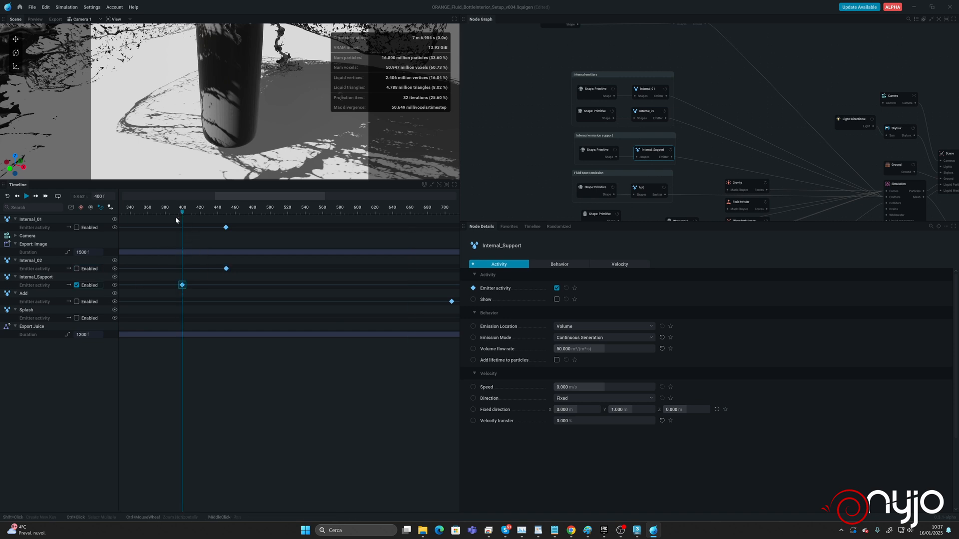
left_click_drag(177, 213, 1, 220)
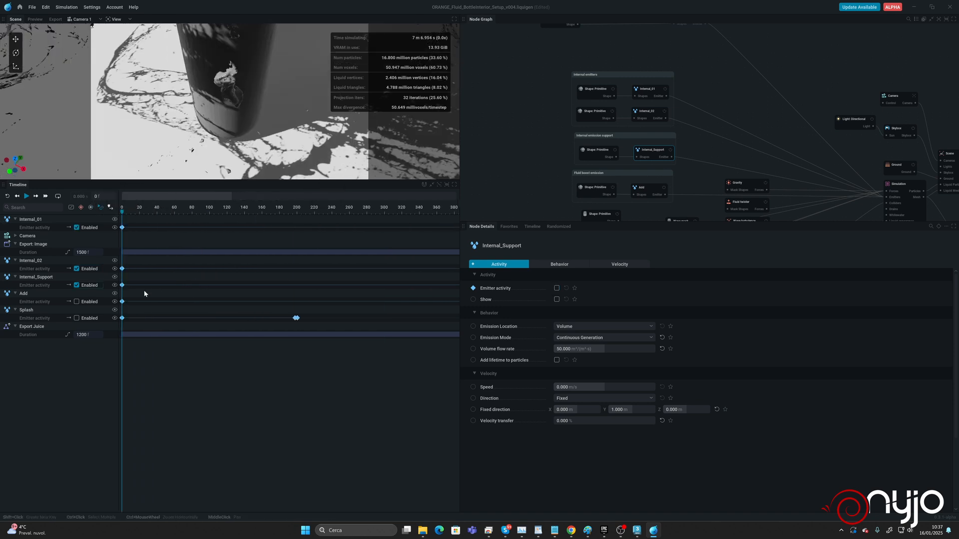
middle_click_drag(333, 266, 157, 292)
middle_click_drag(319, 293, 253, 296)
double_click(230, 286)
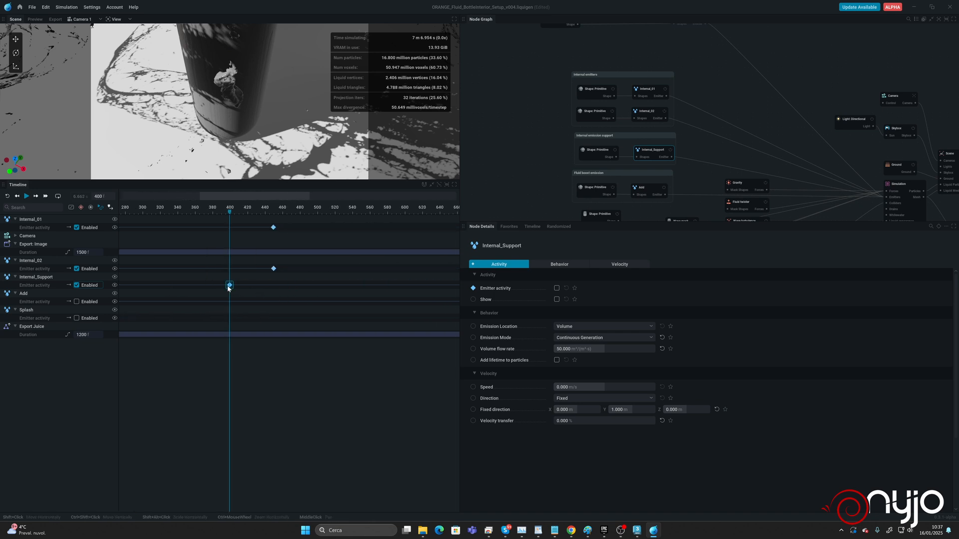
middle_click_drag(402, 291, 262, 275)
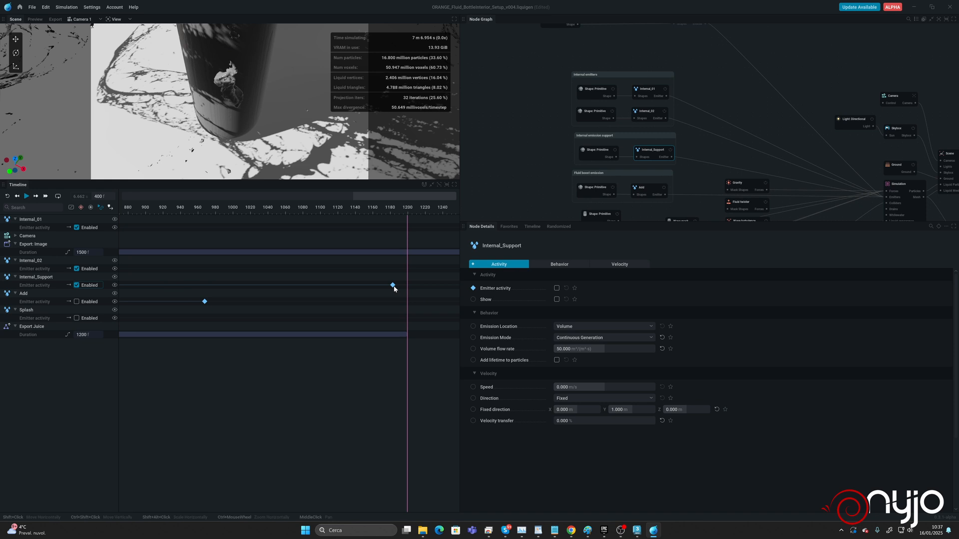
left_click_drag(393, 286, 182, 281)
middle_click_drag(250, 280, 359, 294)
left_click_drag(390, 284, 152, 284)
middle_click_drag(228, 284, 509, 289)
left_click_drag(433, 285, 241, 286)
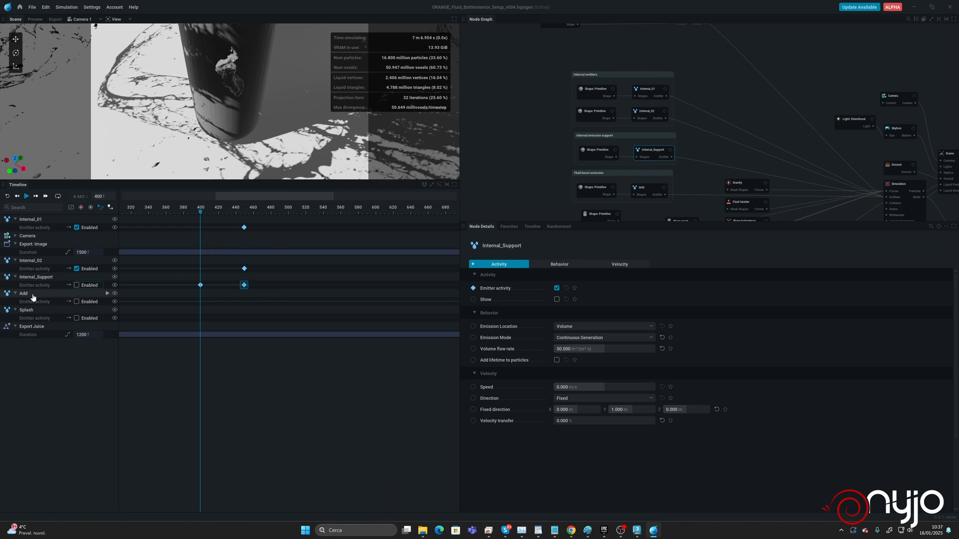
Move the Add emitter's start and end activity keyframes earlier together, to about frames 245 and 505.
scroll(184, 283, "left", 5)
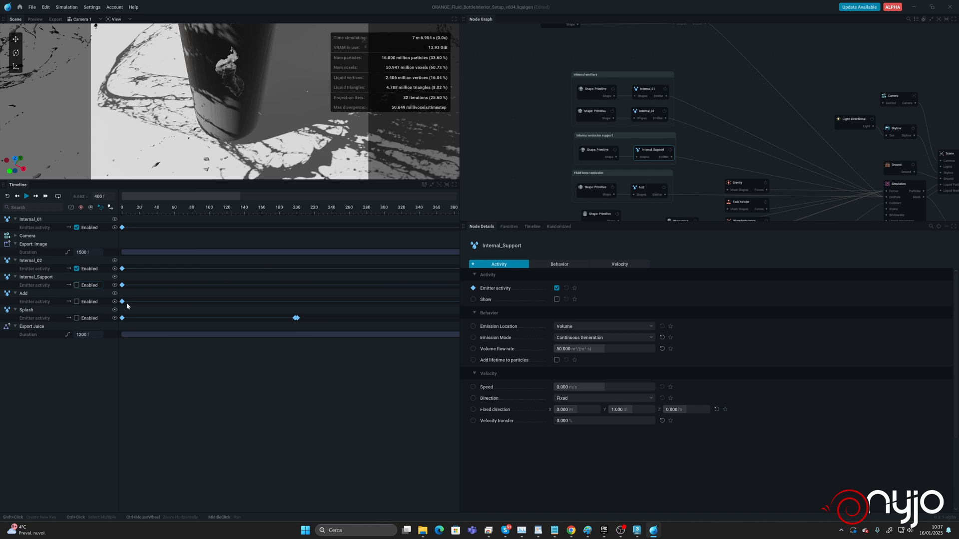
left_click(122, 302)
middle_click_drag(304, 296, 185, 297)
mouse_move(340, 287)
middle_mouse_down()
mouse_move(131, 279)
mouse_move(295, 278)
middle_mouse_up()
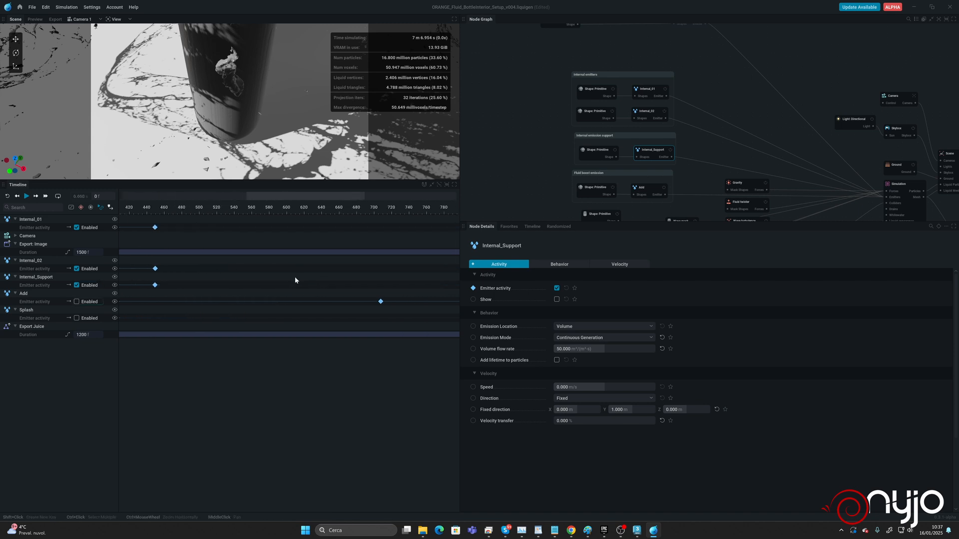
left_click(381, 302)
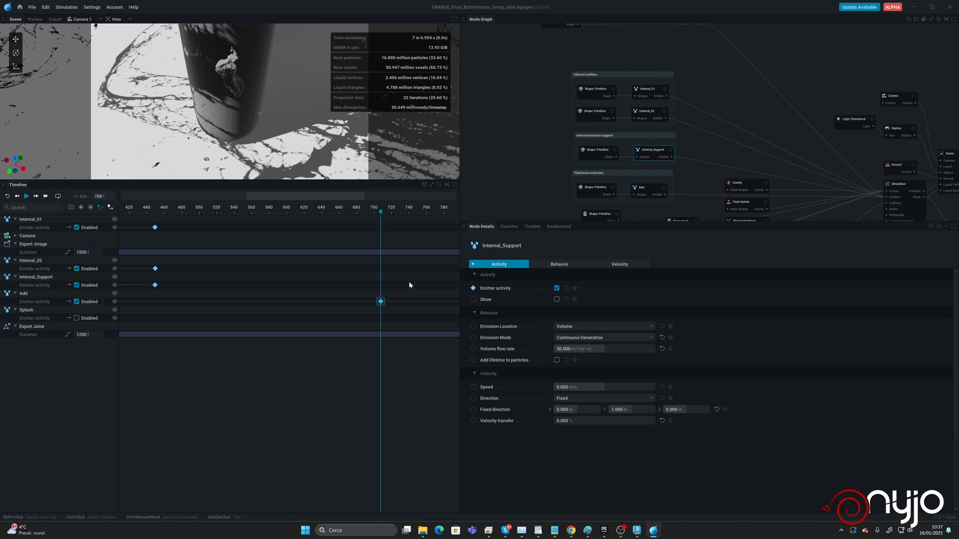
middle_click_drag(409, 285, 129, 282)
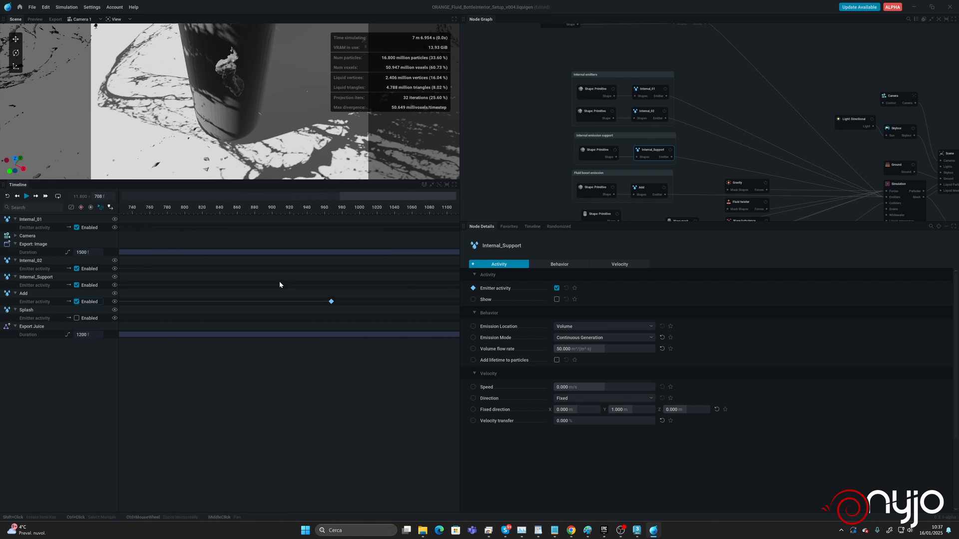
middle_click_drag(353, 310, 419, 305)
left_click_drag(417, 305, 158, 298)
middle_click_drag(242, 292, 451, 283)
left_click_drag(384, 301, 138, 292)
middle_click_drag(214, 286, 381, 280)
left_click_drag(312, 302, 153, 302)
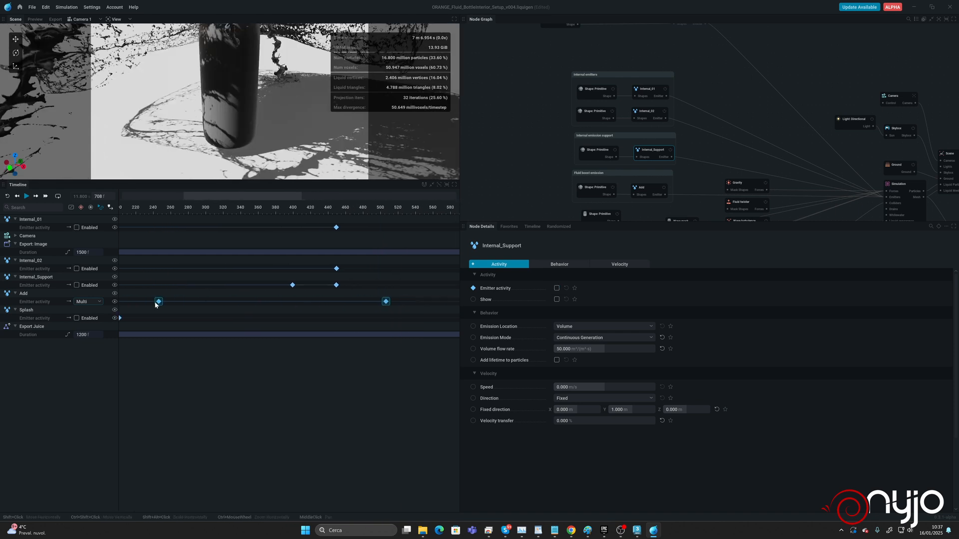
Move only the Add emitter's end keyframe to about frame 450 and shrink the timeline to enlarge the viewport.
left_click(384, 302)
left_click_drag(384, 302, 332, 299)
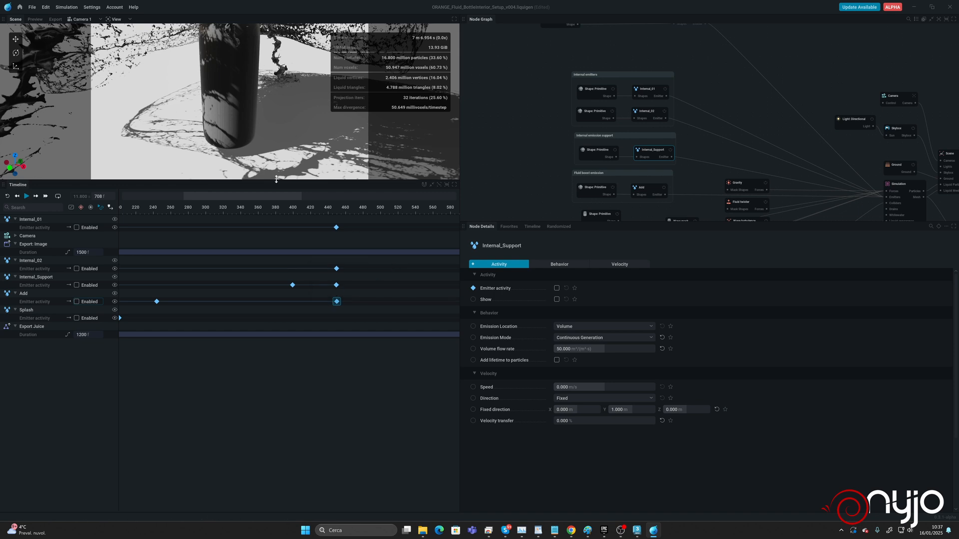
left_click_drag(278, 180, 282, 248)
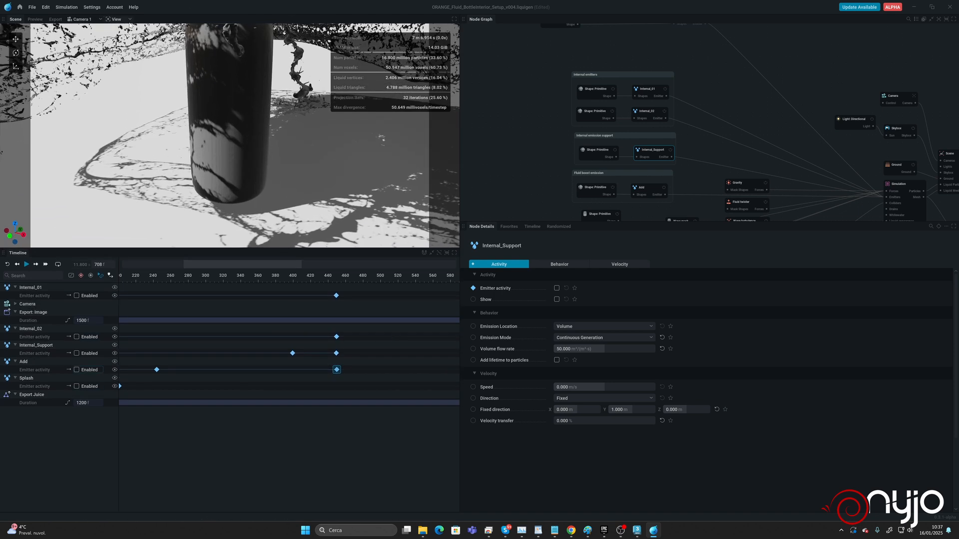
Switch the viewport from Camera 1 to the Default camera and frame the whole bottle with its splash.
left_click(82, 20)
left_click(83, 28)
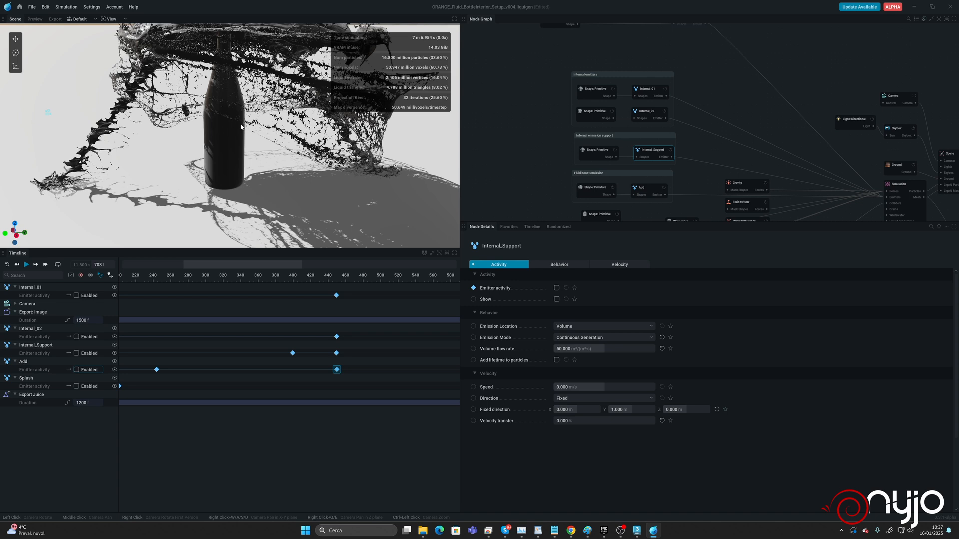
middle_click_drag(256, 152, 269, 184)
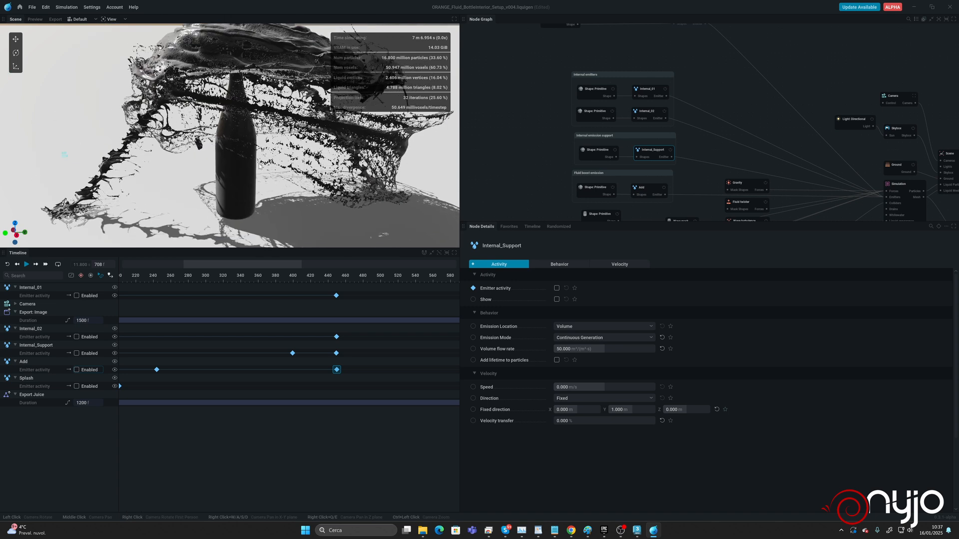
left_click_drag(269, 184, 259, 157)
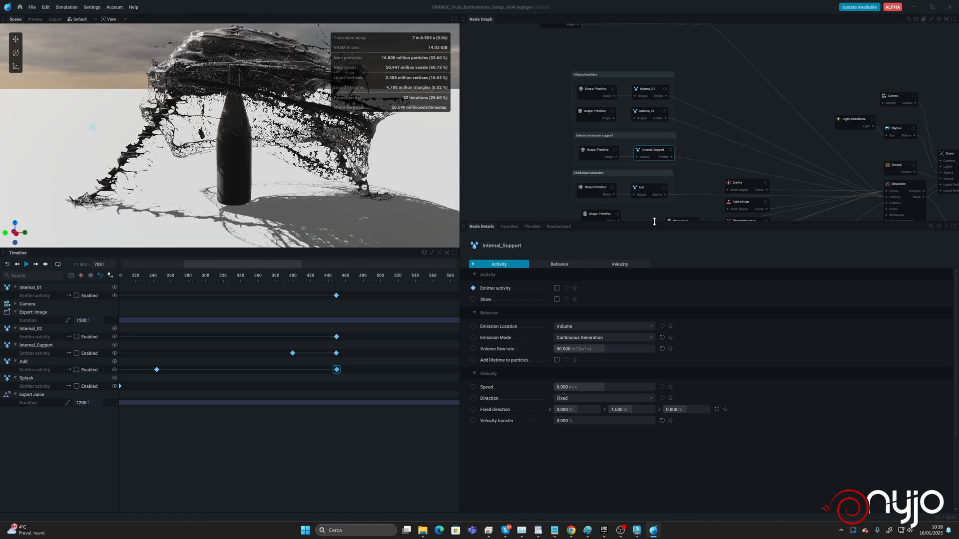
Set the Simulation node's sub-steps to 2.
middle_click_drag(798, 139, 625, 68)
left_click(727, 114)
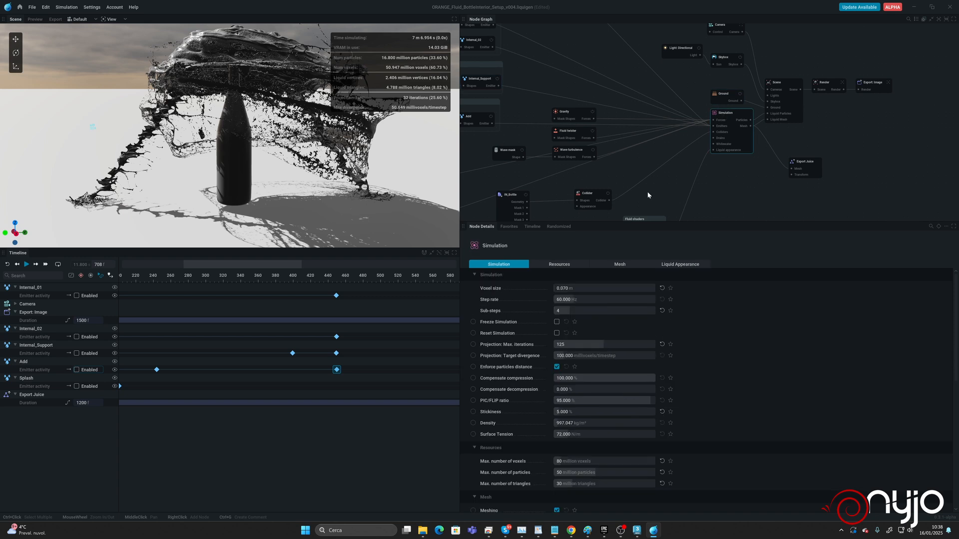
left_click(575, 309)
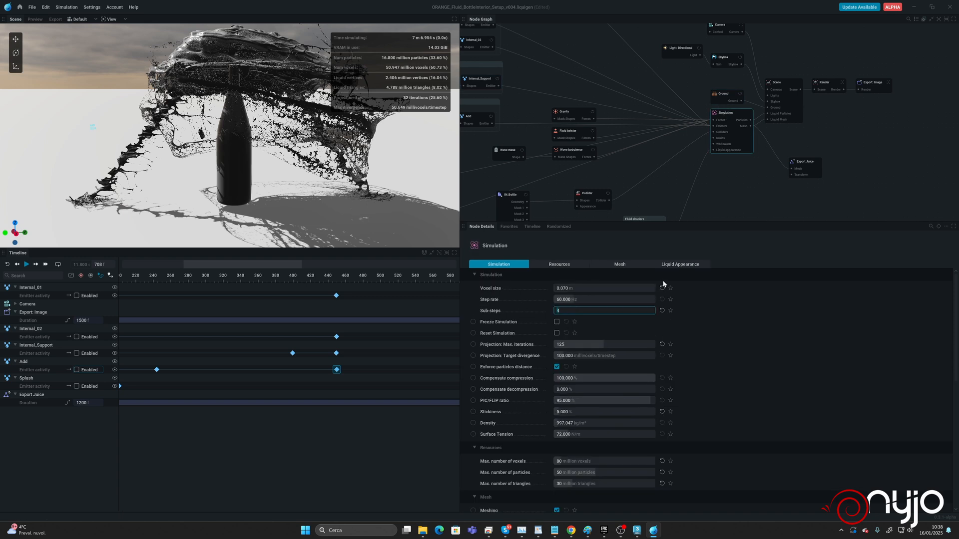
type("2")
key("Return")
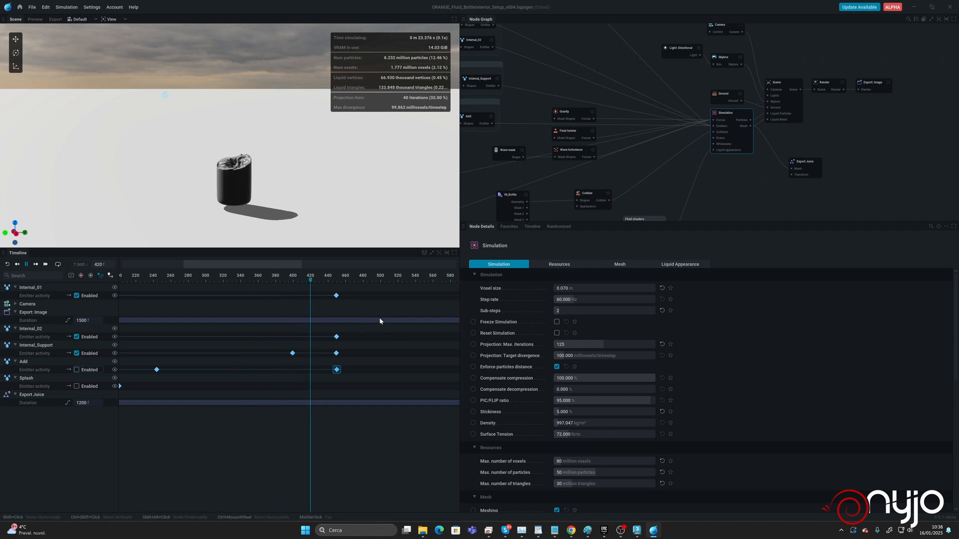
Pause the simulation and move the end activity keyframes of Internal_01, Internal_02, Internal_Support and Add to about frame 600.
key("space")
middle_click_drag(214, 294, 104, 295)
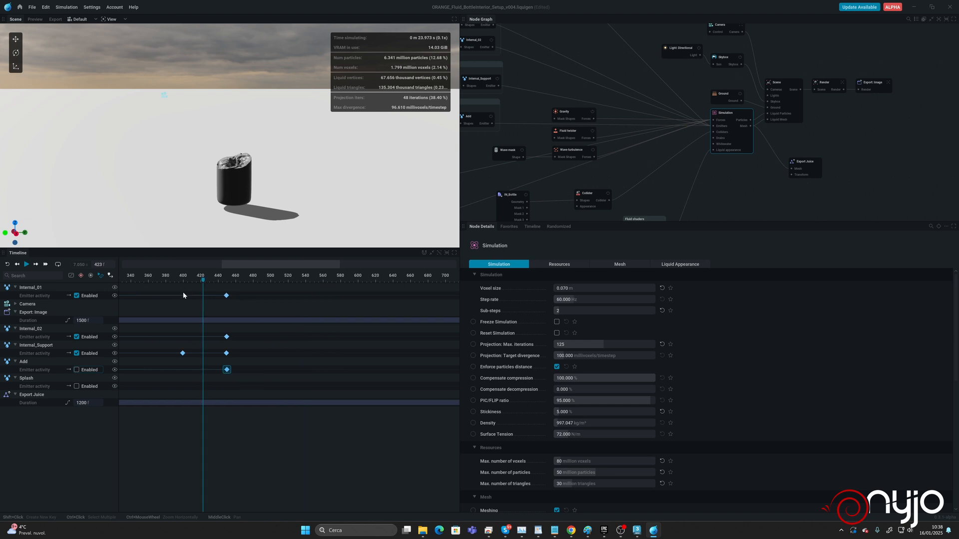
left_click_drag(228, 298, 360, 301)
left_click_drag(247, 331, 223, 383)
left_click_drag(226, 340, 357, 332)
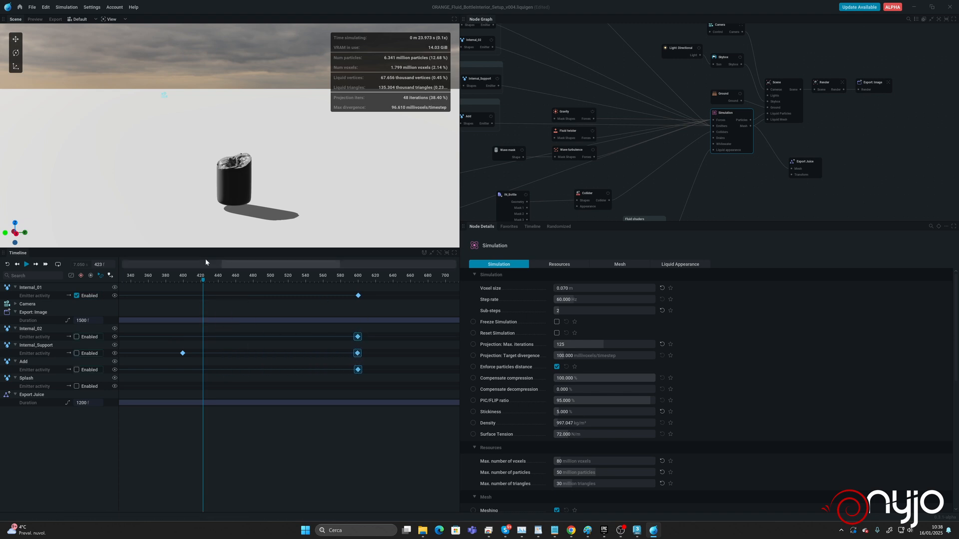
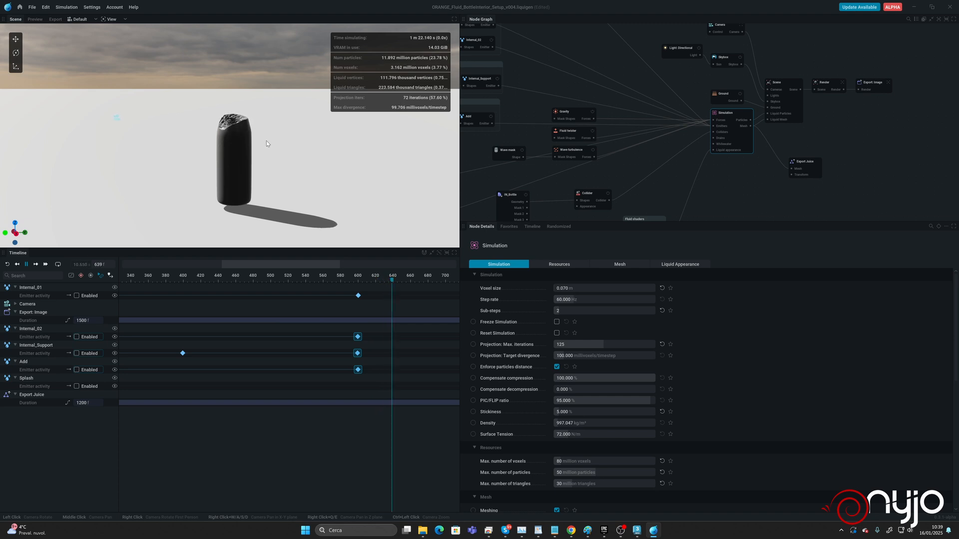
Pause the simulation and move the end keyframes of all four emitters together to about frame 632.
key("space")
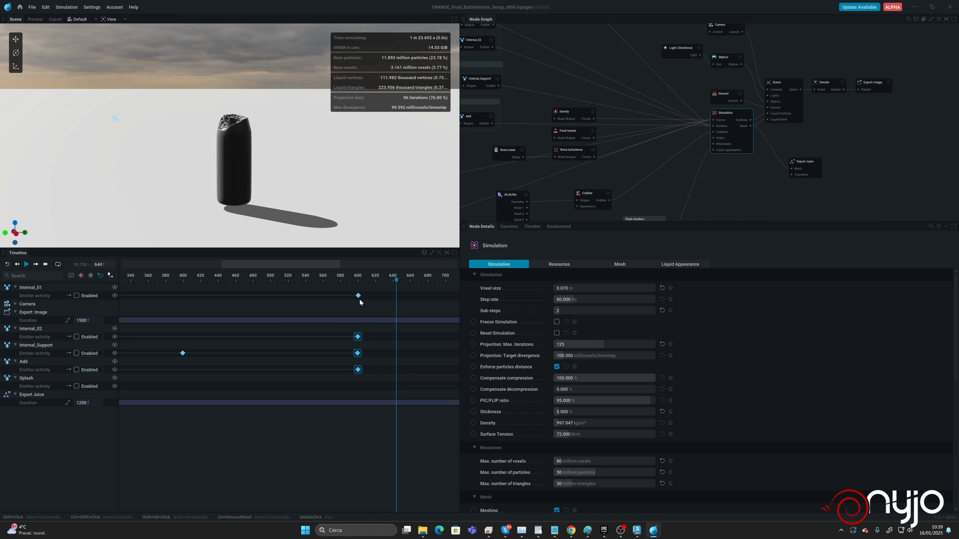
left_click(359, 297)
left_click_drag(359, 298, 382, 297)
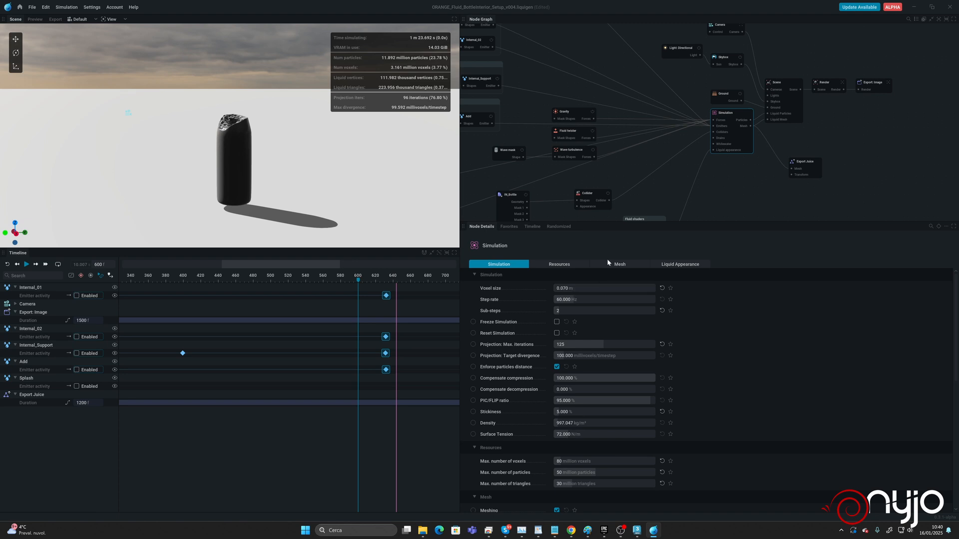
Limit the simulation to 40 million voxels, 20 million particles and 10 million triangles, and apply the limits with a simulation reset.
scroll(583, 398, "down", 3)
left_click(575, 401)
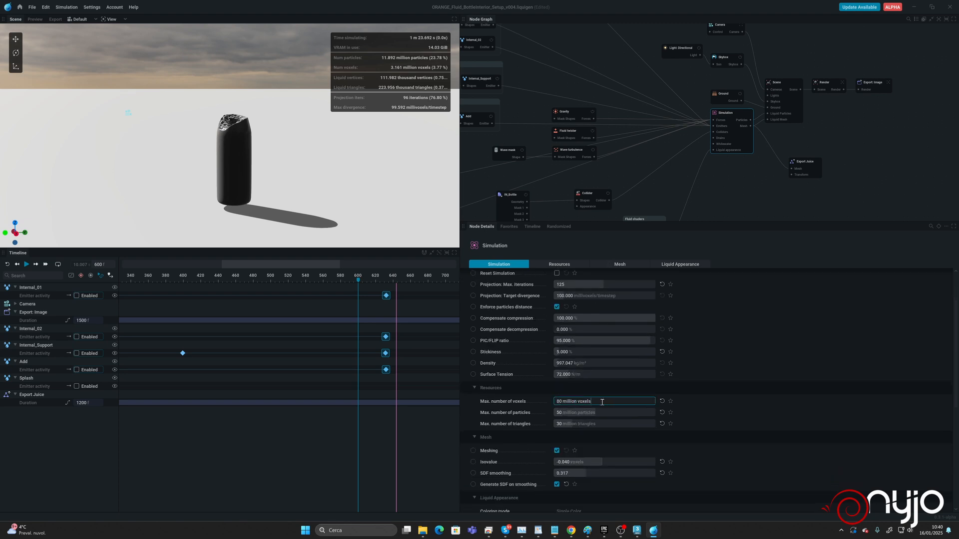
type("40")
key("Return")
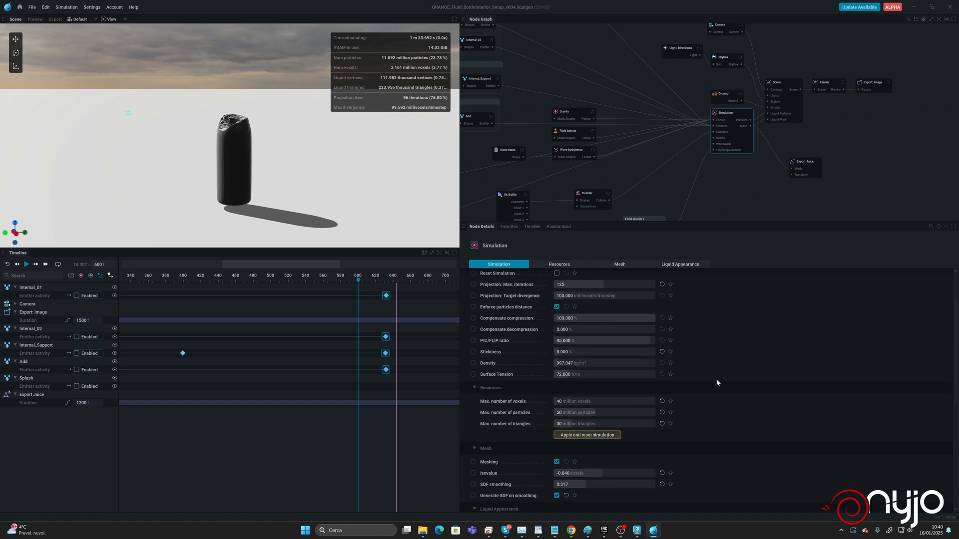
left_click(605, 415)
type("20")
key("Return")
double_click(592, 424)
type("10")
key("Return")
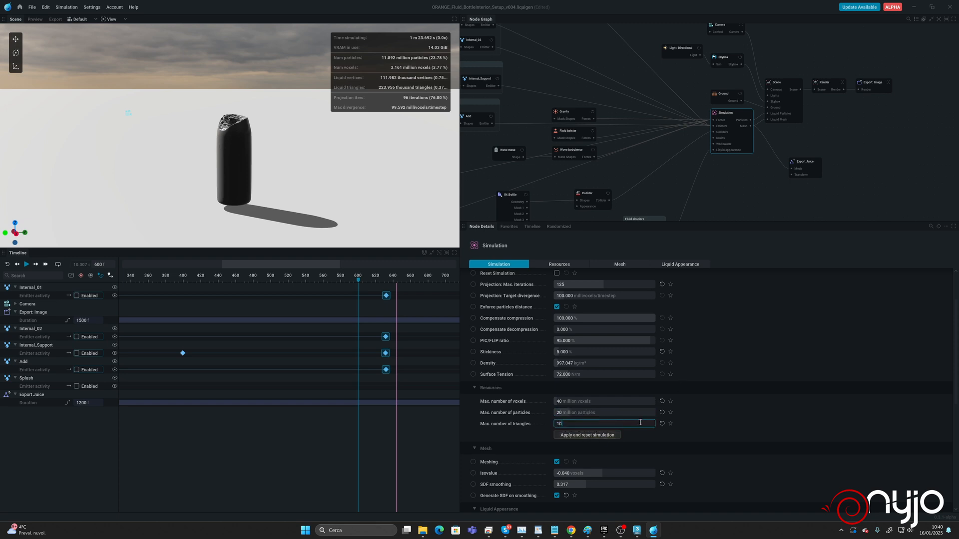
left_click(594, 436)
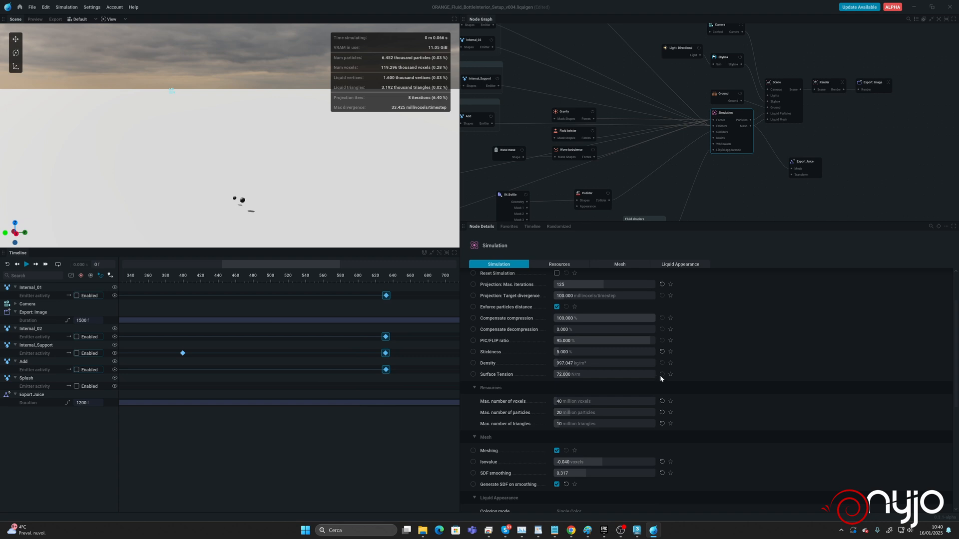
Run the simulation and save the project.
key("space")
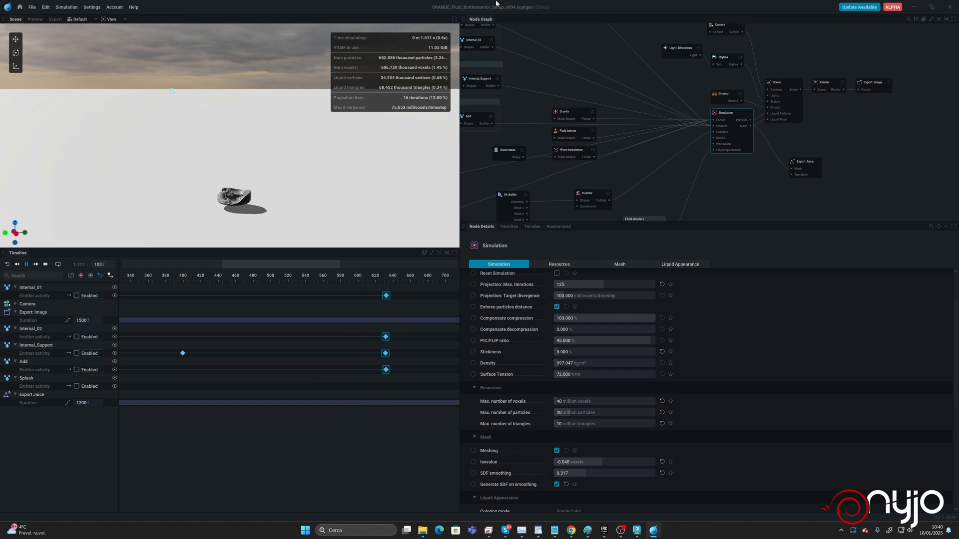
left_click(26, 7)
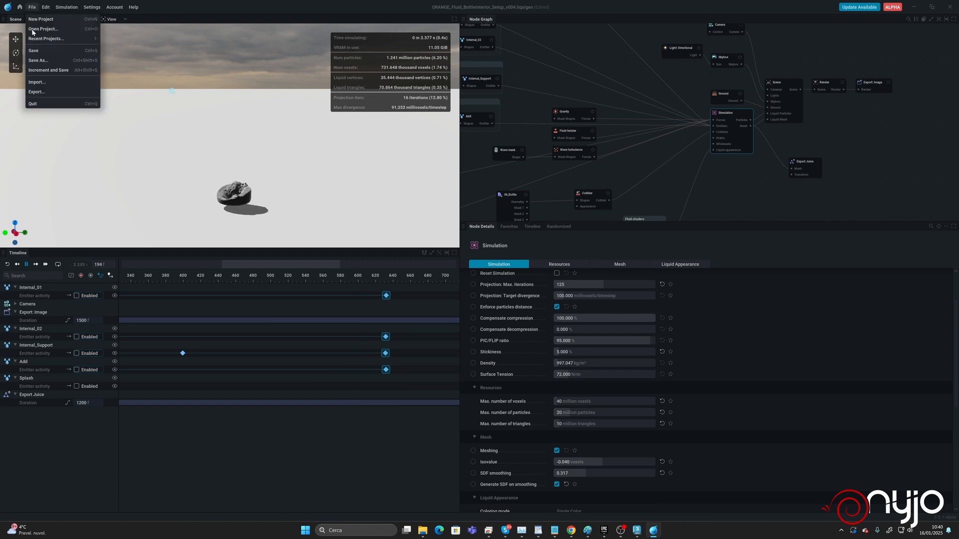
left_click(38, 51)
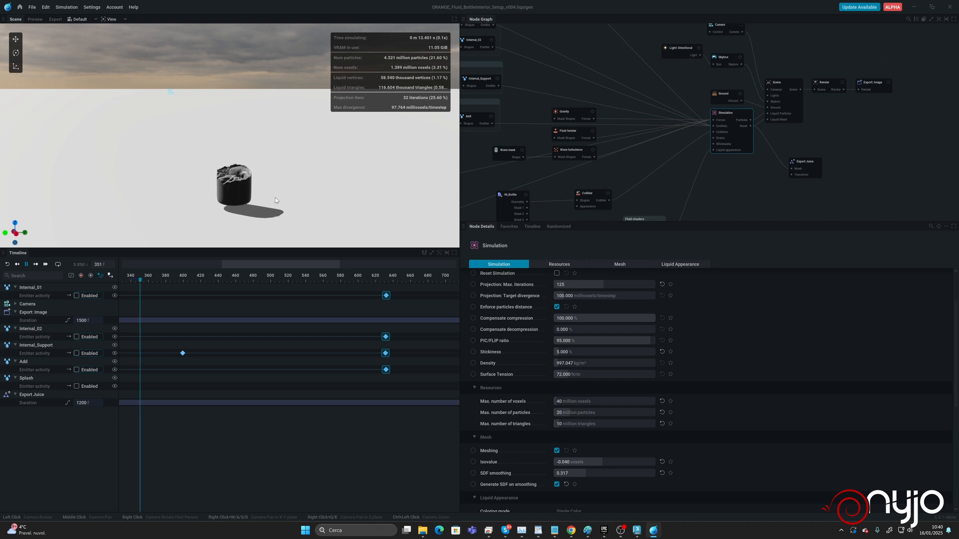
Restart the simulation and delay the Add emitter's start and end activity keyframes to about frames 547 and 673.
key("space")
left_click(8, 265)
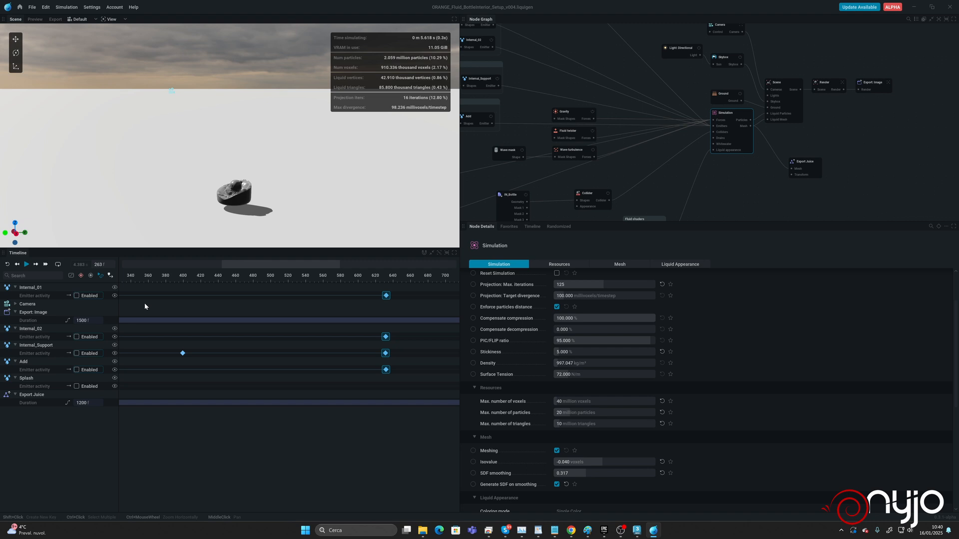
middle_click_drag(145, 302, 325, 302)
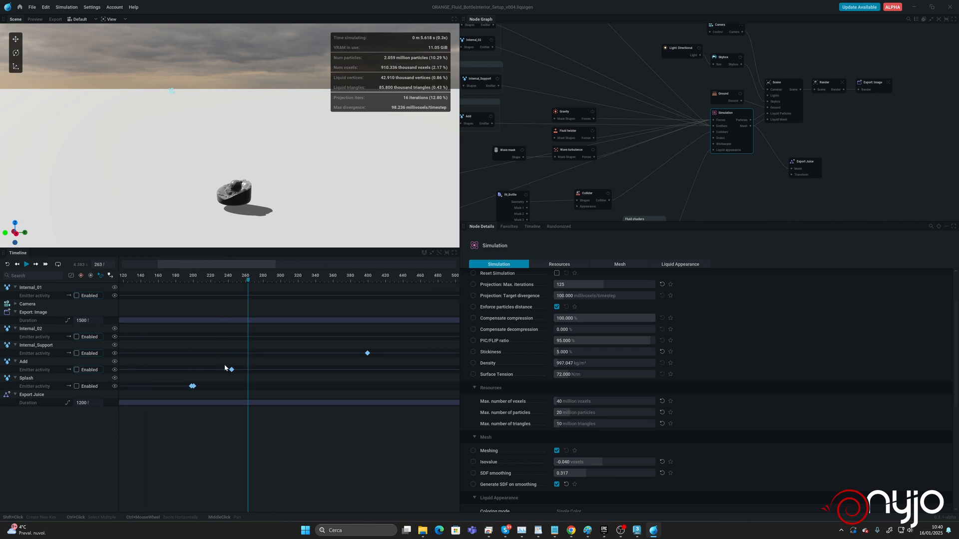
left_click_drag(232, 372, 333, 370)
key("r")
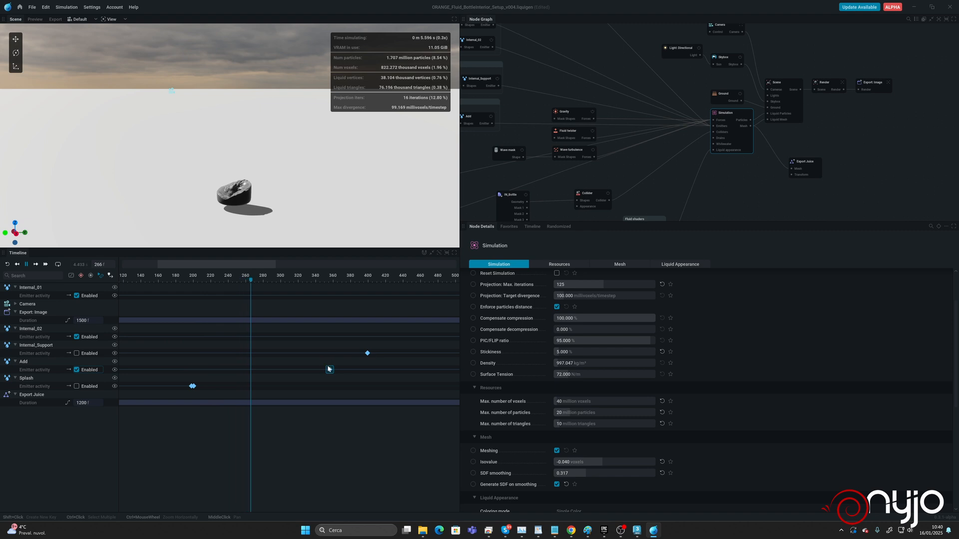
mouse_move(330, 369)
left_click_drag(331, 372, 394, 370)
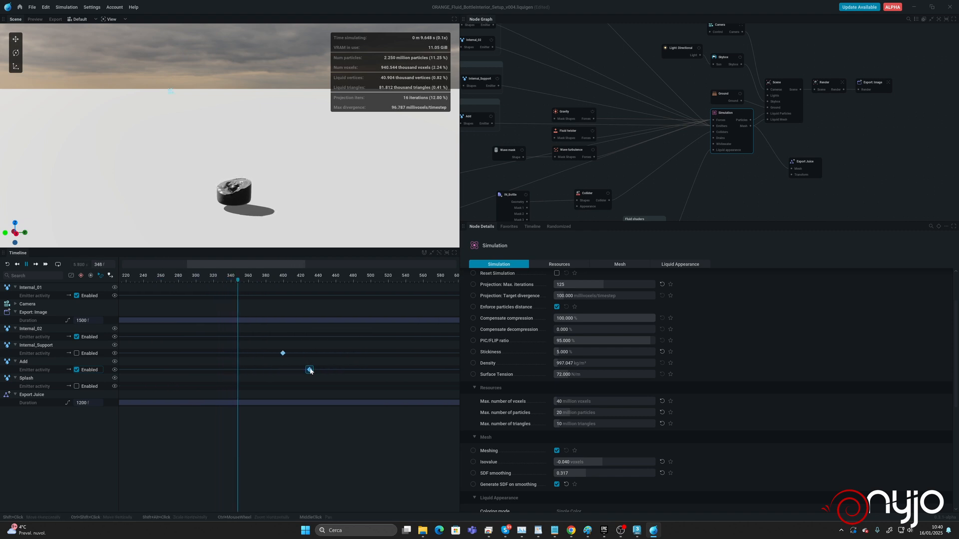
left_click_drag(310, 371, 351, 374)
mouse_move(351, 374)
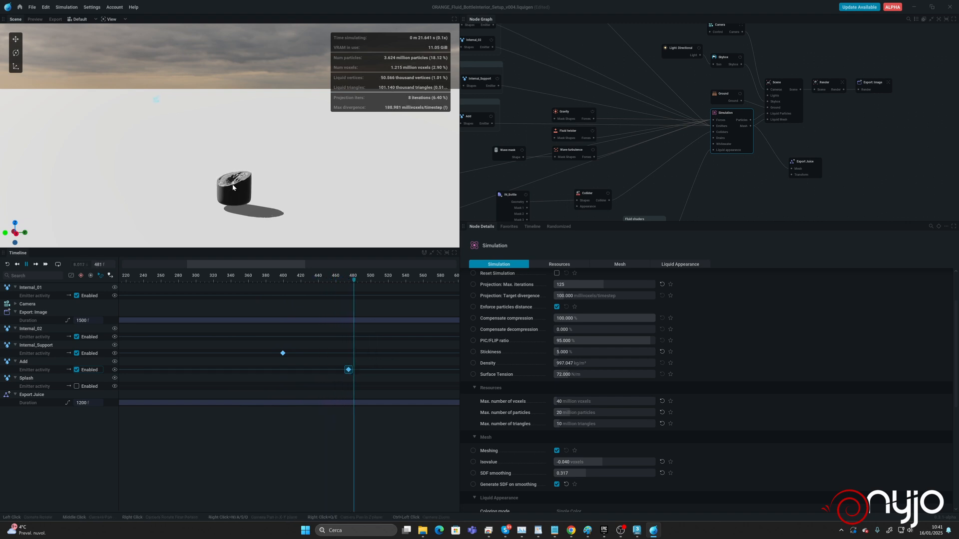
left_click_drag(350, 370, 416, 366)
middle_click_drag(385, 326, 184, 325)
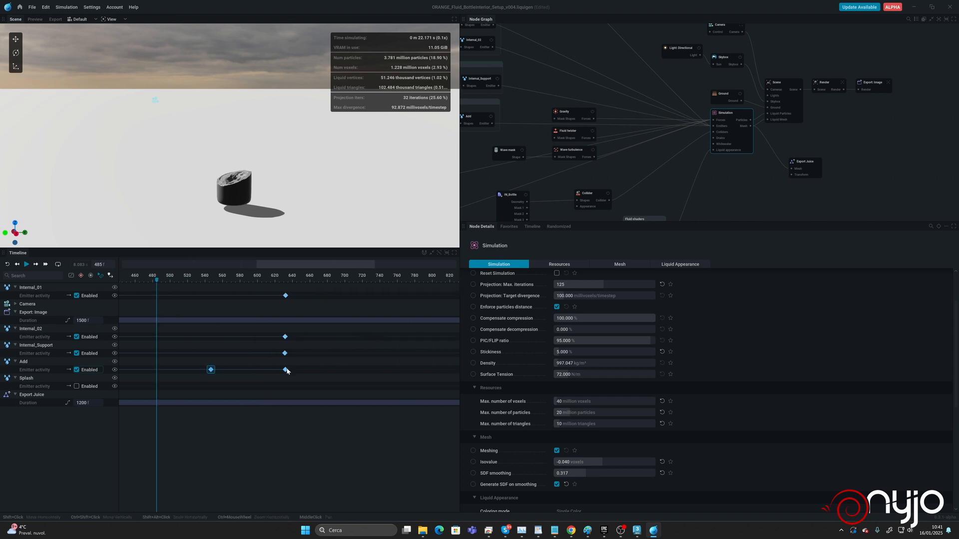
left_click_drag(286, 370, 321, 370)
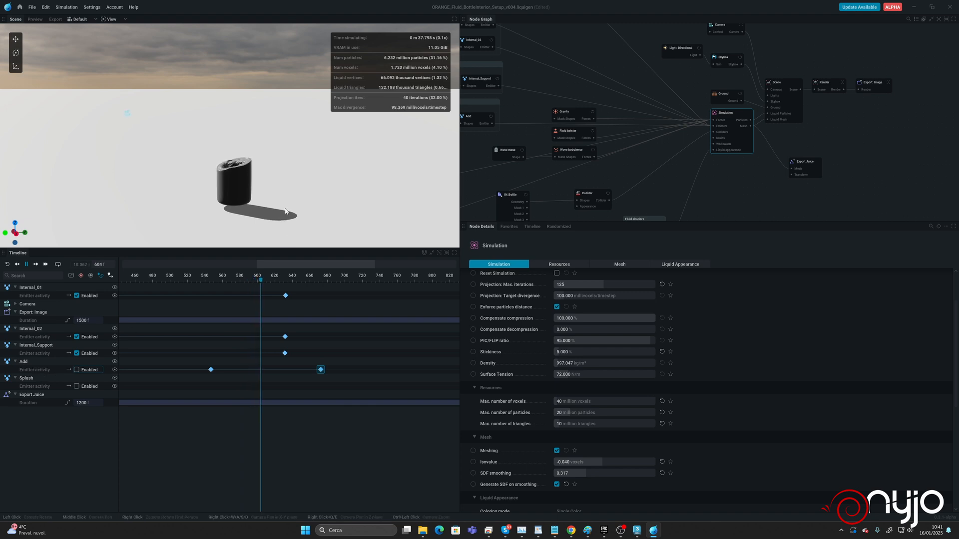
Pause the simulation, align the three Internal emitters' end keyframes with Add's, and move all four to about frame 704.
mouse_move(257, 197)
left_mouse_down()
mouse_move(277, 205)
mouse_move(272, 191)
left_mouse_up()
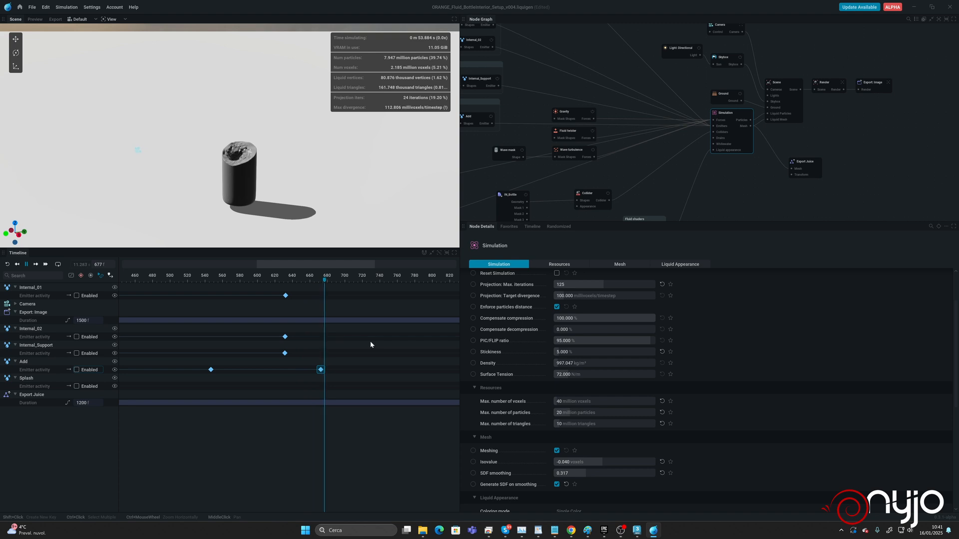
key("space")
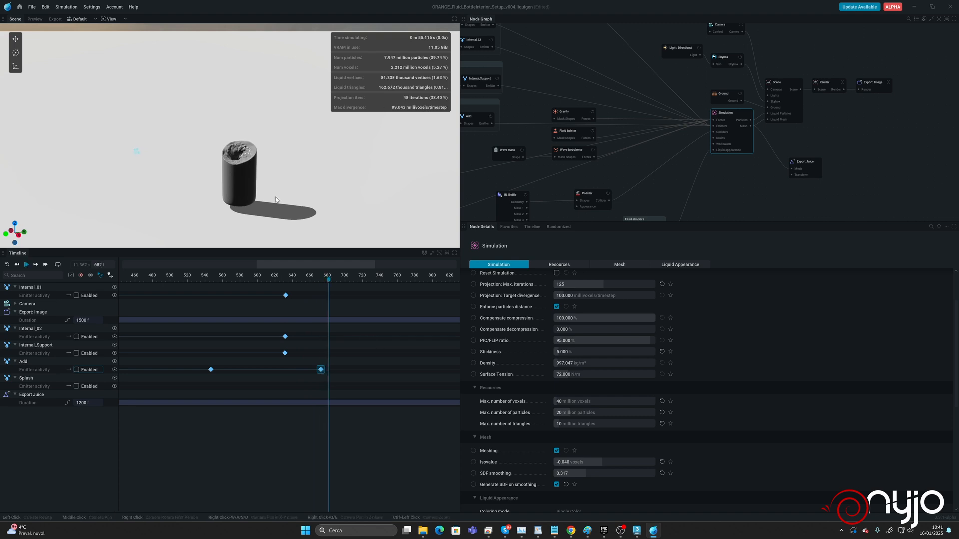
left_click_drag(275, 199, 249, 170)
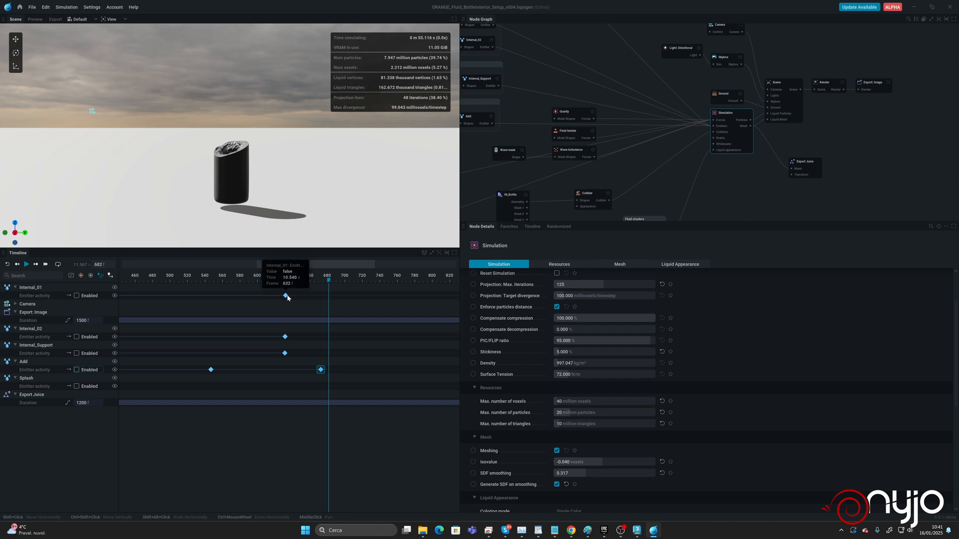
left_click_drag(271, 329, 283, 355)
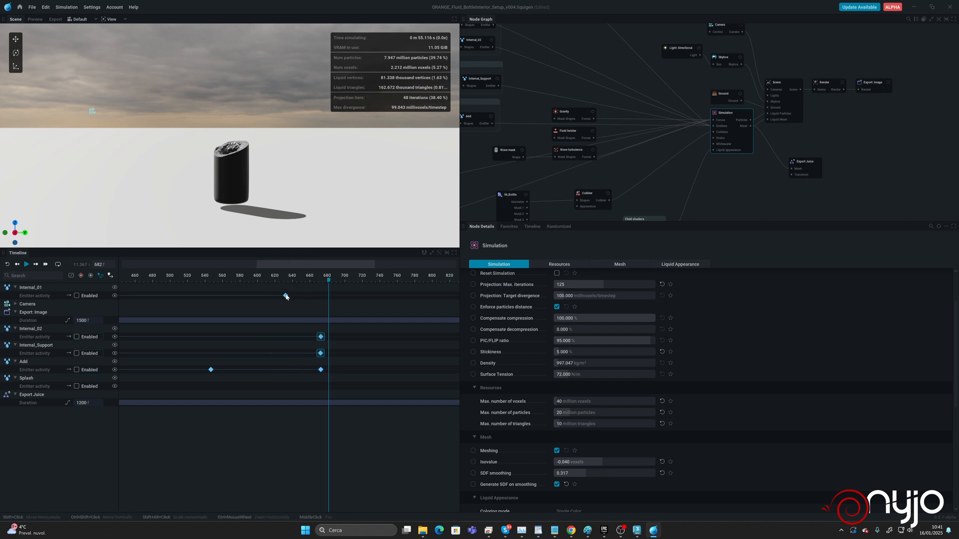
left_click_drag(286, 297, 324, 300)
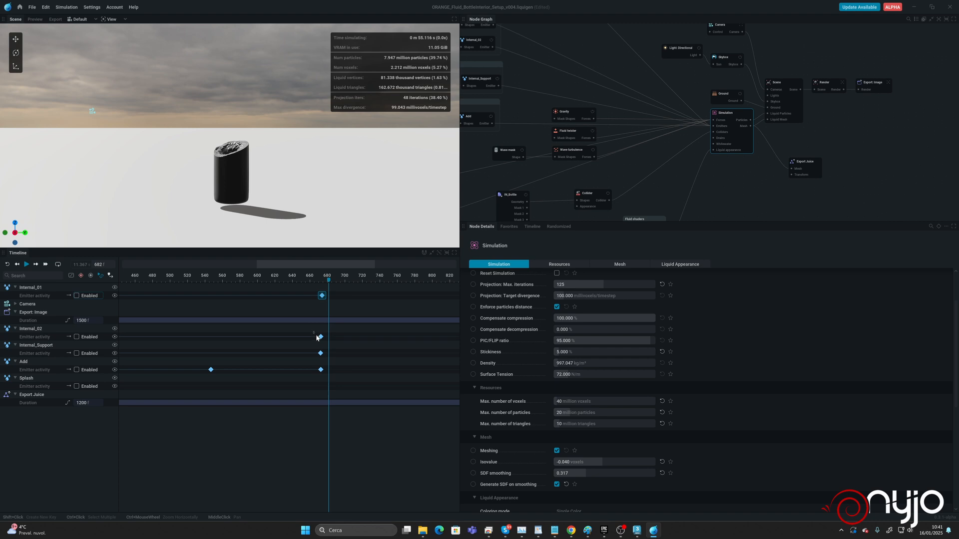
left_click_drag(329, 381, 349, 371)
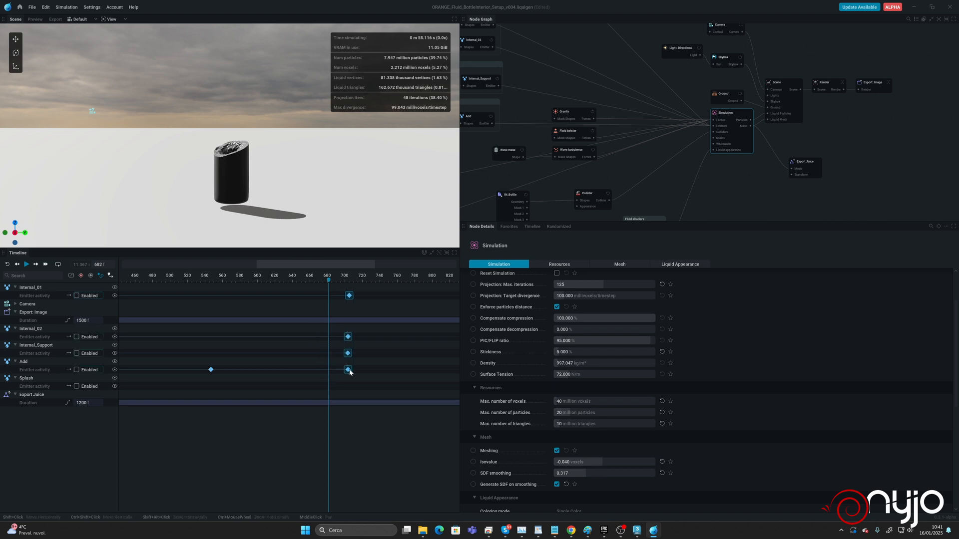
Simulate further to check the liquid level, and move the Add emitter's start keyframe earlier to about frame 527.
key("space")
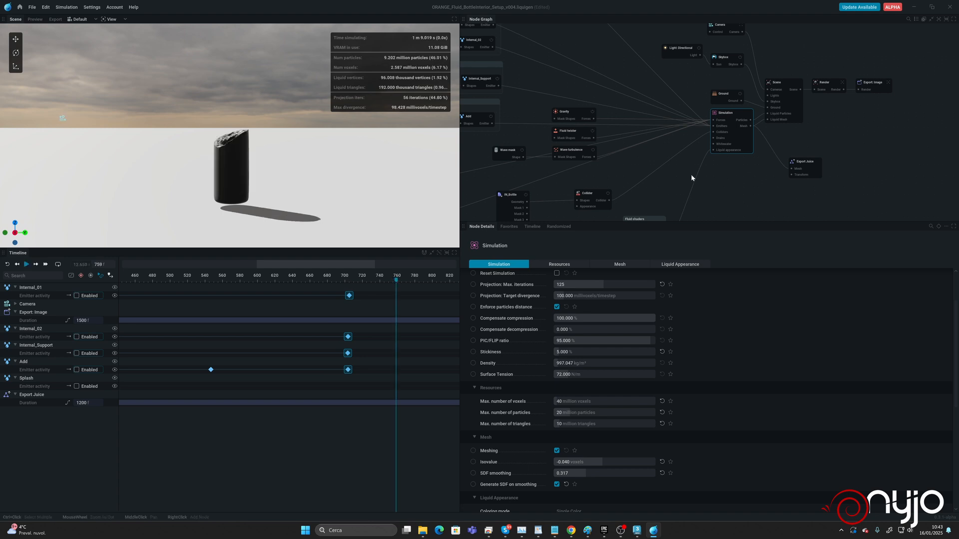
left_click_drag(218, 193, 235, 204)
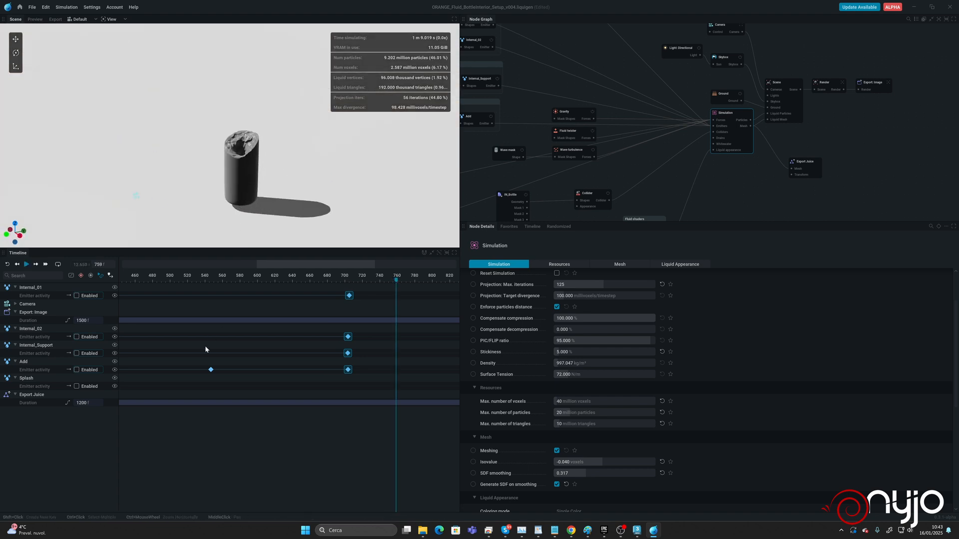
left_click(208, 372)
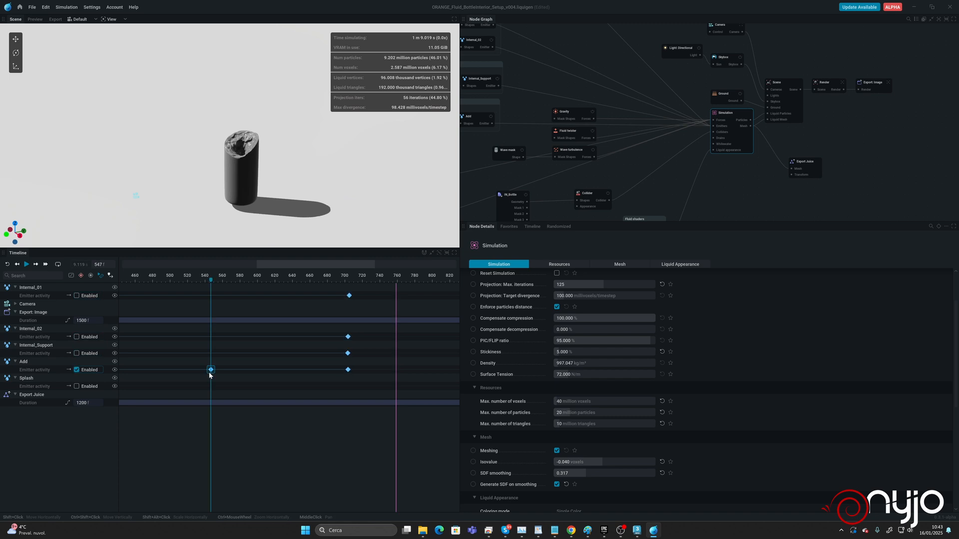
left_click_drag(208, 372, 191, 371)
middle_click_drag(238, 364, 203, 316)
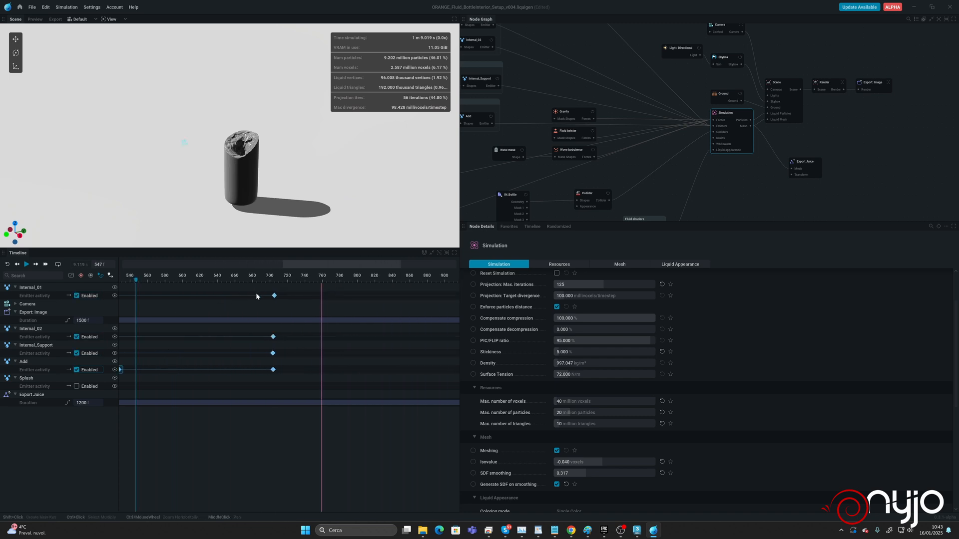
Move the end activity keyframes of Internal_01, Internal_02, Internal_Support and Add to about frame 765 and restart the simulation.
left_click(274, 295)
left_click_drag(262, 372, 262, 372)
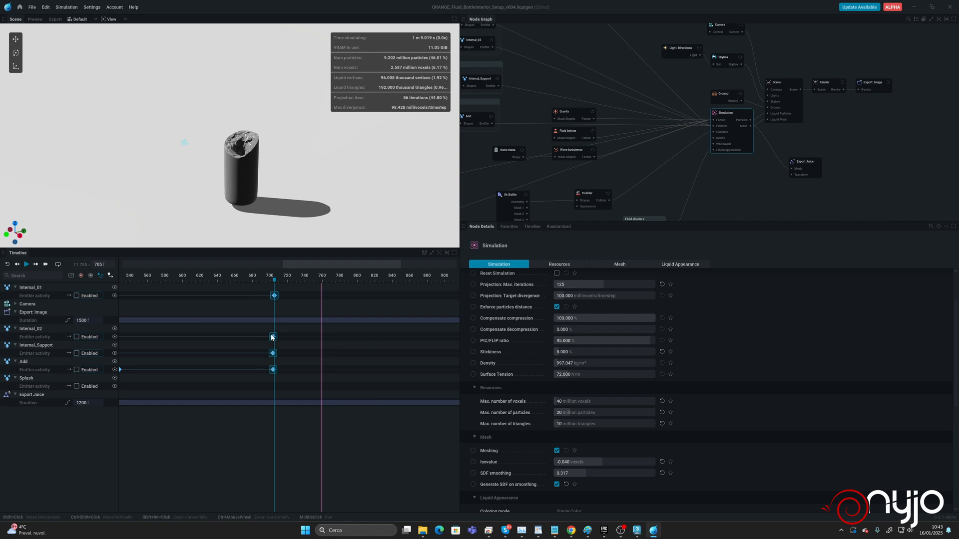
left_click_drag(272, 337, 327, 338)
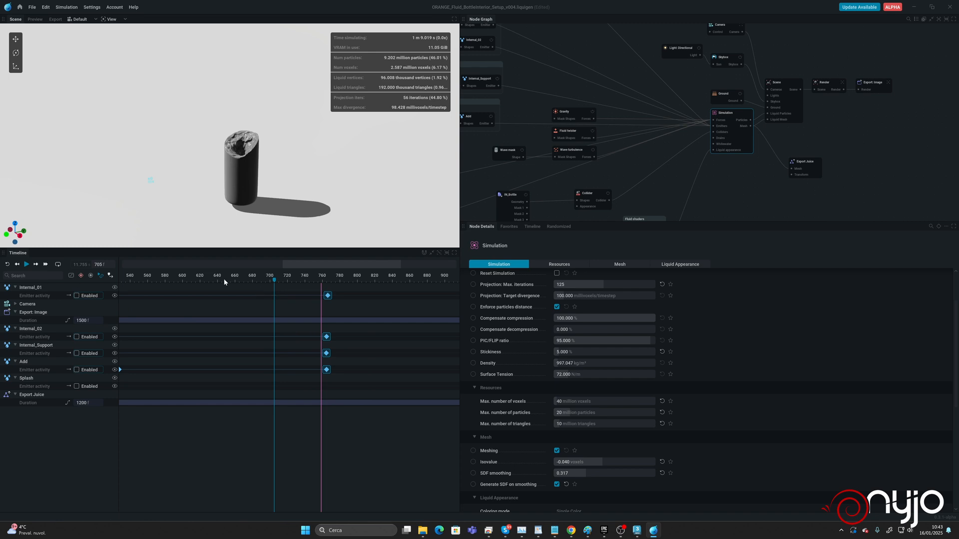
key("r")
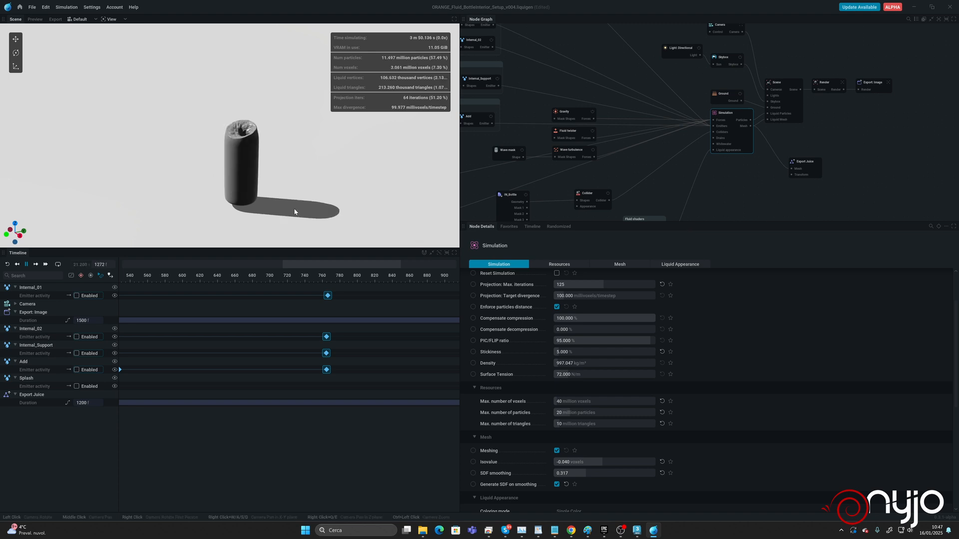
Pause the simulation, check the liquid level, and move the four emitters' end activity keyframes to about frame 834.
key("space")
left_click_drag(259, 179, 233, 181)
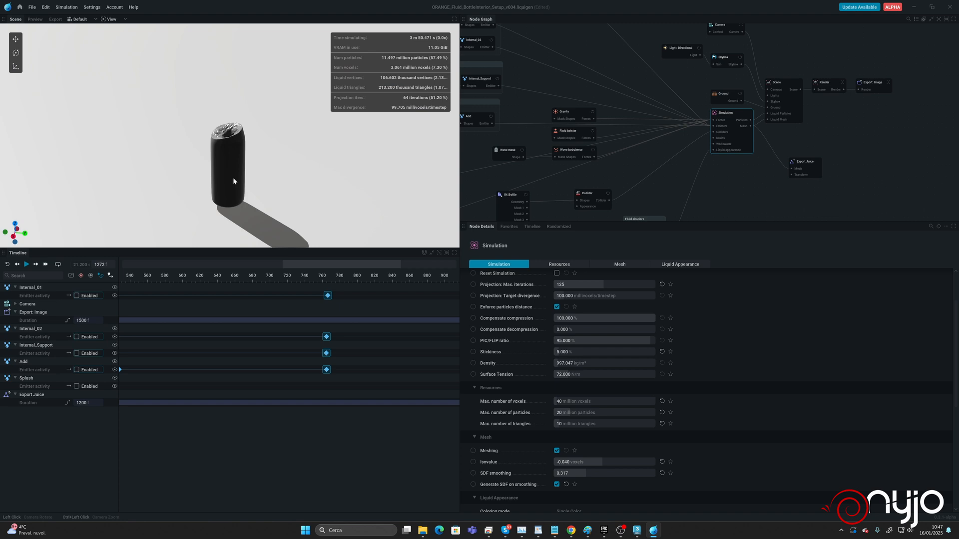
left_click_drag(326, 296, 389, 296)
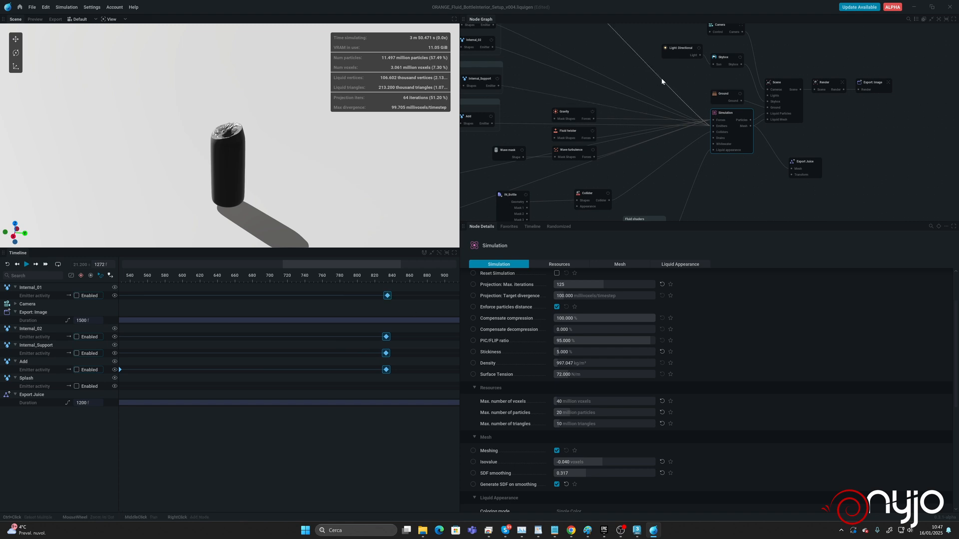
Keyframe the Fluid twister's Force Active on at frame 0 and off at about frame 834.
middle_click_drag(631, 167, 643, 193)
middle_click_drag(595, 80, 700, 9)
middle_click_drag(568, 138, 530, 135)
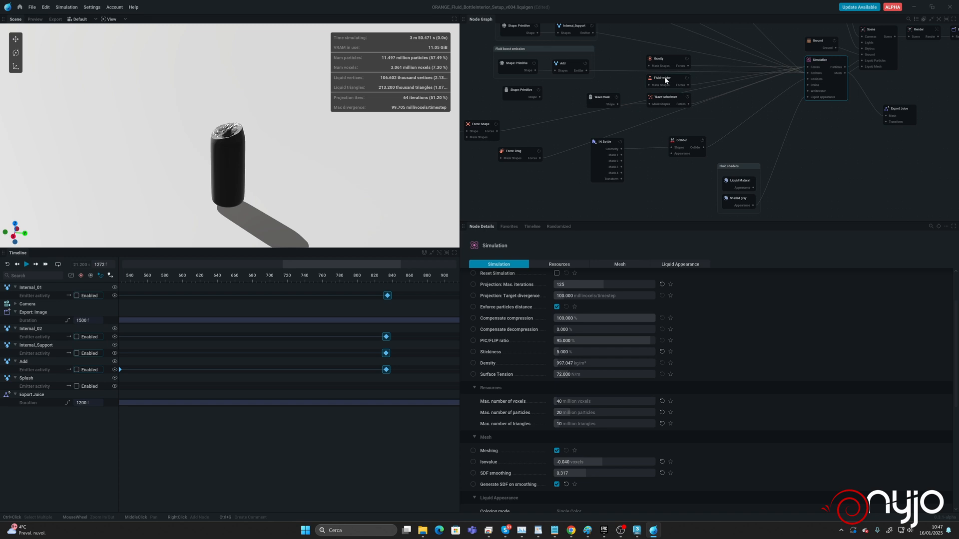
left_click(675, 83)
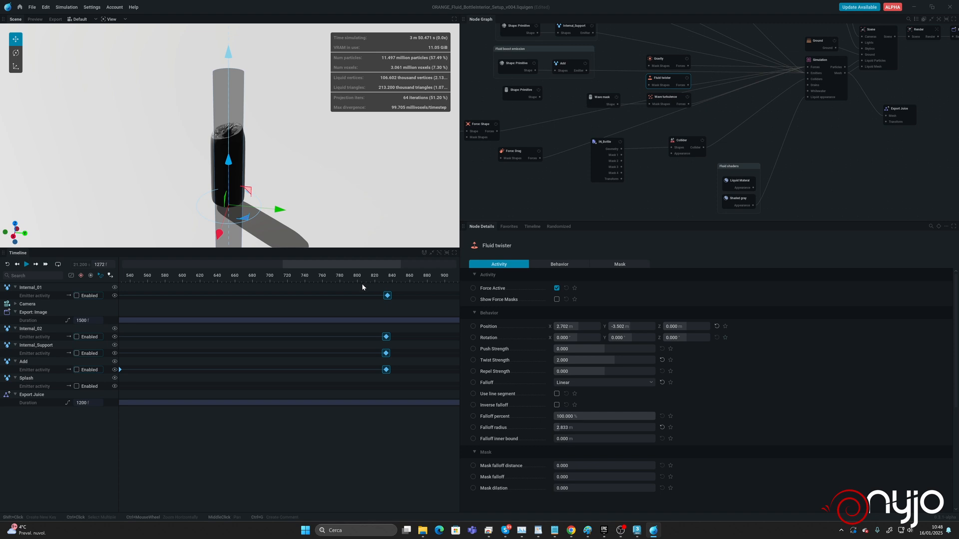
left_click(7, 264)
left_click(473, 288)
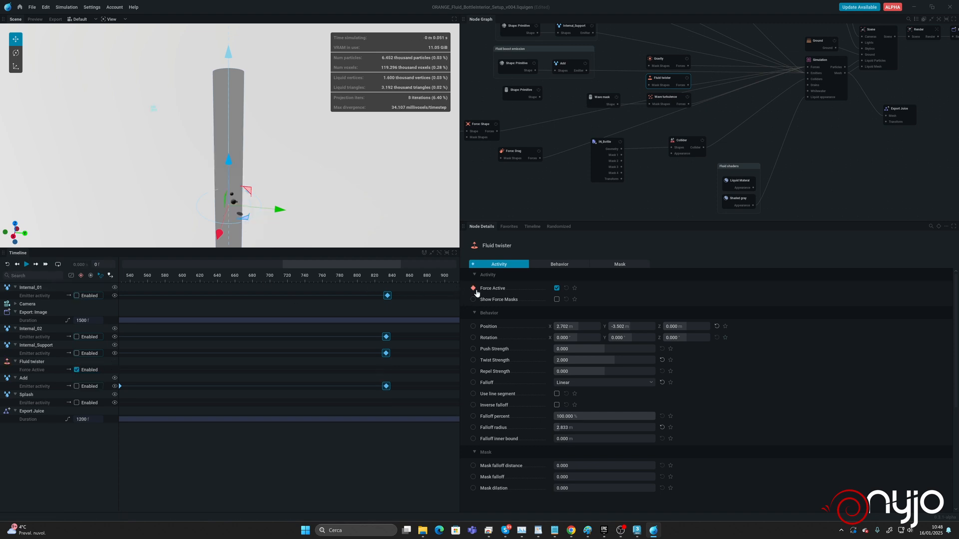
left_click(557, 288)
left_click(557, 289)
left_click_drag(216, 288, 387, 284)
left_click(557, 288)
Keyframe the Wave turbulence's Force Active on at frame 0 and off at frame 835.
left_click(670, 99)
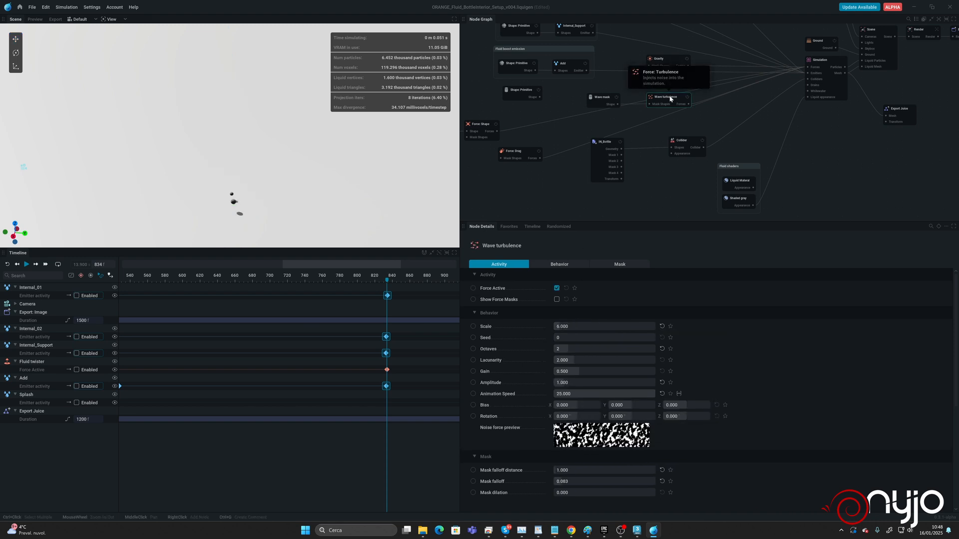
left_click(7, 264)
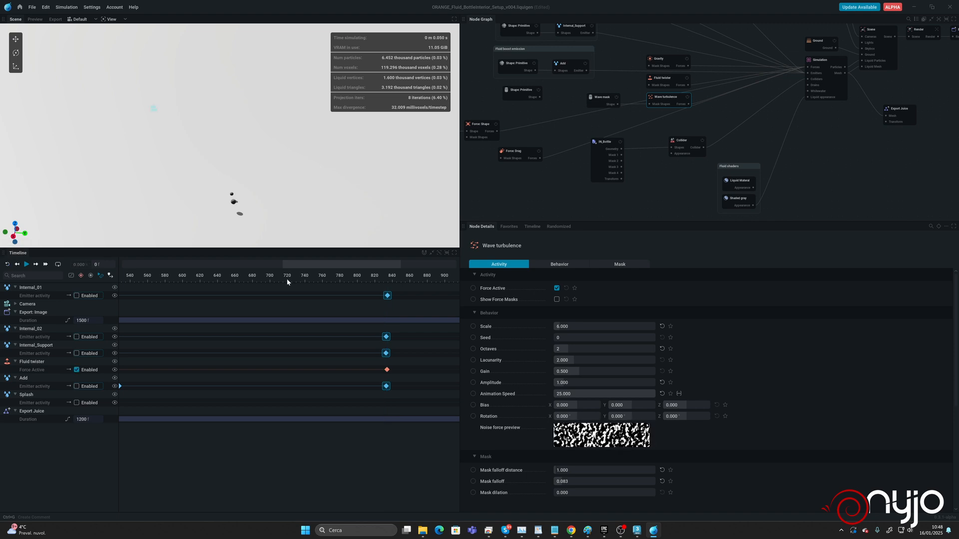
left_click(473, 288)
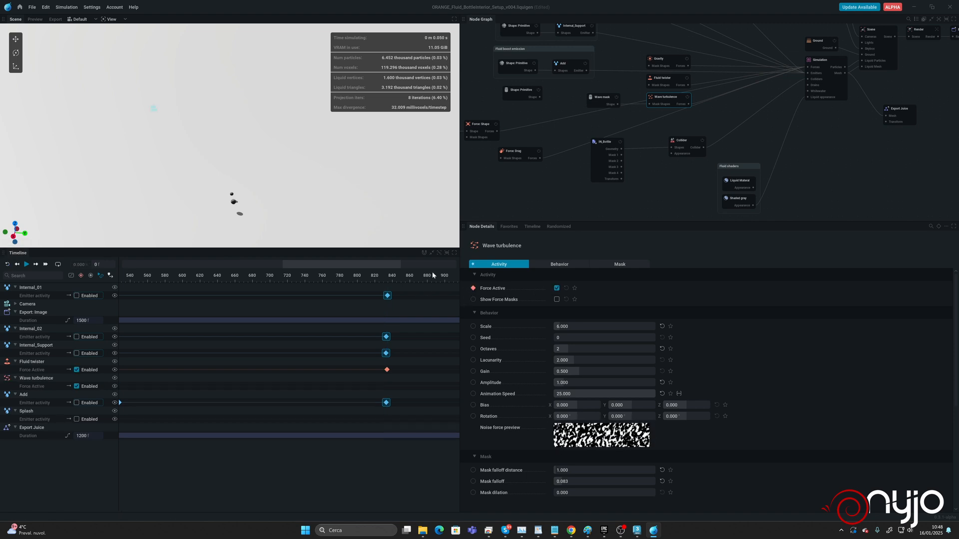
left_click(388, 281)
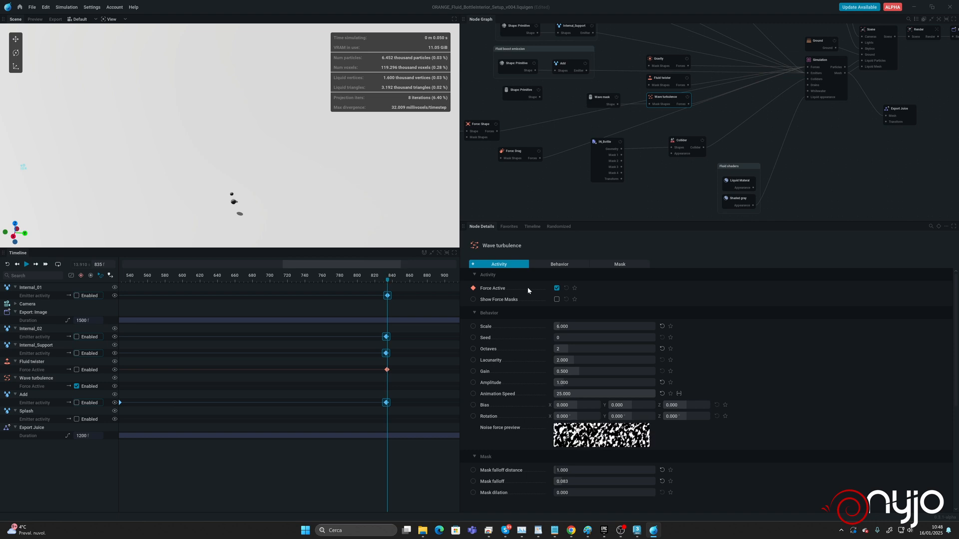
left_click(556, 288)
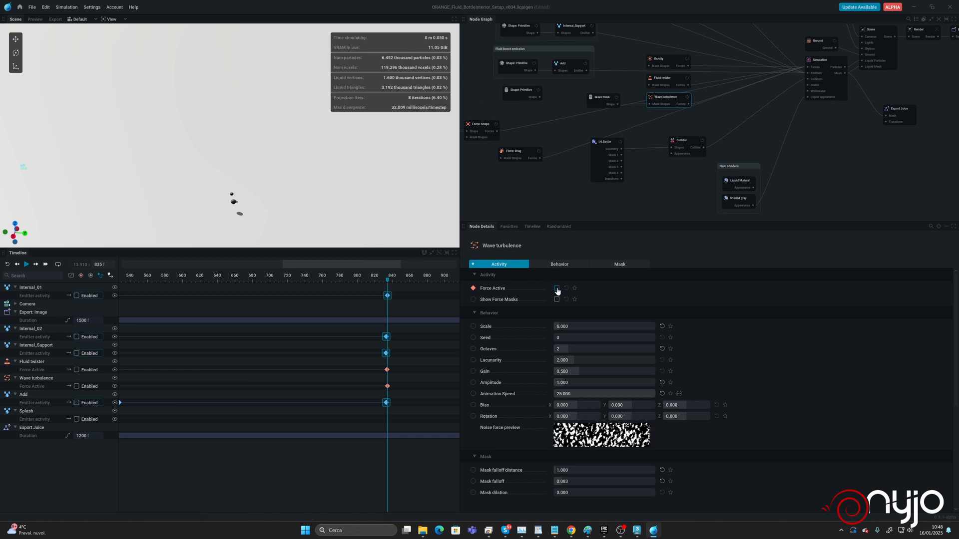
Rerun the simulation, examine the liquid surface at the bottle neck up close, and pause.
left_click(7, 264)
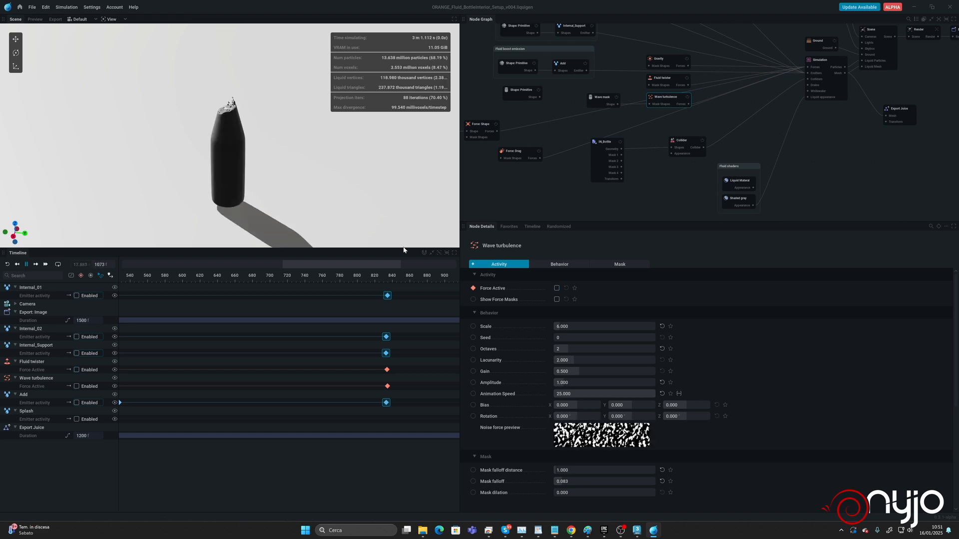
left_click_drag(238, 153, 268, 150)
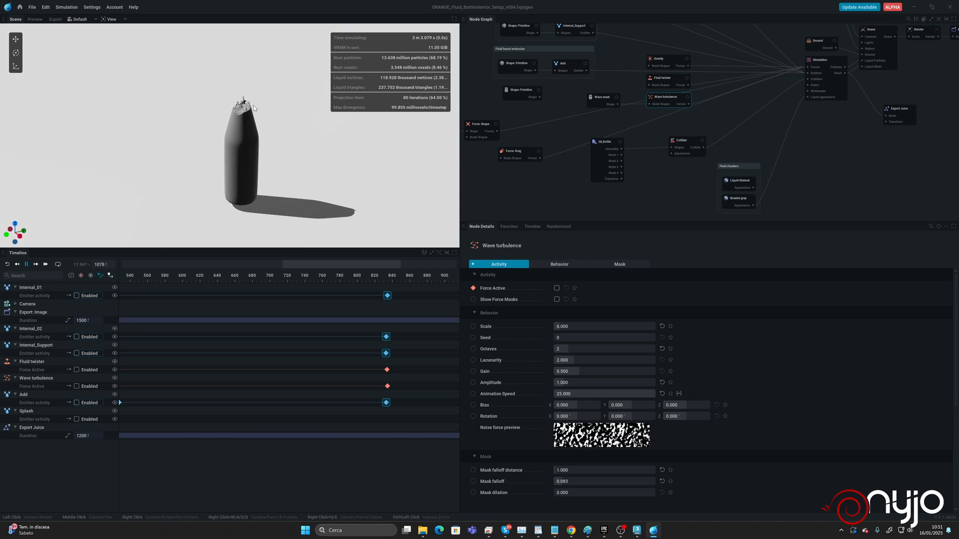
scroll(266, 107, "up", 4)
scroll(262, 88, "up", 2)
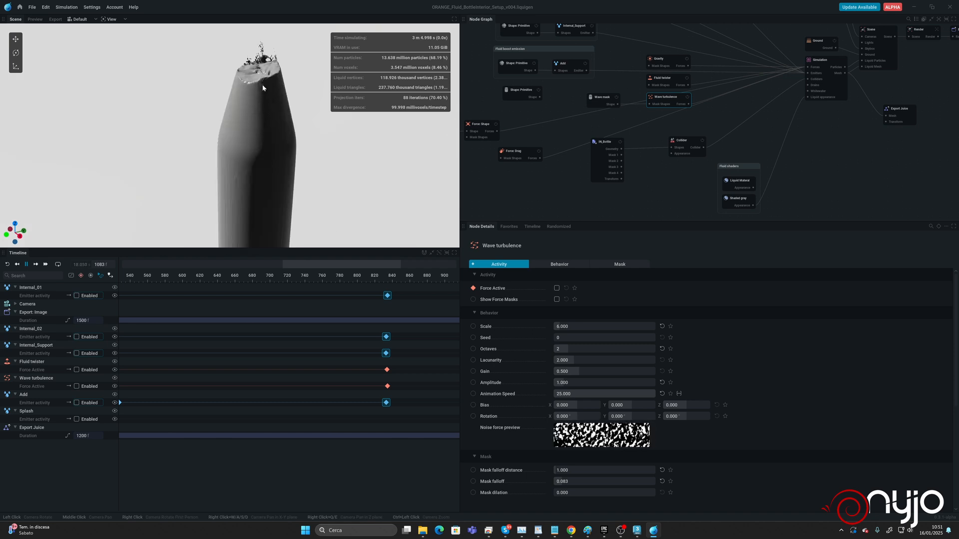
middle_click_drag(273, 97, 258, 112)
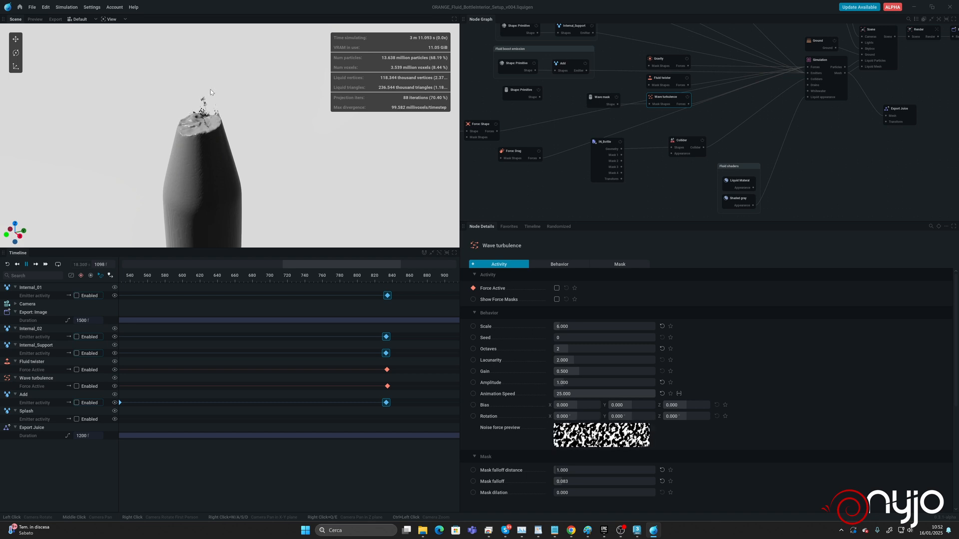
scroll(231, 112, "up", 2)
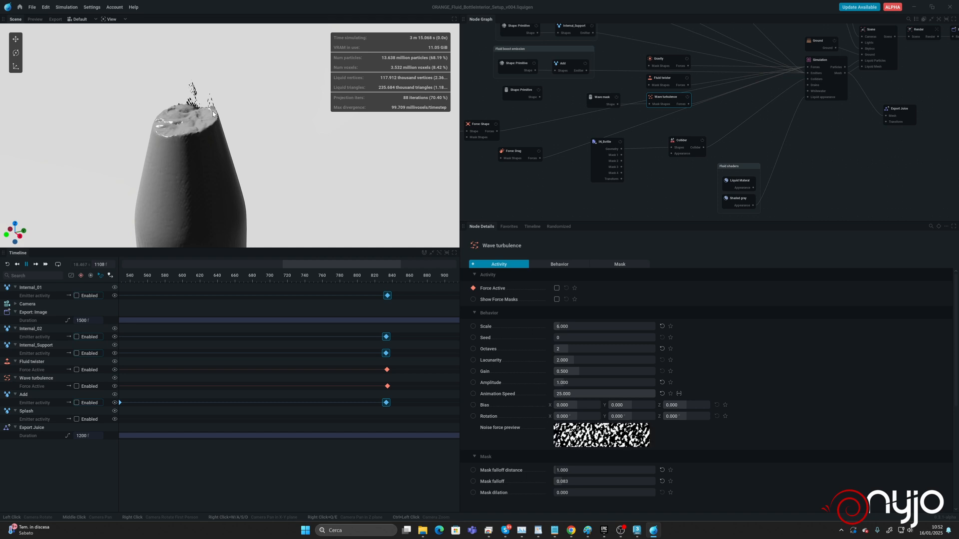
key("space")
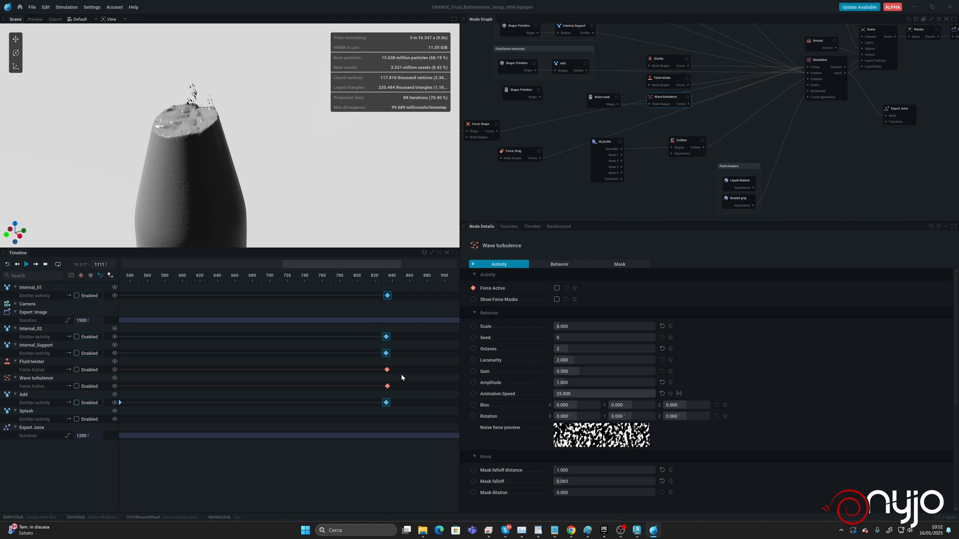
Move the Fluid twister and Wave turbulence deactivation keyframes to about frame 760 and save the project.
left_click_drag(396, 364, 322, 370)
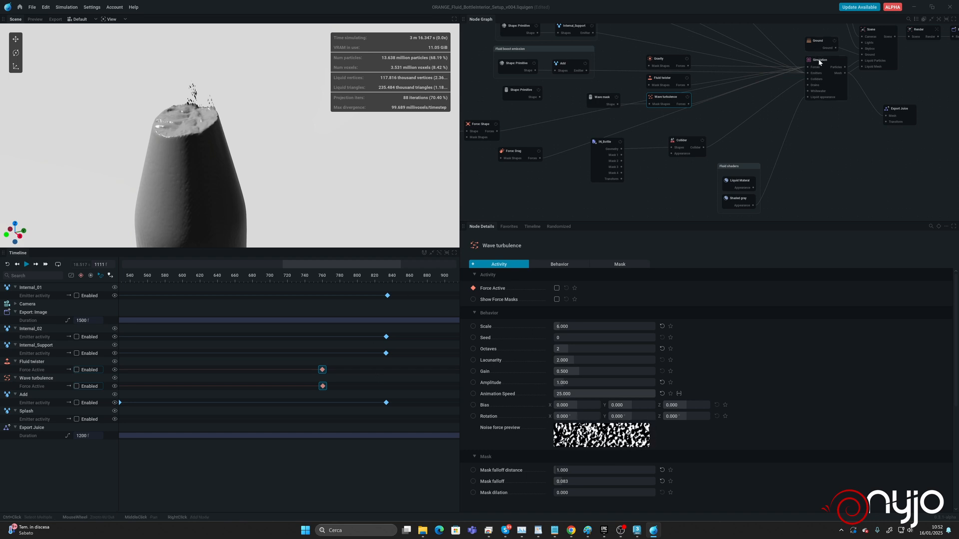
left_click(20, 8)
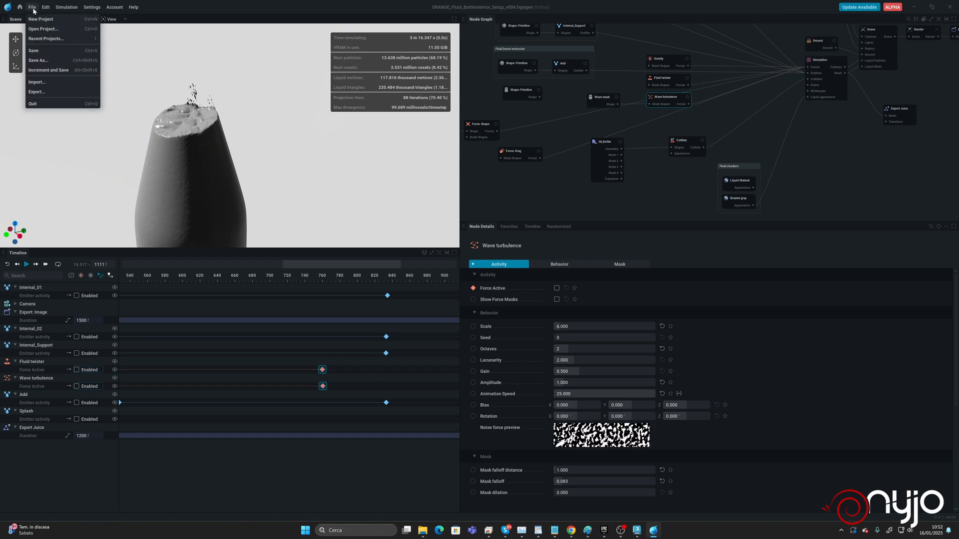
left_click(35, 46)
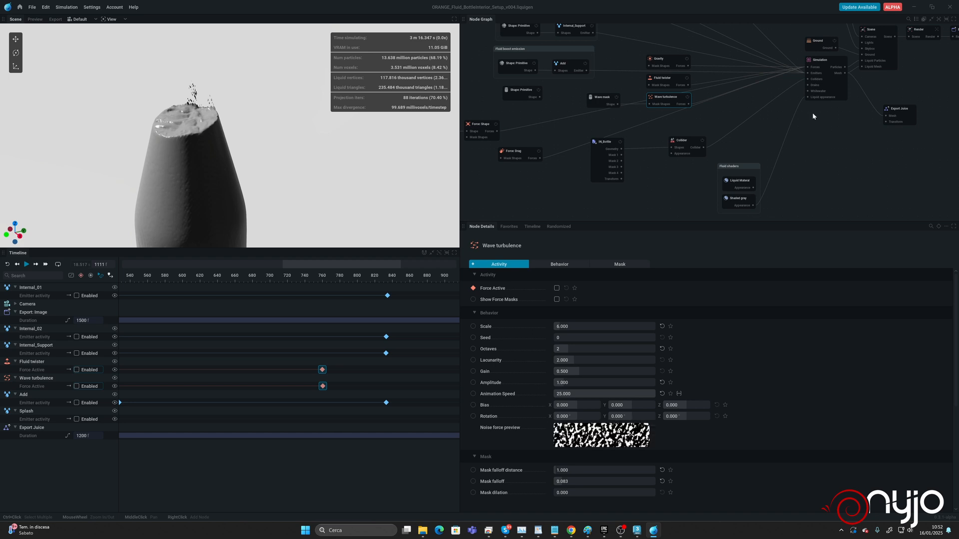
Set the Simulation node's Sub-steps to 4 and apply the change with a simulation reset.
left_click(819, 79)
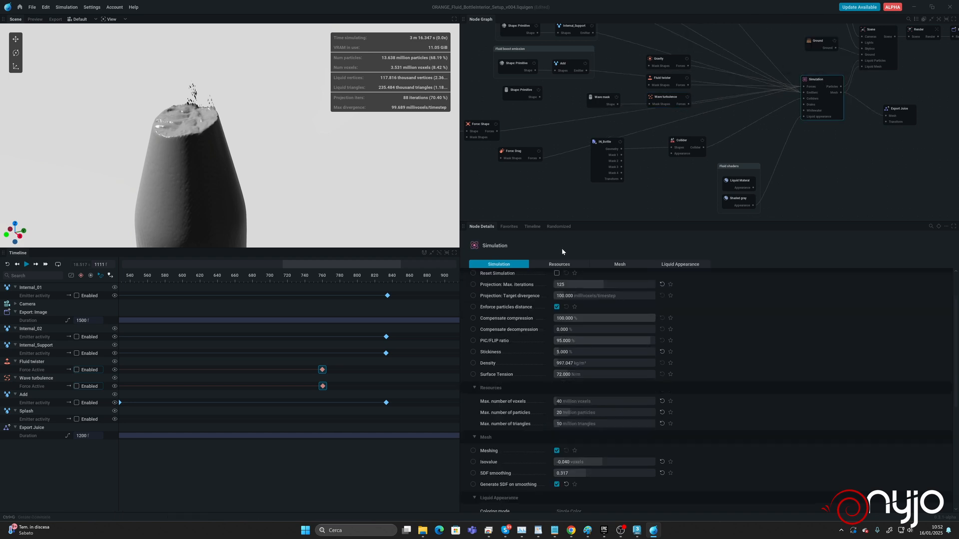
scroll(598, 300, "up", 3)
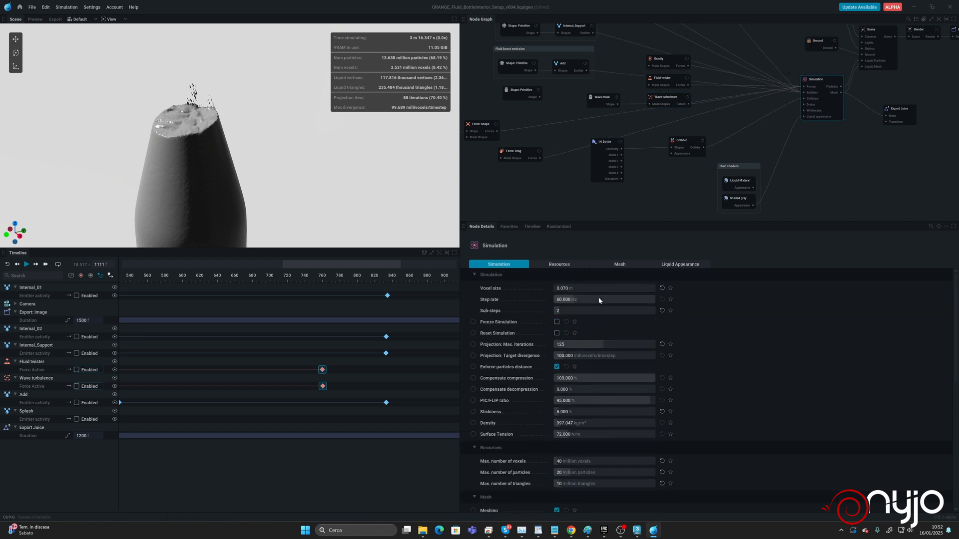
left_click(575, 311)
type("4")
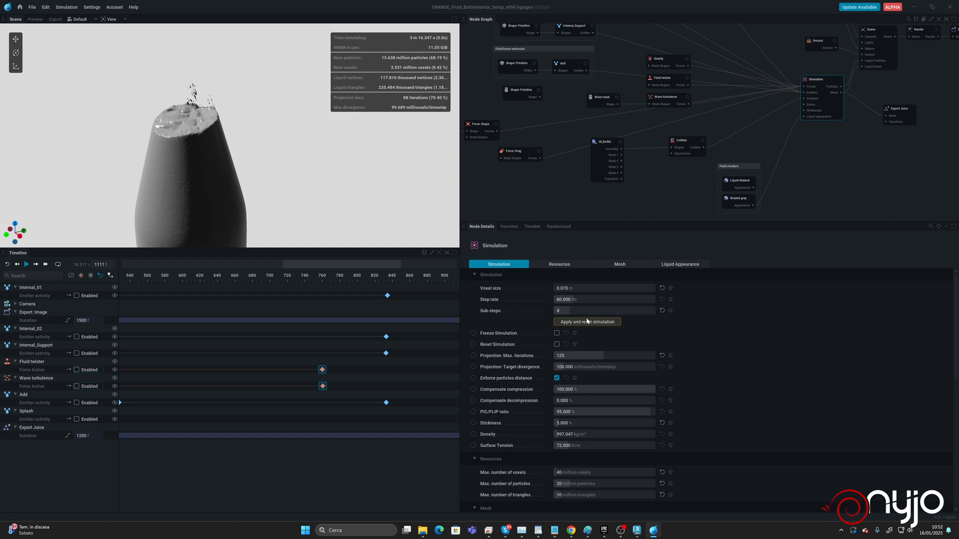
key("Return")
Switch to 3ds Max and delete the imported Alembic objects from the scene.
left_click(638, 530)
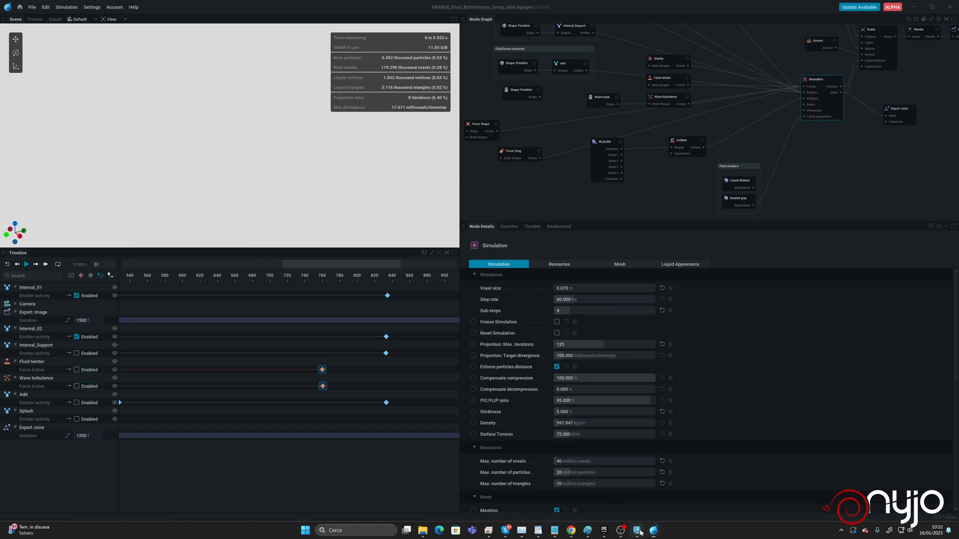
left_click_drag(542, 156, 261, 445)
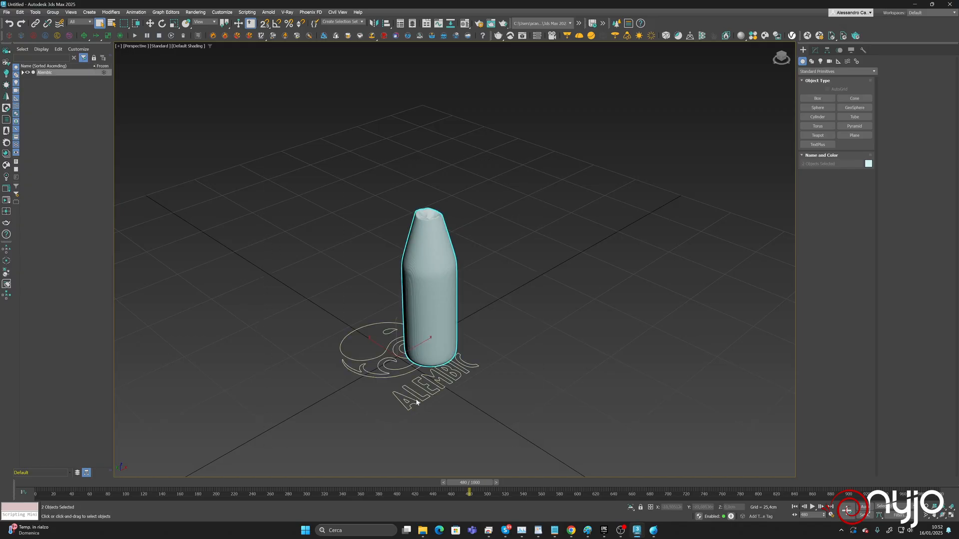
key("Delete")
Delete Juice_v001.abc and Juice_v002.abc from the Orange Caches folder in File Explorer, and try to delete Juice_v003.abc too.
mouse_move(423, 529)
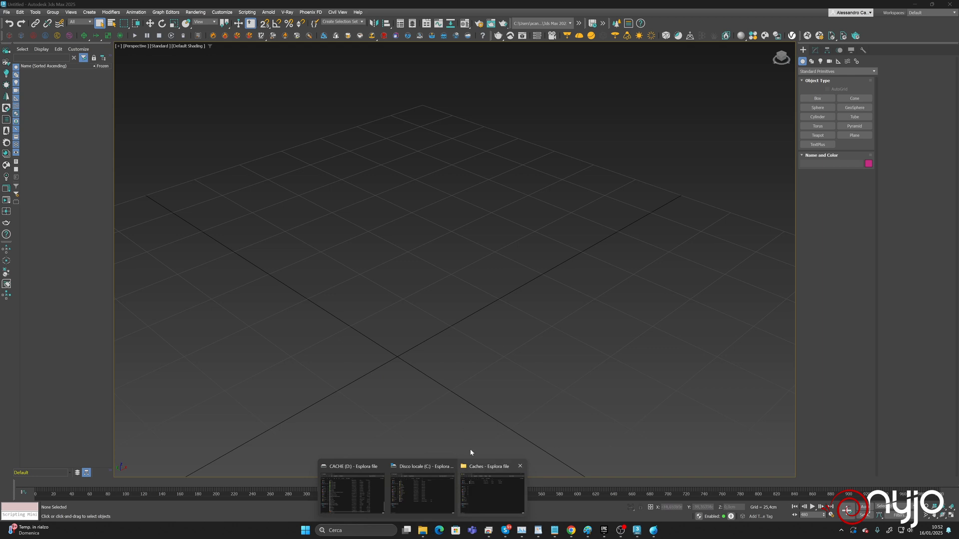
left_click(478, 493)
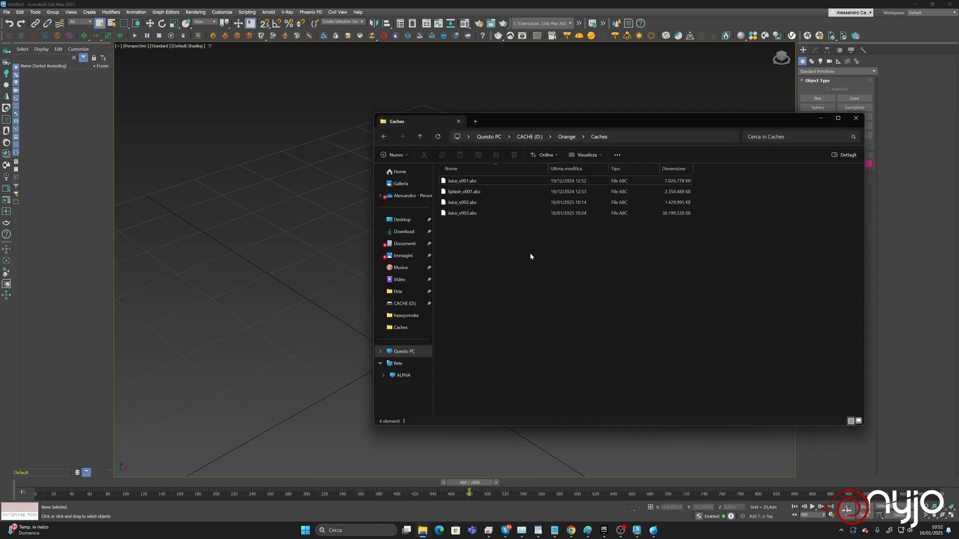
left_click(473, 181)
left_click(473, 202, "ctrl")
left_click(462, 213, "ctrl")
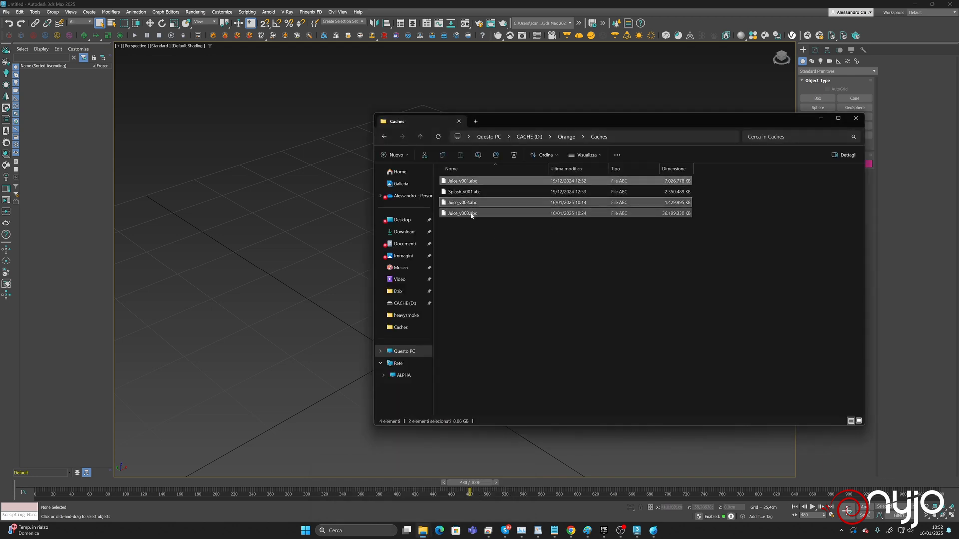
key("Delete")
key("Return")
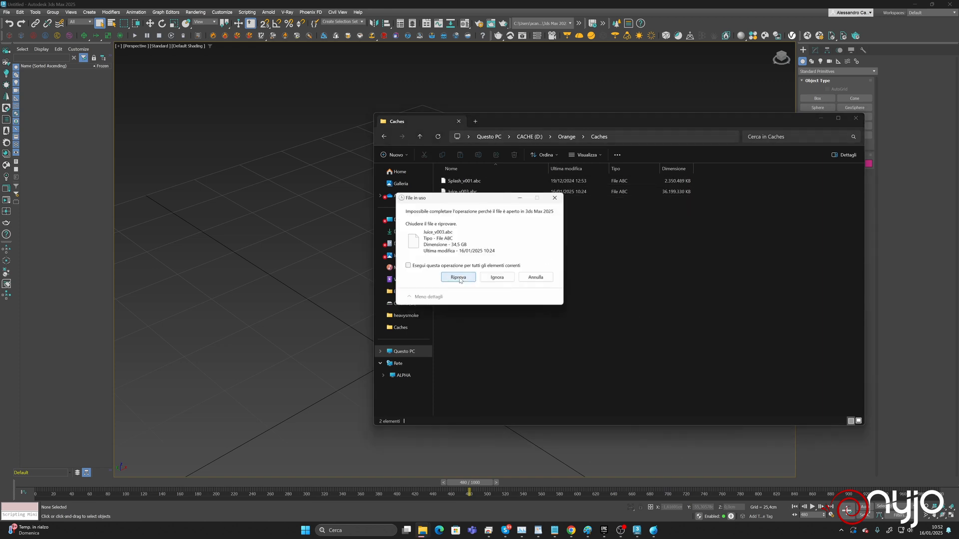
left_click(458, 278)
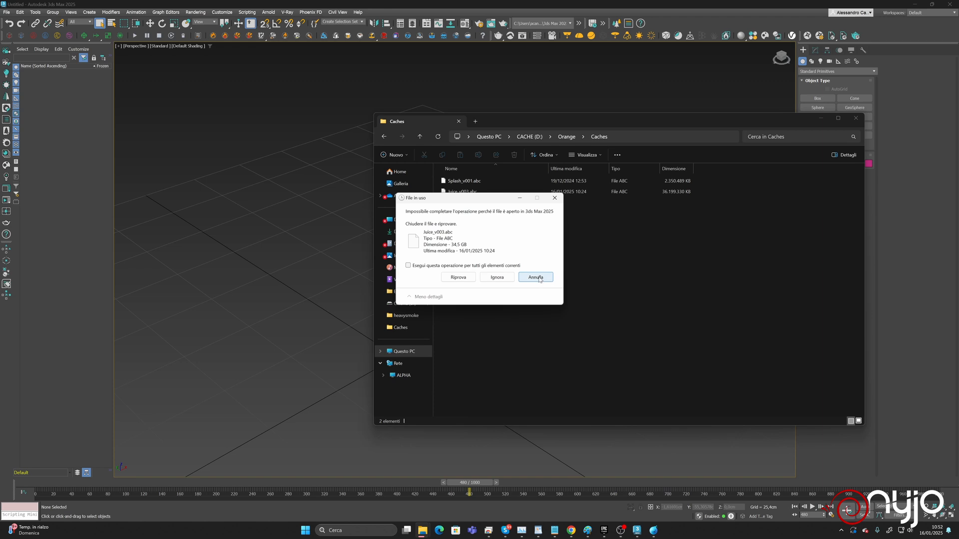
left_click(692, 262)
Close 3ds Max without saving the scene and permanently delete Juice_v003.abc from the Caches folder.
left_click(951, 4)
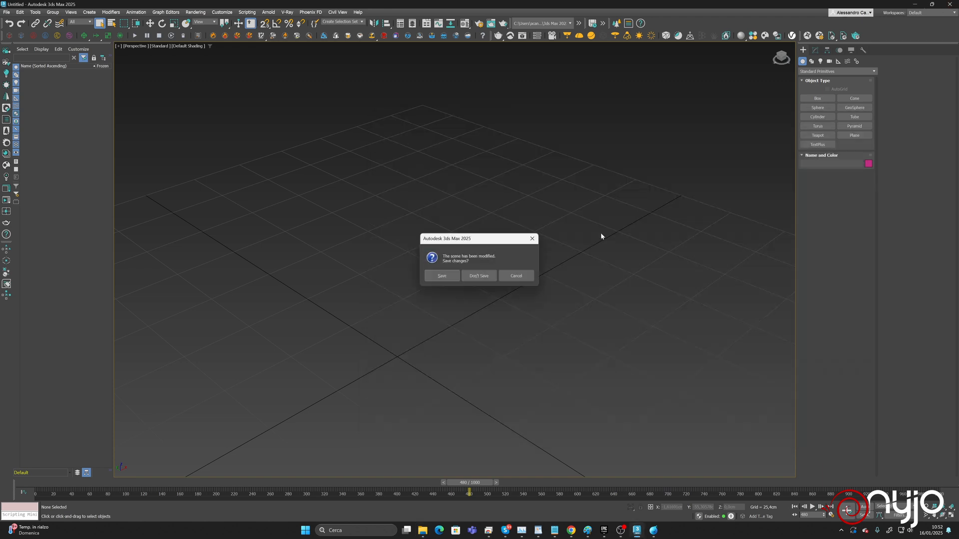
left_click(478, 277)
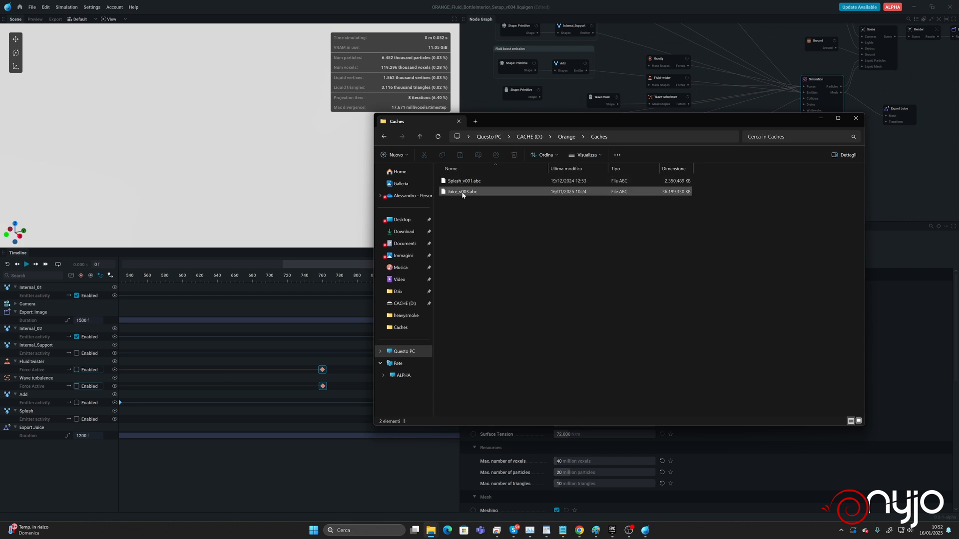
left_click(499, 192)
key("shift+Delete")
key("Return")
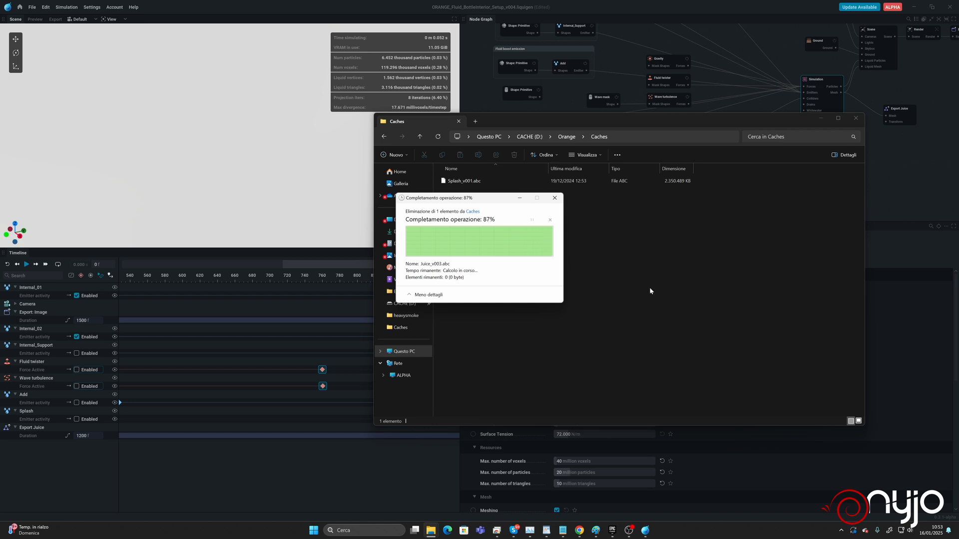
Return to LiquiGen and set the Export Juice node's filename to Juice_v002.
left_click(819, 119)
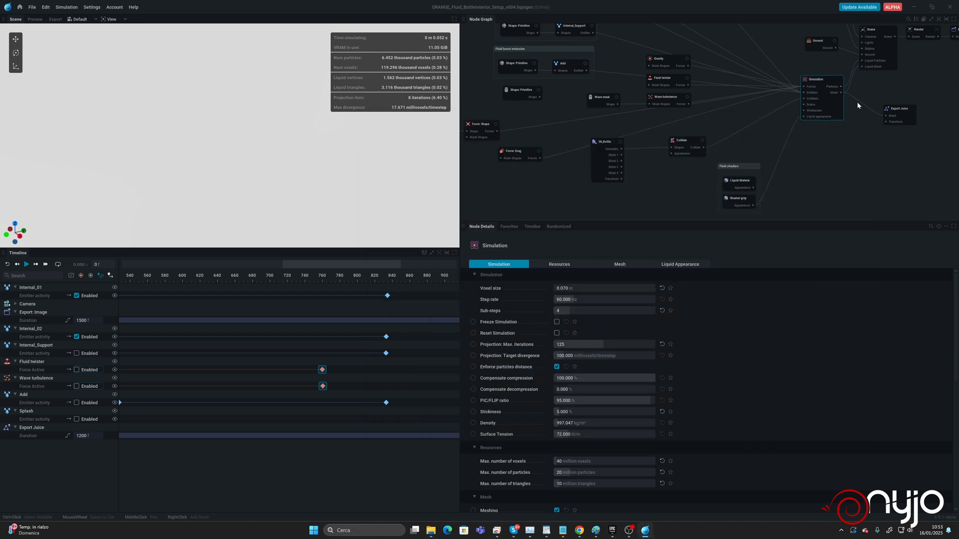
left_click(884, 110)
left_click(612, 296)
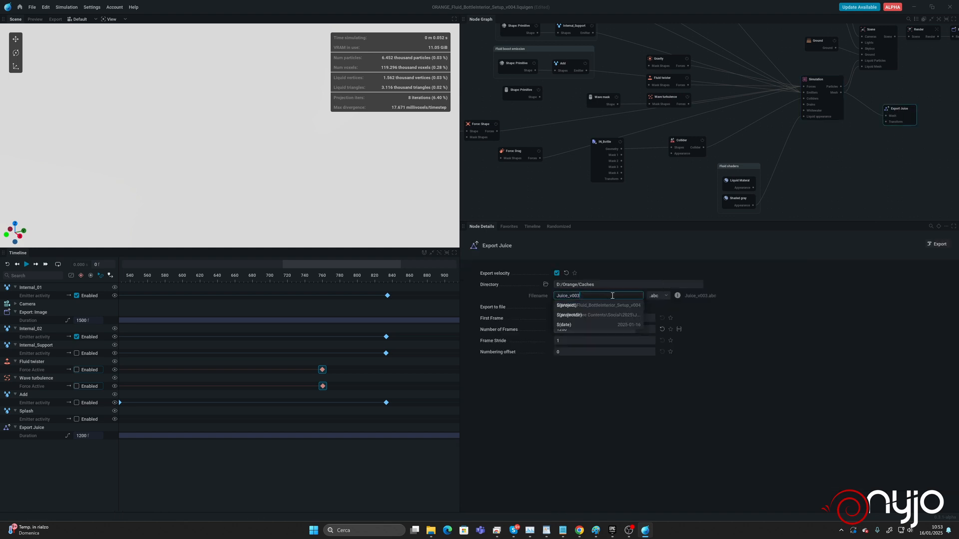
left_click(778, 338)
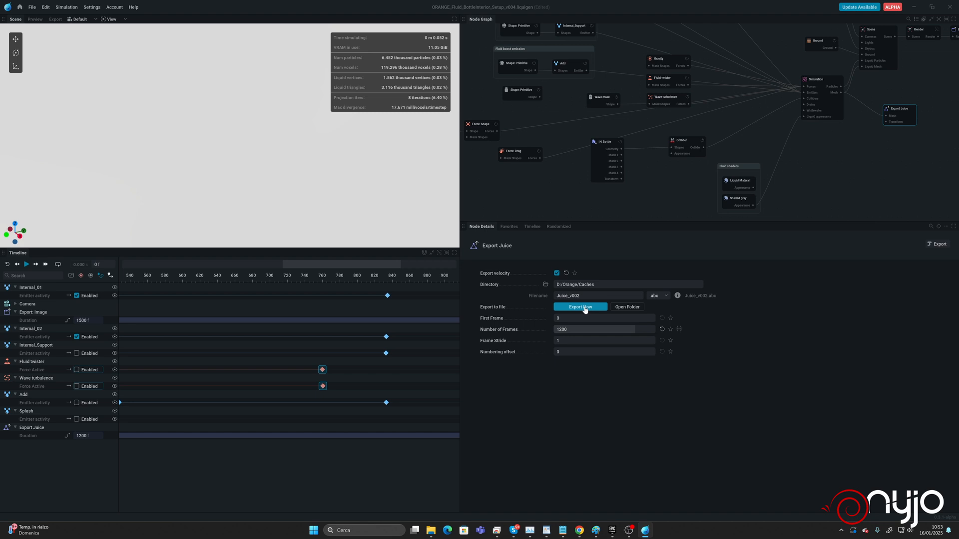
Save the project and export the Export Juice node's 1200-frame Alembic cache to D:/Orange/Caches.
left_click(30, 9)
left_click(40, 51)
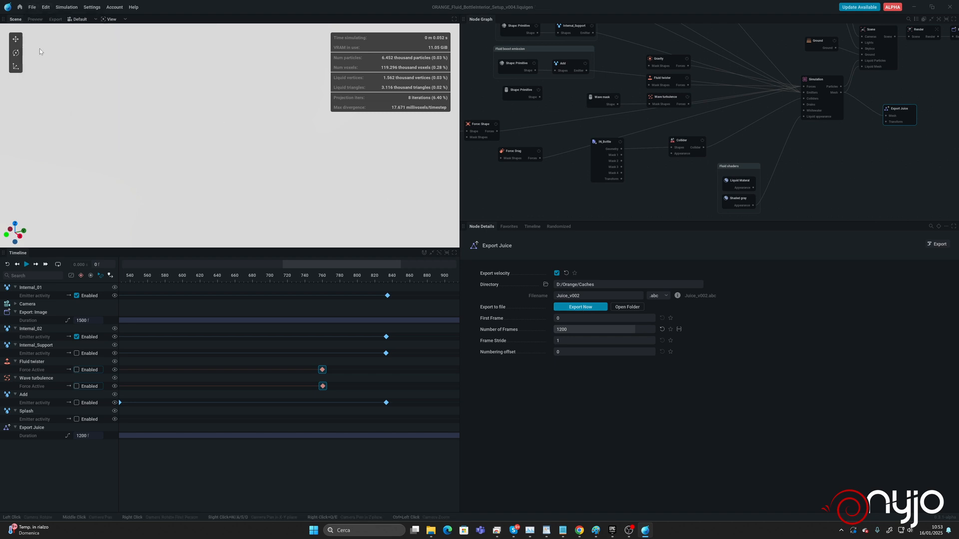
left_click(581, 309)
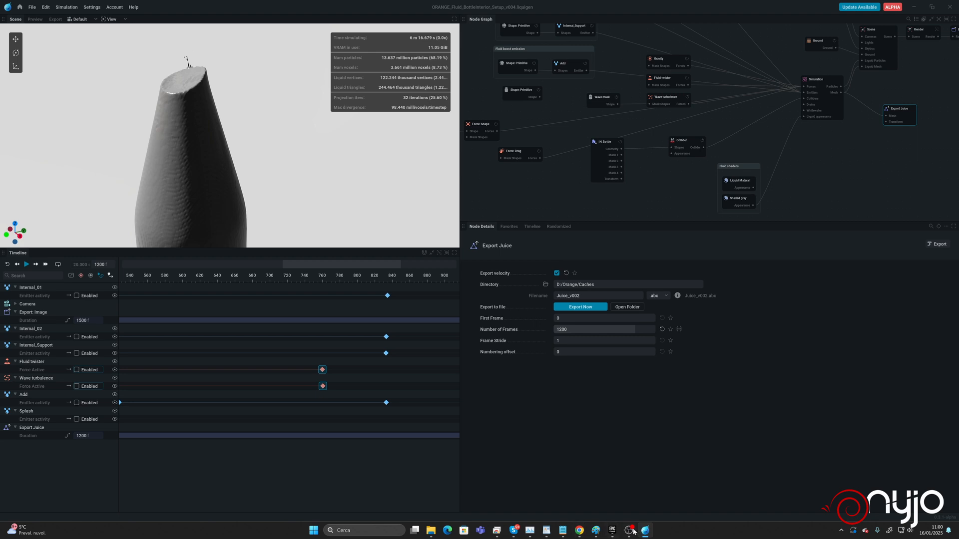
Launch 3ds Max 2025 with an empty scene.
key("super")
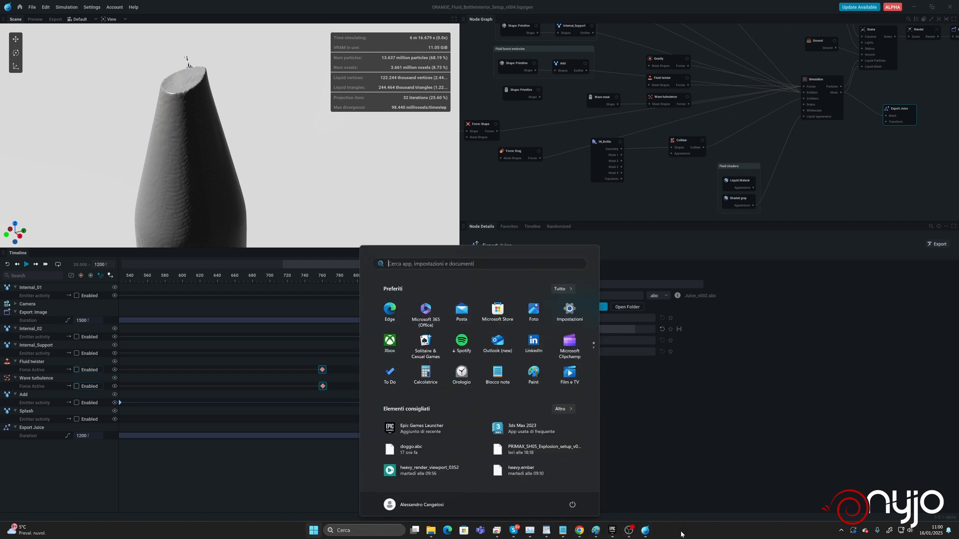
type("3ds")
left_click(380, 345)
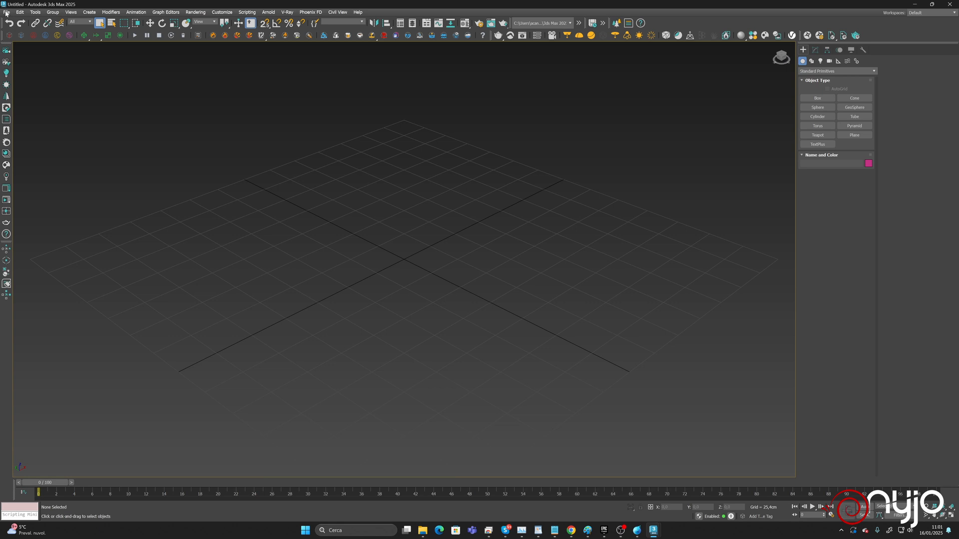
Import Juice_v002.abc from the Orange Caches folder on drive D, keeping the default Alembic import options.
left_click(6, 13)
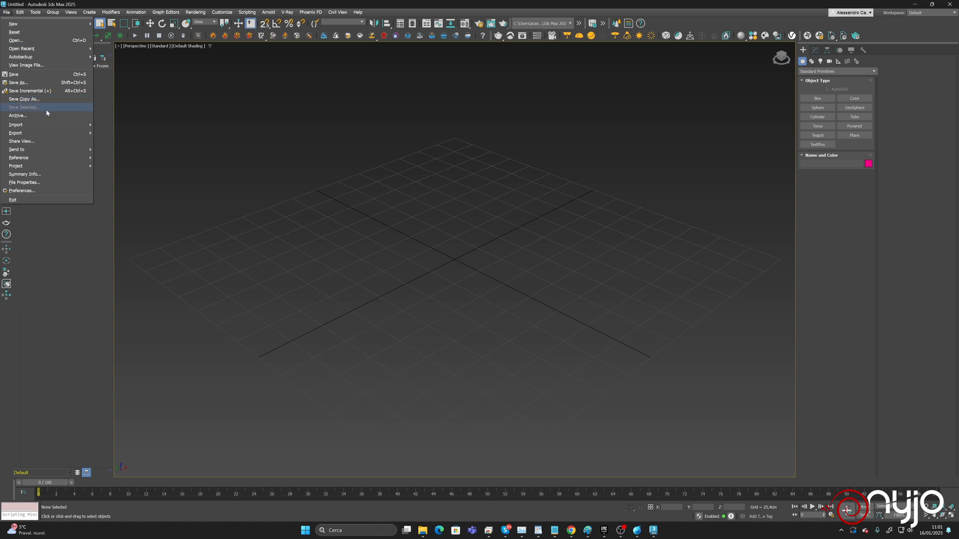
mouse_move(55, 127)
left_click(131, 125)
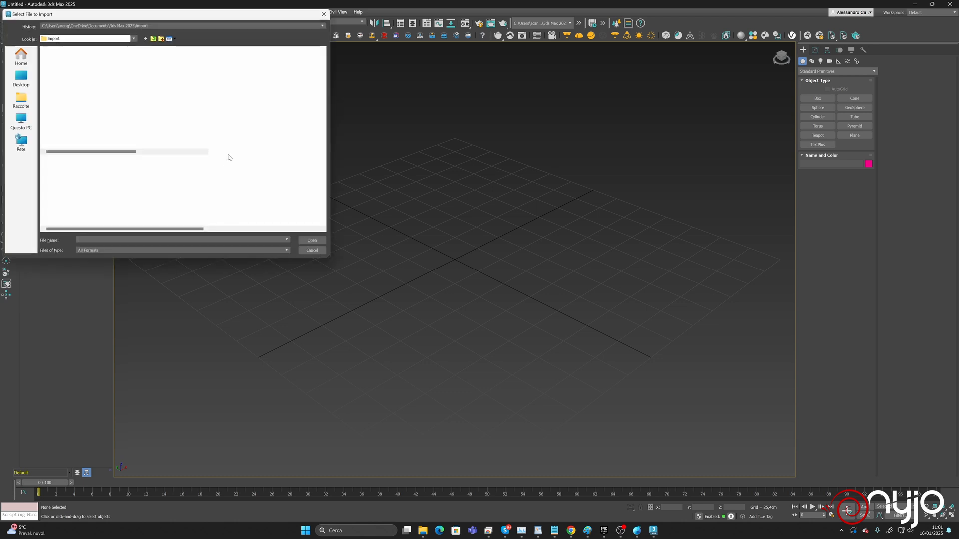
left_click(20, 120)
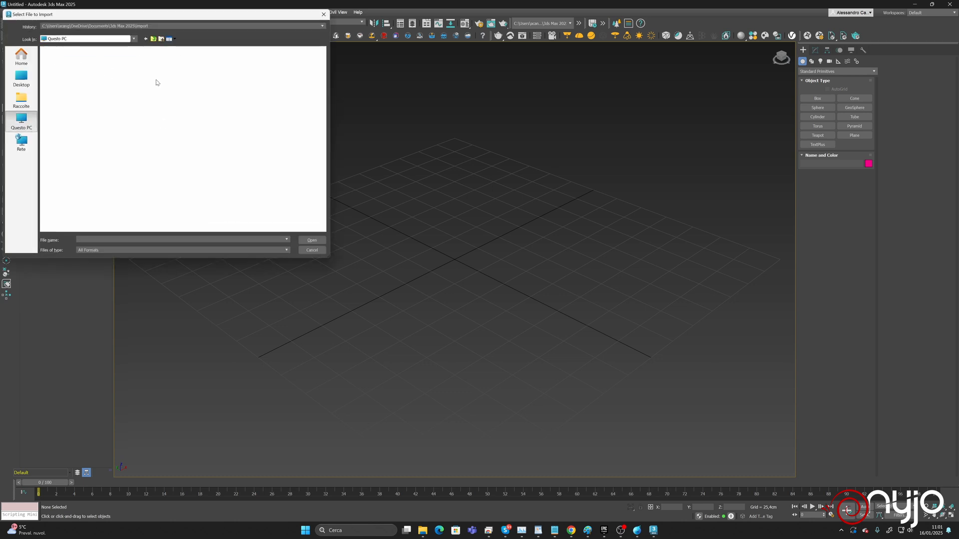
double_click(165, 64)
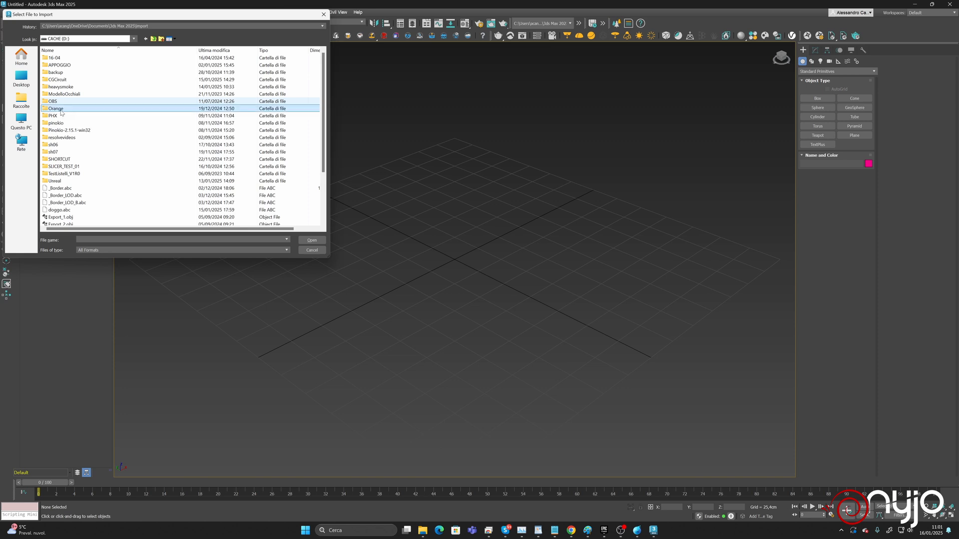
double_click(55, 109)
left_click(62, 66)
double_click(63, 68)
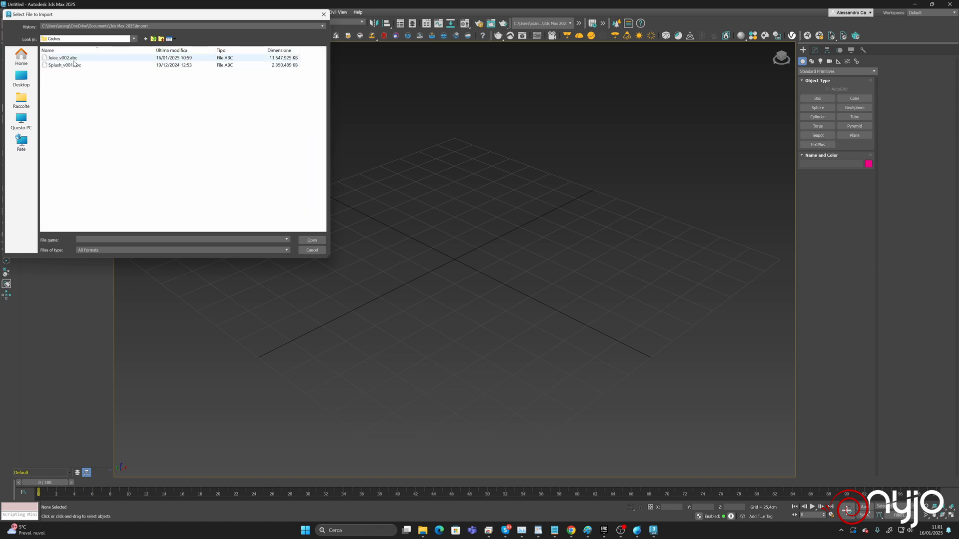
double_click(75, 65)
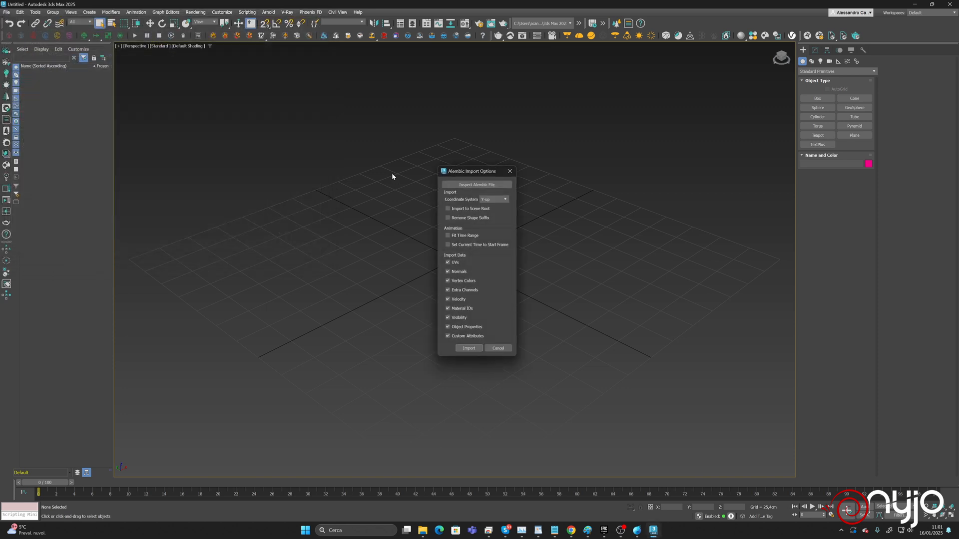
left_click(470, 349)
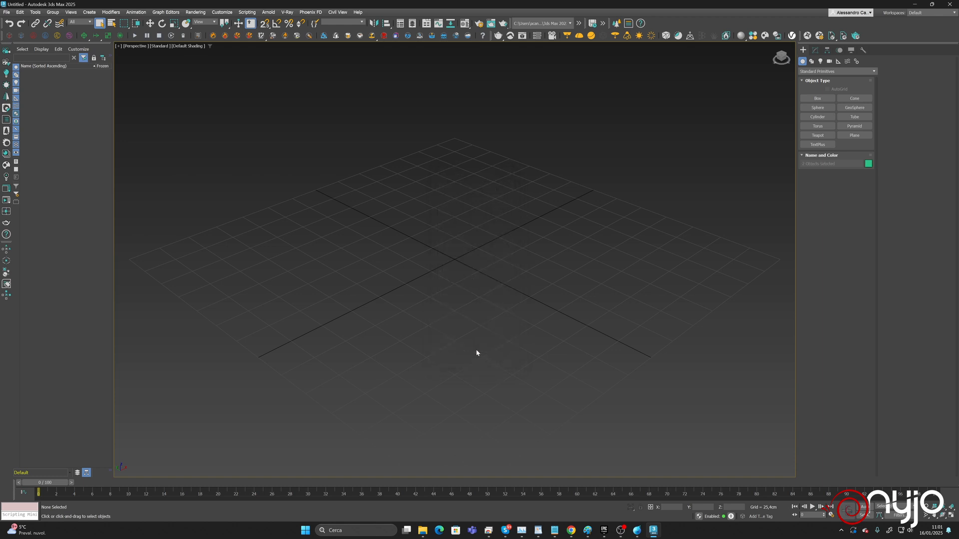
Set the animation's end time to 1200 in the time configuration.
left_click(831, 515)
double_click(457, 287)
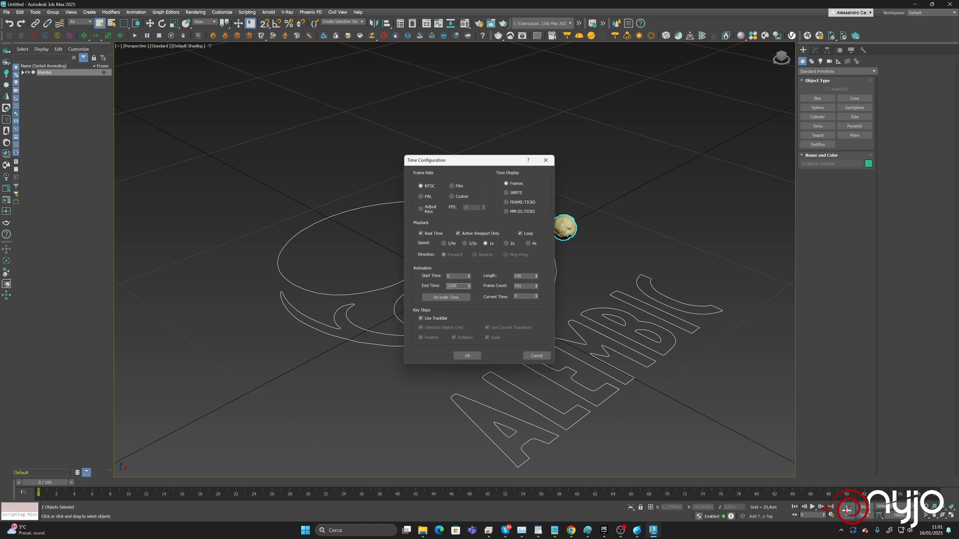
key("Return")
left_click(467, 355)
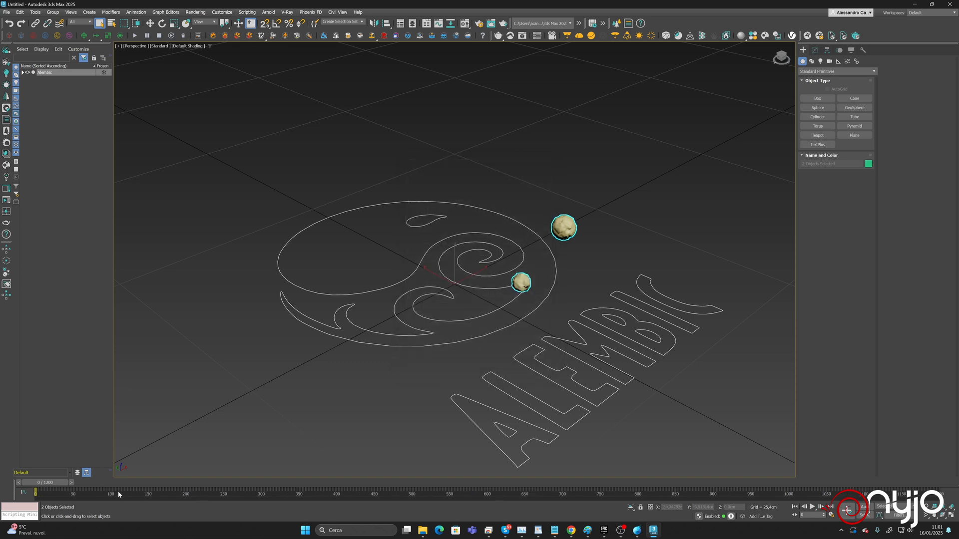
Scrub the imported cache to about frame 517 and examine the liquid's shape and the splashes at the bottle neck.
left_click_drag(45, 483, 373, 459)
scroll(348, 435, "down", 5)
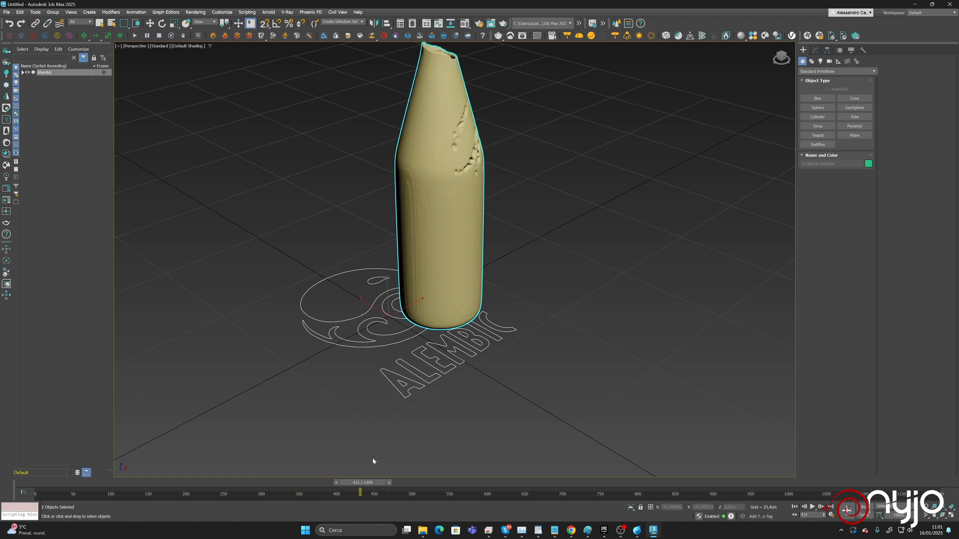
middle_click_drag(467, 214, 395, 277)
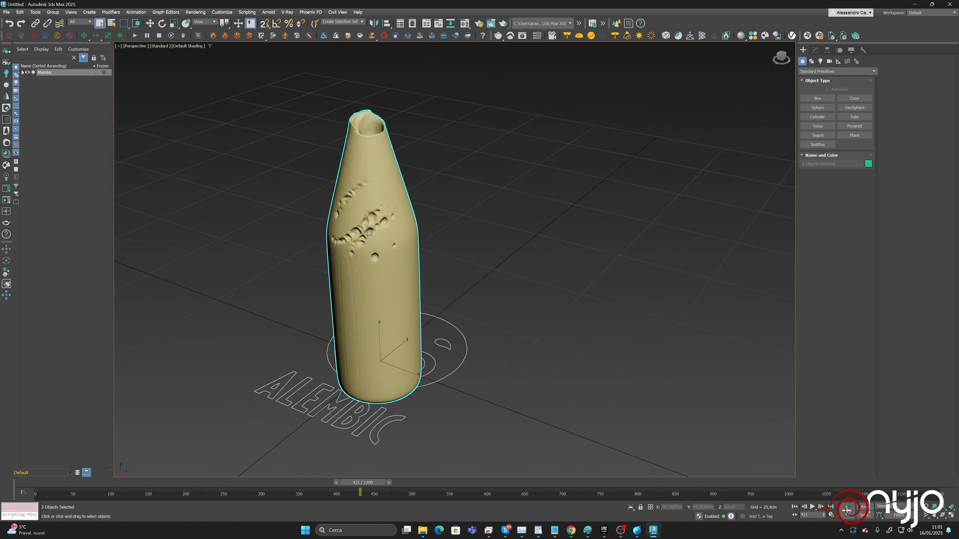
left_click_drag(362, 482, 435, 460)
scroll(429, 229, "up", 5)
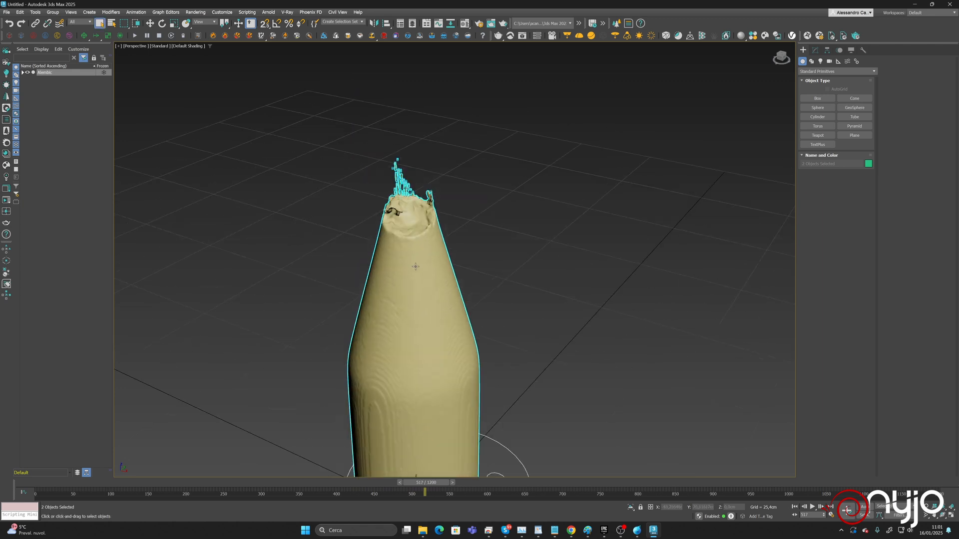
scroll(429, 229, "down", 1)
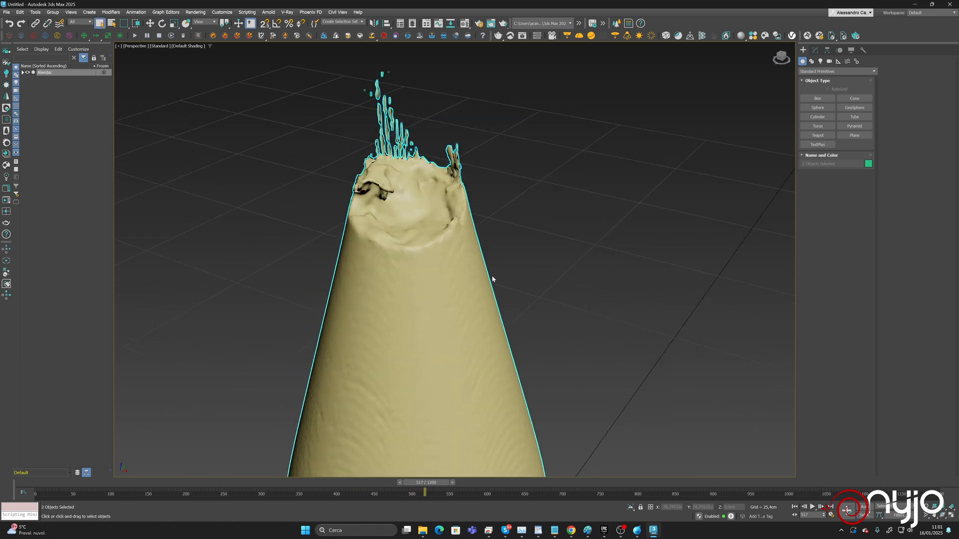
Add a Relax modifier to the liquid mesh with Relax Value 1.0 and 81 iterations.
left_click(816, 50)
left_click(619, 104)
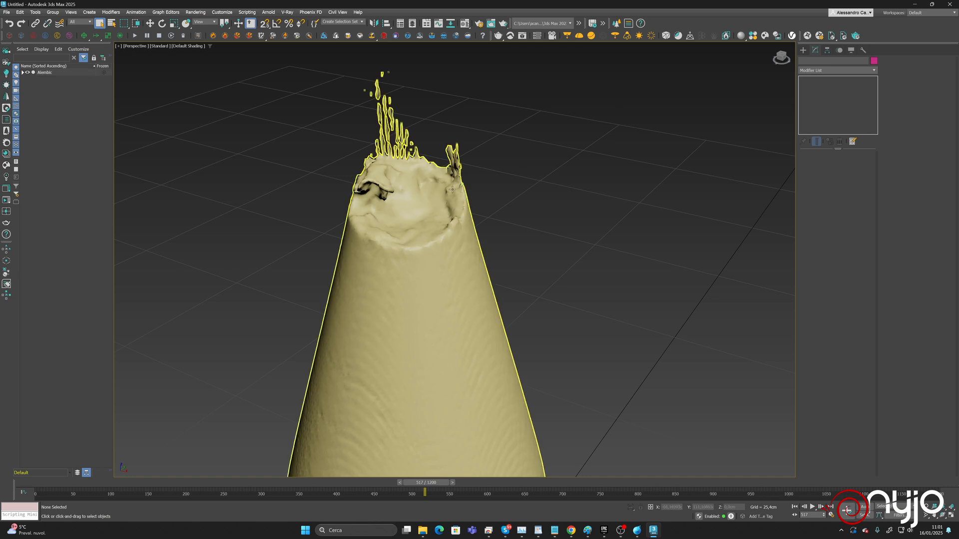
left_click(442, 214)
left_click(861, 71)
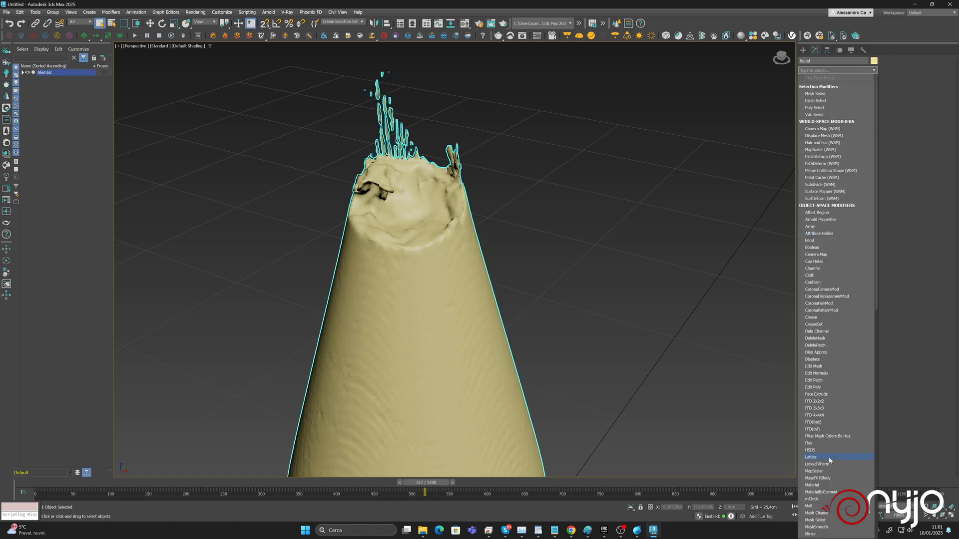
scroll(829, 459, "down", 10)
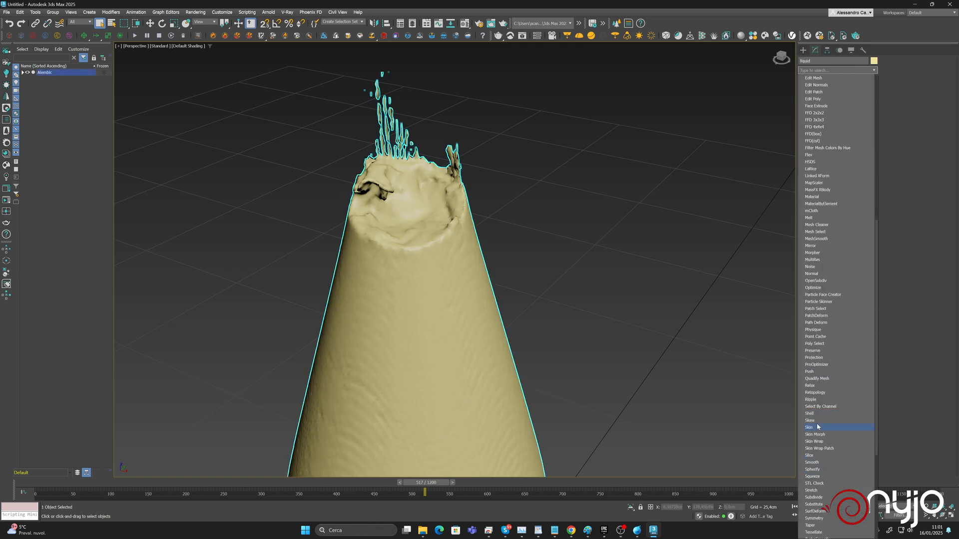
left_click(817, 386)
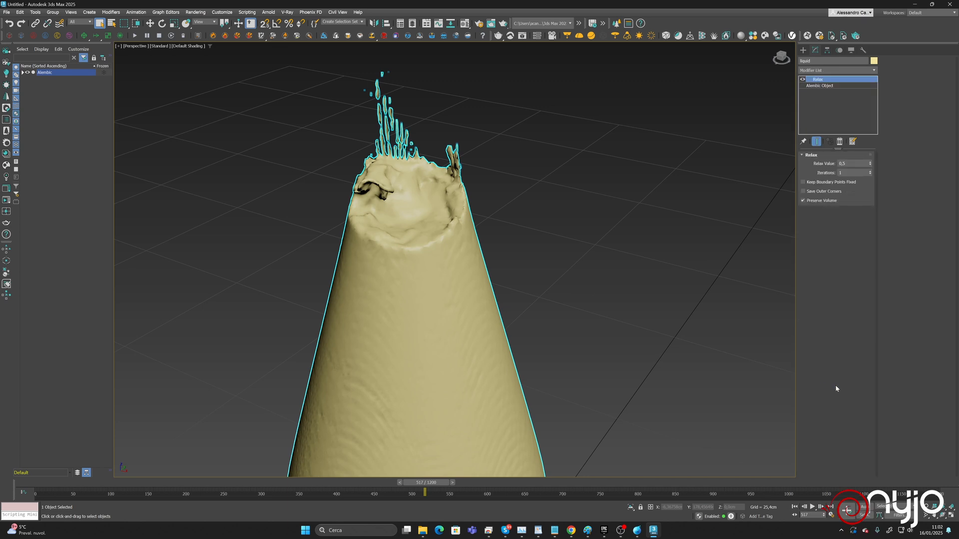
left_click_drag(870, 162, 868, 158)
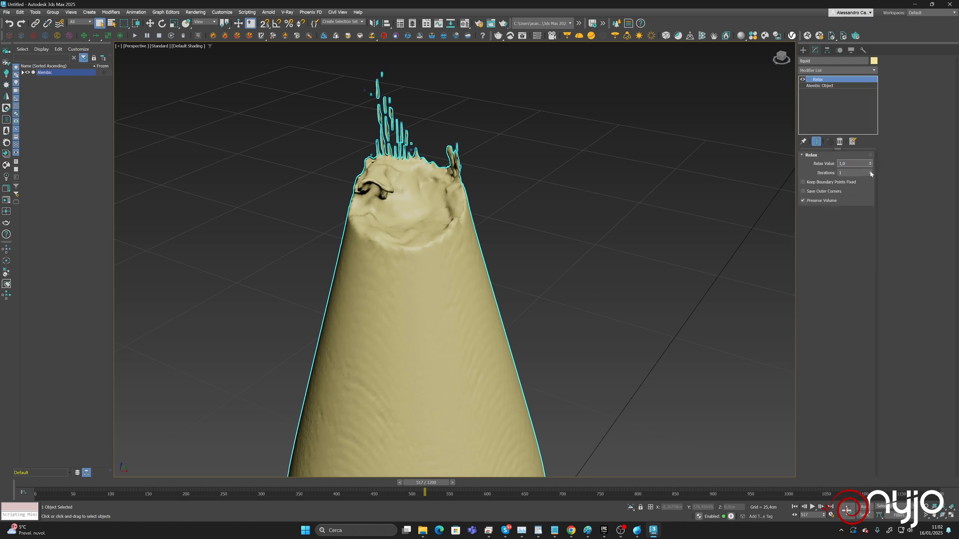
left_click_drag(871, 174, 864, 140)
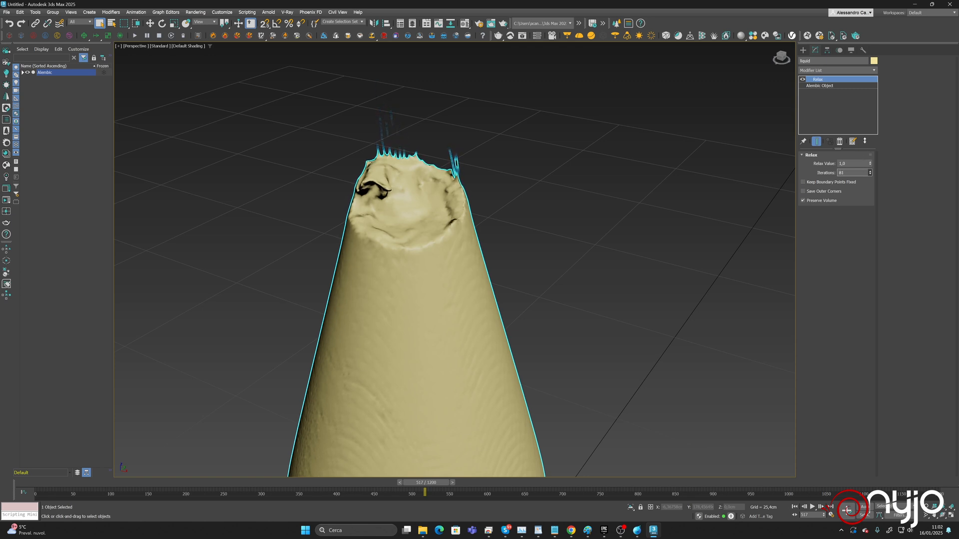
Scrub the relaxed liquid from about frame 52 to about frame 600 and examine its surface and swirl from above.
scroll(445, 221, "down", 8)
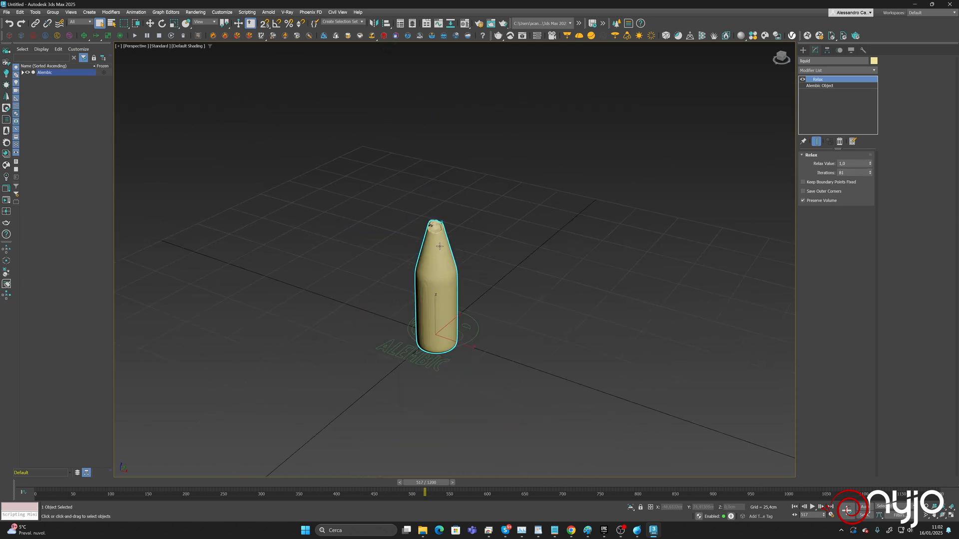
left_click_drag(301, 482, 75, 482)
key("x")
key("Escape")
middle_click_drag(445, 320, 448, 334, "alt")
scroll(449, 334, "up", 6)
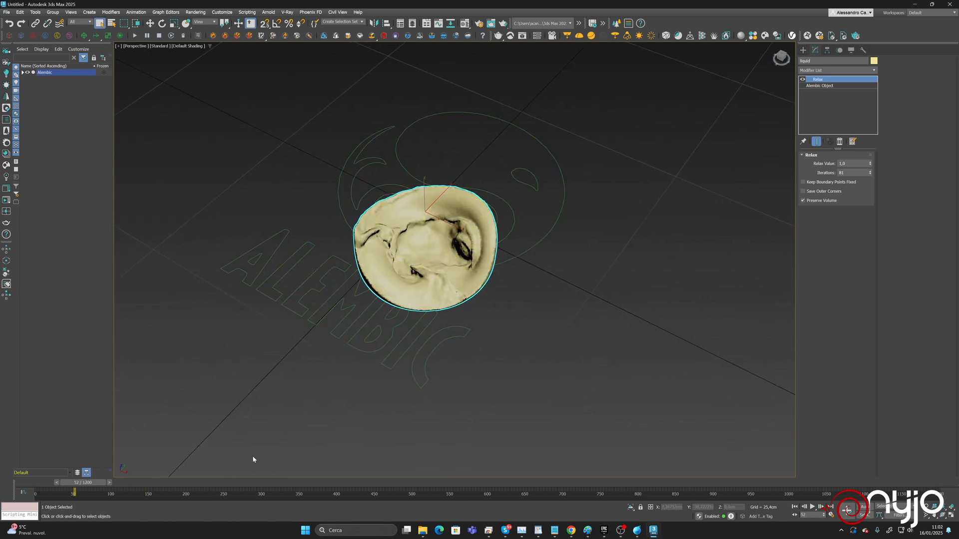
left_click_drag(103, 481, 353, 487)
key("z")
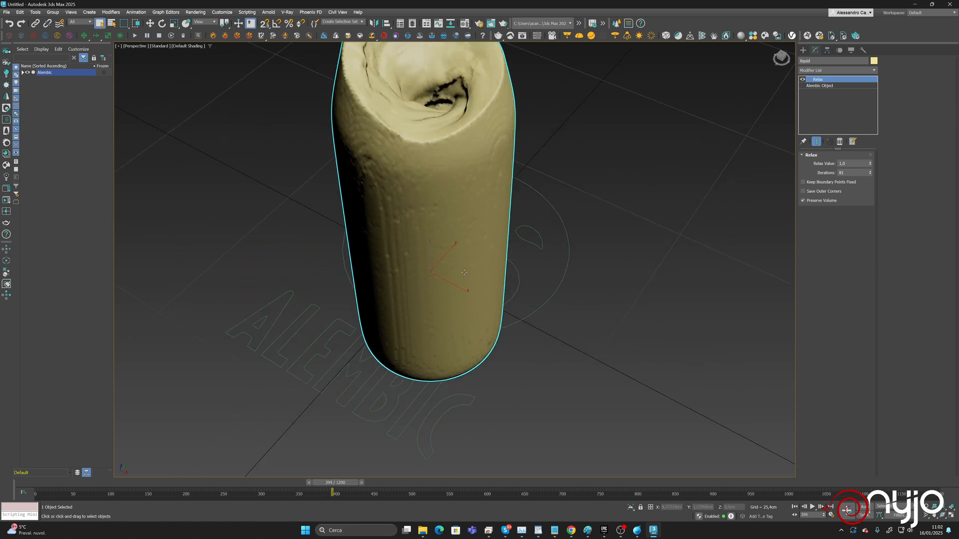
key("z")
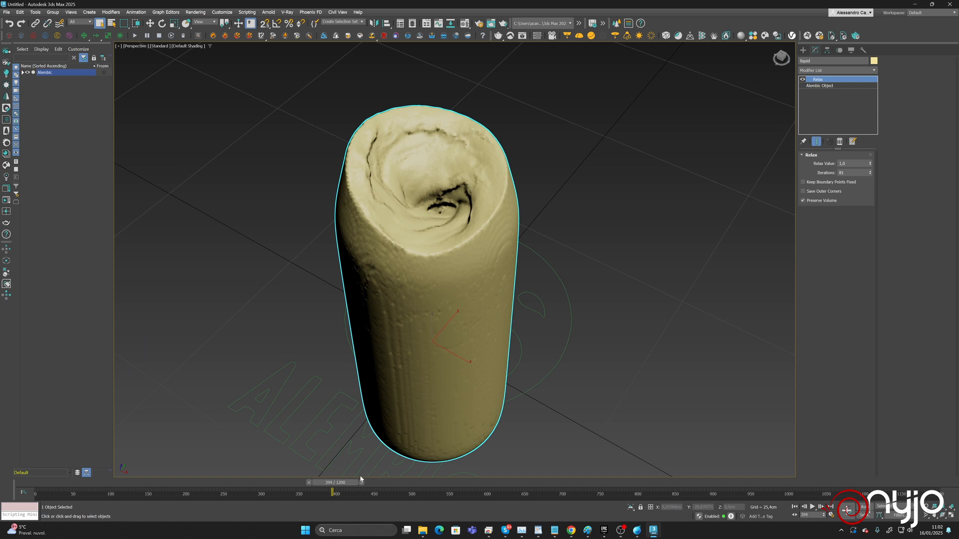
left_click_drag(361, 478, 371, 476)
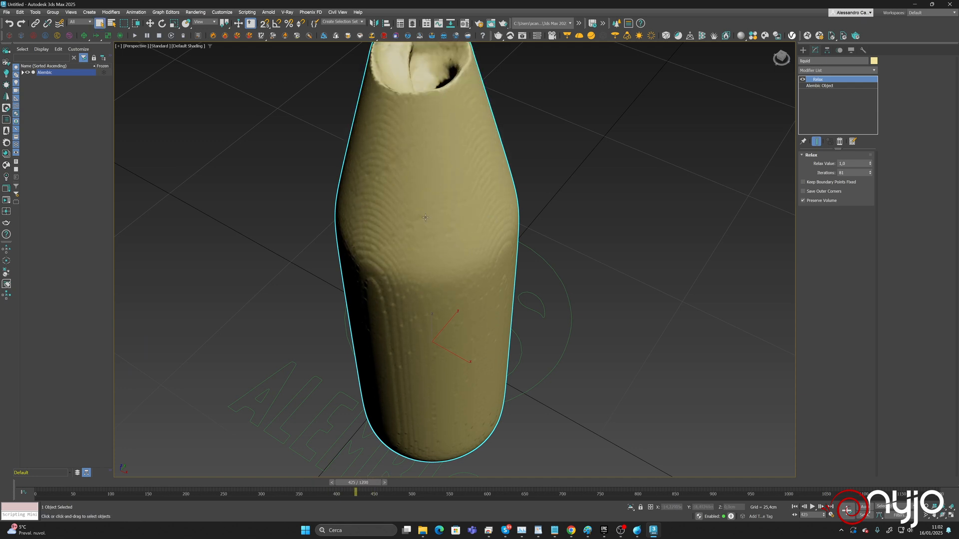
middle_click_drag(425, 218, 430, 297)
left_click_drag(376, 482, 498, 415)
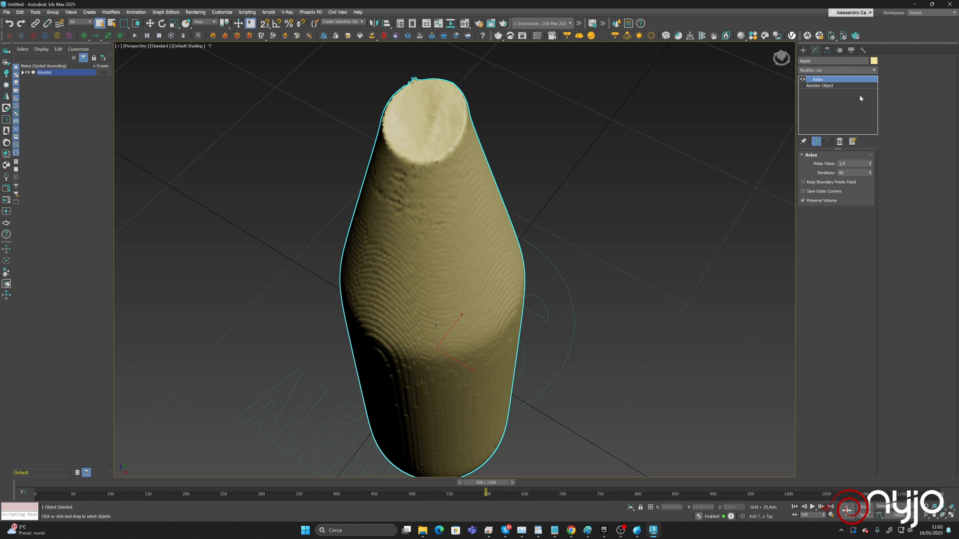
Turn off the liquid's Relax modifier and scrub back to about frame 375 to examine the unrelaxed swirl.
left_click(815, 86)
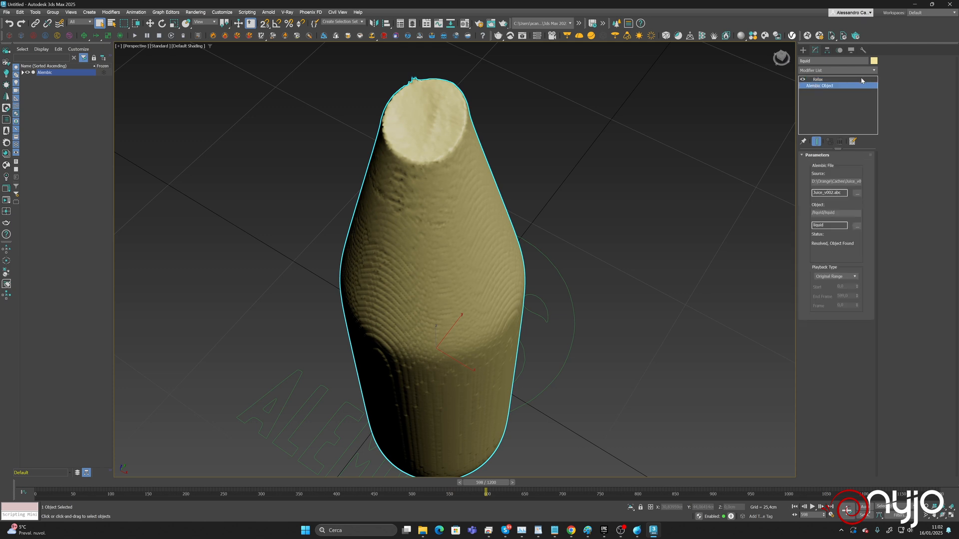
left_click(844, 79)
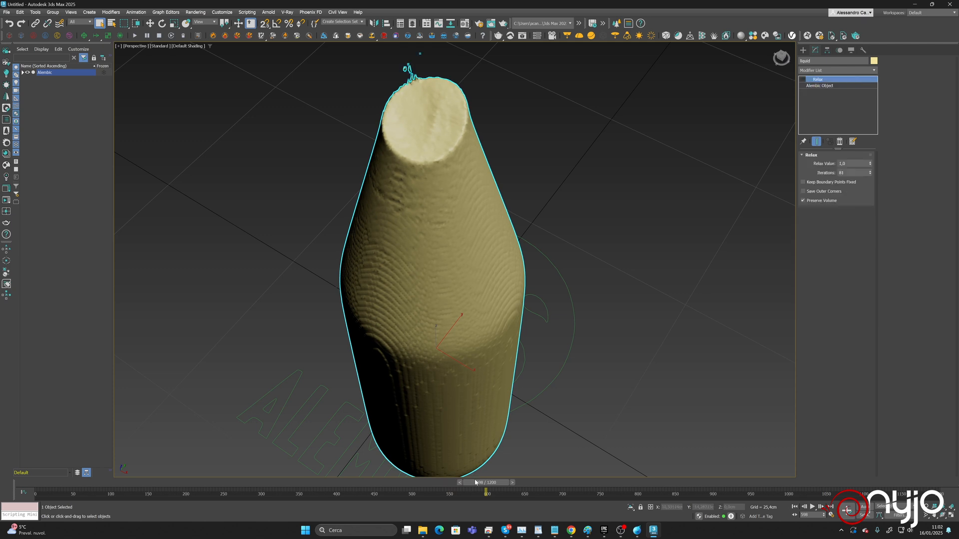
left_click_drag(476, 482, 321, 483)
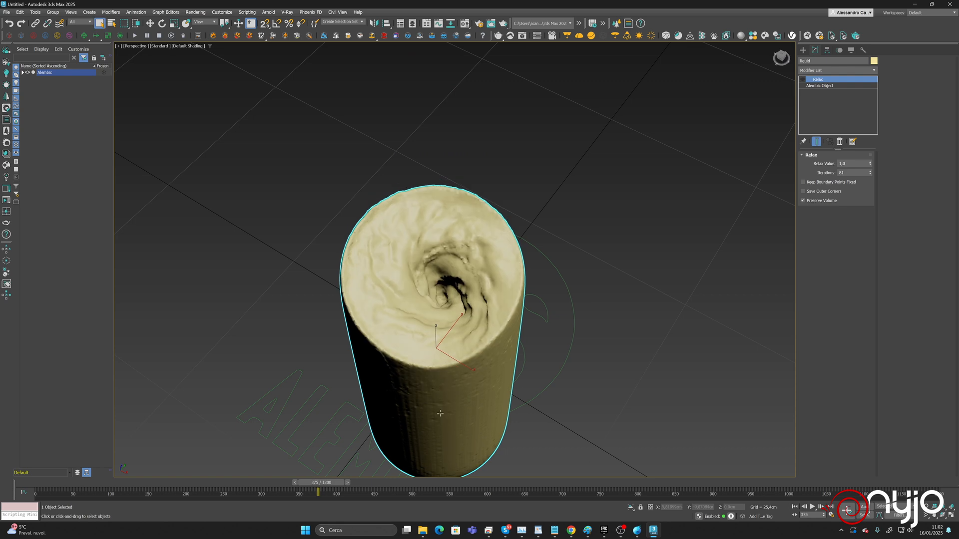
Try a TurboSmooth modifier above the disabled Relax on the liquid mesh, inspect the swirl up close, and delete the modifier.
left_click(872, 70)
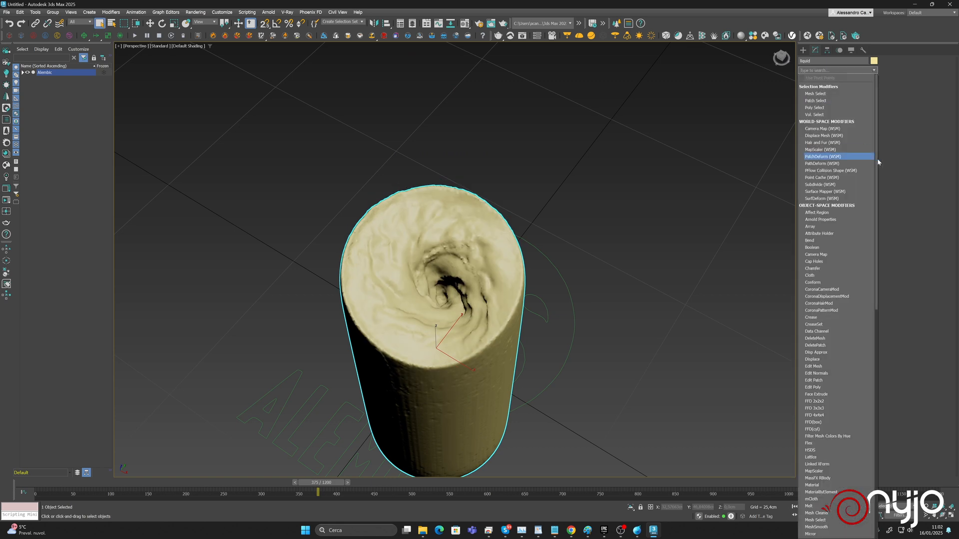
scroll(867, 358, "down", 20)
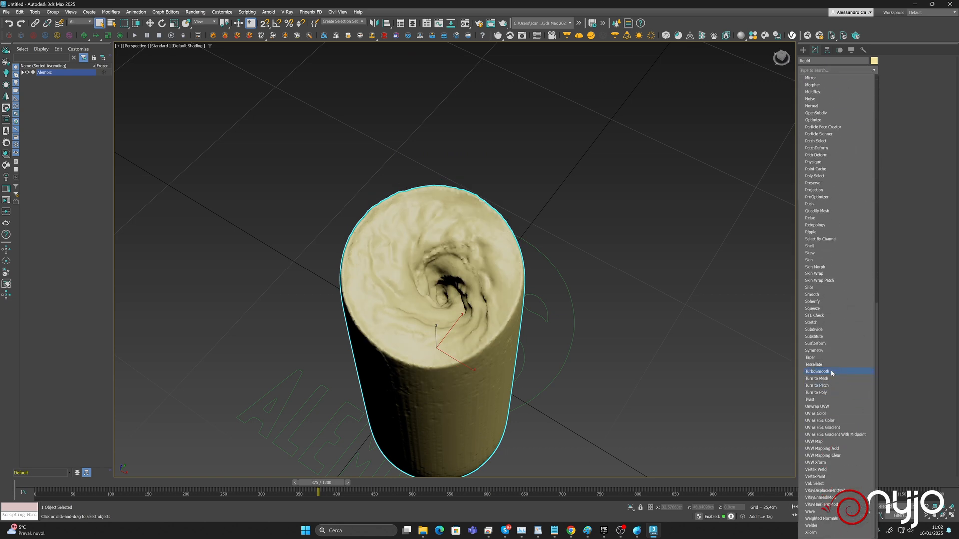
left_click(817, 372)
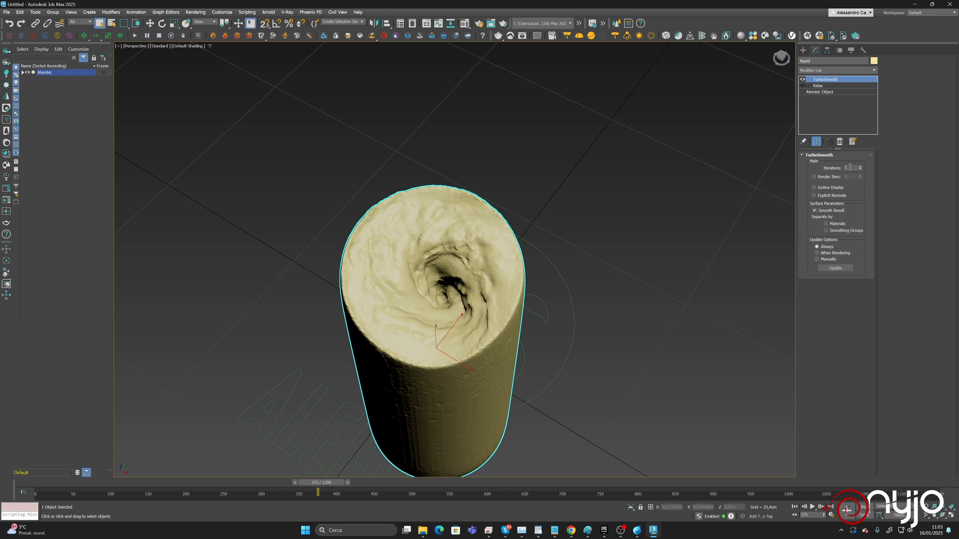
scroll(456, 257, "up", 4)
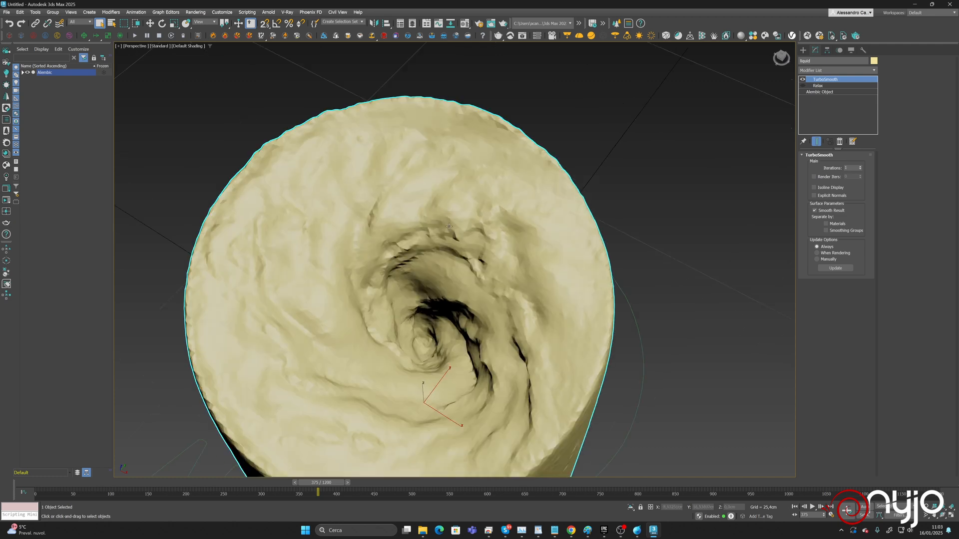
left_click(840, 141)
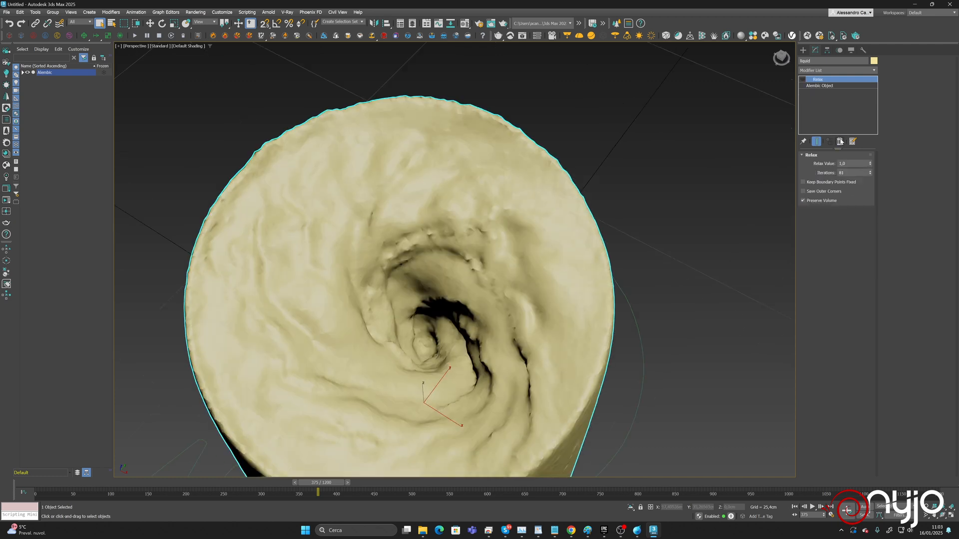
Try an OpenSubdiv modifier on the liquid mesh.
left_click(874, 70)
left_click_drag(878, 119, 877, 265)
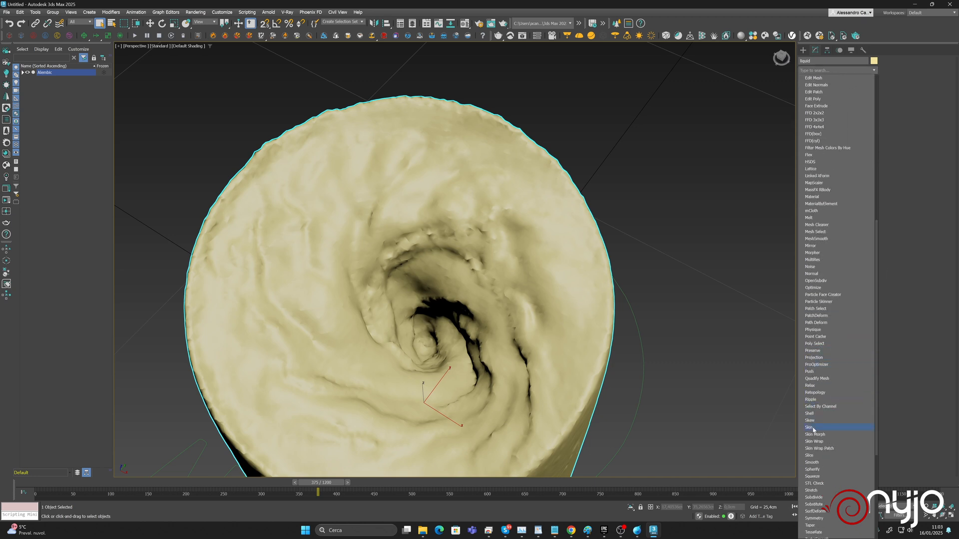
left_click(819, 281)
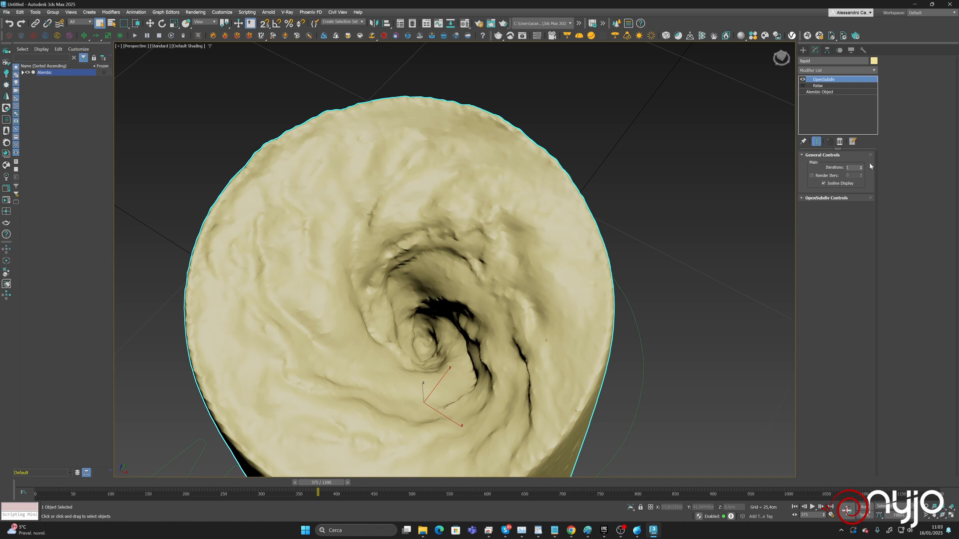
Add a Smooth modifier to the liquid mesh with Auto Smooth enabled and a threshold of 75.
left_click(874, 70)
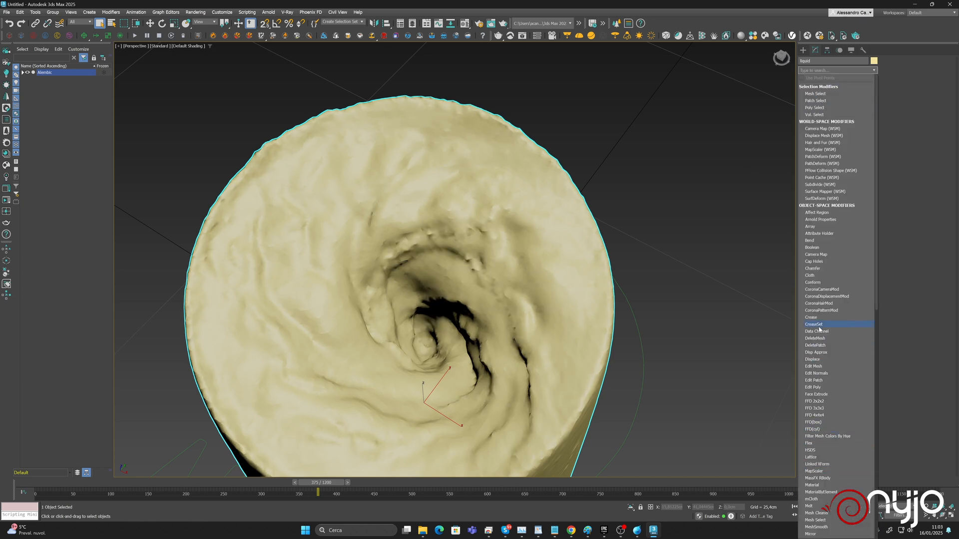
scroll(819, 491, "down", 7)
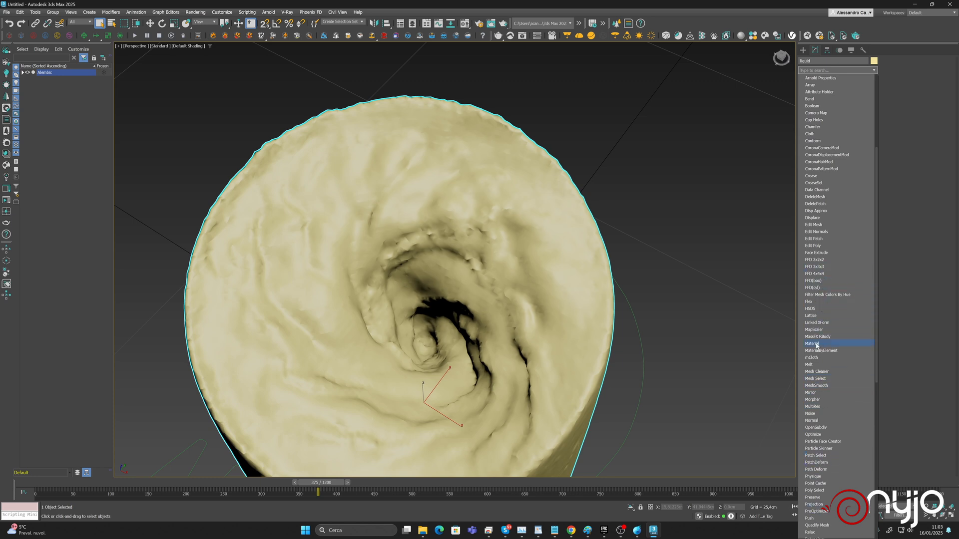
scroll(815, 474, "down", 2)
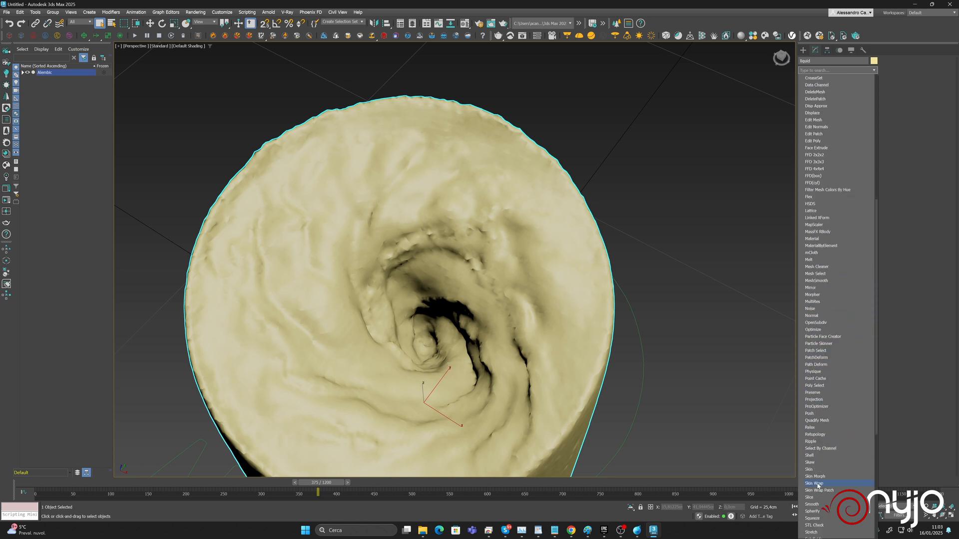
left_click(817, 484)
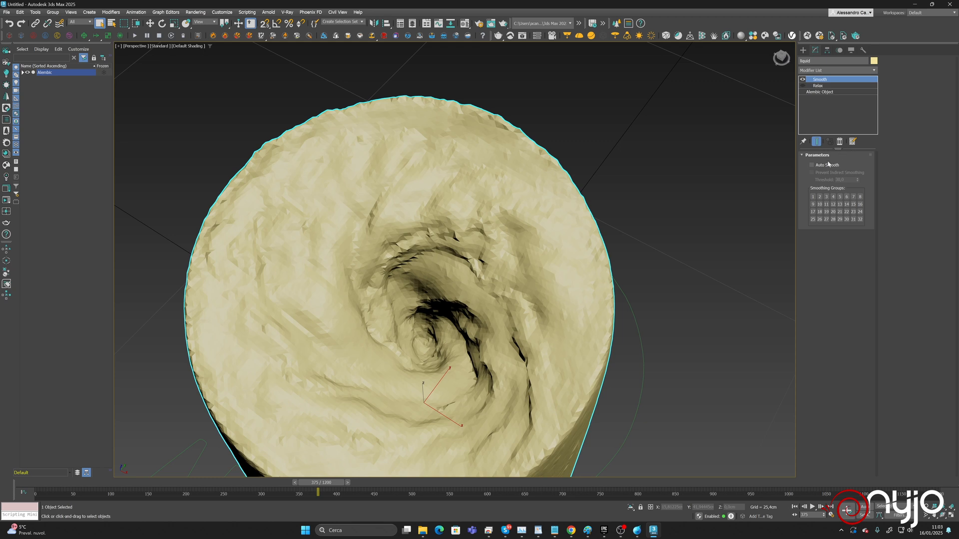
left_click(828, 165)
left_click(851, 180)
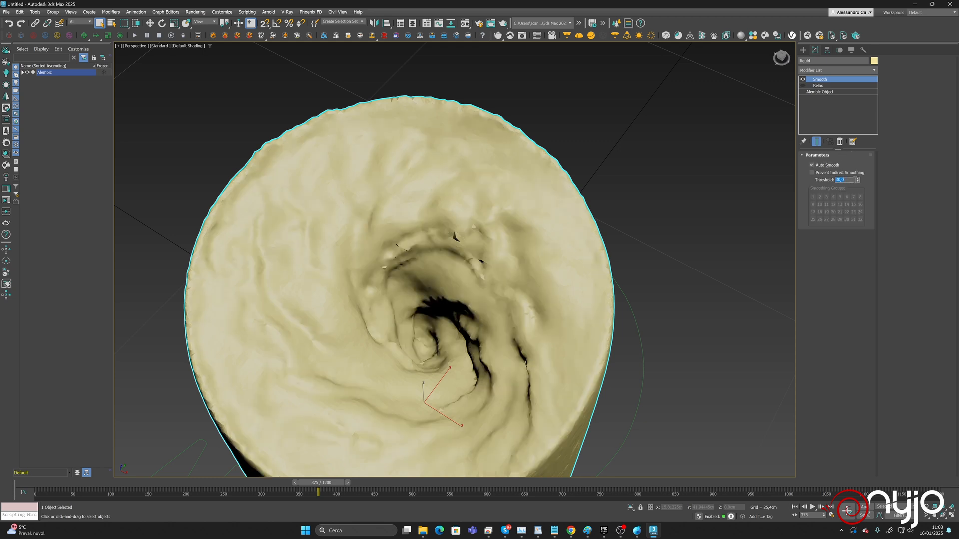
type("65")
key("Return")
Add a TurboSmooth modifier to the liquid mesh and place it directly beneath the Smooth modifier in the stack.
left_click(865, 70)
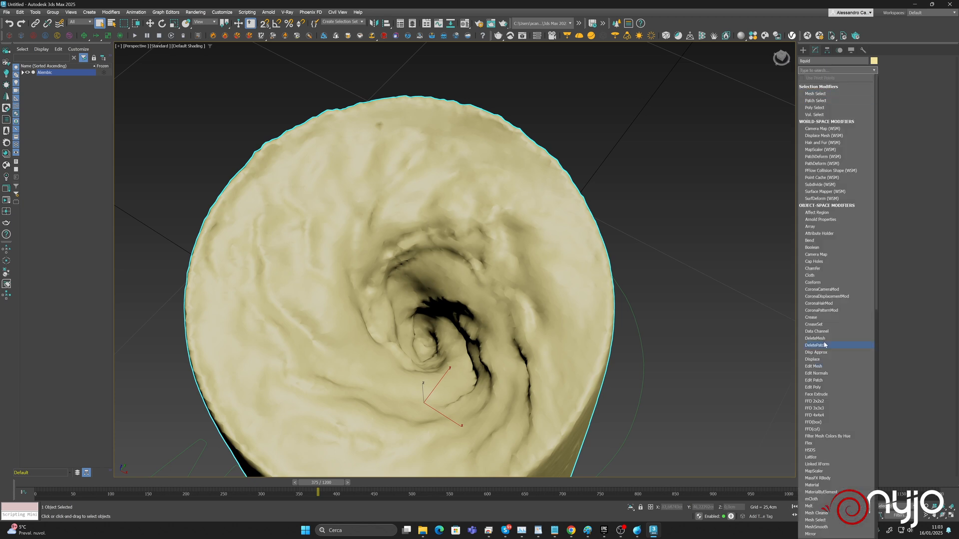
scroll(825, 345, "down", 15)
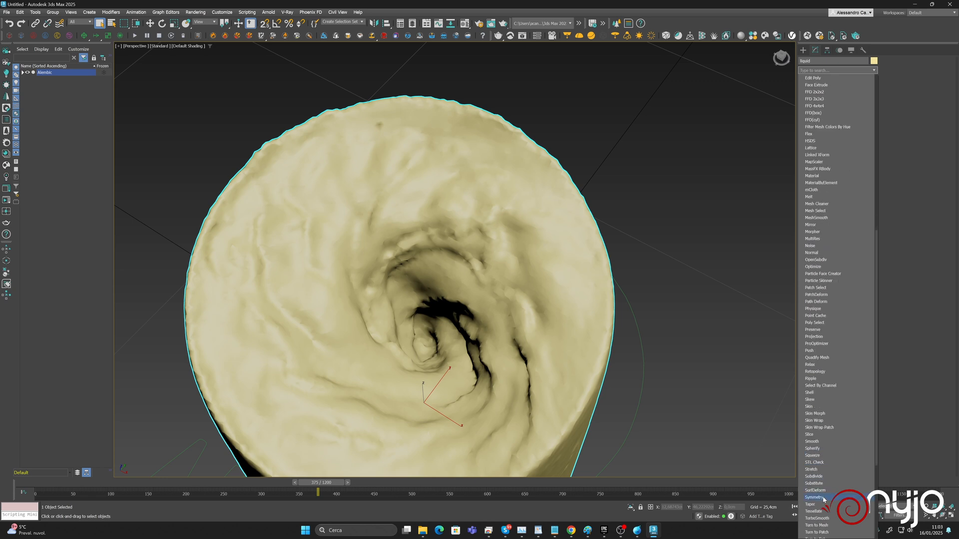
scroll(812, 478, "down", 4)
left_click(819, 434)
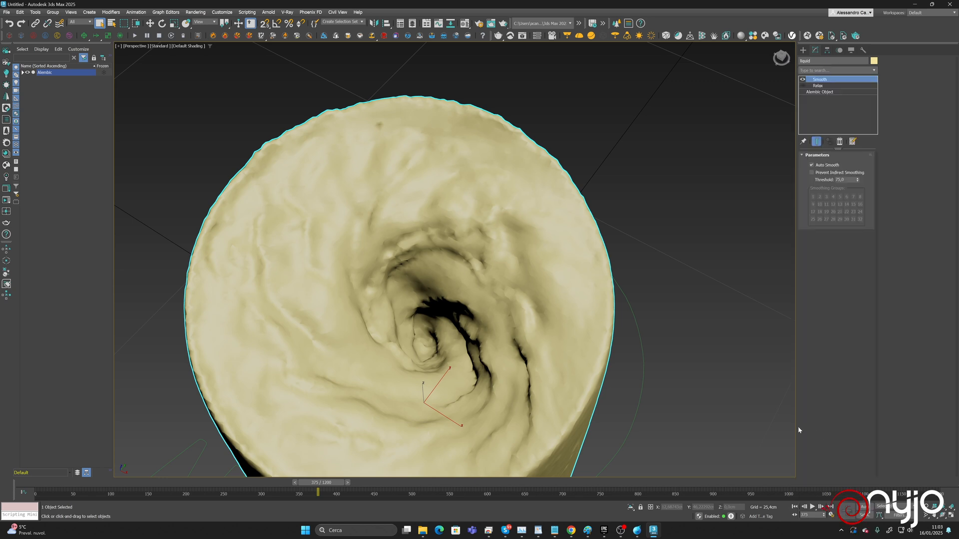
left_click(819, 86)
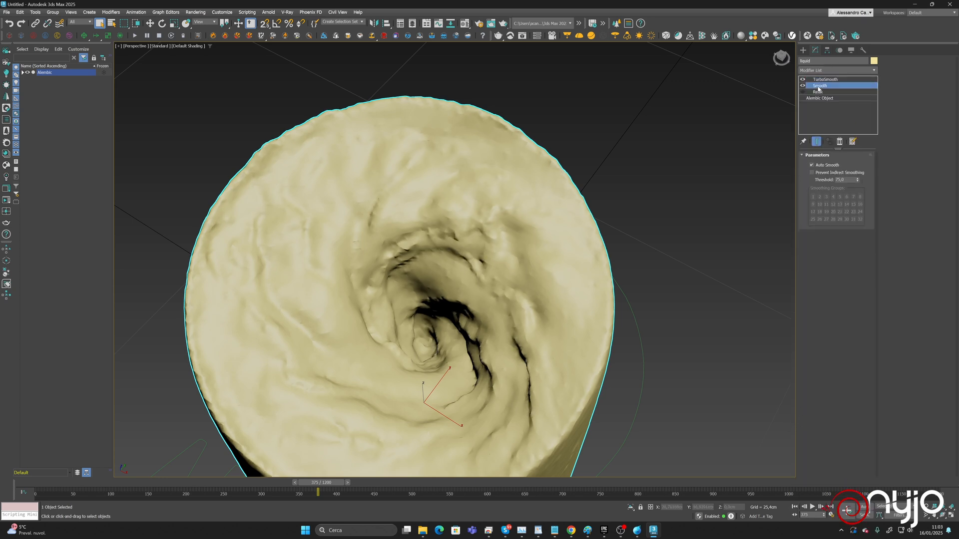
left_click_drag(826, 82, 811, 87)
Toggle the Smooth modifier off and on to compare the swirl, enable Prevent Indirect Smoothing, and adjust the smoothing threshold.
left_click(802, 80)
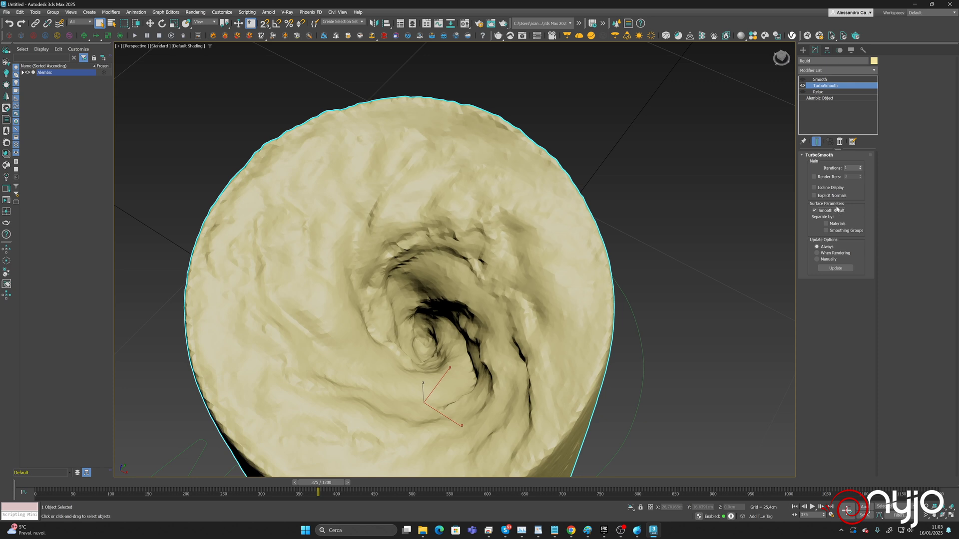
left_click(819, 79)
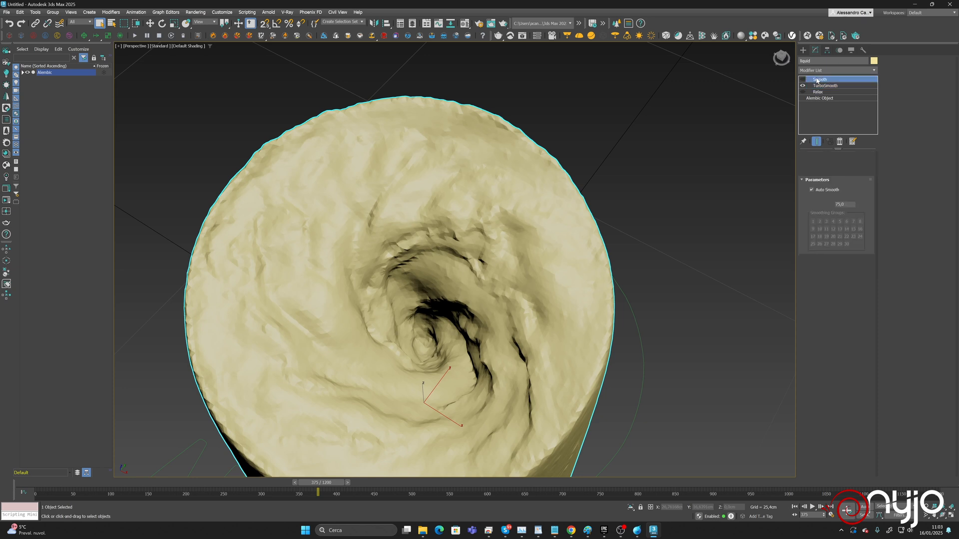
left_click(802, 79)
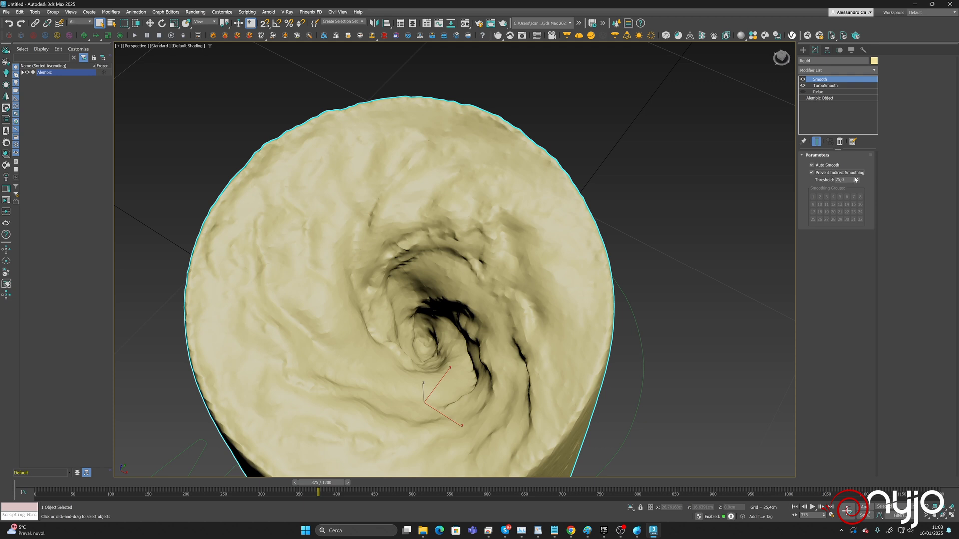
left_click_drag(857, 180, 857, 186)
Move the Relax modifier to the top of the liquid's stack, turn it on, and set its iterations to 25.
left_click(811, 92)
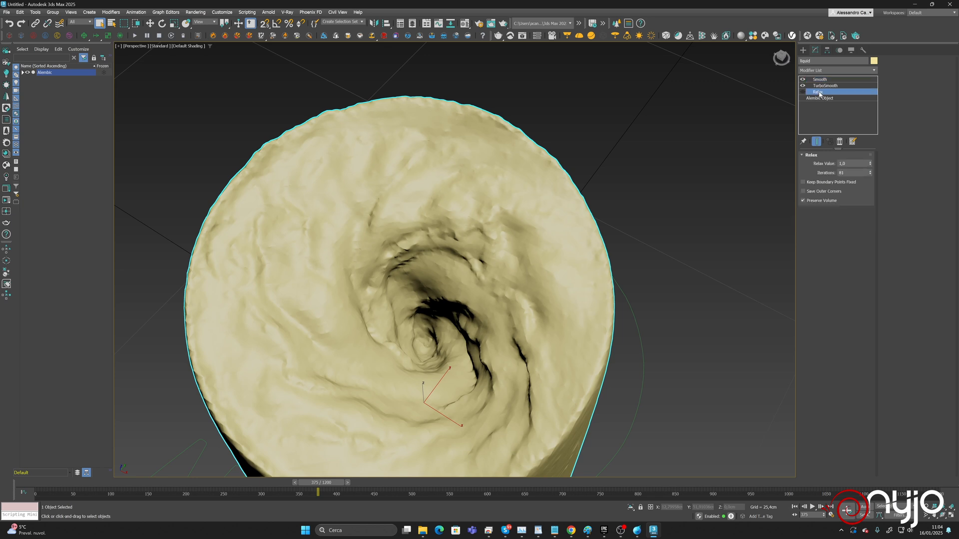
left_click_drag(819, 97, 812, 83)
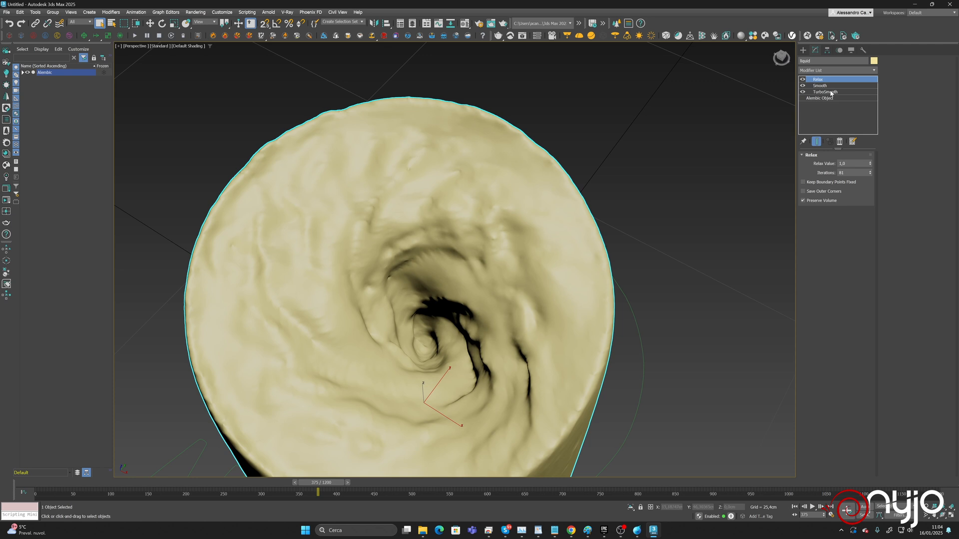
left_click(802, 86)
middle_click_drag(522, 287, 449, 325, "alt")
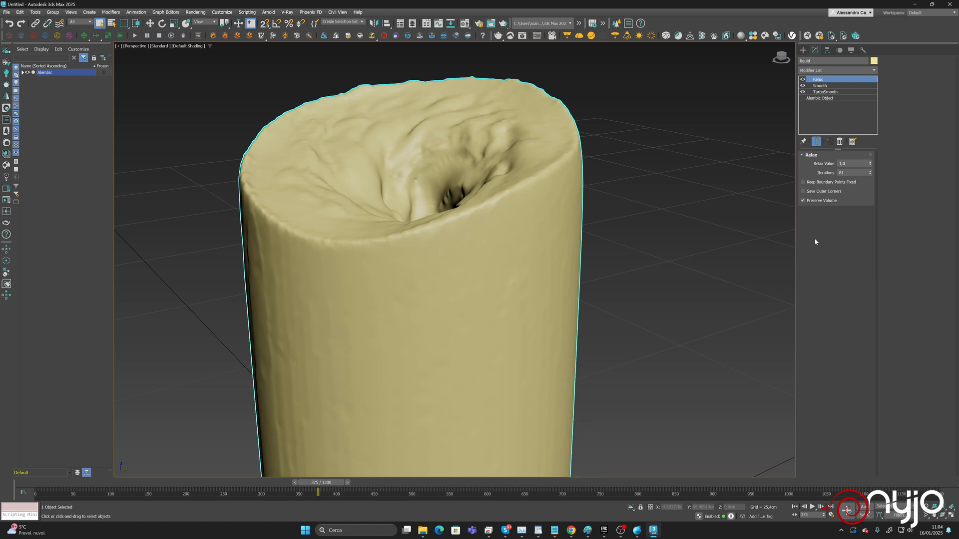
double_click(849, 172)
key("Return")
Scrub the smoothed liquid to about frames 440, 578 and 668 and examine its walls and the bottle neck.
middle_click_drag(434, 215, 482, 299)
scroll(474, 297, "down", 4)
left_click_drag(331, 483, 382, 482)
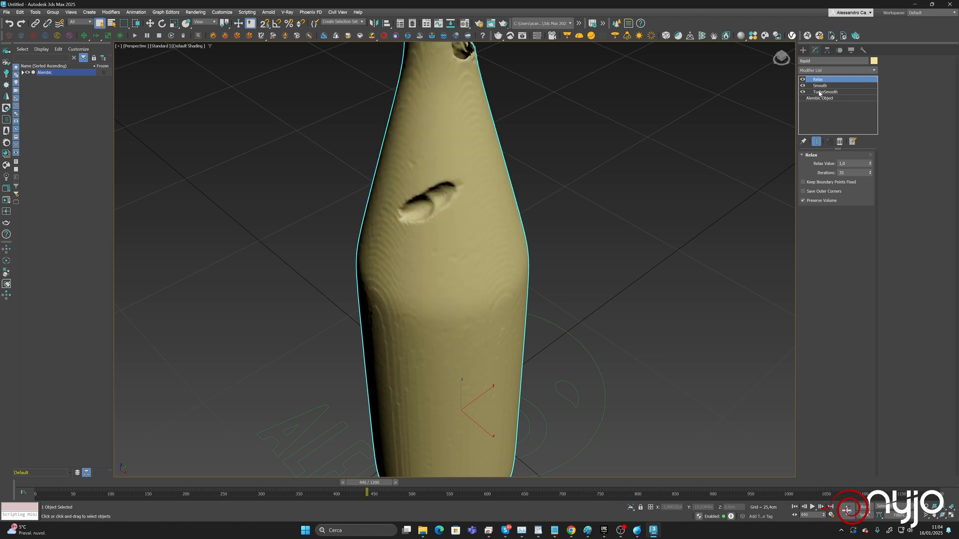
middle_click_drag(500, 121, 410, 241)
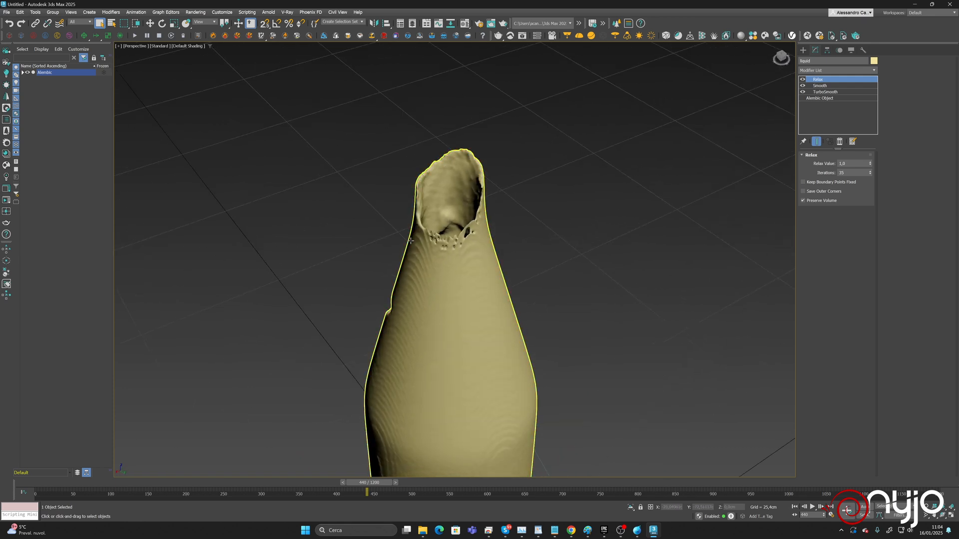
scroll(464, 258, "down", 4)
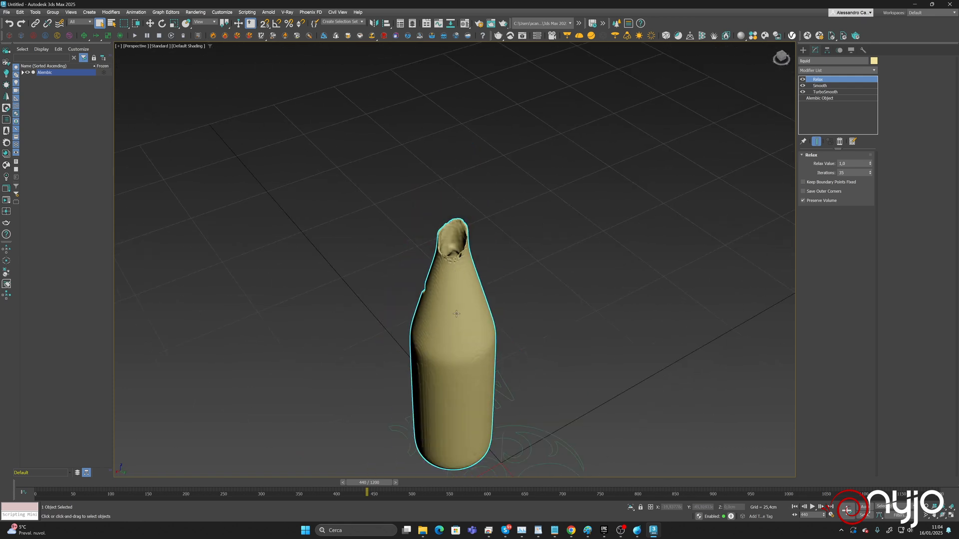
middle_click_drag(456, 314, 448, 422, "alt")
left_click(471, 481)
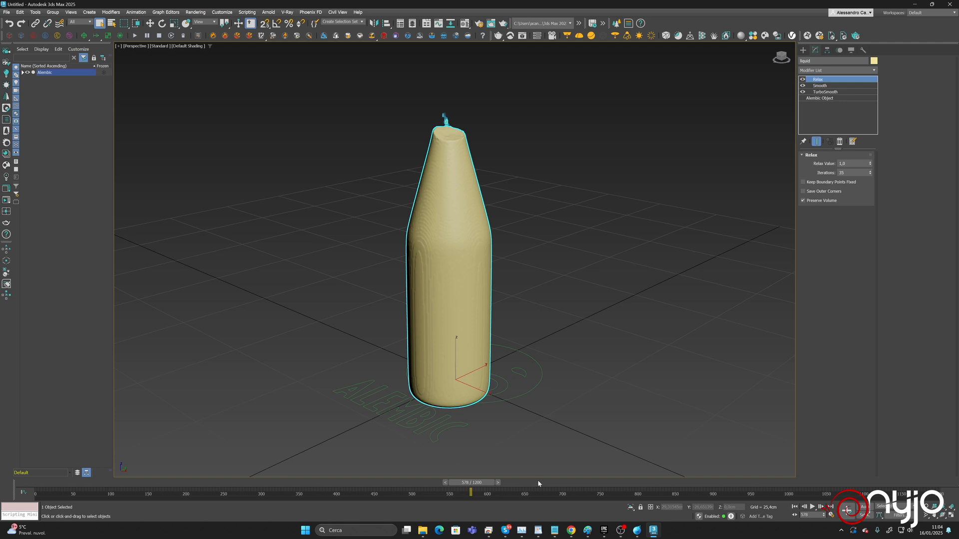
left_click(537, 481)
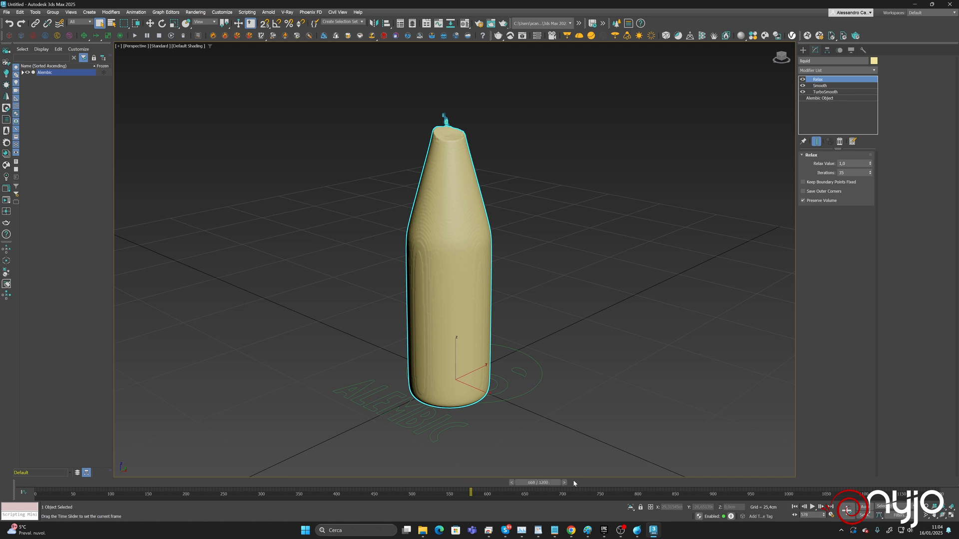
Save the scene as ORANGE_Setup_v001 in the Scenes folder of the Orange project on the CACHE (D:) drive.
left_click(6, 13)
left_click(30, 83)
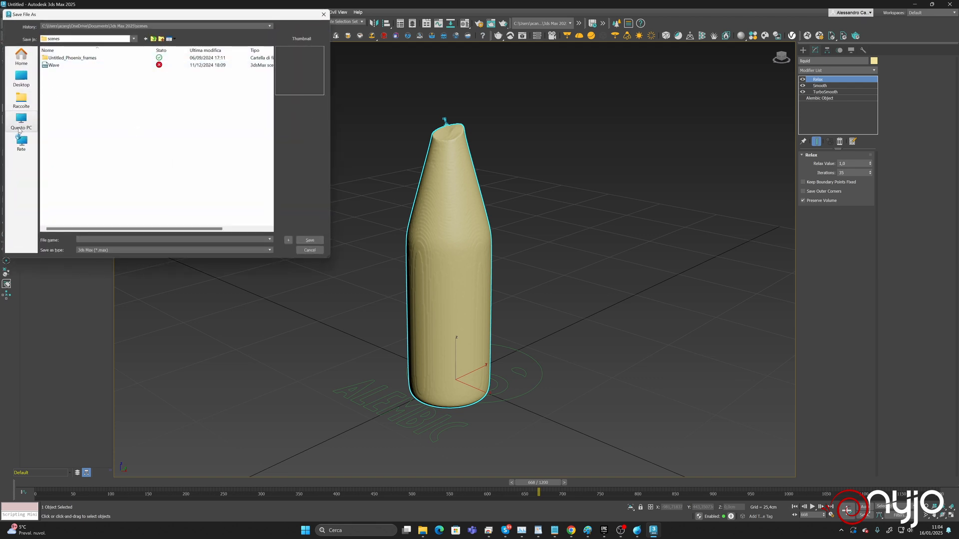
left_click(20, 122)
double_click(175, 64)
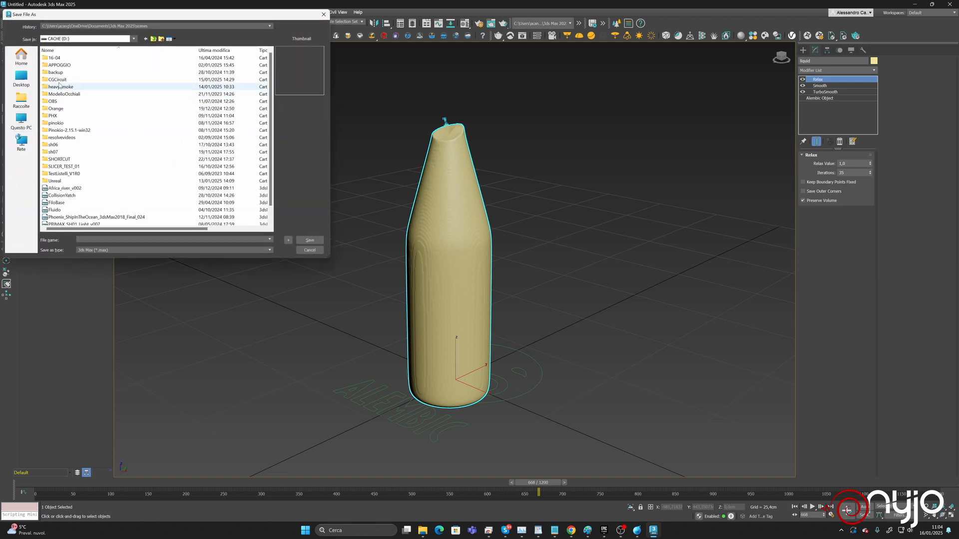
double_click(56, 108)
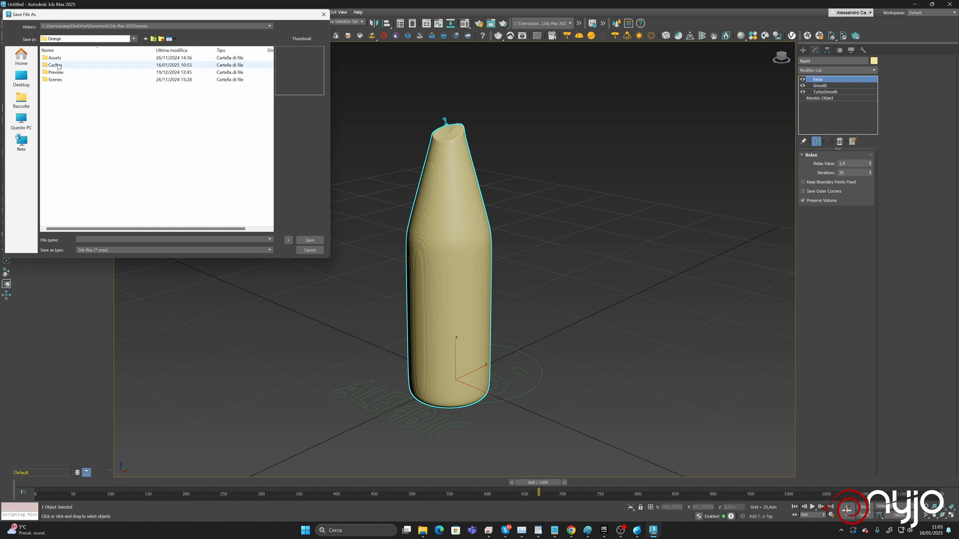
double_click(55, 79)
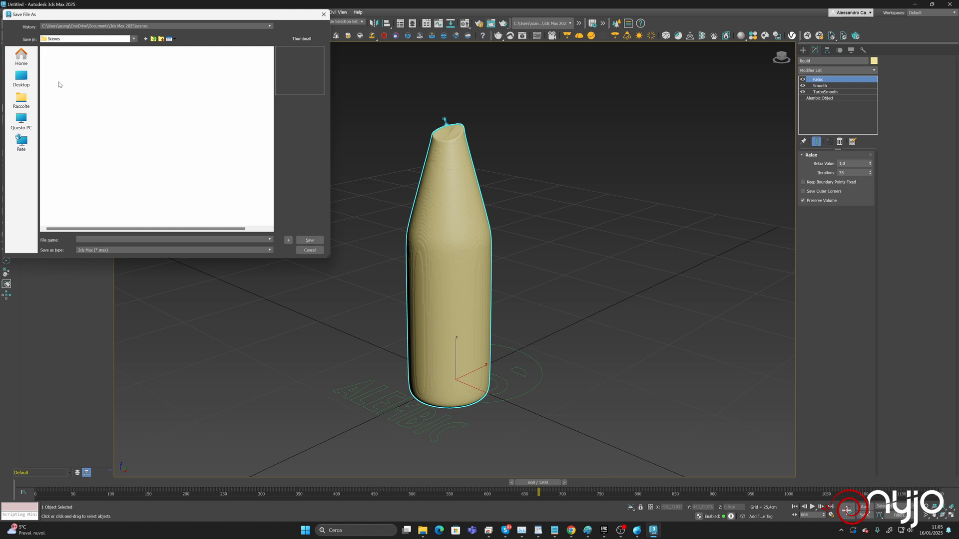
left_click(114, 240)
type("ORANGE")
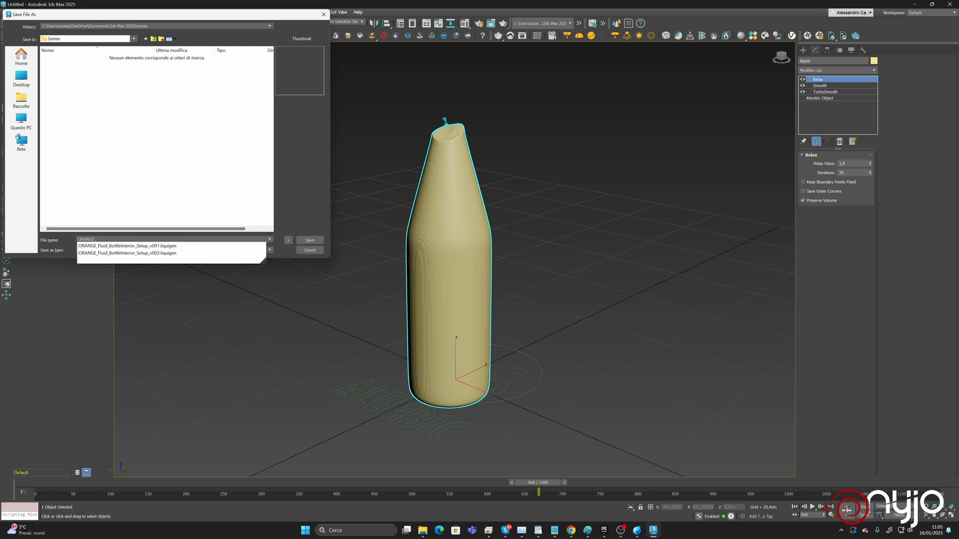
type("_Setup_v001")
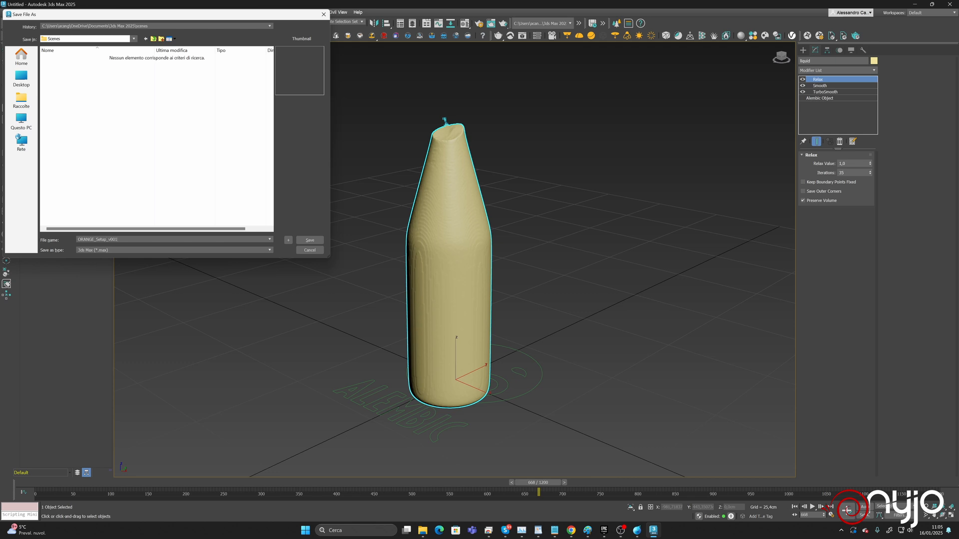
key("Return")
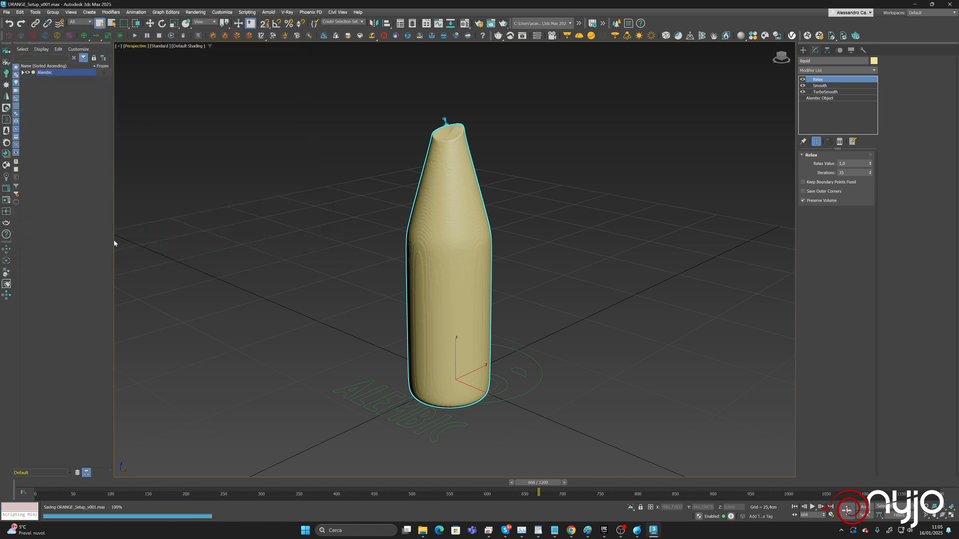
Switch to LiquiGen and reset the juice simulation to its start.
left_click(636, 529)
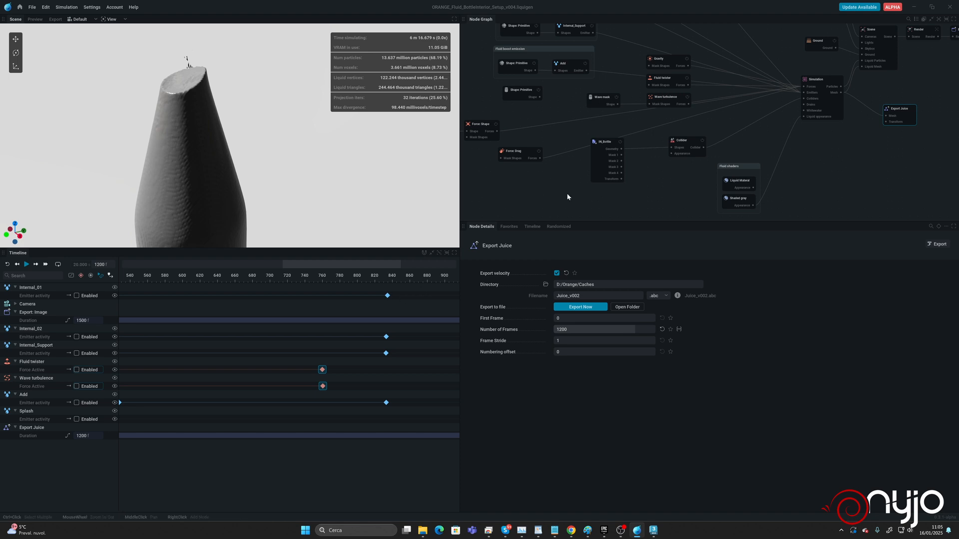
middle_click_drag(567, 181, 668, 208)
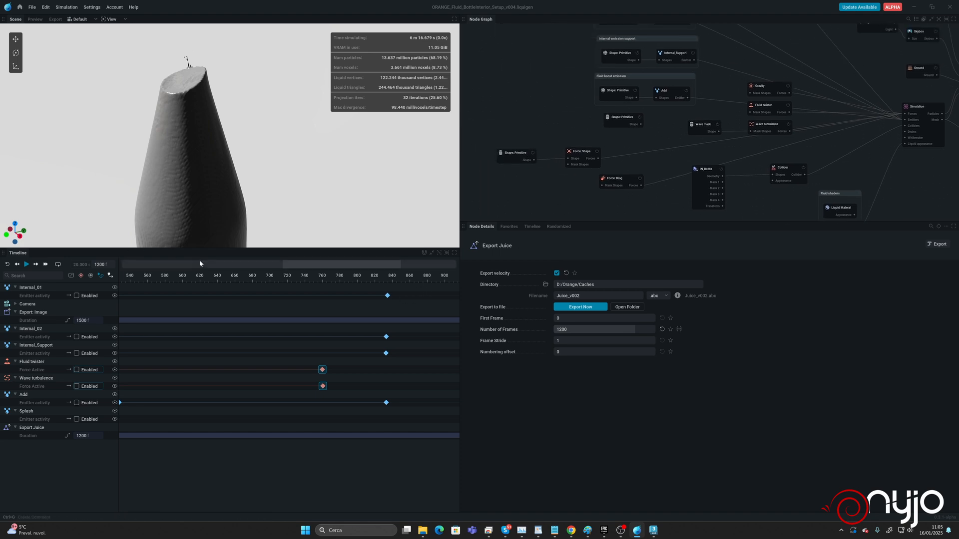
key("r")
left_click(31, 7)
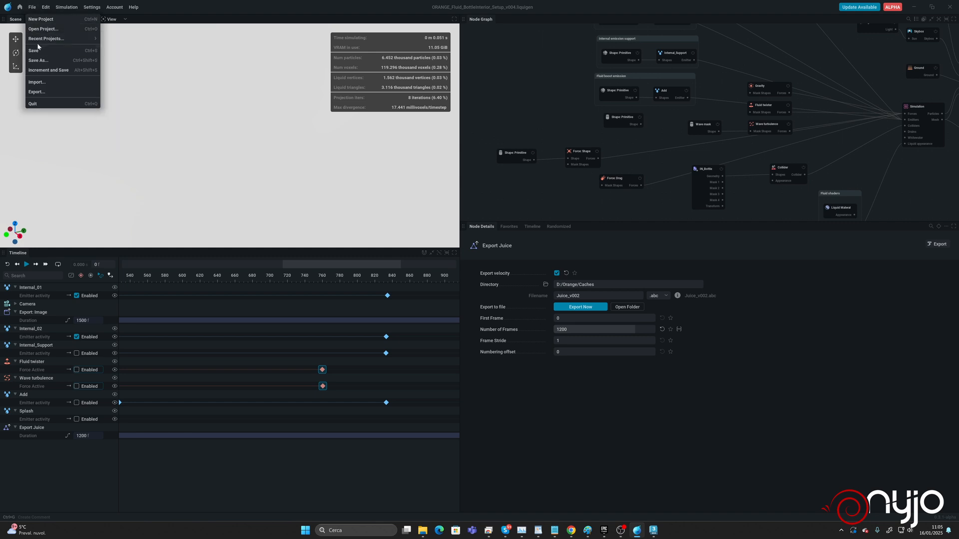
Disable the Internal_01, Internal_02, Internal_Support and Add emitters, and enable the Splash emitter.
middle_click_drag(598, 98, 571, 161)
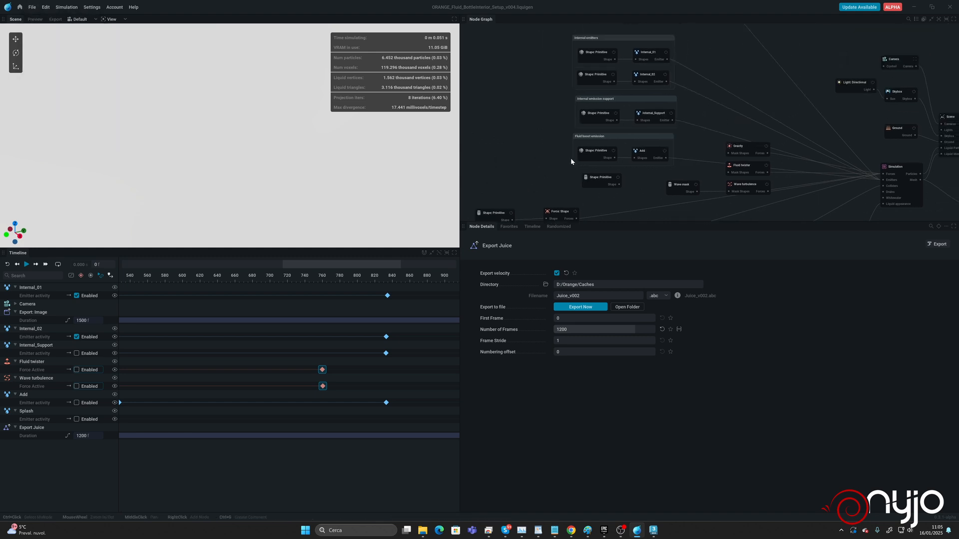
left_click(665, 151)
left_click(671, 113)
left_click(665, 74)
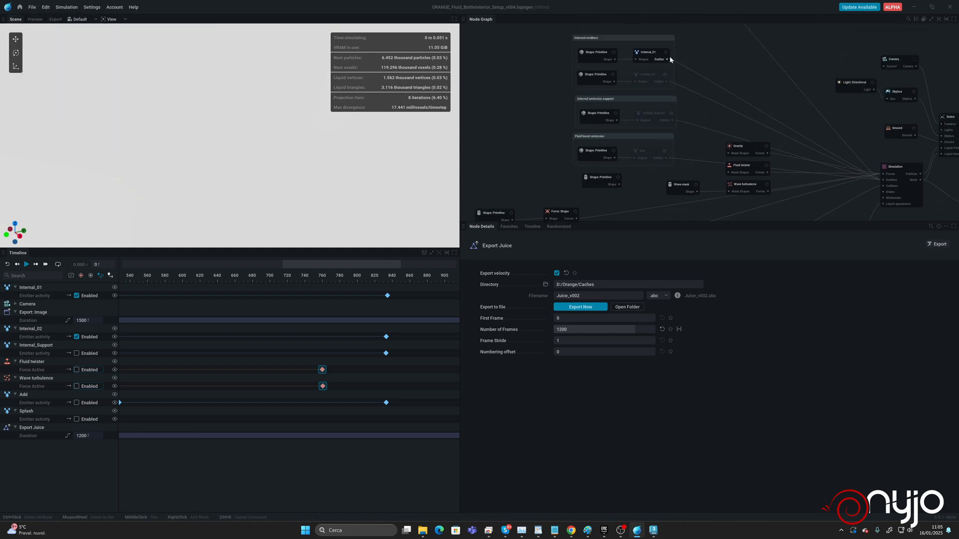
left_click(667, 54)
middle_click_drag(738, 94, 717, 203)
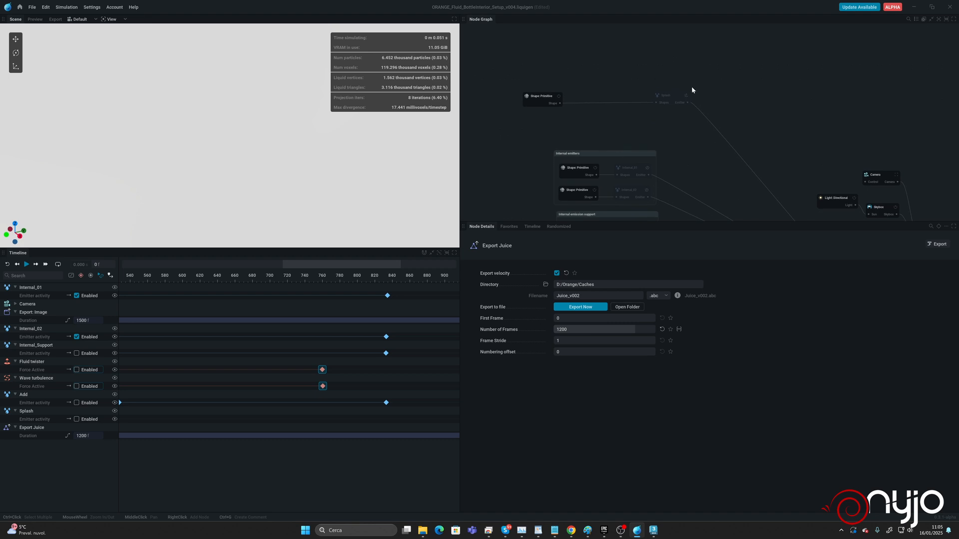
left_click(687, 98)
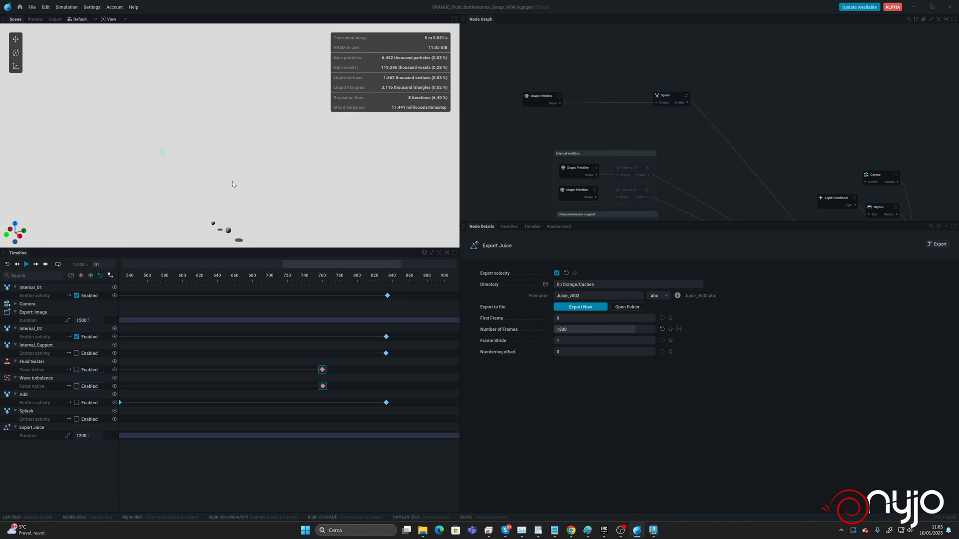
View the scene through Camera 1, enlarge the viewport, and run the splash simulation to about frame 271.
left_click(80, 19)
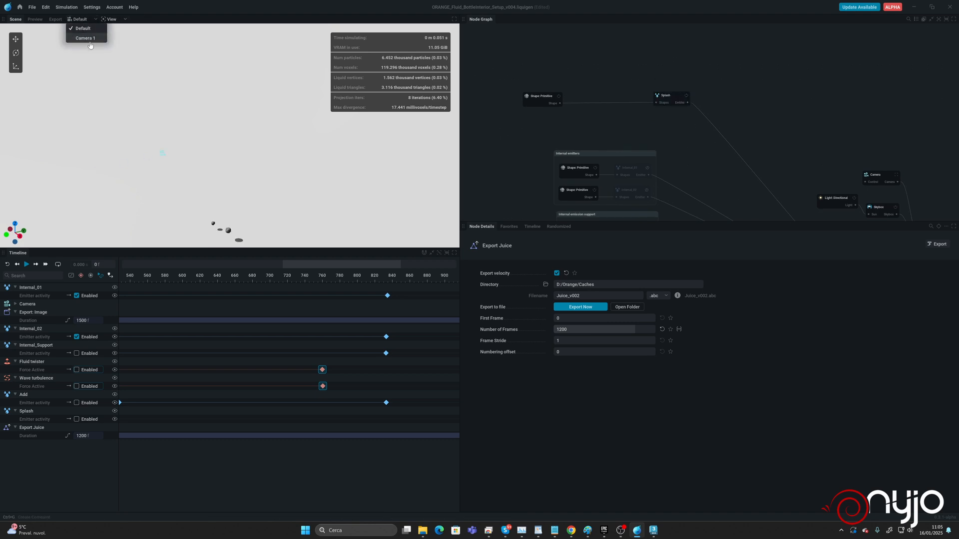
left_click(82, 36)
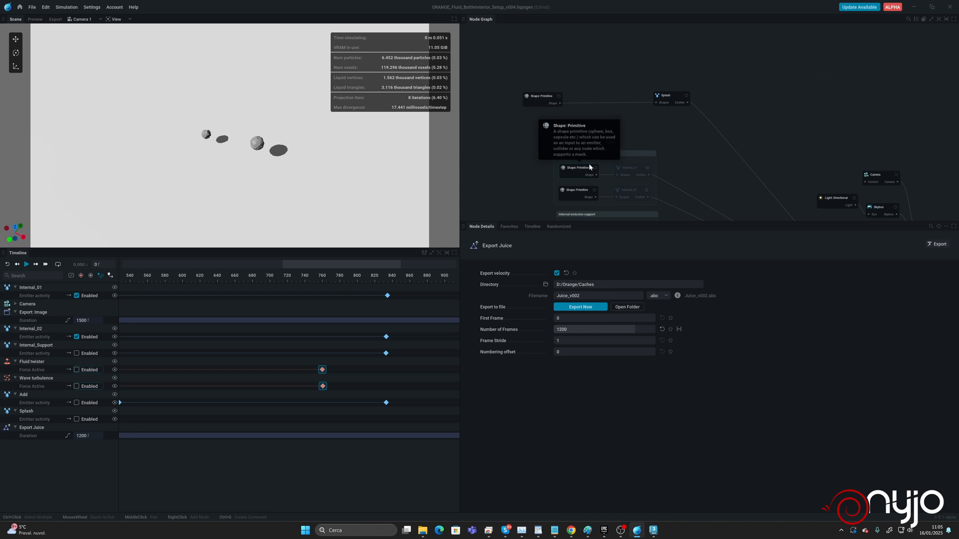
key("r")
left_click_drag(337, 248, 336, 312)
key("space")
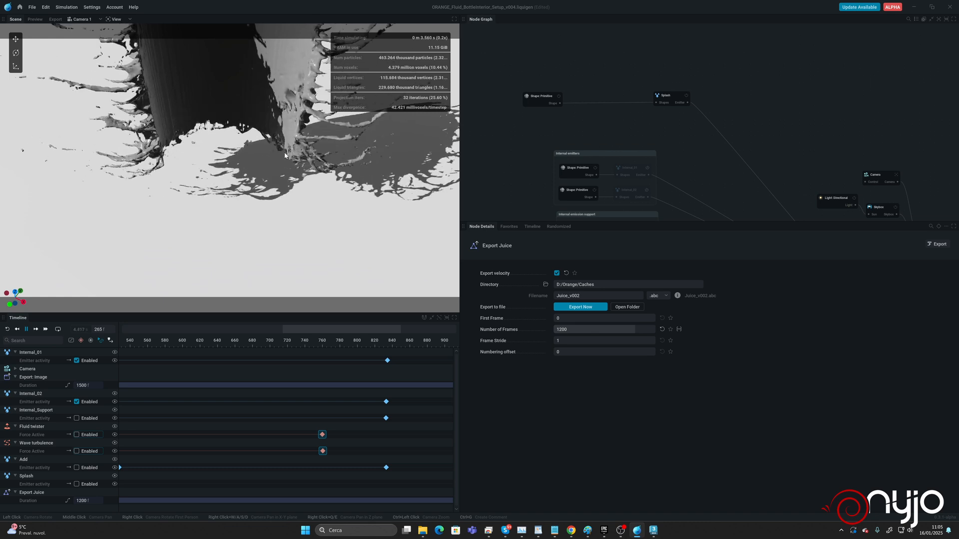
key("space")
Return to the Default camera and run the splash simulation on to about frame 305.
left_click(83, 19)
left_click(95, 37)
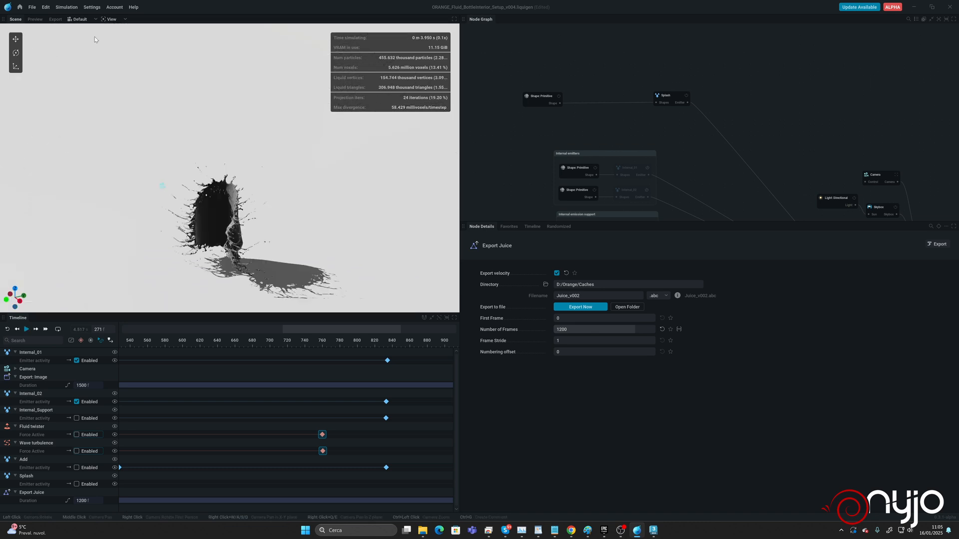
left_click_drag(222, 229, 231, 199)
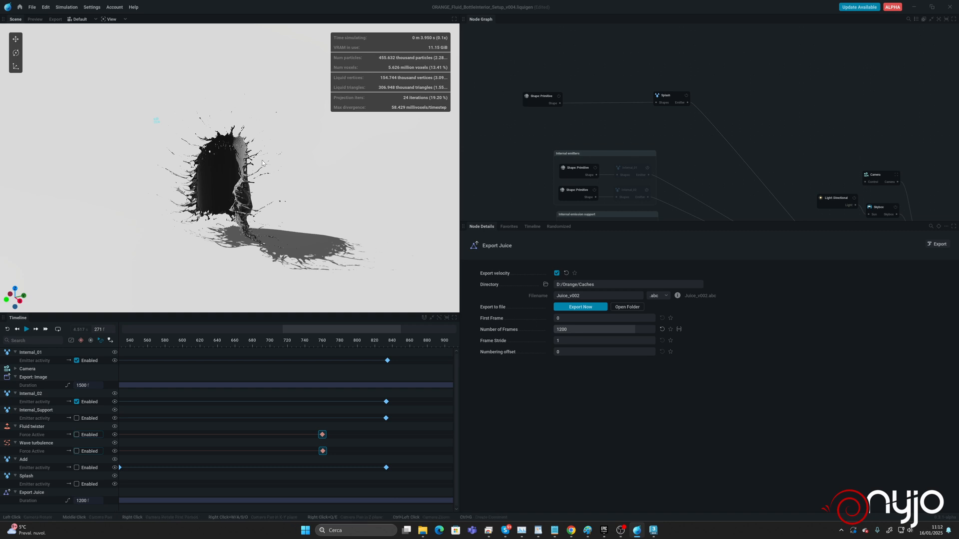
key("space")
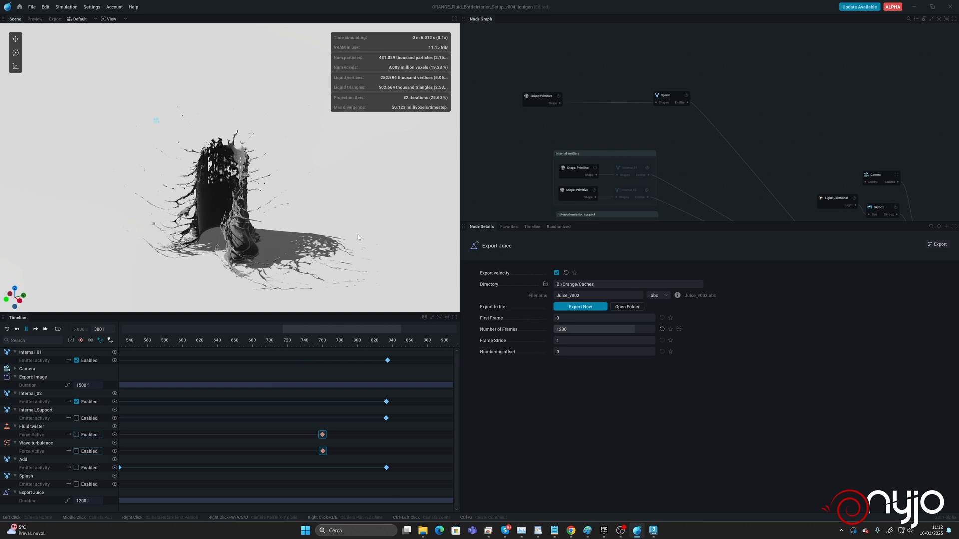
key("space")
Disable the Gravity force acting on the splash simulation.
middle_click_drag(508, 170, 574, 57)
middle_click_drag(561, 93, 525, 66)
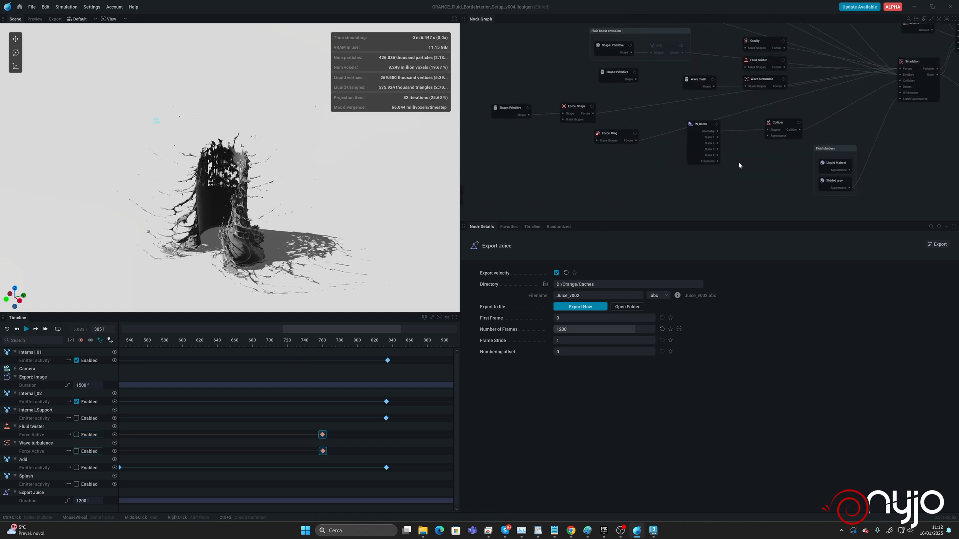
middle_click_drag(762, 114, 736, 183)
left_click(759, 110)
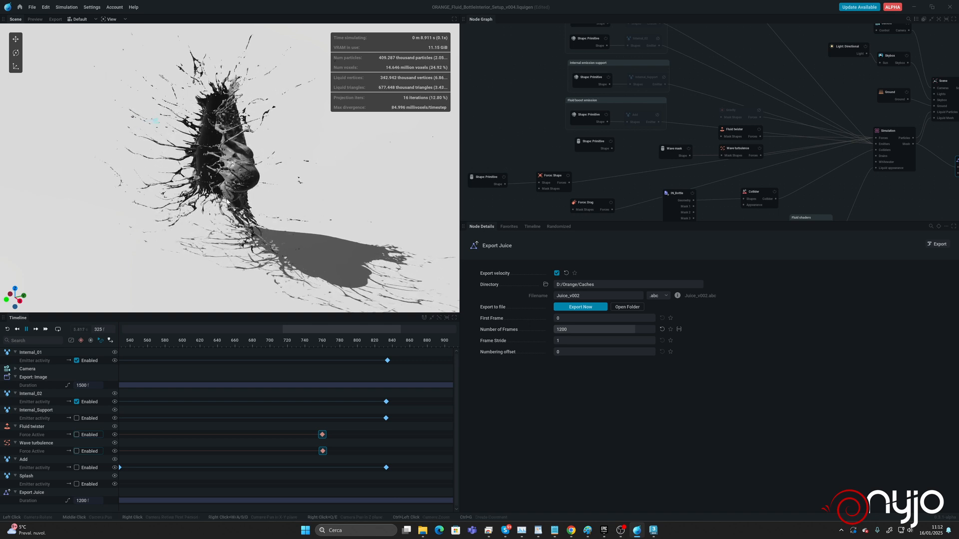
Run the gravity-free splash on to about frame 377 and examine its shape from the side.
key("space")
mouse_move(223, 207)
left_mouse_down()
mouse_move(267, 200)
mouse_move(236, 220)
mouse_move(192, 216)
mouse_move(177, 203)
mouse_move(207, 194)
mouse_move(240, 205)
left_mouse_up()
key("space")
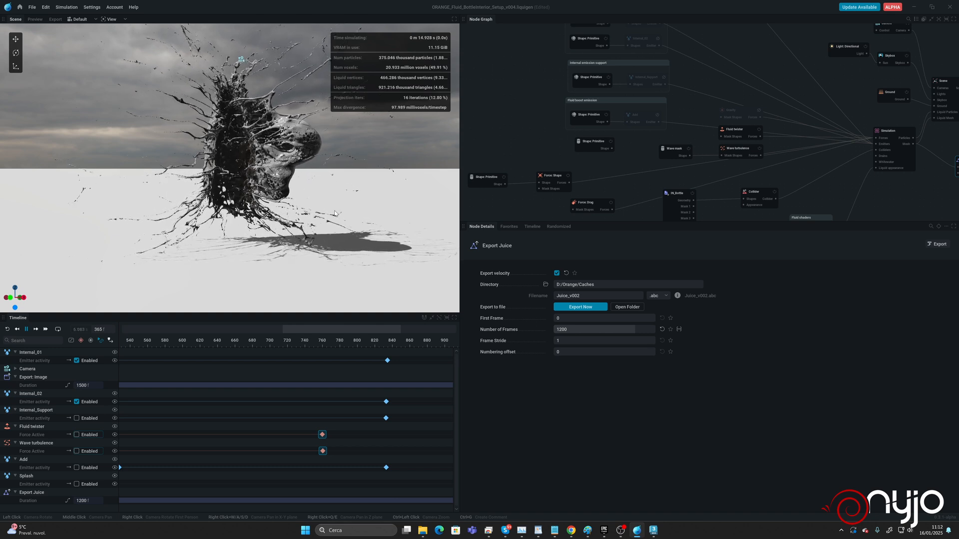
key("space")
left_click_drag(334, 211, 314, 218)
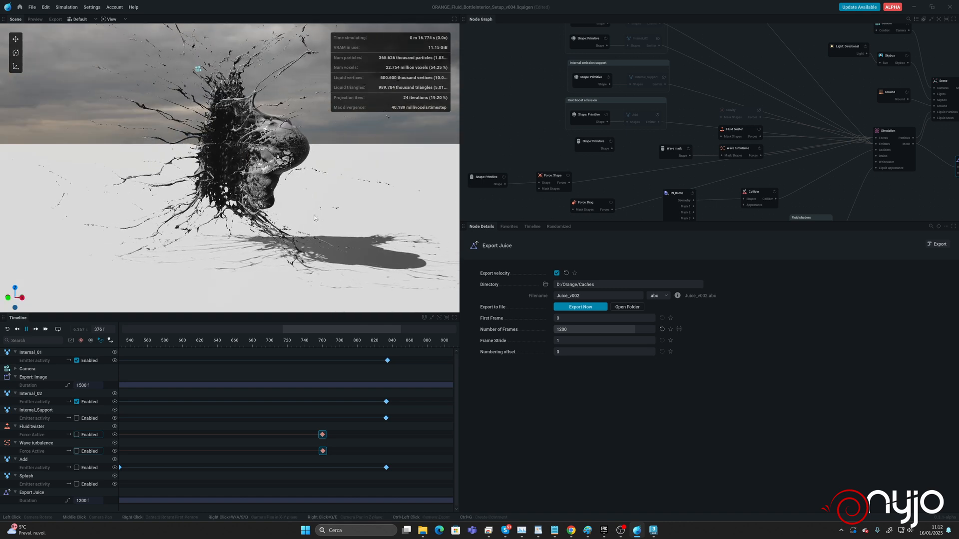
Set the simulation's sub-steps to 2 and run the splash again to about frame 354.
left_click(889, 133)
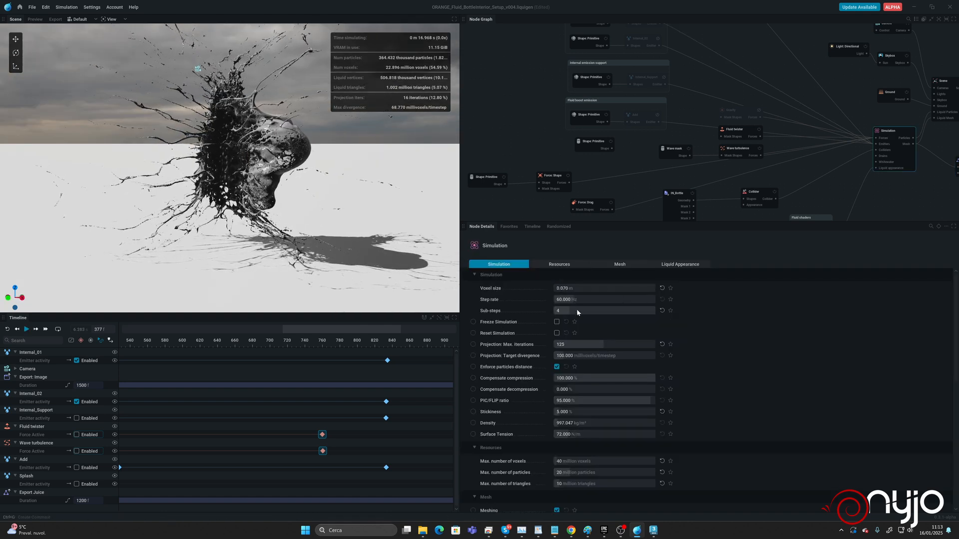
left_click(583, 311)
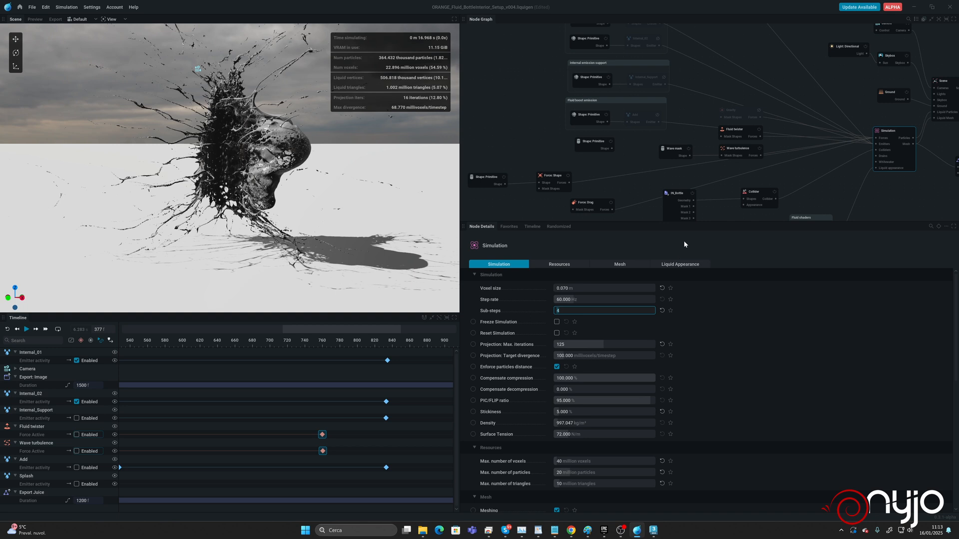
type("2")
key("Return")
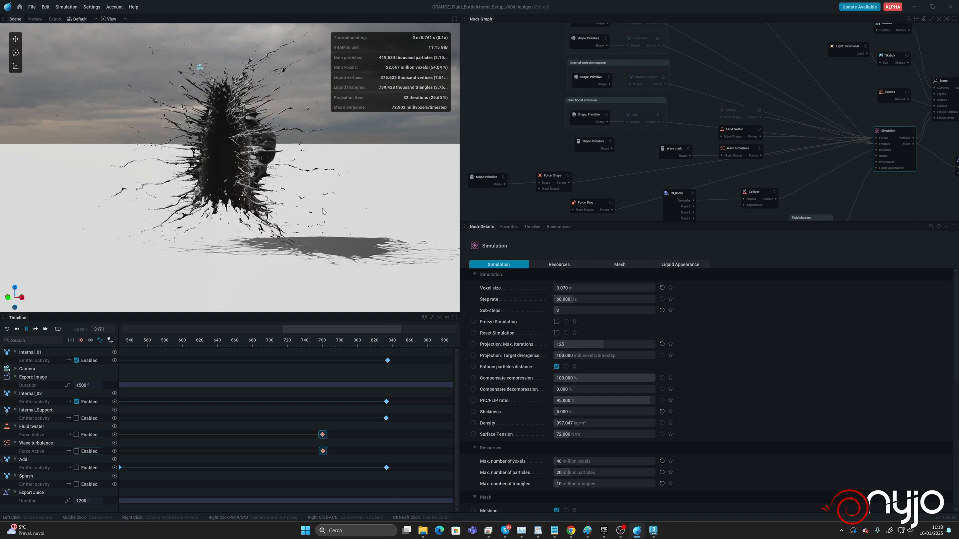
left_click_drag(322, 210, 282, 206)
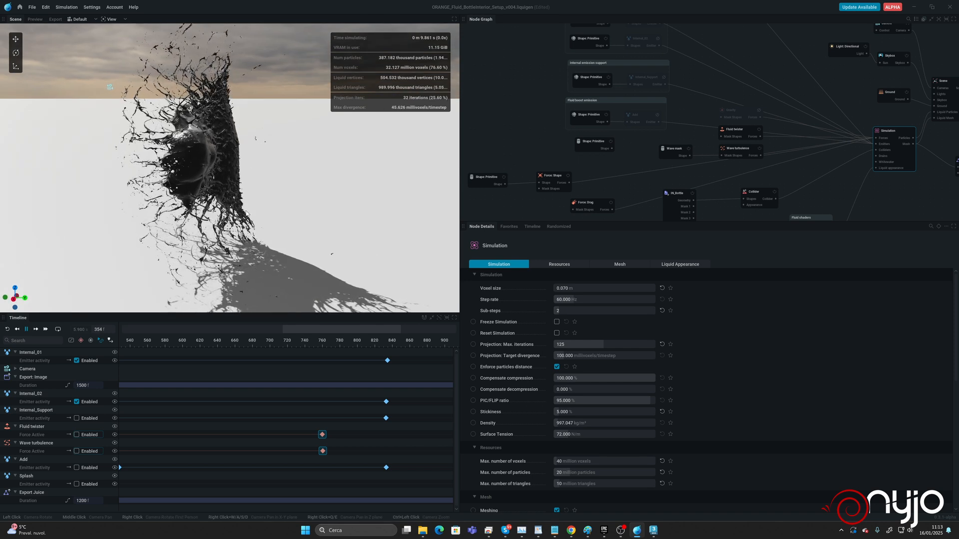
left_click_drag(282, 205, 275, 183)
Disable the Fluid twister and Wave turbulence forces and run the splash to about frame 325.
left_click(759, 129)
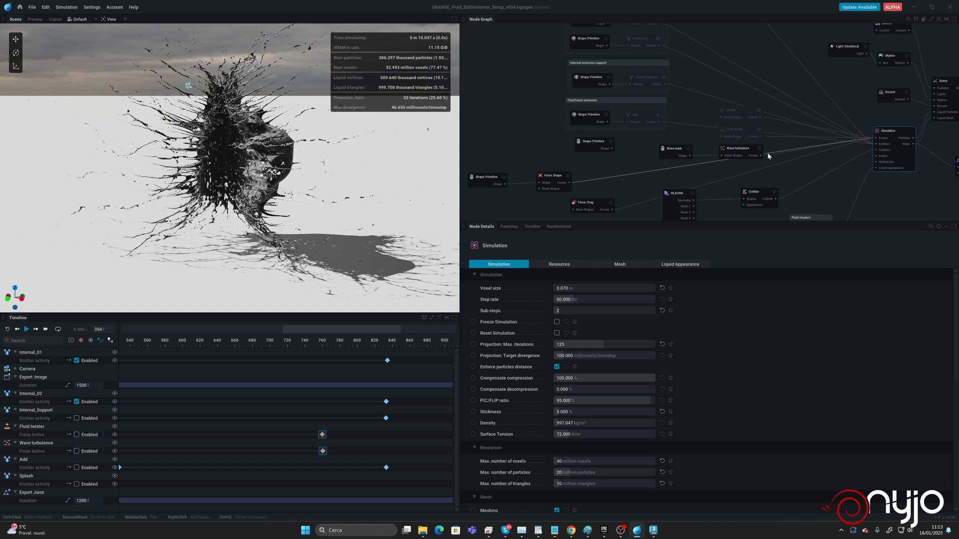
left_click(759, 149)
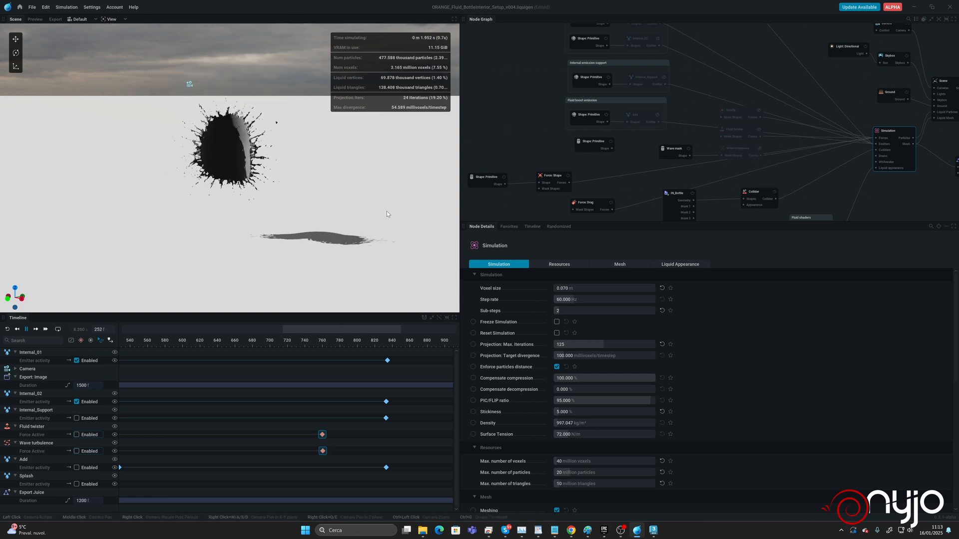
key("space")
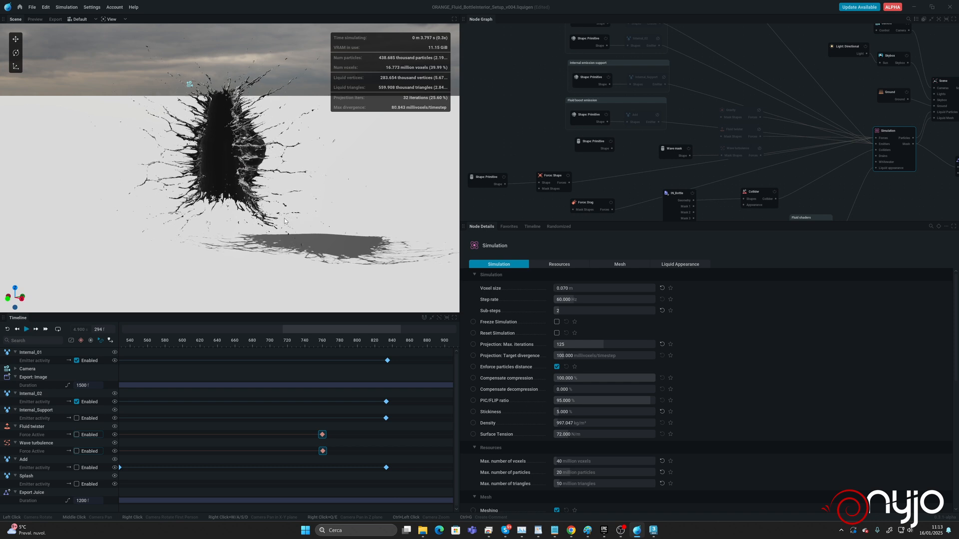
left_click_drag(326, 219, 289, 249)
key("space")
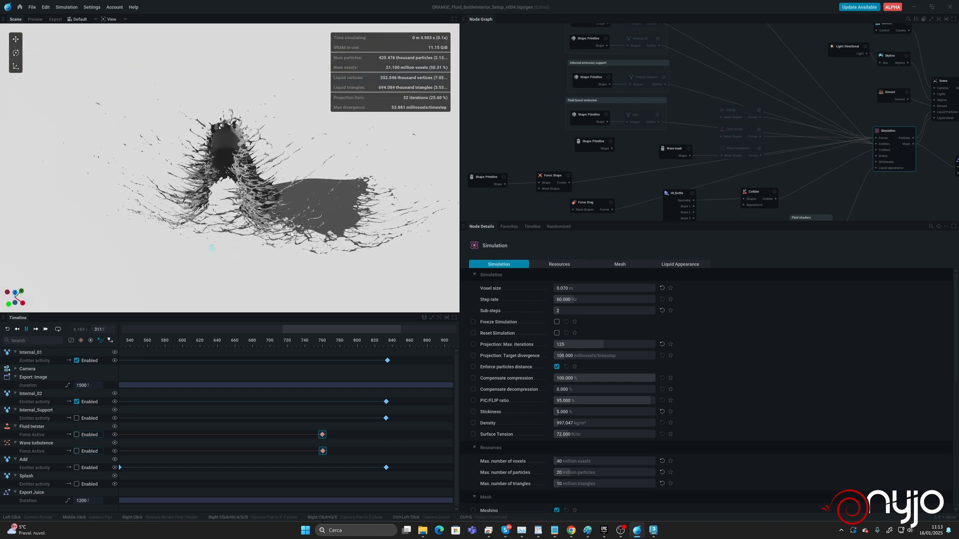
key("space")
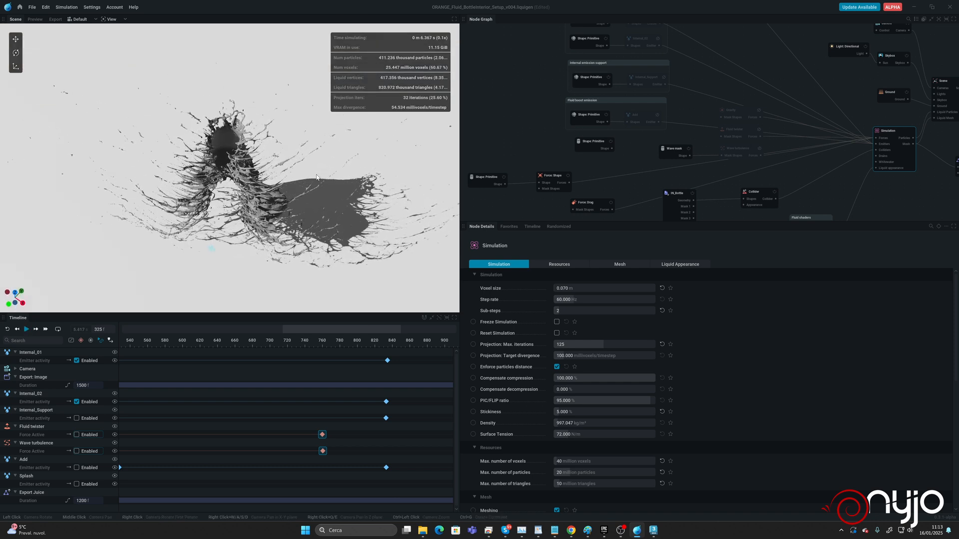
Move the Splash emitter's sphere along X to about -5.04 m and rerun the simulation to check the splash from several angles.
key("r")
middle_click_drag(687, 26, 695, 128)
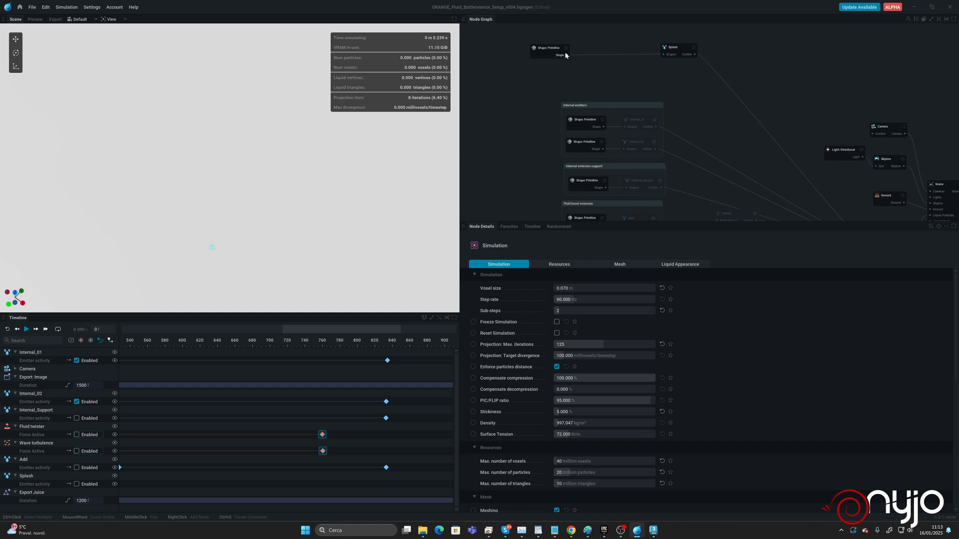
left_click(550, 49)
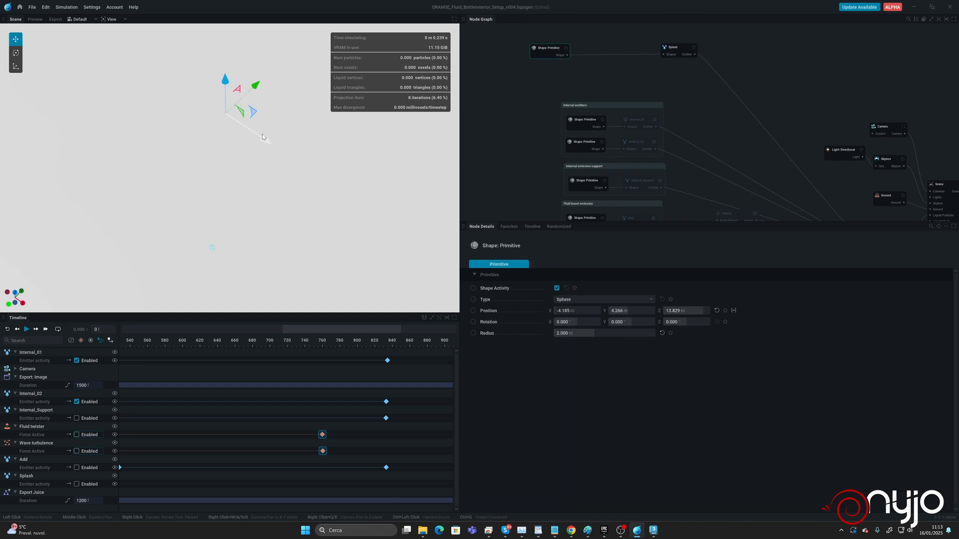
left_click_drag(265, 139, 261, 140)
key("space")
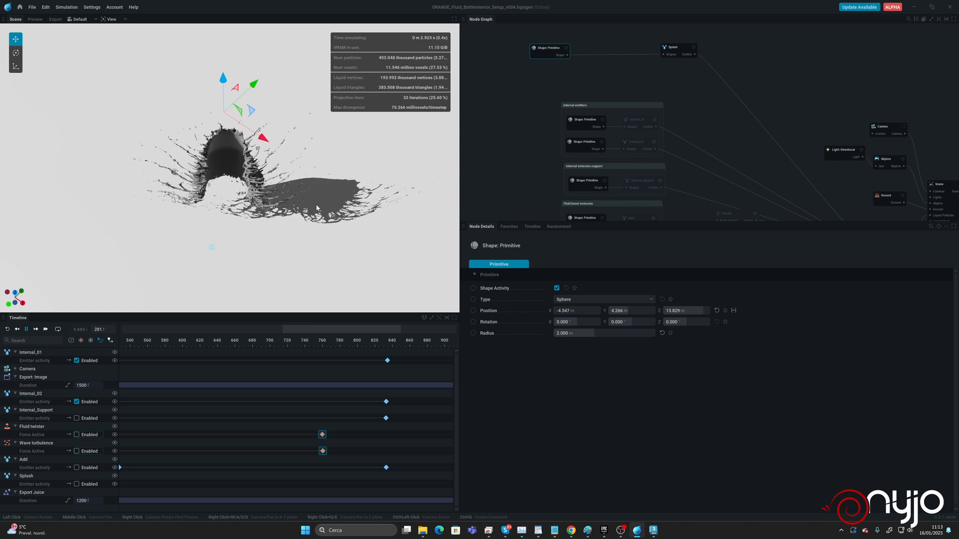
key("space")
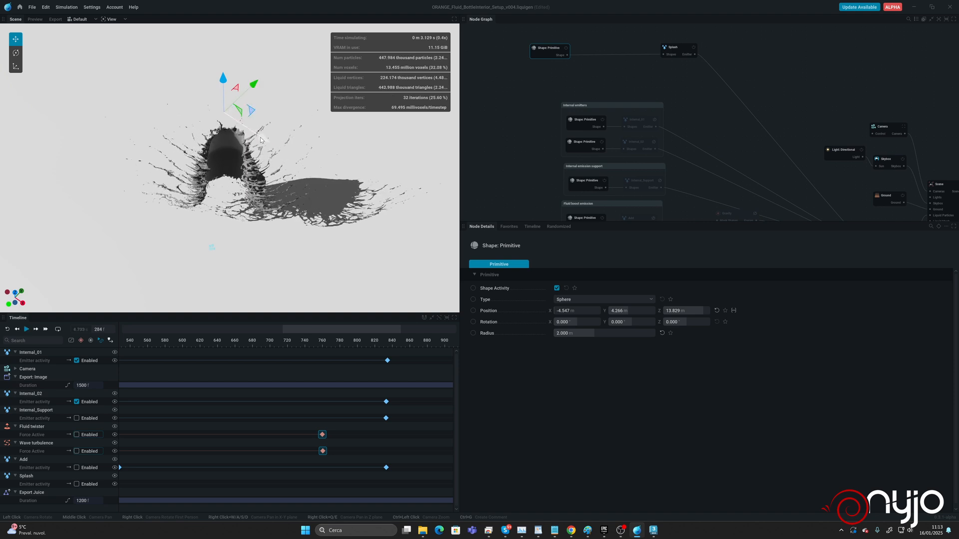
key("r")
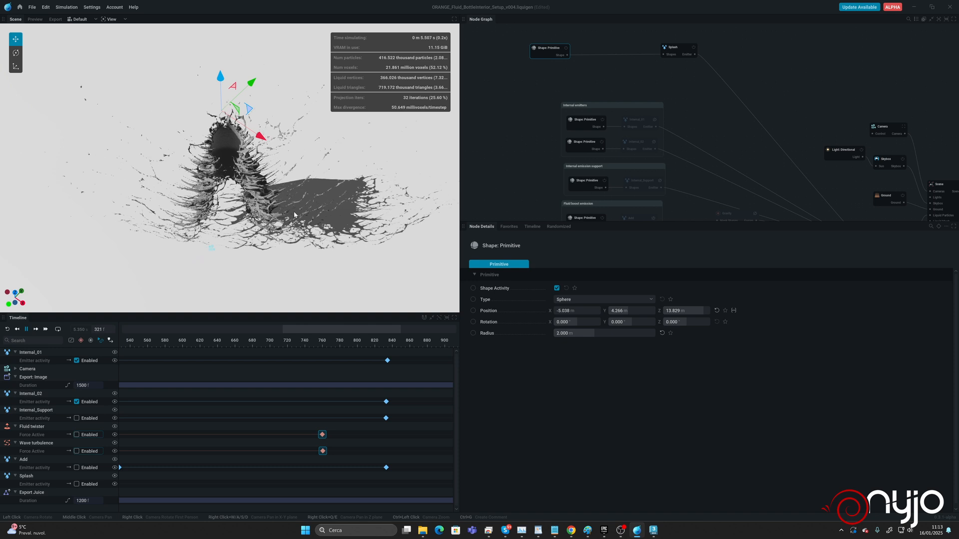
left_click_drag(286, 225, 277, 191)
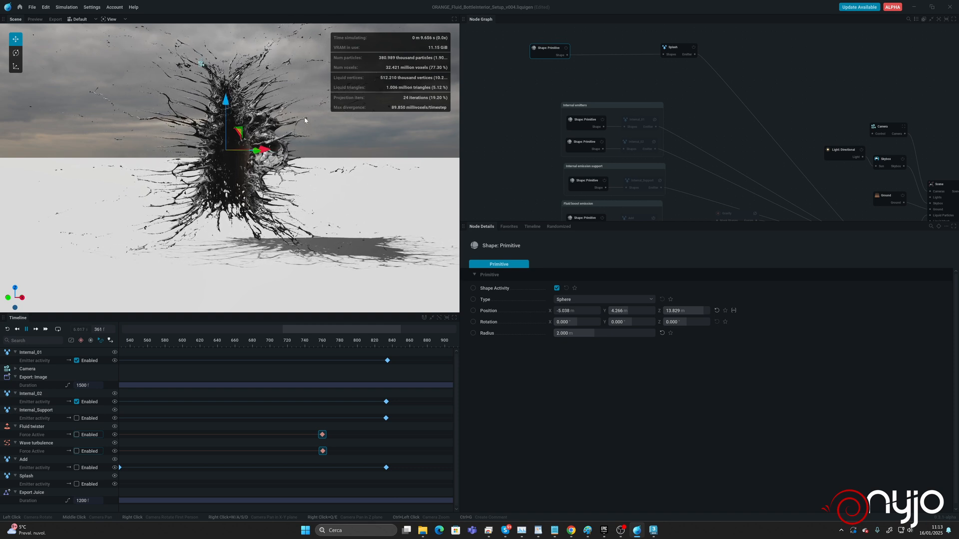
left_click_drag(314, 200, 285, 127)
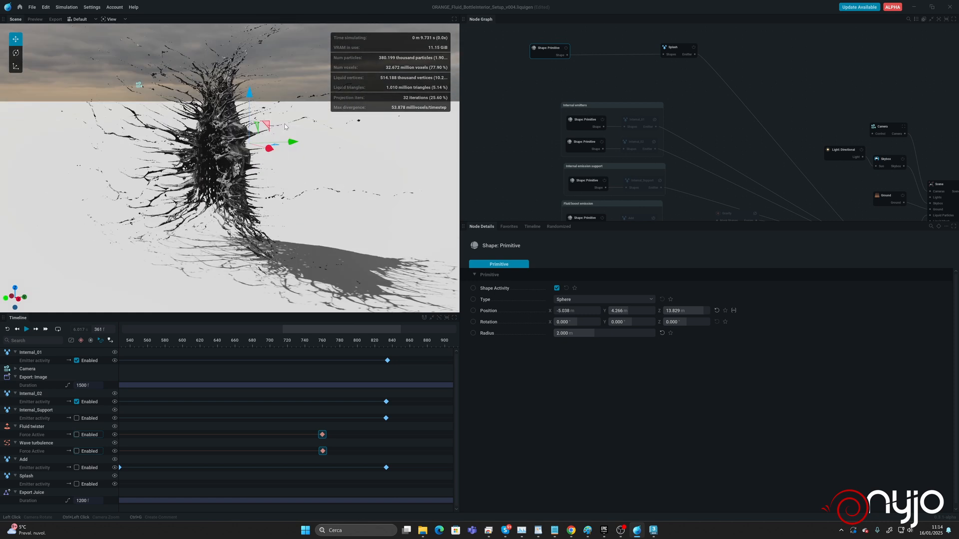
Disable the Force Shape node and rerun the simulation from the start to compare the splash without that force.
middle_click_drag(696, 171, 659, 28)
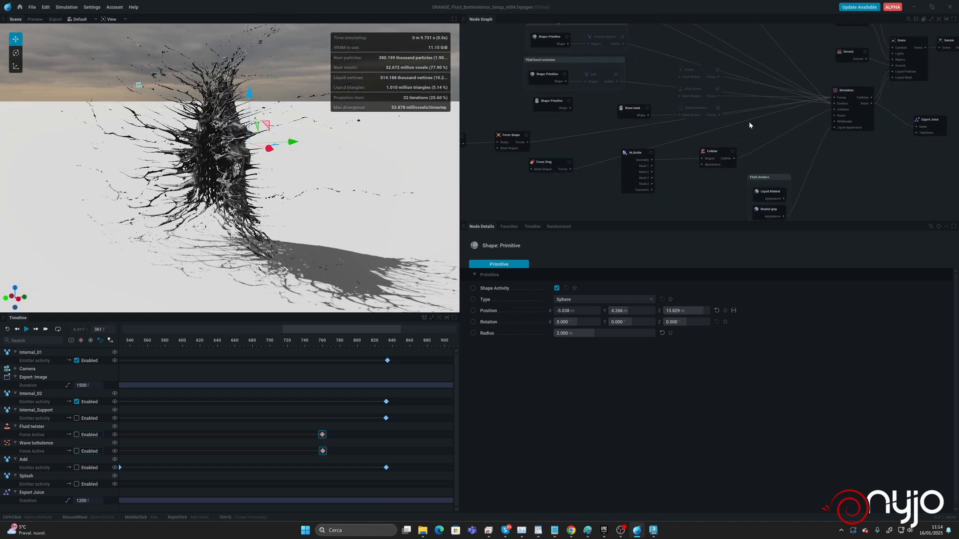
middle_click_drag(567, 131, 638, 138)
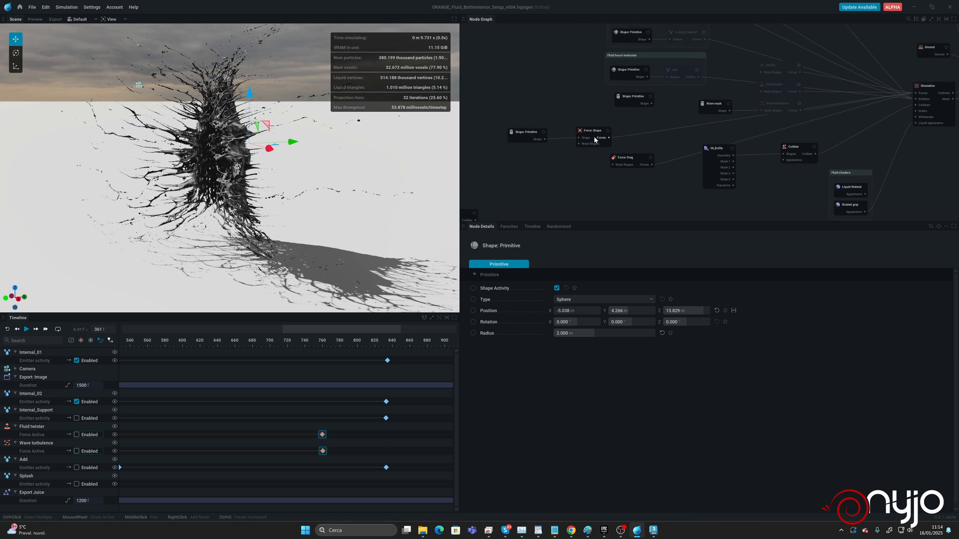
left_click(529, 132)
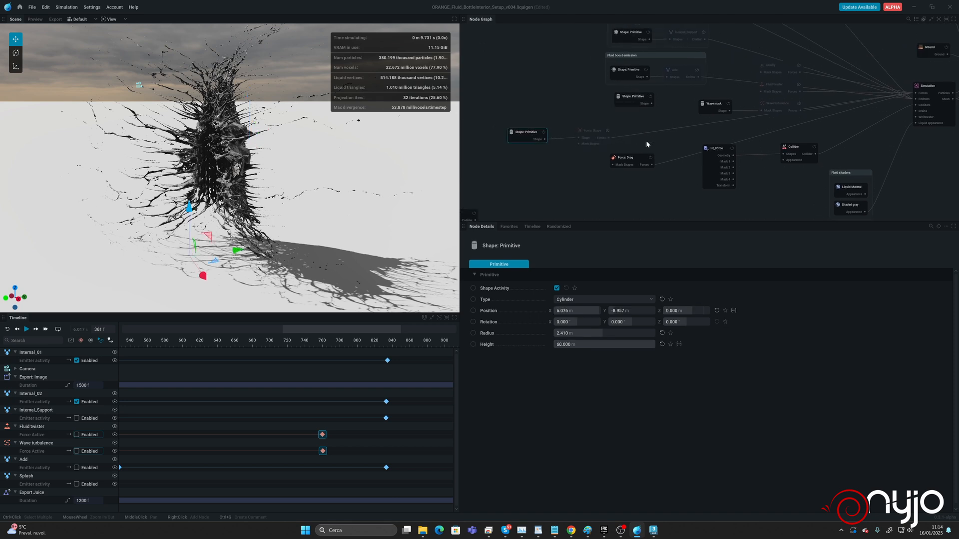
key("r")
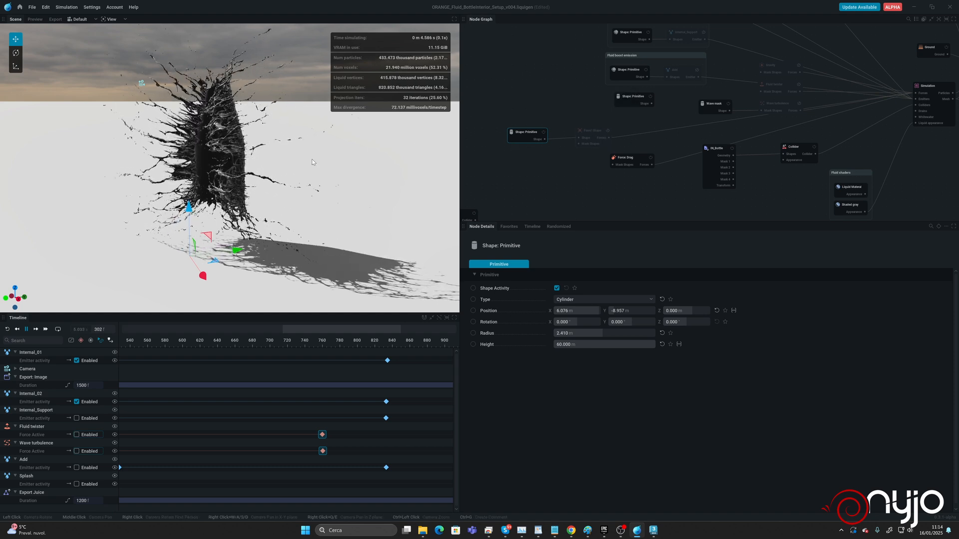
left_click_drag(312, 159, 392, 198)
key("space")
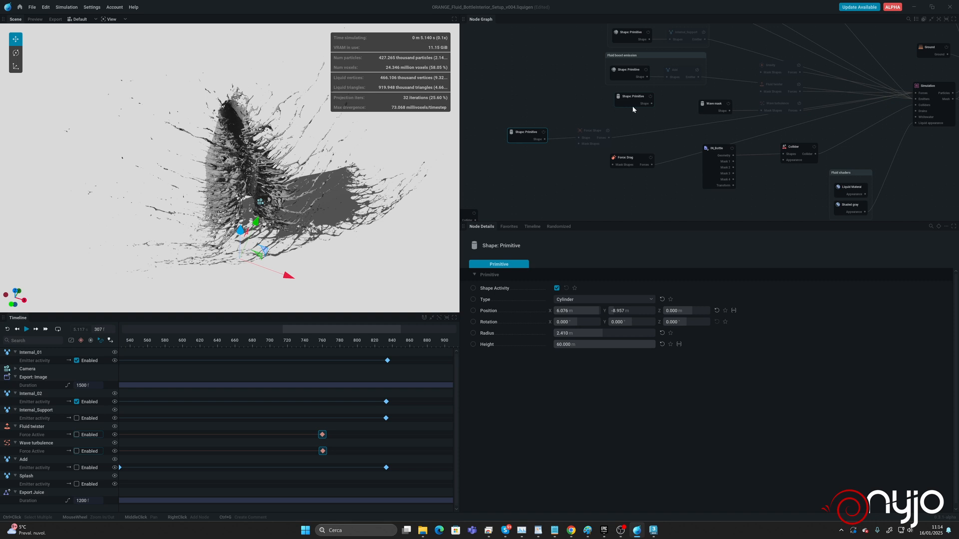
Re-enable the Force Shape node, set its attract strength to -7, and rerun the simulation.
left_click(593, 133)
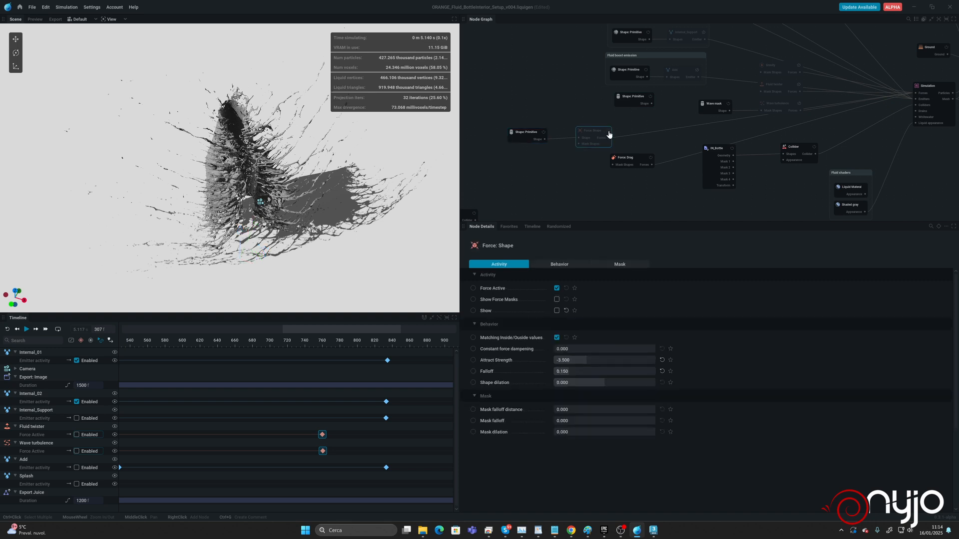
double_click(595, 361)
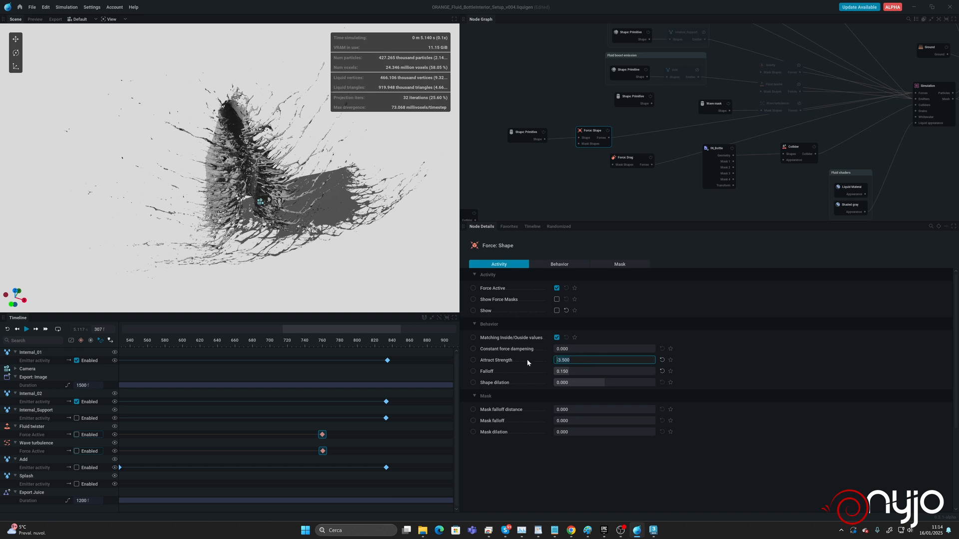
type("-7")
key("Return")
key("space")
key("r")
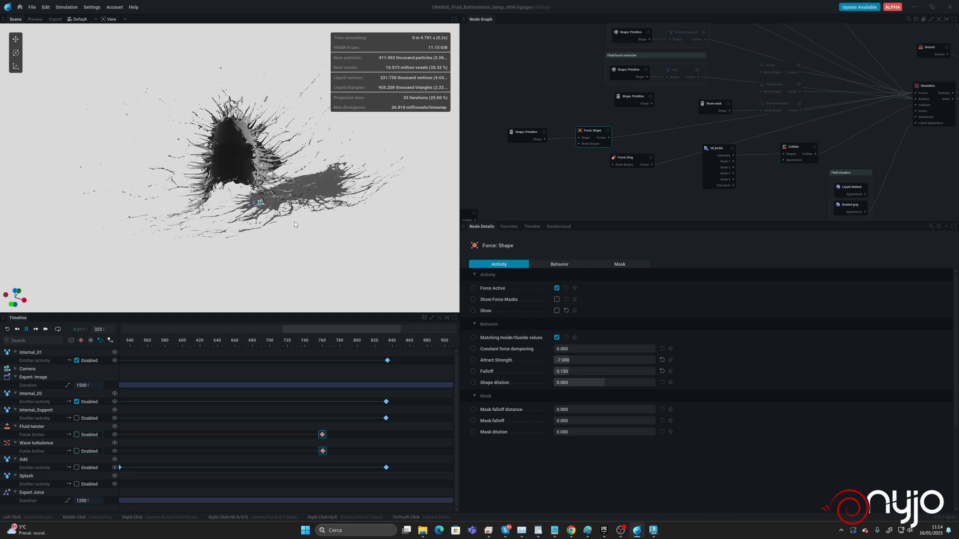
left_click_drag(293, 229, 272, 230)
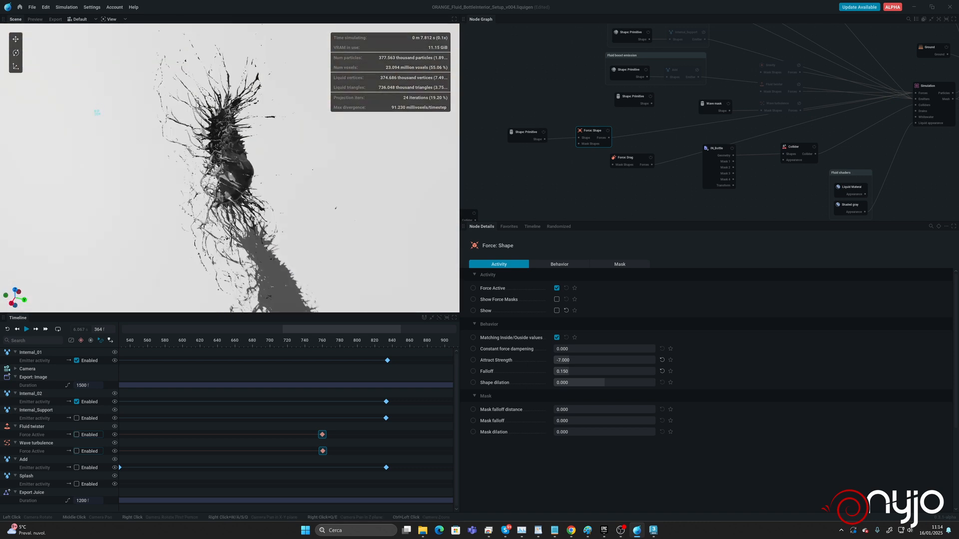
Set the Force Shape's attract strength to -6 and rerun the simulation, inspecting the splash from different sides.
double_click(576, 360)
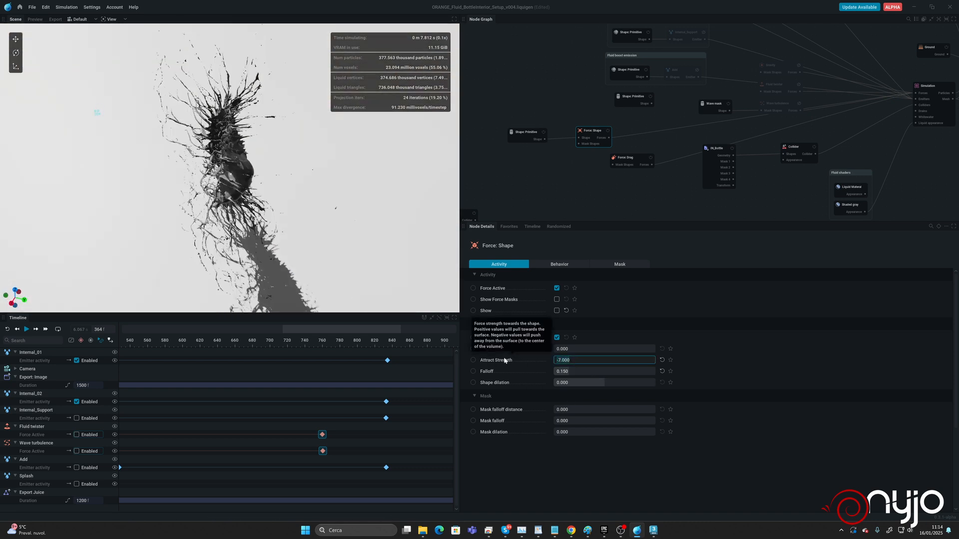
type("-6")
key("Return")
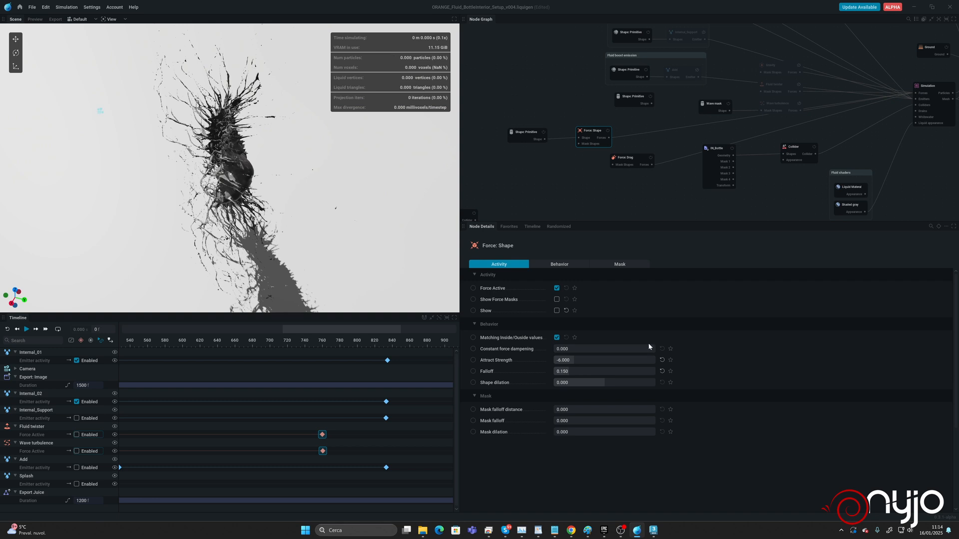
key("r")
left_click_drag(232, 221, 314, 206)
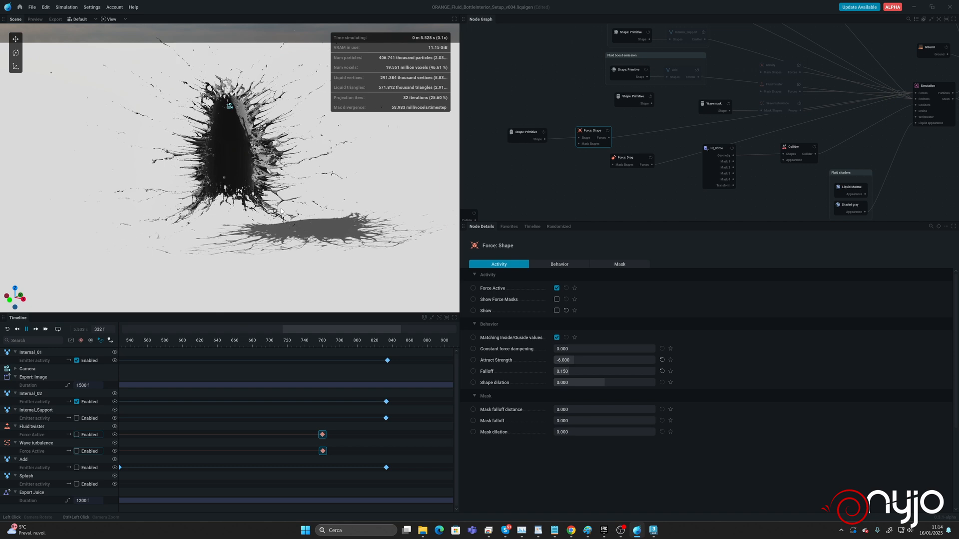
key("space")
left_click_drag(283, 262, 241, 258)
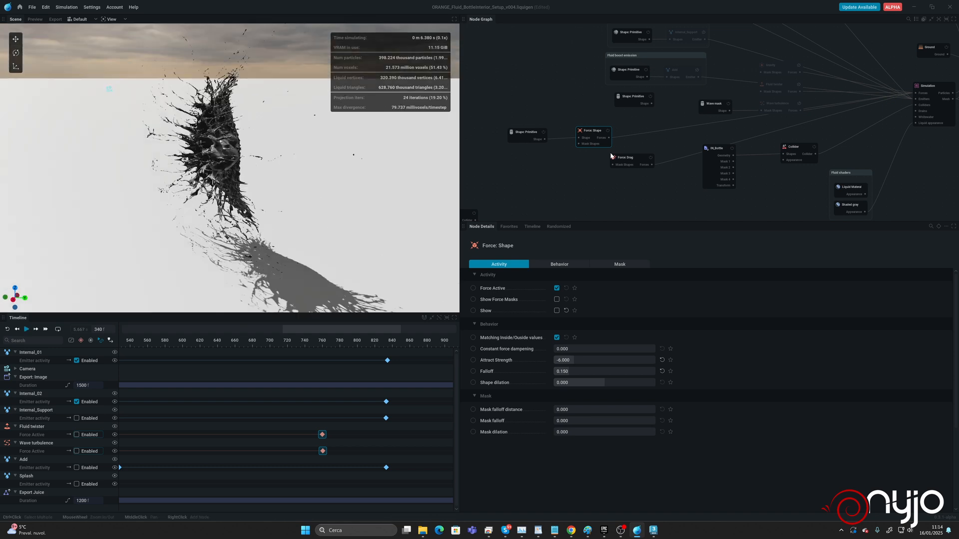
Set the Simulation node's sub-steps to 4, apply and reset, and run the simulation to inspect the splash.
left_click(930, 98)
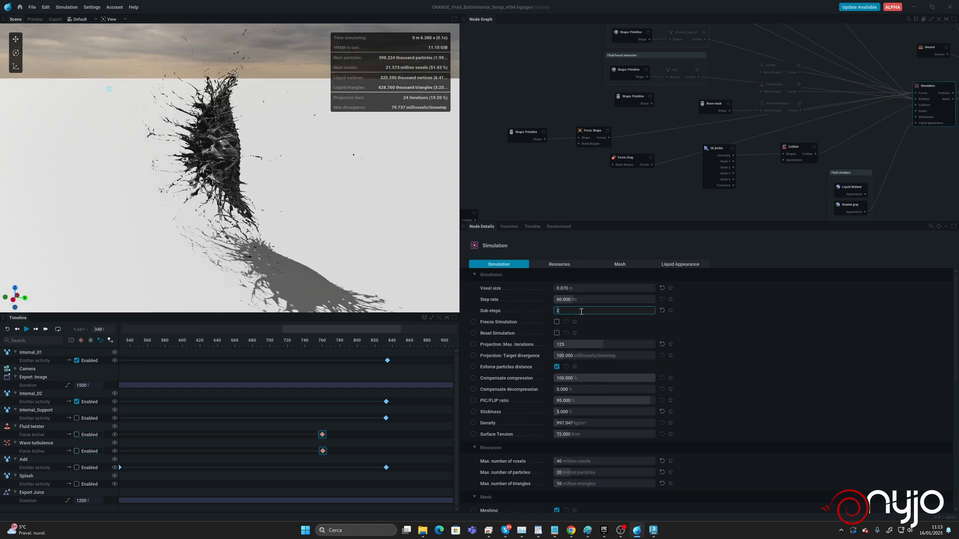
key("Return")
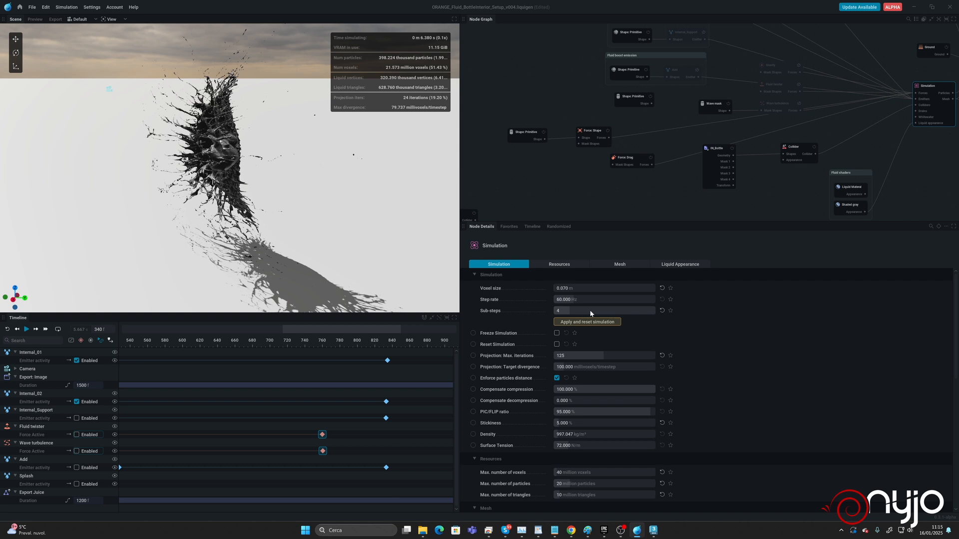
left_click(617, 322)
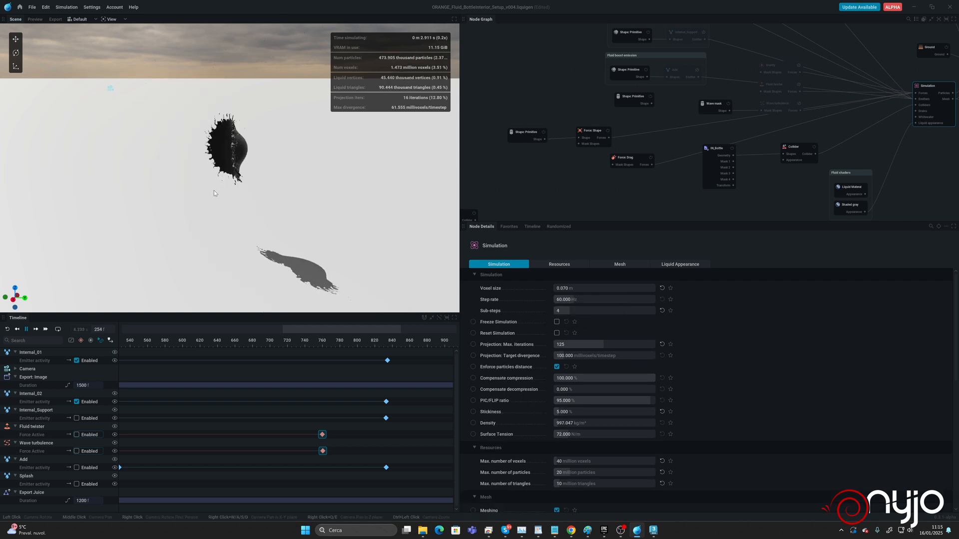
left_click_drag(181, 203, 239, 201)
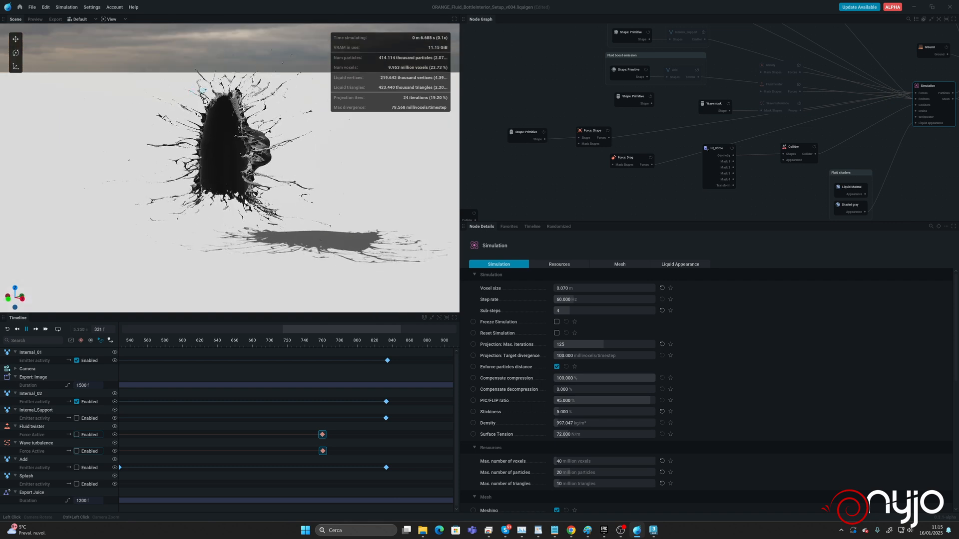
left_click_drag(201, 91, 304, 134)
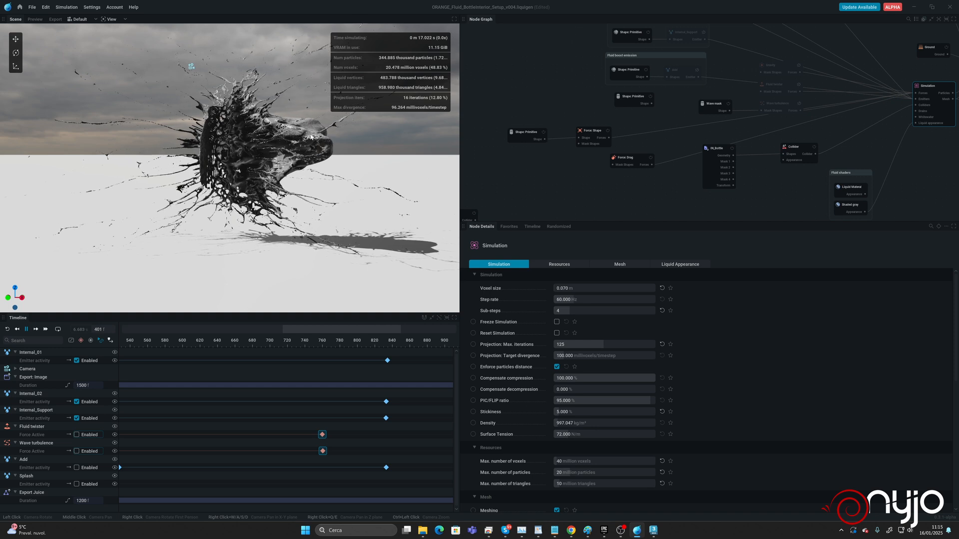
left_click_drag(311, 137, 264, 182)
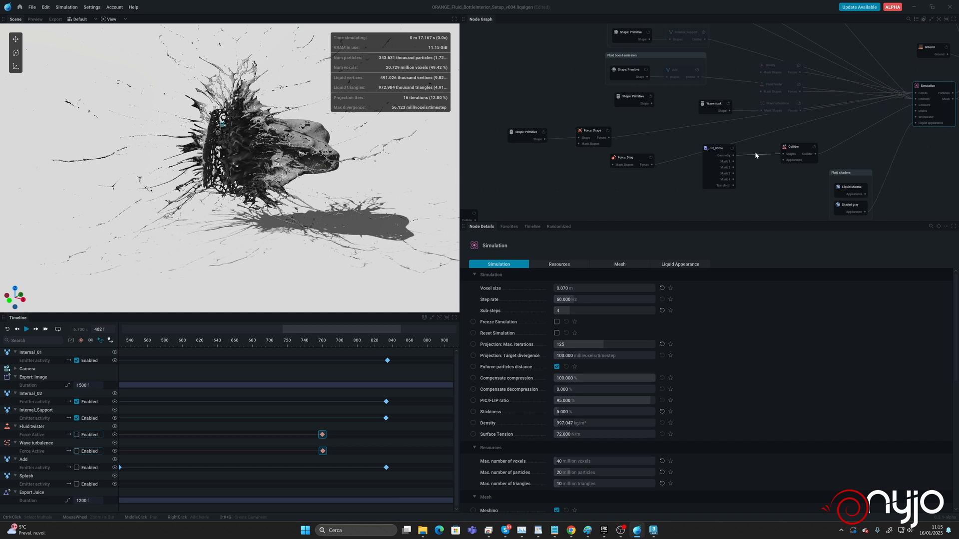
Set the Simulation node's sub-steps to 2 and apply the change with a simulation reset.
left_click(585, 310)
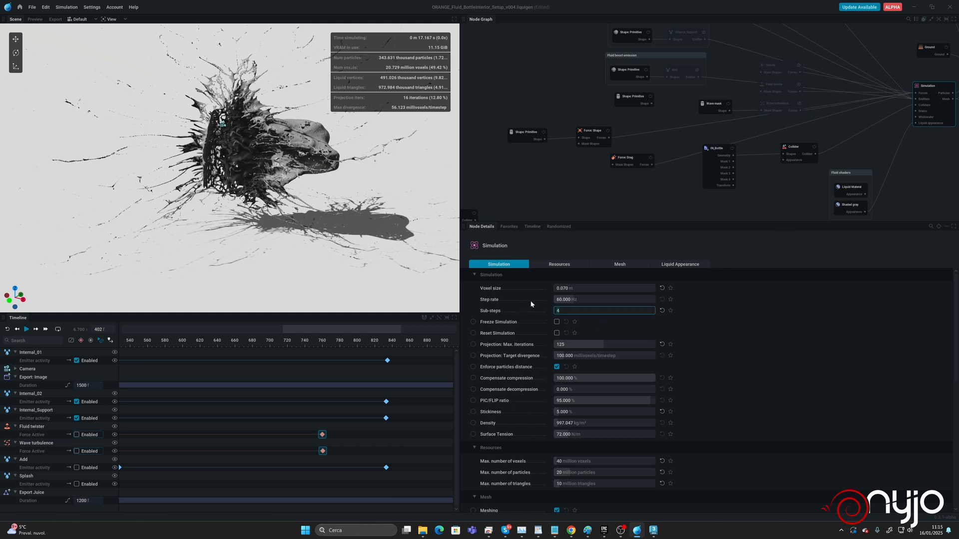
type("2")
key("Return")
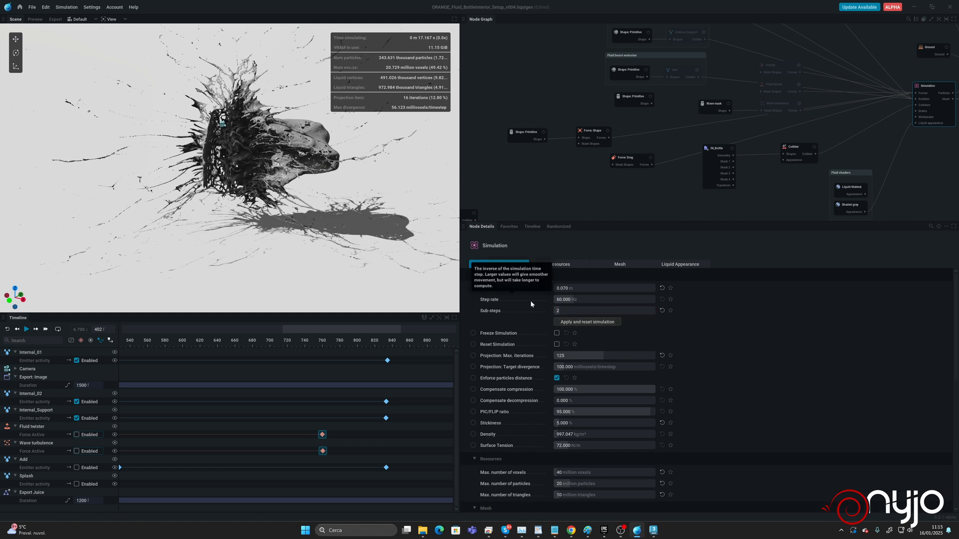
left_click(591, 322)
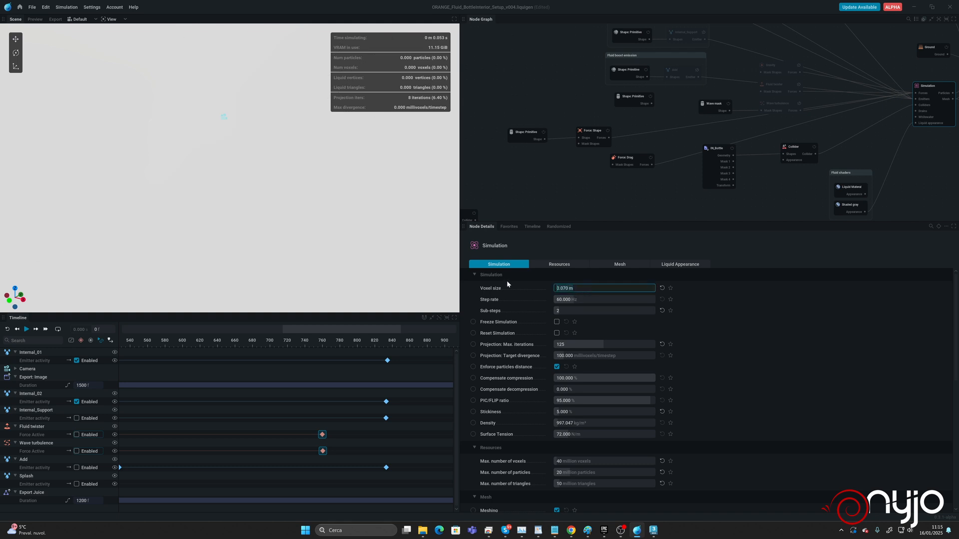
Set the simulation's voxel size to 0.06 m, apply and reset, and run the simulation until the splash has spread.
type("0.06")
key("Return")
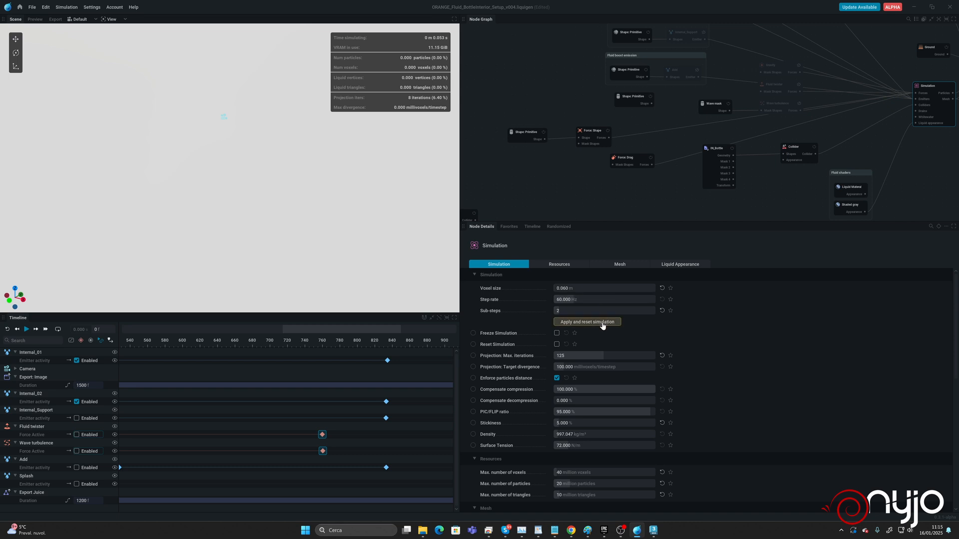
left_click(590, 322)
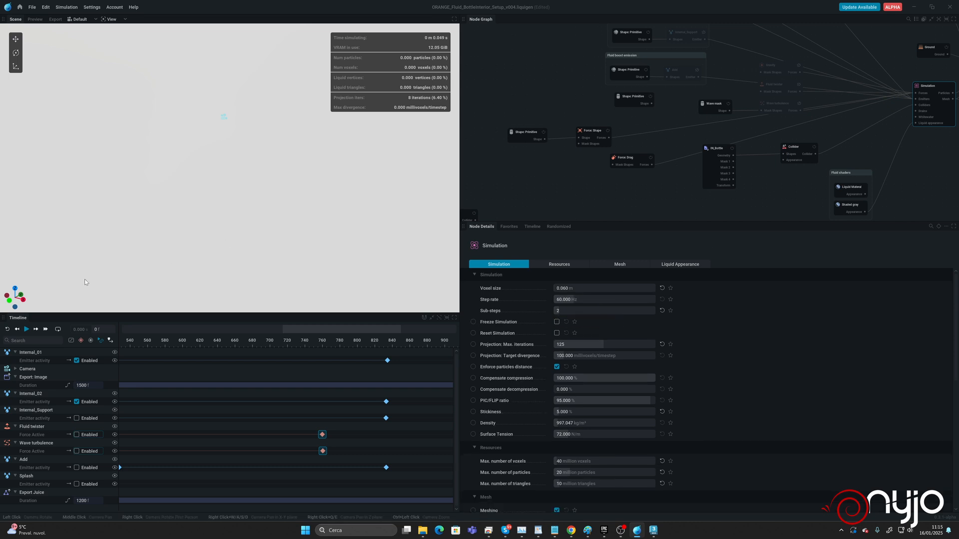
left_click(26, 330)
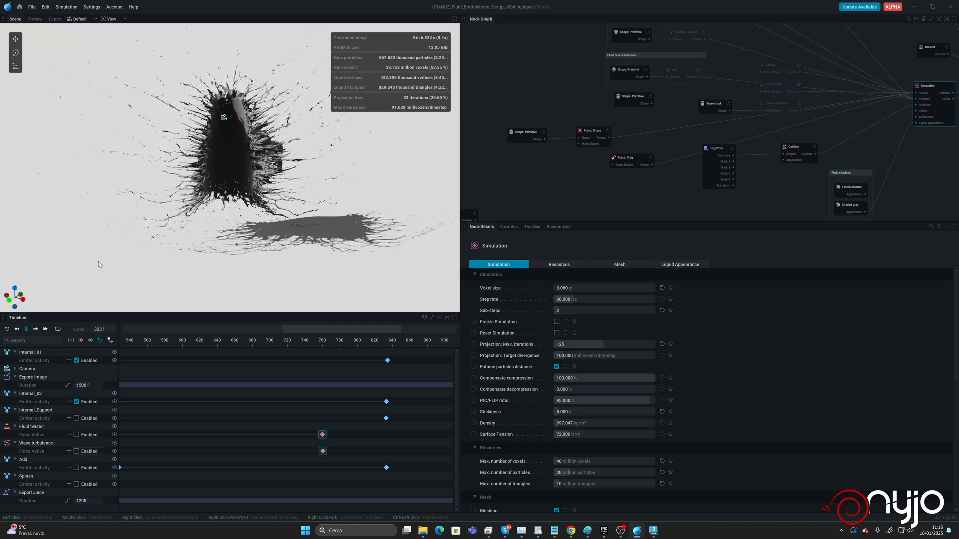
left_click(27, 329)
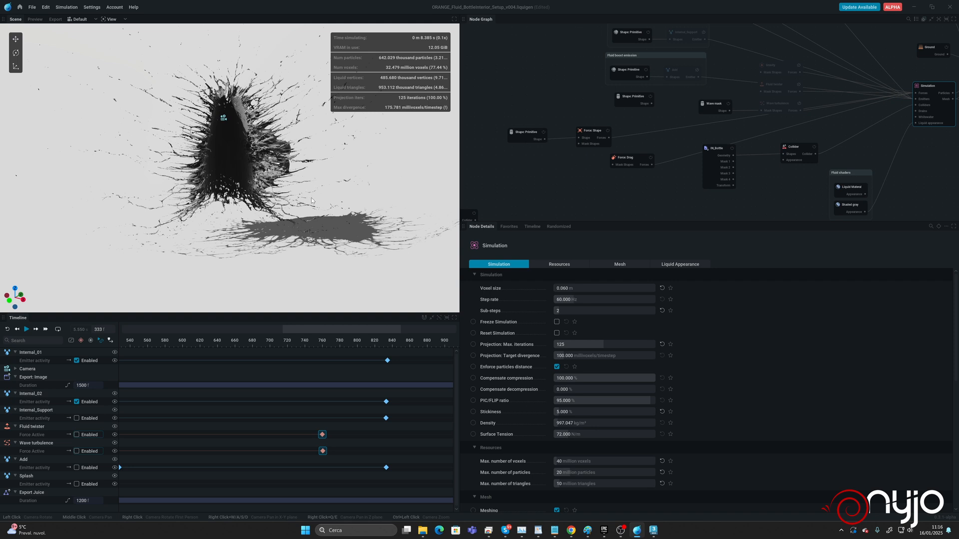
mouse_move(312, 201)
left_mouse_down()
mouse_move(260, 199)
mouse_move(309, 200)
left_mouse_up()
Set the Force Drag node's strength to 0.1 and rerun the simulation from the start.
left_click(648, 158)
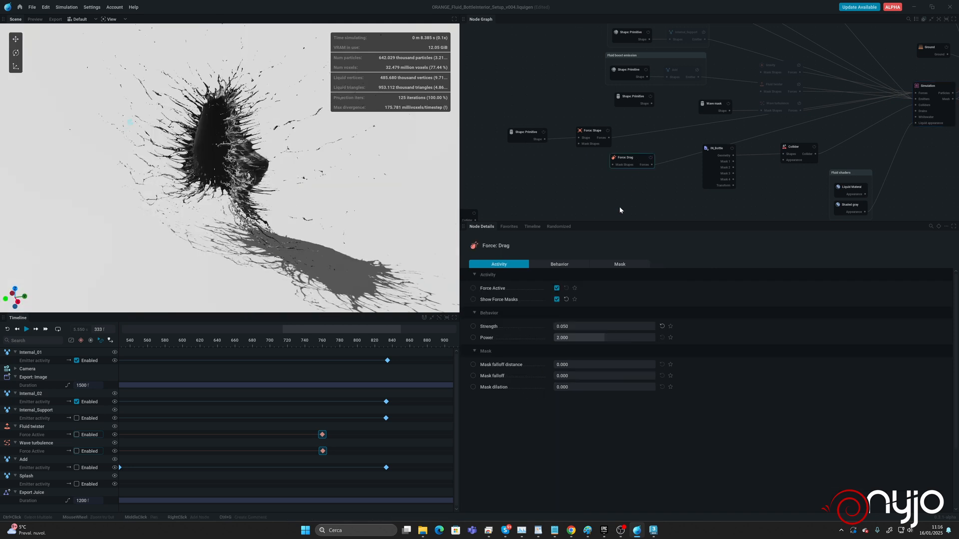
left_click(577, 327)
left_click(7, 329)
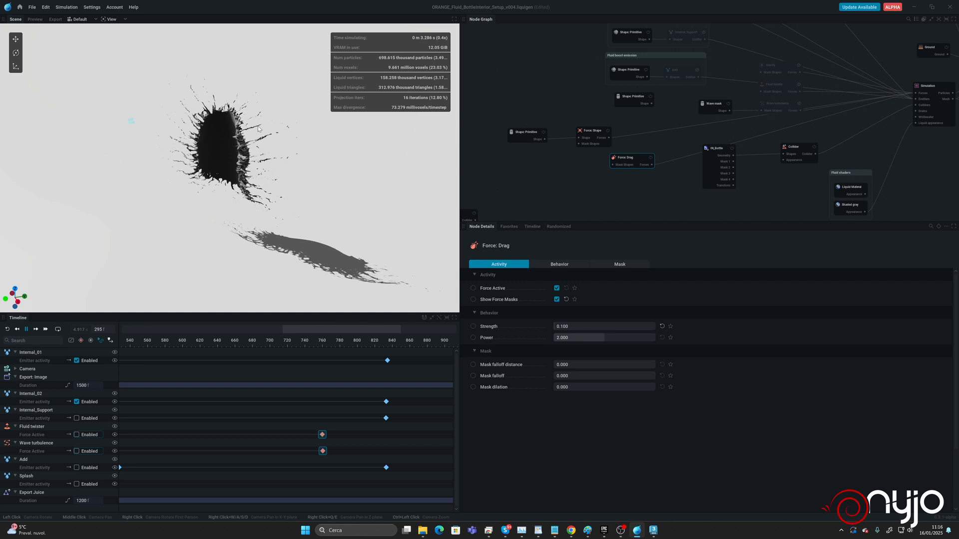
Examine the spreading splash from several angles and pause the simulation to check its shape around the bottle.
left_click_drag(210, 199, 237, 191)
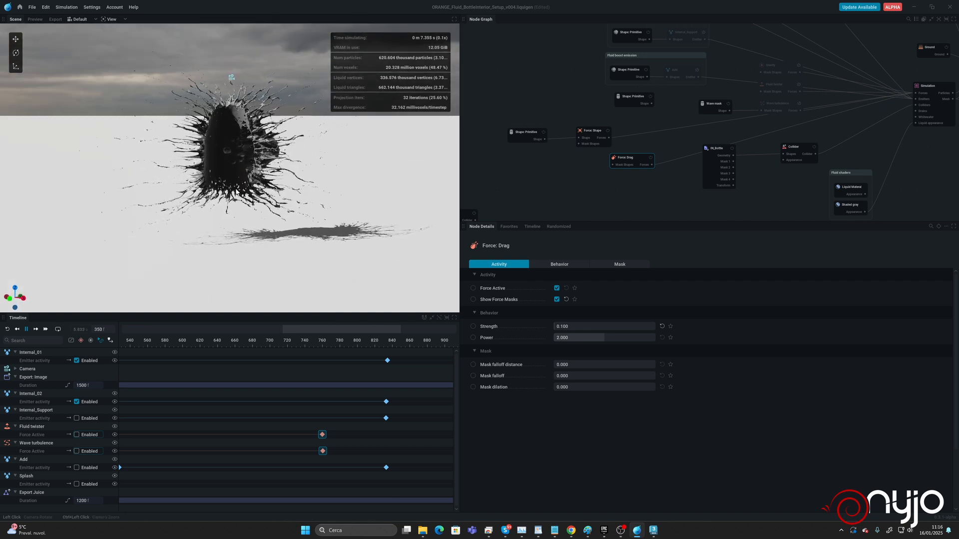
left_click_drag(236, 192, 253, 214)
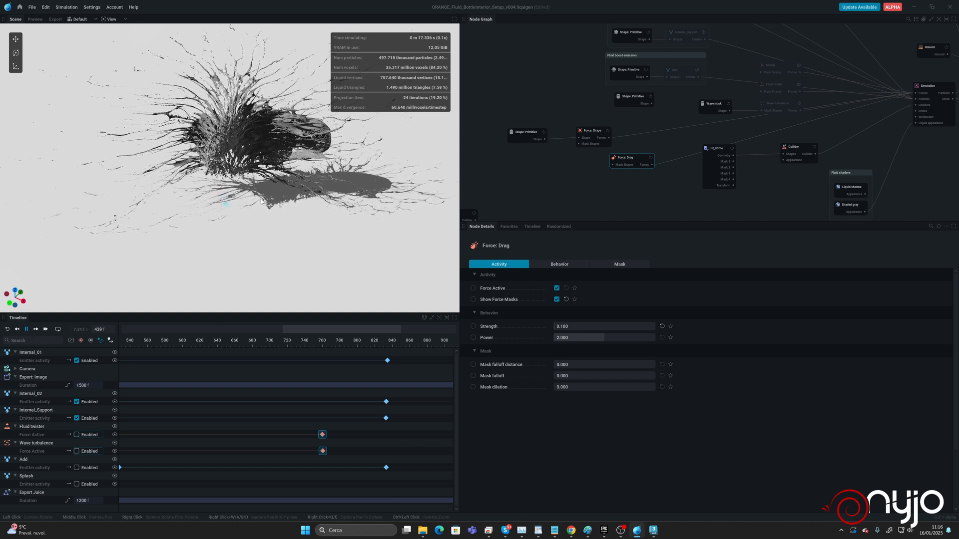
key("space")
left_click_drag(297, 232, 187, 244)
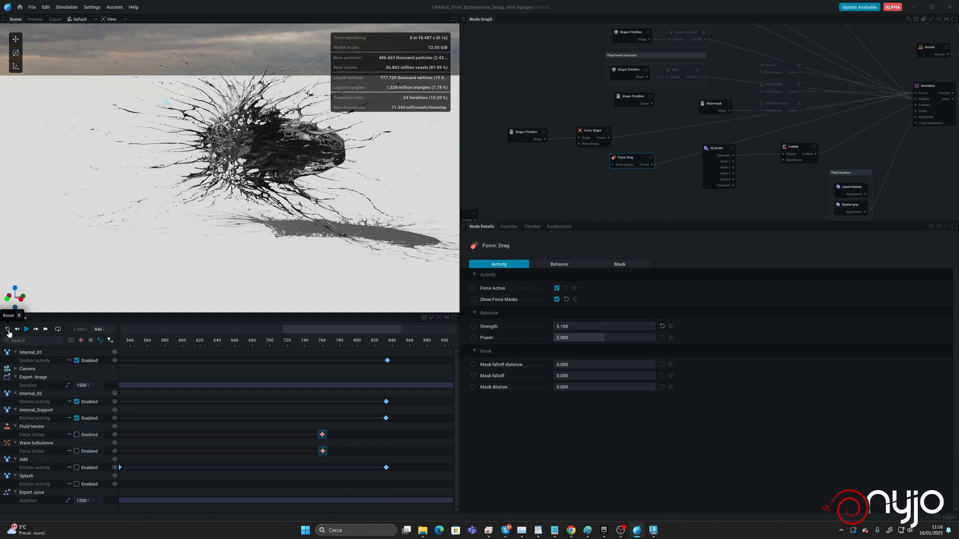
Set the Force Shape node's attract strength to -4.5, rerun the simulation from the start, and pause once the splash has spread.
left_click(589, 135)
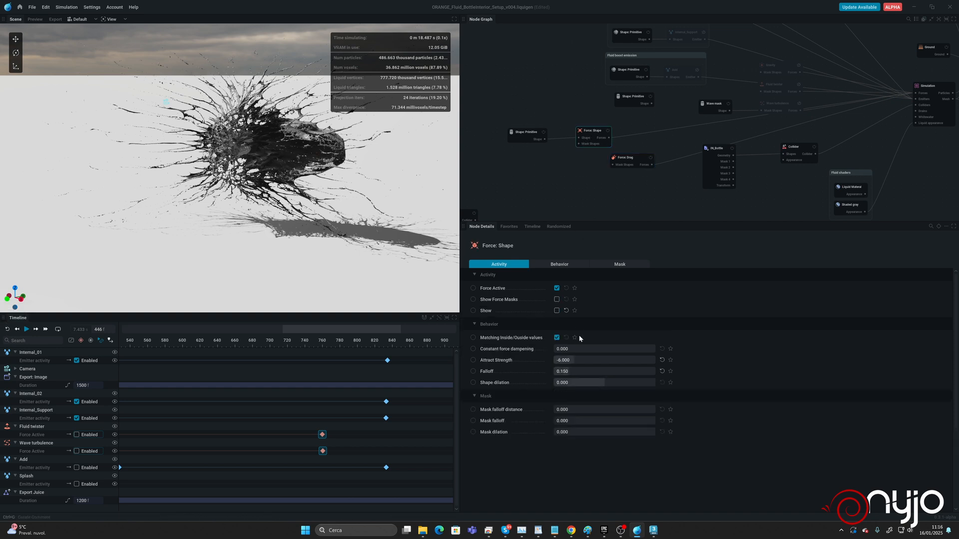
left_click(580, 360)
type("-")
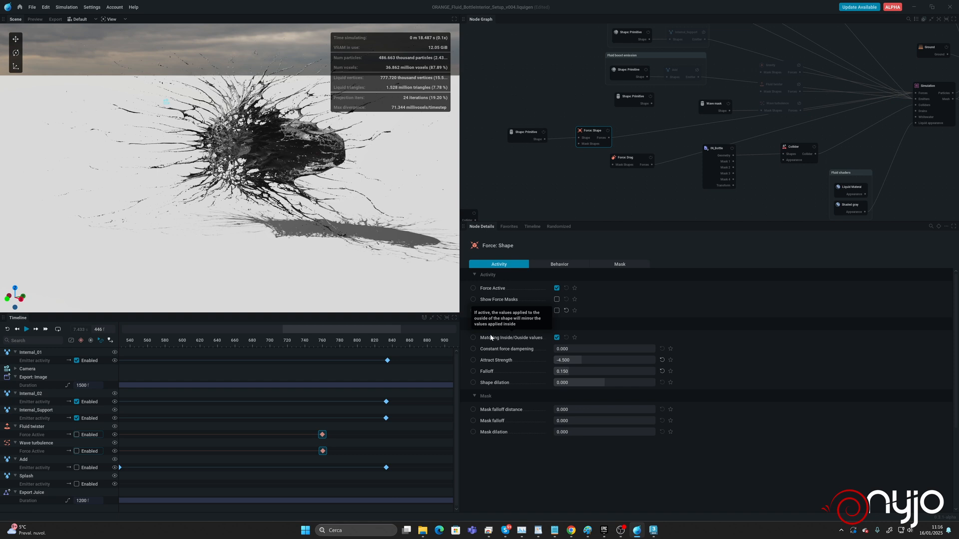
left_click(7, 329)
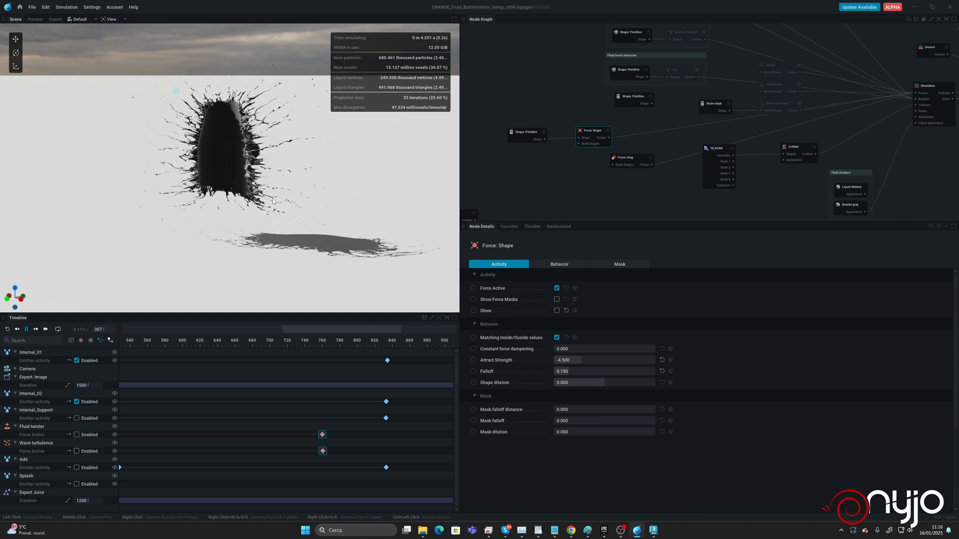
left_click_drag(272, 201, 289, 217)
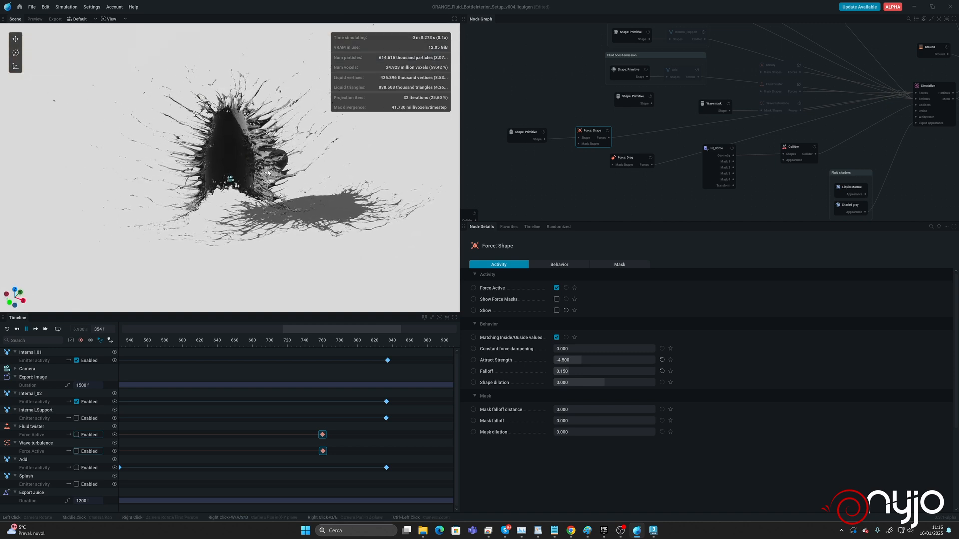
key("space")
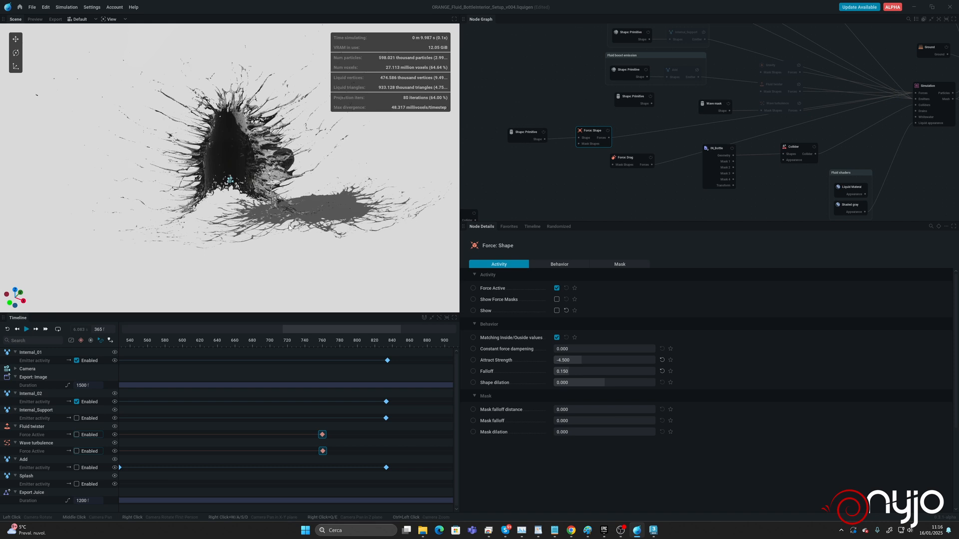
left_click_drag(290, 228, 276, 159)
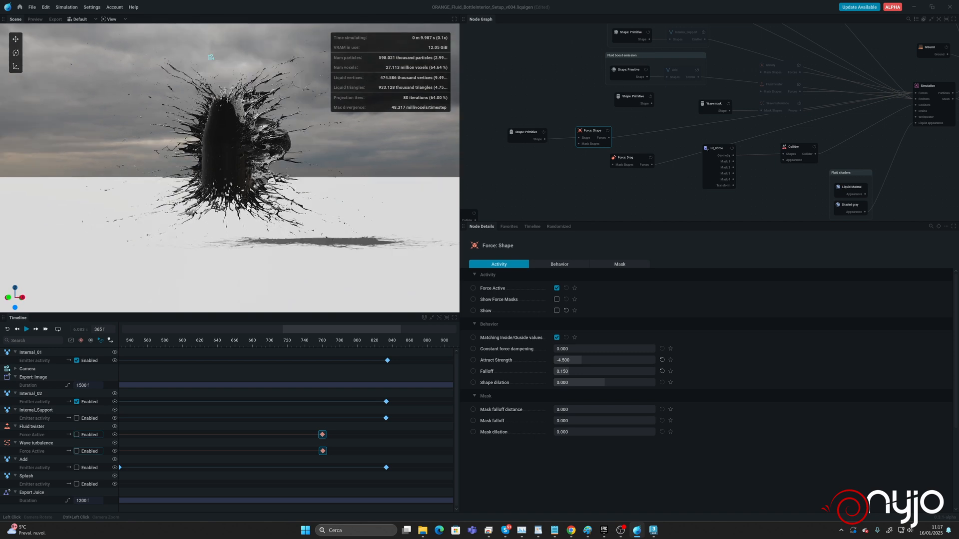
Select the Splash emitter and replay the simulation from the start, viewed from above, pausing while the splash is still forming.
left_click_drag(263, 123, 246, 254)
middle_click_drag(545, 73, 518, 195)
middle_click_drag(554, 89, 550, 147)
left_click(688, 80)
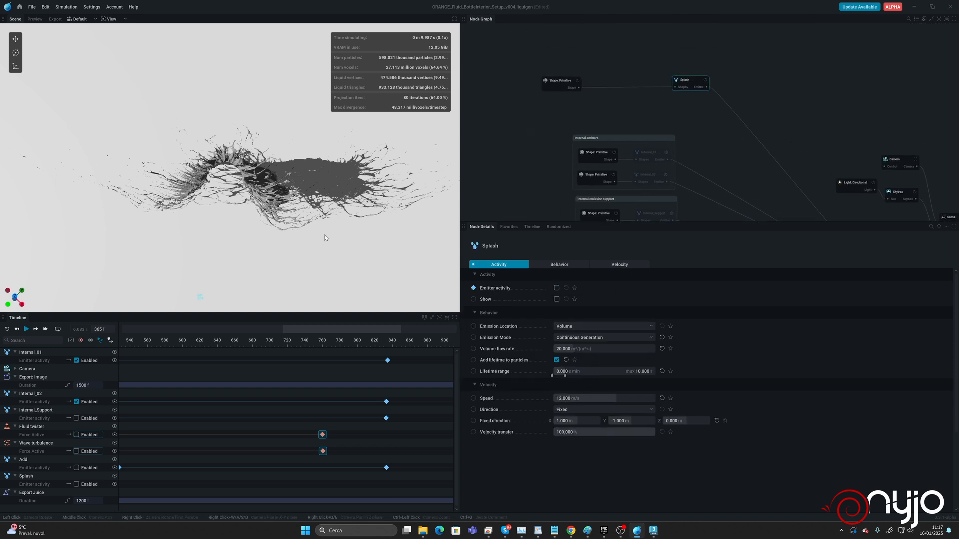
left_click_drag(326, 241, 327, 242)
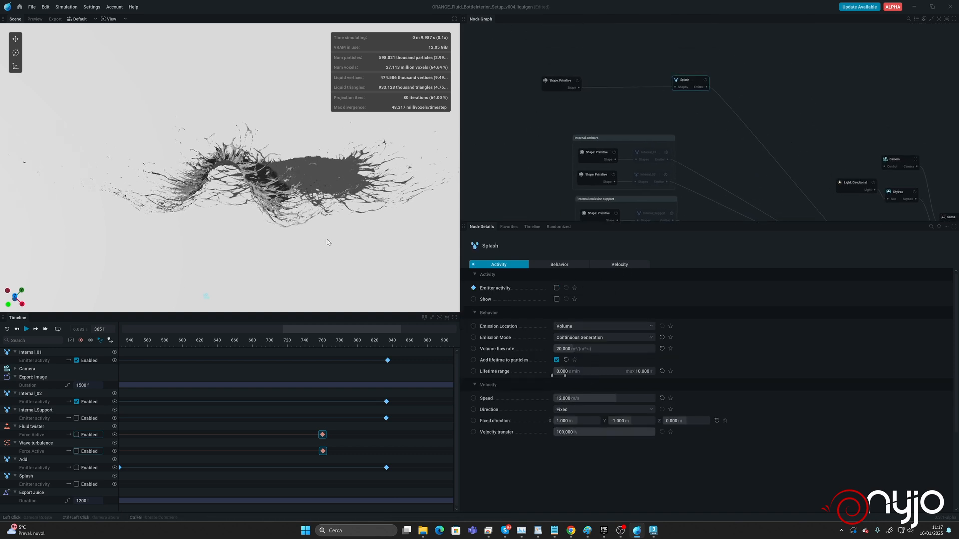
left_click(7, 329)
left_click(26, 329)
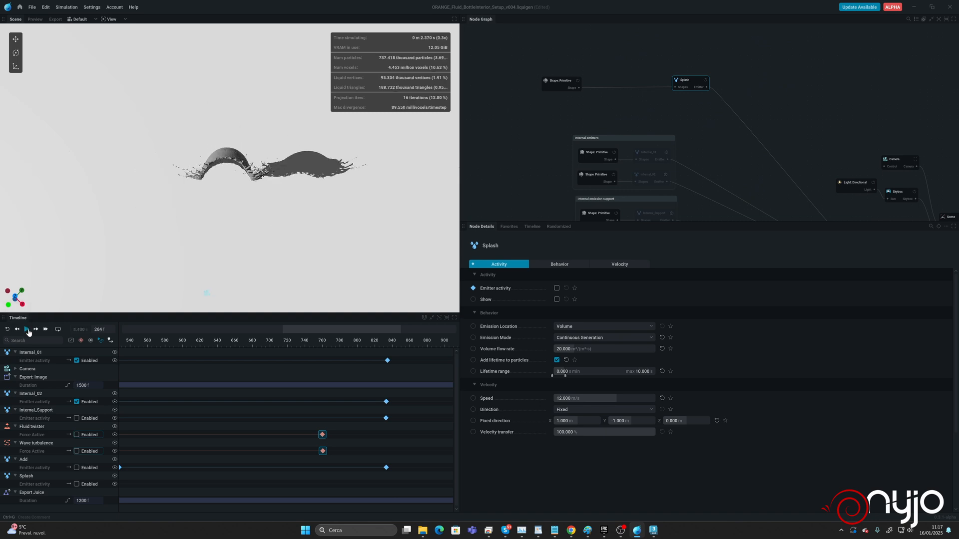
left_click(27, 329)
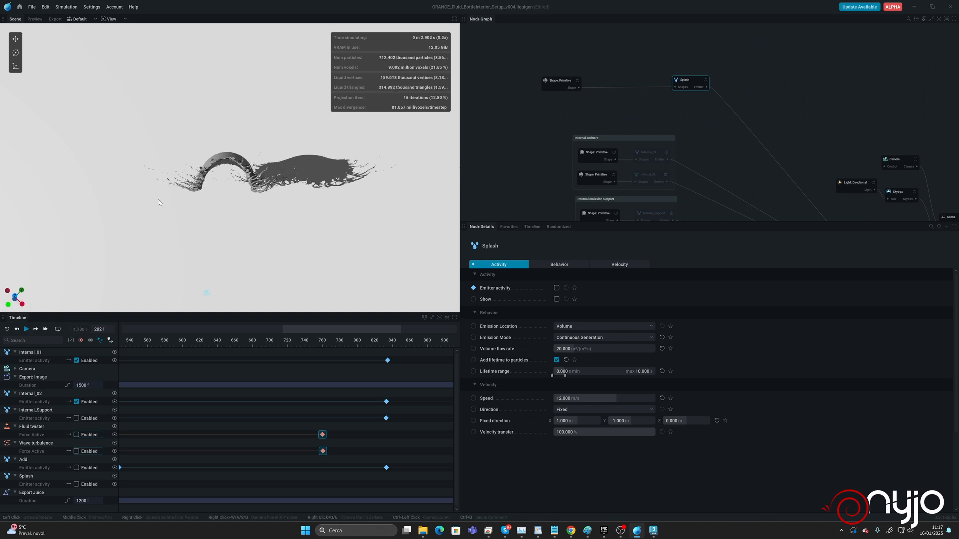
Move the Splash emitter's sphere to X -5.572 m, Y 3.726 m and rerun the simulation from the start.
left_click(556, 85)
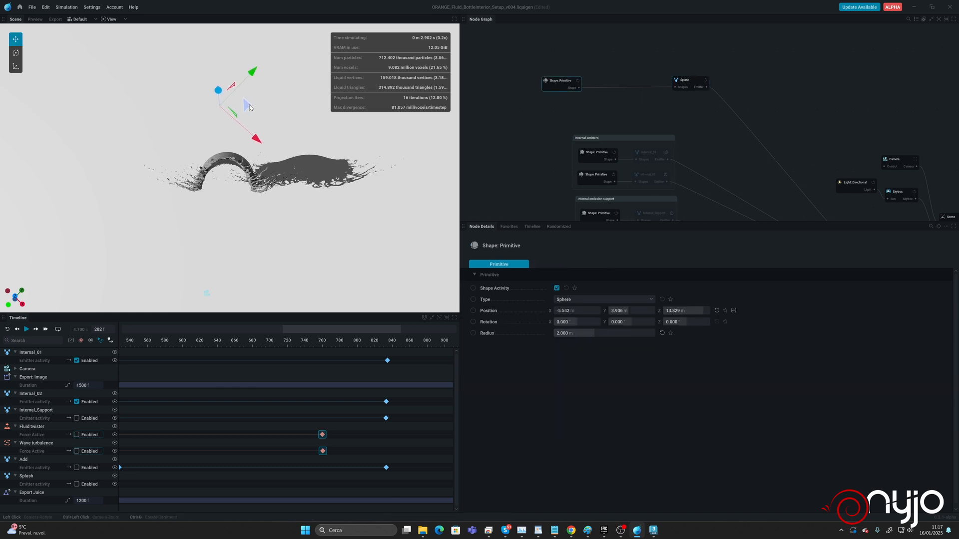
left_click_drag(250, 107, 248, 108)
left_click(7, 329)
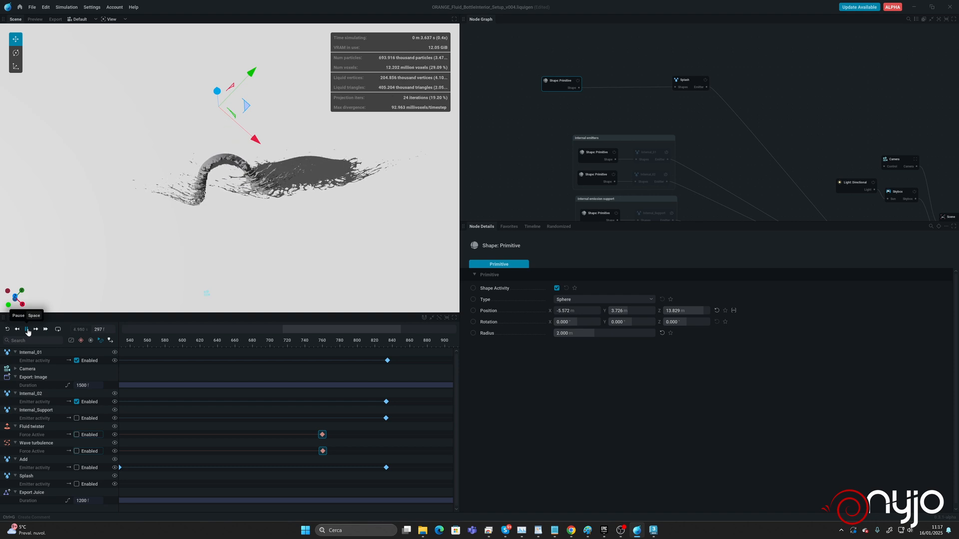
left_click(28, 329)
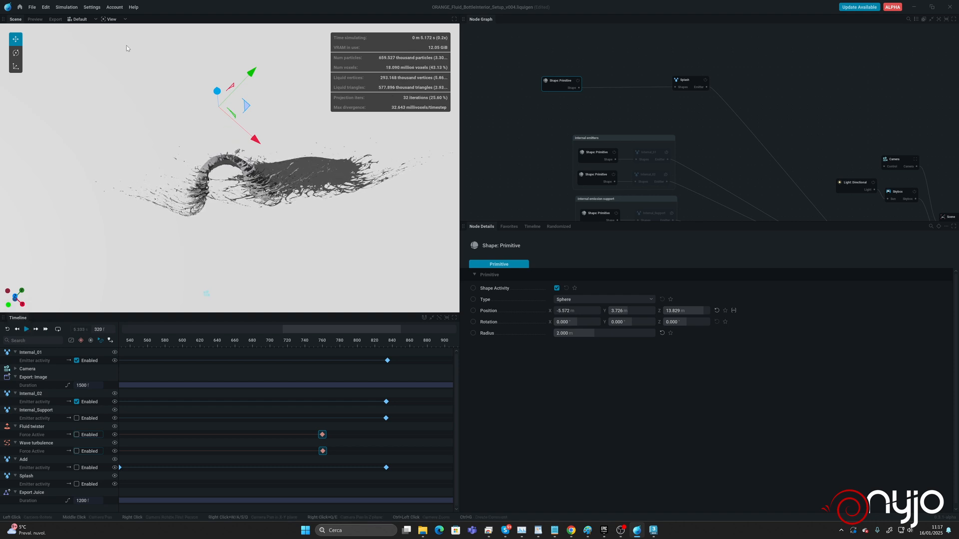
Check the splash through Camera 1 while advancing the simulation a little, and return to the Default view.
left_click(80, 19)
left_click(82, 44)
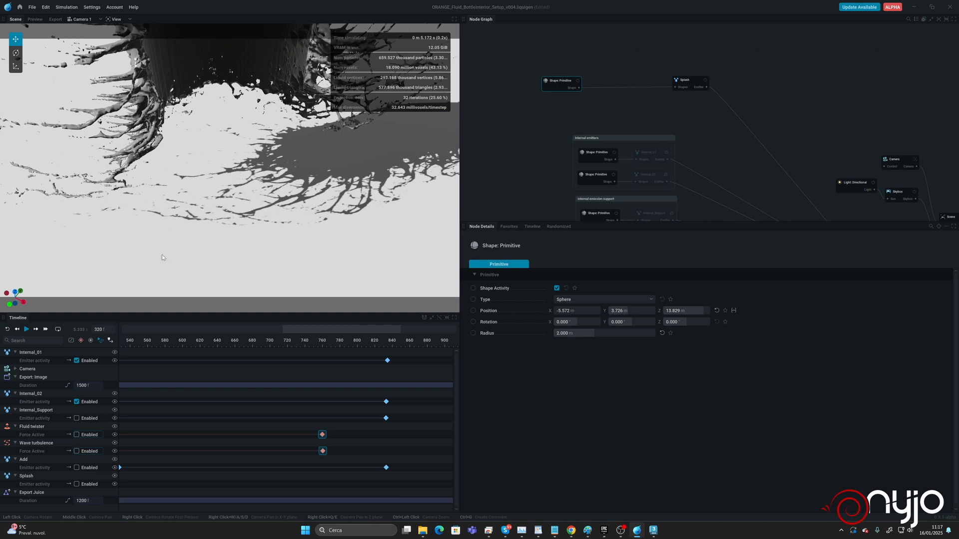
left_click(27, 329)
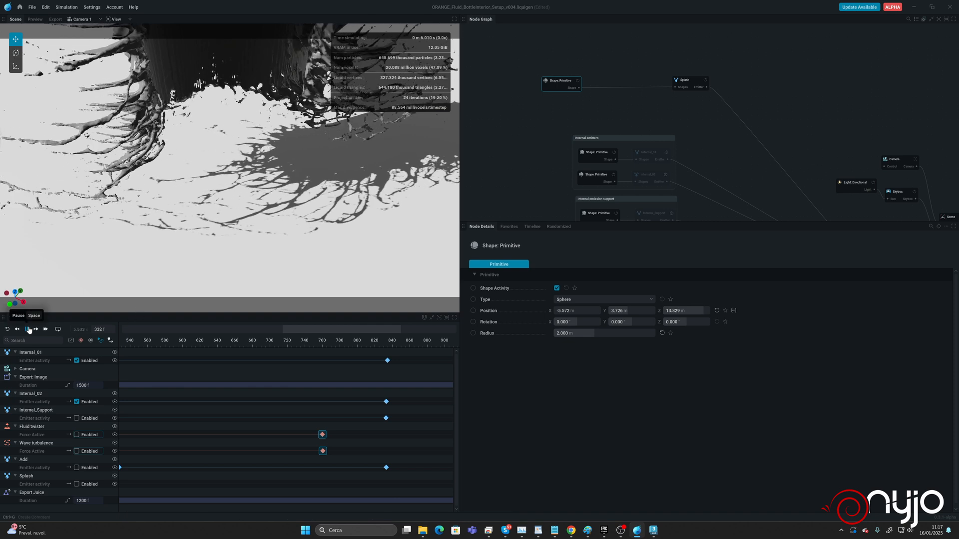
left_click(28, 329)
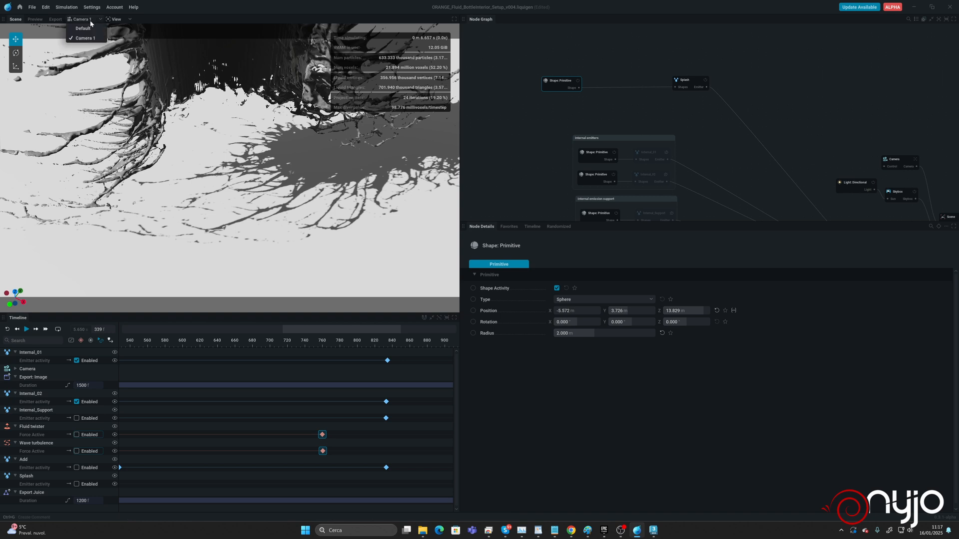
left_click(90, 32)
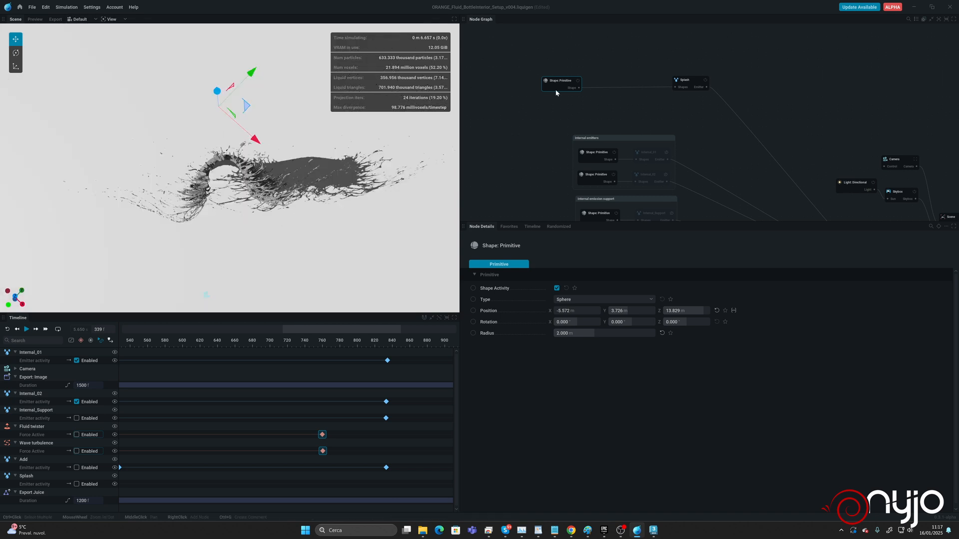
Move the Splash emitter's sphere to X -5.147 m, Y 4.065 m and rerun the simulation until the splash spreads.
left_click_drag(244, 105, 249, 106)
left_click(7, 329)
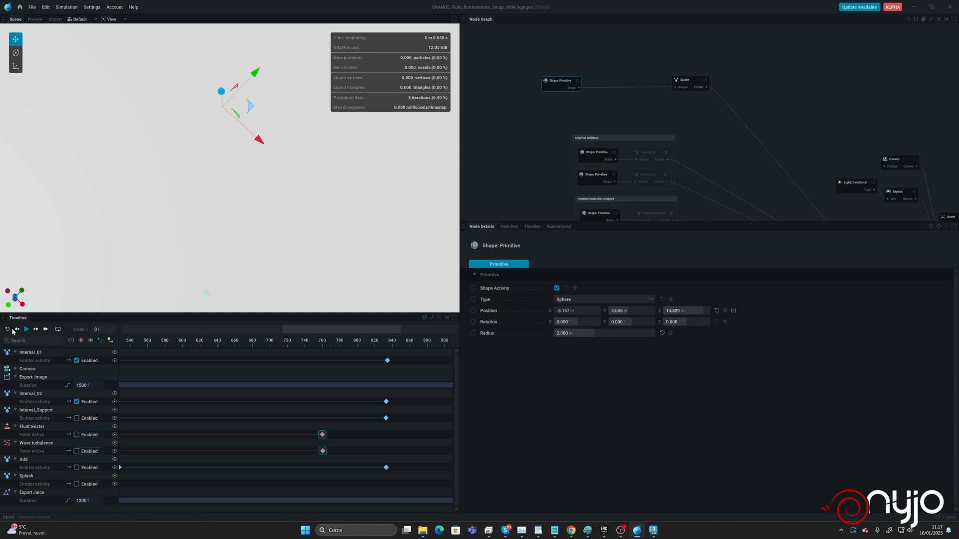
left_click(26, 329)
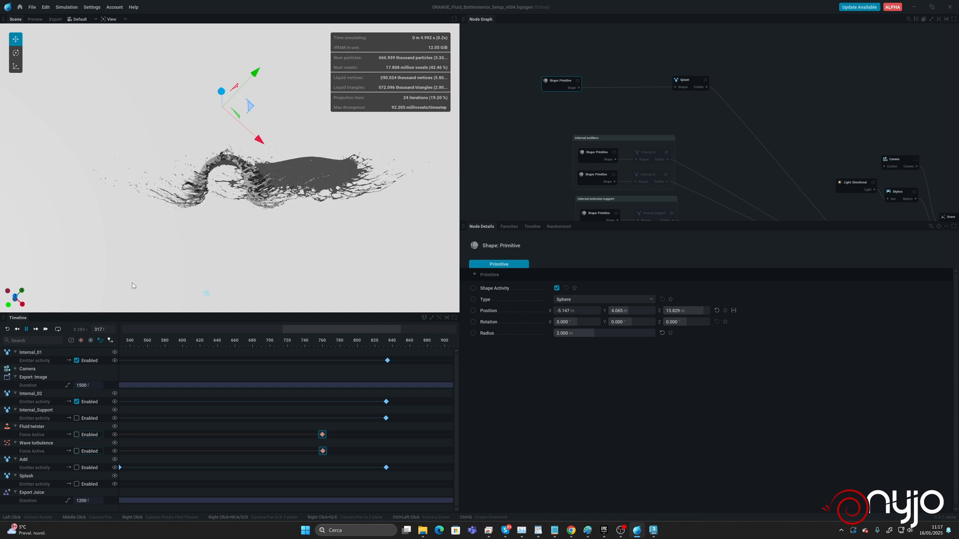
left_click(28, 329)
middle_click_drag(298, 237, 285, 198)
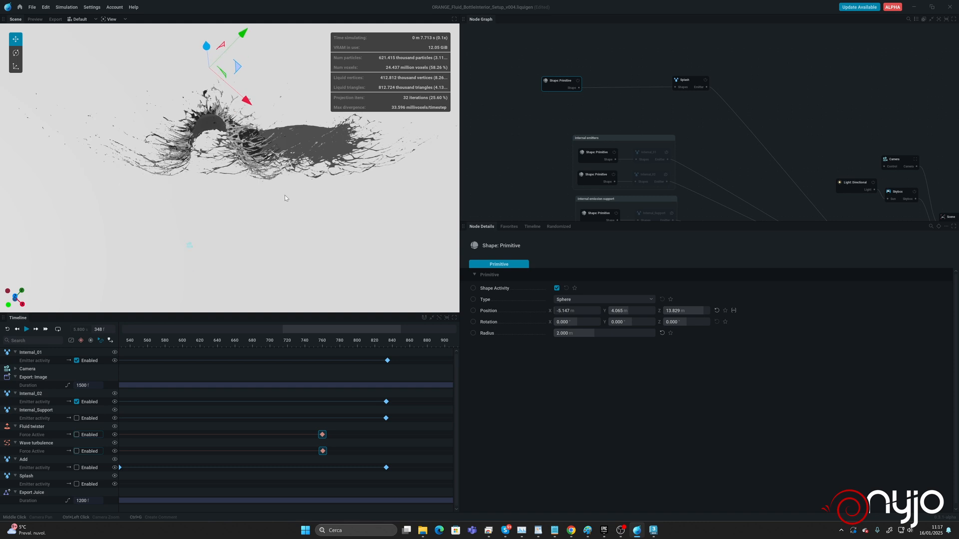
Select the Camera node and examine the splash from the front while running the simulation a little further.
middle_click_drag(838, 86, 732, 79)
left_click(776, 143)
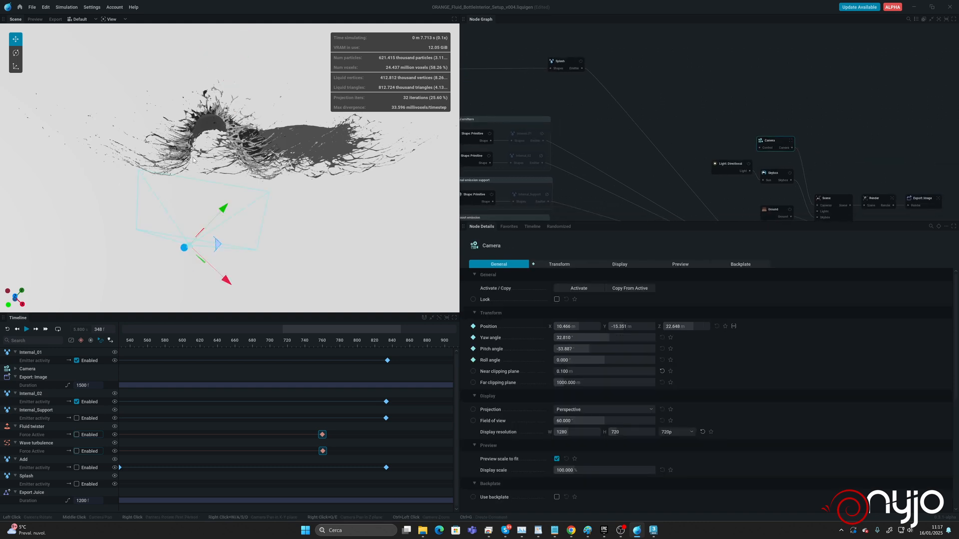
middle_click_drag(232, 194, 261, 194)
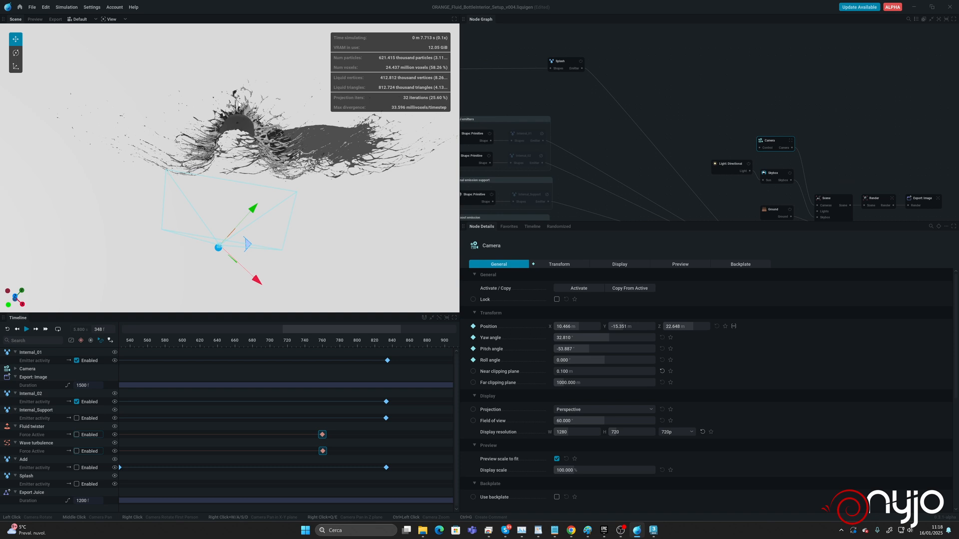
left_click_drag(269, 180, 286, 212)
left_click(27, 329)
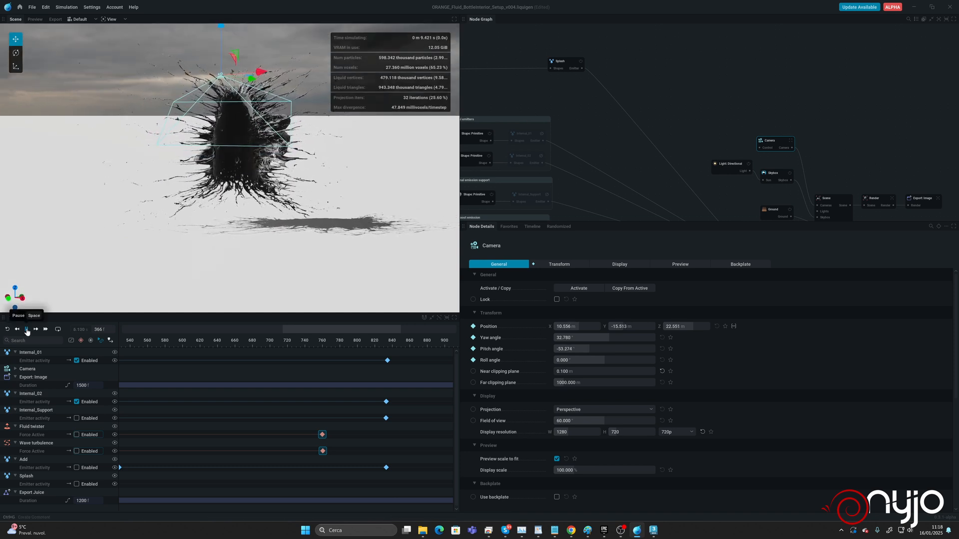
left_click(27, 331)
Set the Splash emitter's volume flow rate to 40 and rerun the simulation from the start.
middle_click_drag(546, 79, 643, 120)
left_click(643, 120)
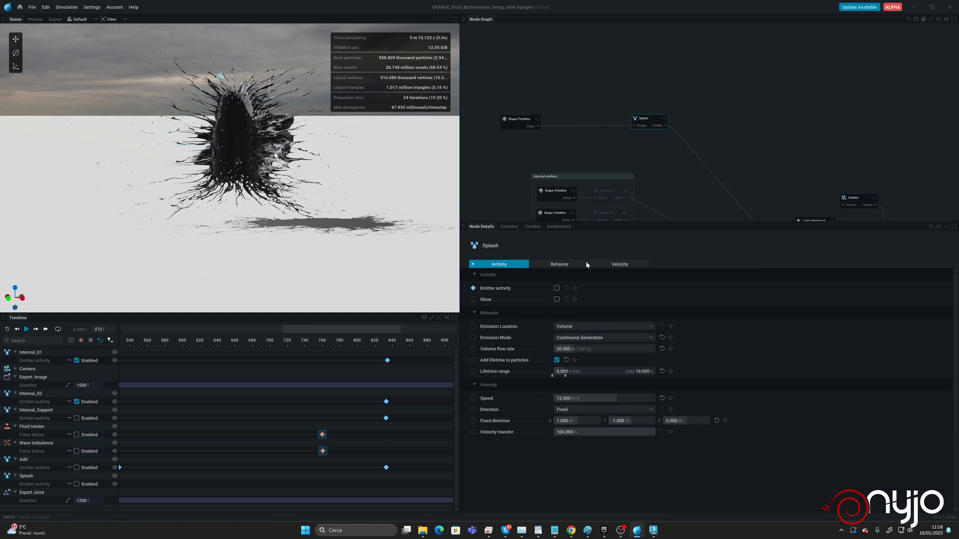
left_click(602, 348)
left_click_drag(602, 348, 510, 352)
type("40")
key("Return")
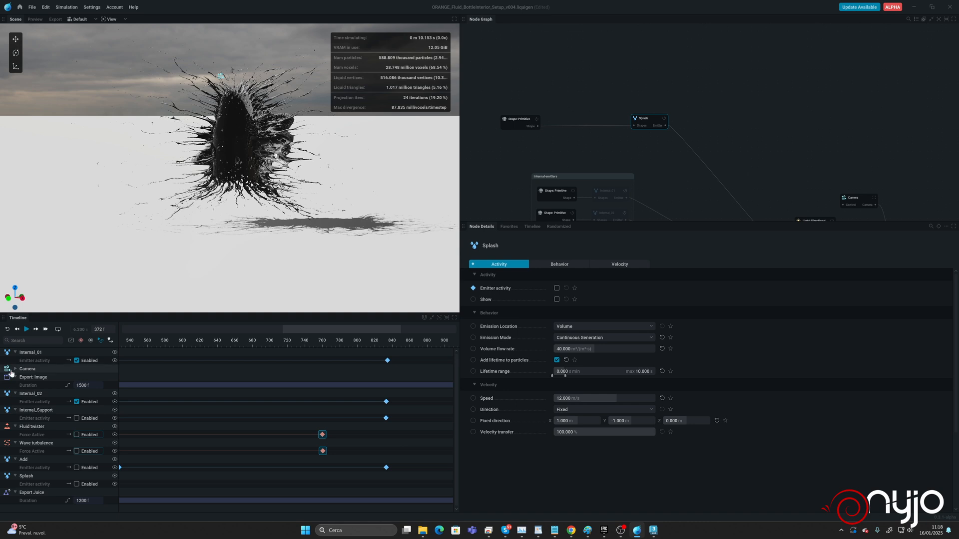
left_click(7, 329)
left_click(26, 329)
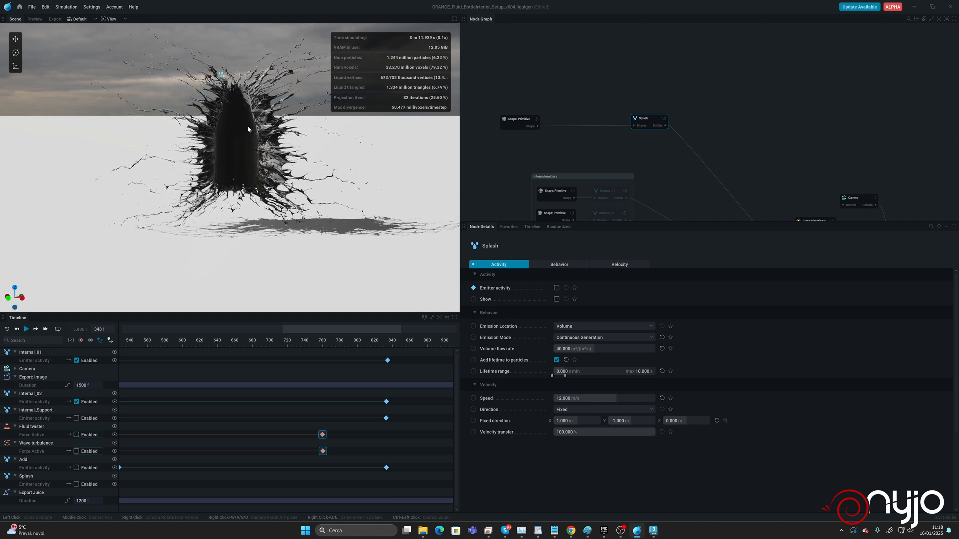
Set the Simulation node's mesh isovalue to 0 voxels and SDF smoothing to 0.210, checking the splash up close.
left_click_drag(174, 122, 293, 97)
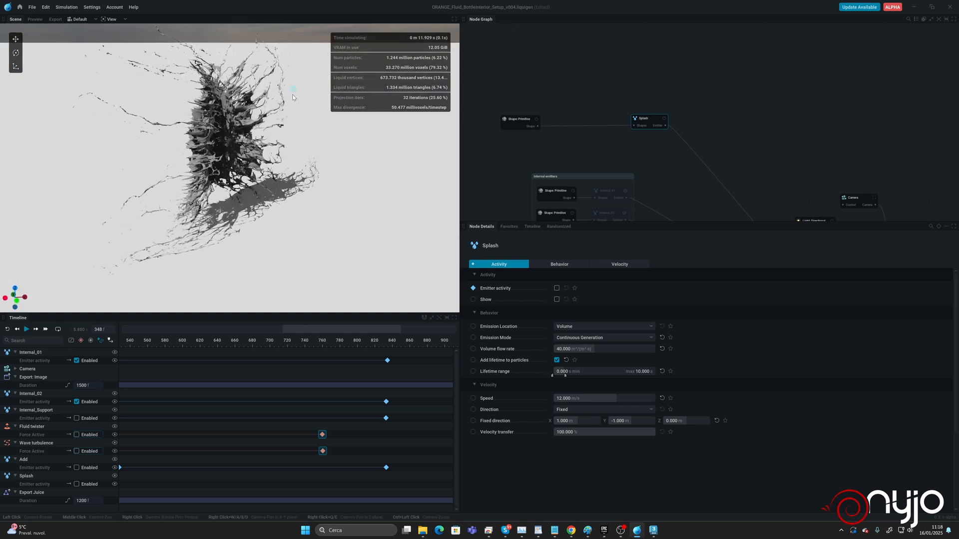
scroll(217, 111, "up", 4)
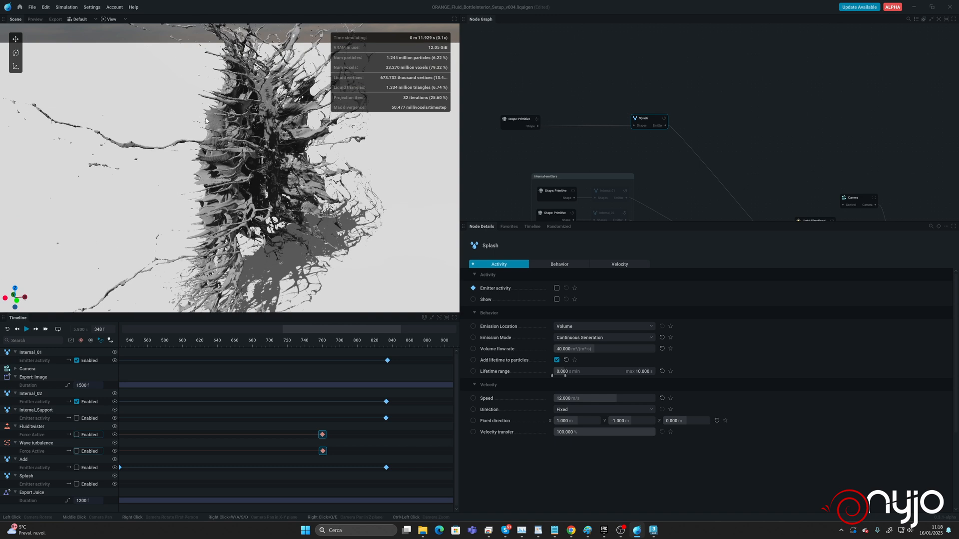
middle_click_drag(764, 165, 674, 38)
middle_click_drag(710, 128, 649, 49)
left_click(711, 98)
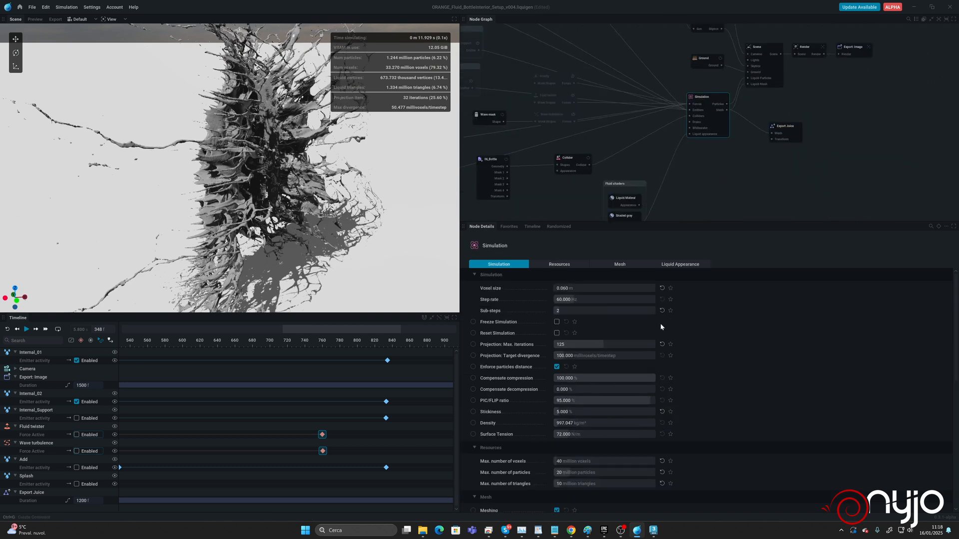
left_click(617, 265)
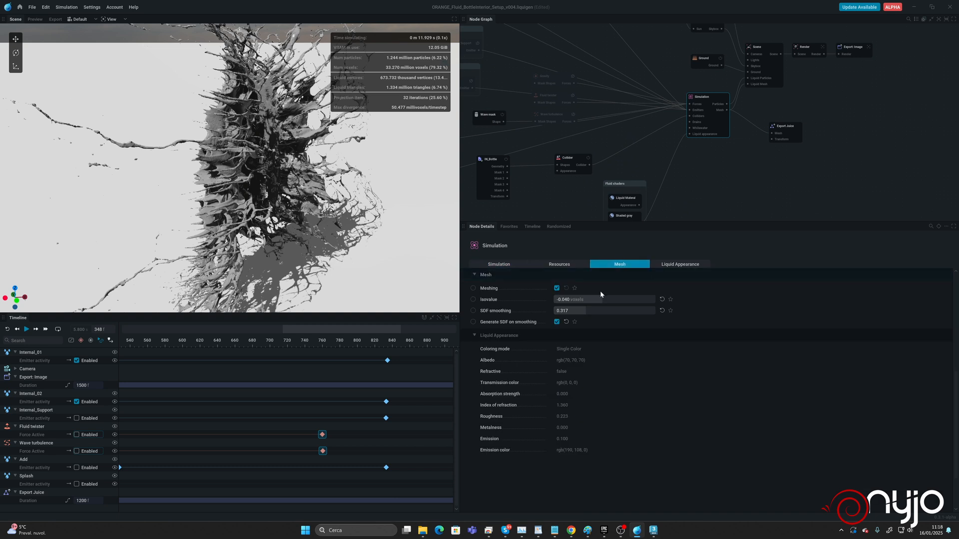
left_click_drag(582, 306, 585, 303)
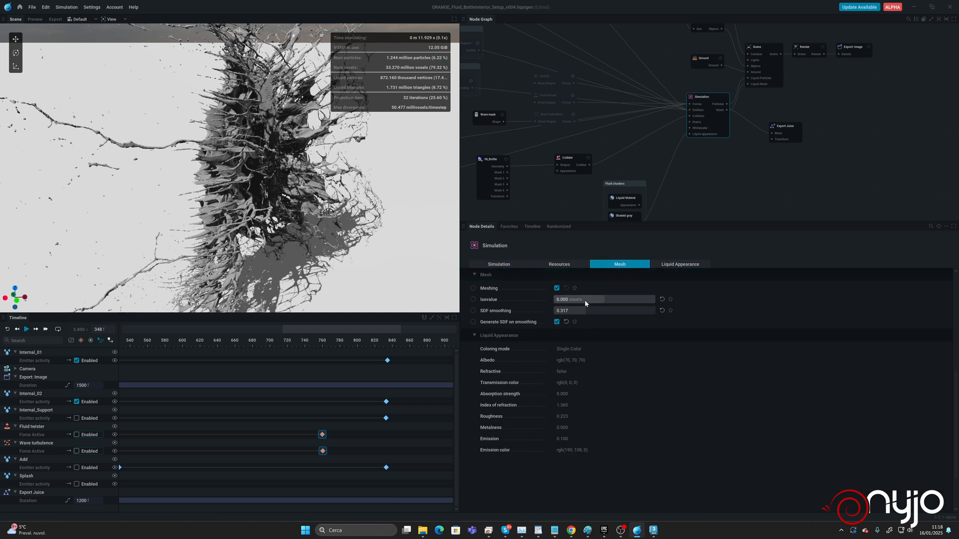
mouse_move(577, 311)
left_mouse_down()
mouse_move(600, 311)
mouse_move(565, 306)
left_mouse_up()
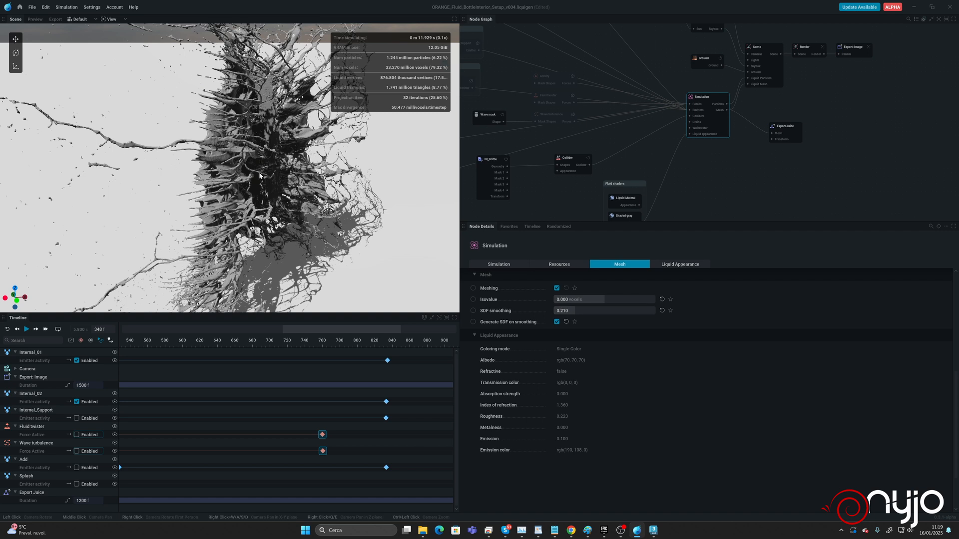
Save the project as a new file named ORANGE_Fluid_BottleInterior_Setup_v004_Splash_v001.
left_click_drag(300, 185, 242, 160)
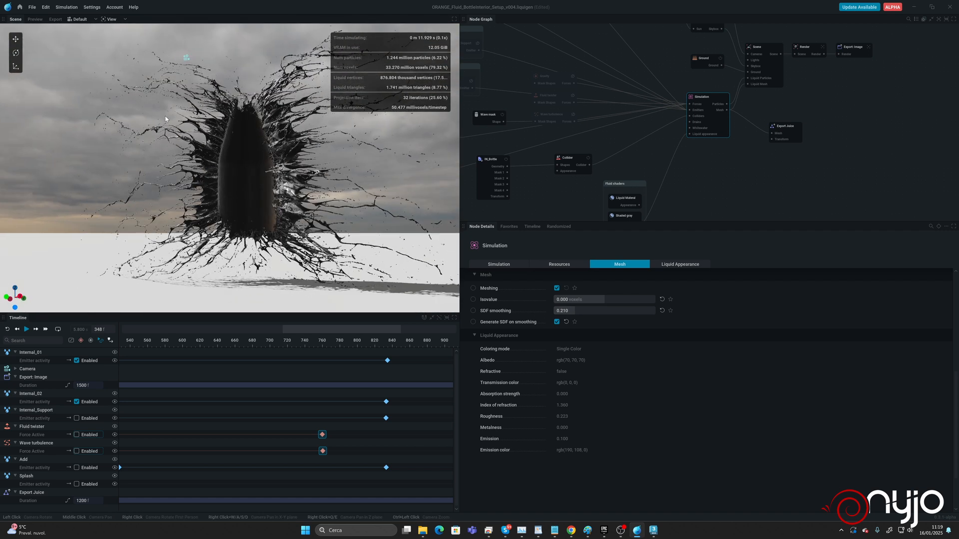
left_click(32, 7)
left_click(40, 60)
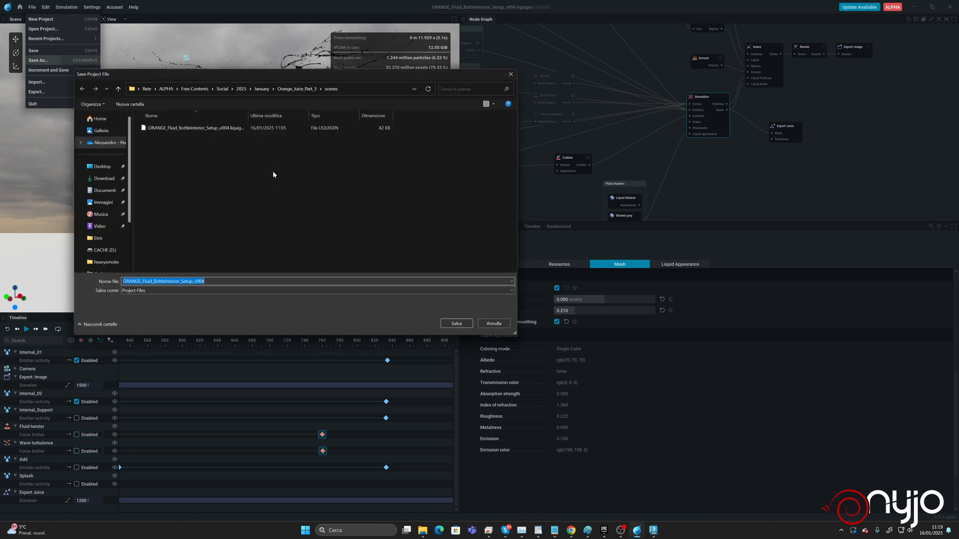
left_click(207, 282)
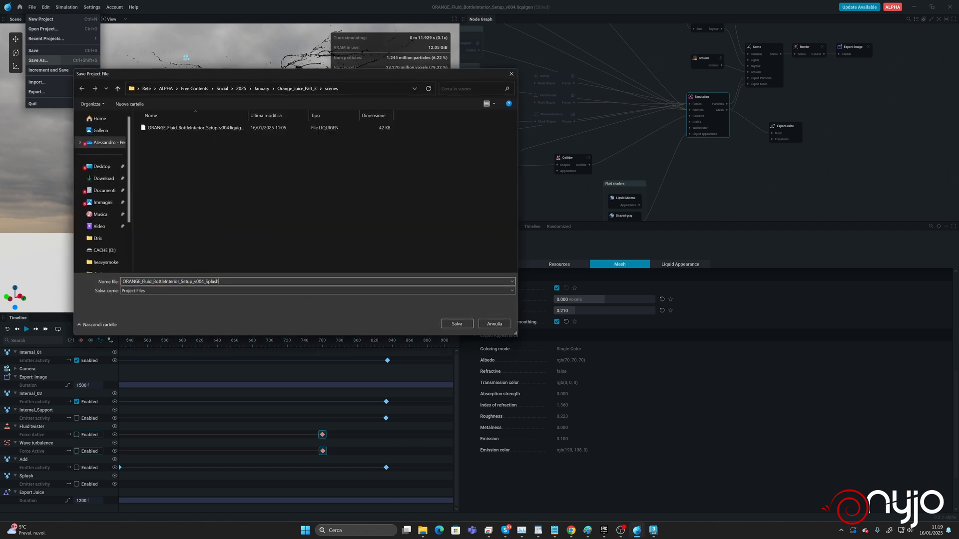
key("Return")
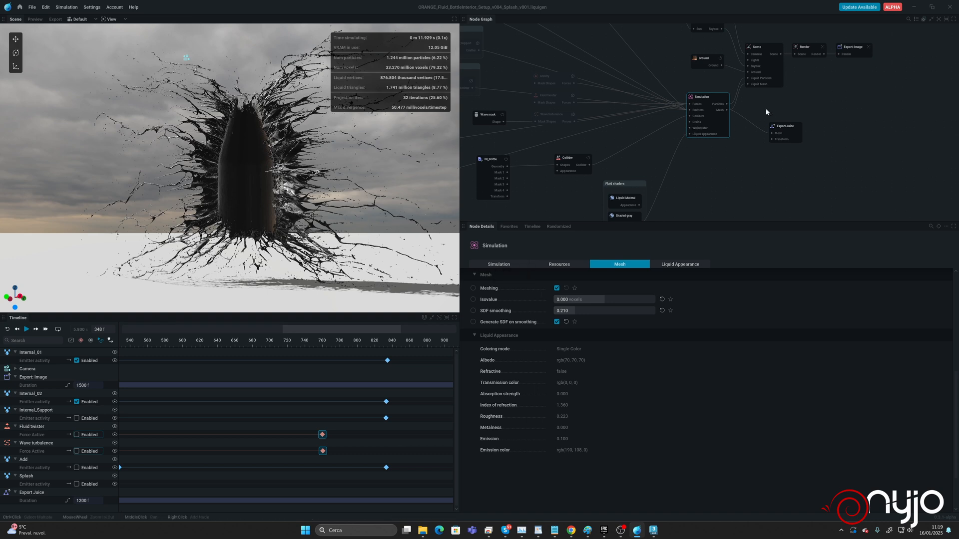
Select the Export Juice node and copy the name of the Splash_v001.abc cache from the Orange/Caches folder.
left_click(786, 122)
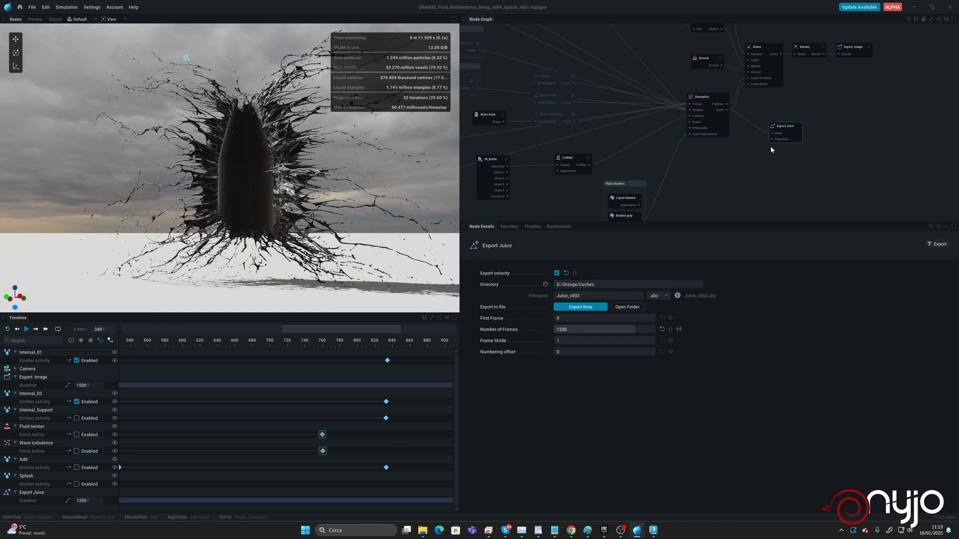
left_click(568, 296)
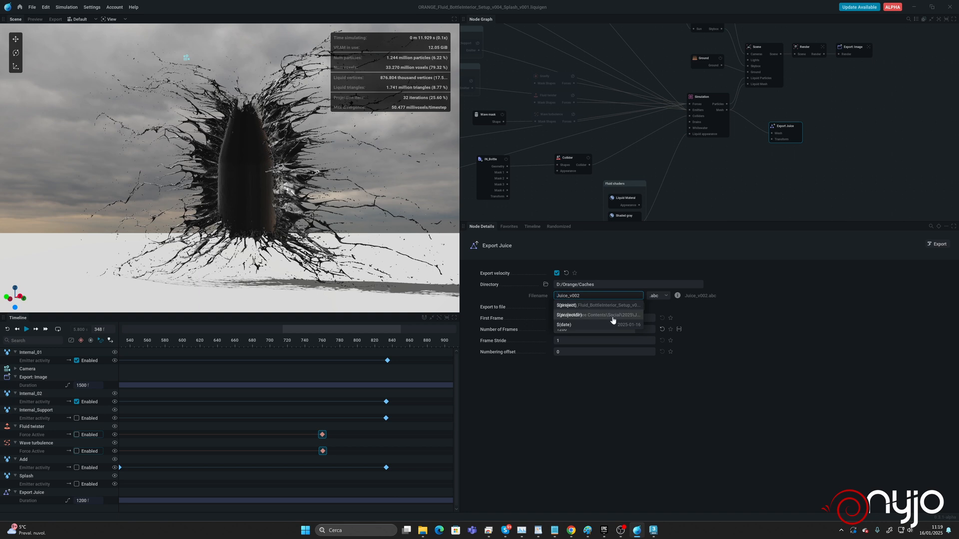
left_click(425, 531)
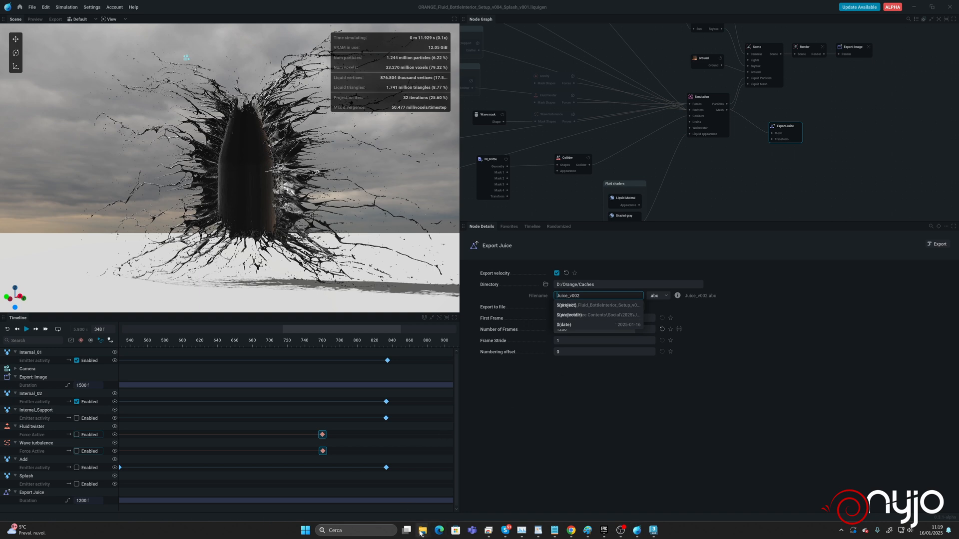
left_click(492, 486)
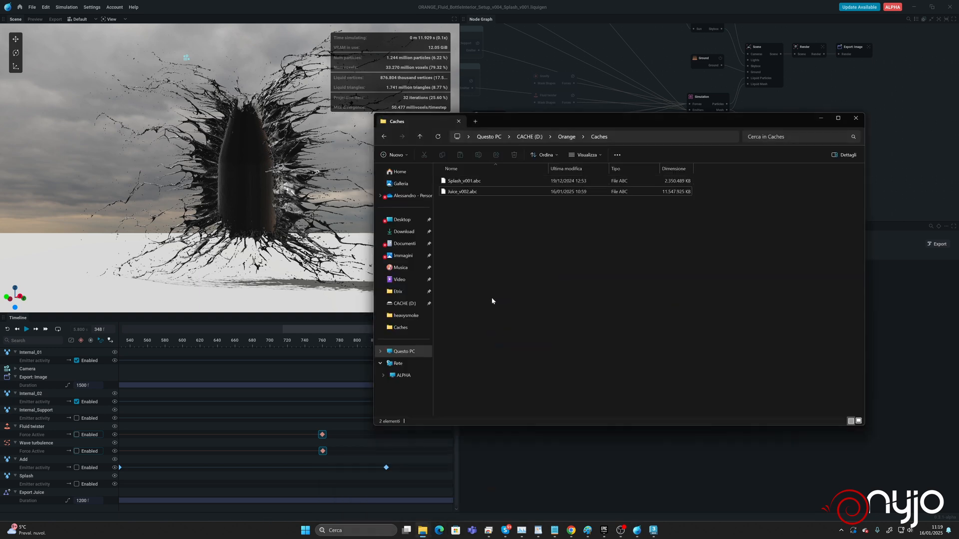
left_click(465, 183)
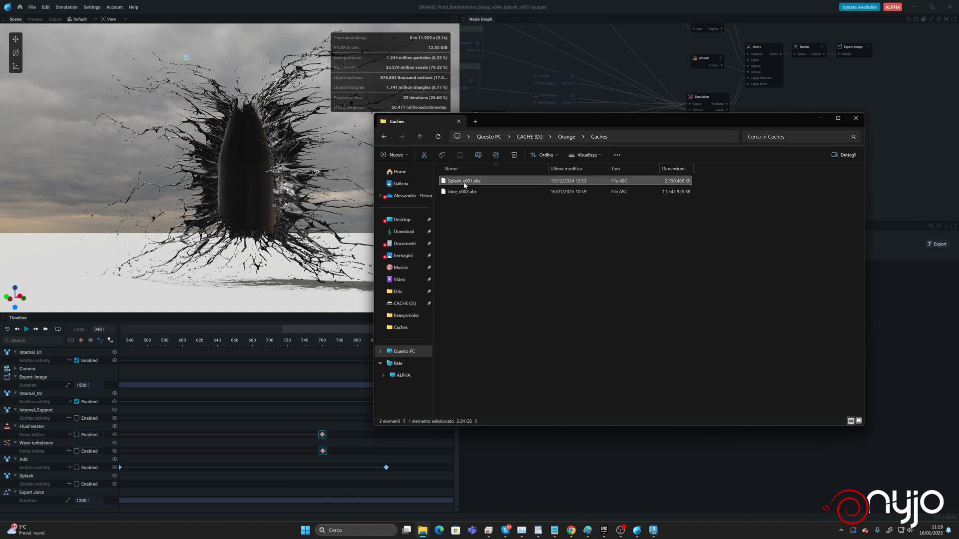
left_click(468, 183)
key("ctrl+c")
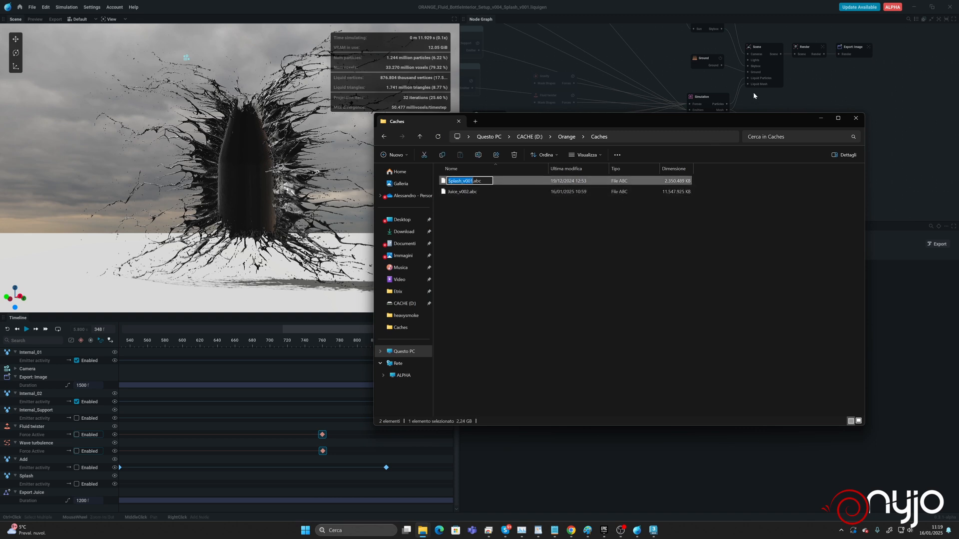
Set the Export Juice node's filename to Splash_v002, reusing the copied cache name.
left_click(818, 118)
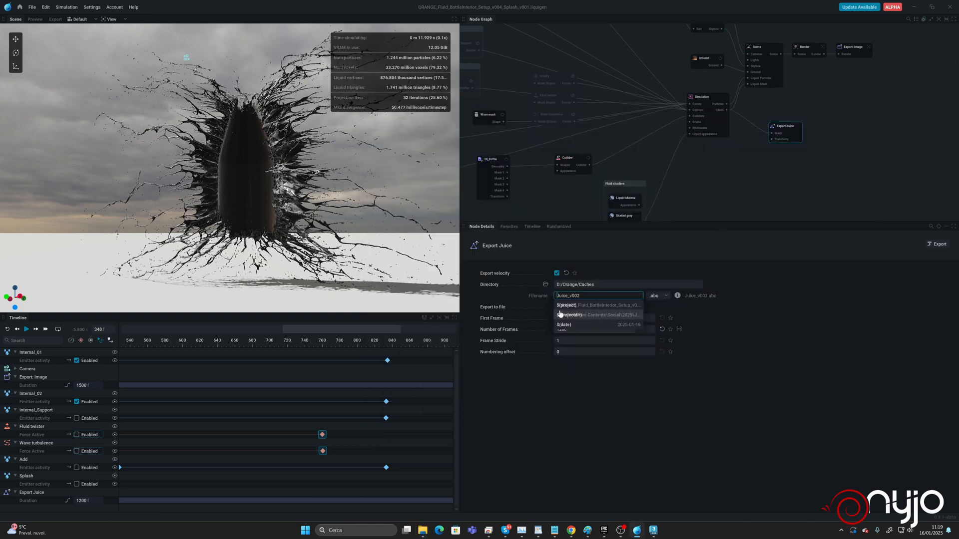
left_click(593, 295)
key("Home")
key("ctrl+v")
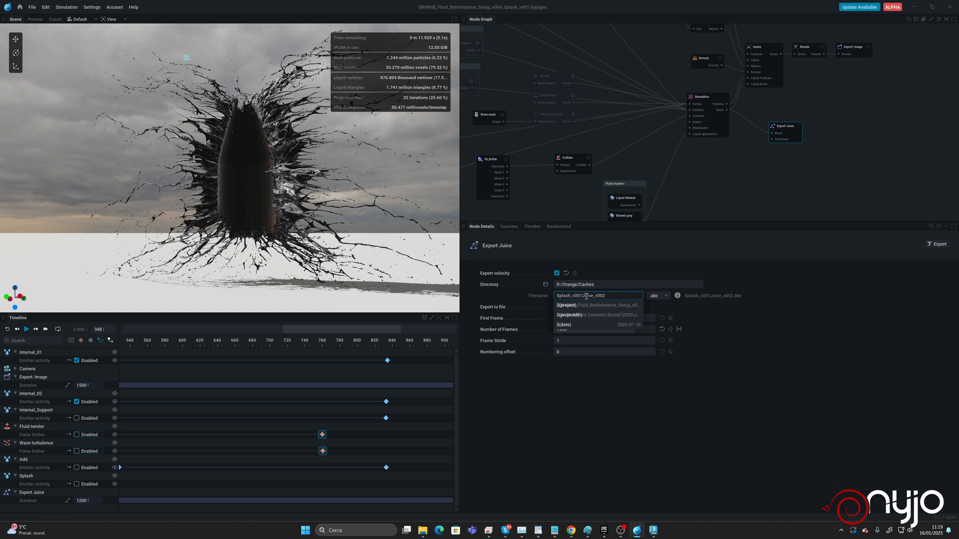
left_click_drag(581, 296, 660, 296)
type("2")
left_click(720, 387)
Set the Export Juice node's number of frames to 500, save the project, and export the Alembic cache.
left_click(582, 331)
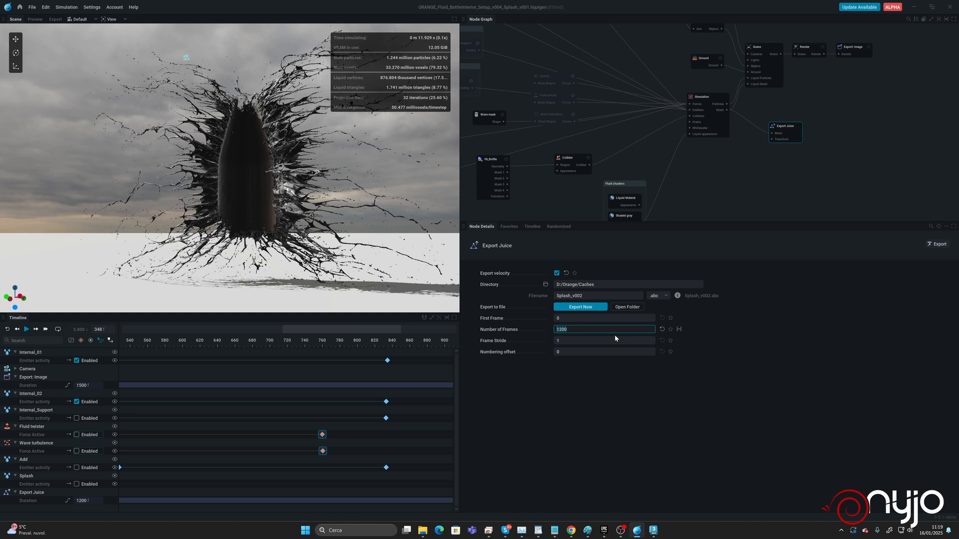
type("500")
left_click(713, 386)
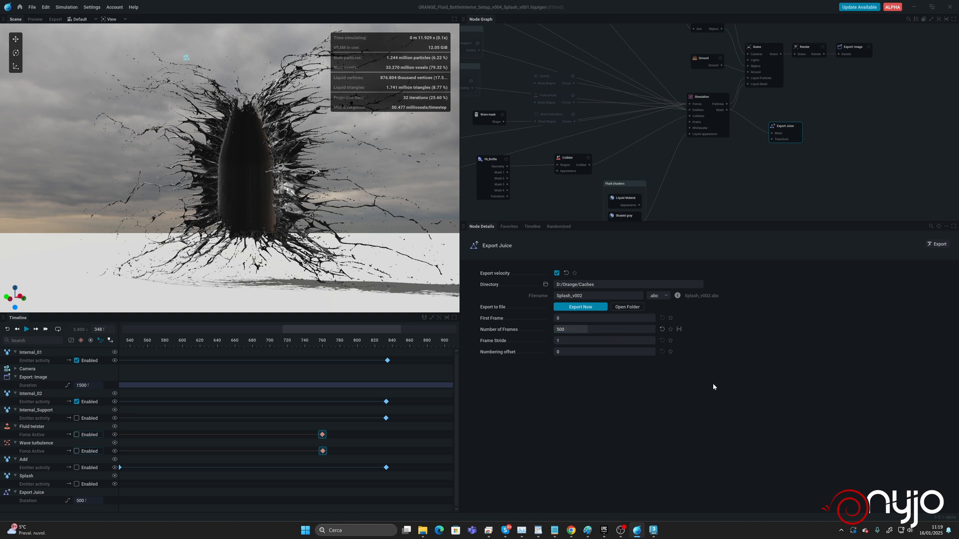
left_click(33, 8)
left_click(50, 51)
left_click(580, 307)
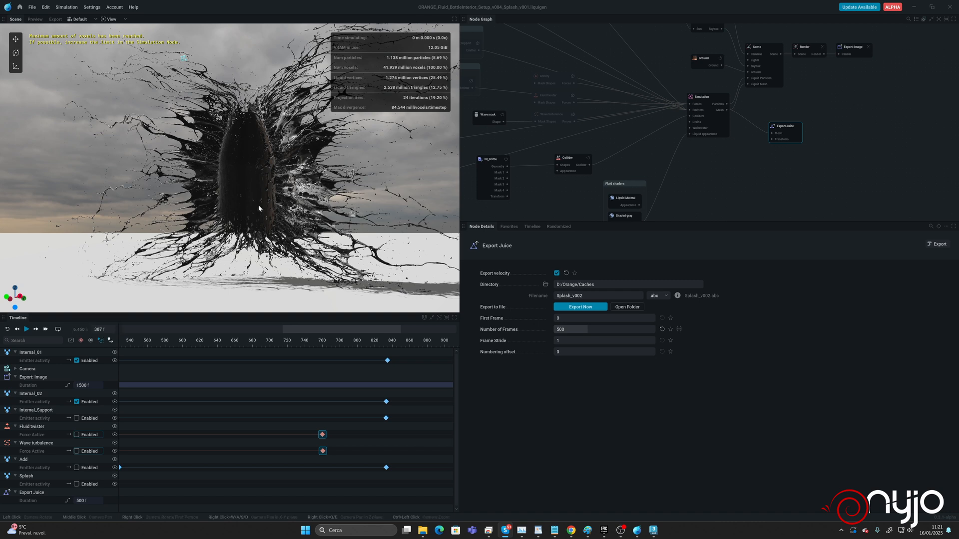
Examine the Simulation node's resource limits for voxels, particles and triangles.
left_click(706, 98)
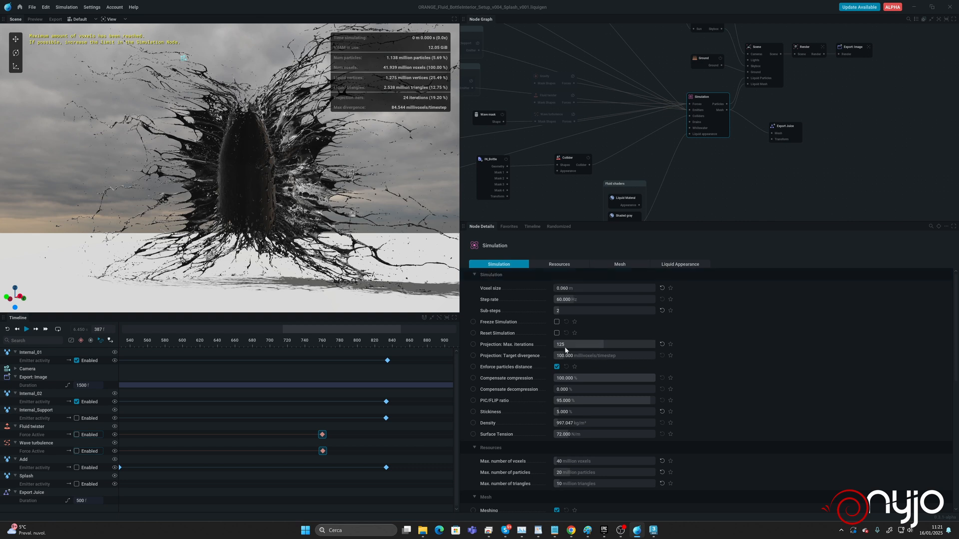
scroll(595, 424, "down", 6)
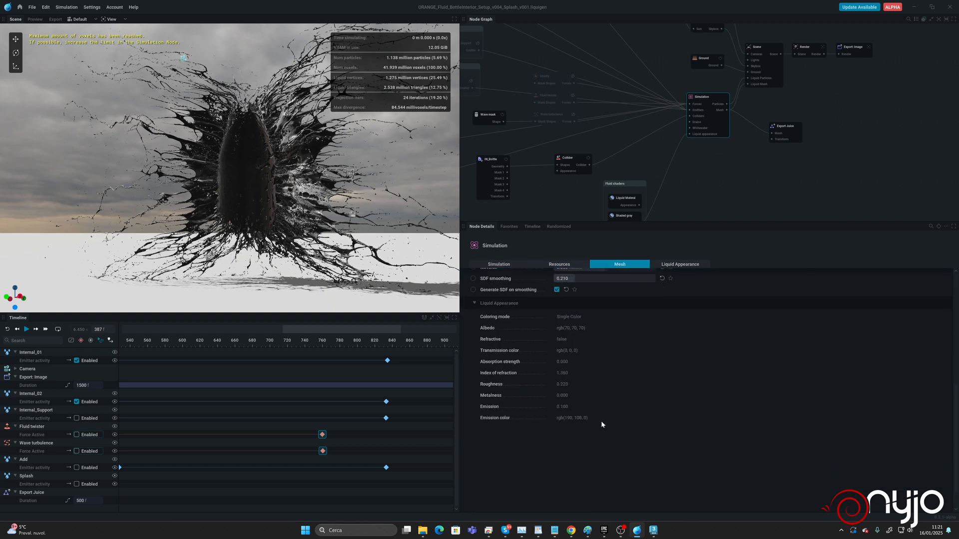
scroll(592, 365, "up", 3)
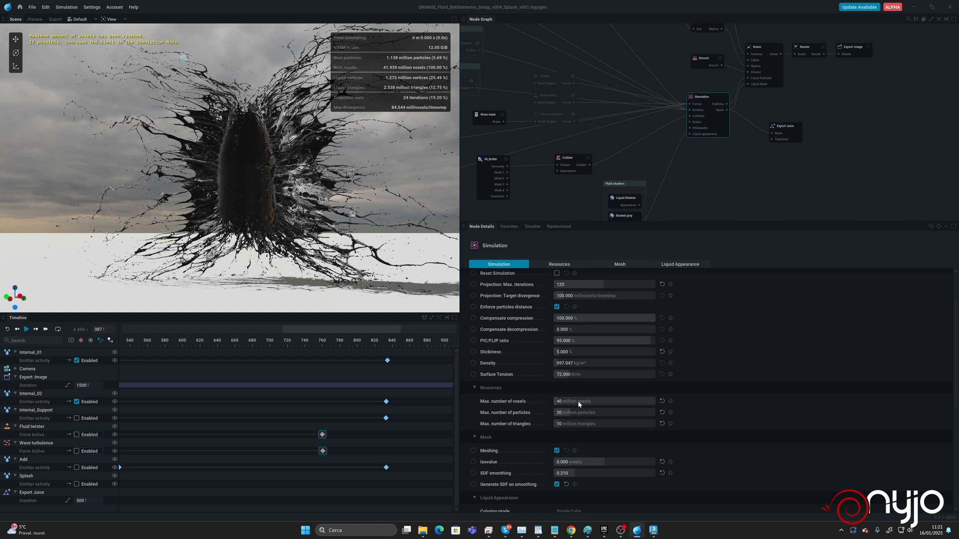
Switch to 3ds Max and try to import Splash_v002.abc from the Caches folder with the default Alembic options.
left_click(653, 531)
left_click(7, 13)
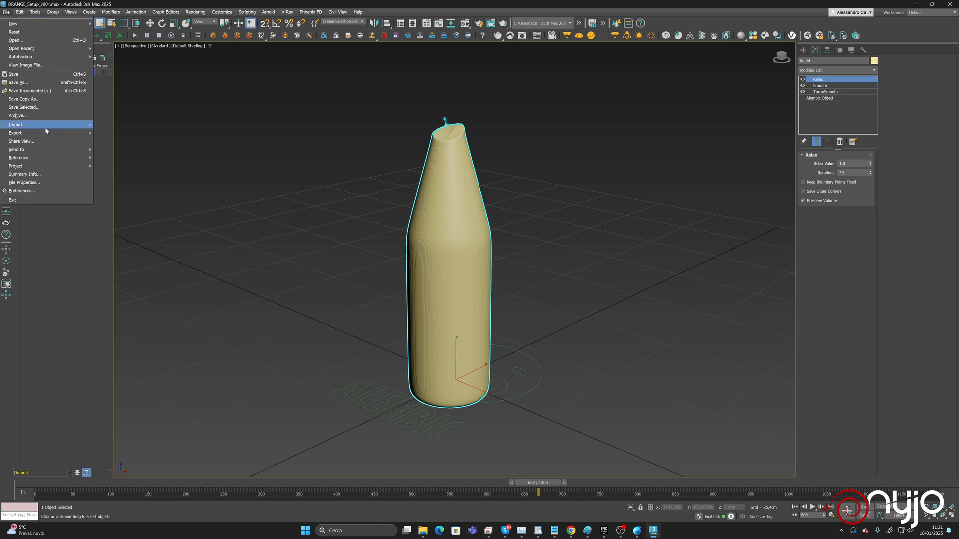
mouse_move(46, 127)
left_click(109, 126)
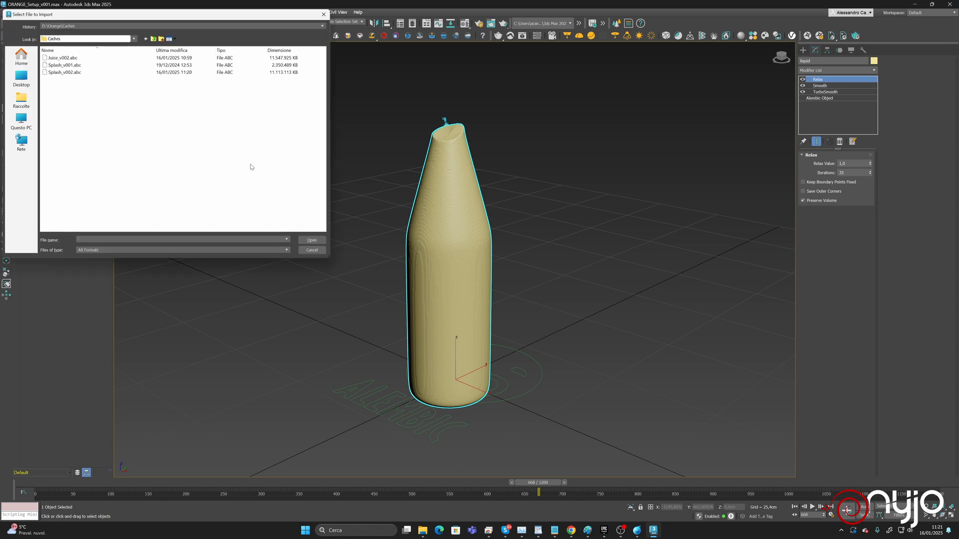
left_click(104, 73)
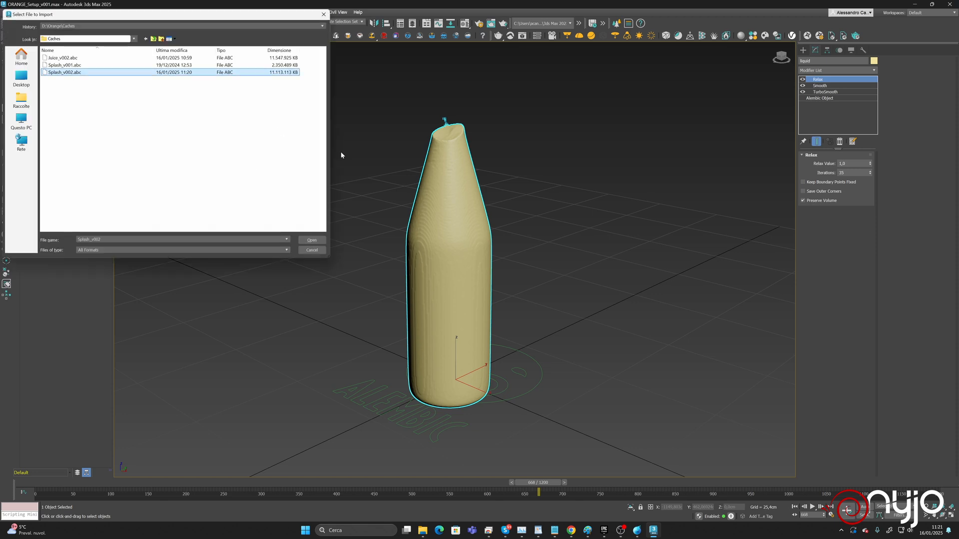
left_click(312, 240)
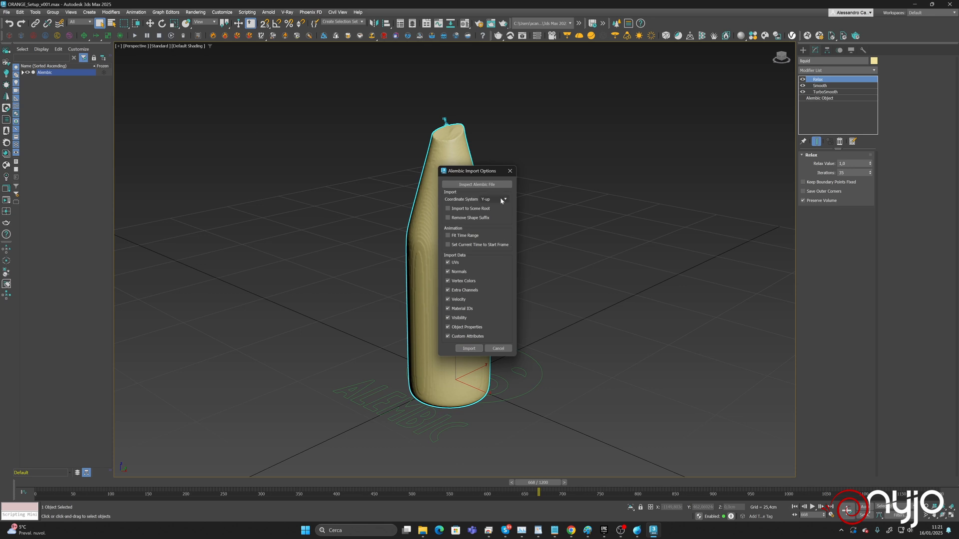
left_click(471, 349)
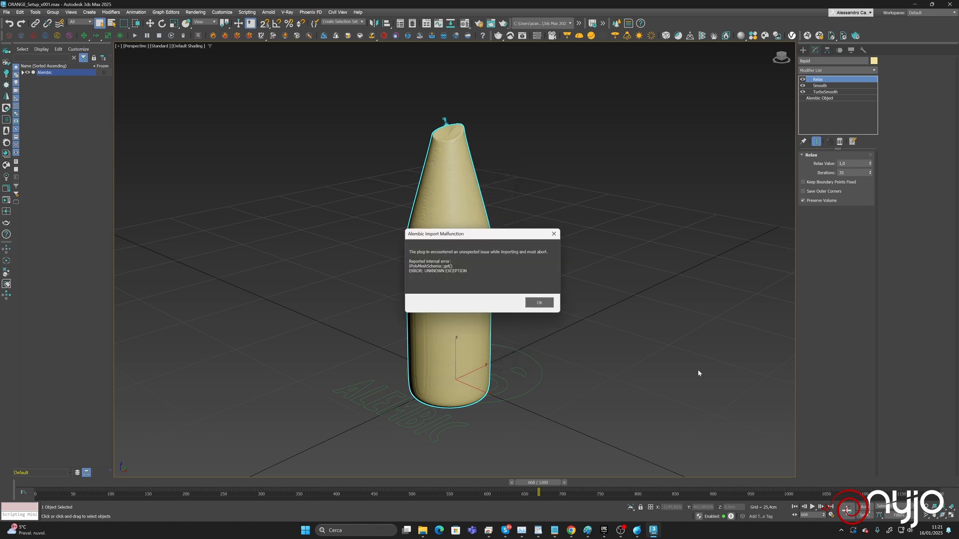
Dismiss the import error and resolve the name conflict by naming the new Alembic container Alembic001_Splash.
left_click(539, 302)
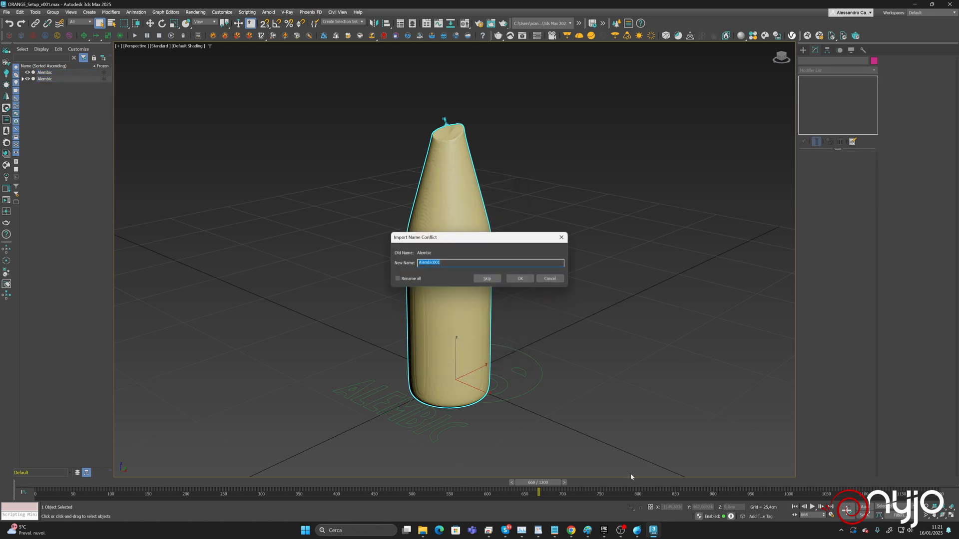
left_click(465, 263)
type("_Splash")
left_click(531, 277)
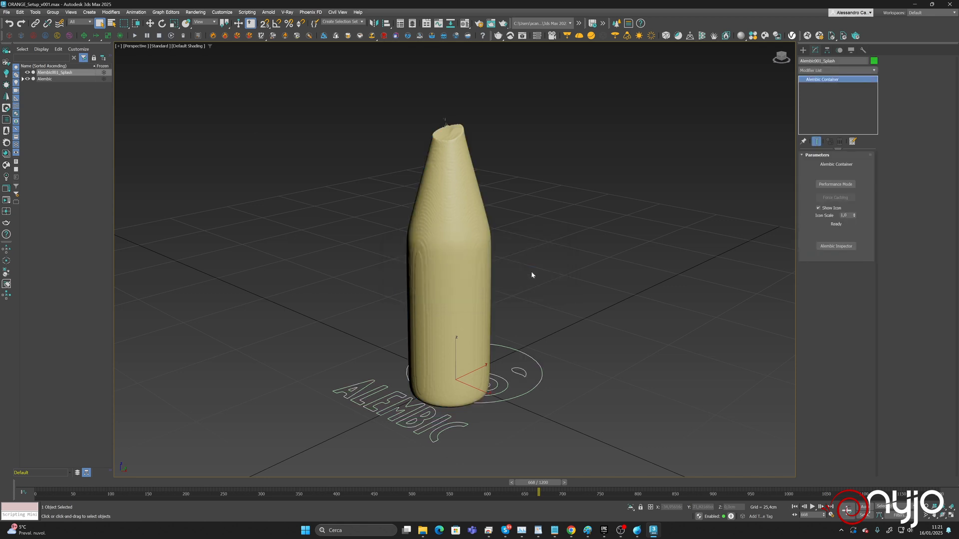
Scrub the timeline to check the imported splash, and delete the Alembic001_Splash container.
left_click_drag(43, 482, 303, 469)
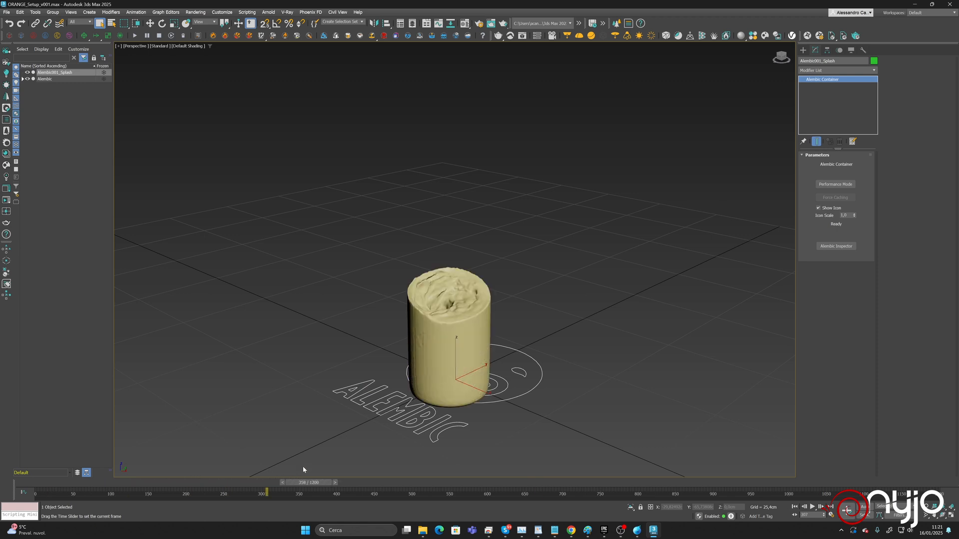
left_click(50, 78)
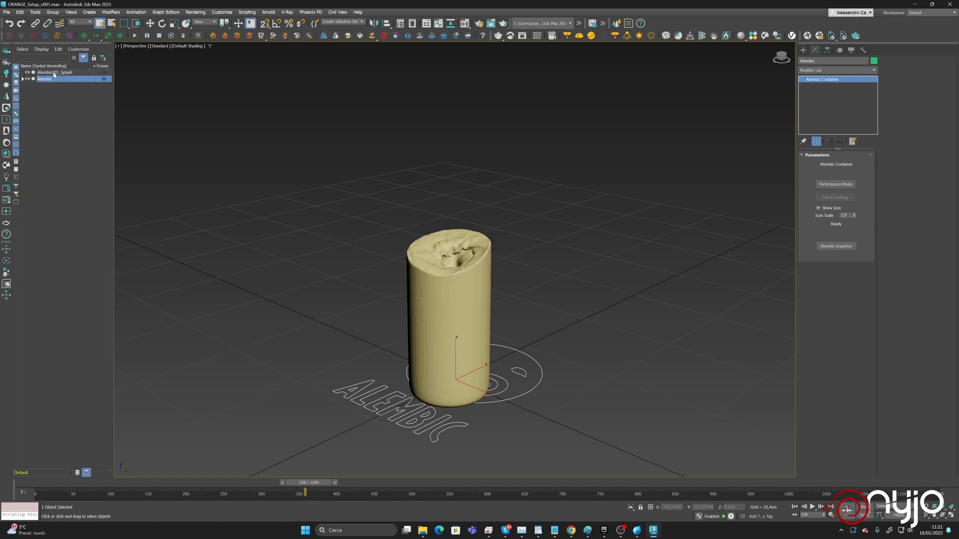
left_click(54, 73)
key("Delete")
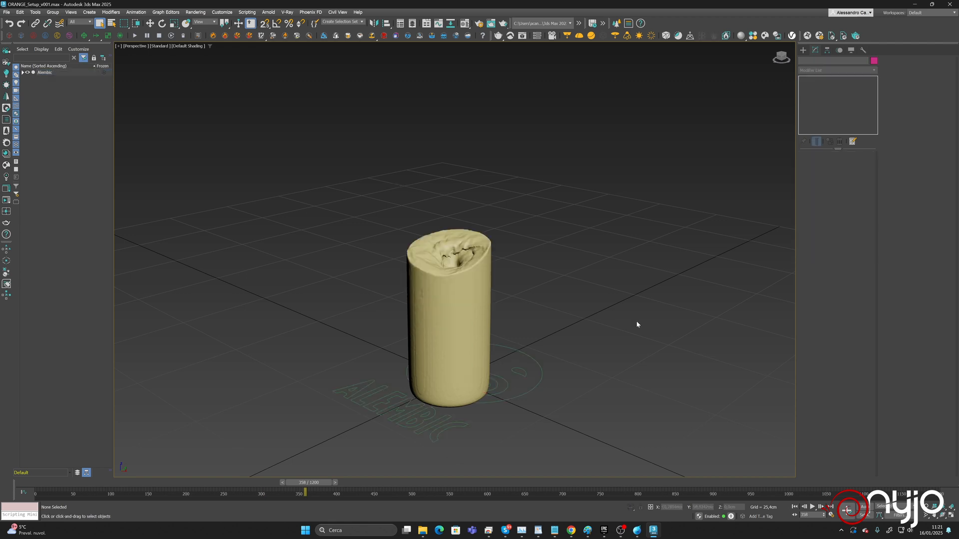
Switch back to LiquiGen and set the Simulation node's maximum number of voxels to 80 million.
left_click(636, 530)
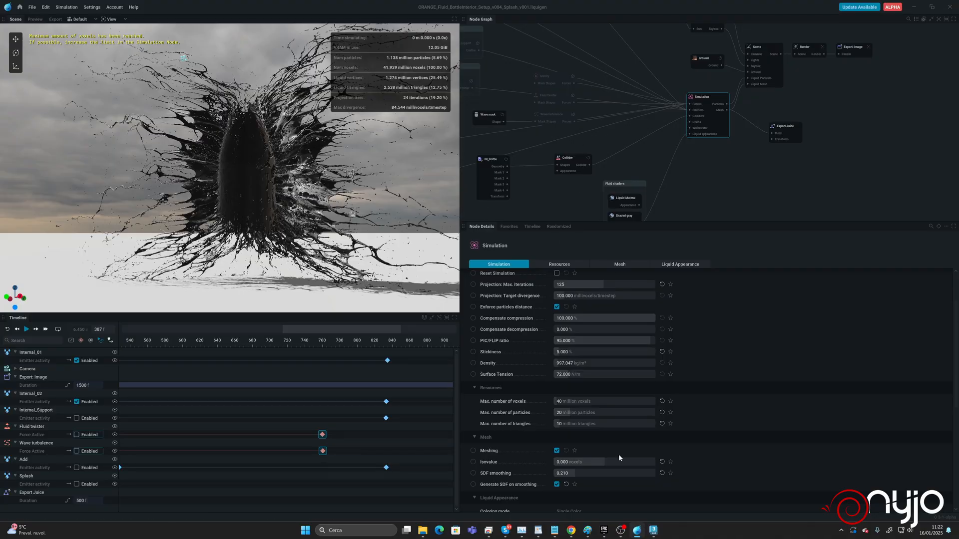
scroll(729, 368, "down", 3)
scroll(729, 367, "down", 1)
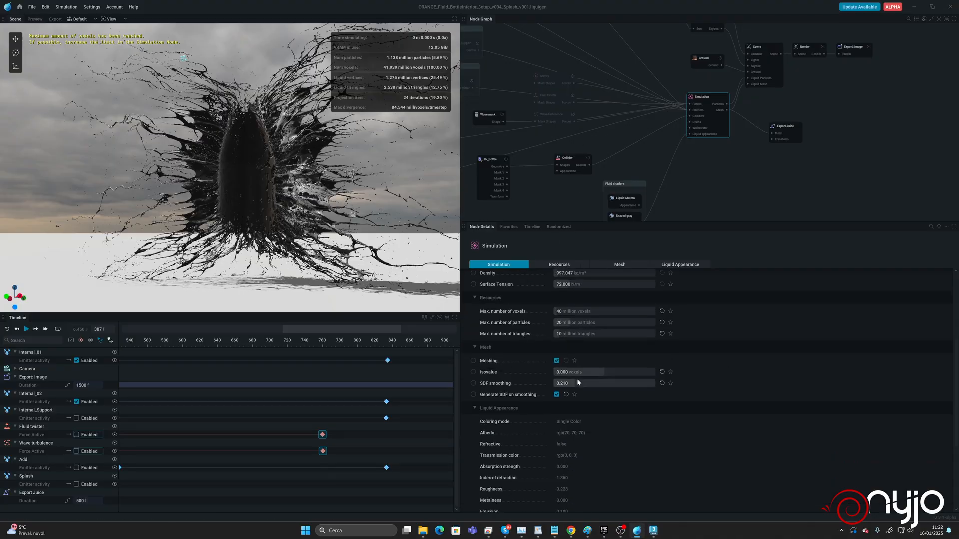
left_click(571, 311)
type("8")
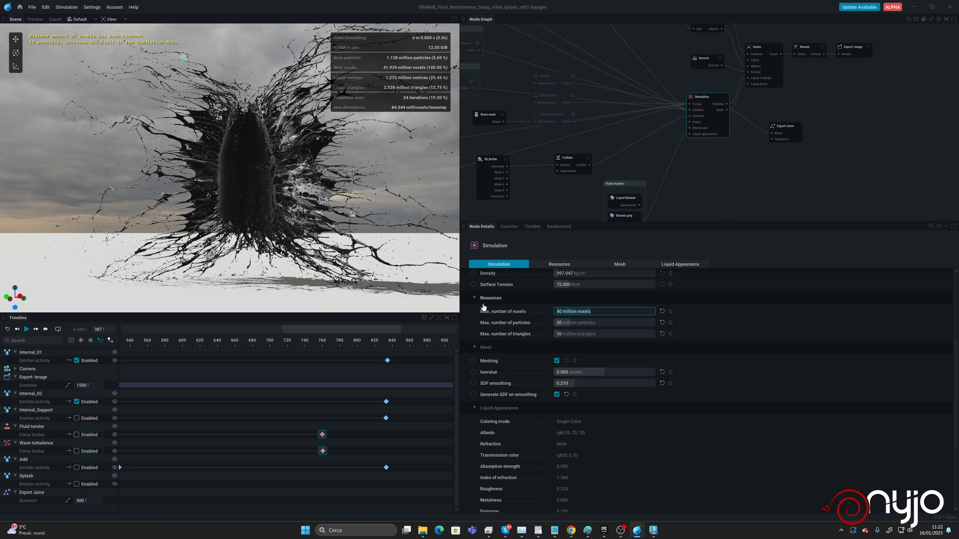
type("0")
key("Return")
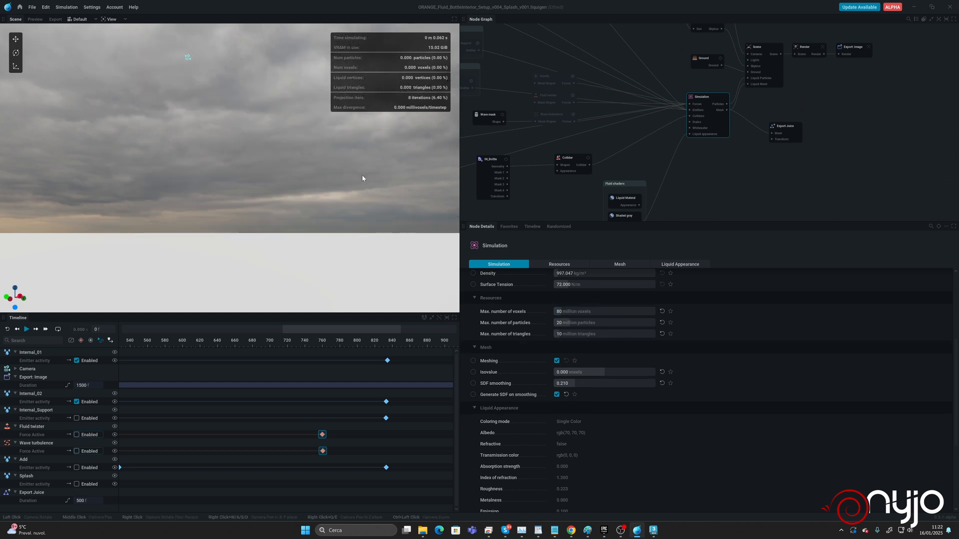
Save the project and try to export the Export Juice cache again as Splash_v002.abc, dismissing the export error.
left_click(33, 7)
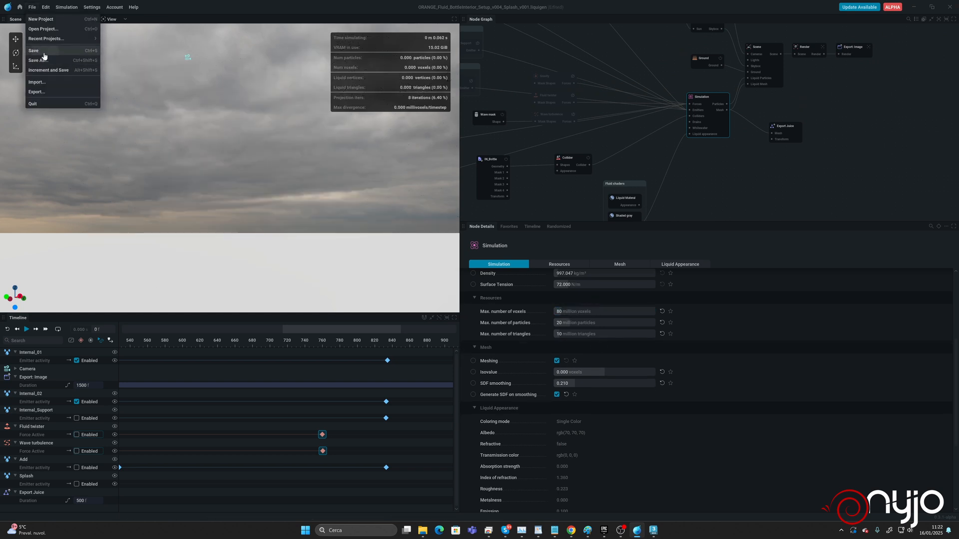
left_click(45, 56)
left_click(782, 127)
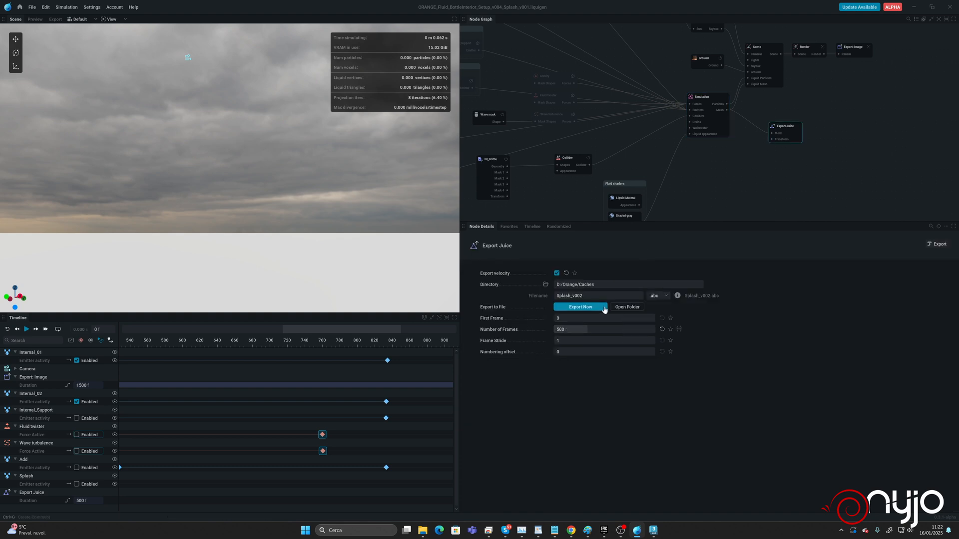
left_click(581, 307)
left_click(544, 288)
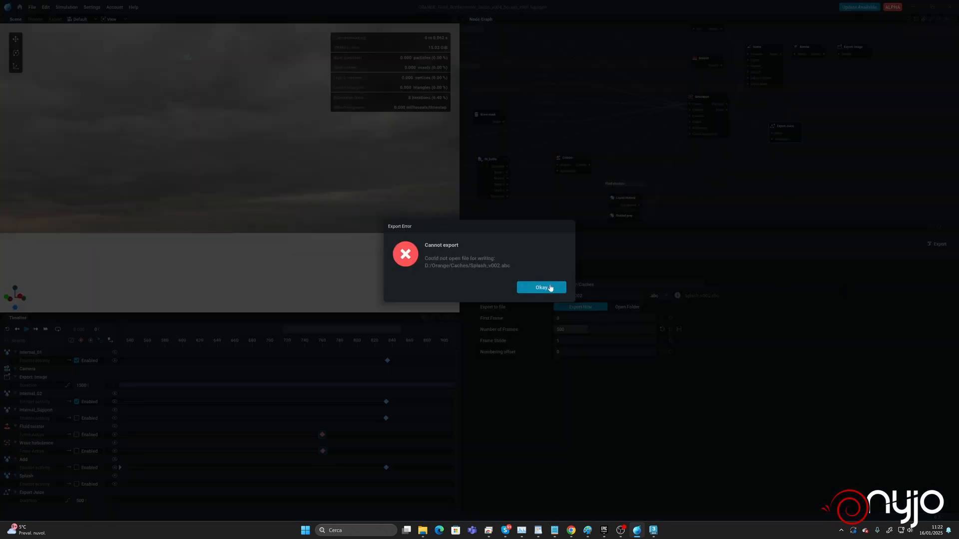
Dismiss the export error, rename the Export Juice cache file to Splash_v003, and export it as an Alembic file.
left_click(548, 287)
left_click(599, 296)
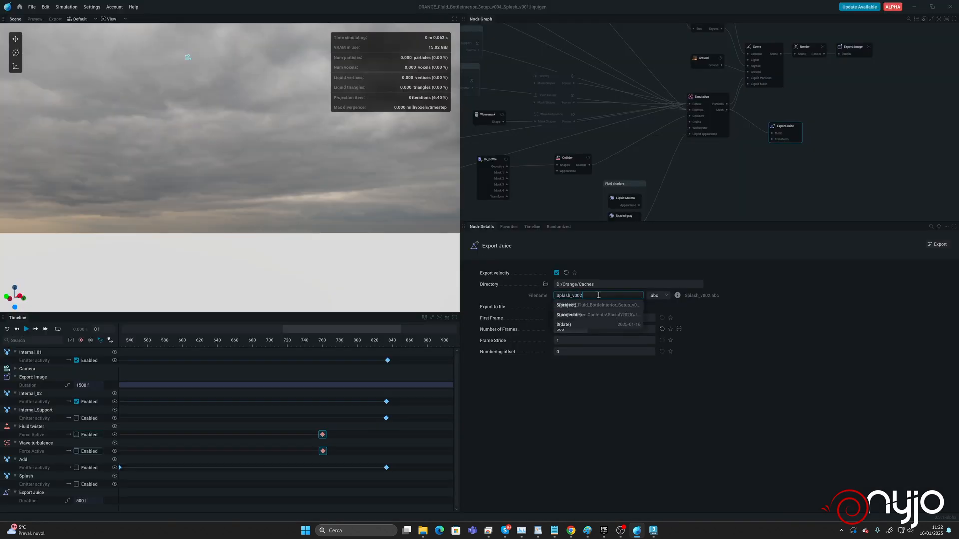
type("3")
key("Return")
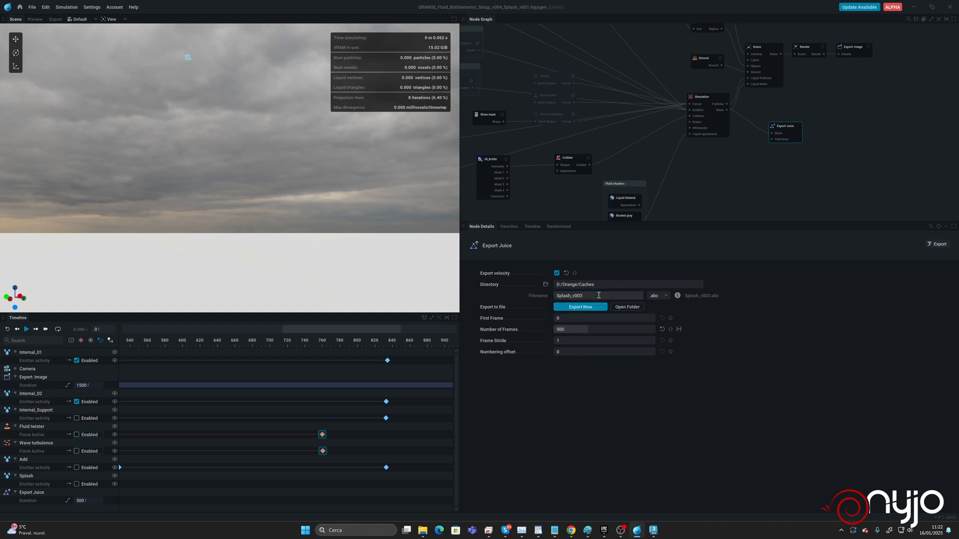
left_click(580, 307)
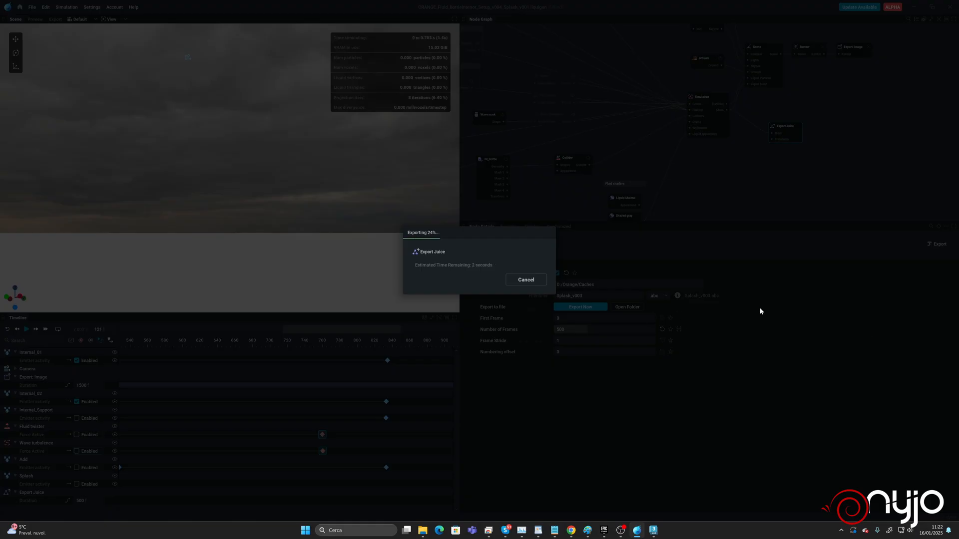
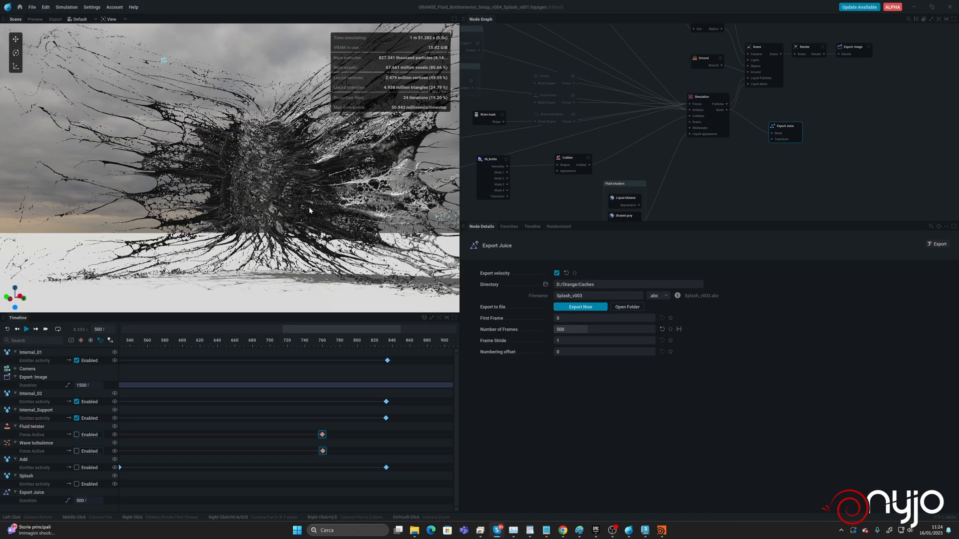
mouse_move(308, 207)
left_mouse_down()
mouse_move(351, 215)
mouse_move(315, 267)
mouse_move(325, 177)
mouse_move(310, 189)
left_mouse_up()
Switch to 3ds Max and import Splash_v003.abc from the Caches folder.
left_click(646, 533)
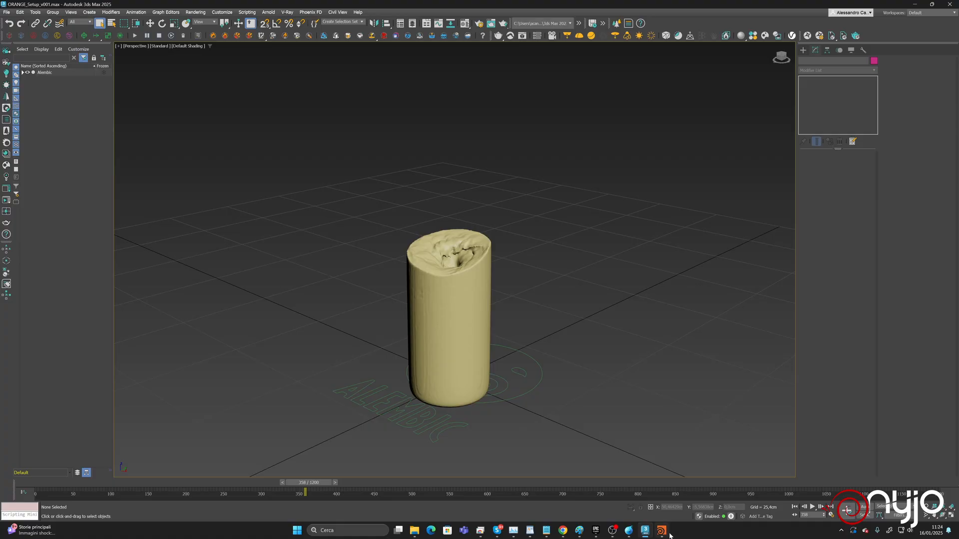
left_click(6, 12)
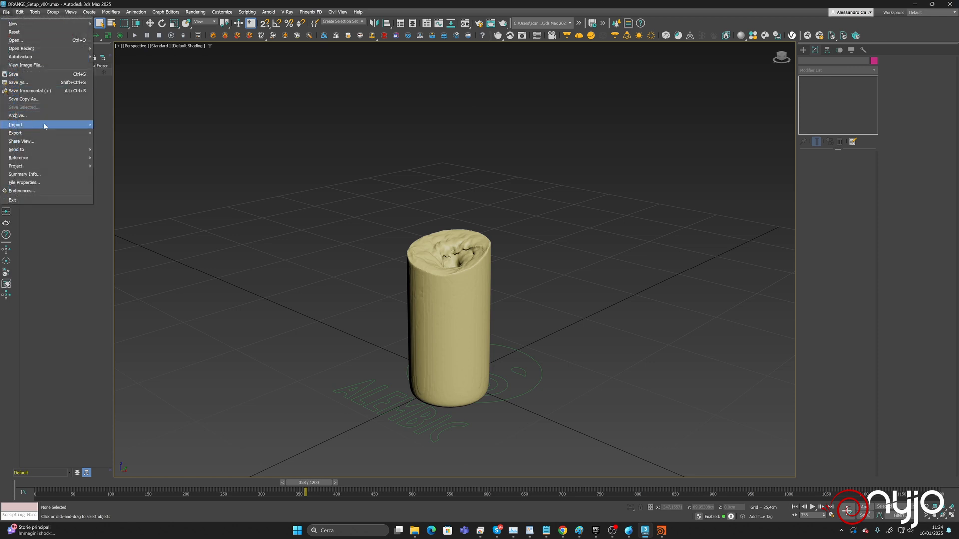
left_click(122, 124)
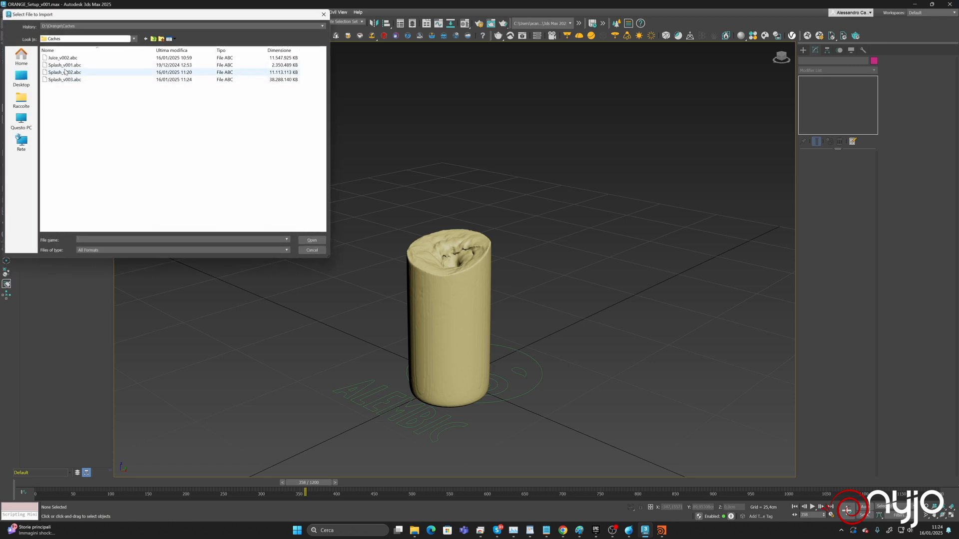
double_click(82, 80)
left_click(469, 348)
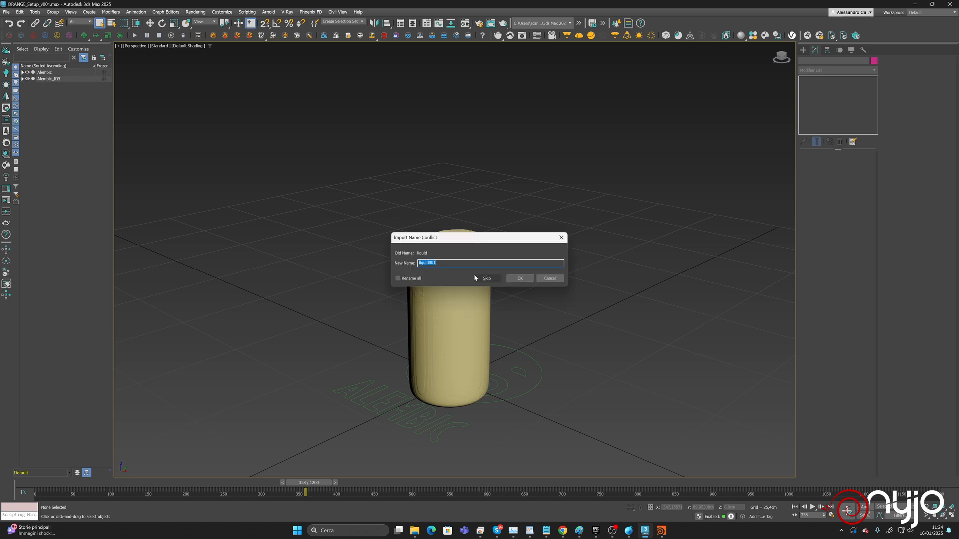
Resolve the import name conflict for the liquid object by enabling renaming for all conflicts and accepting the new name.
left_click(458, 262)
left_click(409, 279)
left_click(517, 278)
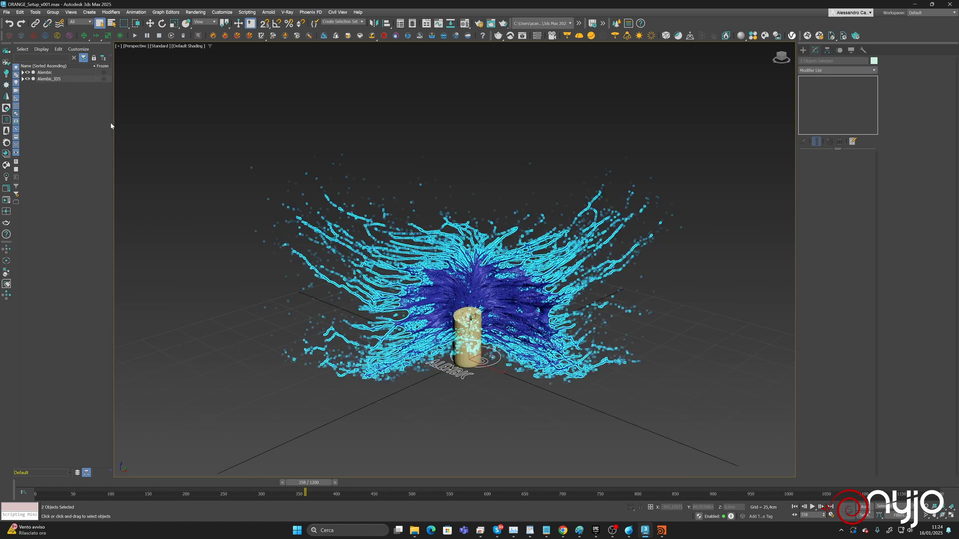
Hide the original Alembic container and its liquid mesh in the scene list.
left_click(28, 73)
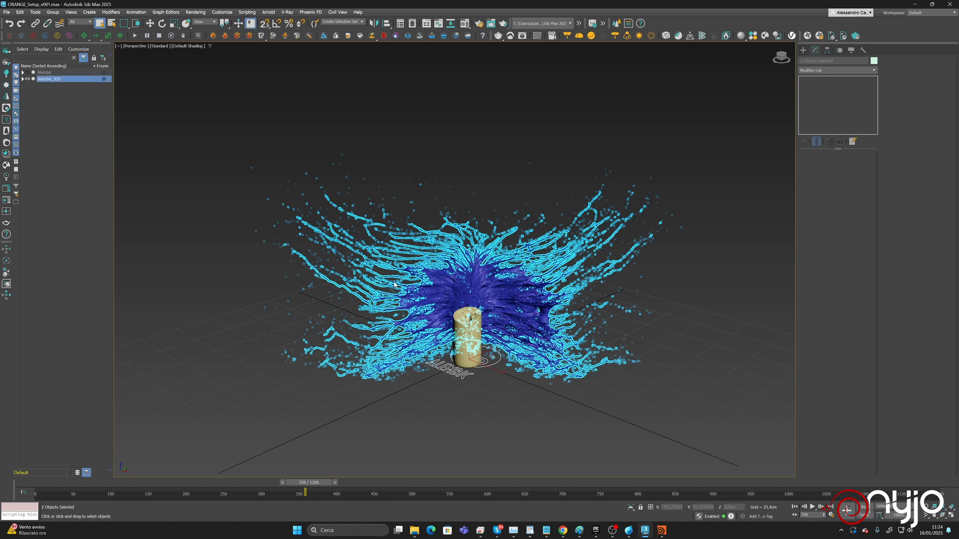
left_click(22, 73)
left_click(29, 78)
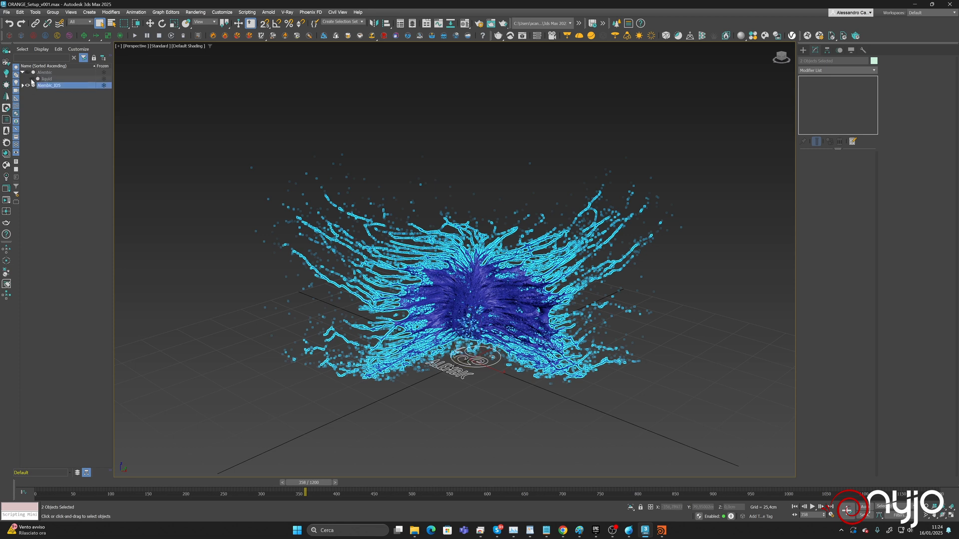
Scrub to frame 211 to examine the imported splash from closer up, and show the original liquid mesh again for comparison.
middle_click_drag(489, 313, 469, 279)
left_click(718, 279)
scroll(468, 299, "up", 5)
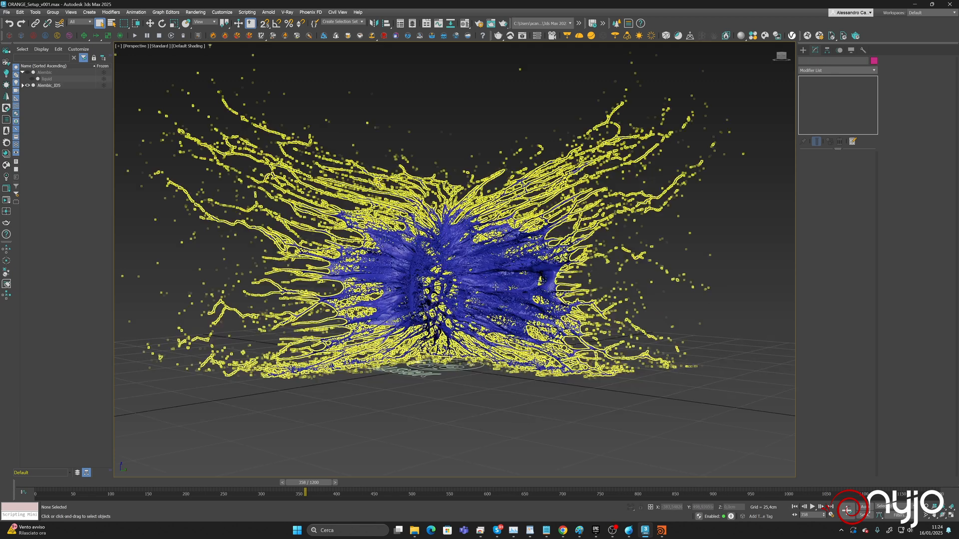
middle_click_drag(478, 282, 487, 274)
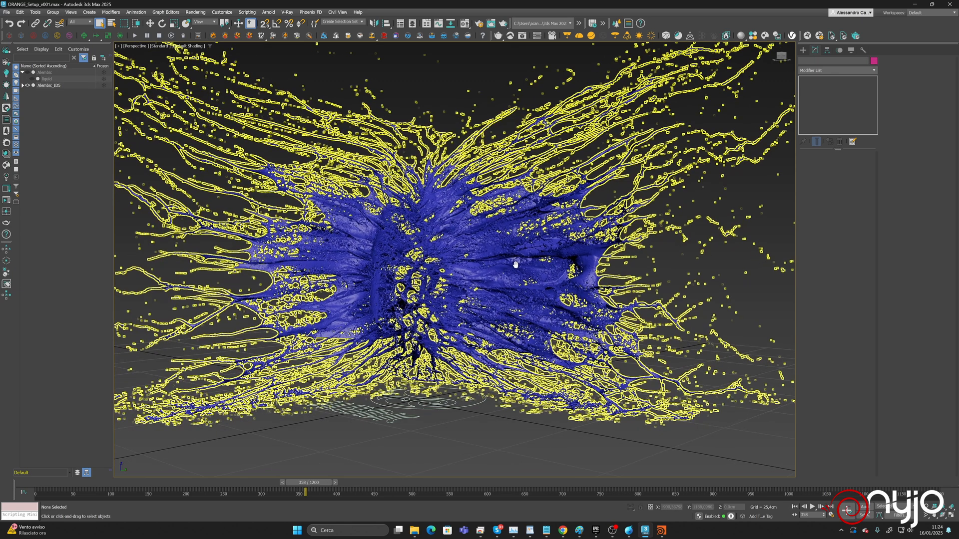
left_click_drag(43, 484, 204, 491)
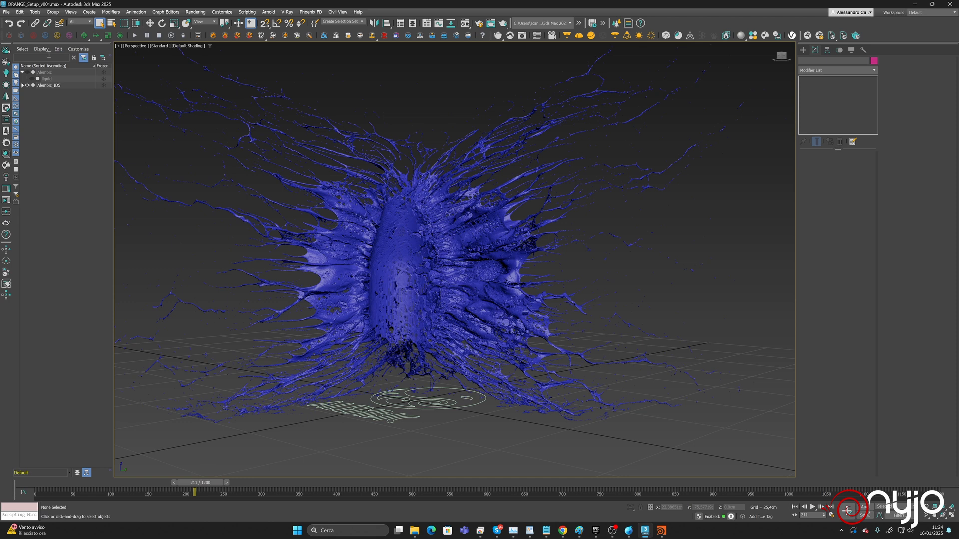
left_click(32, 79)
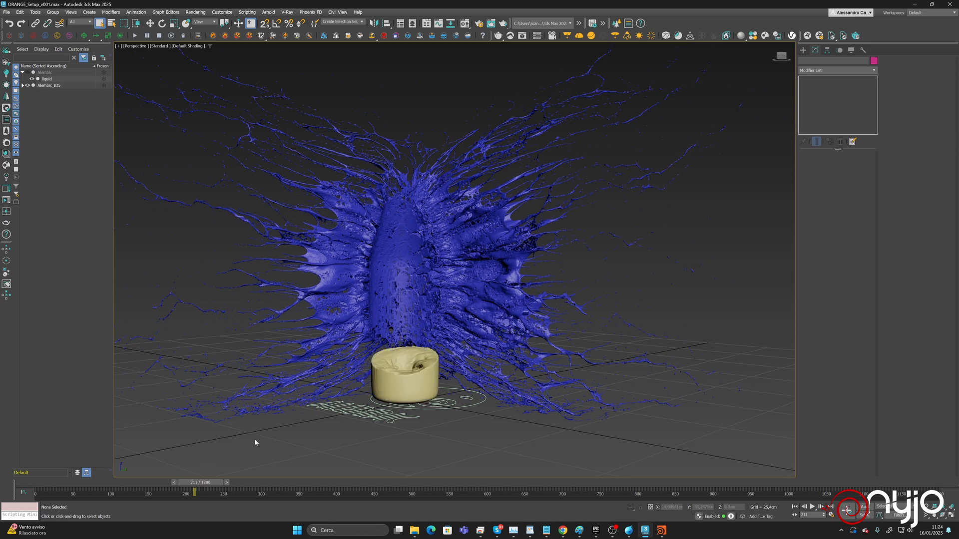
mouse_move(453, 297)
middle_mouse_down("alt")
mouse_move(458, 348)
mouse_move(519, 336)
mouse_move(541, 303)
mouse_move(482, 306)
mouse_move(458, 283)
mouse_move(427, 306)
mouse_move(479, 312)
middle_mouse_up("alt")
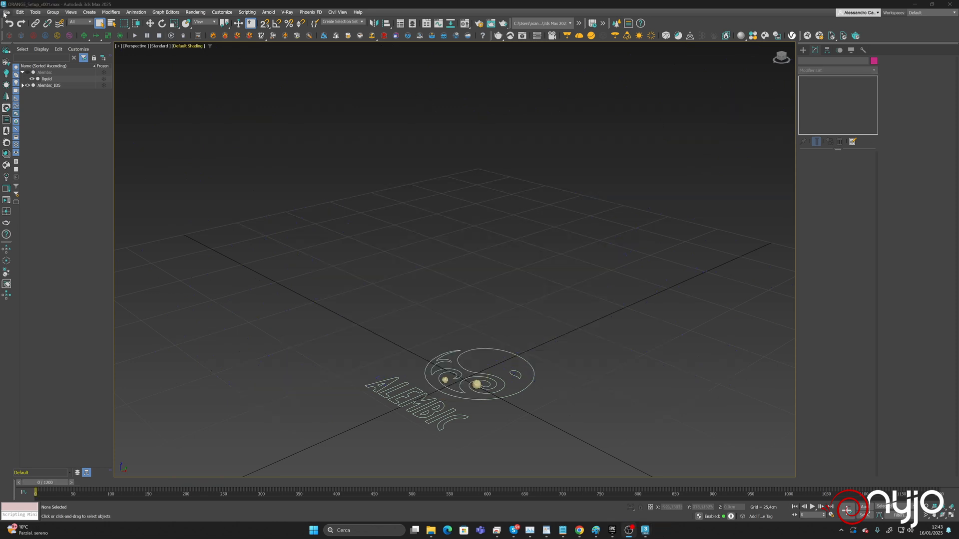
Import Bottle.obj from the Assets folder, keeping the preset OBJ import options.
left_click(6, 12)
mouse_move(52, 50)
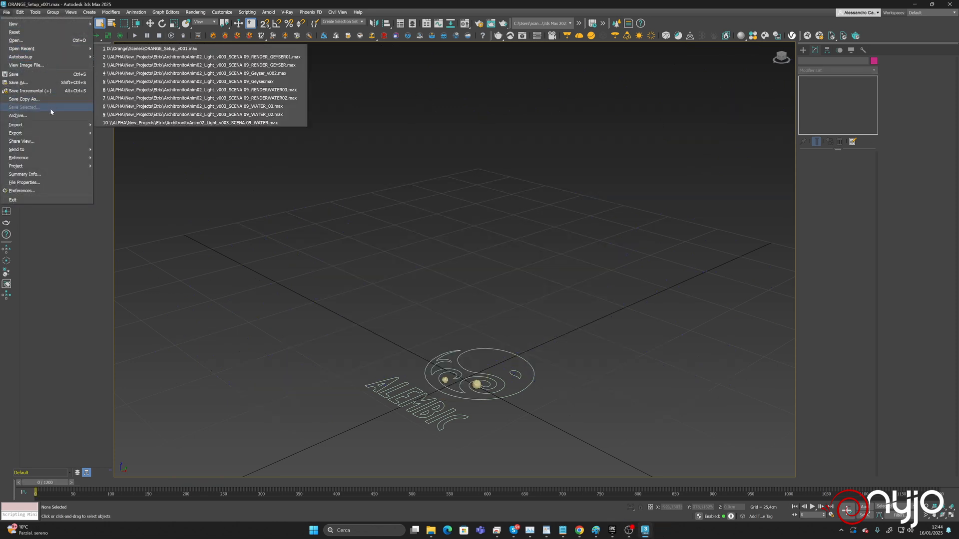
mouse_move(52, 126)
left_click(107, 124)
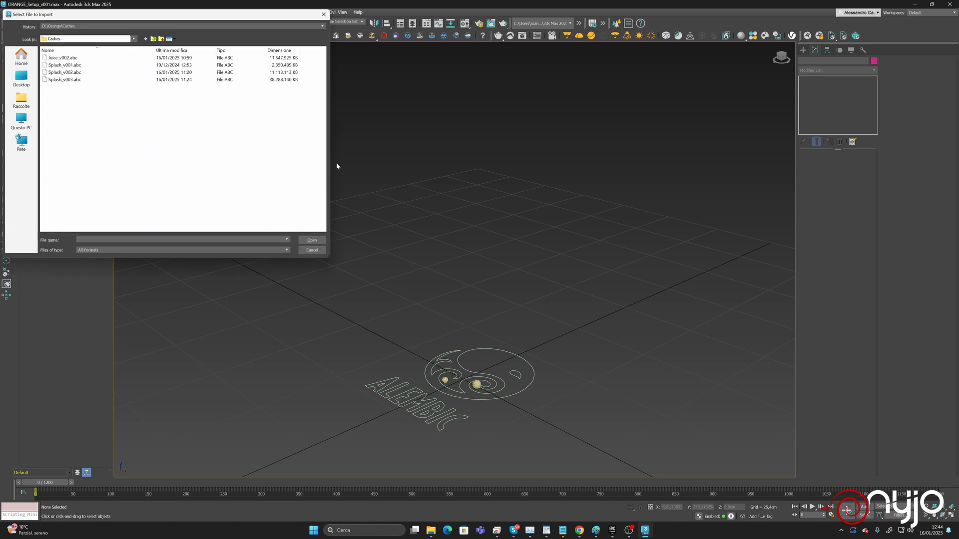
left_click_drag(110, 26, 320, 93)
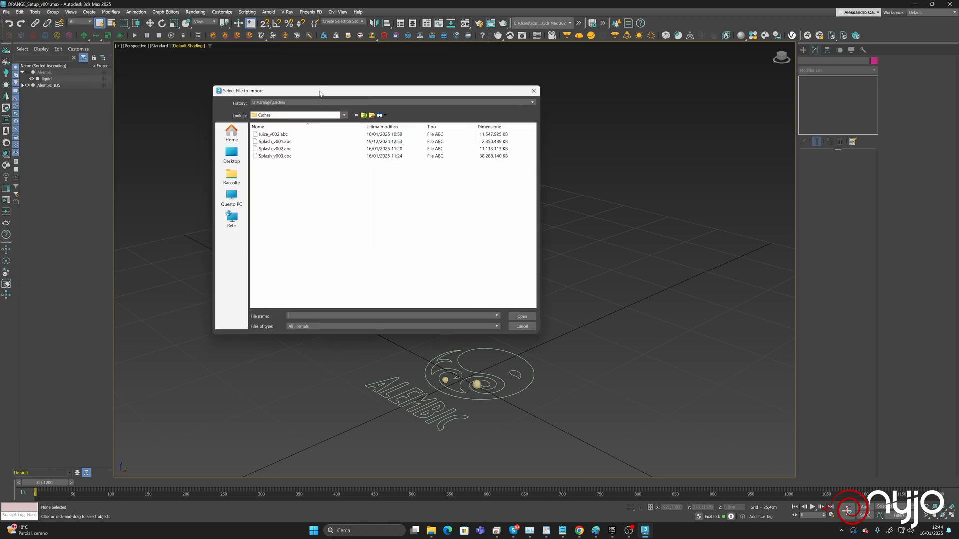
left_click(364, 115)
double_click(268, 136)
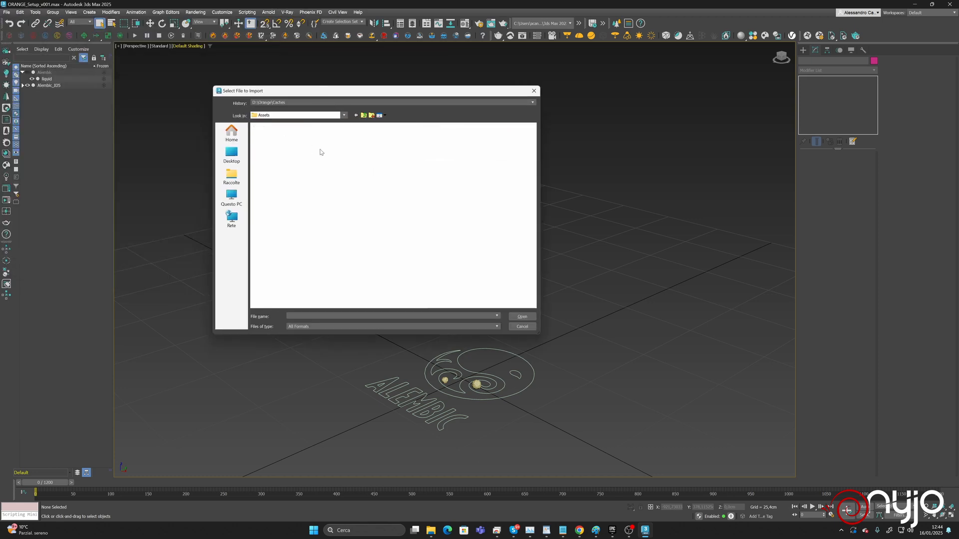
left_click(274, 135)
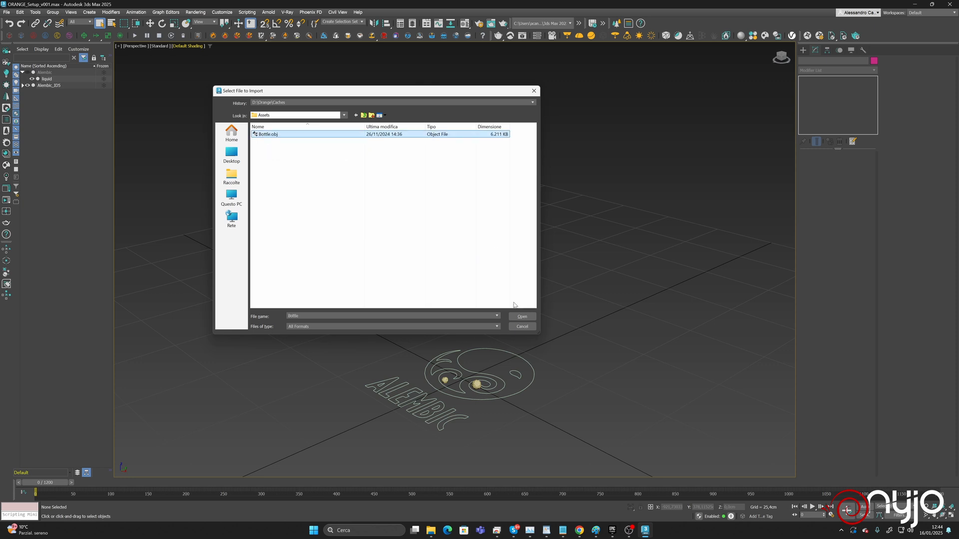
left_click(517, 317)
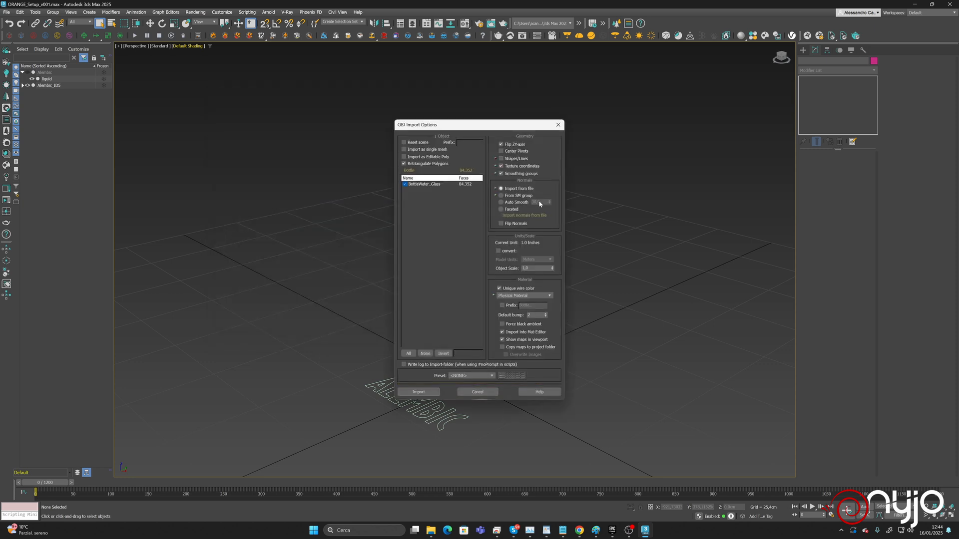
left_click(430, 394)
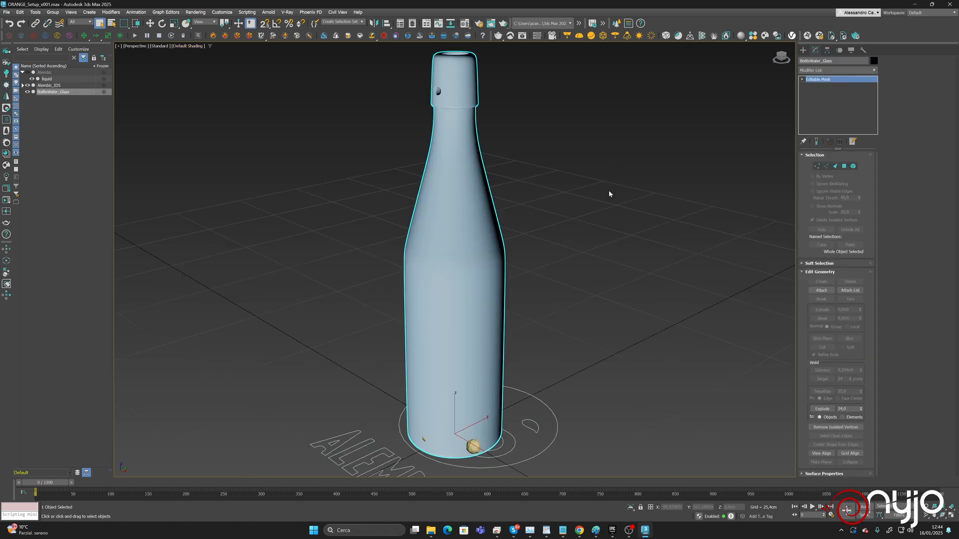
Show the original Alembic container again and scrub to frame 122 to compare both fluids with the imported bottle.
middle_click_drag(564, 292, 531, 207)
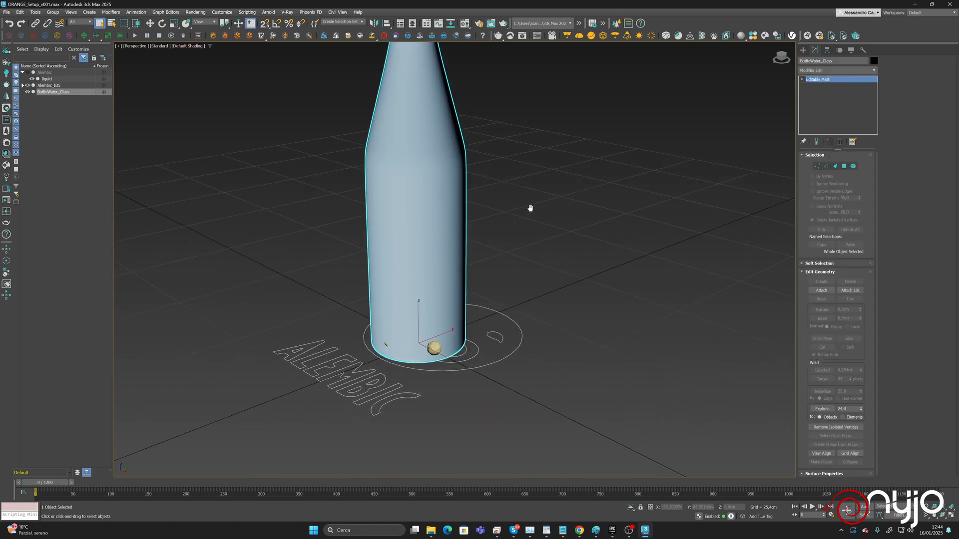
middle_click_drag(512, 242, 534, 303)
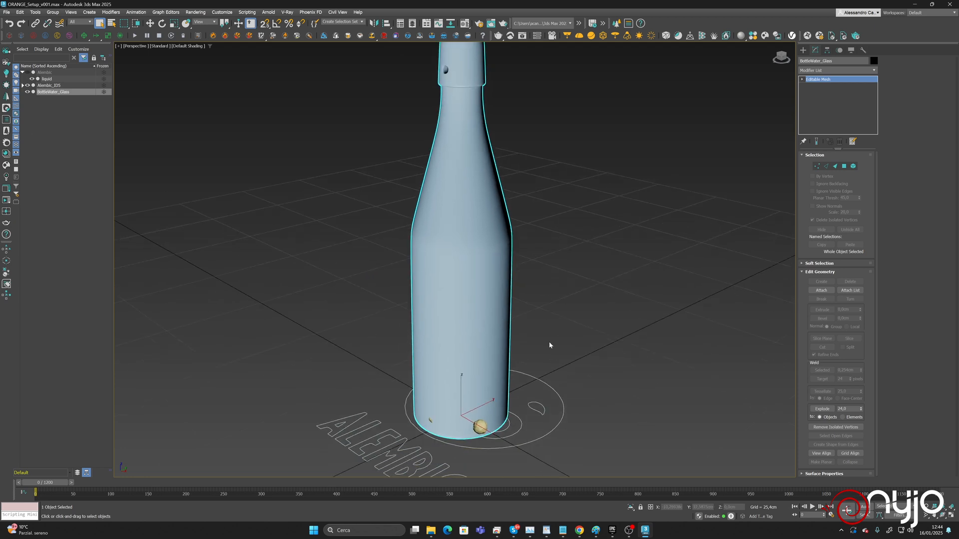
mouse_move(561, 343)
middle_mouse_down("alt")
mouse_move(520, 310)
mouse_move(560, 345)
middle_mouse_up("alt")
left_click_drag(52, 483, 116, 484)
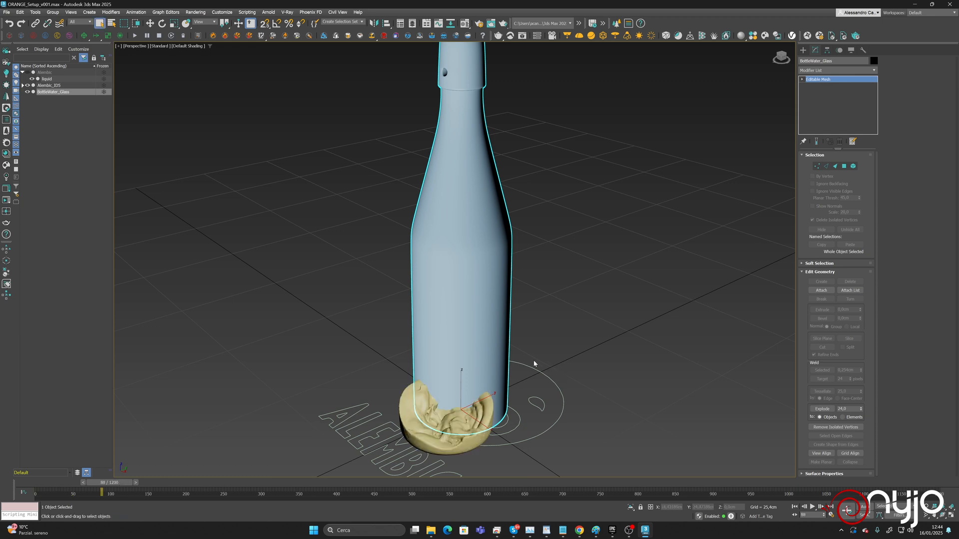
left_click(28, 73)
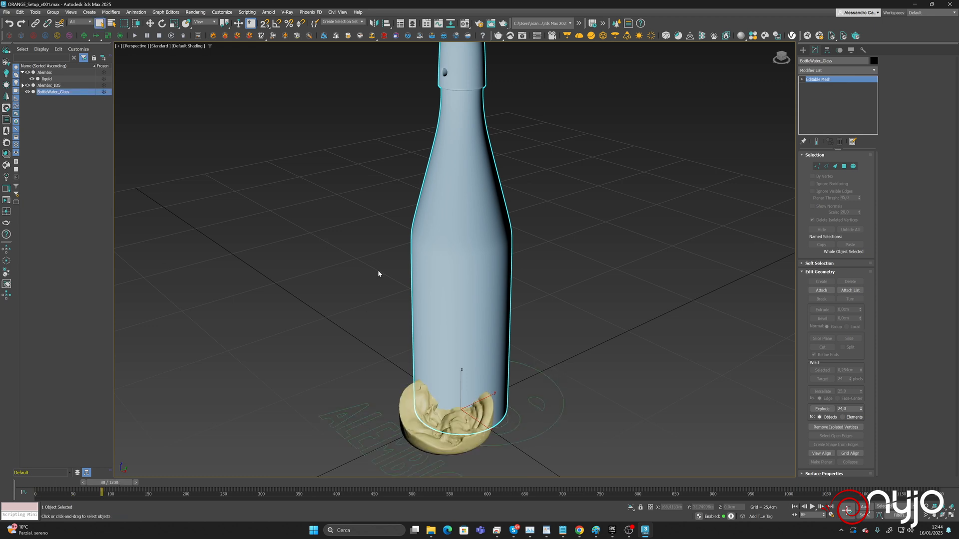
left_click_drag(137, 482, 165, 484)
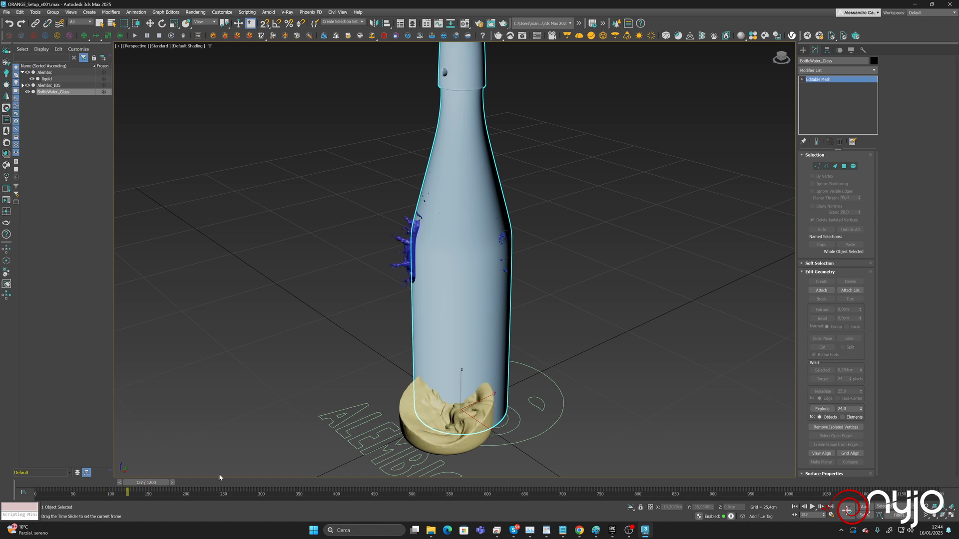
Select the liquid mesh, check its offset from the bottle from above, and open the Move Transform Type-In for it.
middle_click_drag(547, 233, 470, 305, "alt")
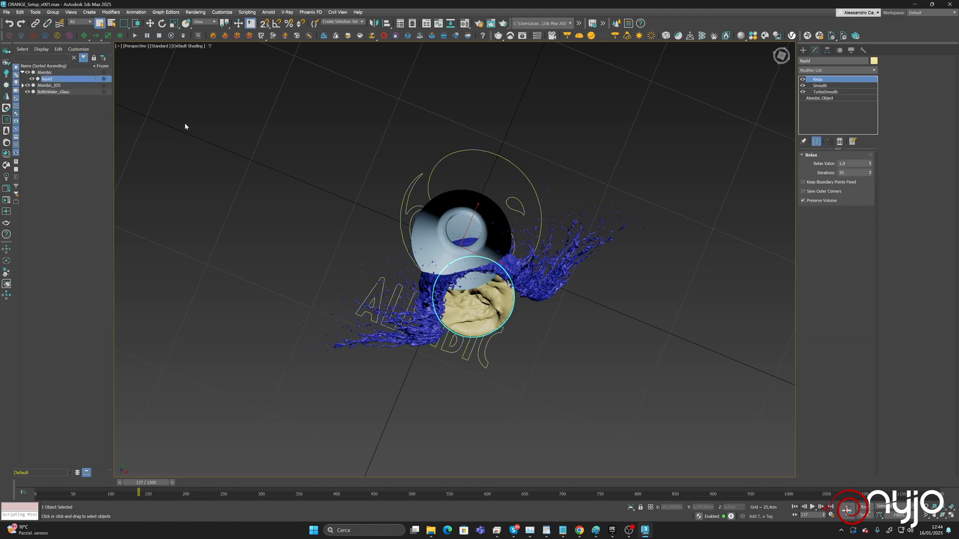
right_click(151, 25)
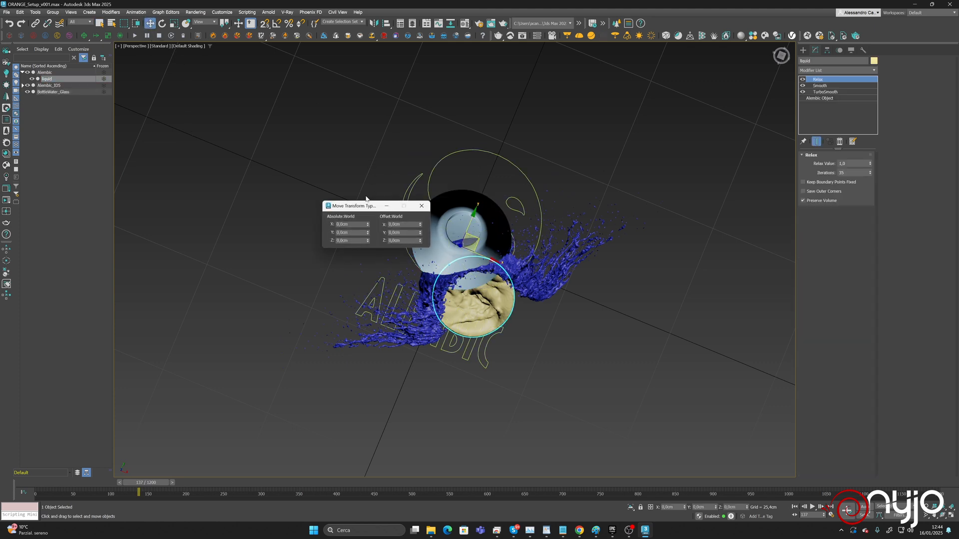
left_click_drag(366, 206, 290, 203)
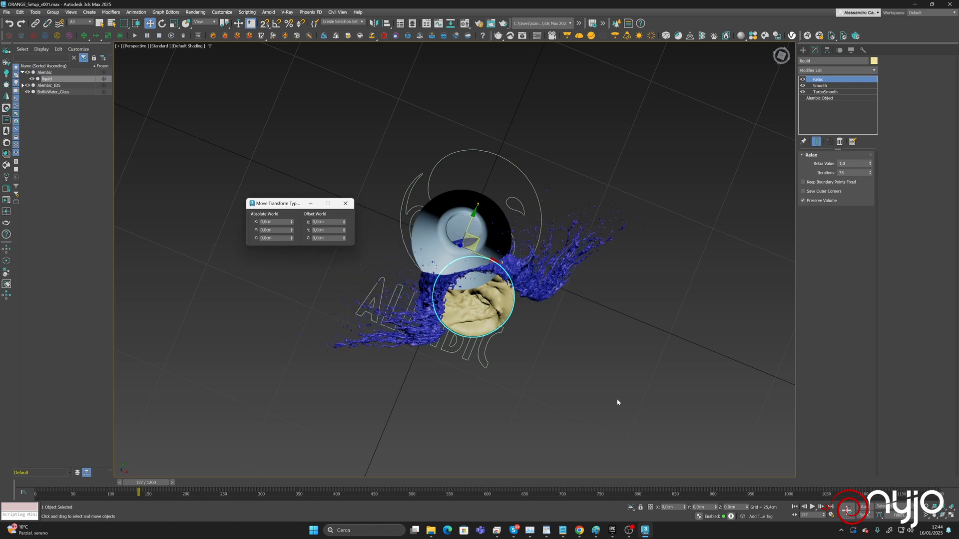
Launch LiquiGen, open the recent project ORANGE Fluid BottleInterior Setup V004 Splash V001, and find the IN_Bottle node in the node graph.
key("super")
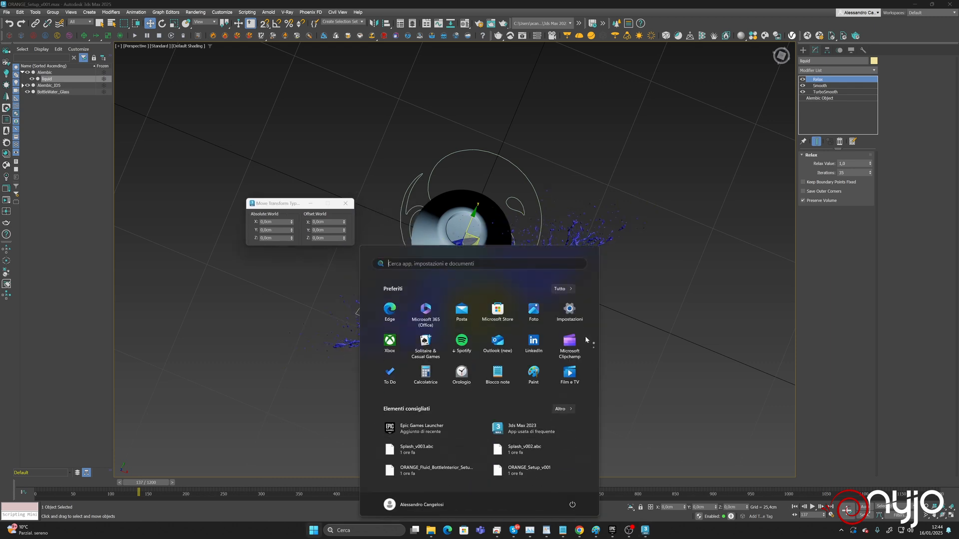
type("li")
left_click(548, 318)
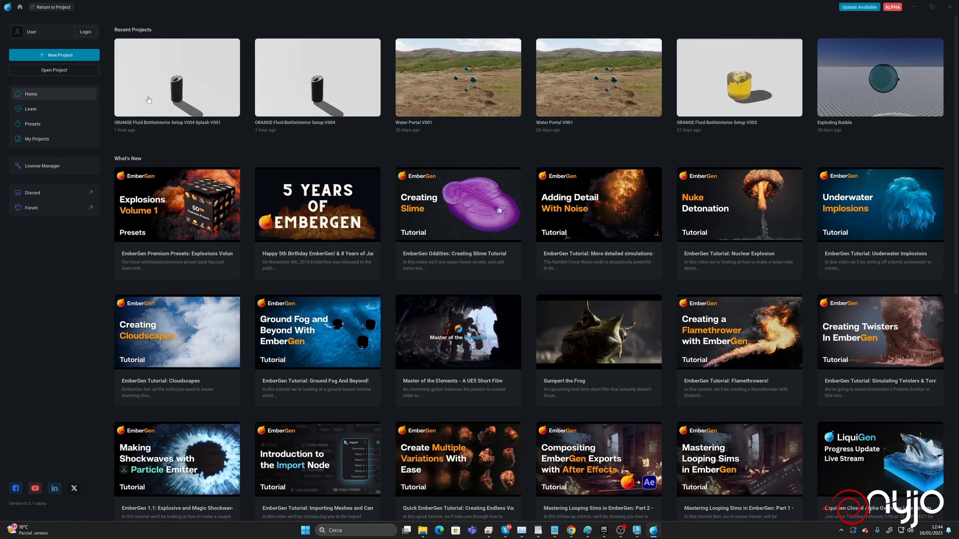
left_click(175, 93)
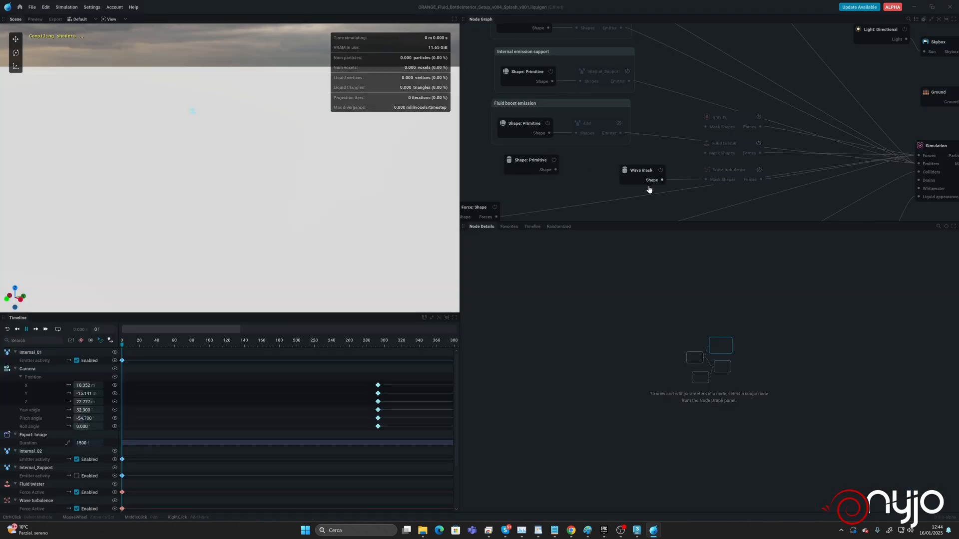
middle_click_drag(626, 209, 694, 40)
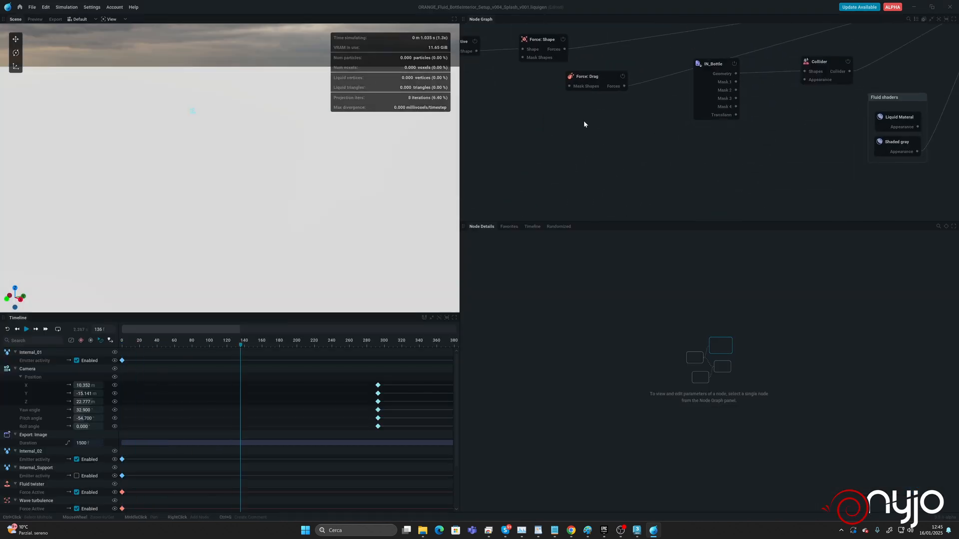
Select the IN_Bottle node in the node graph and show its Transform parameters.
middle_click_drag(583, 142, 717, 243)
middle_click_drag(759, 139, 490, 191)
middle_click_drag(704, 81, 631, 92)
middle_click_drag(551, 214, 649, 102)
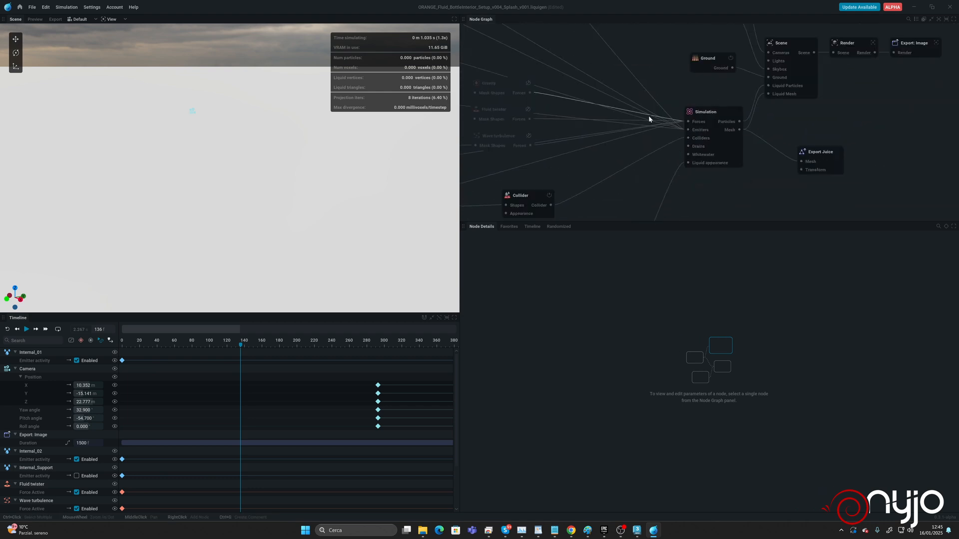
middle_click_drag(587, 179, 716, 58)
middle_click_drag(627, 129, 657, 140)
left_click(579, 77)
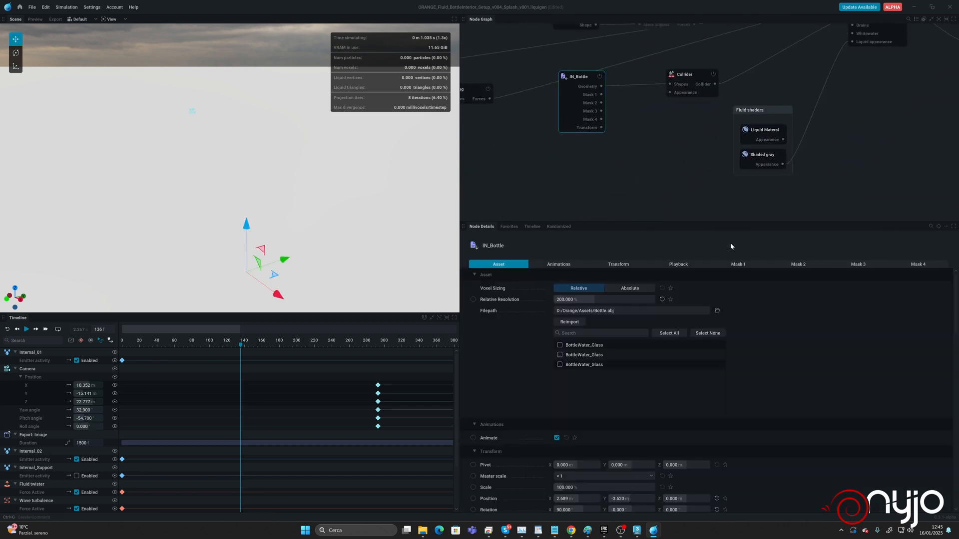
scroll(756, 389, "down", 3)
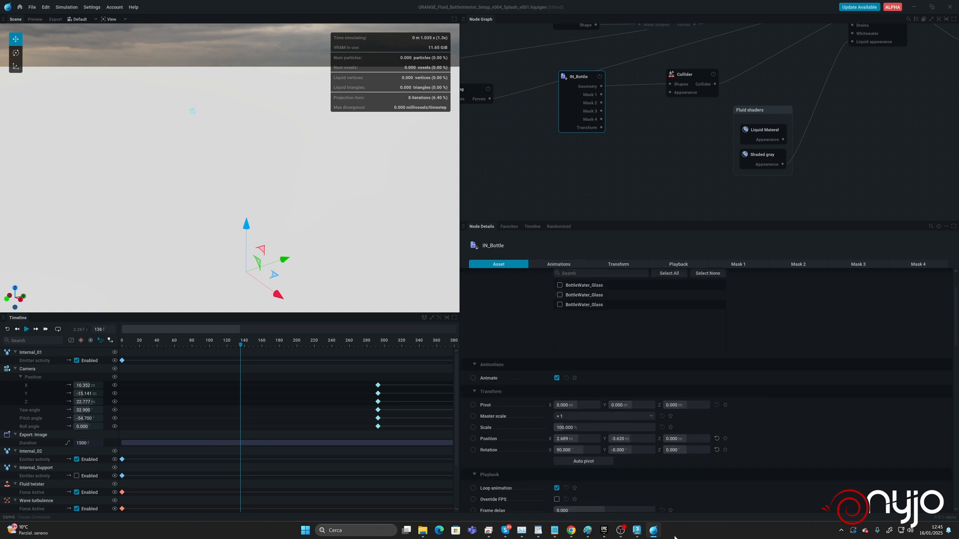
Capture the IN_Bottle Transform values with the Snipping Tool and move the capture off this screen for reference.
key("super")
type("sni")
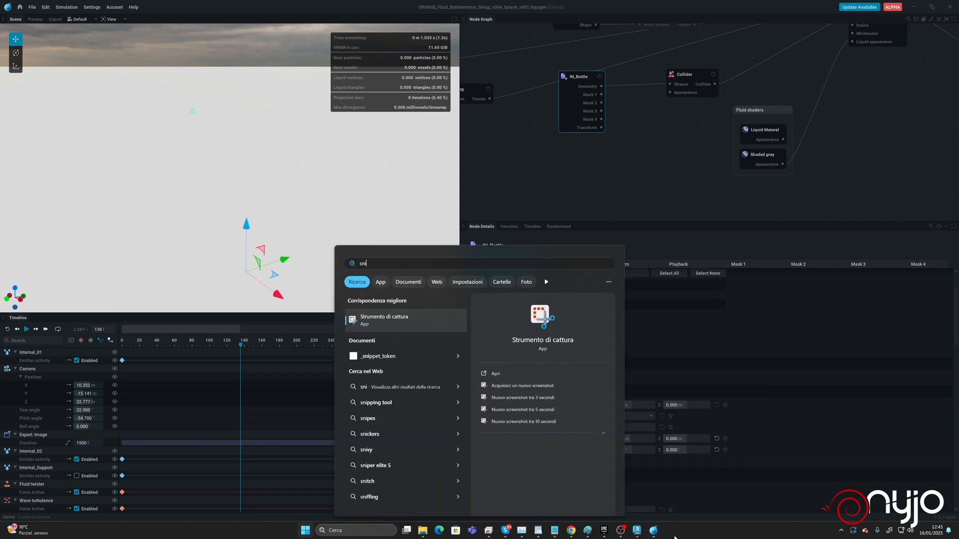
left_click(544, 327)
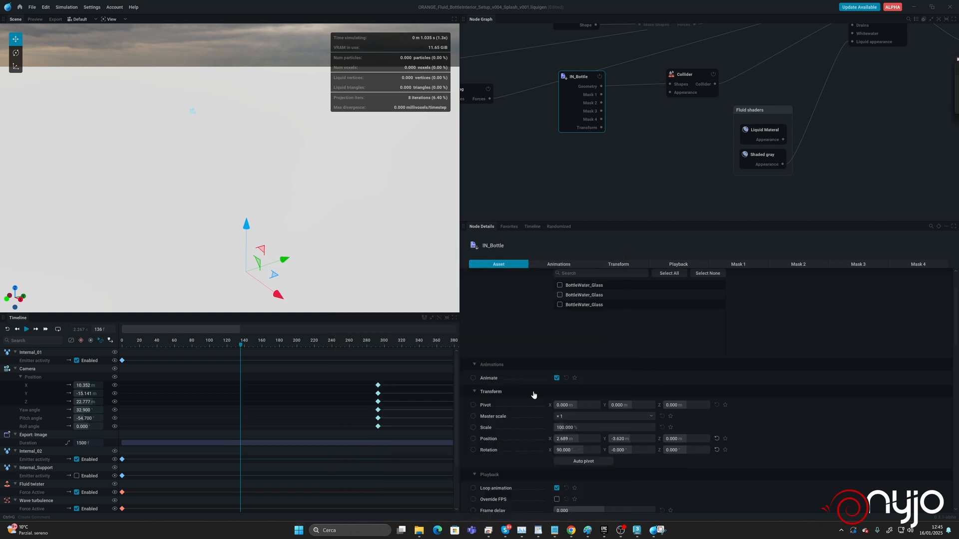
left_click_drag(958, 65, 434, 107)
left_click(472, 101)
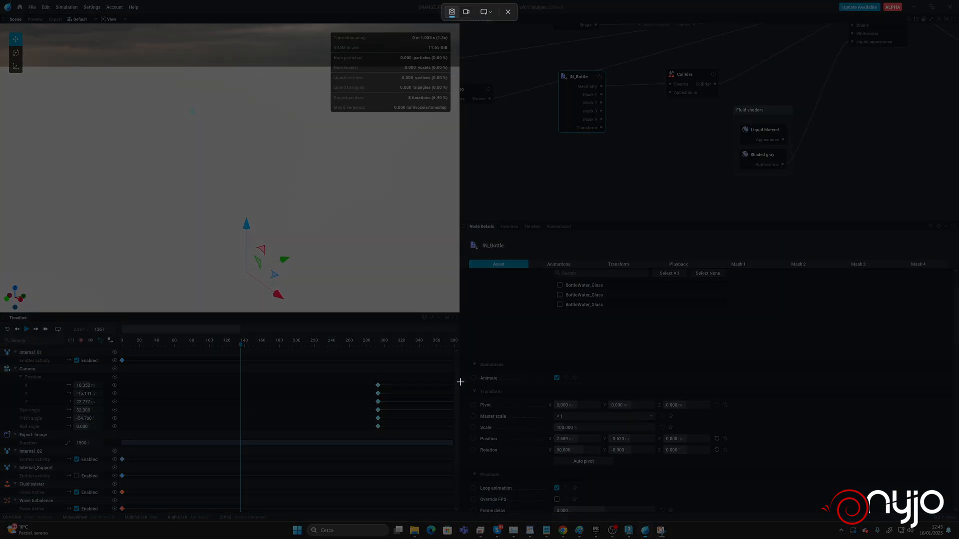
left_click_drag(466, 382, 765, 476)
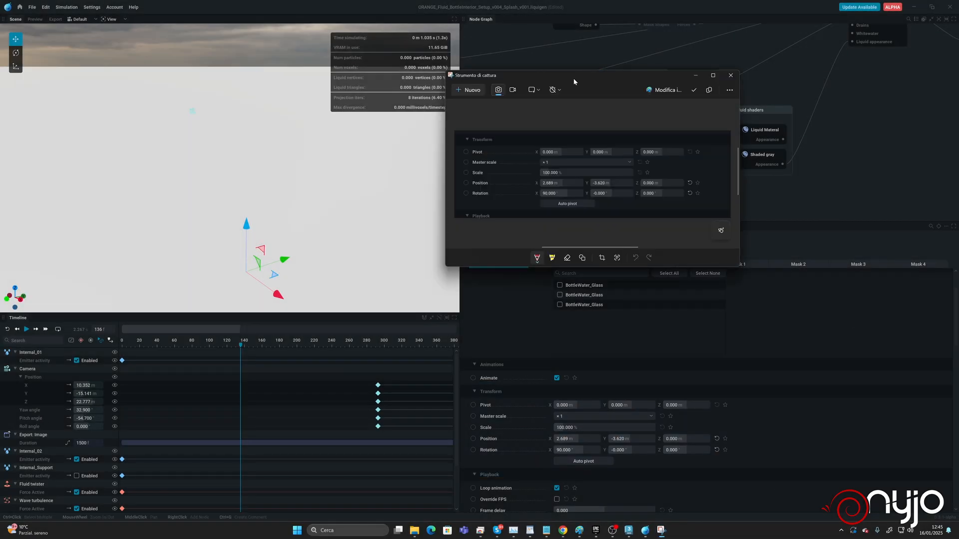
left_click_drag(571, 76, 958, 73)
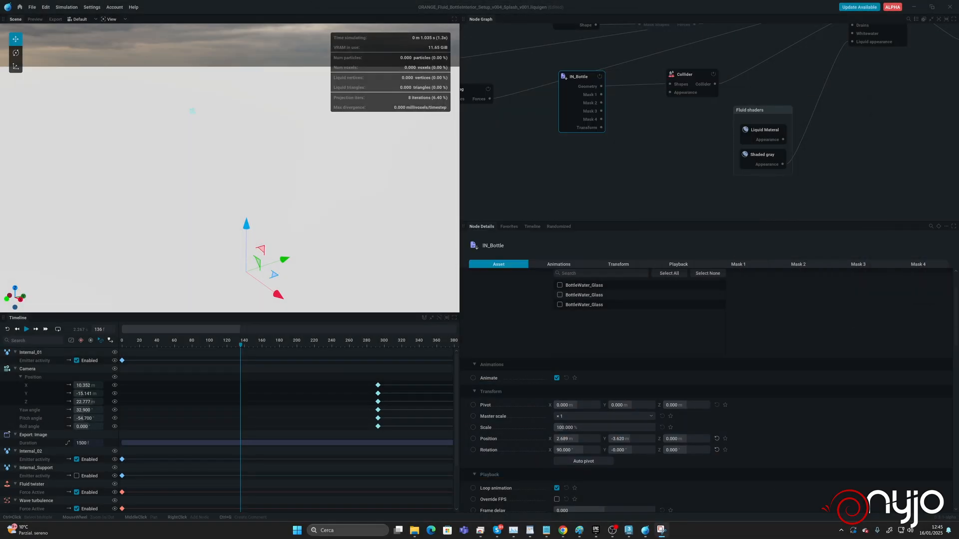
Close LiquiGen and hide the interior liquid mesh in 3ds Max.
left_click(950, 7)
left_click(444, 285)
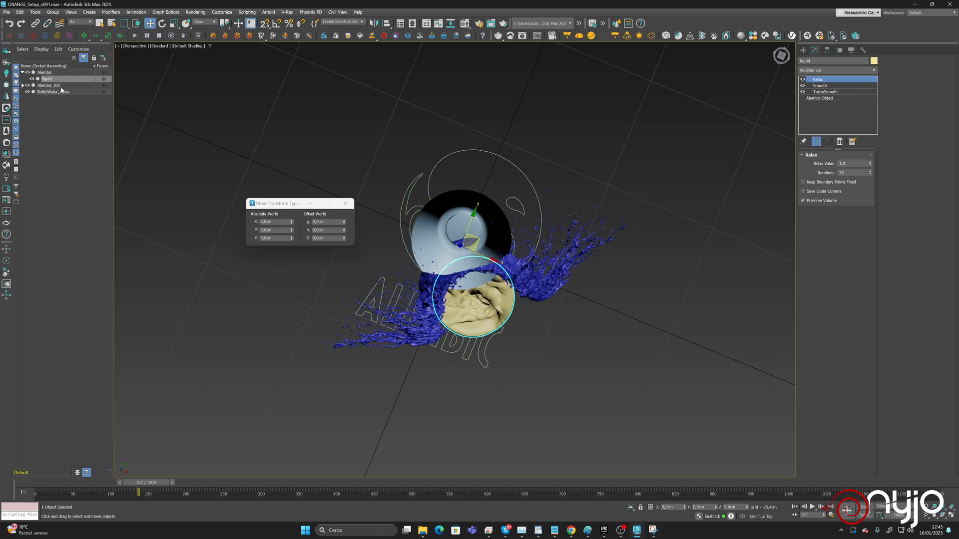
left_click(32, 79)
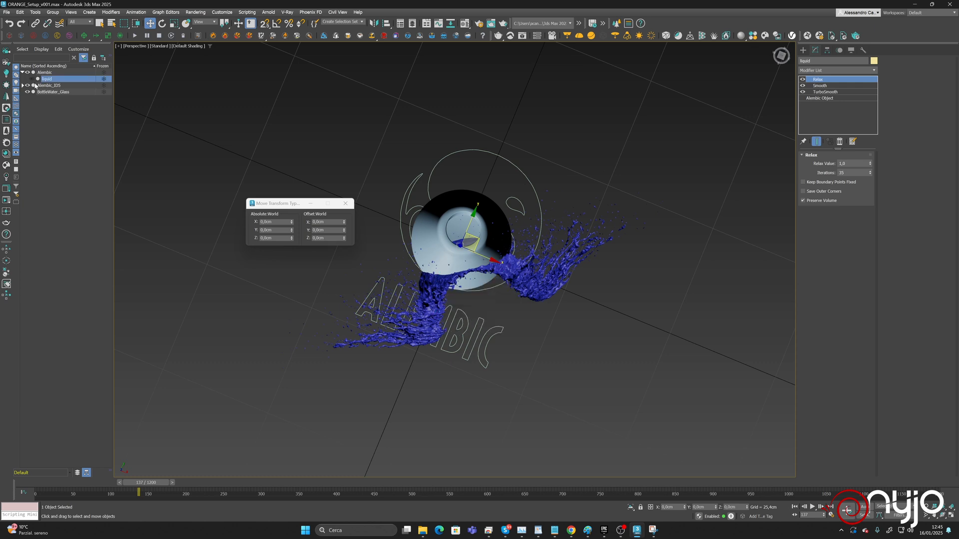
Switch the scene list to Layer Explorer and rename the blue splash liquid object as splash_mesh.
left_click(70, 473)
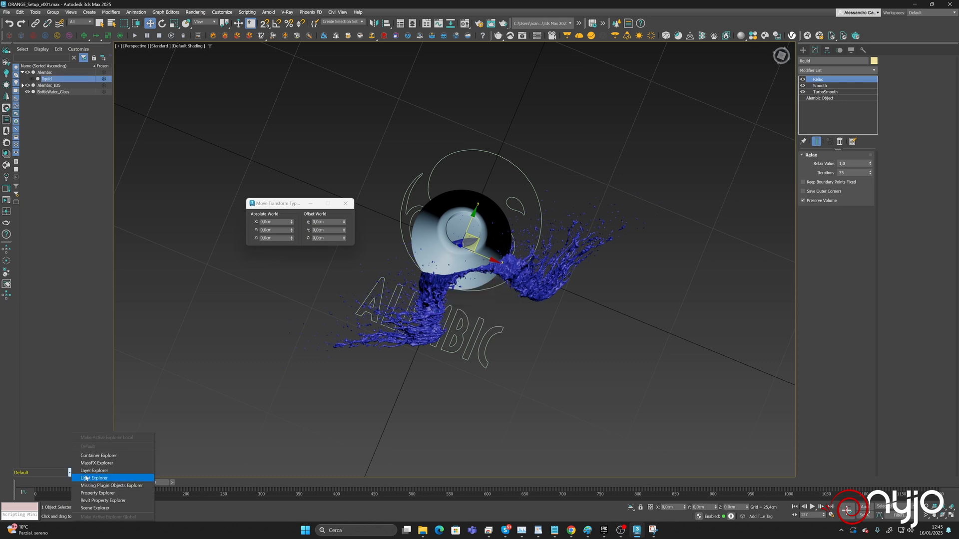
left_click(103, 468)
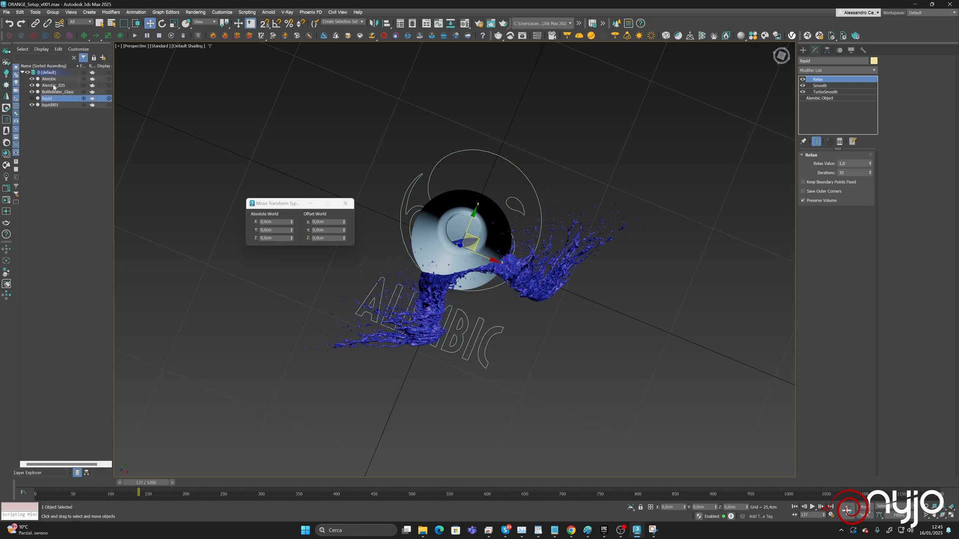
left_click(548, 289)
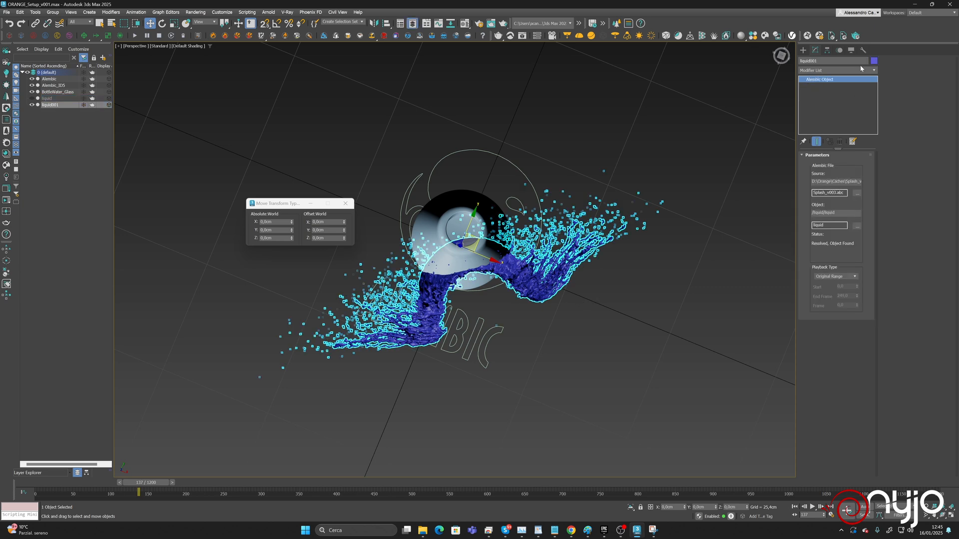
left_click(859, 61)
type("splash_mesh")
key("Return")
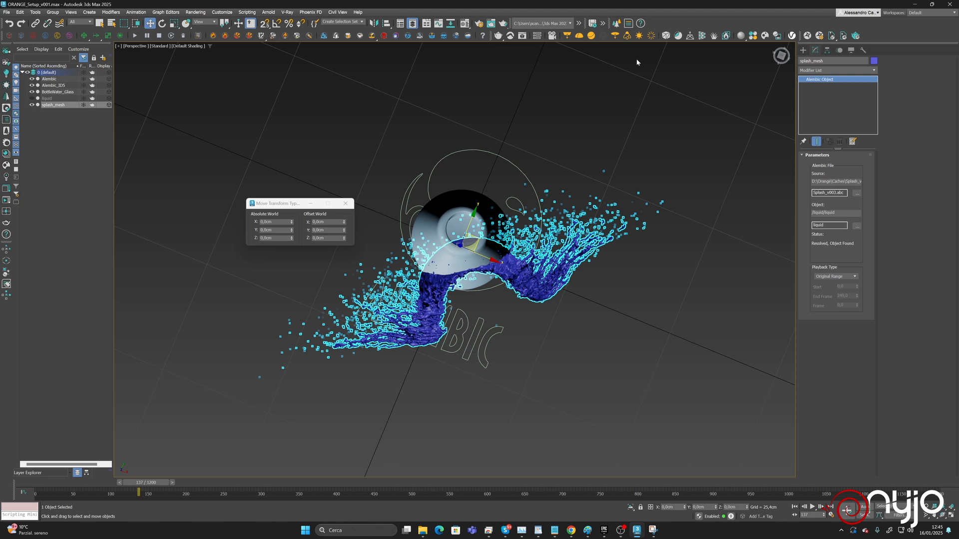
Add an XForm modifier to splash_mesh and activate its Gizmo sub-object level.
left_click(874, 72)
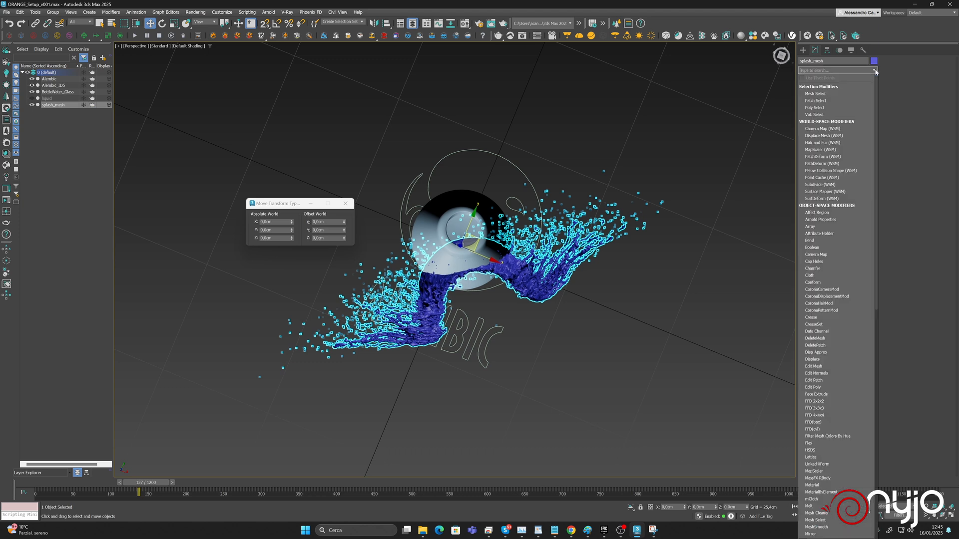
scroll(861, 299, "down", 20)
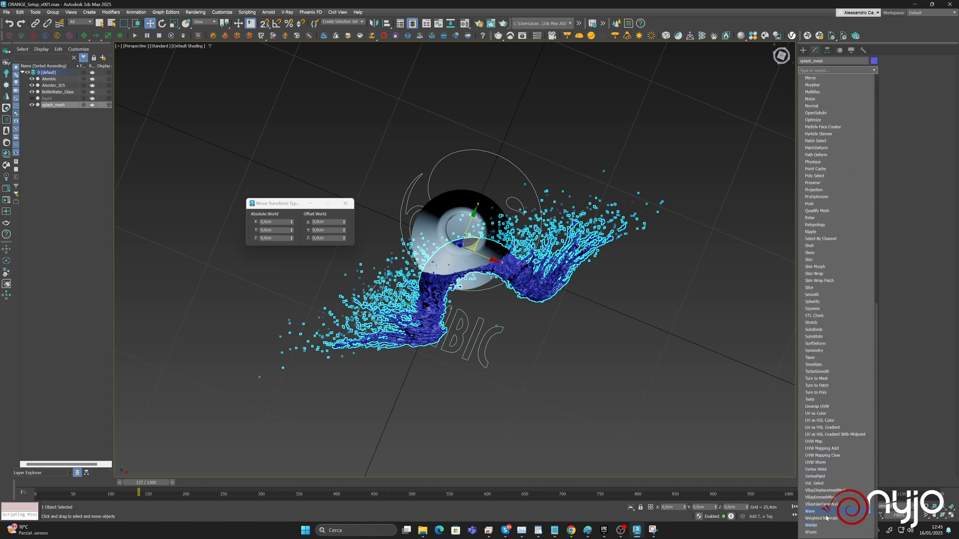
left_click(813, 532)
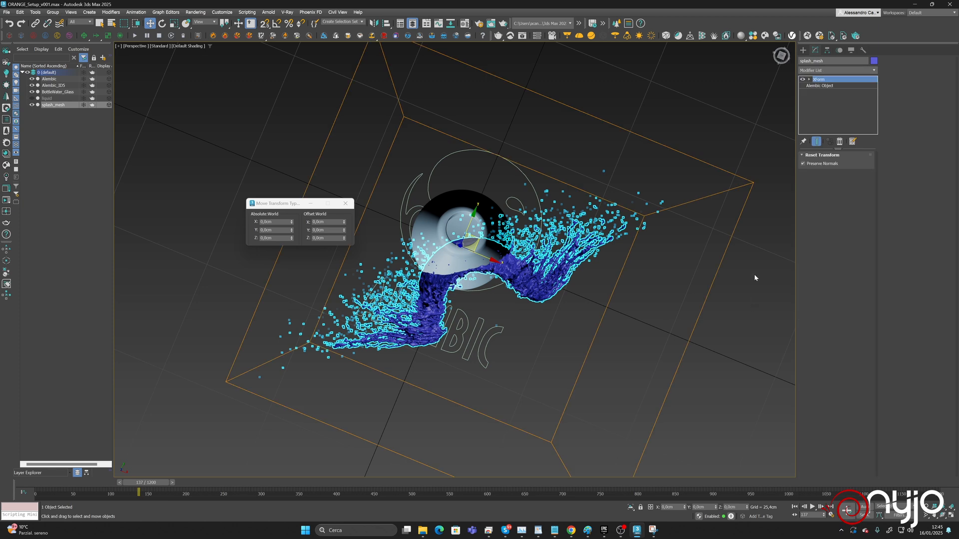
left_click(809, 80)
left_click(821, 85)
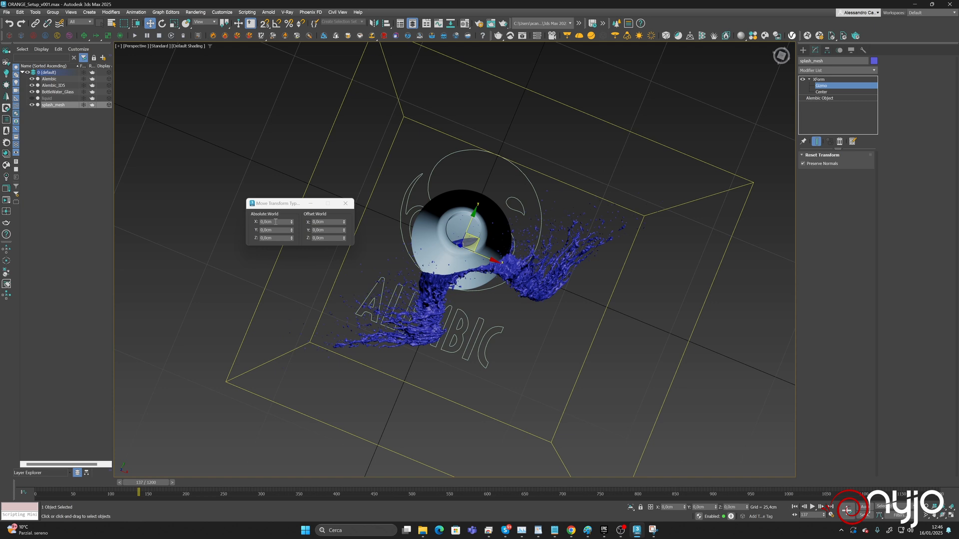
Set the XForm gizmo's absolute X position to -2,689 cm.
left_click(275, 222)
left_click_drag(292, 224, 215, 222)
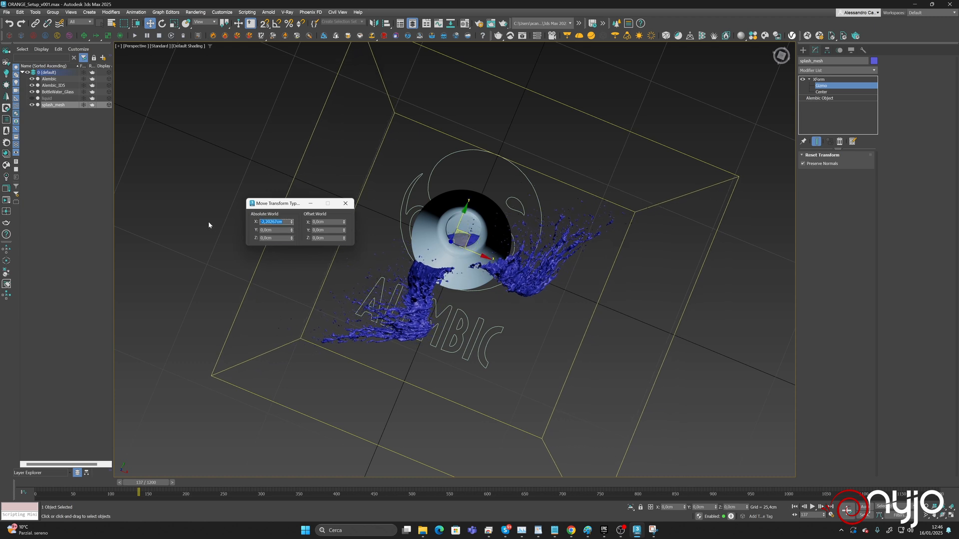
type("-2,689")
key("Return")
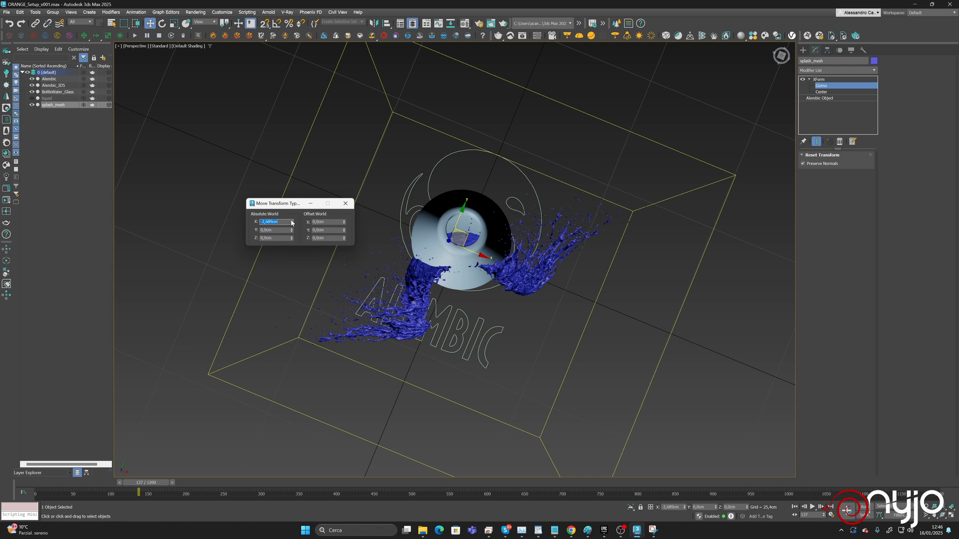
Adjust the gizmo's absolute Y position by eye to about 6 cm, judging the splash against the bottle from above.
left_click_drag(291, 230, 290, 199)
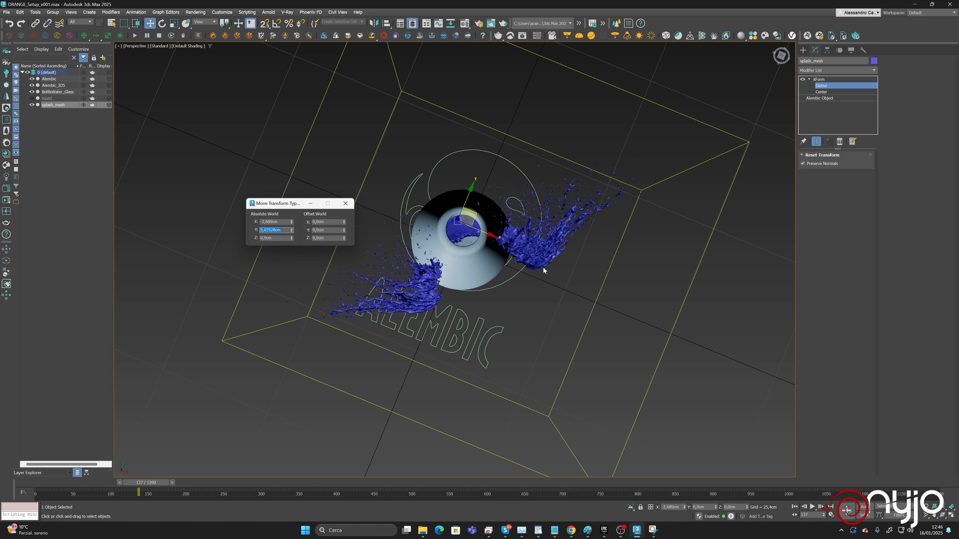
middle_click_drag(485, 267, 421, 254)
left_click_drag(293, 230, 293, 221)
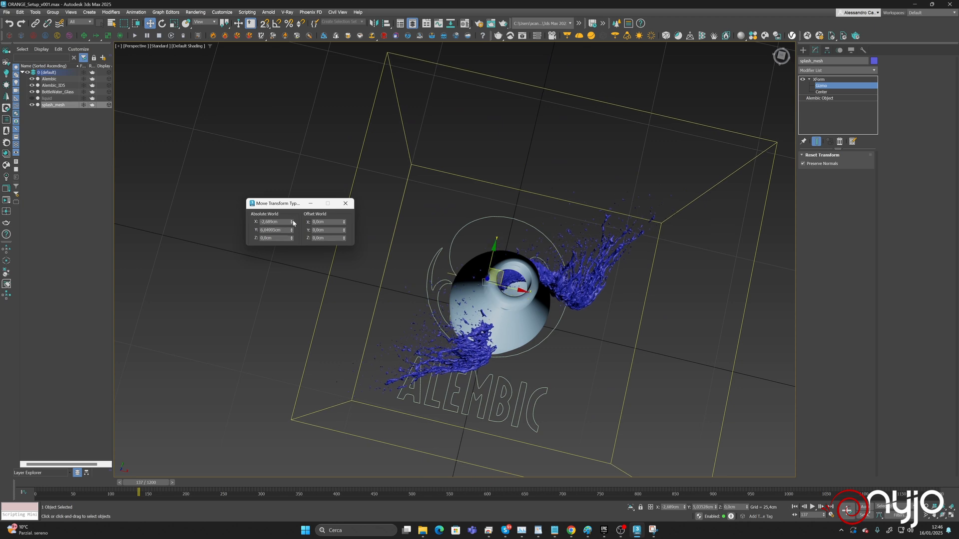
middle_click_drag(361, 271, 357, 278, "alt")
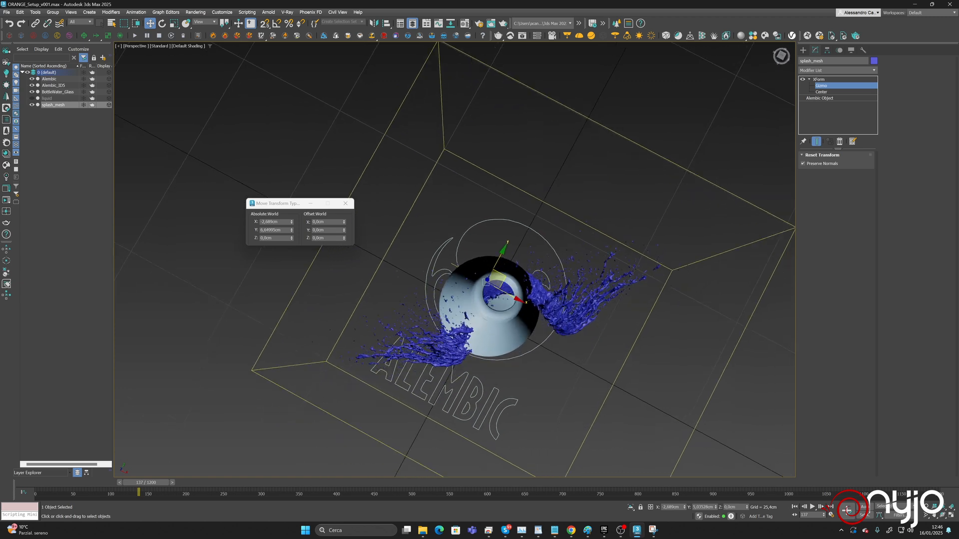
left_click_drag(292, 231, 221, 223)
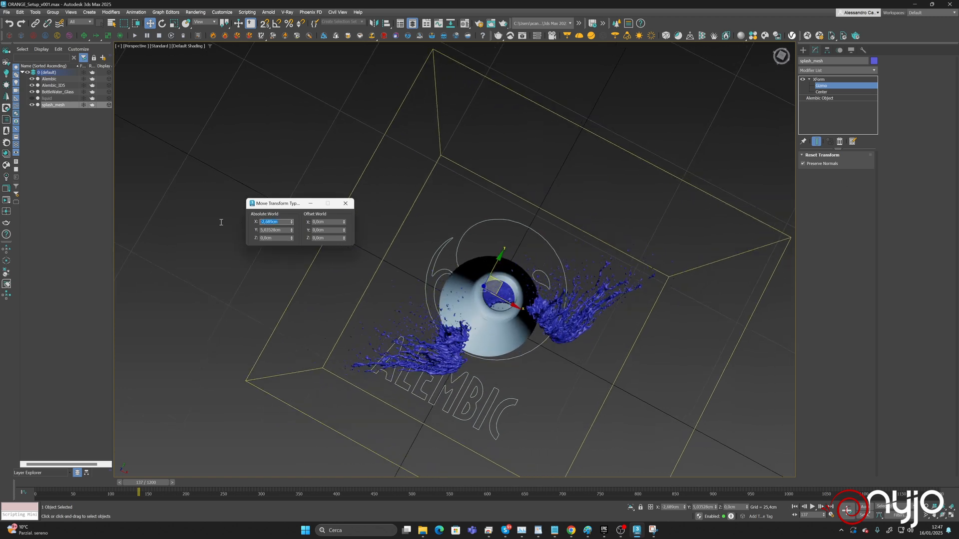
Copy the gizmo's X value into its Y position, and change it to positive 2,689 cm.
key("ctrl+c")
left_click_drag(283, 230, 258, 230)
key("ctrl+v")
left_click(284, 222)
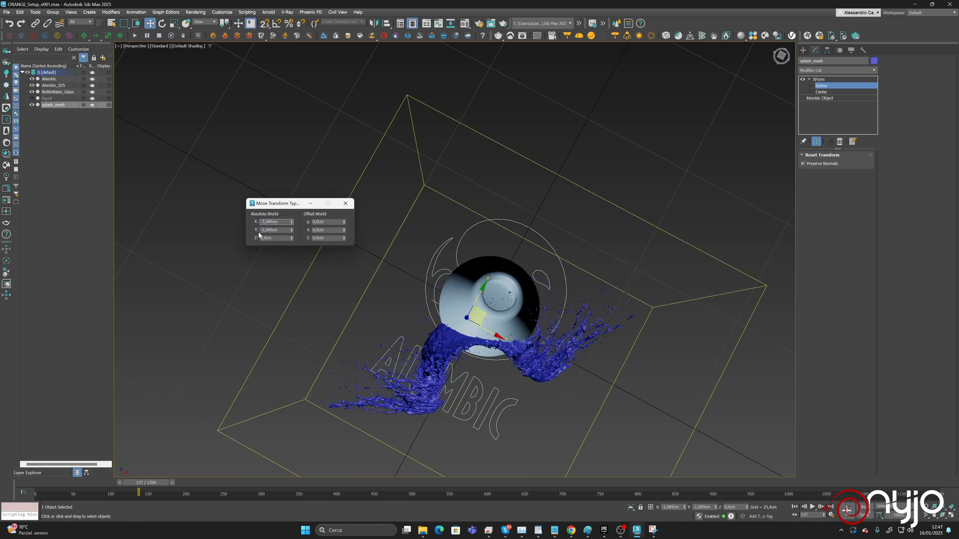
left_click(285, 230)
key("Delete")
key("Return")
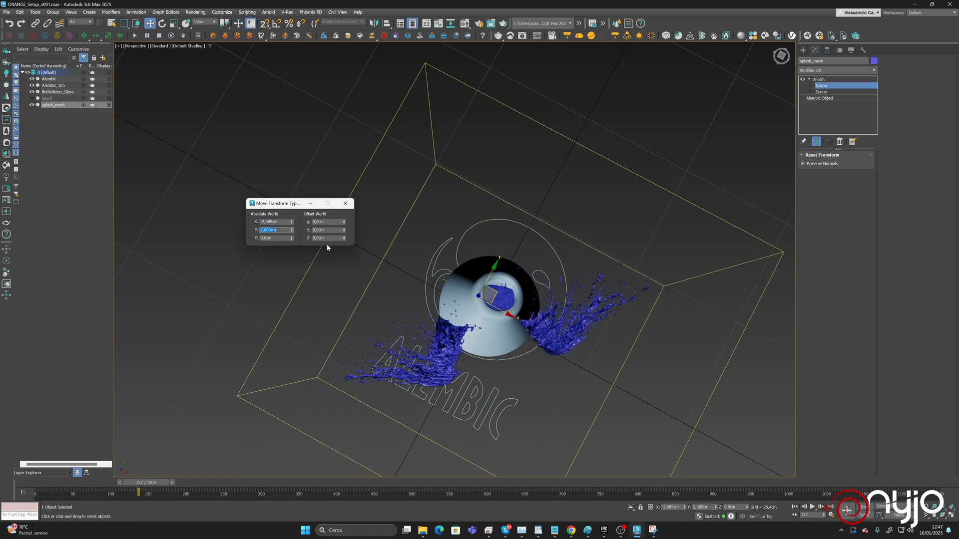
Try the gizmo at X 3,0 cm and X -3,62 cm, comparing Y positions of -2,689 and 2,689 cm.
left_click(280, 222)
type("3,0cm")
key("Return")
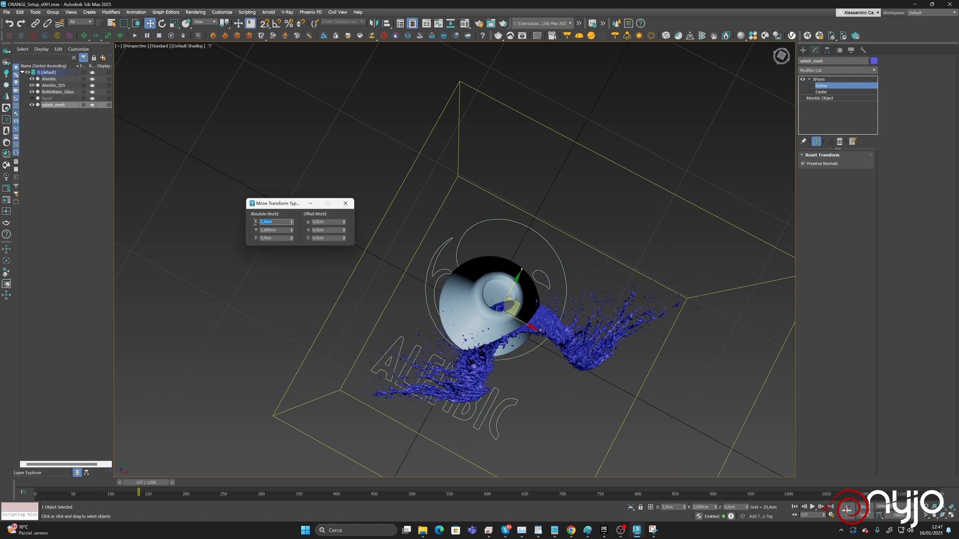
type("-3,62")
key("Return")
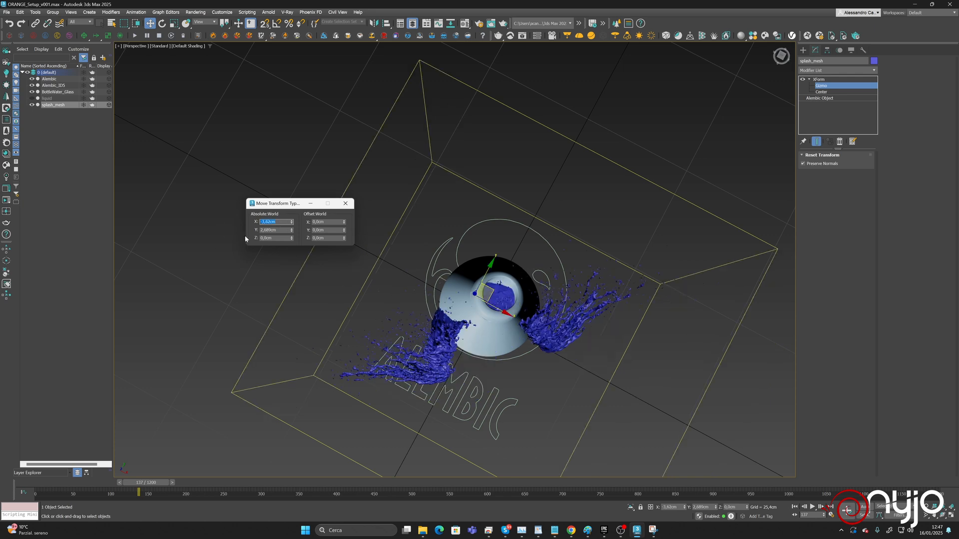
left_click(268, 230)
key("Return")
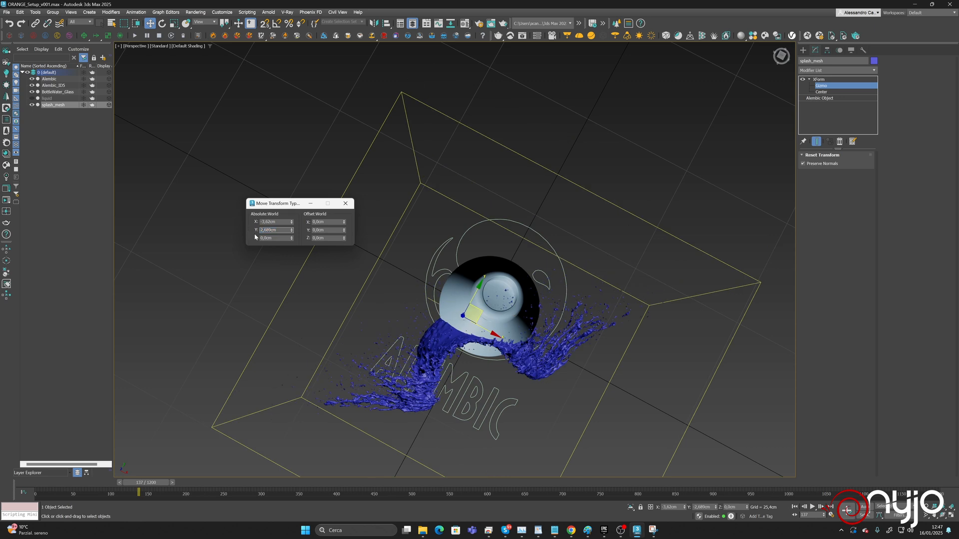
key("Return")
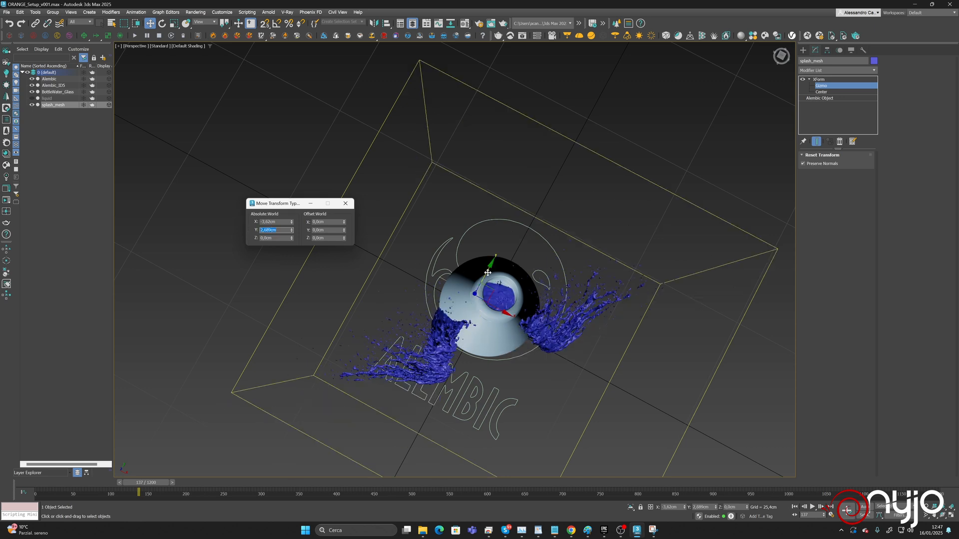
Move the splash gizmo freehand over the bottle to about X -6,43 cm and Y 7,53 cm.
left_click_drag(488, 273, 493, 255)
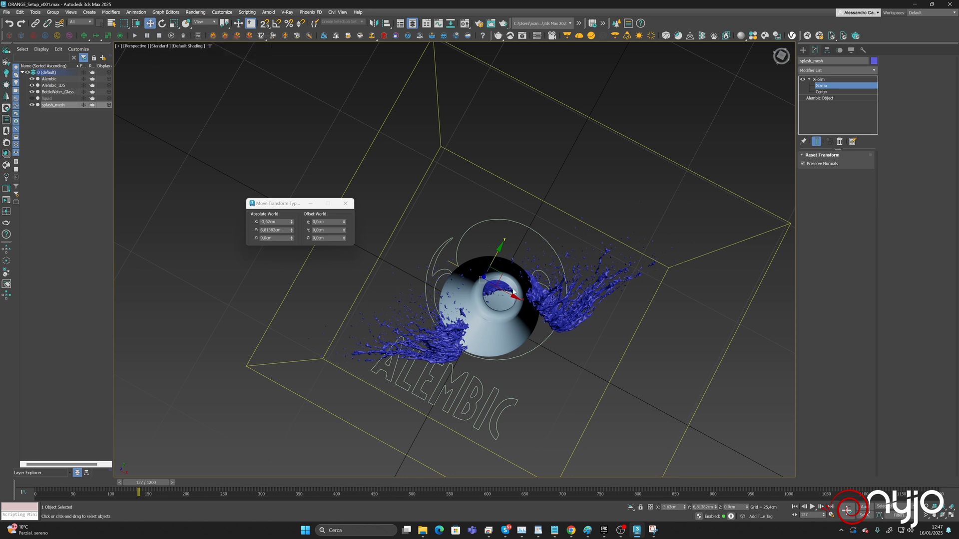
right_click(498, 277)
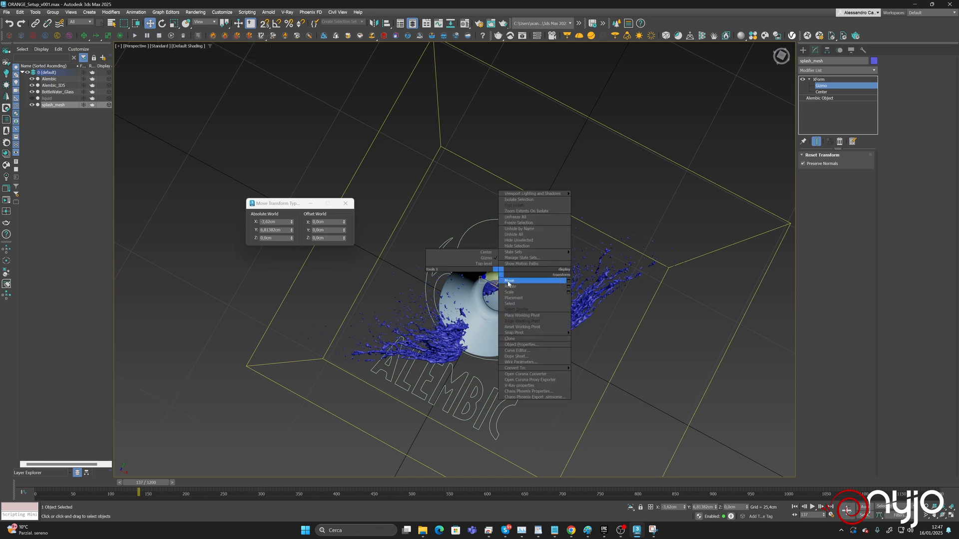
left_click(504, 278)
left_click_drag(504, 279, 497, 286)
Scrub to frame 122 and inspect from the side how the splash sits against the bottle.
middle_click_drag(539, 375, 498, 385, "alt")
scroll(531, 348, "down", 5)
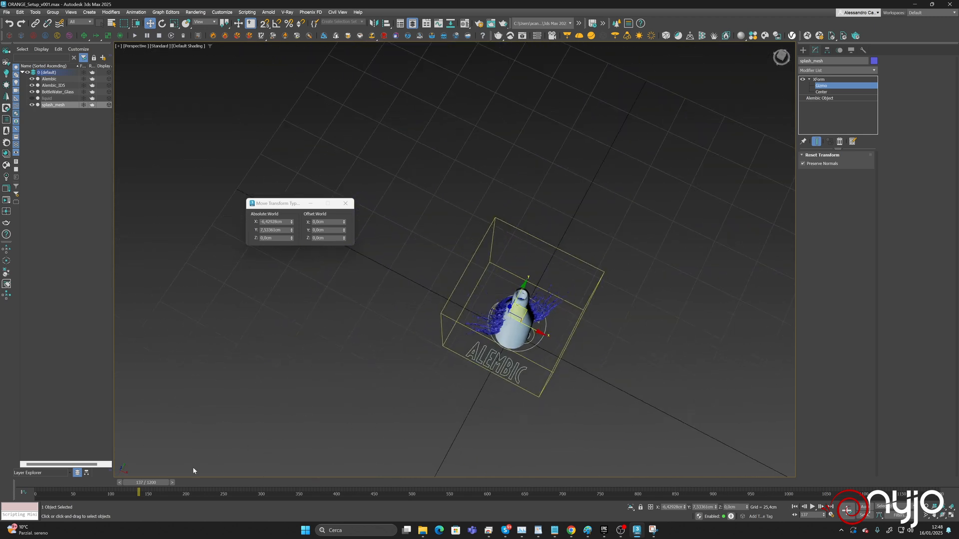
mouse_move(143, 488)
left_mouse_down()
mouse_move(60, 489)
mouse_move(127, 489)
left_mouse_up()
middle_click_drag(490, 362, 413, 347, "alt")
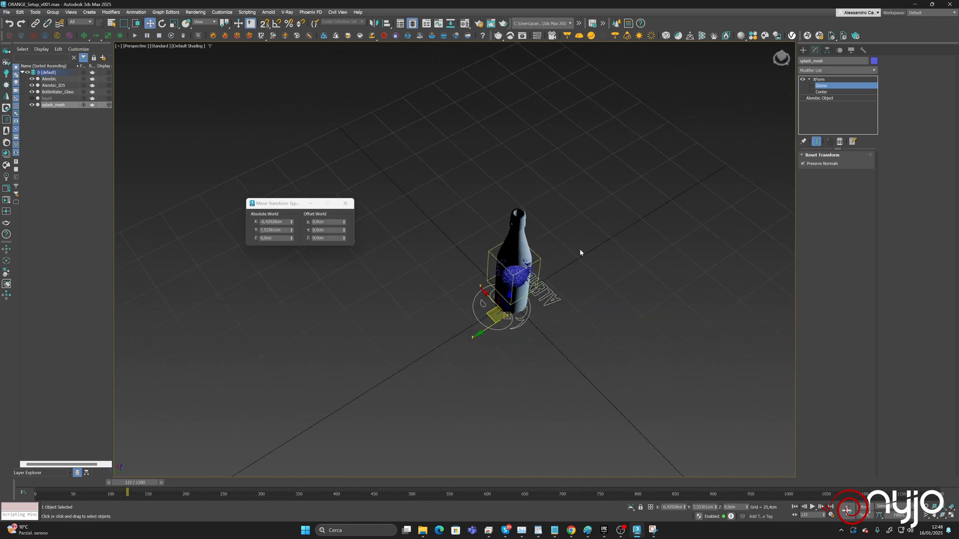
scroll(579, 248, "up", 8)
middle_click_drag(523, 315, 452, 368, "alt")
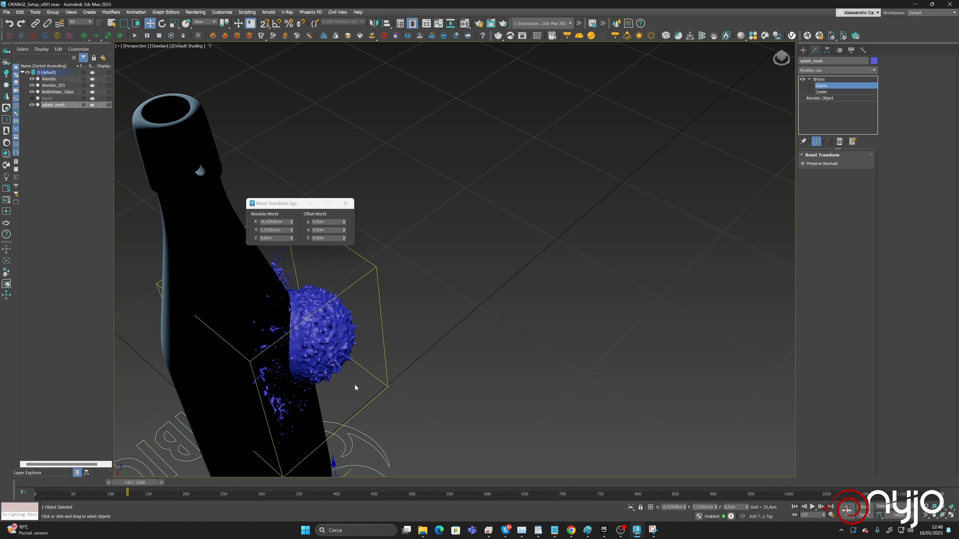
Move the splash gizmo freehand to about X -7,43 cm and Y 0,13 cm, and check its fit around the bottle at frame 155.
middle_click_drag(355, 387, 411, 387, "alt")
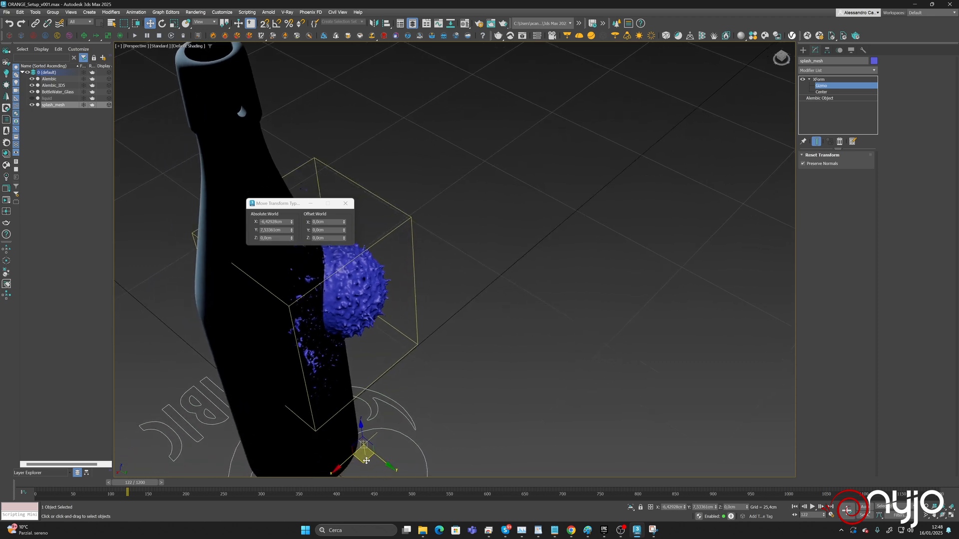
left_click_drag(372, 461, 377, 459)
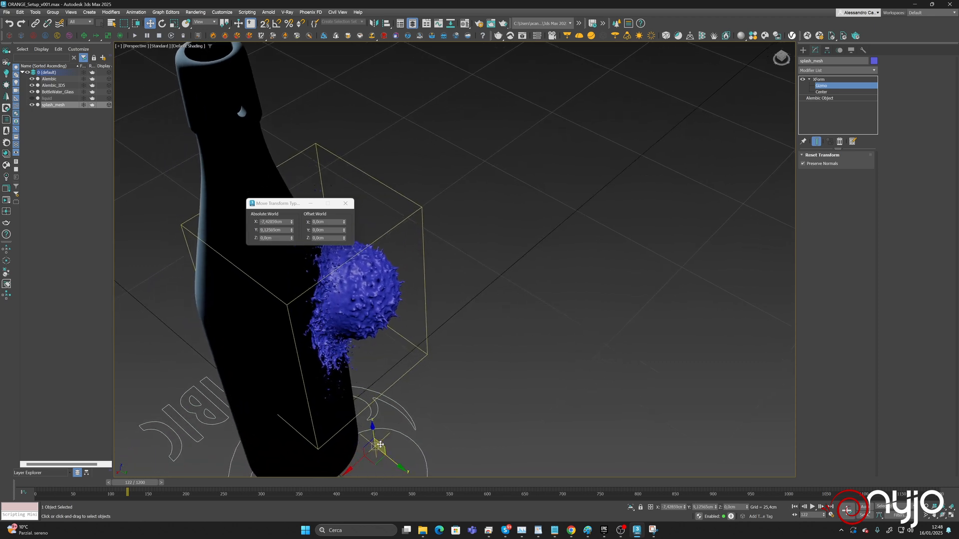
middle_click_drag(385, 378, 489, 281, "alt")
mouse_move(490, 281)
middle_mouse_down("alt")
mouse_move(499, 265)
mouse_move(497, 283)
middle_mouse_up("alt")
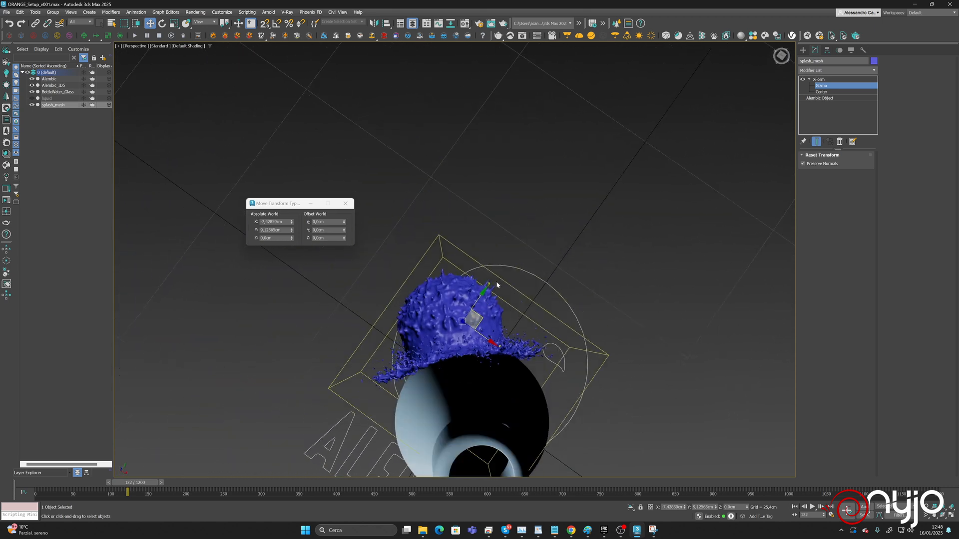
mouse_move(150, 479)
left_mouse_down()
mouse_move(128, 483)
mouse_move(161, 488)
left_mouse_up()
left_click_drag(169, 484, 170, 484)
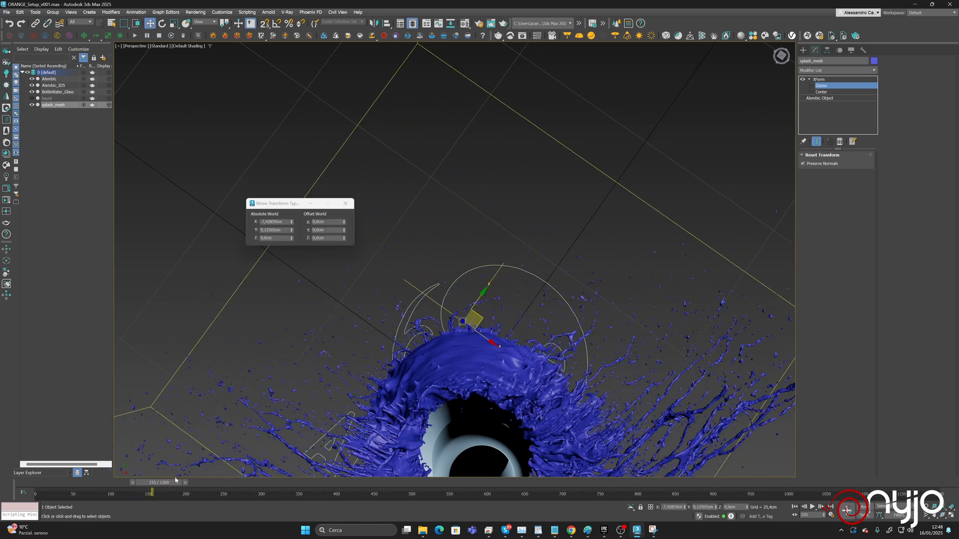
middle_click_drag(530, 333, 519, 304, "alt")
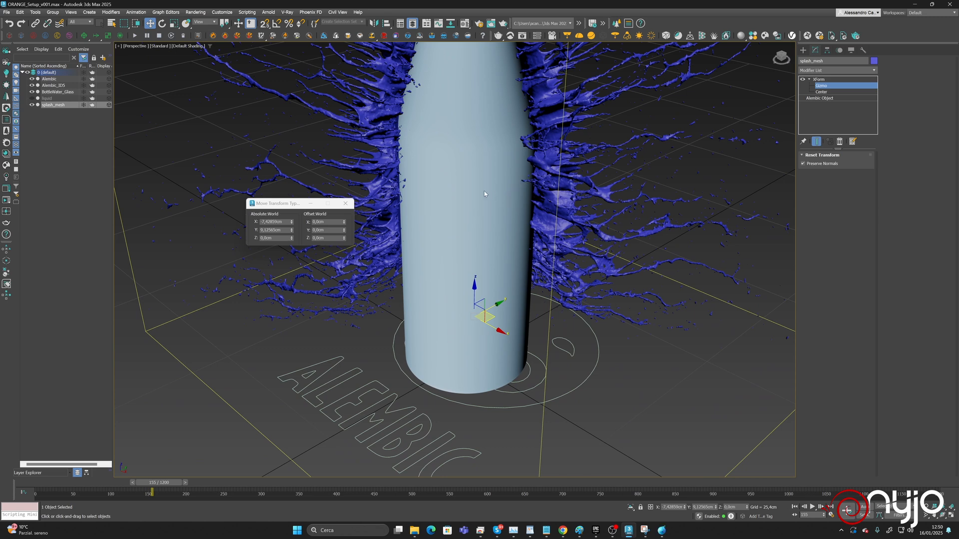
middle_click_drag(469, 199, 481, 249, "alt")
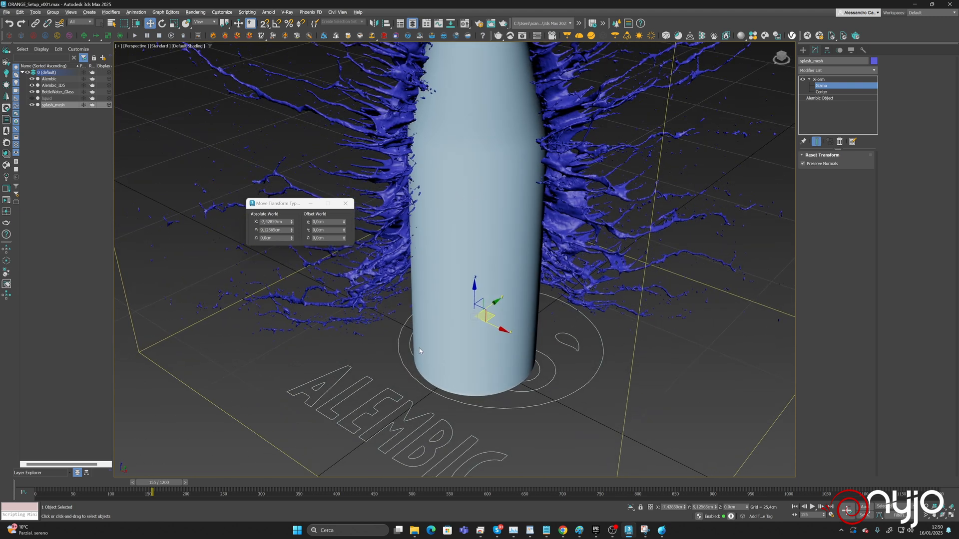
At frame 132, shift the splash gizmo along X to about -6,86 cm, and check the fit at frames 218 and 148.
left_click_drag(159, 482, 135, 483)
key("w")
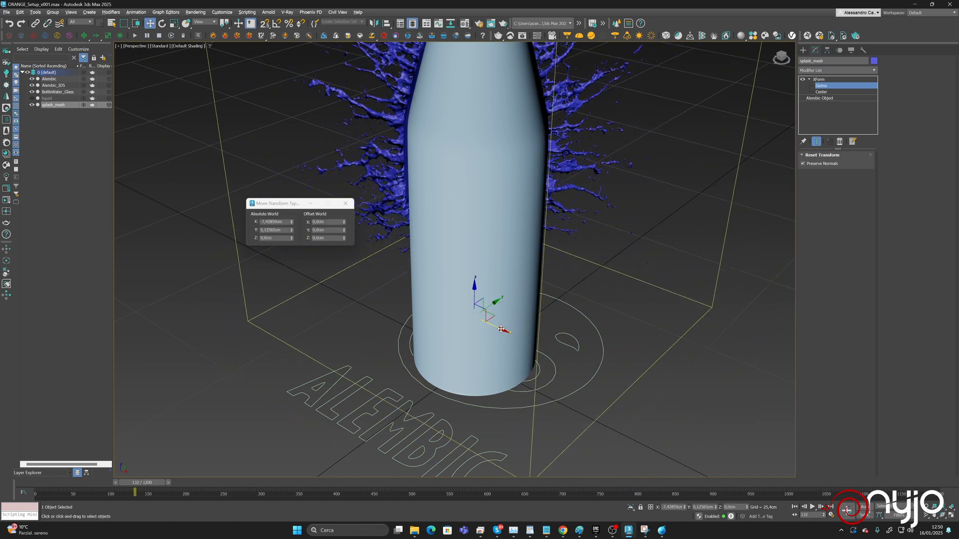
left_click_drag(501, 329, 504, 330)
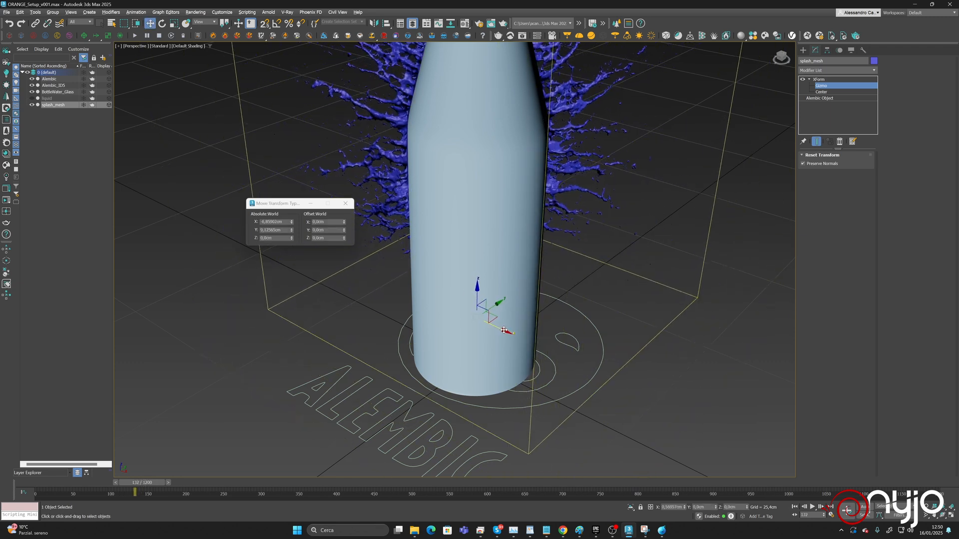
middle_click_drag(505, 329, 633, 288, "alt")
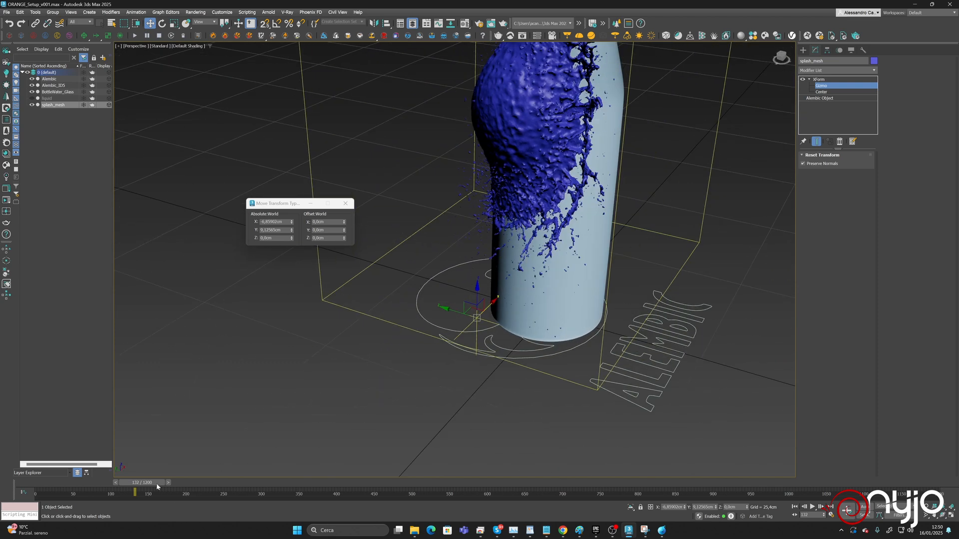
left_click_drag(157, 484, 218, 483)
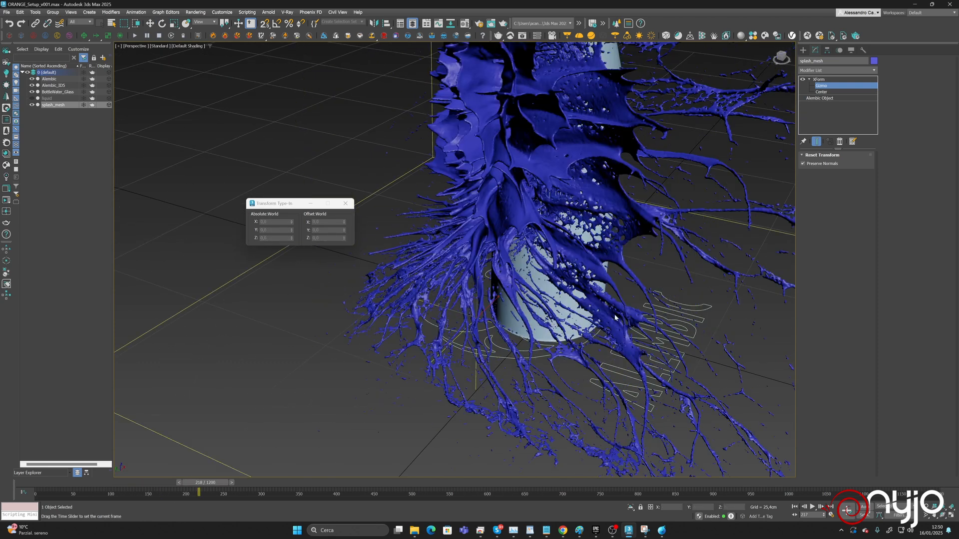
middle_click_drag(615, 315, 563, 312, "alt")
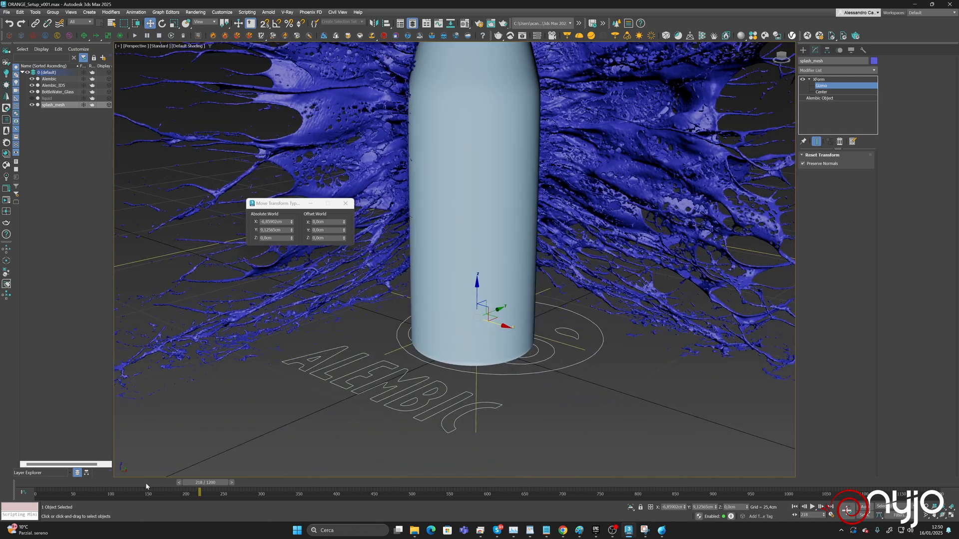
scroll(508, 245, "down", 8)
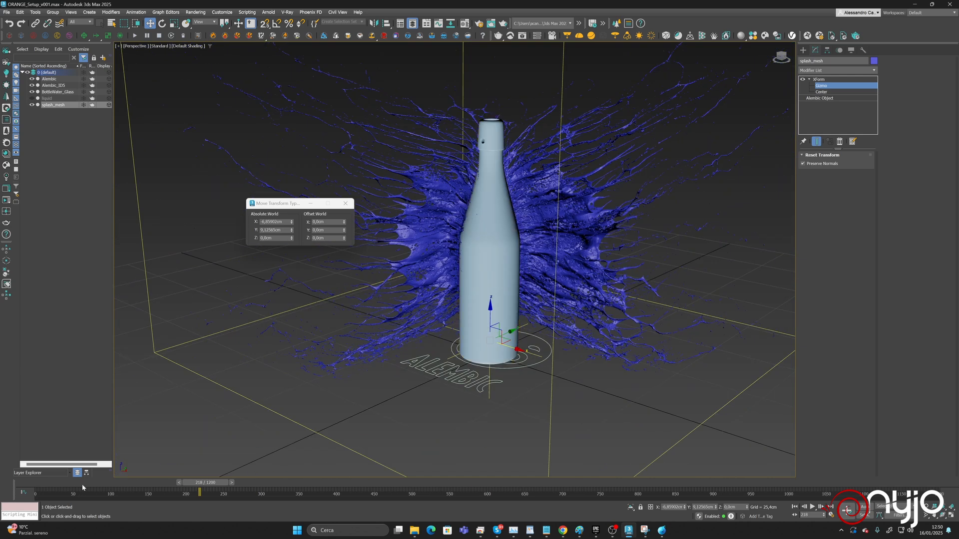
left_click_drag(83, 488, 155, 483)
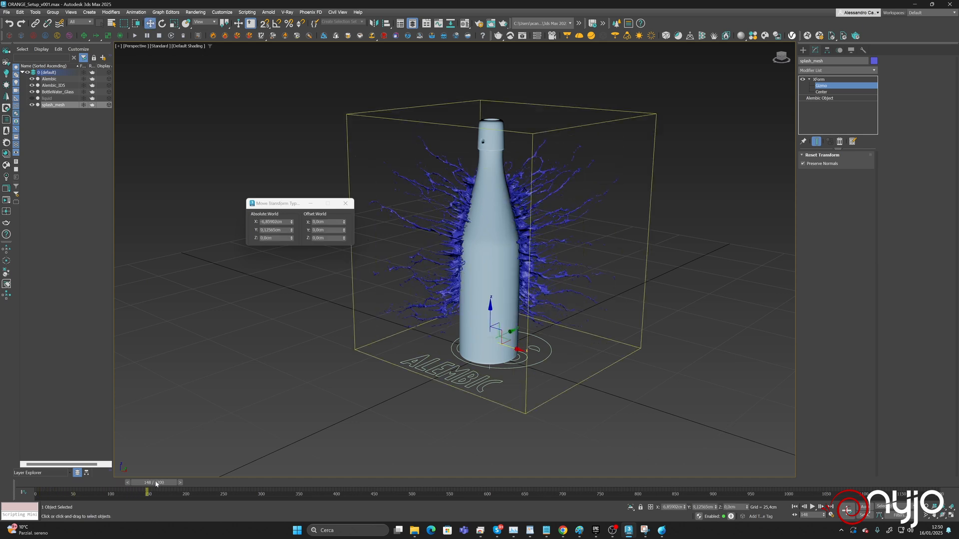
Copy the splash mesh's XForm modifier, unhide the liquid object, and paste the modifier above its Relax modifier.
left_click(823, 80)
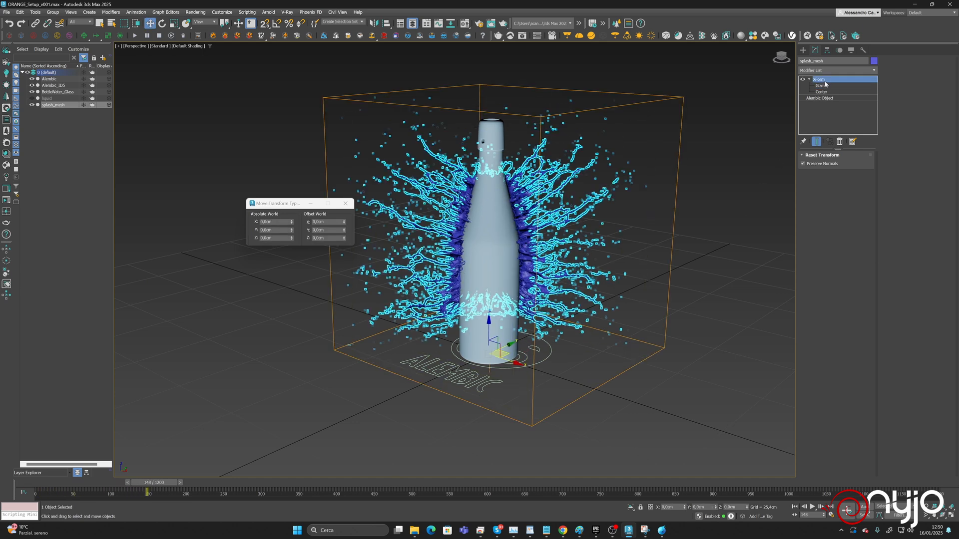
right_click(823, 81)
left_click(843, 113)
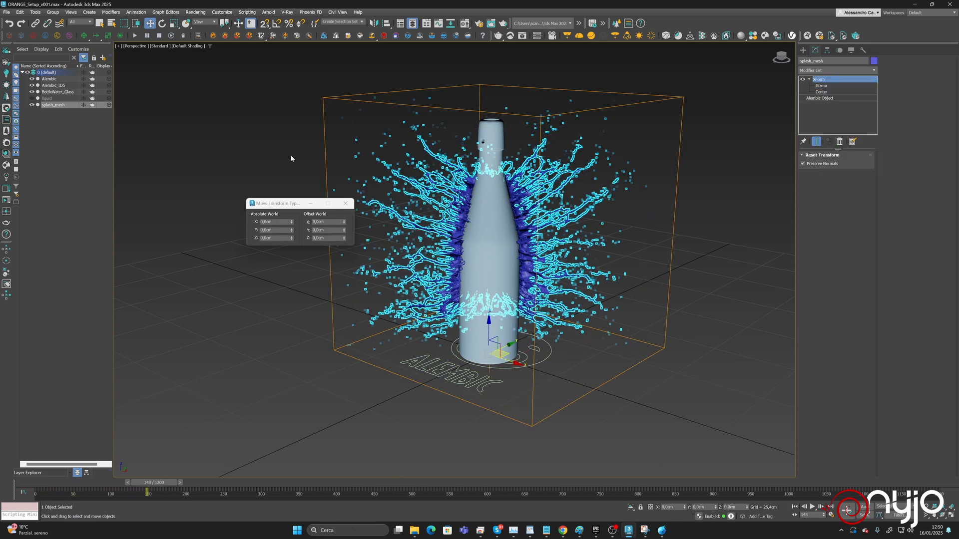
left_click(46, 98)
left_click(32, 99)
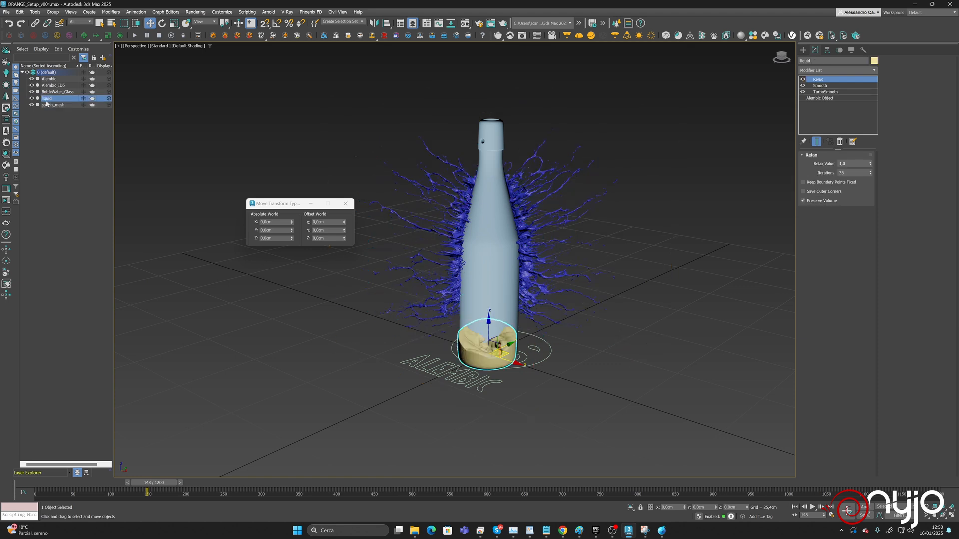
right_click(832, 80)
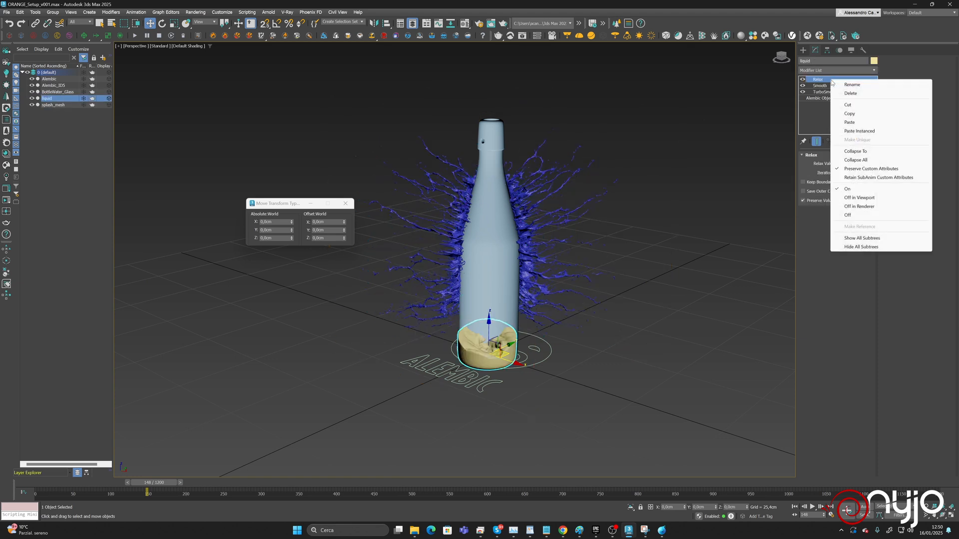
left_click(852, 124)
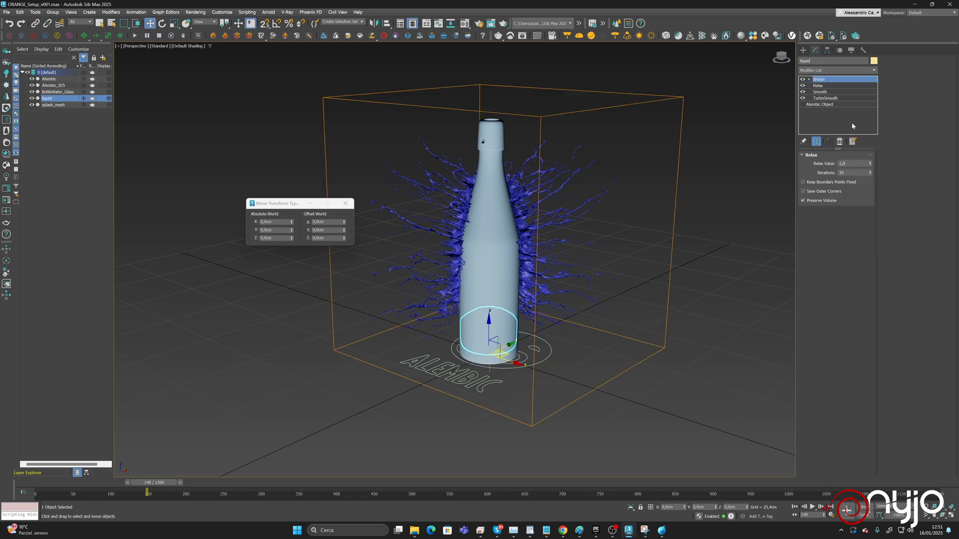
Rename the liquid object as juice_mesh.
mouse_move(570, 330)
middle_mouse_down("alt")
mouse_move(575, 320)
mouse_move(563, 320)
mouse_move(603, 322)
mouse_move(582, 320)
mouse_move(572, 331)
middle_mouse_up("alt")
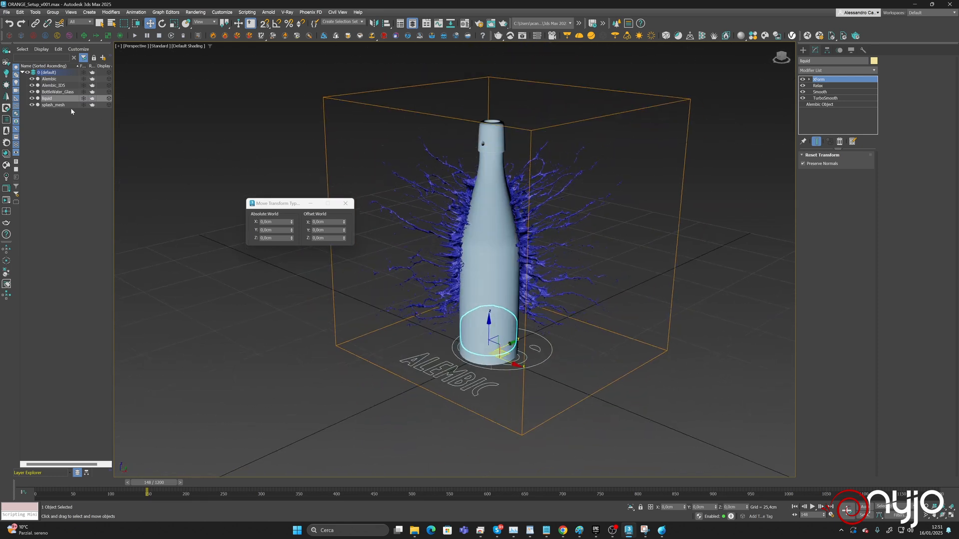
left_click_drag(823, 61, 742, 63)
type("j")
type("uice_mesh")
key("Return")
left_click(504, 146)
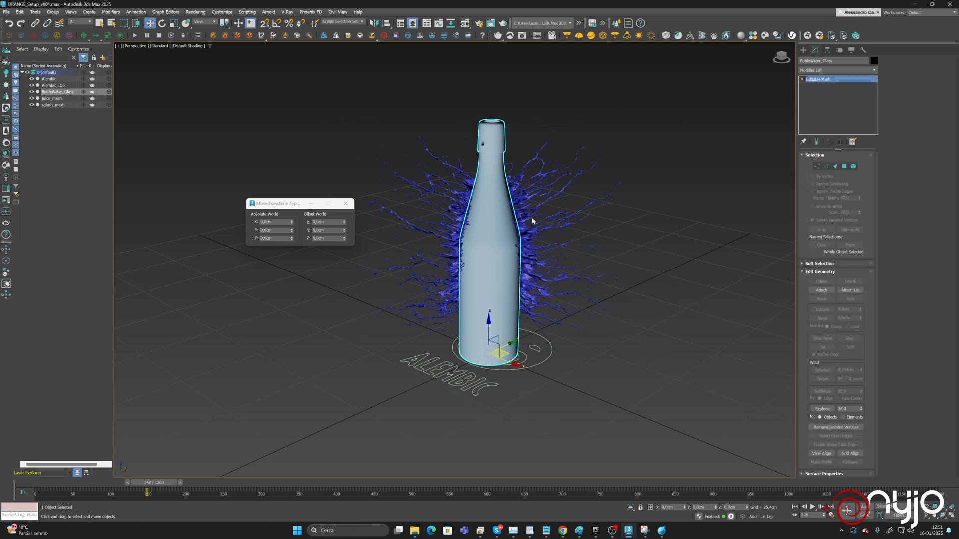
Put juice_mesh and splash_mesh together in a new layer named Fluids.
left_click_drag(51, 100, 54, 106)
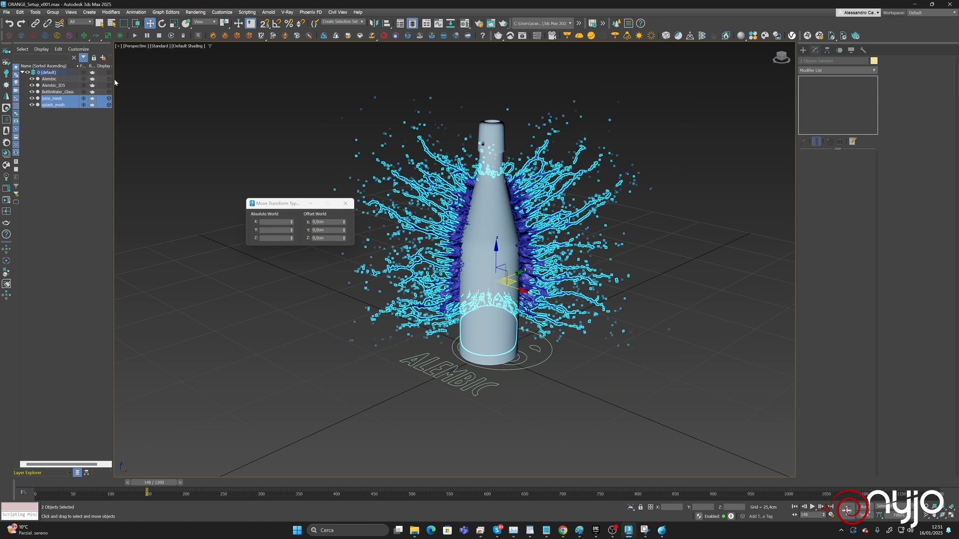
left_click_drag(114, 83, 160, 82)
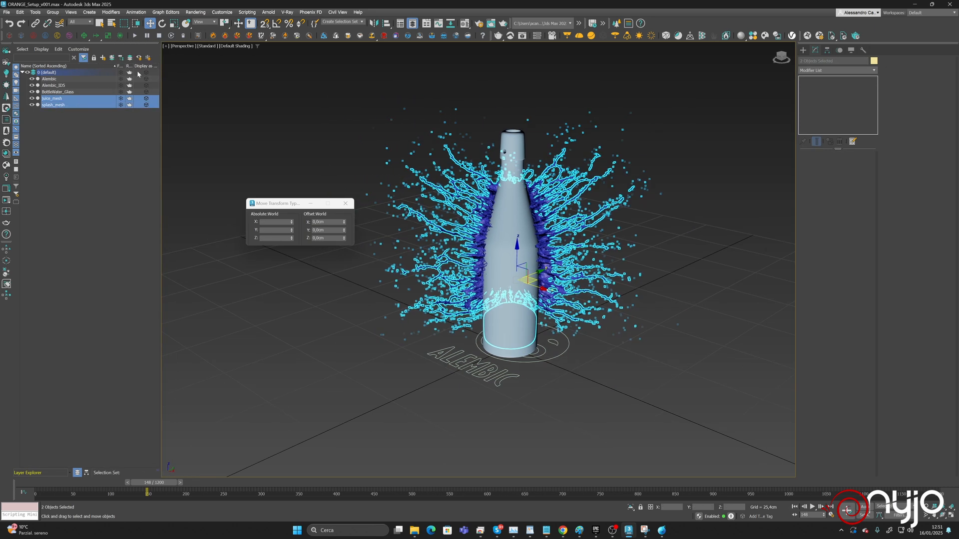
left_click(103, 57)
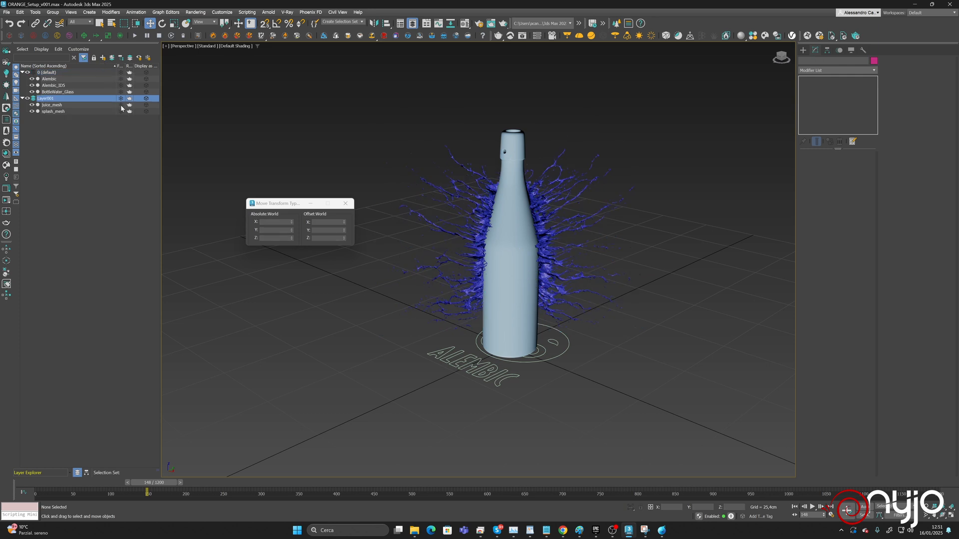
left_click(52, 100)
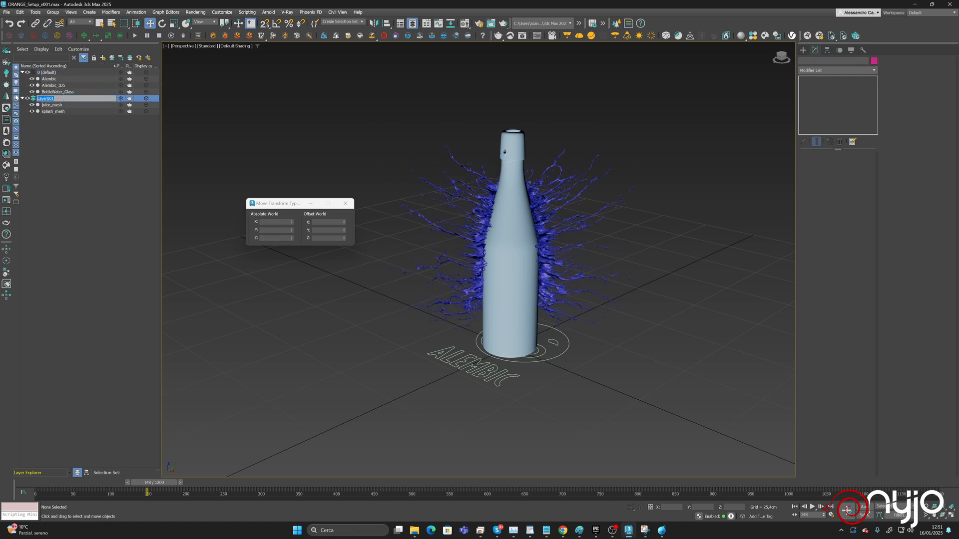
type("Fluids")
key("Return")
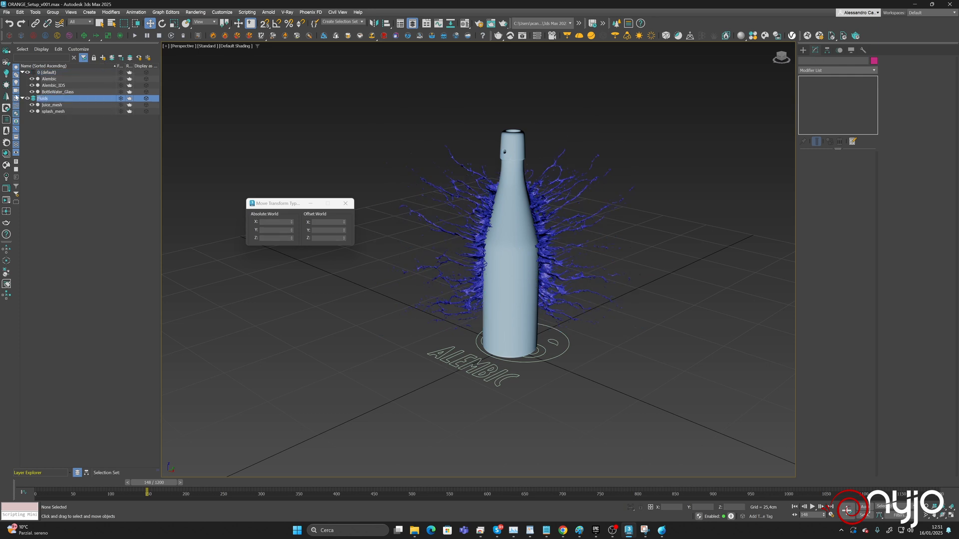
Make the default layer current and hide the BottleWater_Glass object.
left_click(34, 73)
left_click(31, 92)
left_click(31, 92)
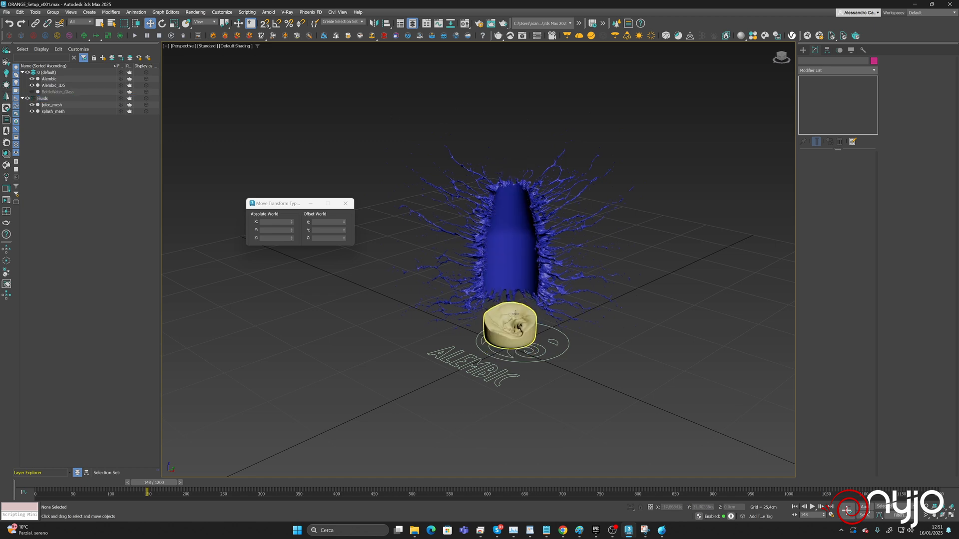
Turn off juice_mesh's TurboSmooth and Relax modifiers in the renderer, and scrub the animation to frame 159.
left_click(525, 334)
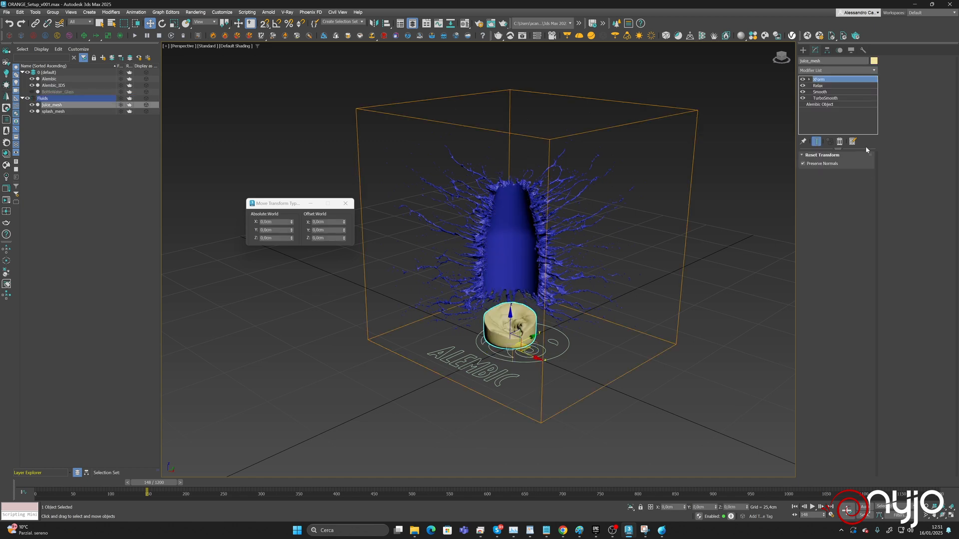
left_click(823, 97)
right_click(824, 99)
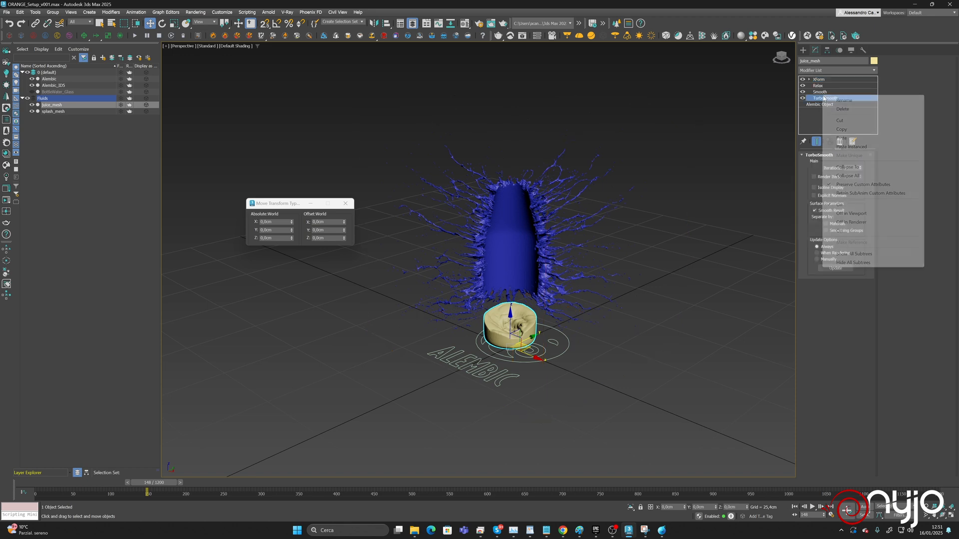
left_click(858, 223)
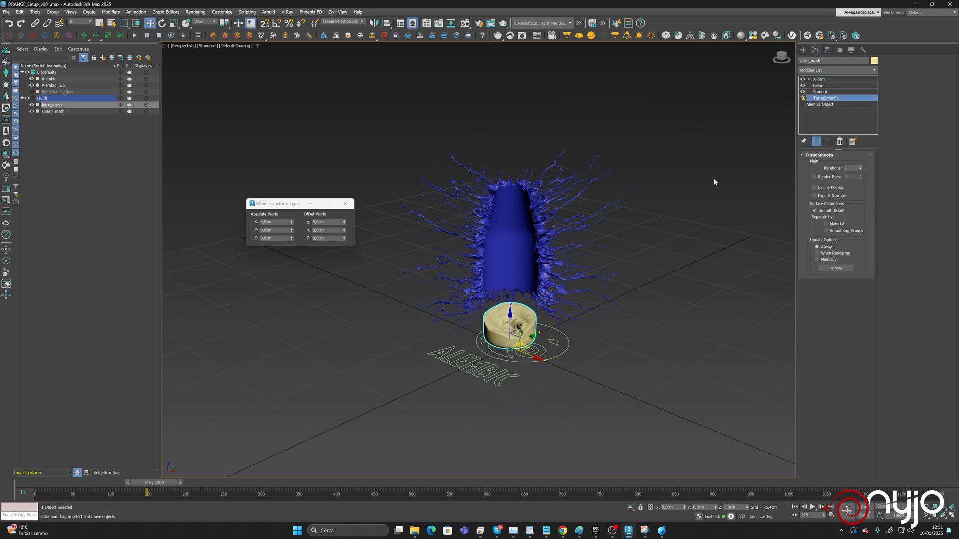
left_click_drag(152, 483, 190, 492)
left_click(823, 86)
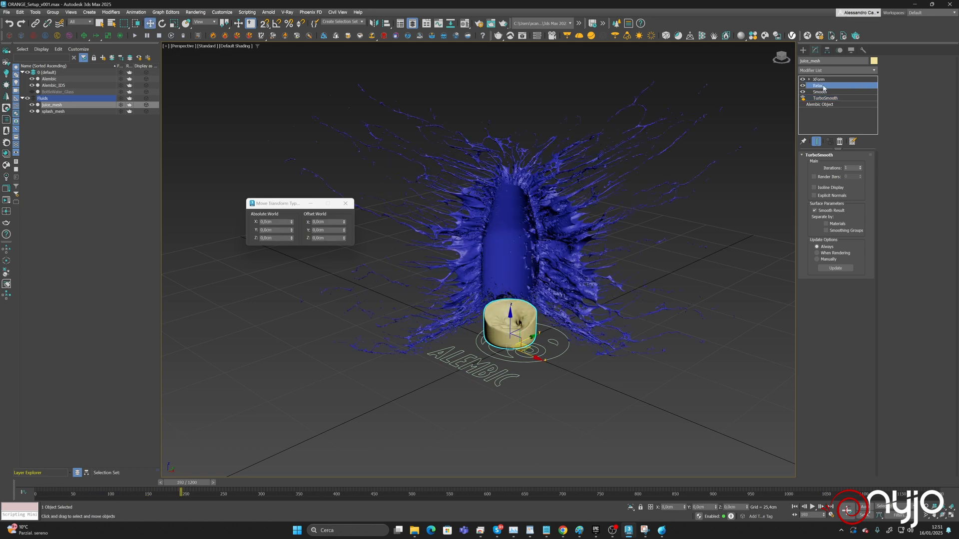
right_click(822, 86)
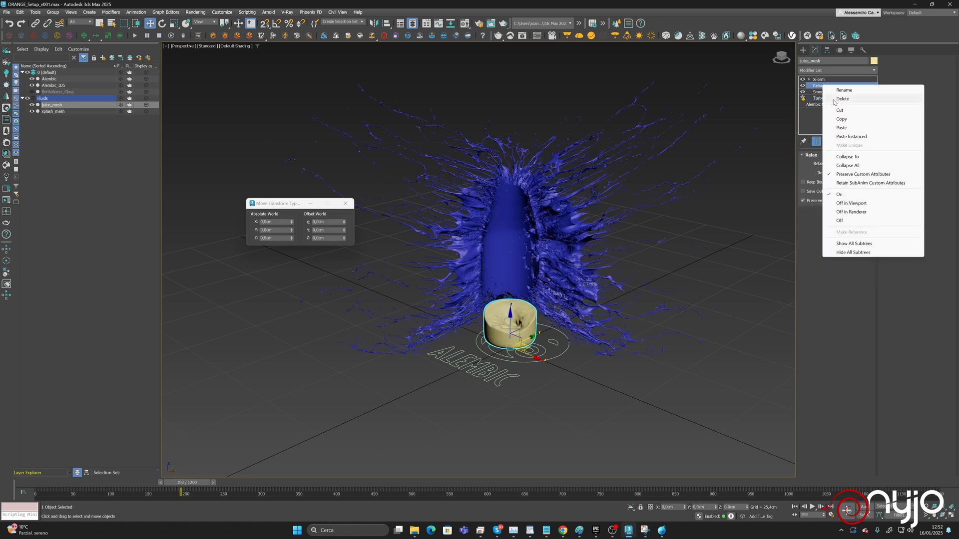
left_click(851, 212)
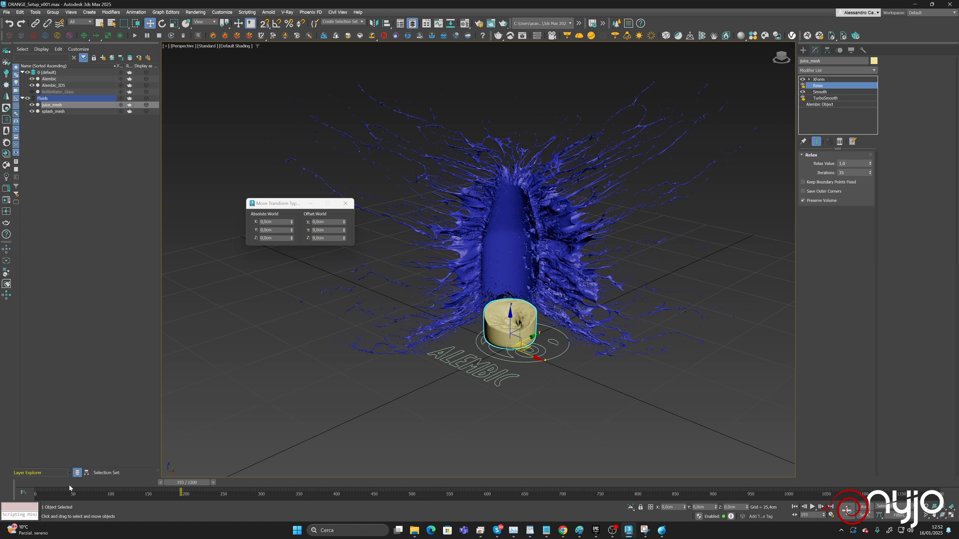
left_click_drag(69, 488, 167, 485)
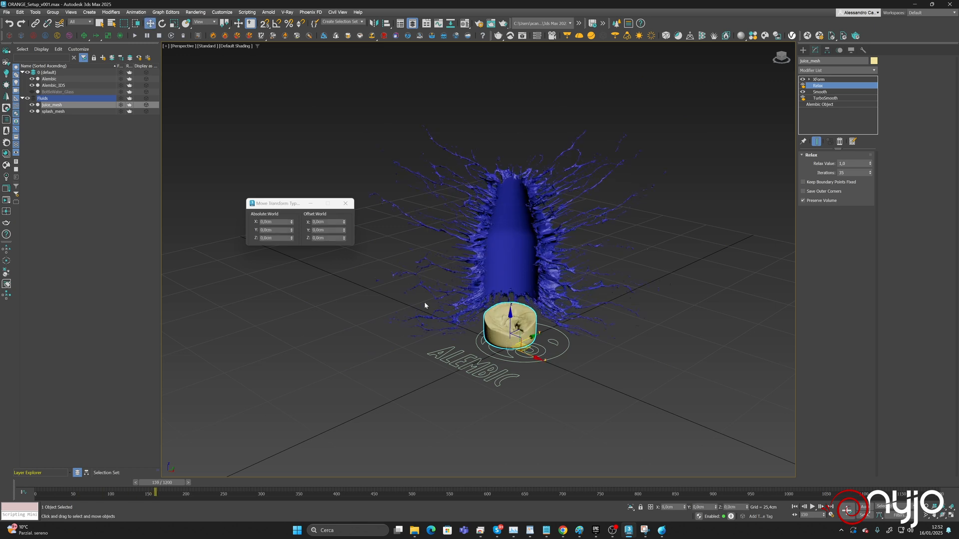
Switch splash_mesh's Alembic playback type to Custom Start with a start frame of 50.
left_click(541, 188)
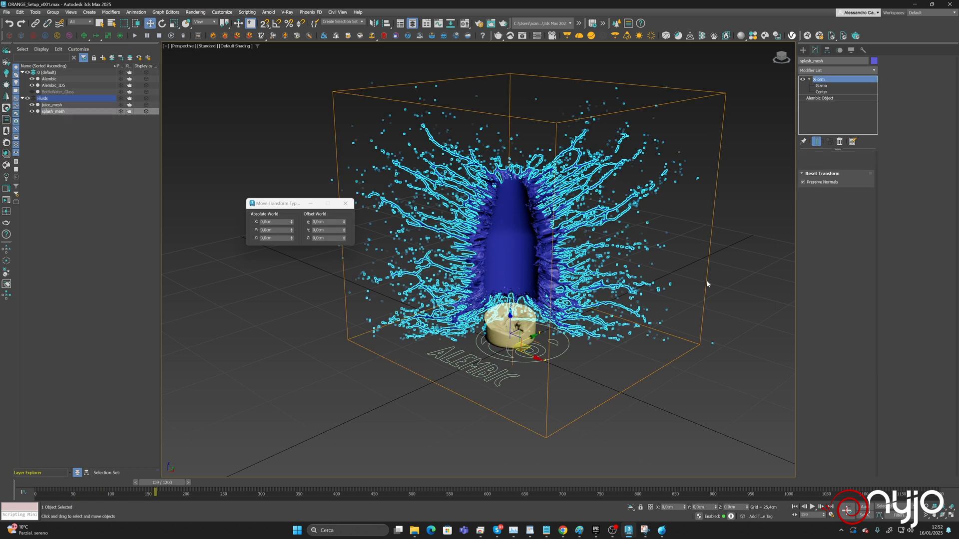
left_click(829, 98)
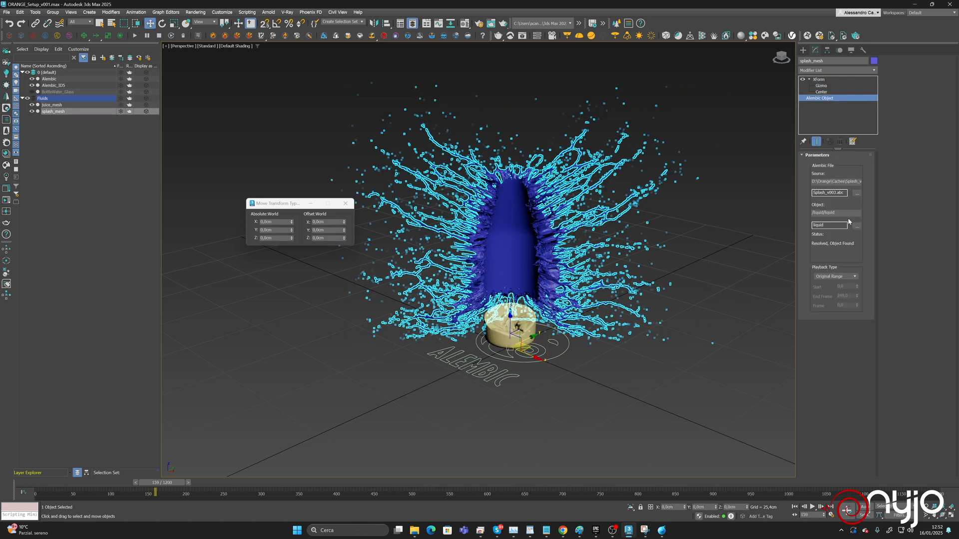
left_click(824, 278)
left_click(844, 288)
double_click(847, 286)
type("50")
key("Return")
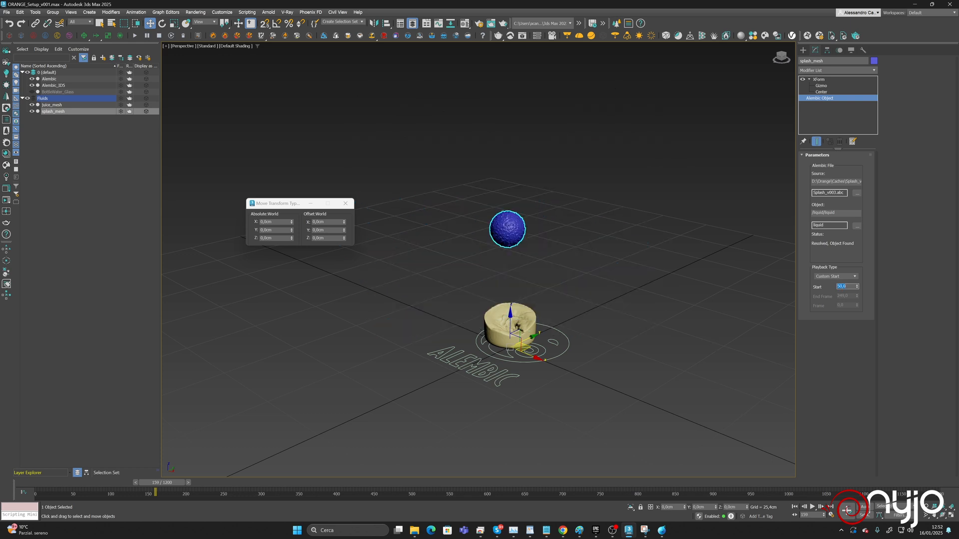
Try start frames 150 and 300 for splash_mesh's Alembic playback, scrubbing the animation after each to check the splash timing.
type("150")
key("Return")
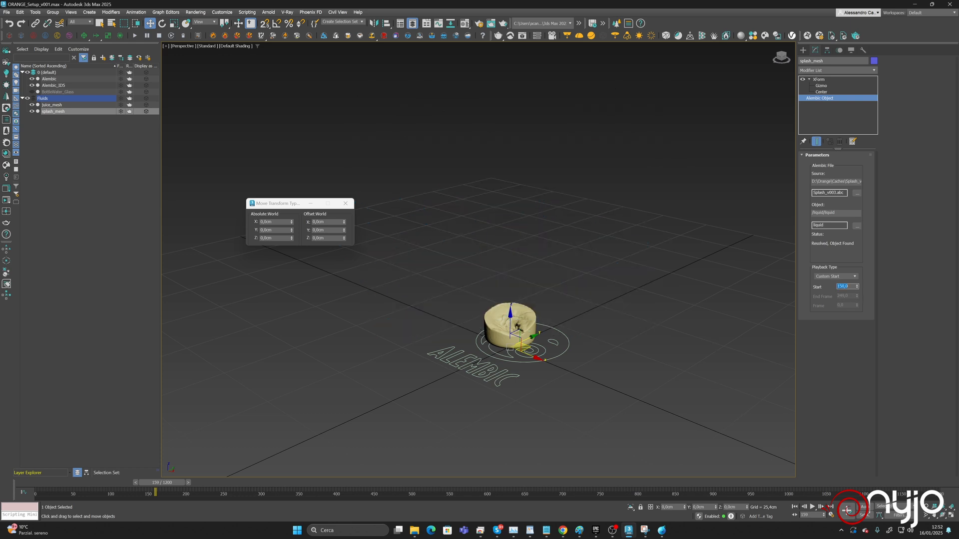
left_click_drag(161, 482, 254, 483)
double_click(849, 286)
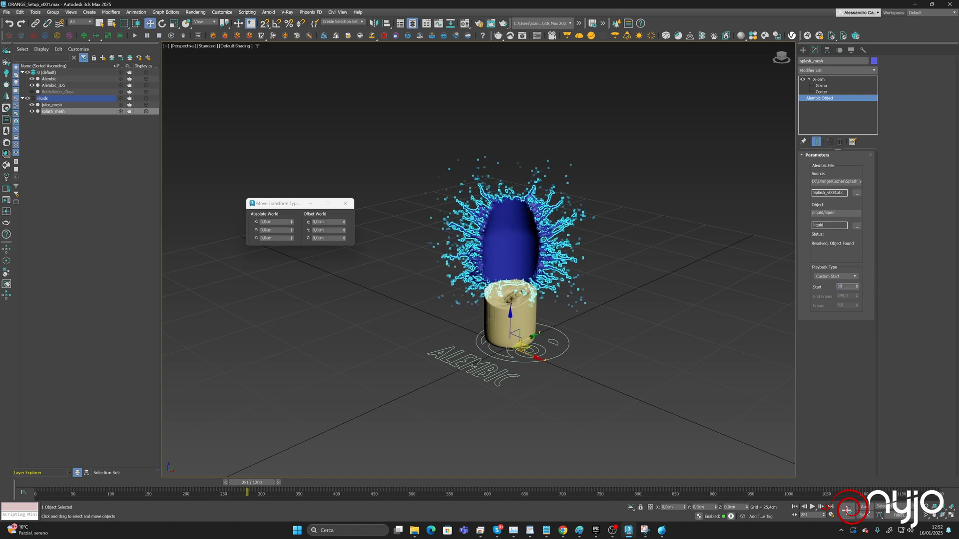
key("Return")
left_click_drag(272, 485, 419, 482)
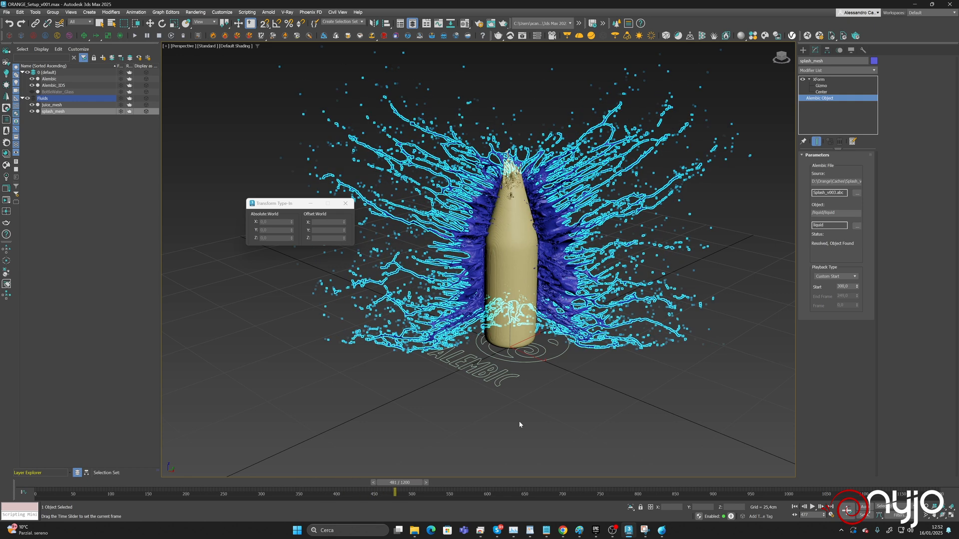
key("w")
Set splash_mesh's Alembic start frame to 350 and scrub to frame 510 to inspect the splash around the juice.
double_click(848, 285)
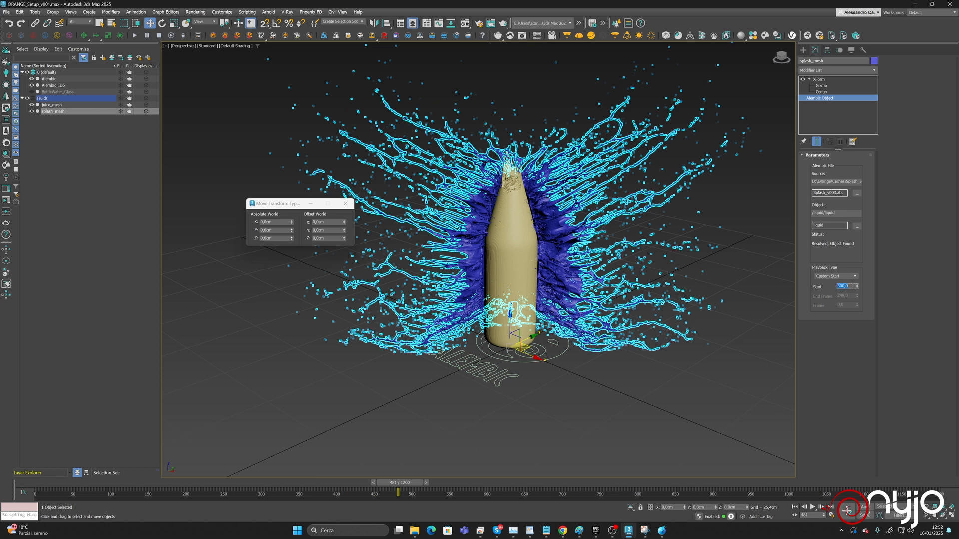
type("350")
key("Return")
left_click_drag(389, 486, 409, 484)
key("w")
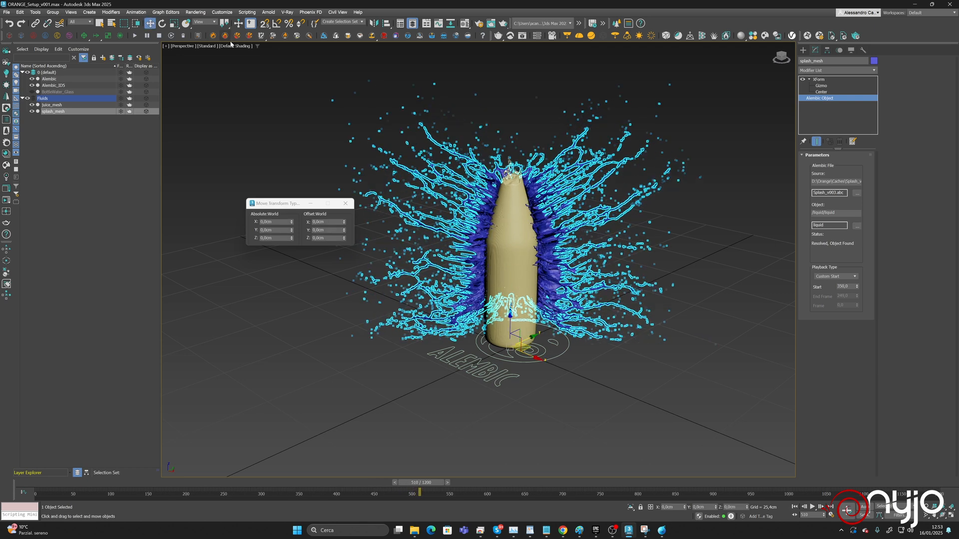
middle_click_drag(511, 240, 501, 270)
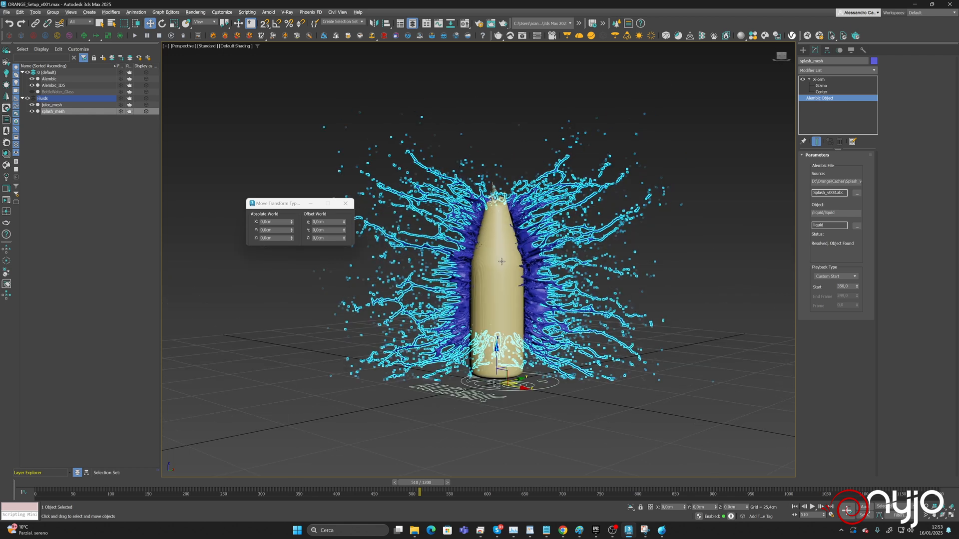
scroll(501, 270, "up", 5)
scroll(501, 270, "down", 3)
left_click(775, 237)
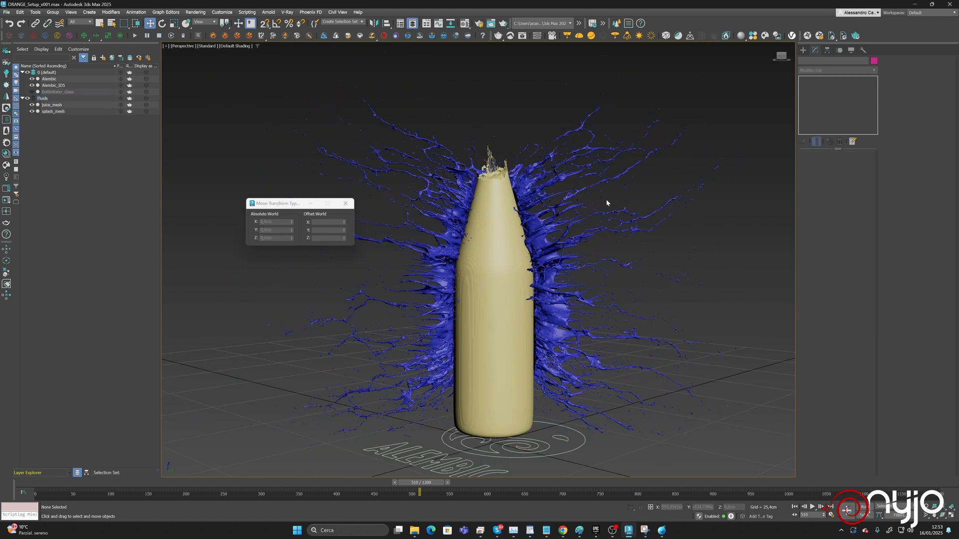
Copy the Relax modifier from juice_mesh and paste it above XForm on splash_mesh.
left_click(501, 218)
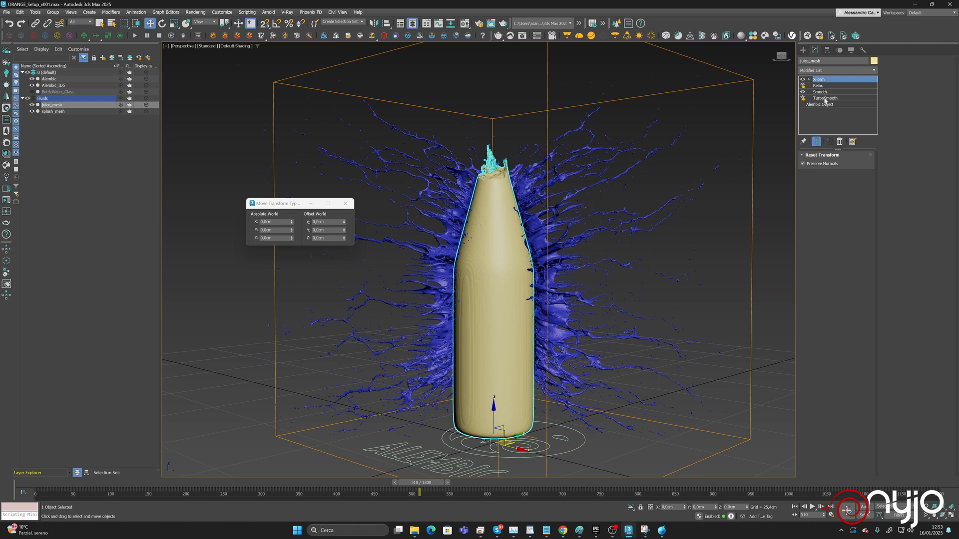
left_click(825, 98)
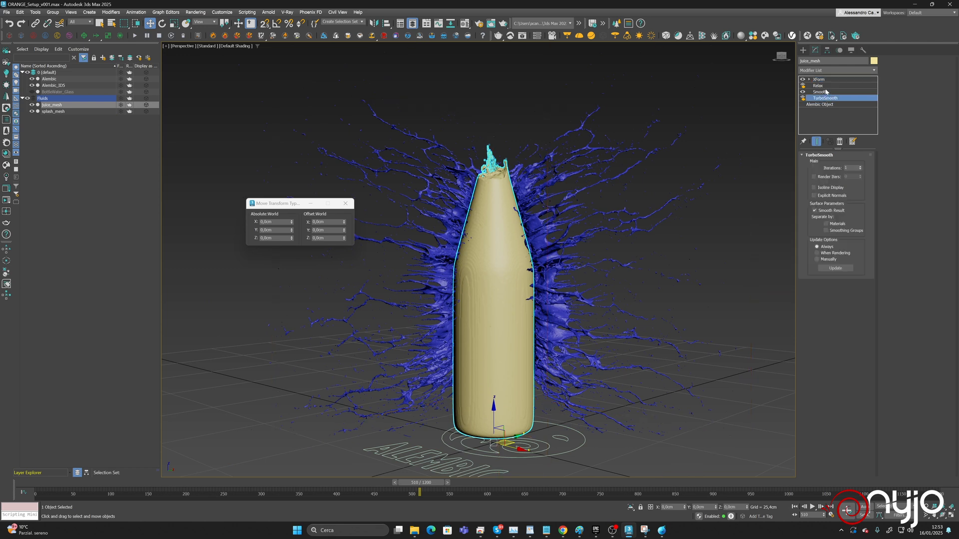
left_click(818, 85)
right_click(817, 86)
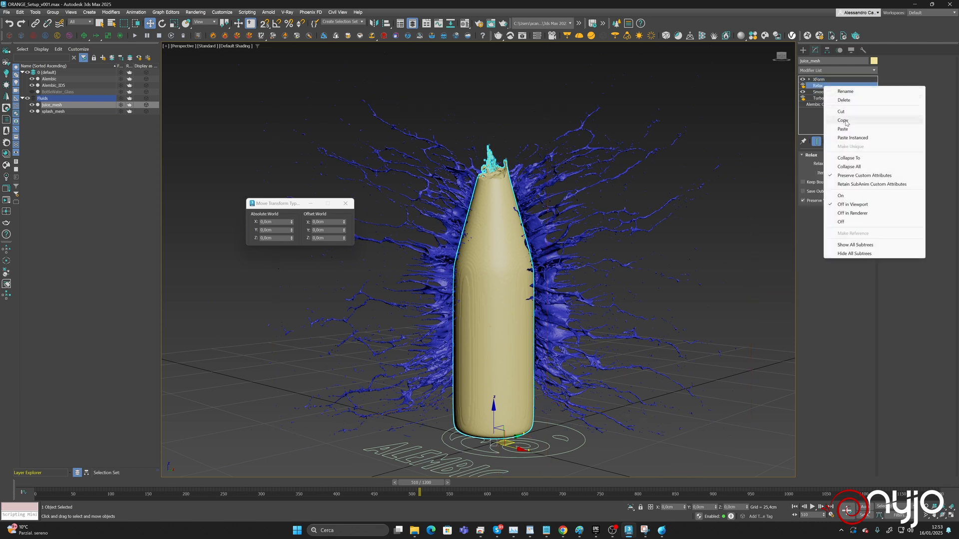
left_click(569, 176)
left_click(569, 176)
right_click(819, 79)
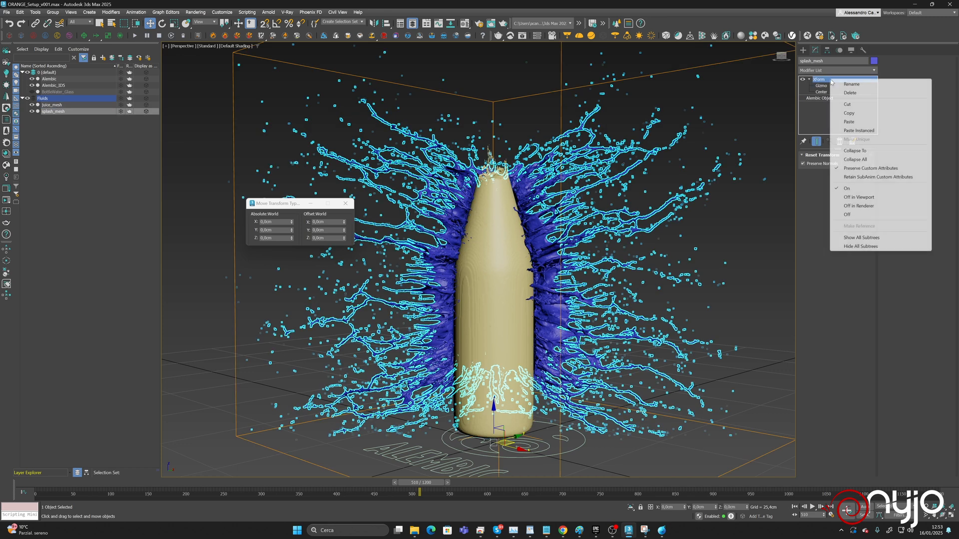
left_click(852, 121)
left_click(714, 129)
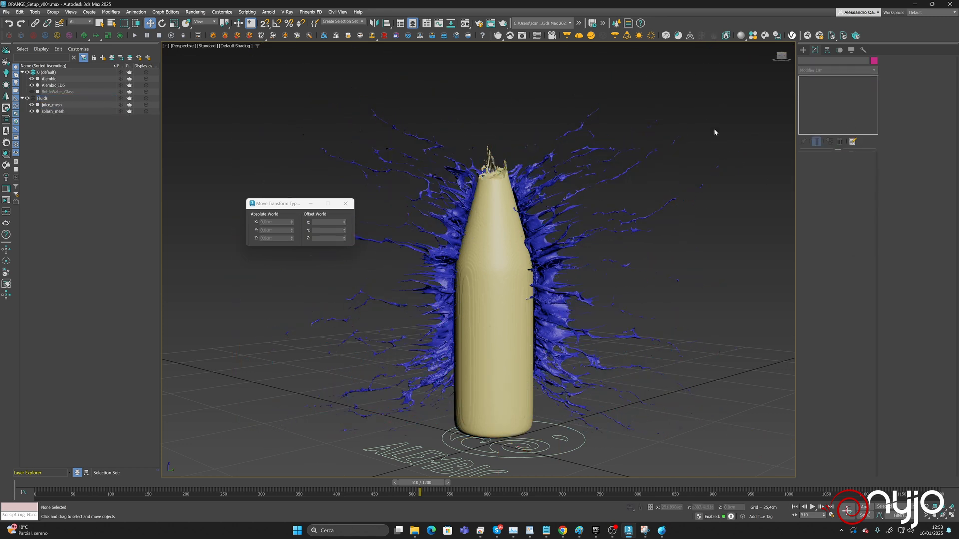
Scrub the animation to frame 482 and examine the relaxed splash around the upper part of the bottle.
scroll(579, 200, "up", 4)
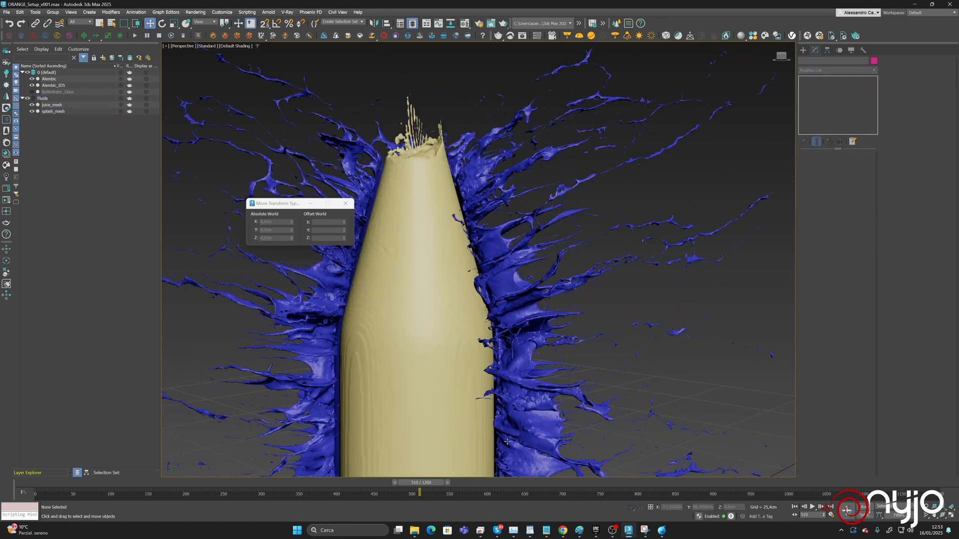
left_click(394, 483)
left_click_drag(352, 485, 393, 486)
key("w")
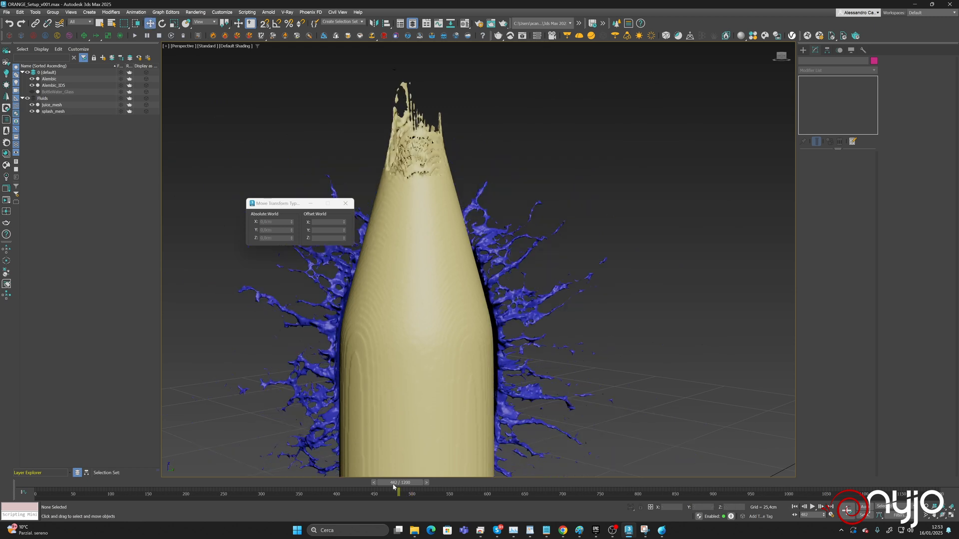
Add a TurboSmooth modifier above Relax on splash_mesh.
left_click(493, 233)
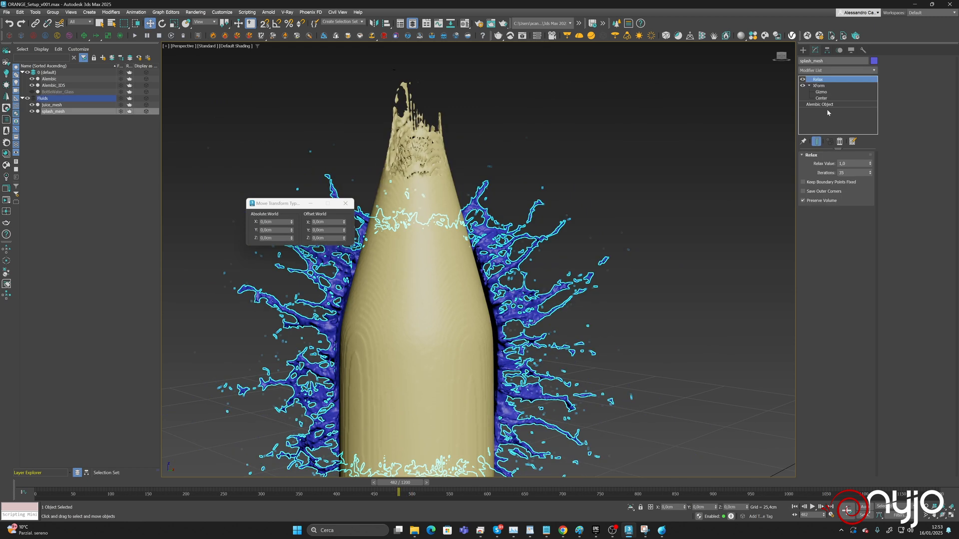
left_click(874, 70)
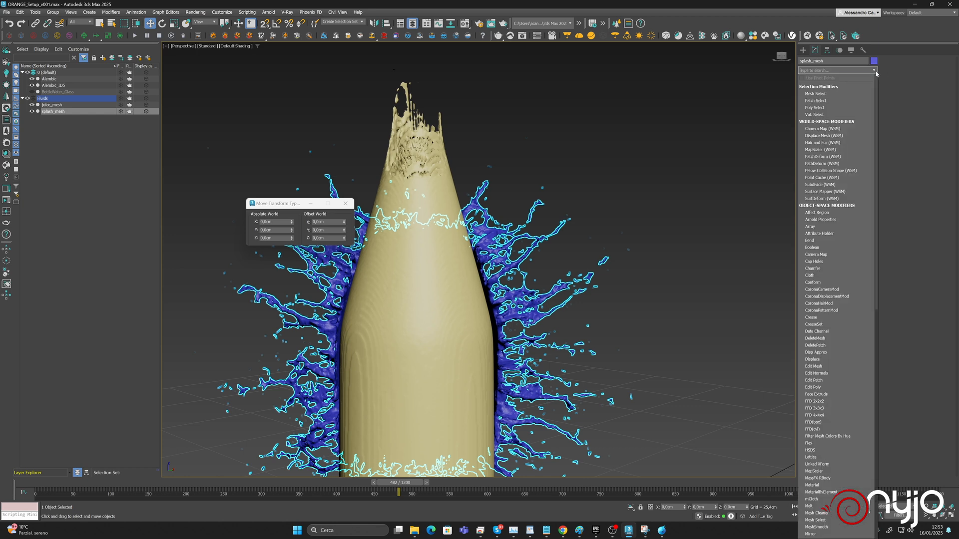
scroll(817, 411, "down", 15)
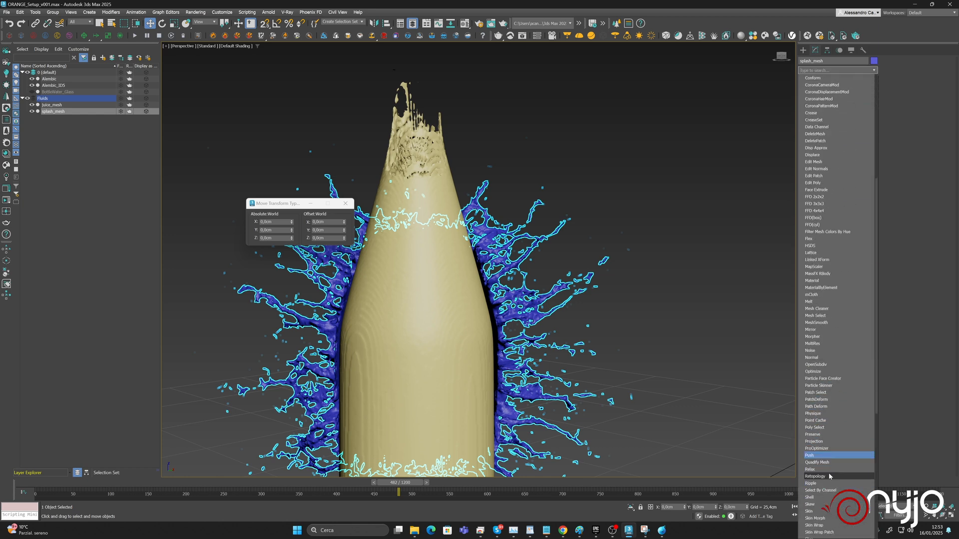
left_click(817, 518)
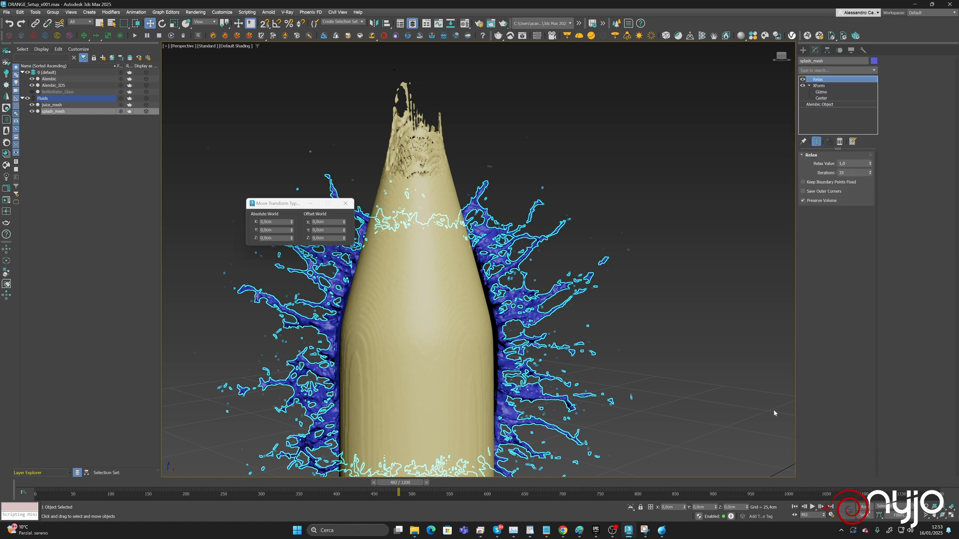
left_click(660, 187)
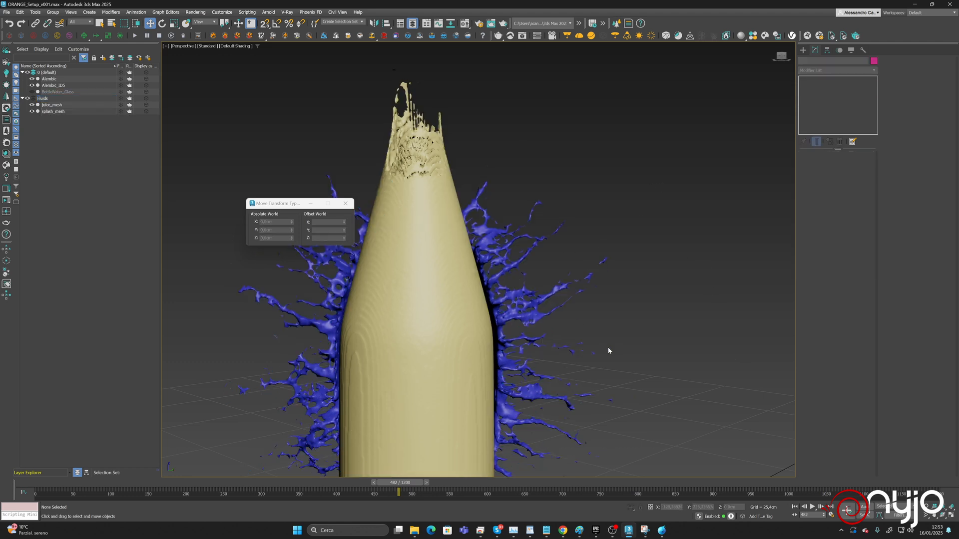
Toggle splash_mesh's Relax modifier off and back on to compare the splash surface with and without it.
left_click(545, 398)
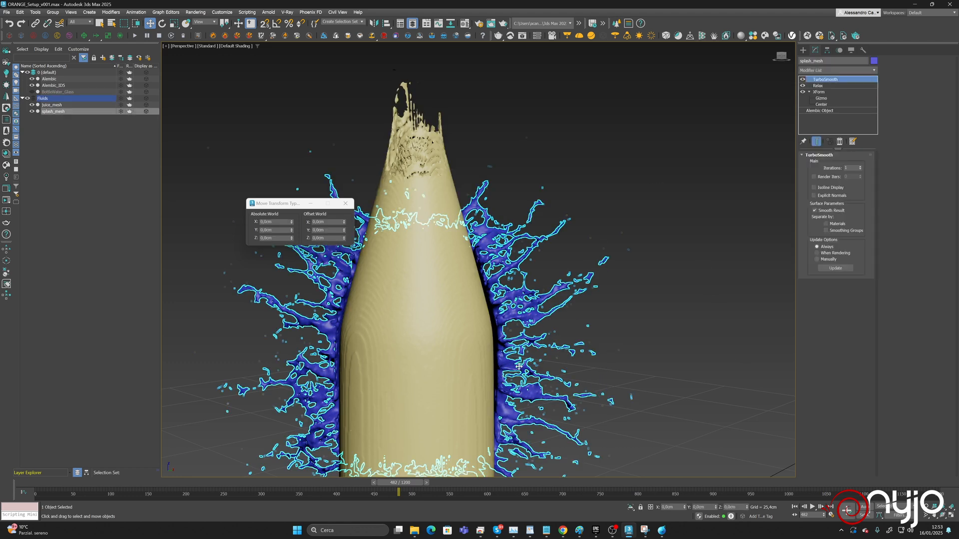
left_click(803, 86)
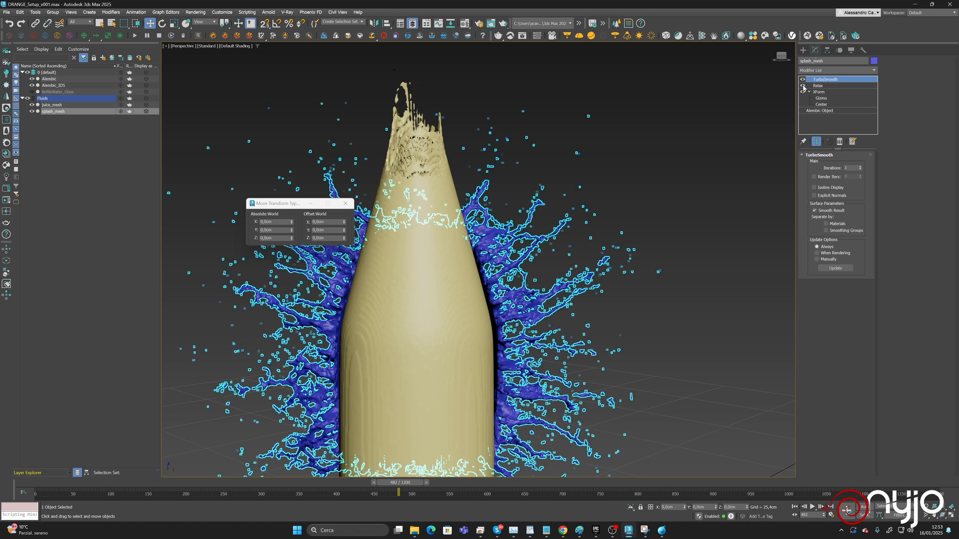
left_click(694, 153)
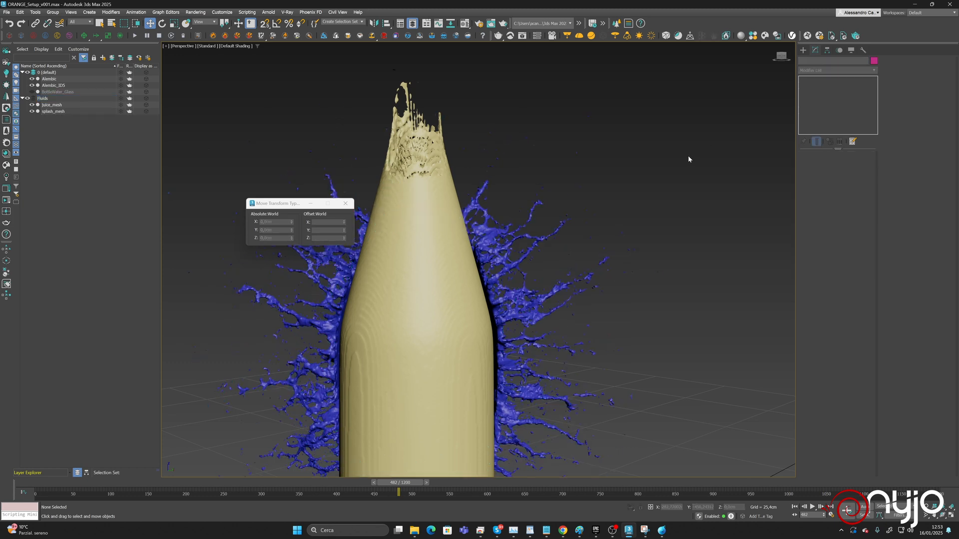
left_click(520, 312)
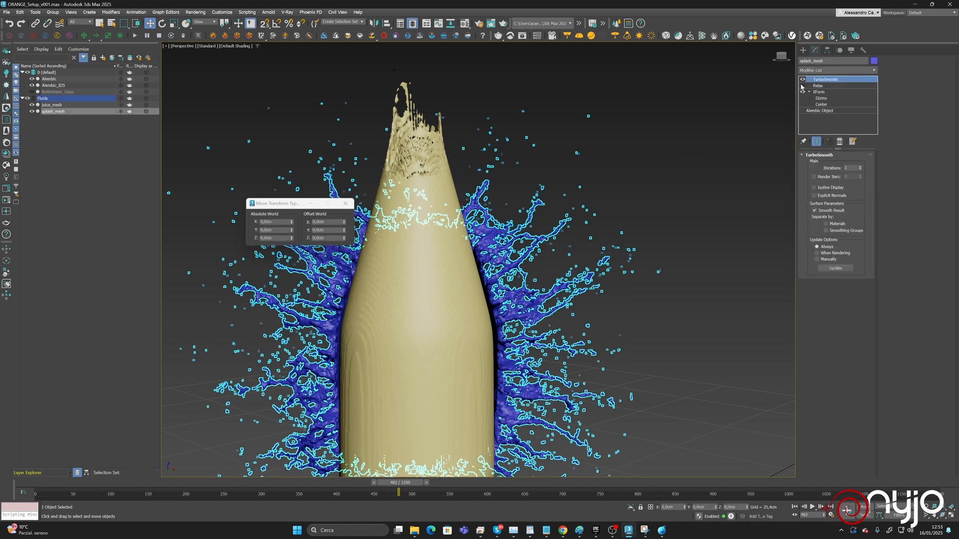
left_click(803, 85)
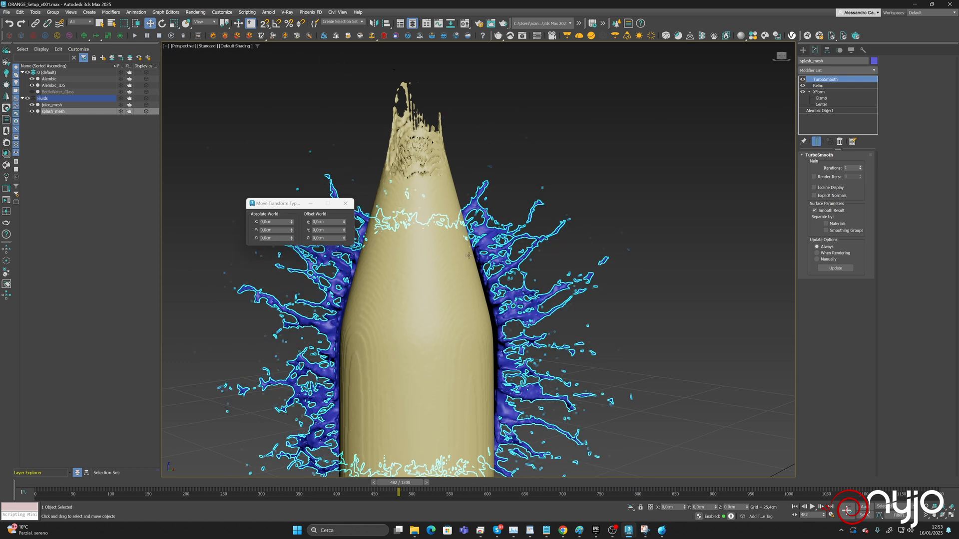
scroll(468, 255, "up", 4)
scroll(488, 252, "down", 5)
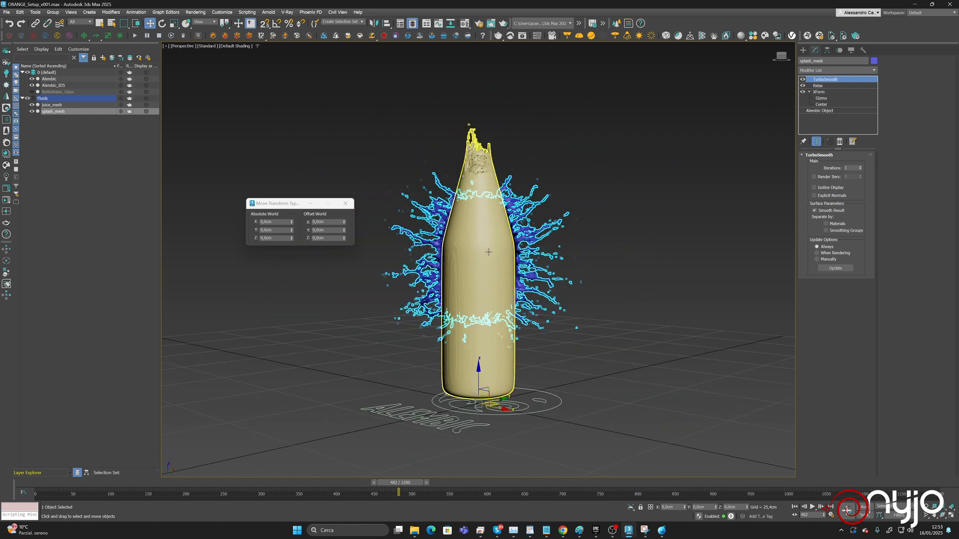
mouse_move(477, 273)
middle_mouse_down()
mouse_move(492, 272)
mouse_move(472, 272)
middle_mouse_up()
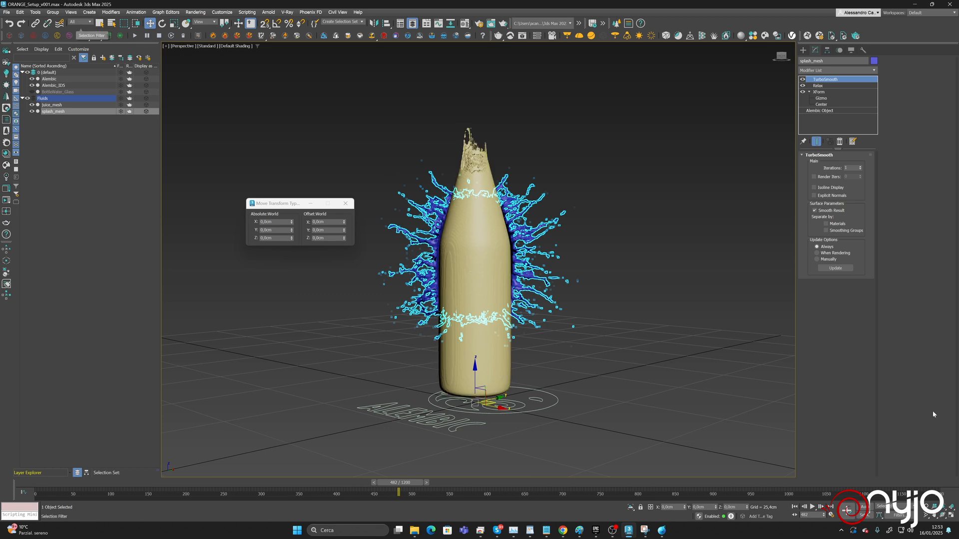
Create a targeted Physical camera in the Top view, aimed at the bottle from about 77 cm in front.
key("alt+w")
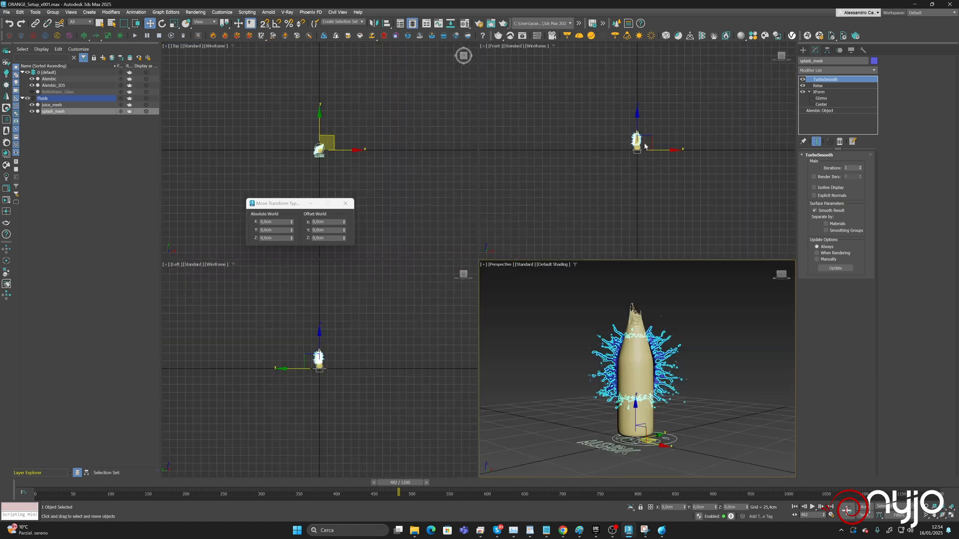
scroll(644, 146, "up", 6)
left_click(802, 50)
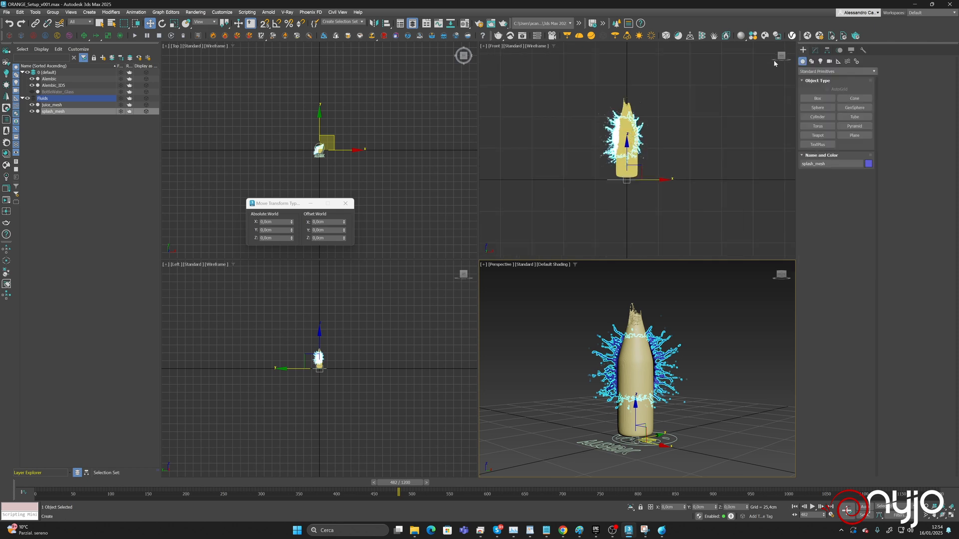
left_click(837, 62)
left_click(829, 60)
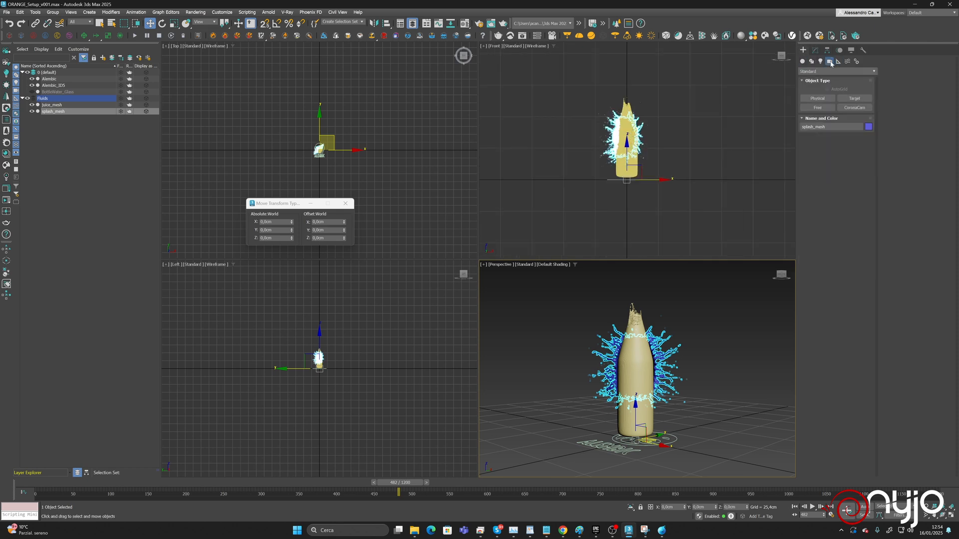
left_click(824, 99)
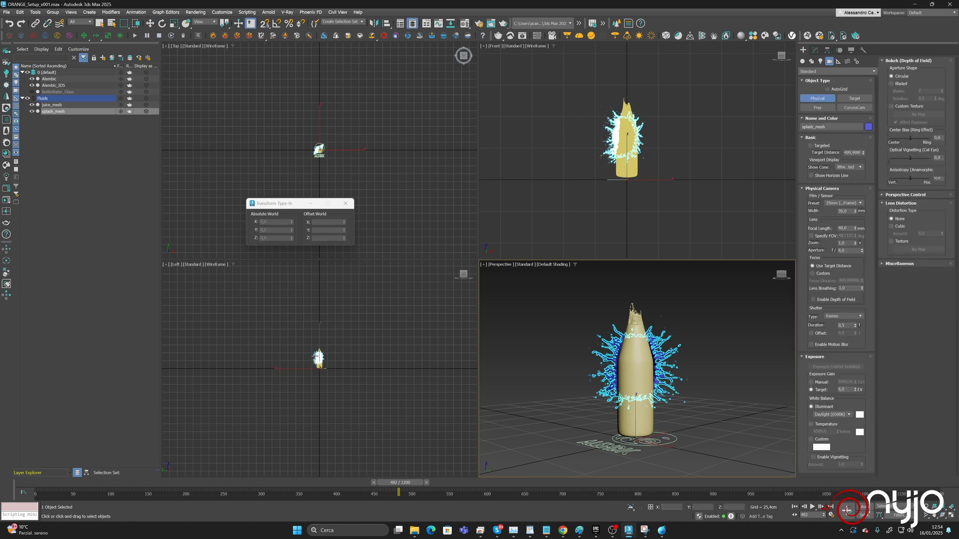
left_click_drag(318, 357, 370, 375)
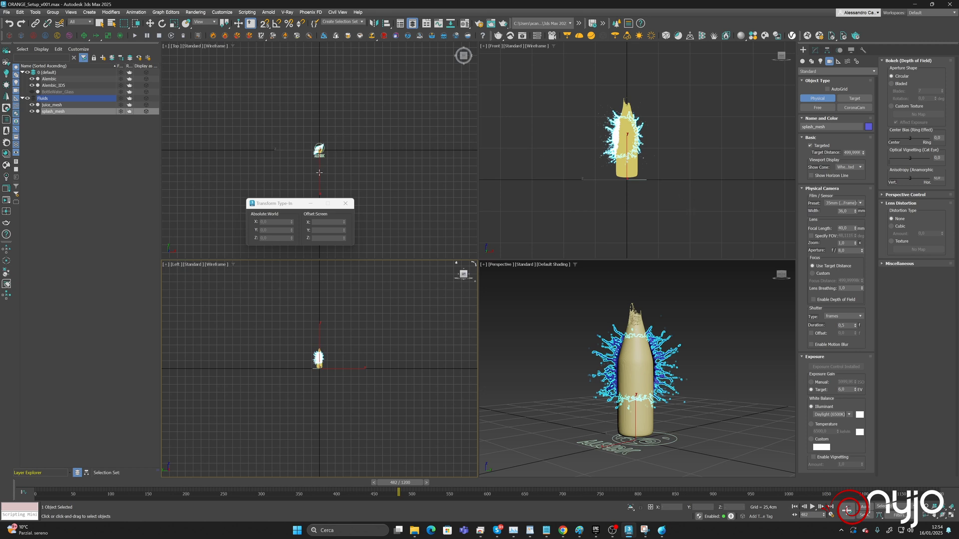
left_click_drag(320, 172, 318, 149)
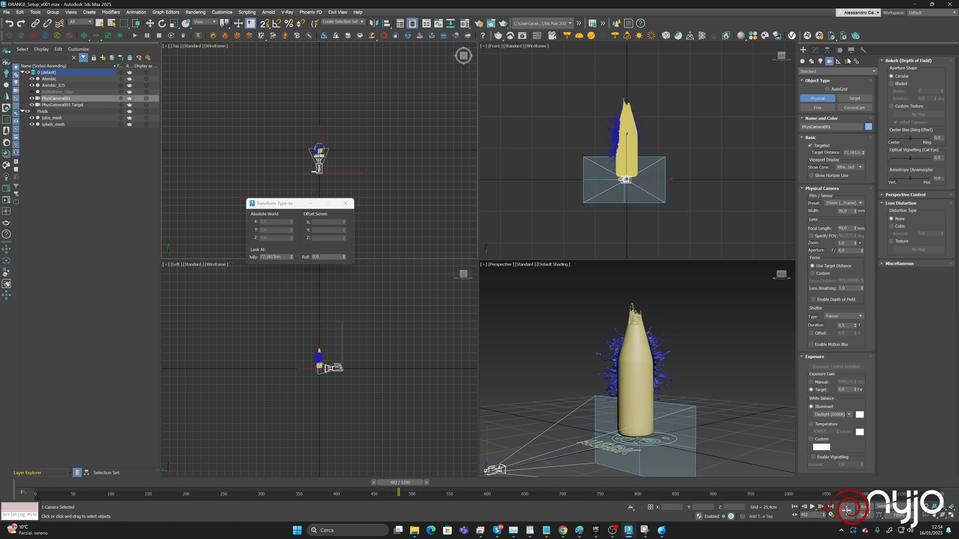
Turn off Targeted on the physical camera and set its absolute Z rotation to 0.
left_click(815, 50)
left_click(811, 164)
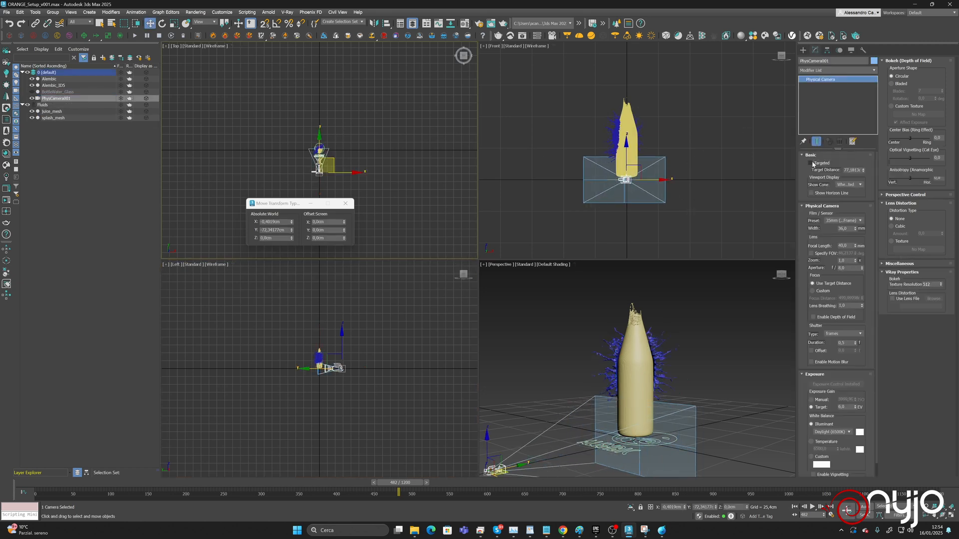
scroll(324, 154, "up", 5)
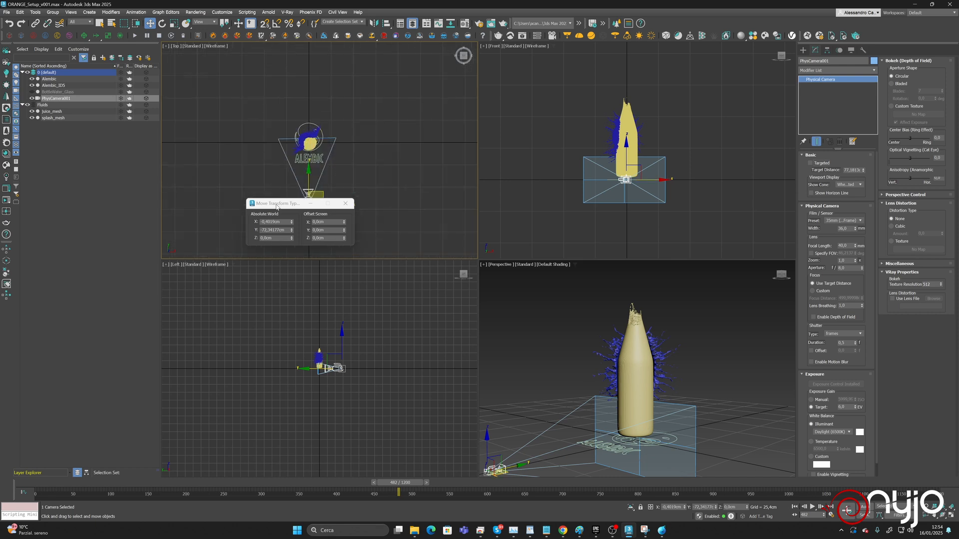
left_click_drag(277, 205, 224, 277)
left_click(162, 24)
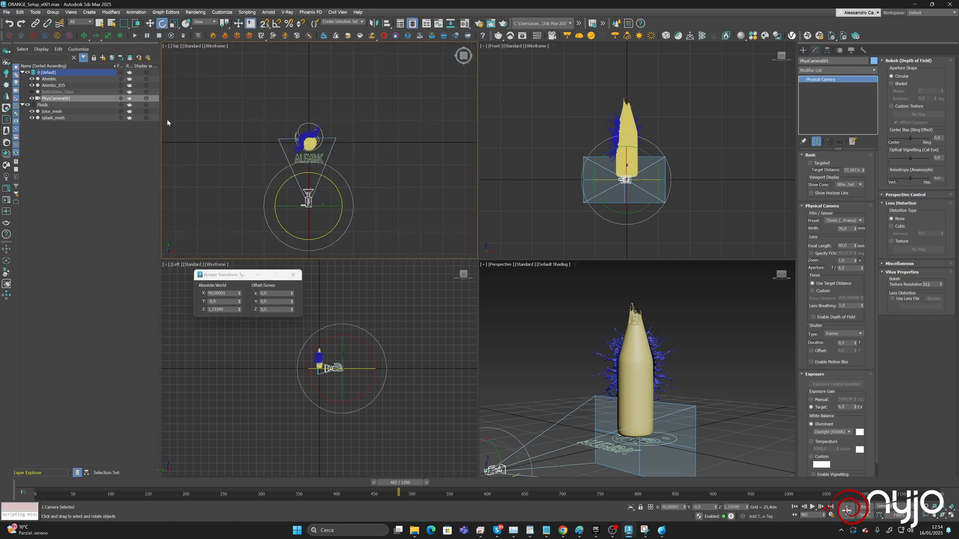
double_click(223, 310)
type("0")
key("Return")
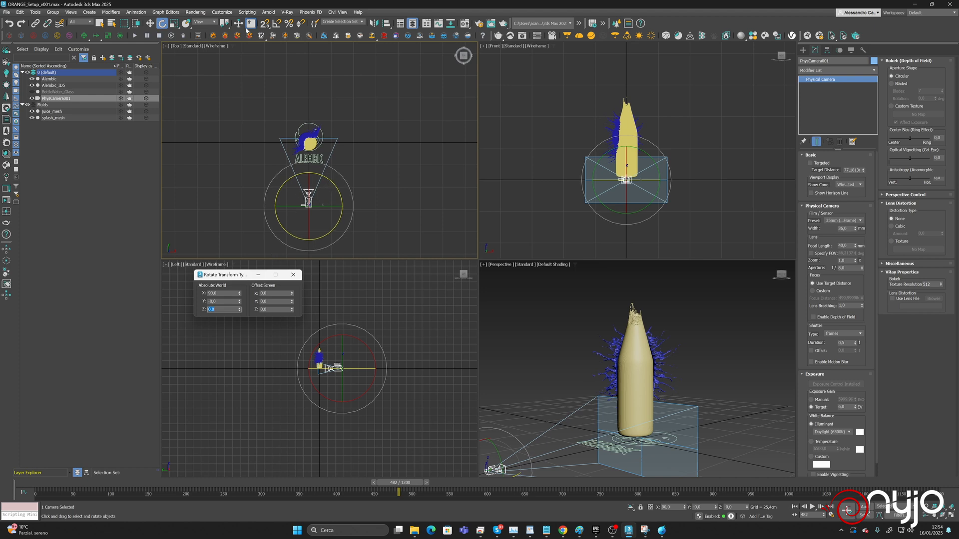
Place the camera diagonally in front of the bottle, rotated about 41° around Z, and show its view in the perspective viewport.
left_click(149, 24)
left_click_drag(308, 202, 373, 160)
key("e")
right_click(514, 306)
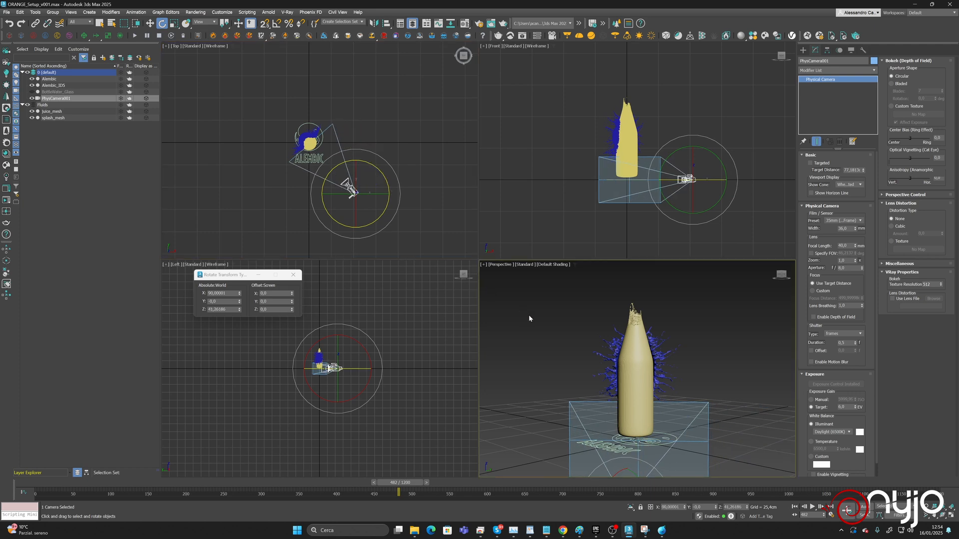
key("c")
Raise the camera to a height of about 33 cm so it faces the bottle's splash area.
left_click(149, 24)
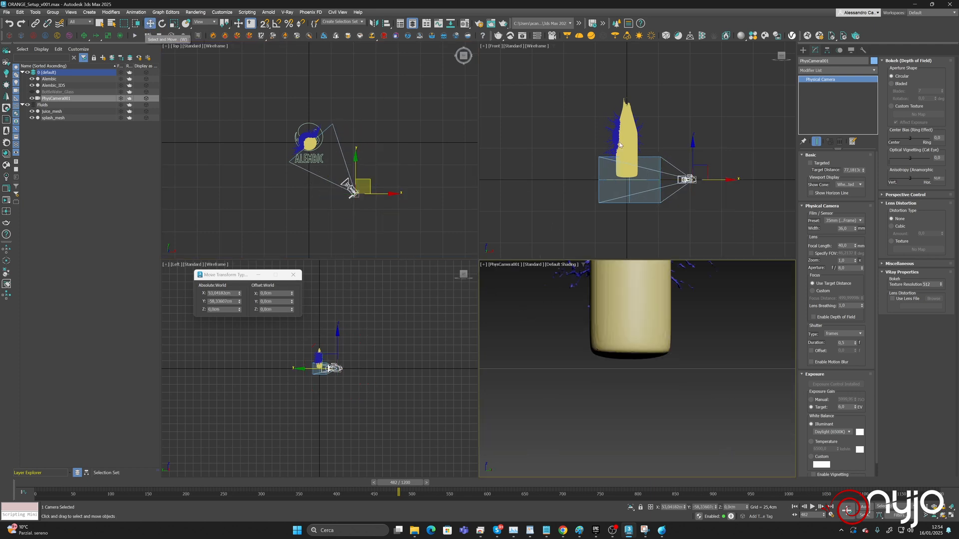
left_click_drag(693, 155, 691, 111)
middle_click_drag(328, 135, 299, 101)
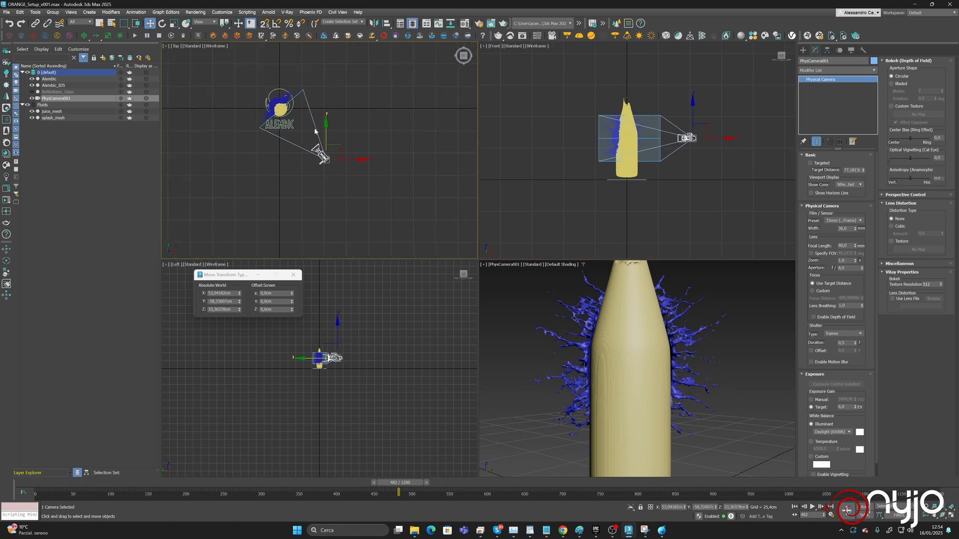
Using the Local coordinate system, pull the camera back from the bottle and lower it slightly to frame the whole bottle.
left_click(206, 22)
left_click(205, 47)
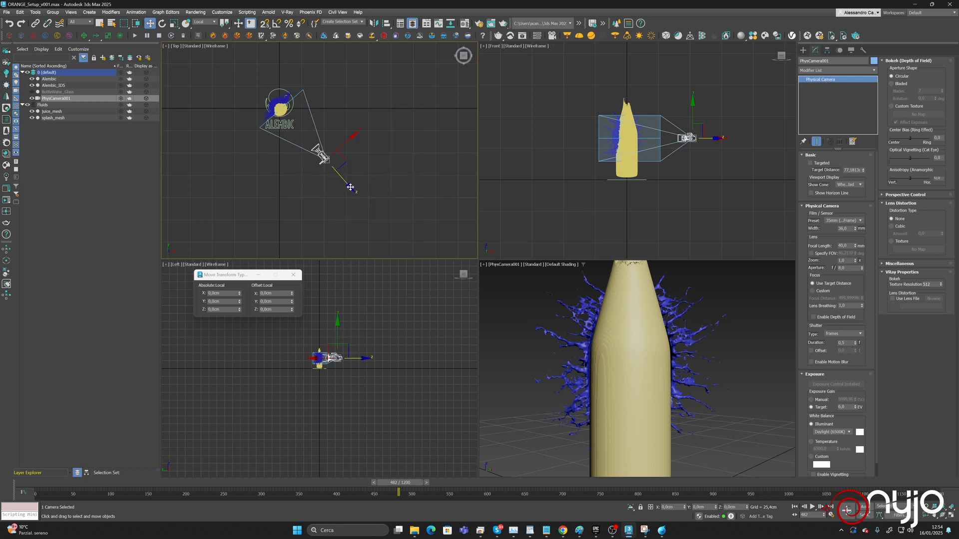
left_click_drag(349, 186, 394, 231)
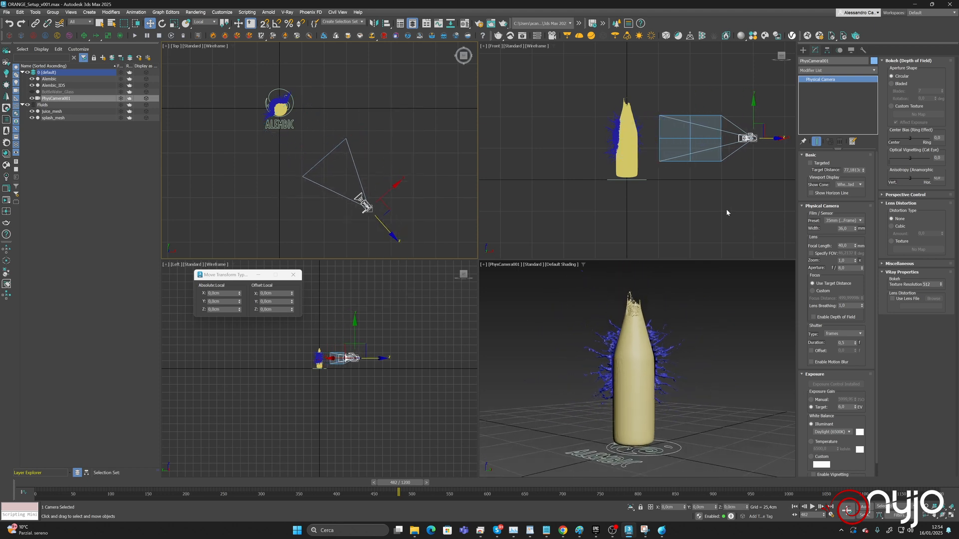
left_click_drag(754, 113, 755, 124)
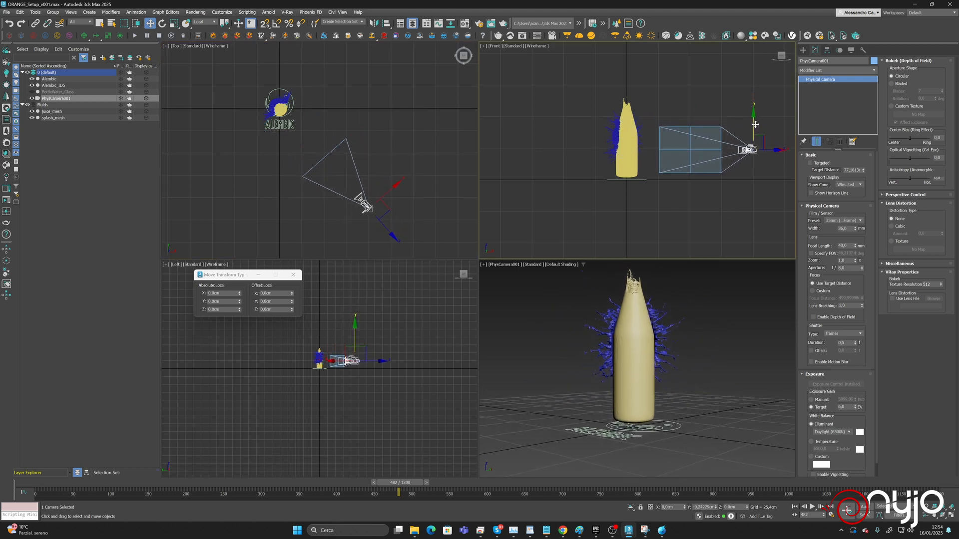
Rotate the camera around its local X axis to tilt it slightly upward.
left_click(161, 24)
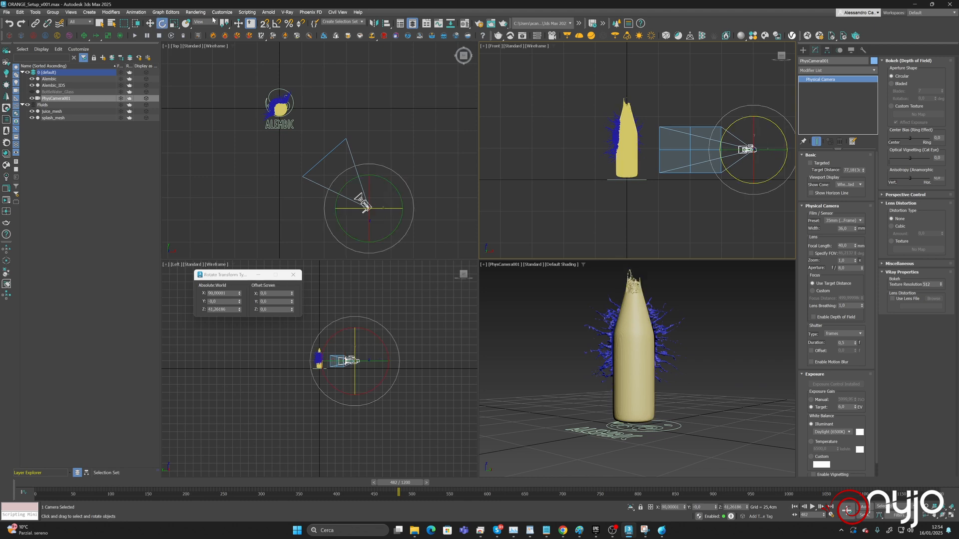
left_click(213, 22)
left_click(210, 48)
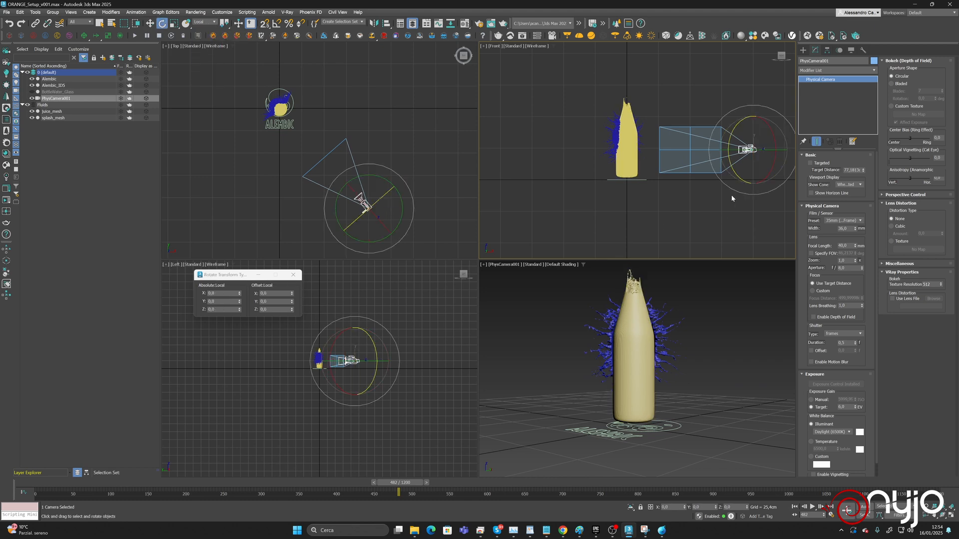
left_click_drag(386, 226, 382, 223)
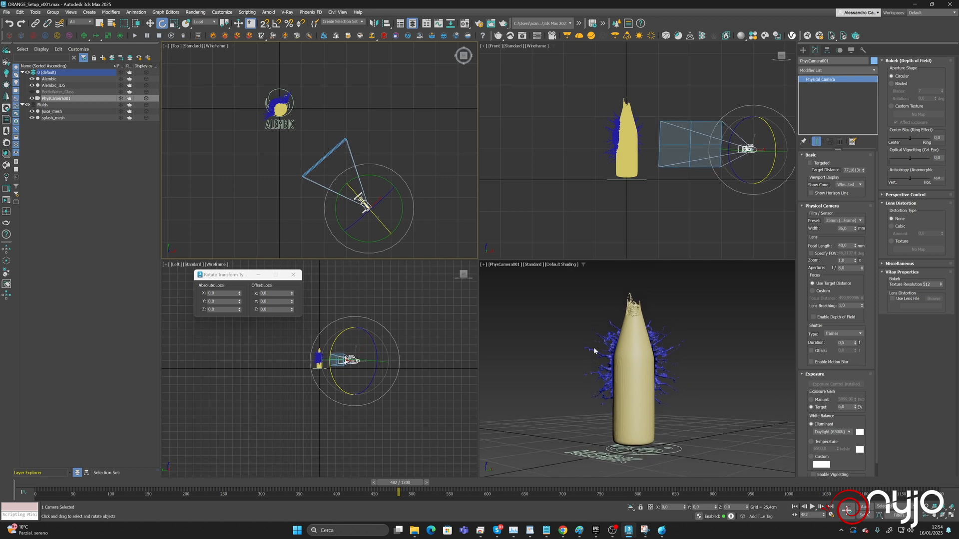
Check the render output size in Render Setup and show safe frames in the camera view.
right_click(500, 290)
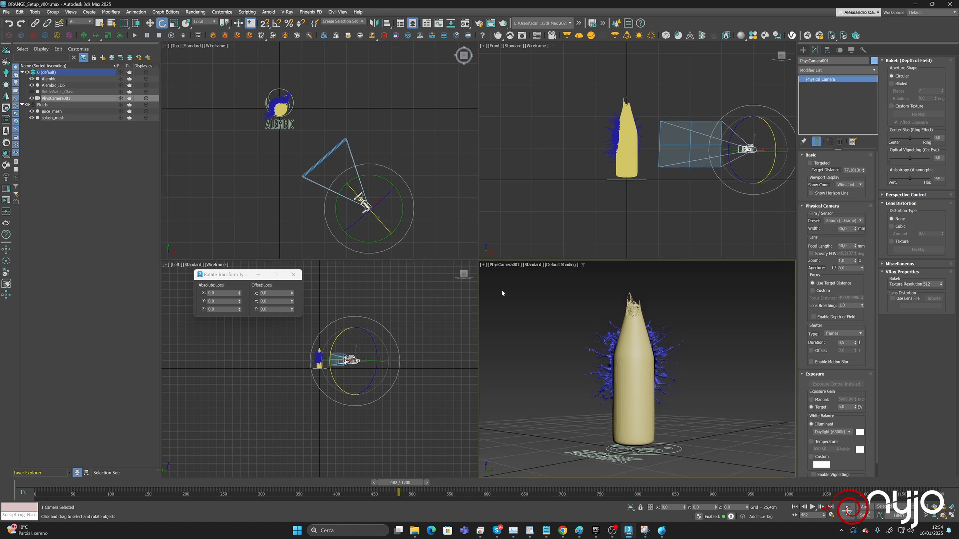
left_click(480, 24)
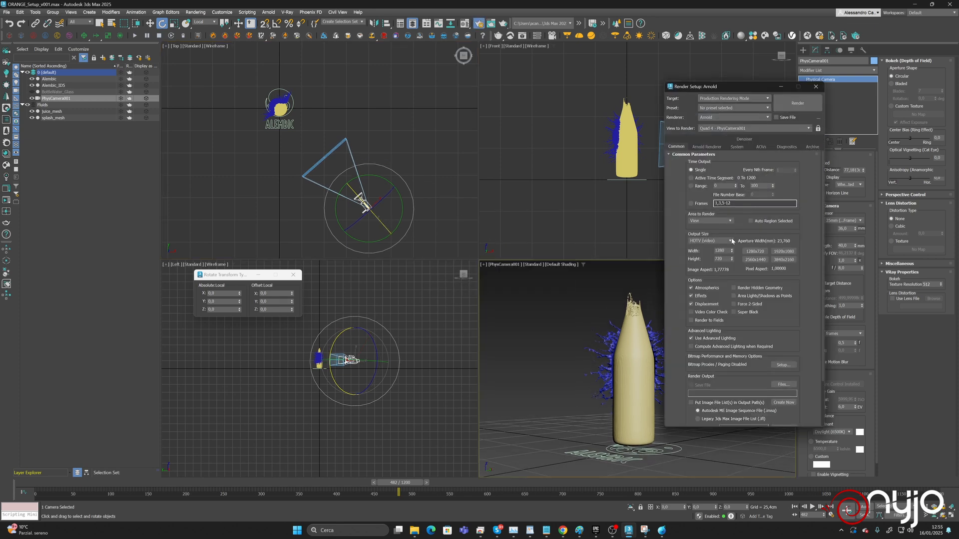
left_click(817, 87)
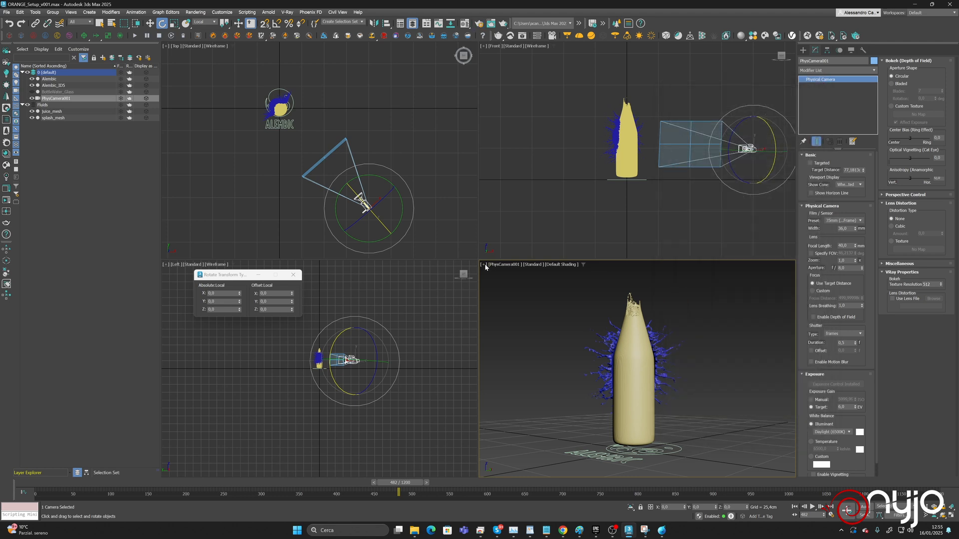
left_click(483, 264)
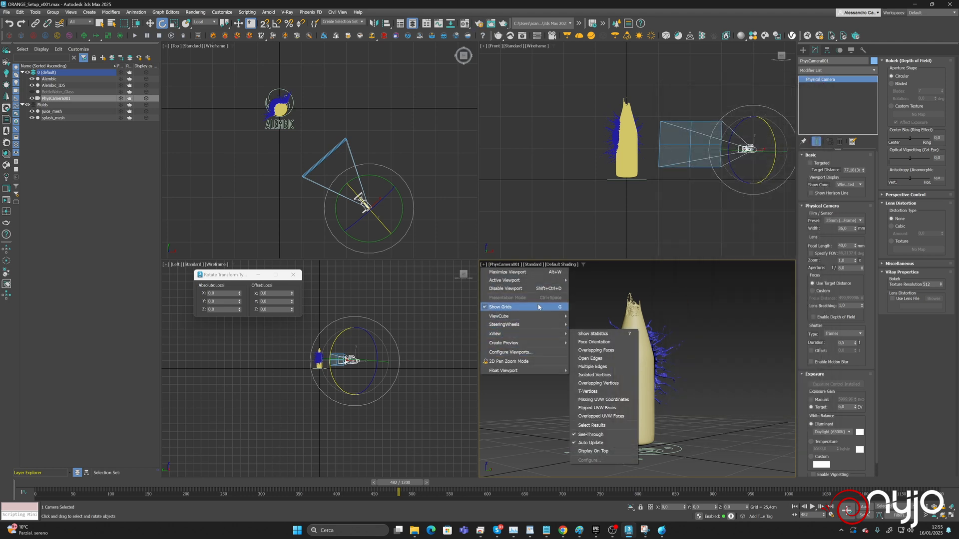
left_click(508, 265)
left_click(508, 266)
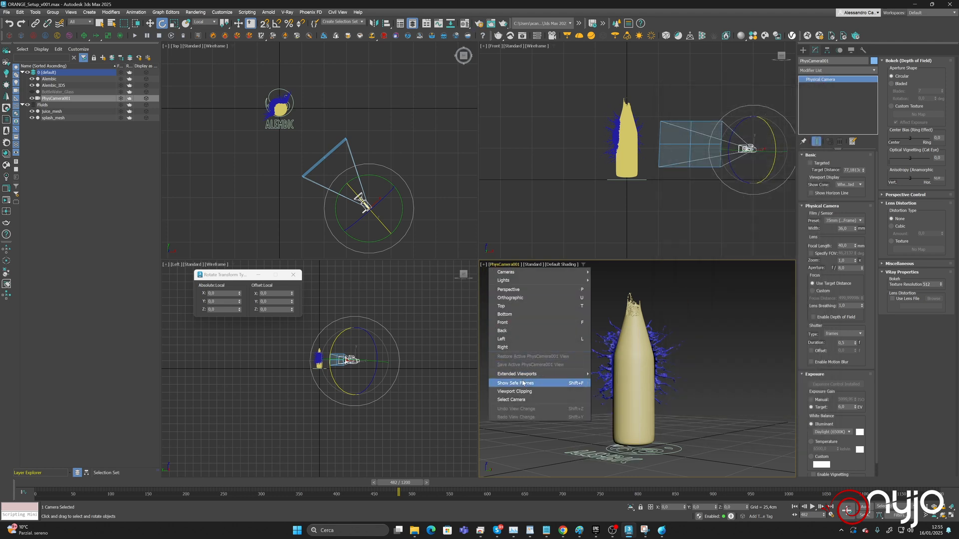
left_click(524, 383)
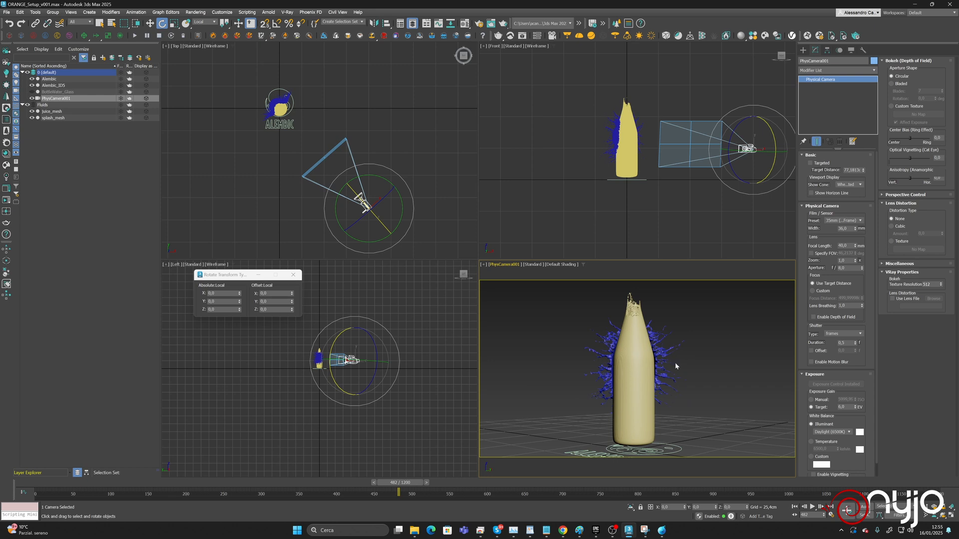
Set the physical camera's focal length to 35 mm.
left_click(150, 23)
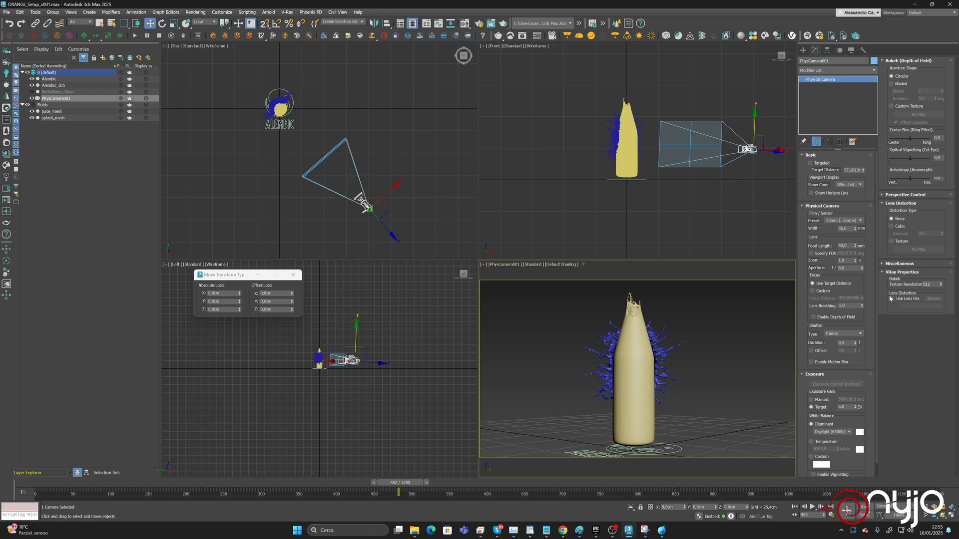
left_click_drag(855, 247, 856, 246)
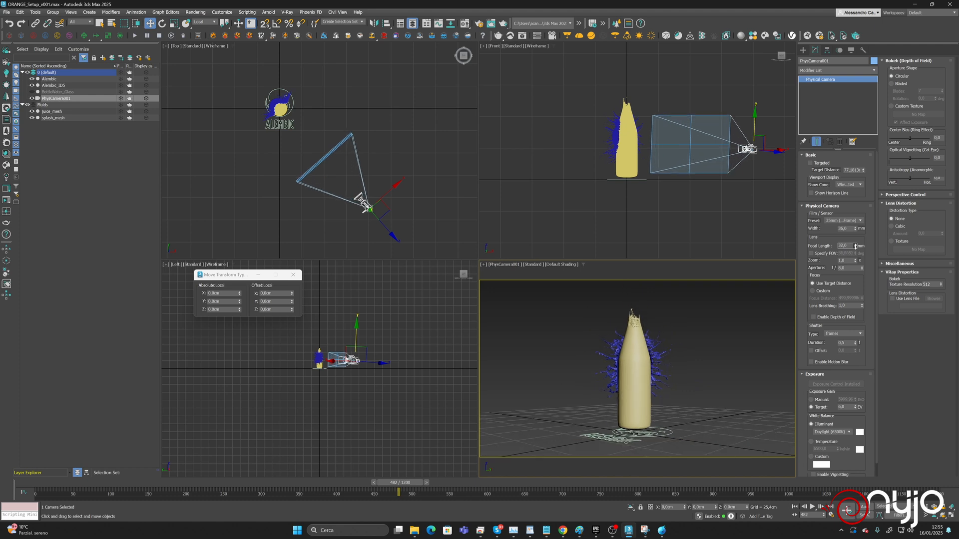
double_click(843, 246)
type("35")
key("Return")
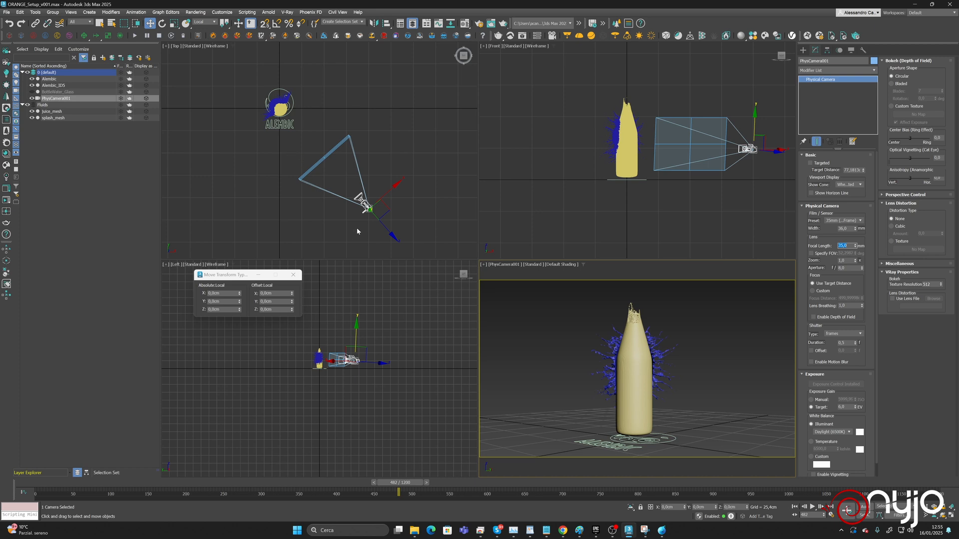
Move the camera slightly farther back and higher, and unhide BottleWater_Glass to judge the framing.
left_click_drag(394, 235, 403, 247)
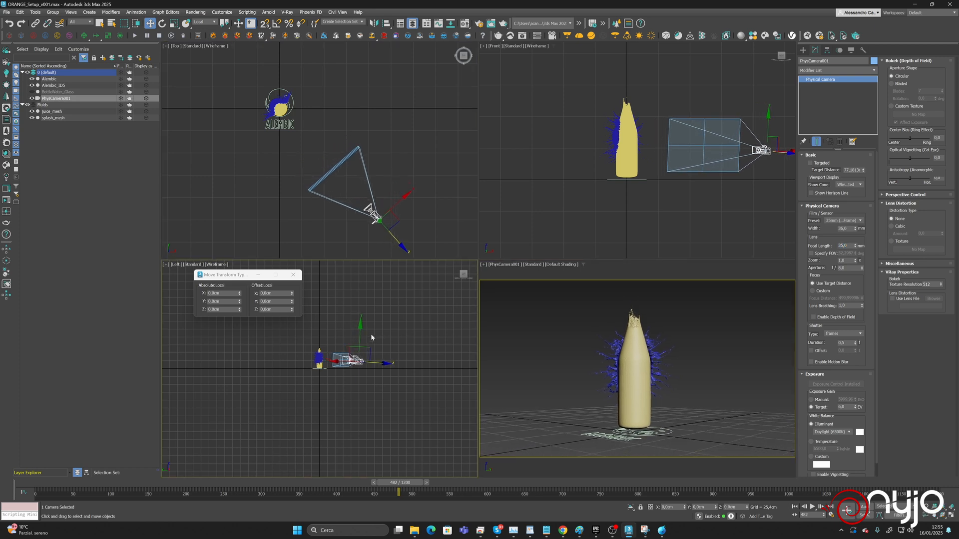
left_click_drag(360, 334, 360, 332)
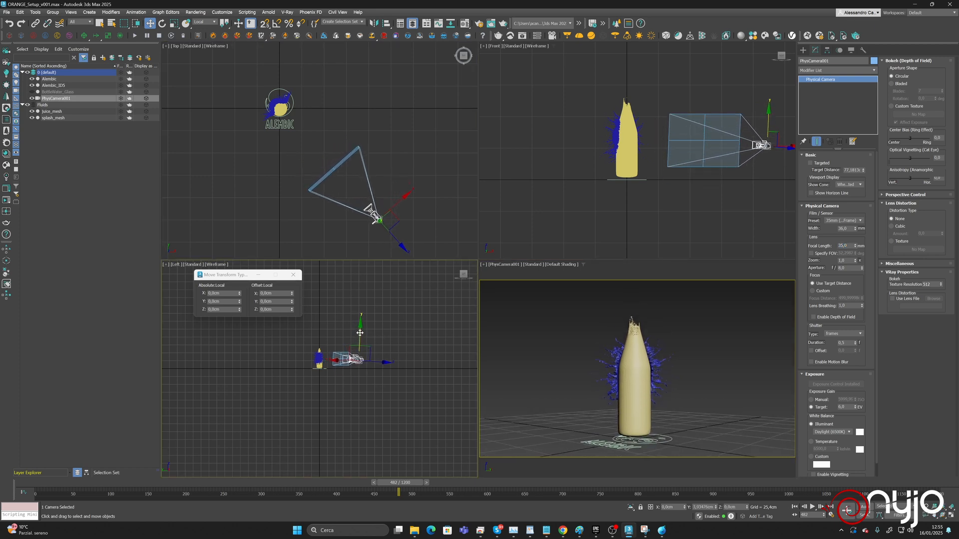
left_click(31, 92)
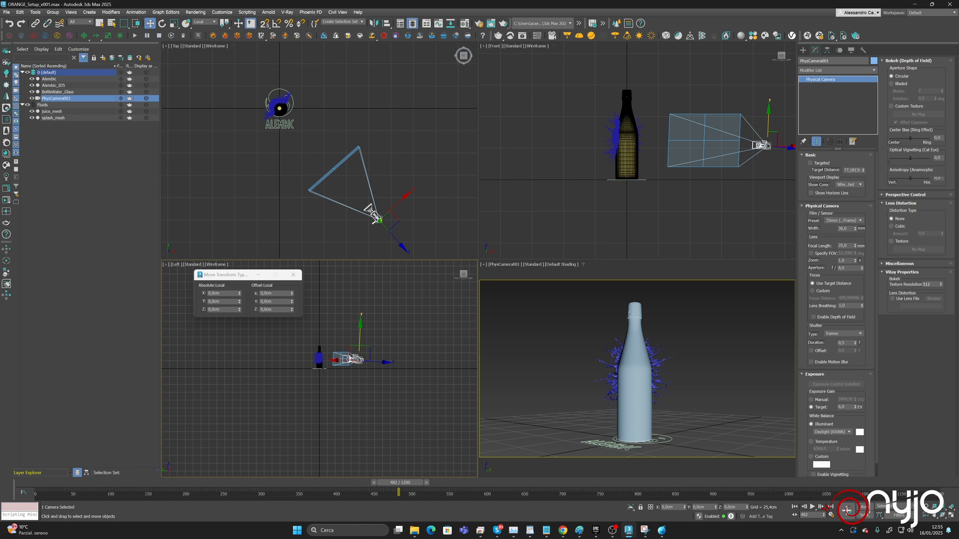
key("alt+Tab")
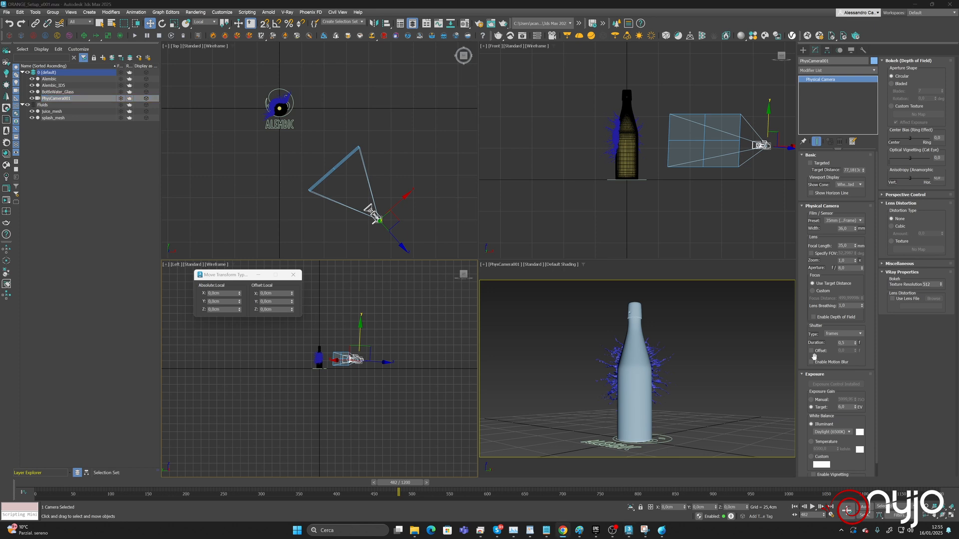
Lower the camera slightly and tilt it a little upward around its local X axis to reframe the glass bottle.
middle_click(374, 345)
right_click(374, 343)
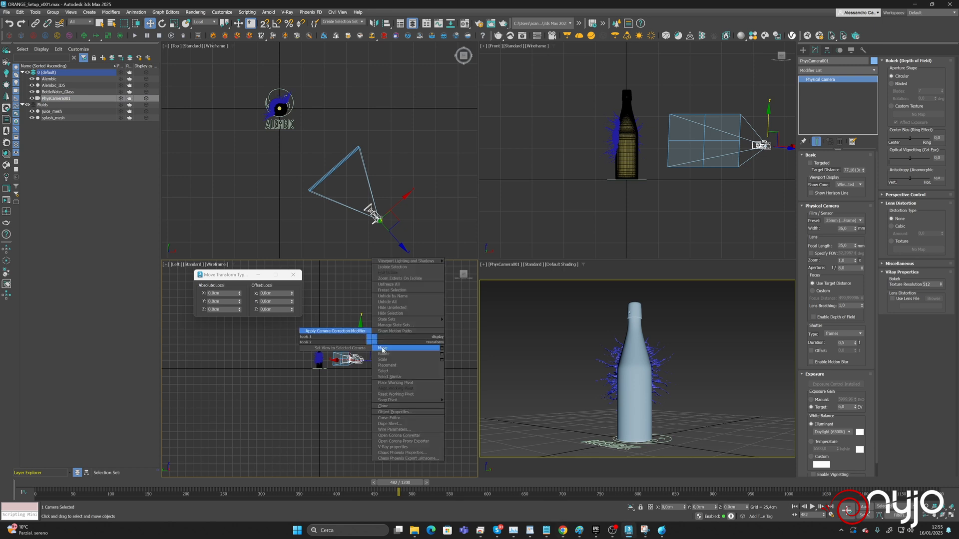
left_click(382, 348)
left_click_drag(360, 333, 362, 334)
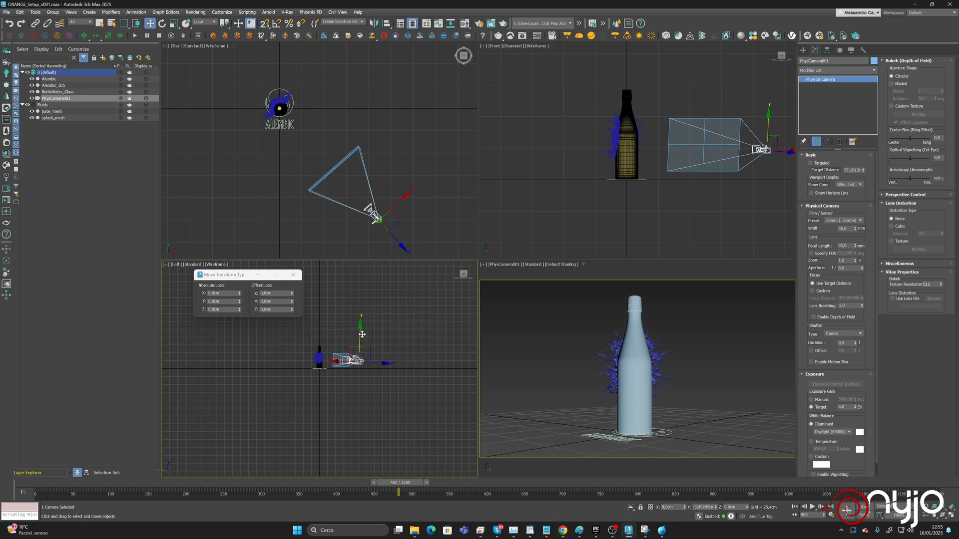
key("e")
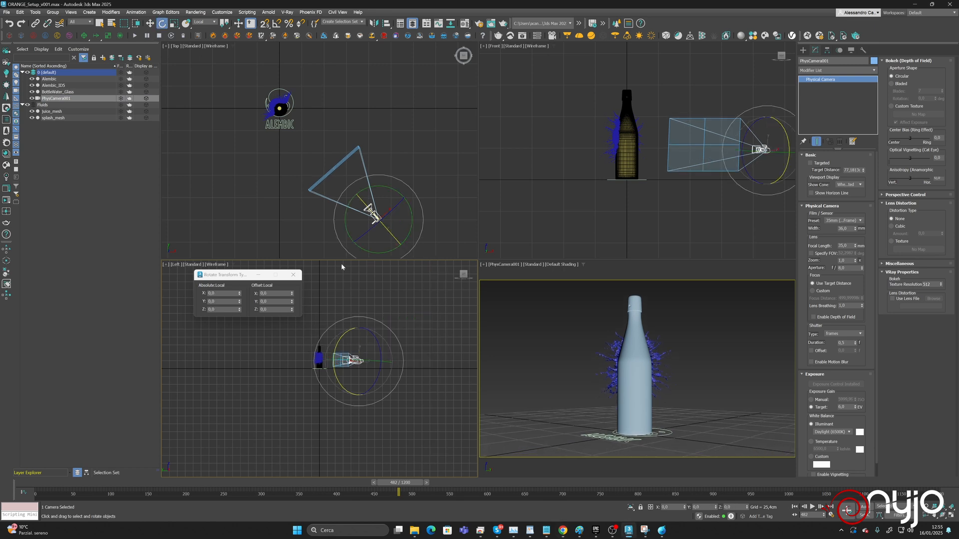
left_click_drag(388, 235, 391, 232)
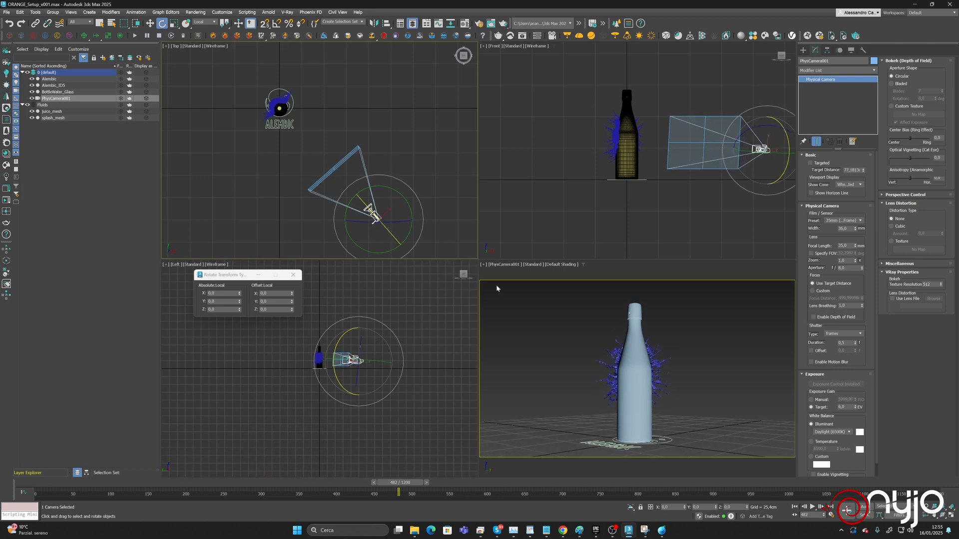
Rename the physical camera as CamAnim.
left_click(567, 339)
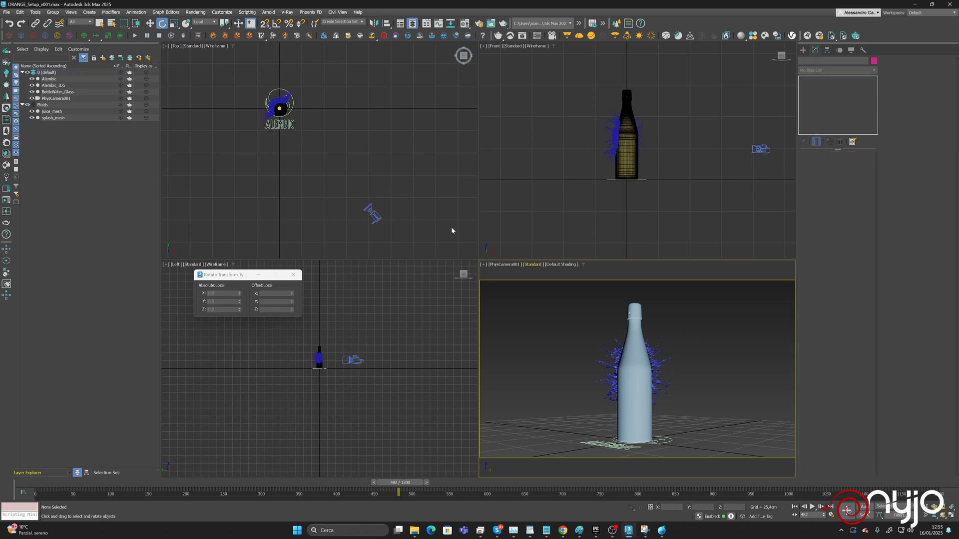
left_click(949, 506)
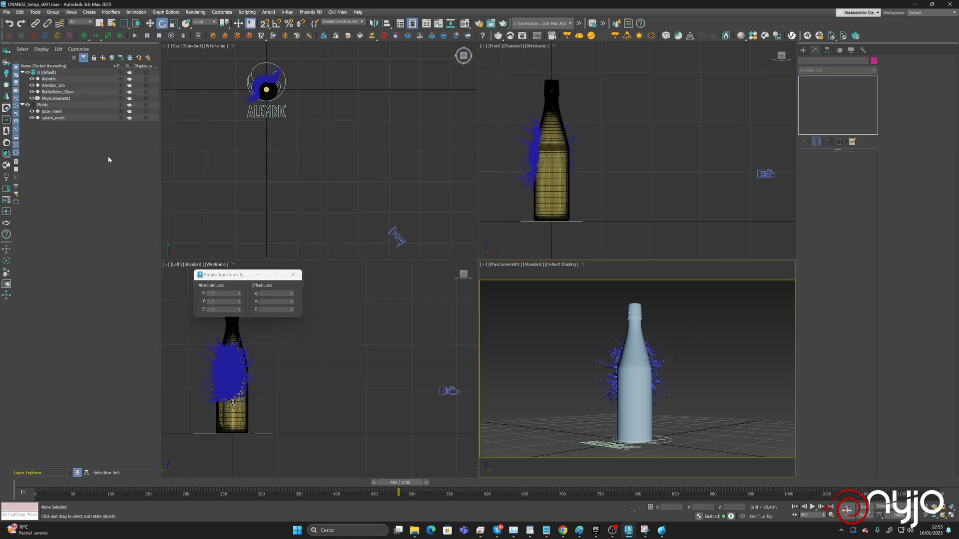
left_click(56, 98)
left_click(60, 99)
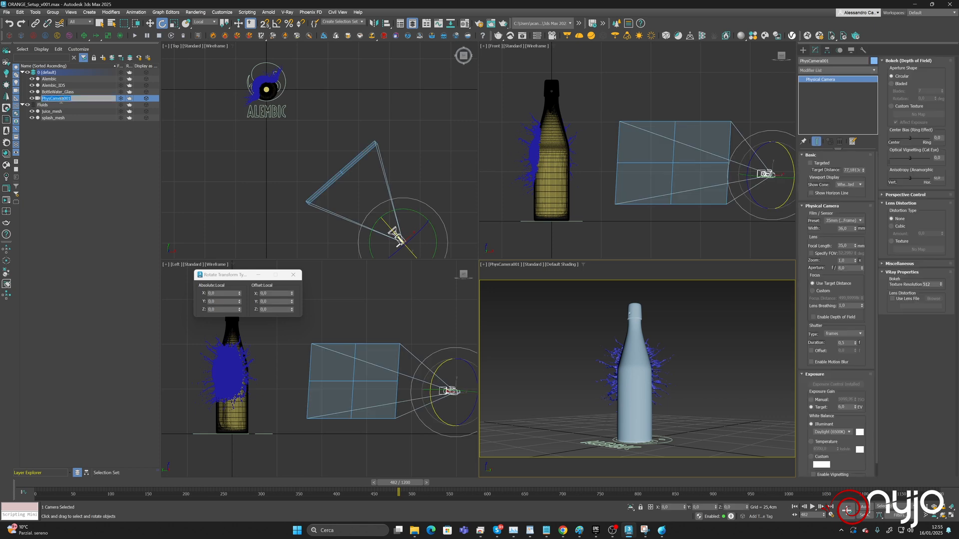
type("CamAnim")
key("Return")
Scrub the splash animation up to about frame 551 to check it through CamAnim, and return to frame 8.
left_click(559, 339)
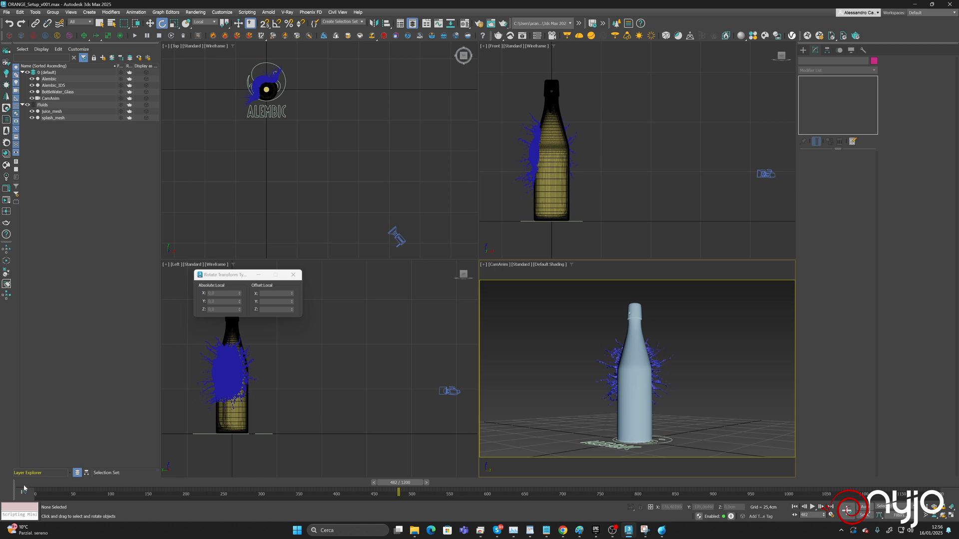
left_click_drag(24, 488, 414, 491)
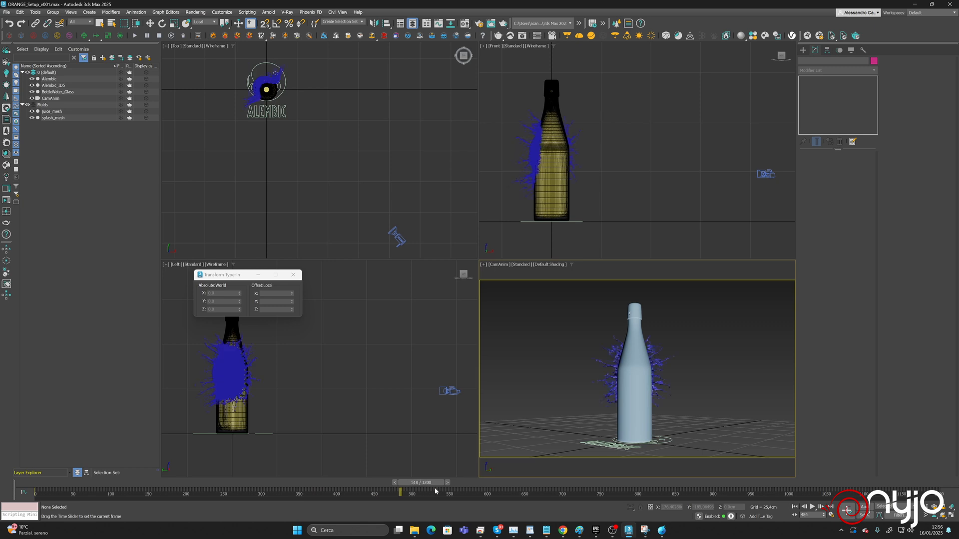
left_click_drag(436, 491, 441, 490)
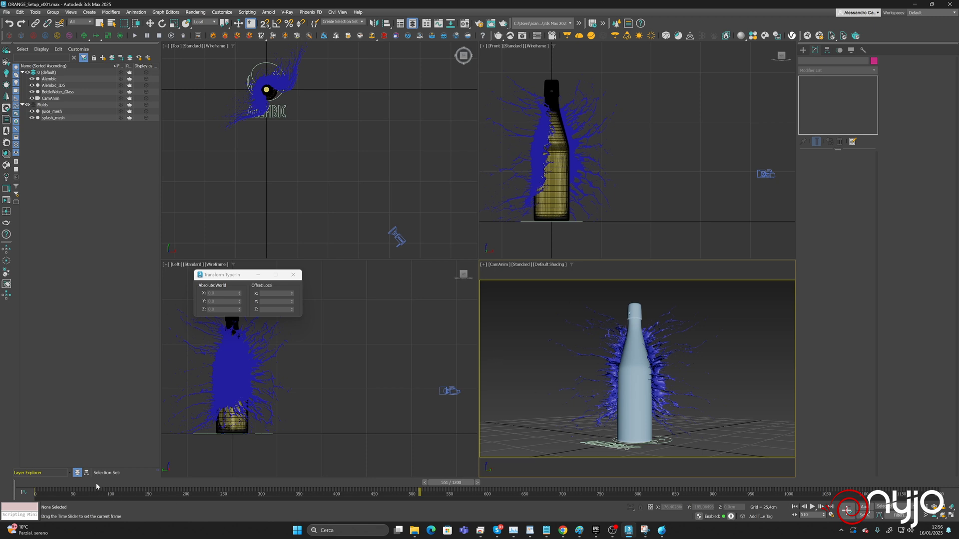
left_click(50, 483)
key("e")
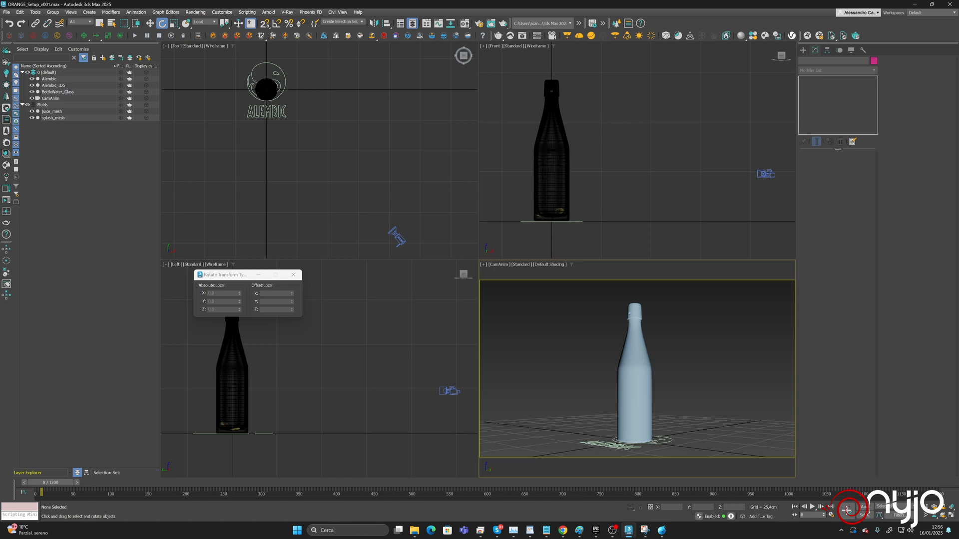
Create a VRayPlane at the base of the bottle as an infinite ground.
left_click(803, 50)
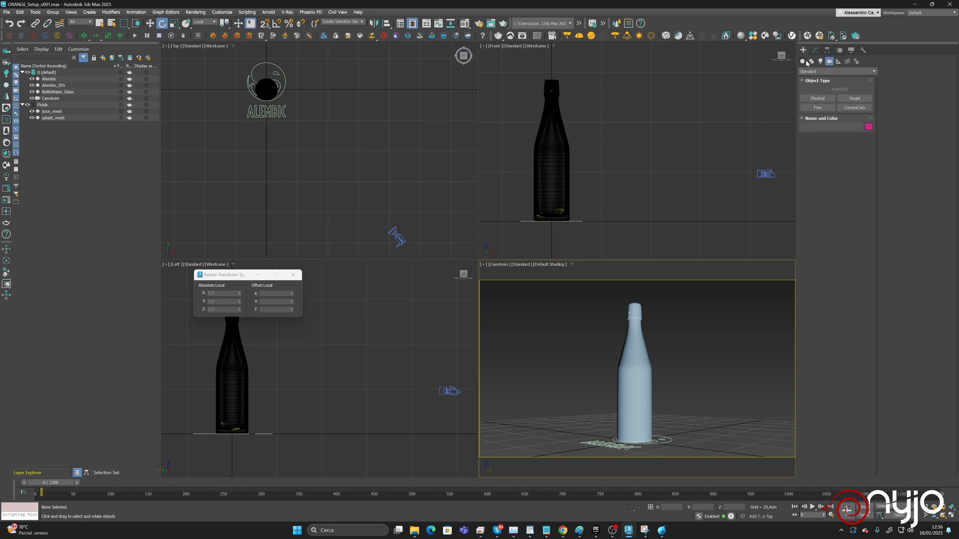
left_click(802, 61)
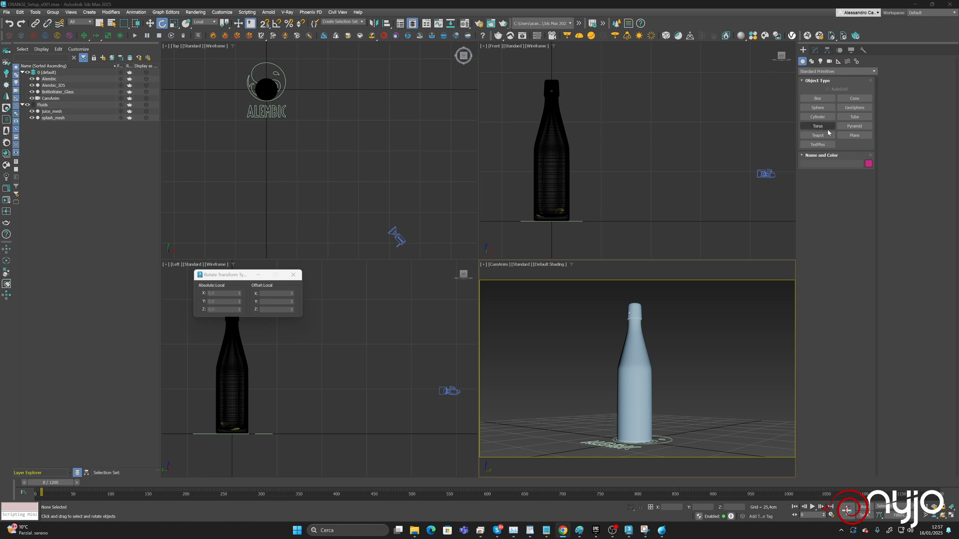
left_click(812, 71)
left_click(813, 71)
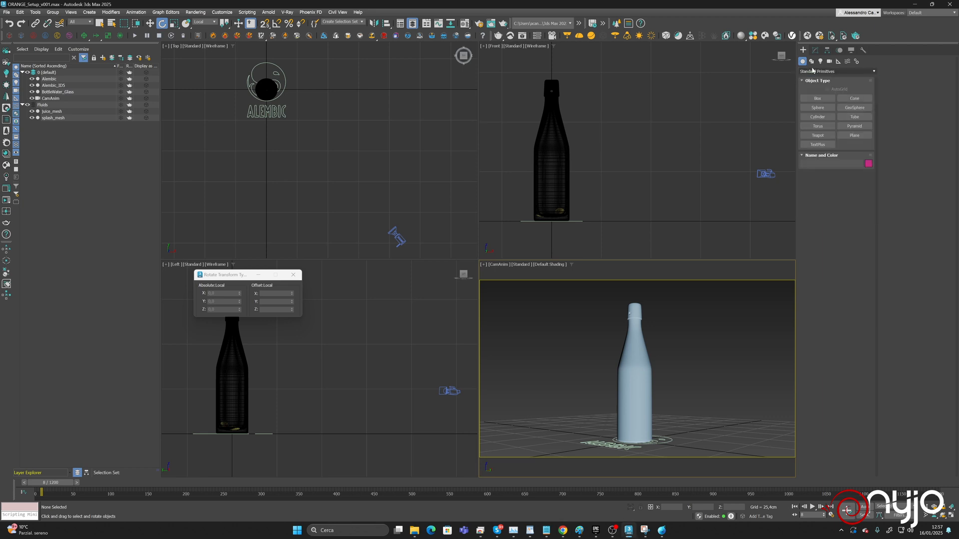
left_click(812, 70)
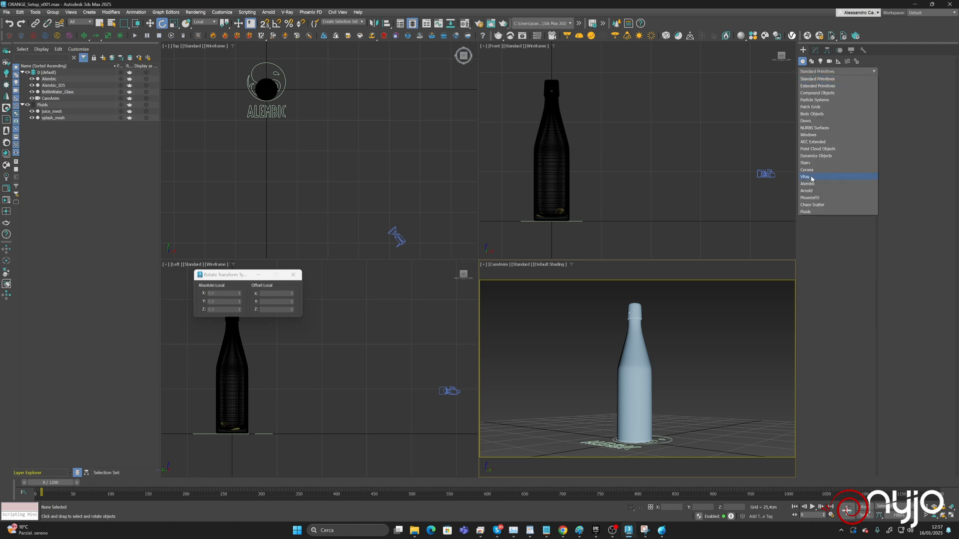
left_click(812, 177)
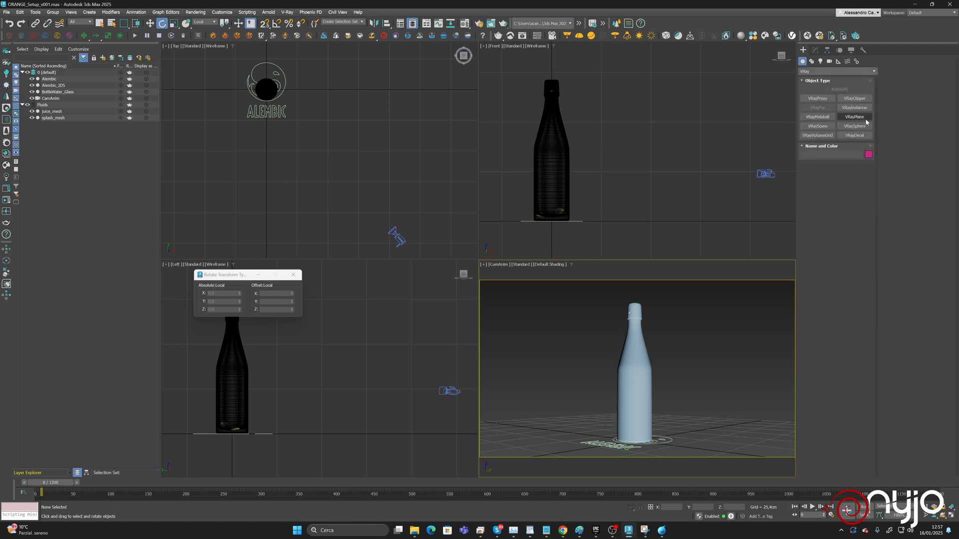
left_click(866, 121)
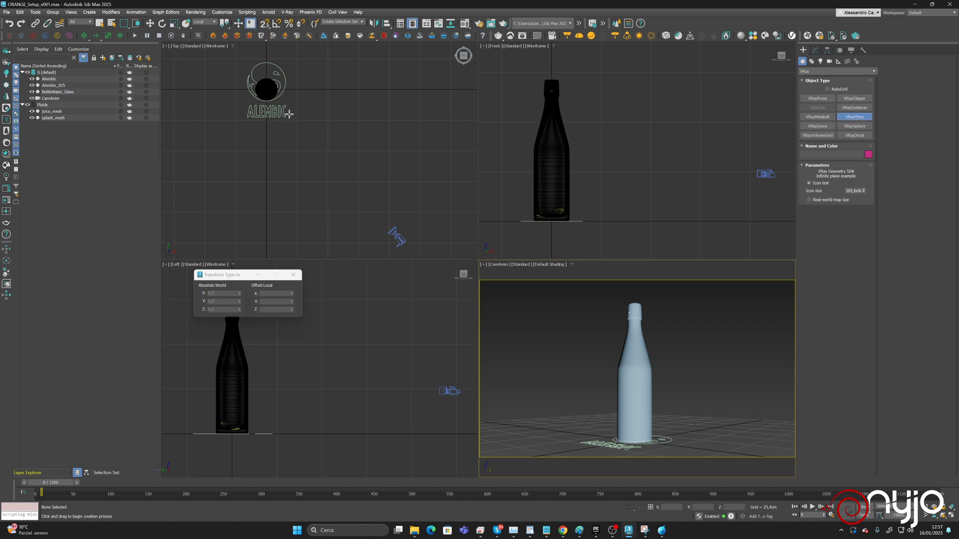
left_click(266, 89)
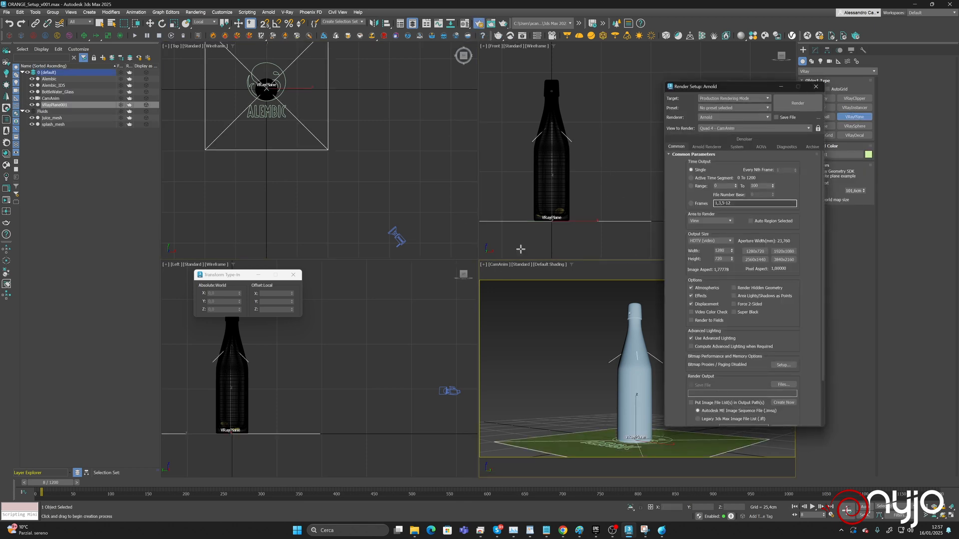
Change the renderer to V-Ray 6, update 2.1.
left_click_drag(716, 87, 347, 112)
left_click(356, 143)
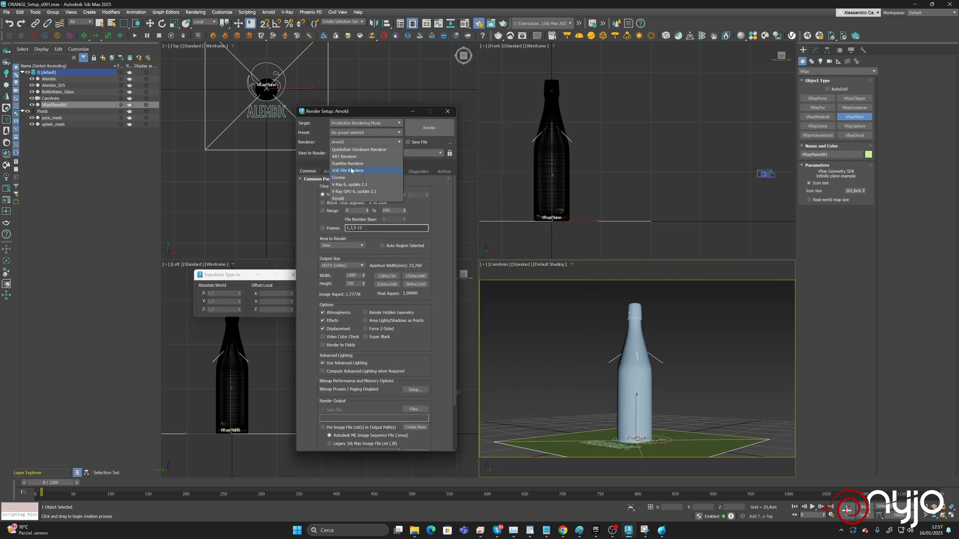
left_click(348, 186)
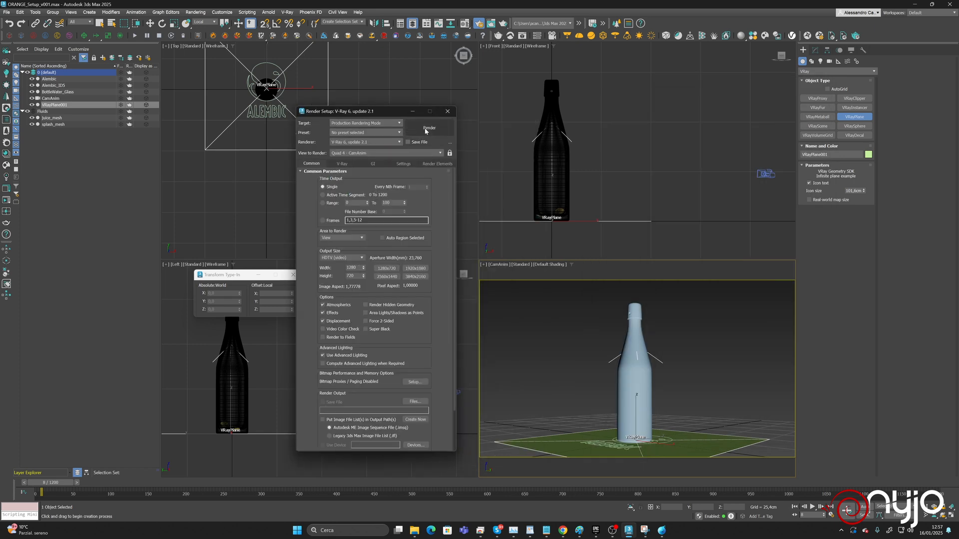
Render a test frame from CamAnim, inspect its alpha channel, and close the frame buffer.
left_click(424, 127)
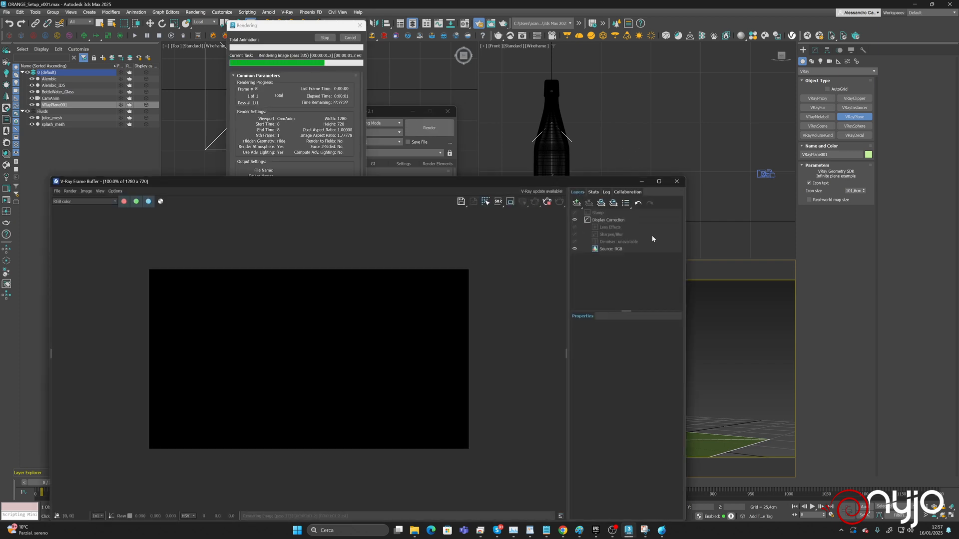
left_click(161, 201)
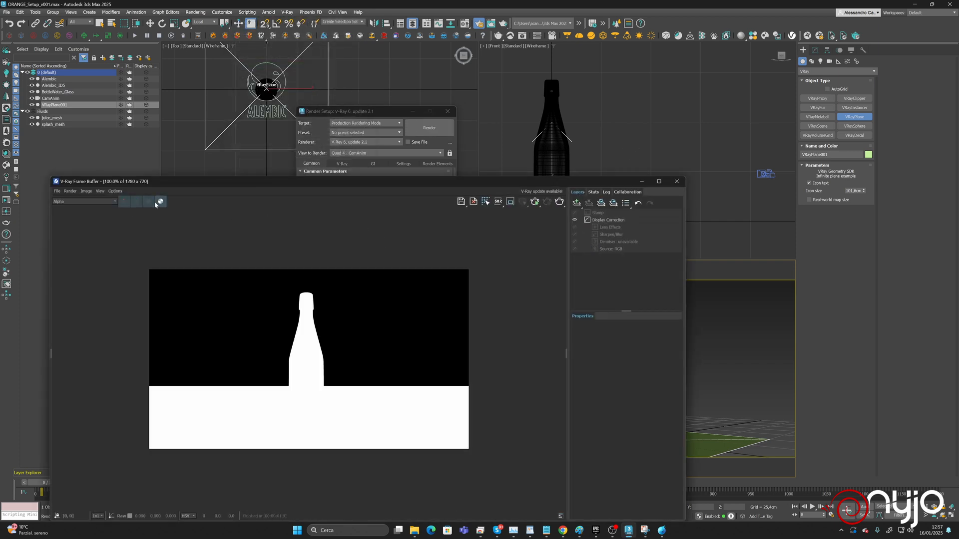
left_click(160, 201)
left_click(677, 182)
key("e")
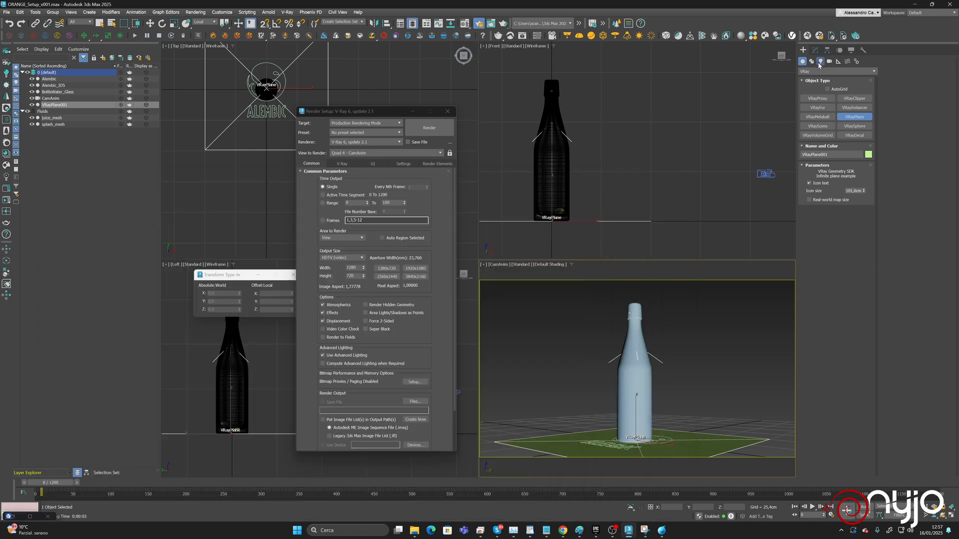
Create a small VRayLight beside the bottle in the Top view.
left_click(820, 61)
left_click(825, 71)
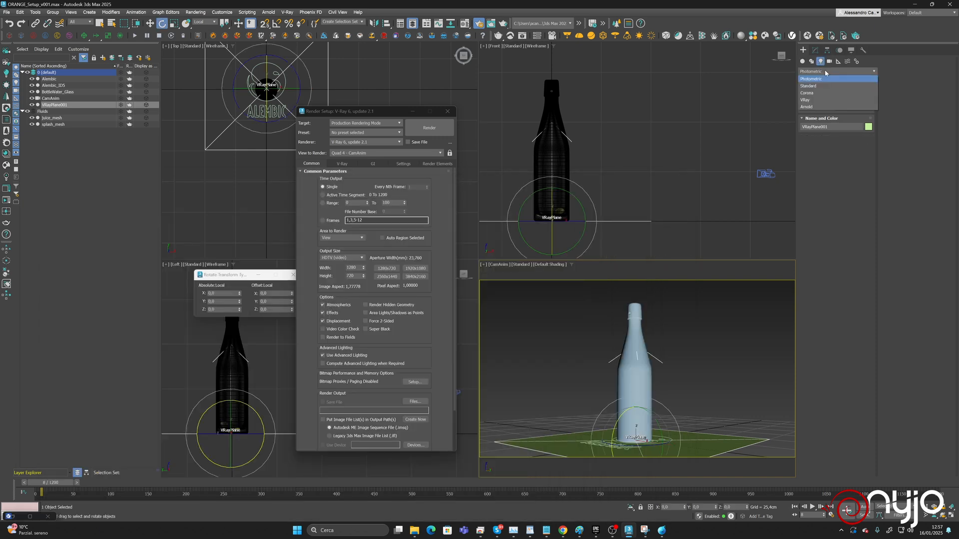
left_click(833, 108)
left_click(817, 99)
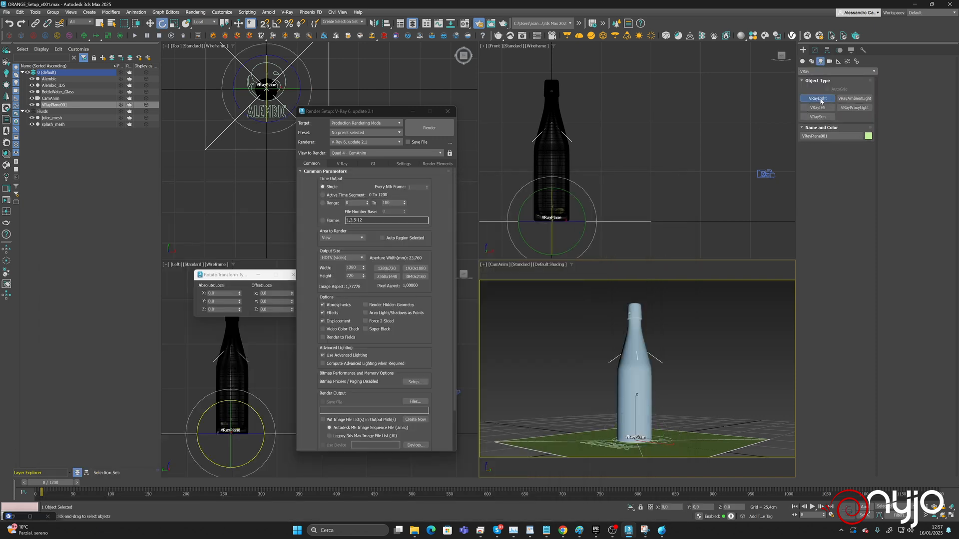
left_click_drag(368, 70, 382, 86)
Change the VRayLight's type to Dome and set its multiplier to 1,0.
left_click(815, 50)
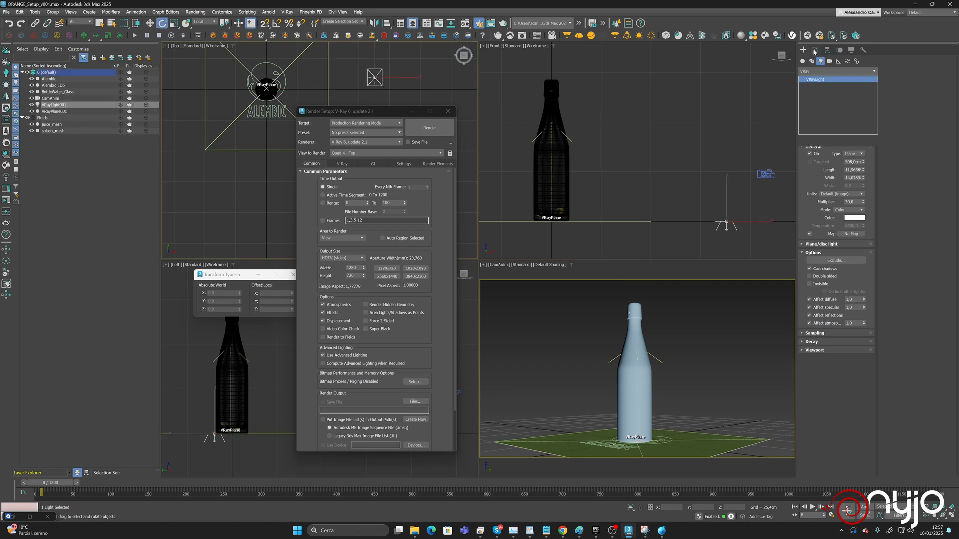
left_click(857, 166)
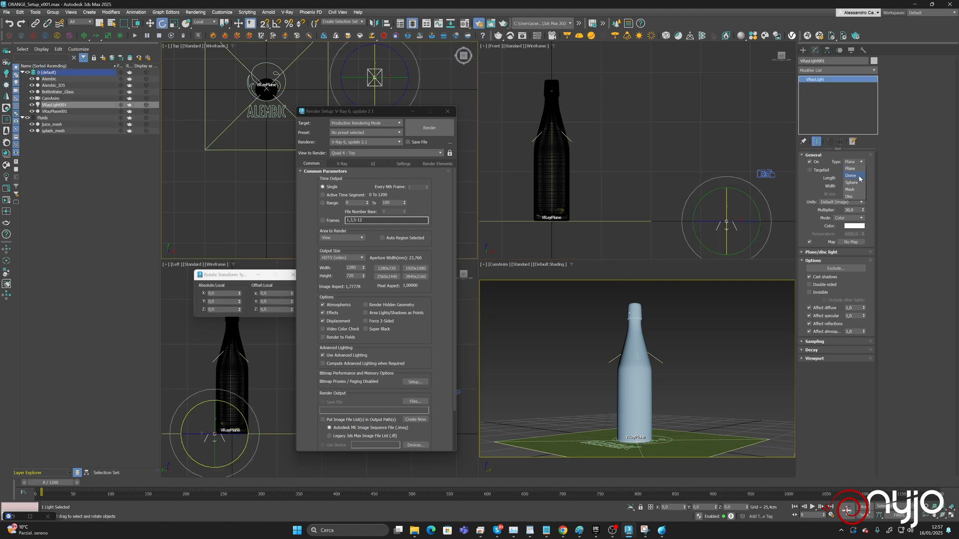
left_click(860, 177)
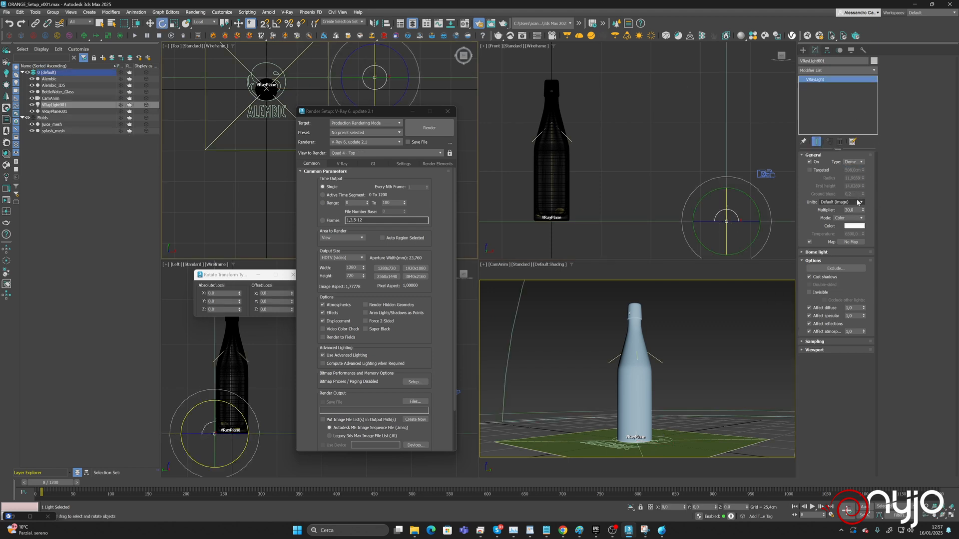
double_click(855, 210)
Set the view to render to Quad 4 - CamAnim, lock it, and render a test of the dome lighting.
left_click(430, 128)
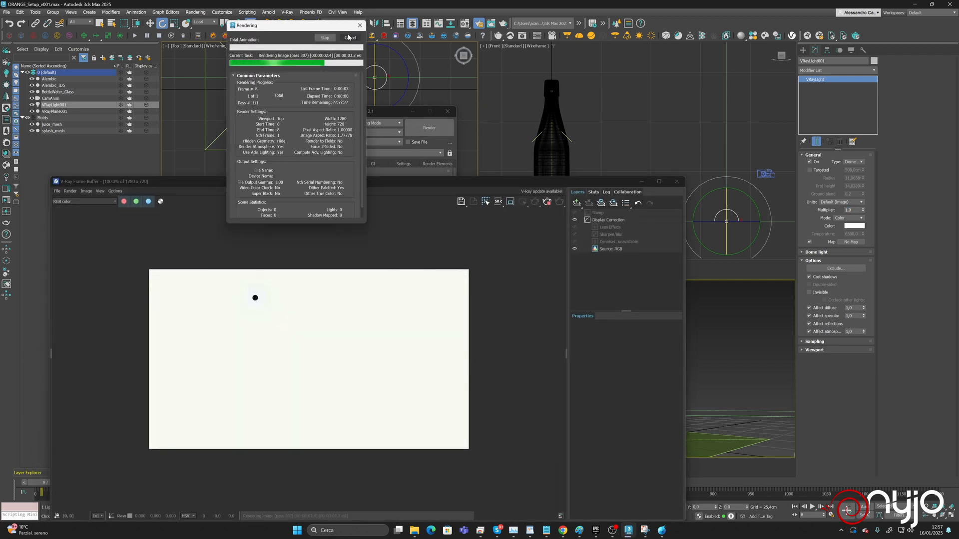
left_click(438, 153)
left_click(382, 175)
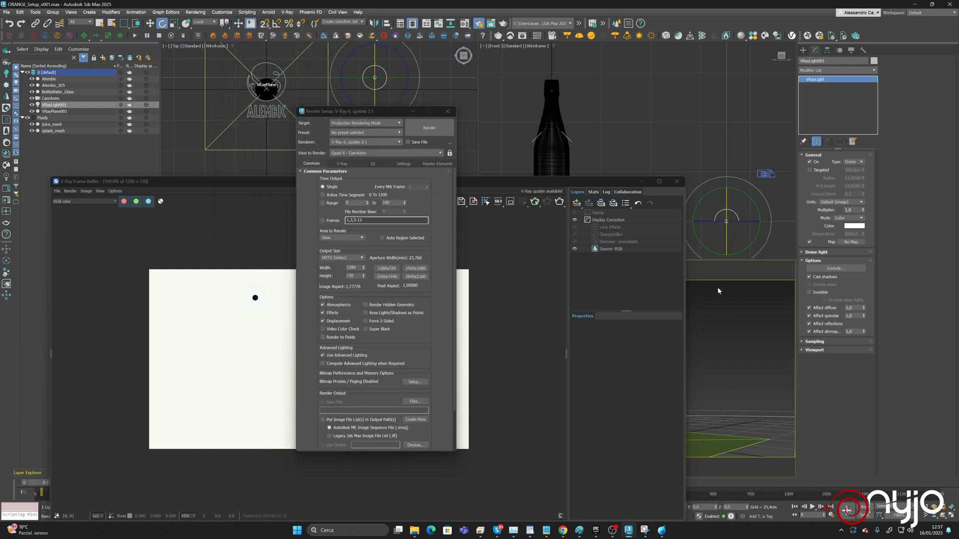
left_click(448, 153)
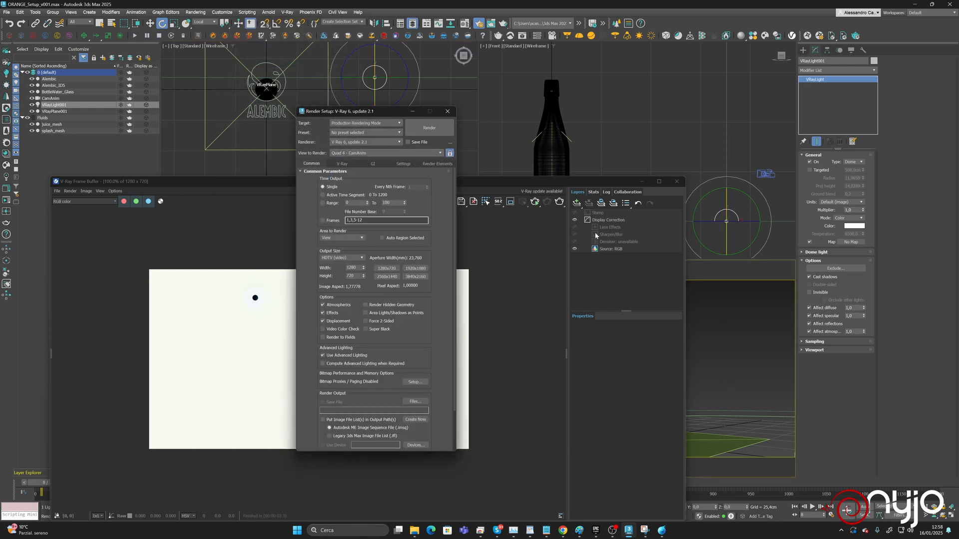
left_click(559, 201)
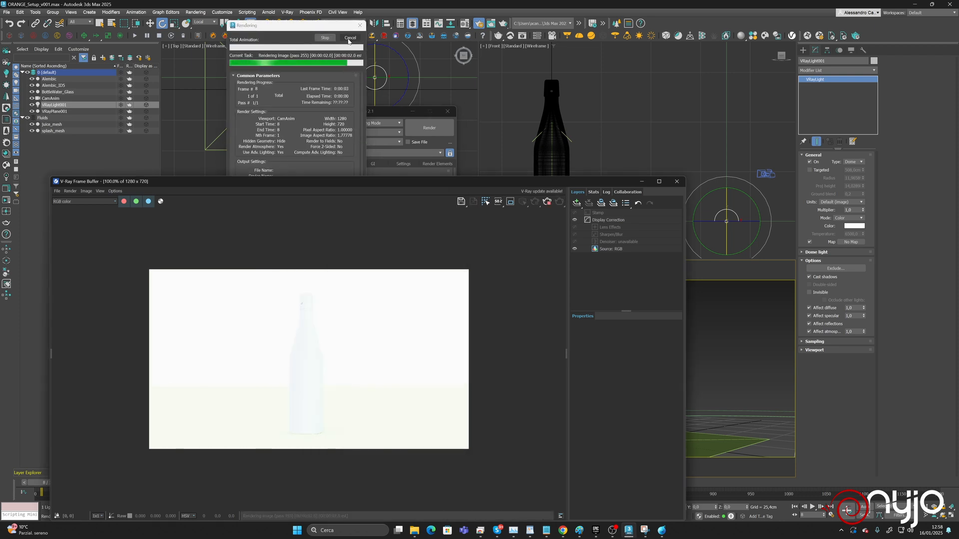
Shrink the V-Ray Frame Buffer window and reposition it so the CamAnim viewport stays largely uncovered.
left_click_drag(441, 182, 410, 88)
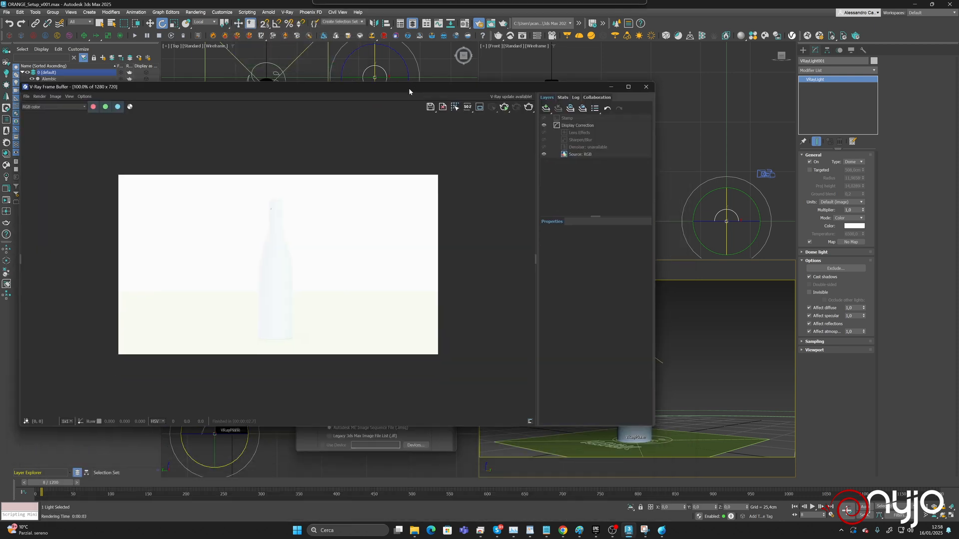
left_click_drag(653, 428, 518, 339)
left_click_drag(354, 91, 591, 58)
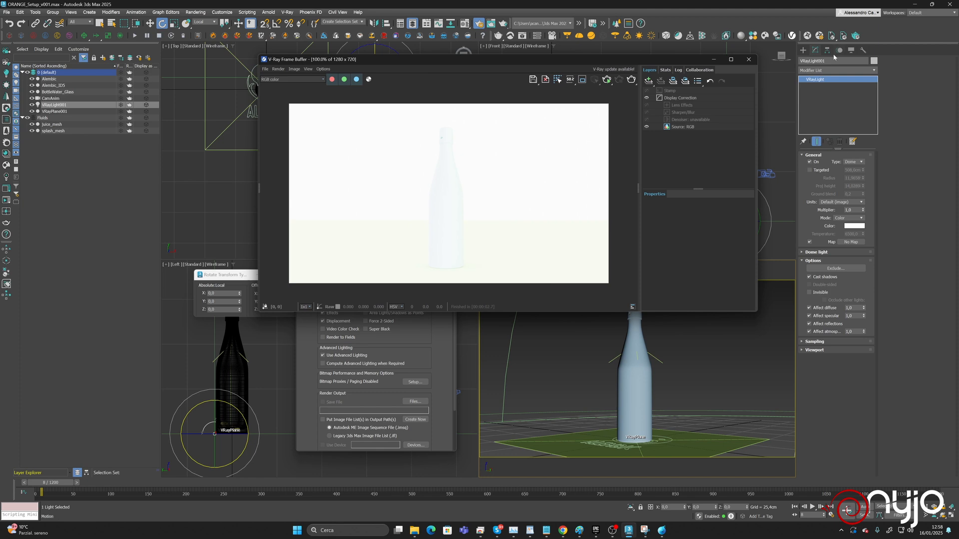
Rename the dome light as lgt_Dome and minimize the frame buffer window.
left_click(821, 62)
type("lg")
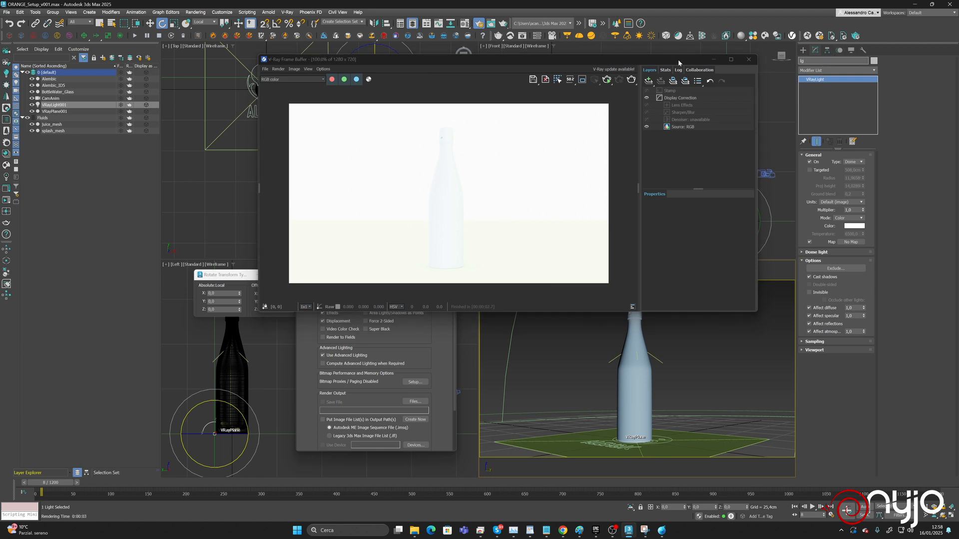
type("t_Dome")
key("Return")
left_click(714, 59)
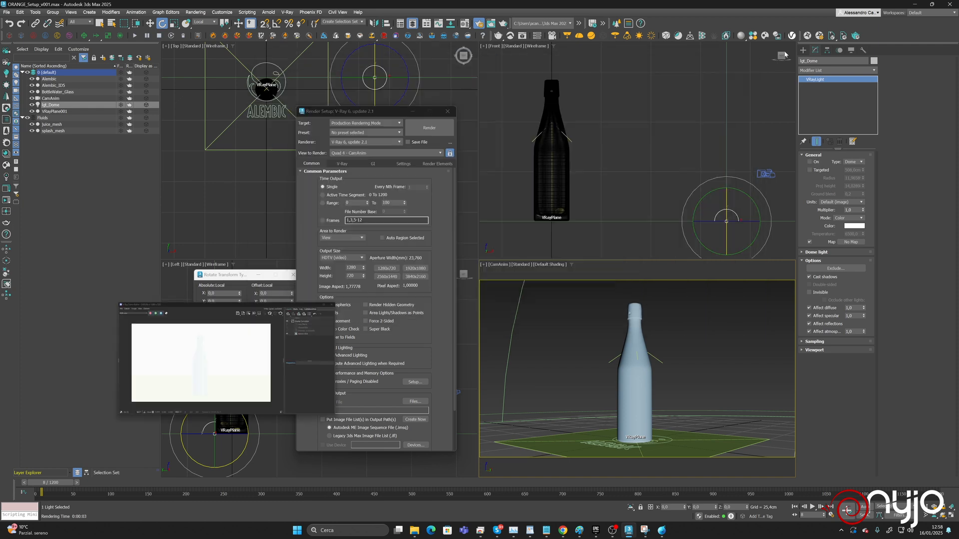
Create a second VRayLight beside the bottle's neck in the Front view and change its type to Plane.
left_click(803, 50)
left_click(818, 99)
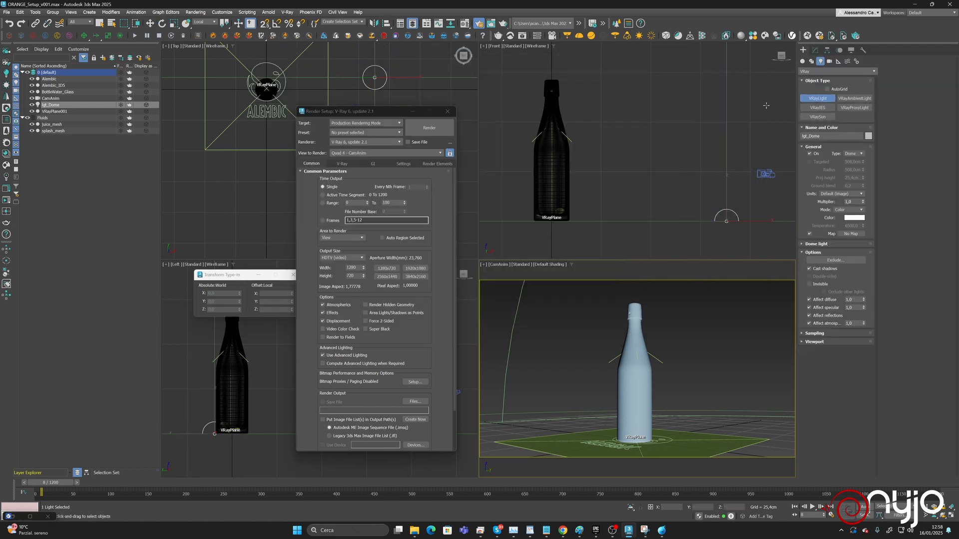
left_click(504, 88)
key("e")
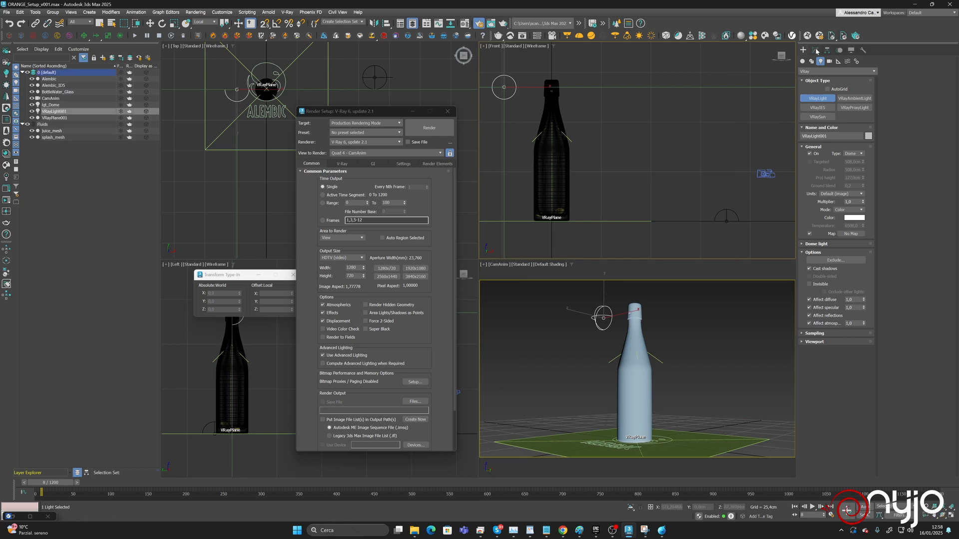
left_click(815, 50)
left_click(853, 161)
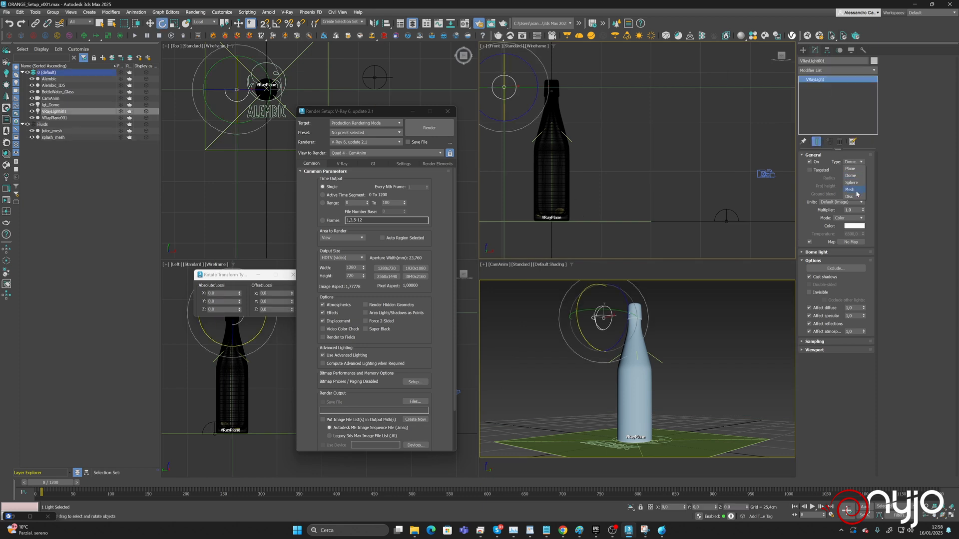
left_click(850, 169)
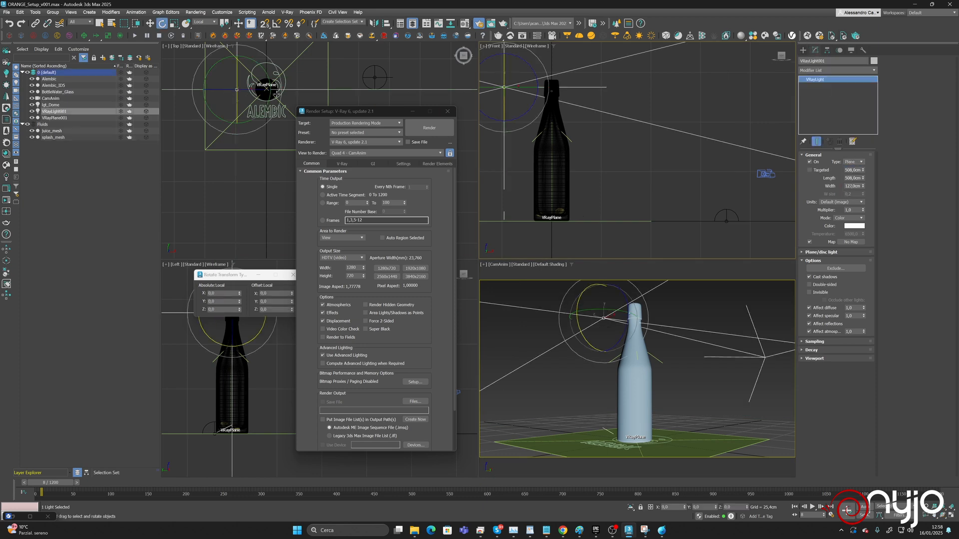
Move the plane light well away from the bottle in the Top view and rotate it to face the bottle.
scroll(276, 93, "down", 5)
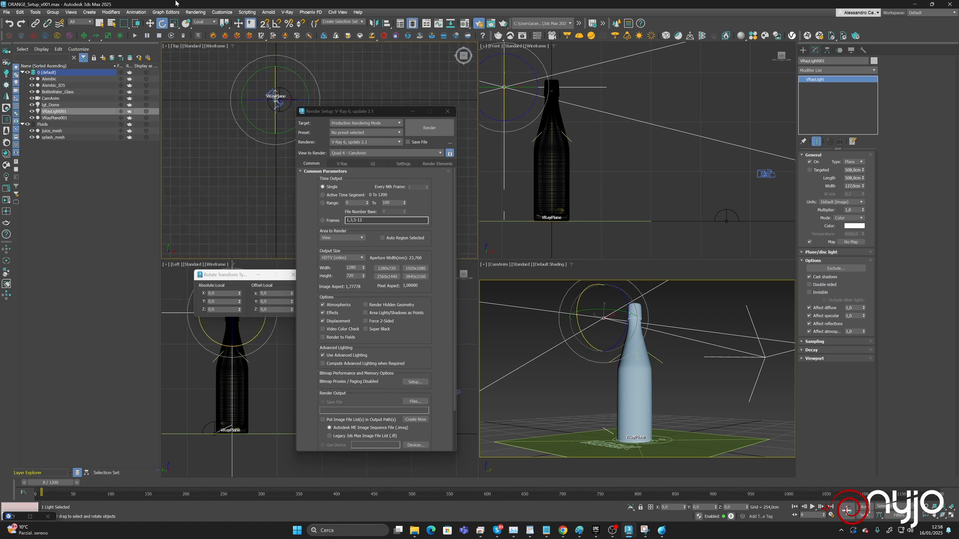
key("w")
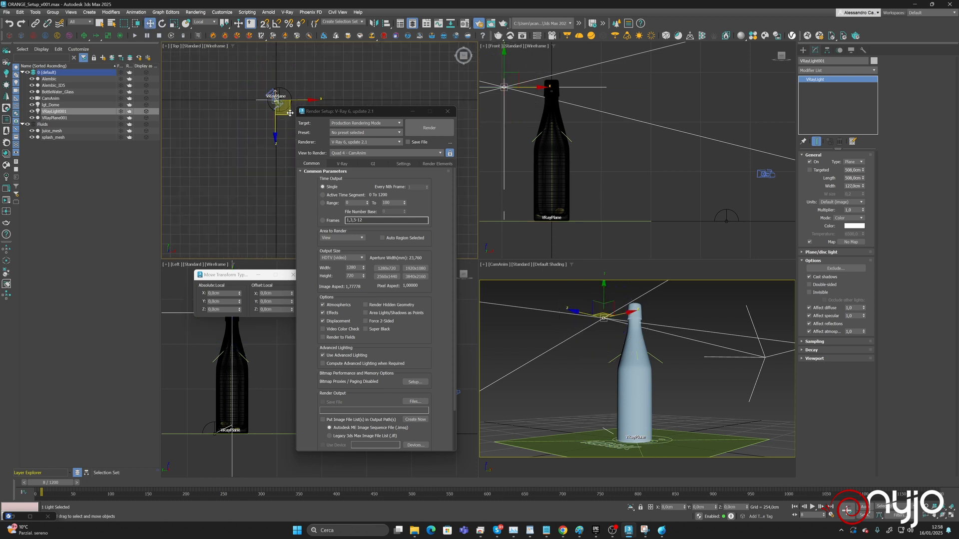
left_click_drag(280, 104, 175, 148)
left_click(162, 24)
right_click(488, 286)
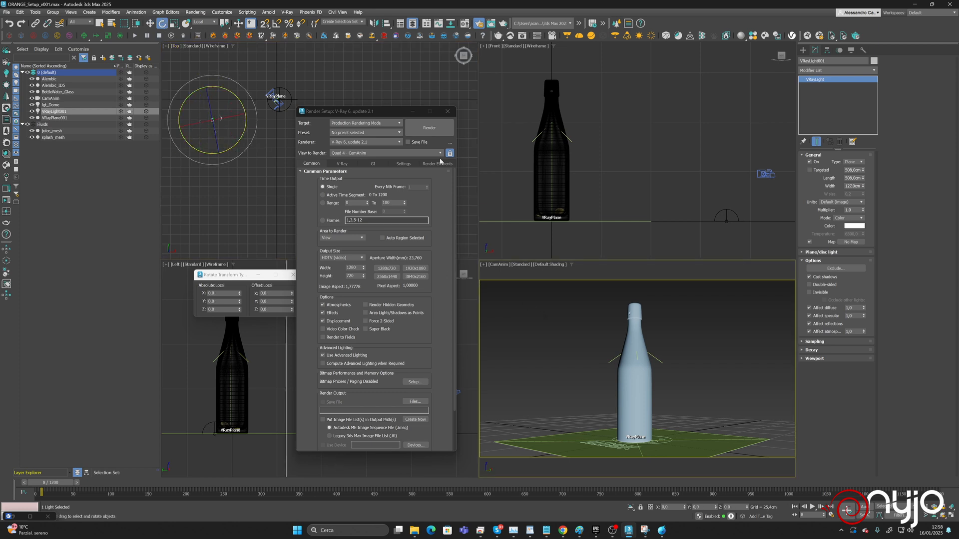
Render a test of the plane light and reposition the frame buffer window to uncover the Top and Front viewports.
left_click(436, 128)
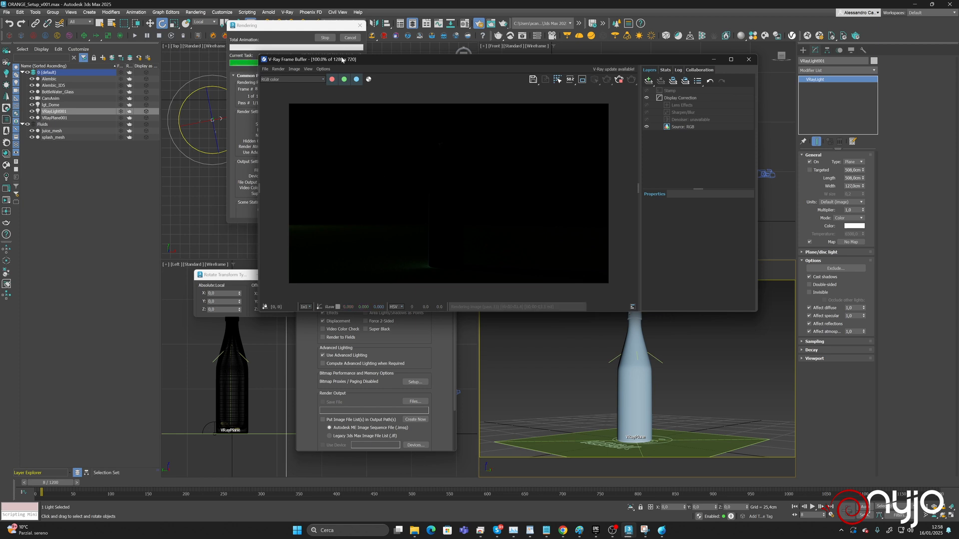
left_click_drag(538, 60, 314, 217)
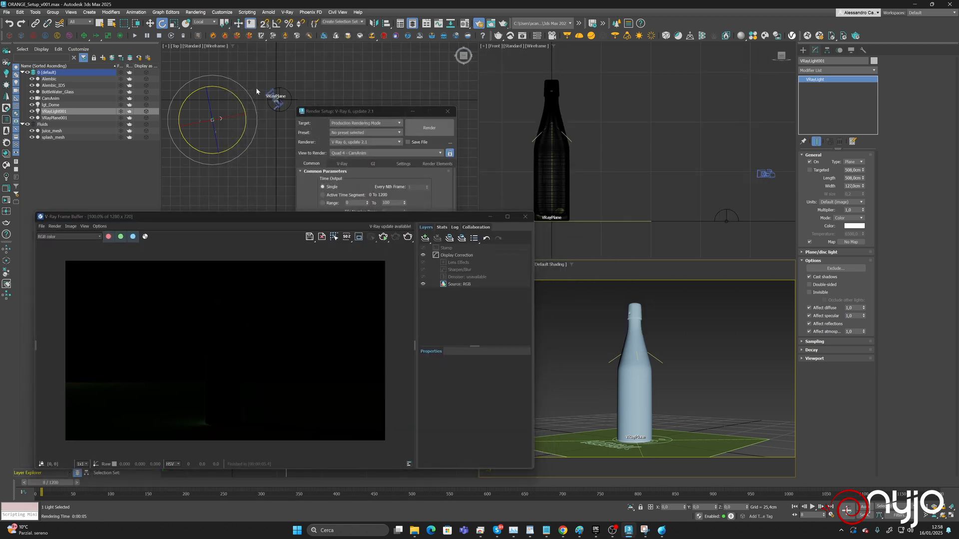
Move the plane light closer to the bottle in the Top view.
scroll(278, 98, "up", 4)
middle_click_drag(224, 118, 284, 87)
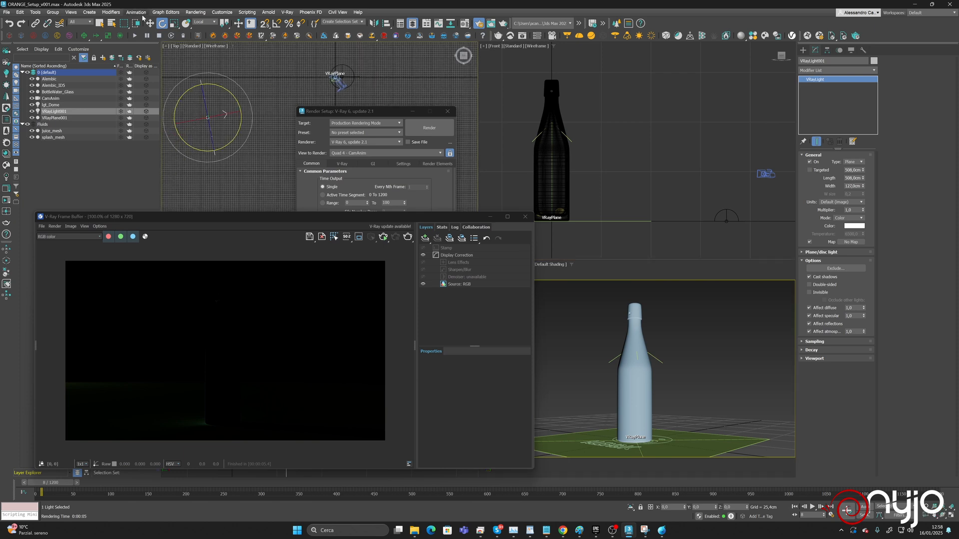
left_click(150, 23)
left_click_drag(196, 132, 294, 94)
middle_click_drag(338, 76, 260, 101)
scroll(259, 100, "up", 3)
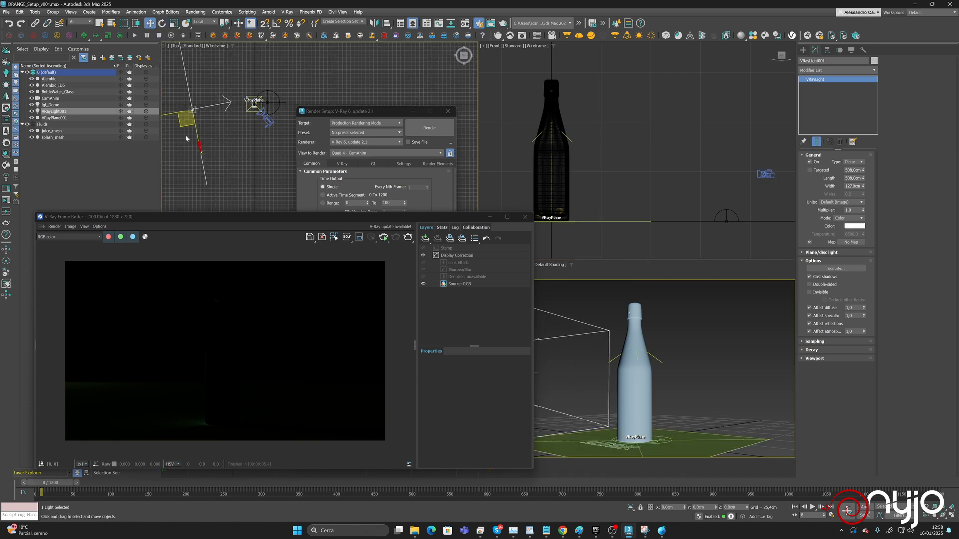
left_click_drag(183, 126, 221, 128)
right_click(714, 320)
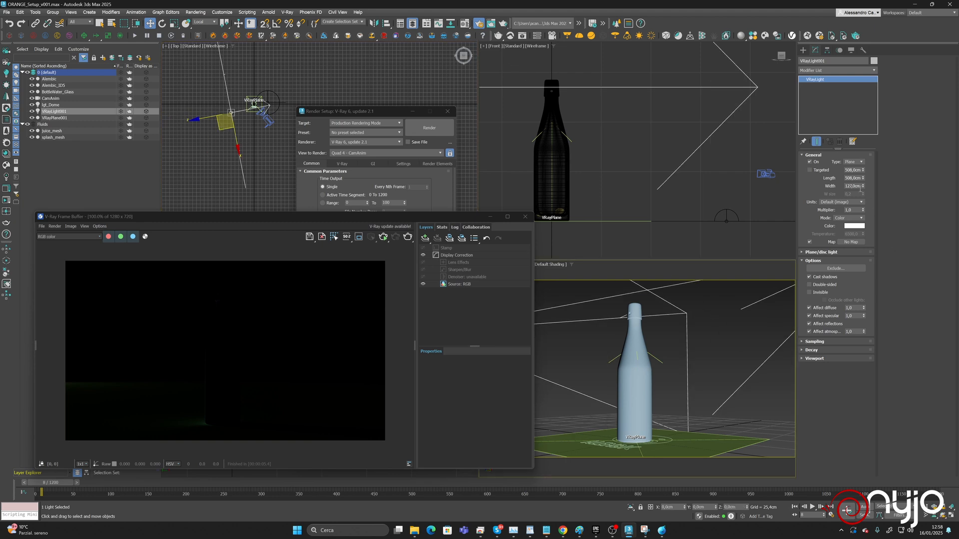
Set the plane light's length and width to 50 cm.
double_click(851, 170)
key("Tab")
type("50")
key("Tab")
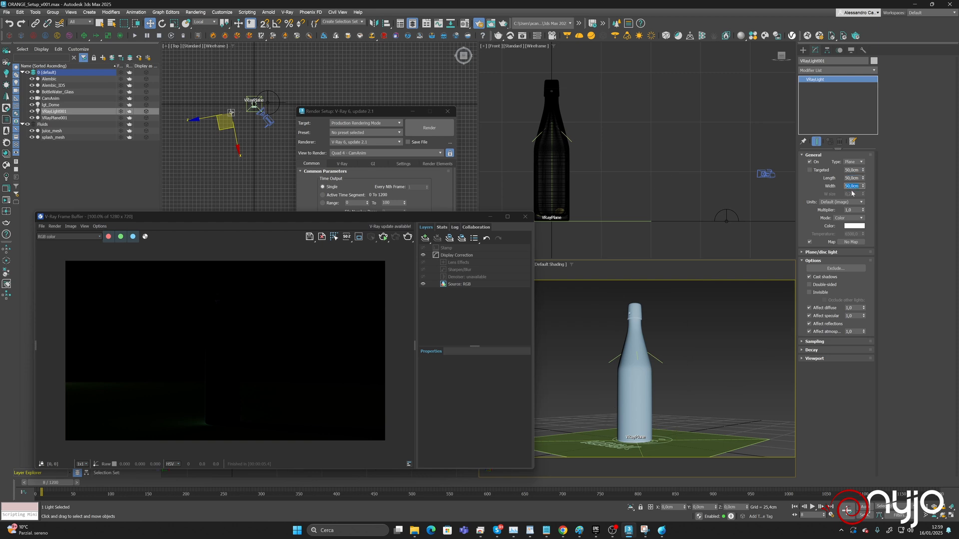
Place the plane light diagonally in front of the bottle on the Top view's left side and rotate it to aim at the bottle.
scroll(216, 125, "up", 2)
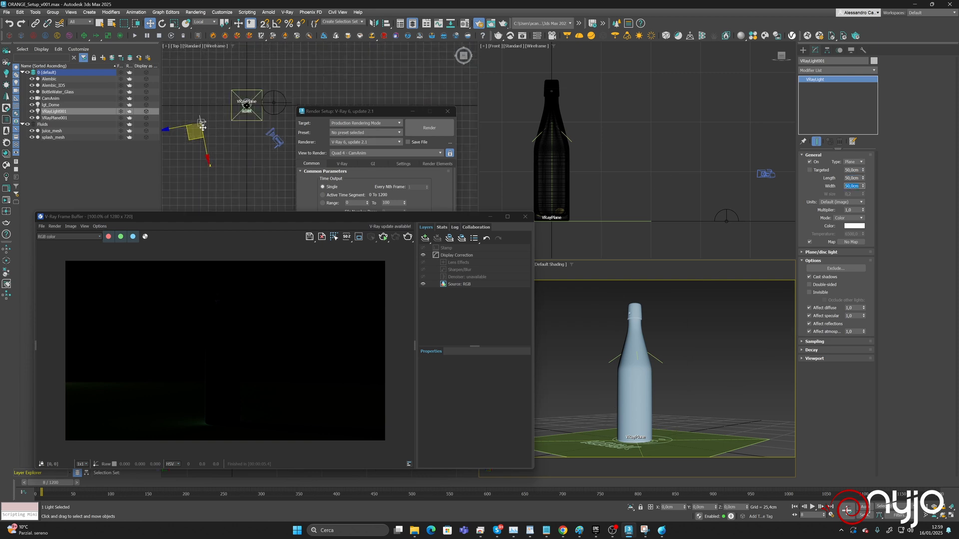
middle_click(189, 141)
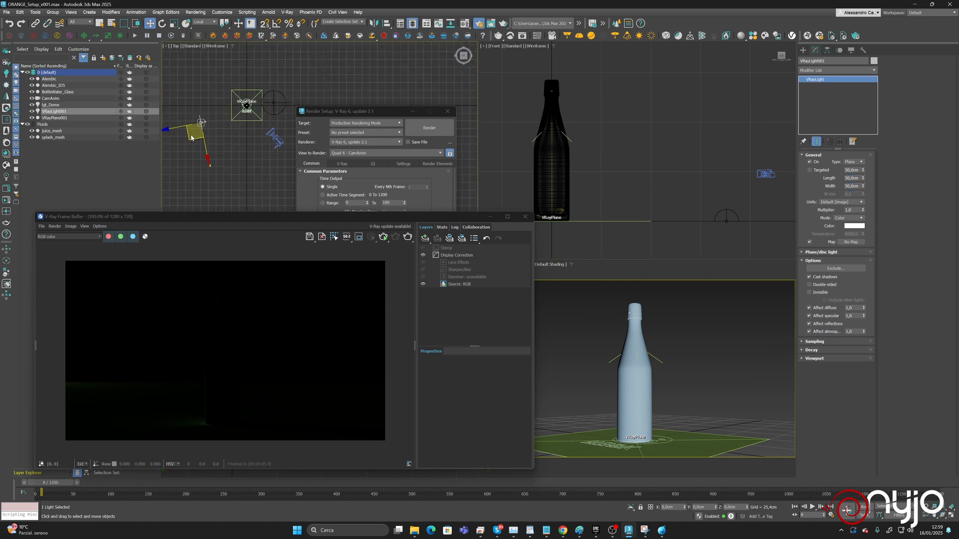
left_click_drag(189, 138, 225, 124)
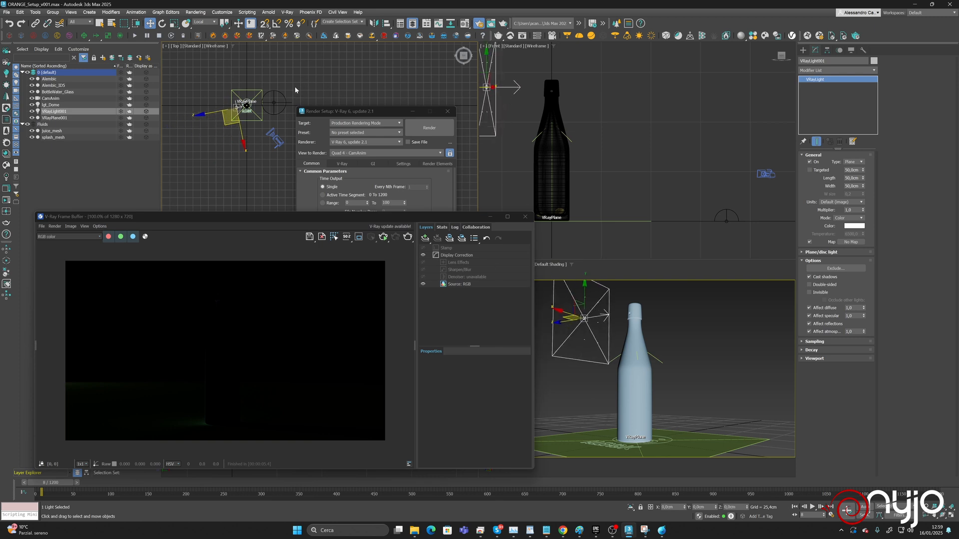
scroll(248, 100, "up", 5)
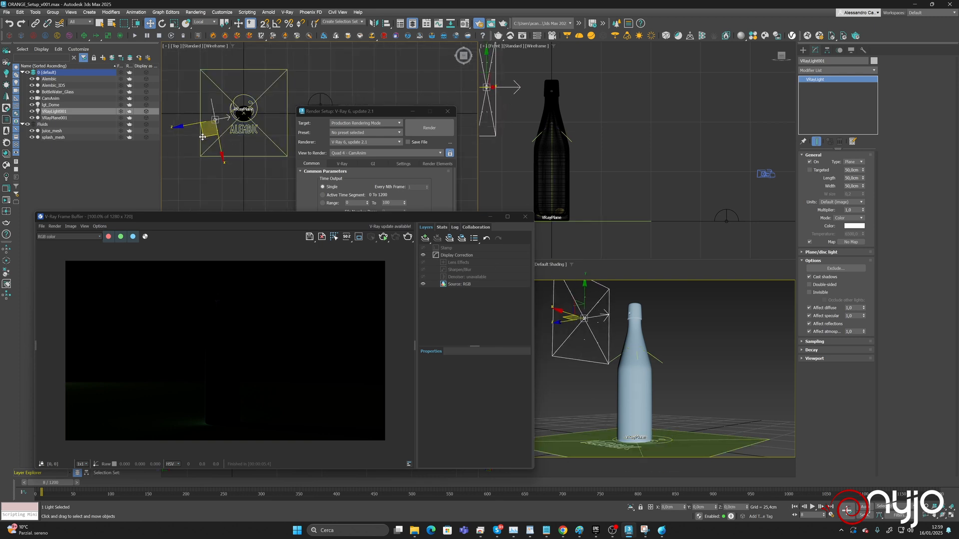
left_click_drag(202, 136, 270, 167)
left_click(163, 26)
key("w")
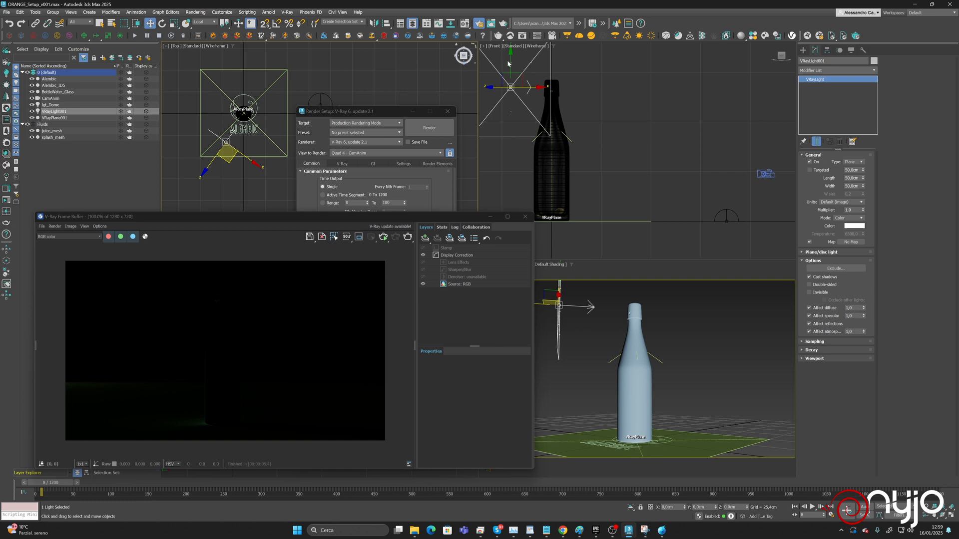
Lower the plane light to the bottle's mid-height in the Front view and move it farther from the bottle in the Top view.
left_click_drag(510, 64, 511, 123)
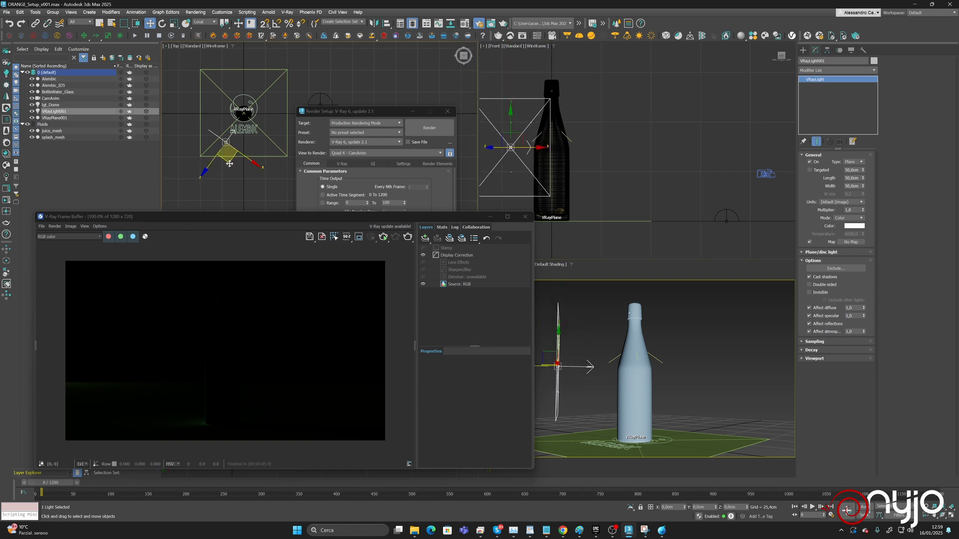
left_click_drag(227, 165, 208, 199)
right_click(591, 305)
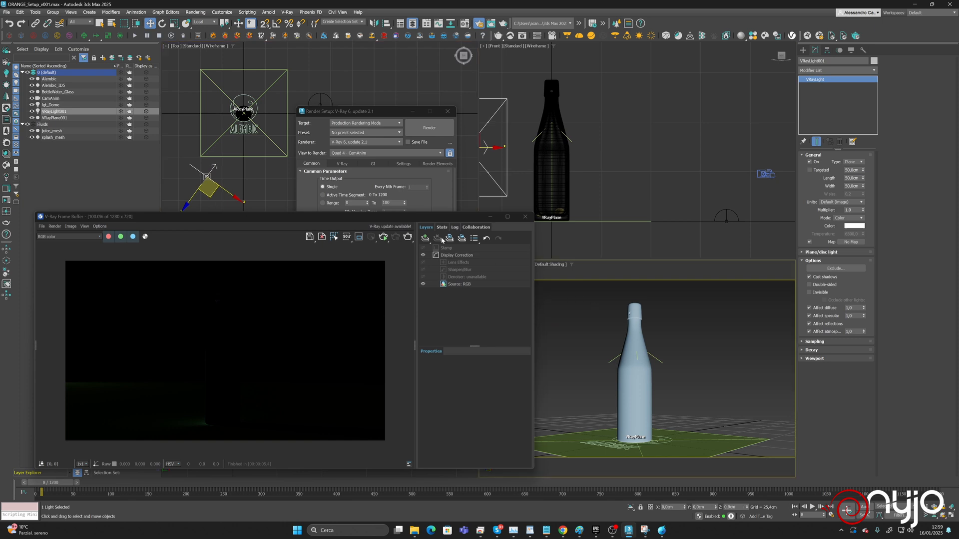
Start interactive rendering and raise the plane light to the height of the bottle's neck in the Front view.
left_click(383, 237)
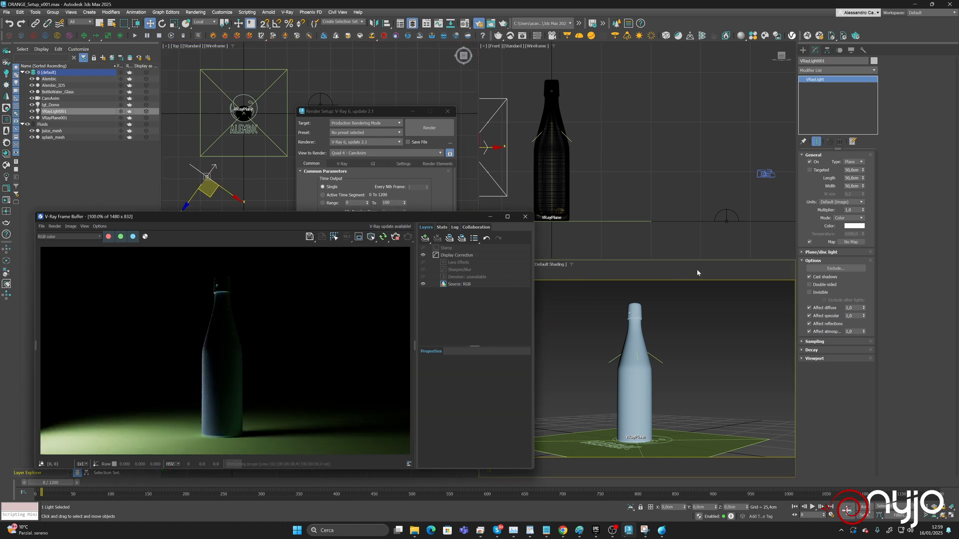
middle_click_drag(620, 165, 697, 167)
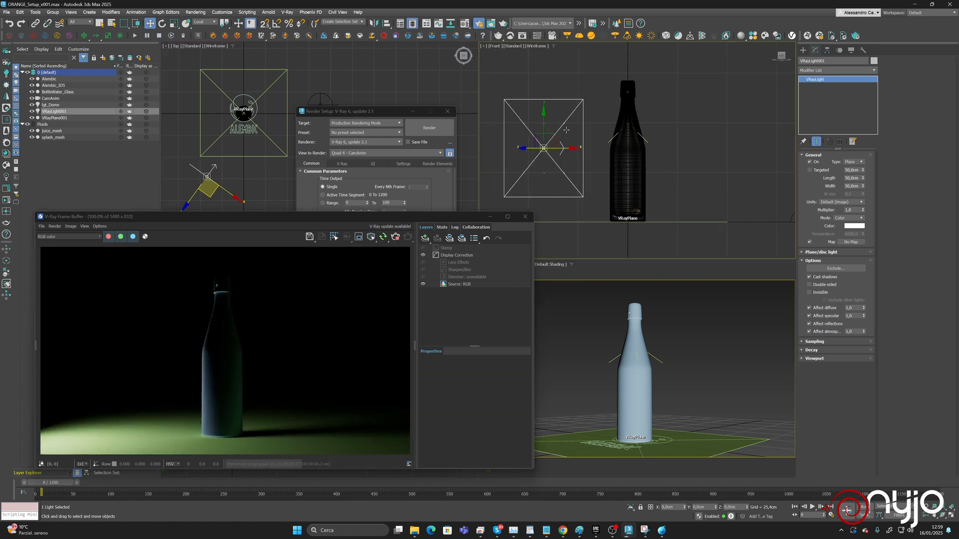
left_click_drag(545, 121, 547, 56)
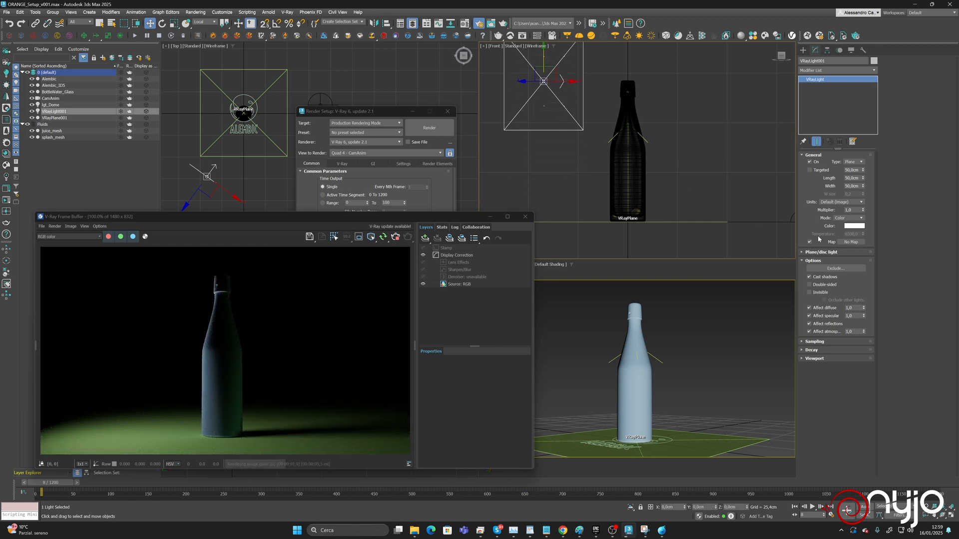
right_click(683, 373)
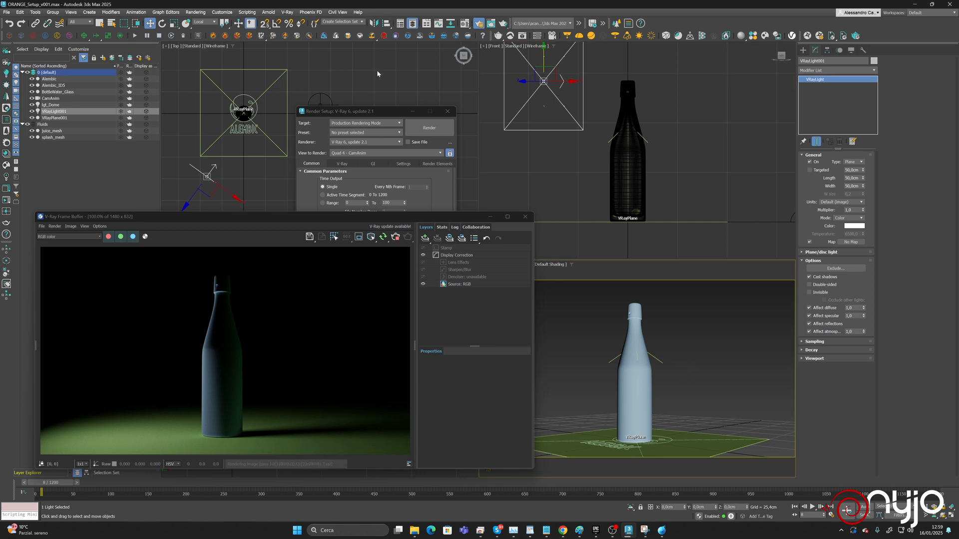
Save the scene under its current file name.
left_click(6, 12)
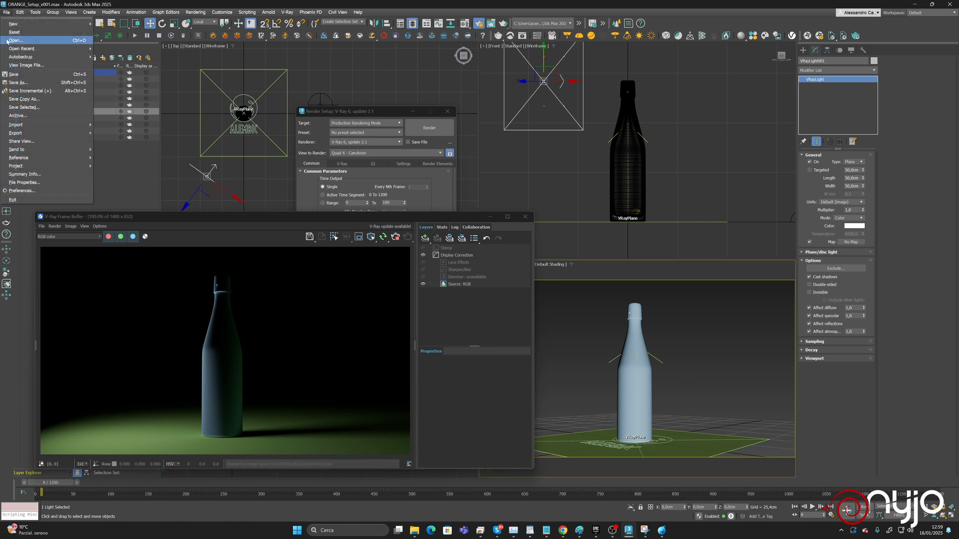
left_click(14, 74)
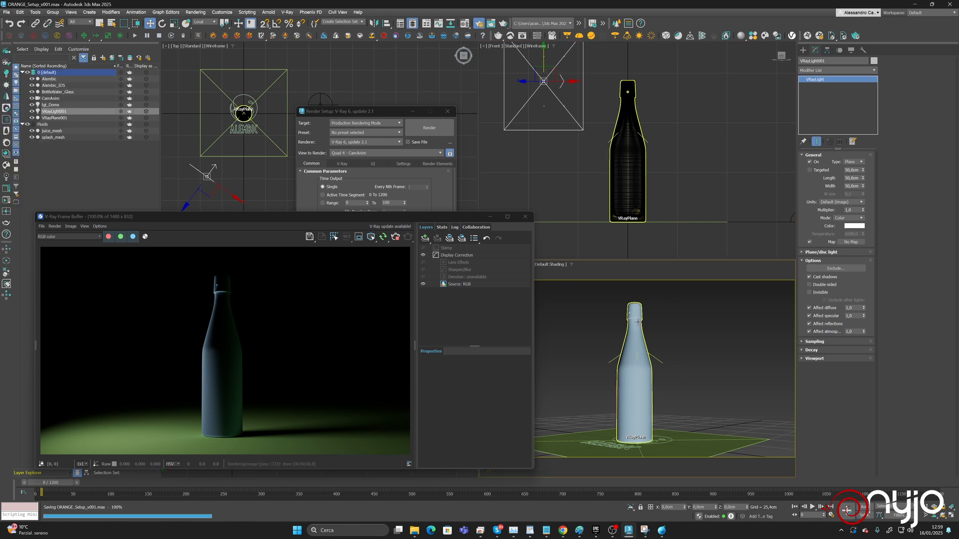
Name the second material slot Glass and assign it to the bottle.
left_click(638, 322)
key("m")
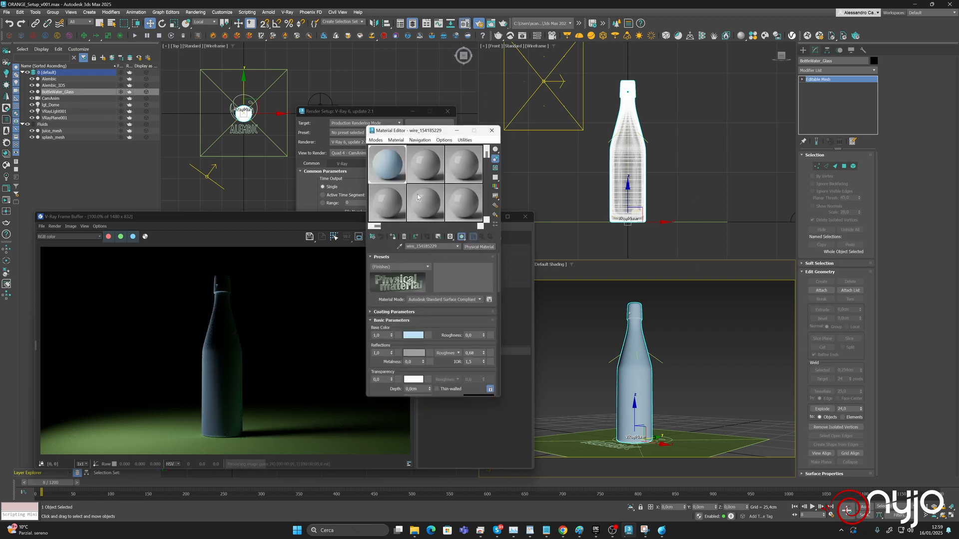
left_click(425, 164)
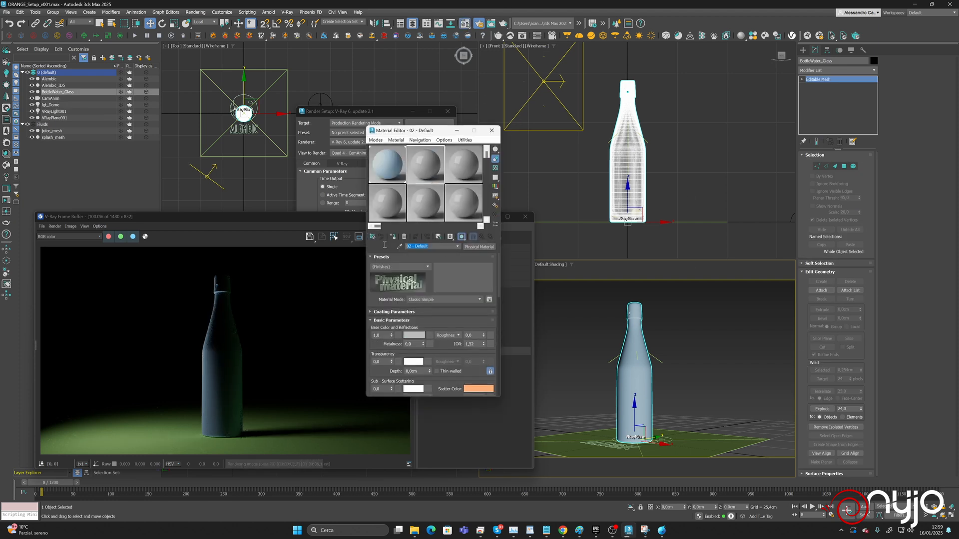
type("Glass")
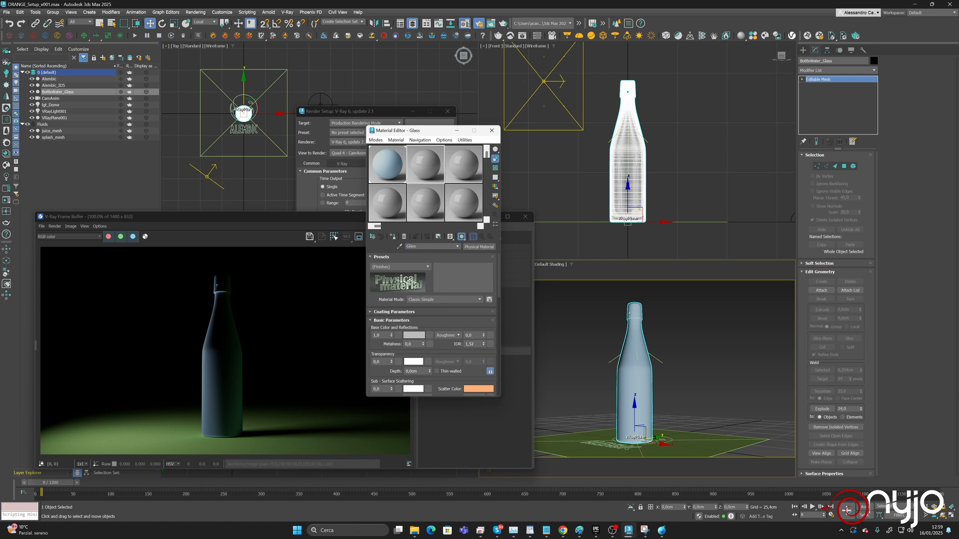
left_click(393, 237)
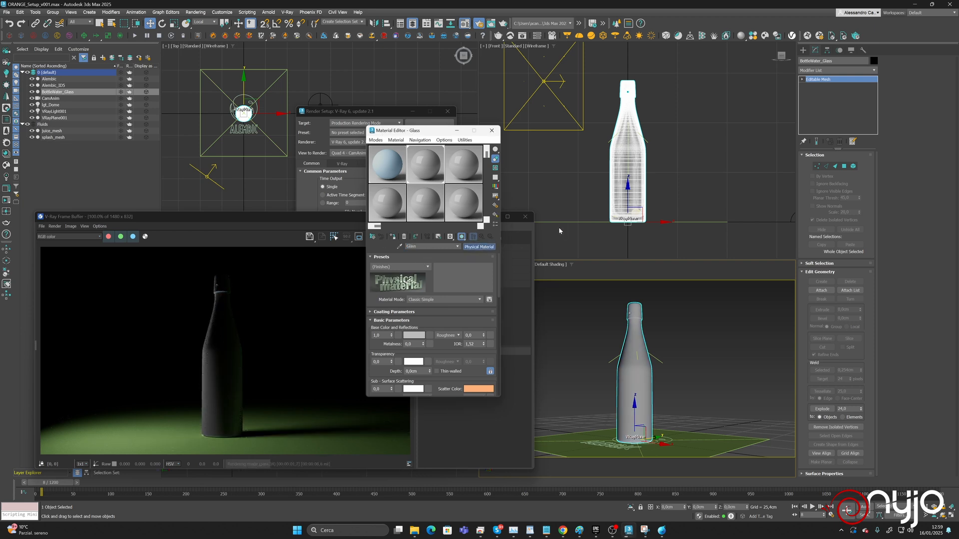
Change the Glass material's type to VRayMtl and apply the Glass preset.
left_click(478, 247)
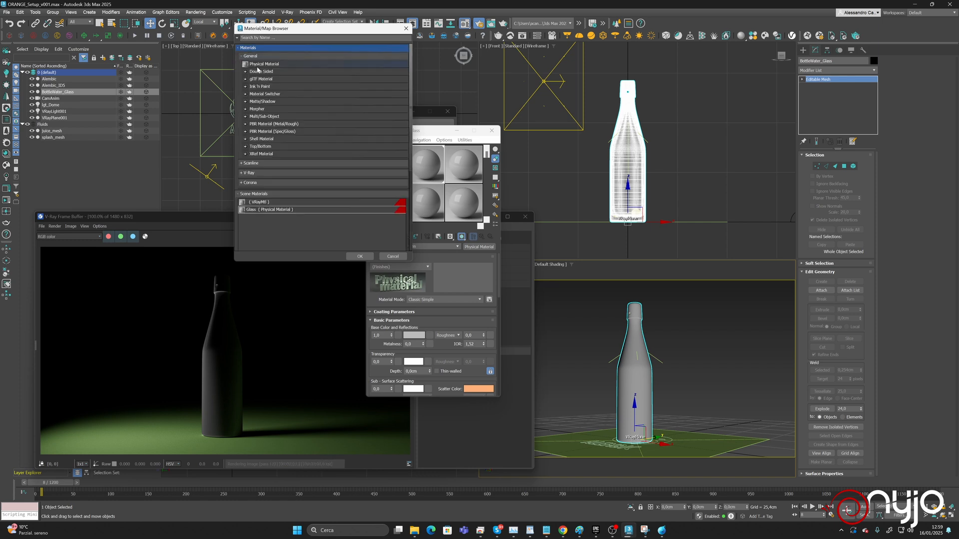
left_click(250, 173)
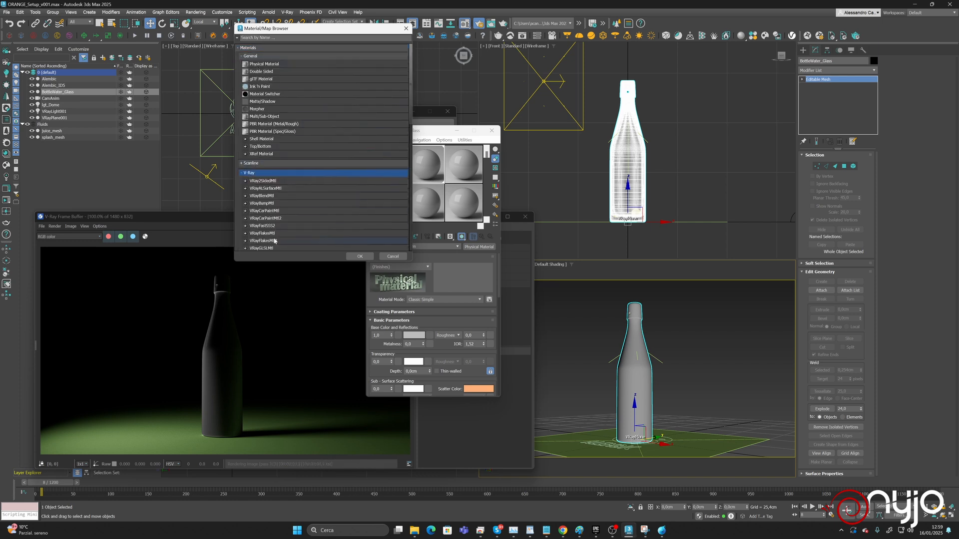
scroll(274, 241, "down", 4)
double_click(263, 231)
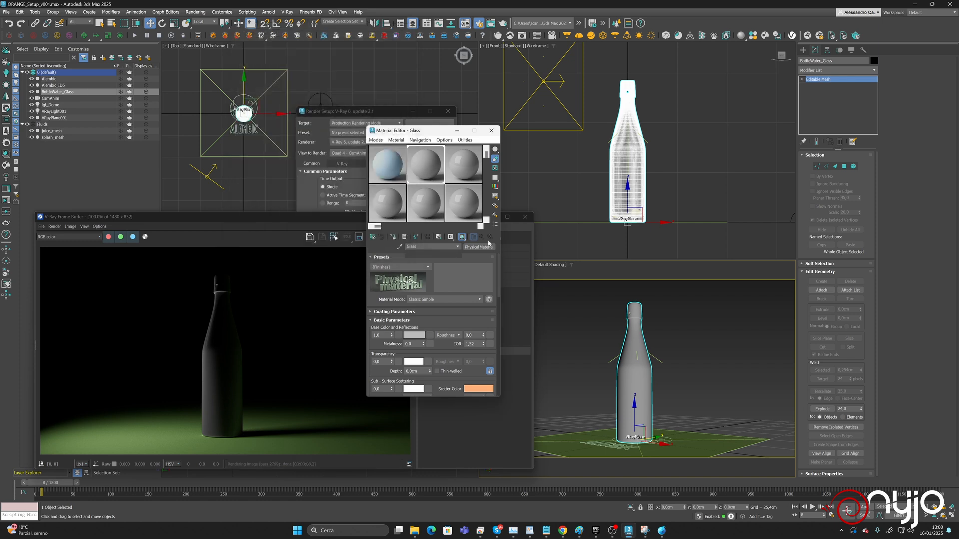
left_click(489, 265)
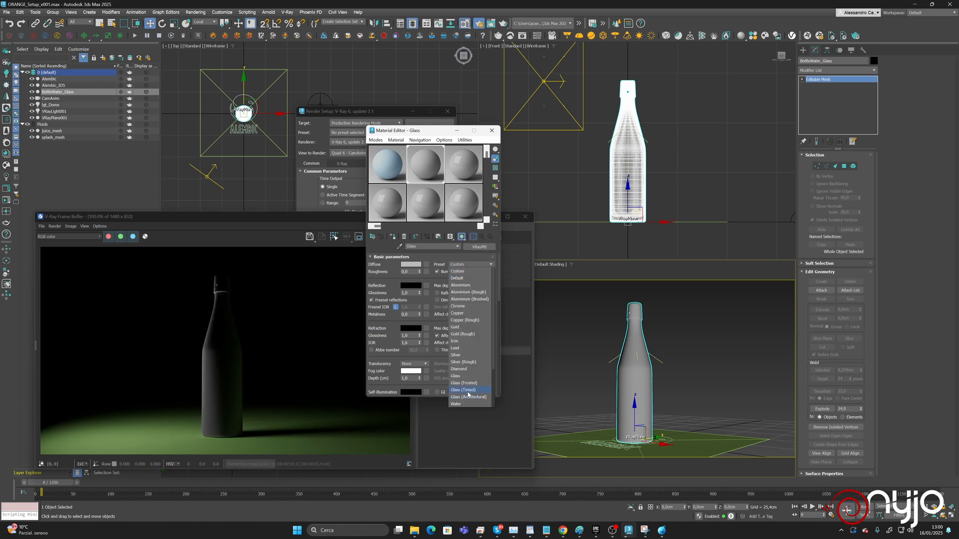
left_click(466, 375)
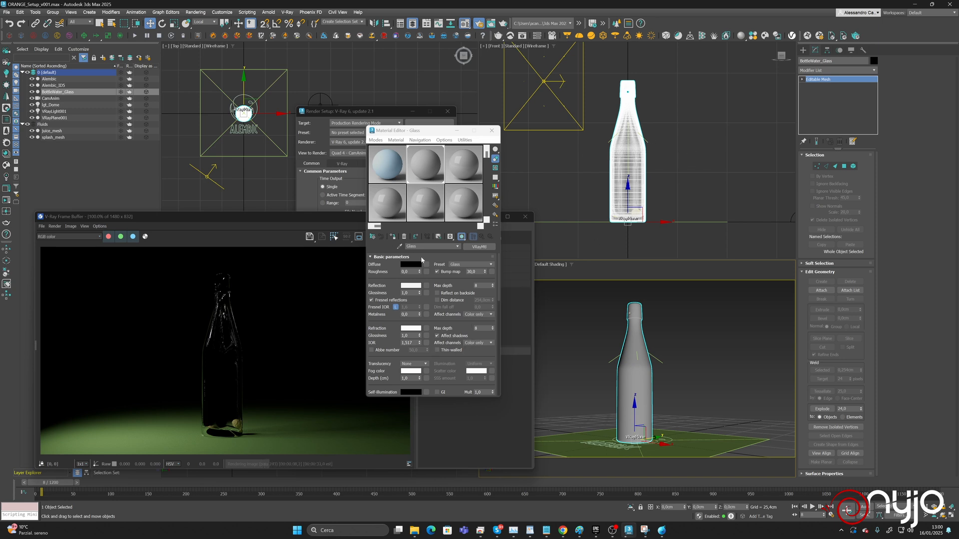
Name the third material slot Ground, assign it to the infinite ground plane, and change its type to VRayMtl.
left_click(730, 442)
left_click(459, 169)
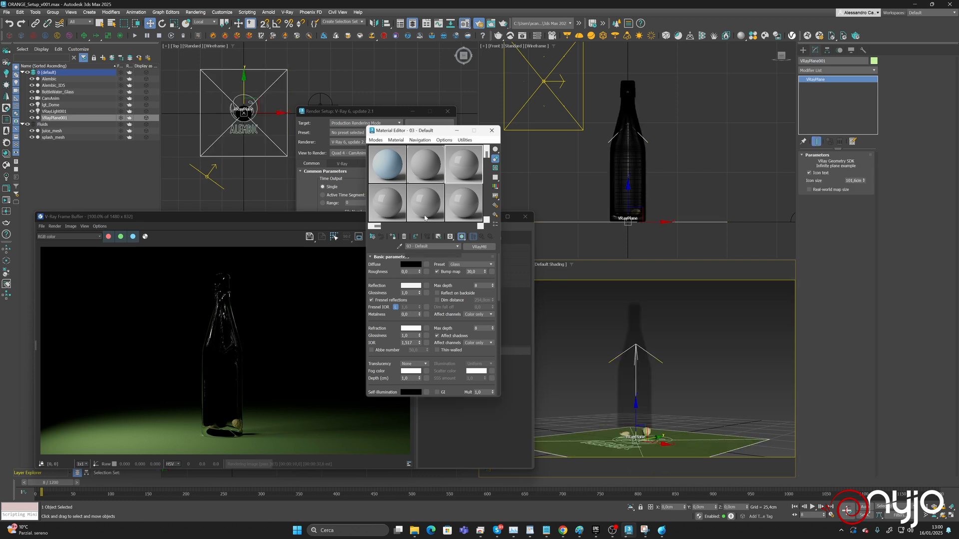
type("Ground")
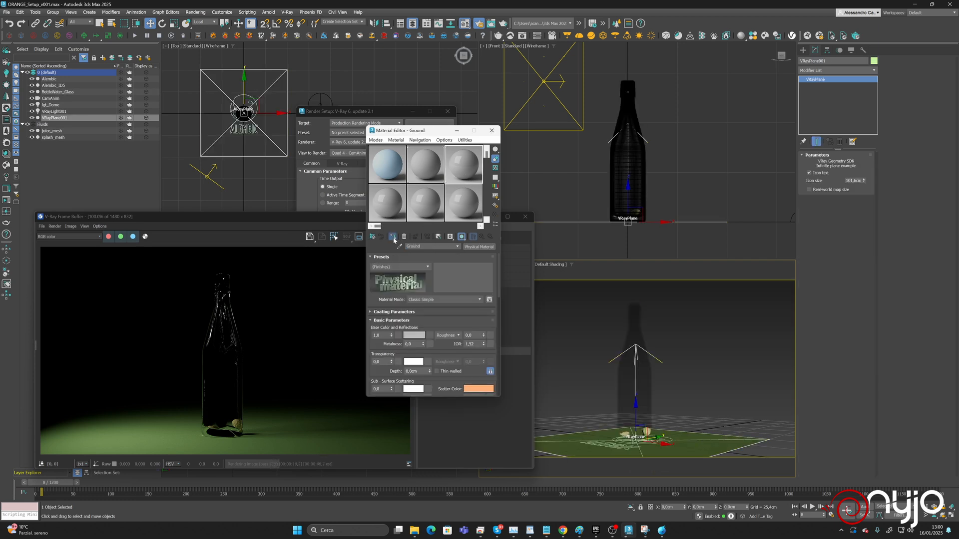
left_click(478, 247)
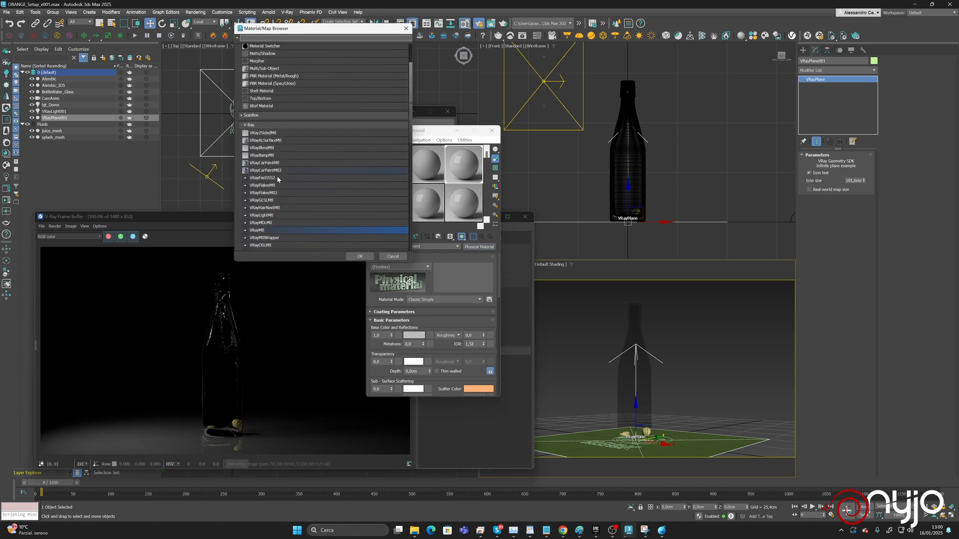
double_click(257, 230)
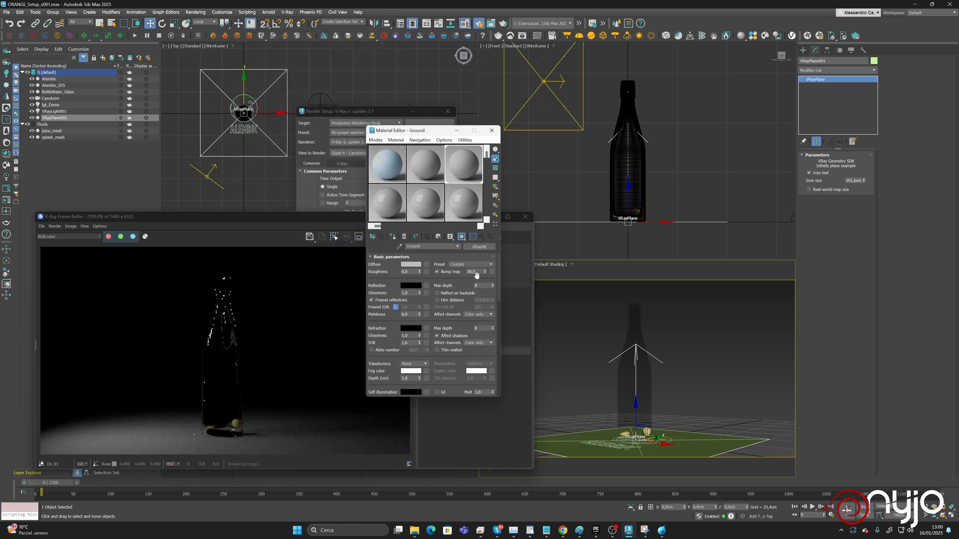
Set the Ground material's diffuse color to black.
left_click(410, 264)
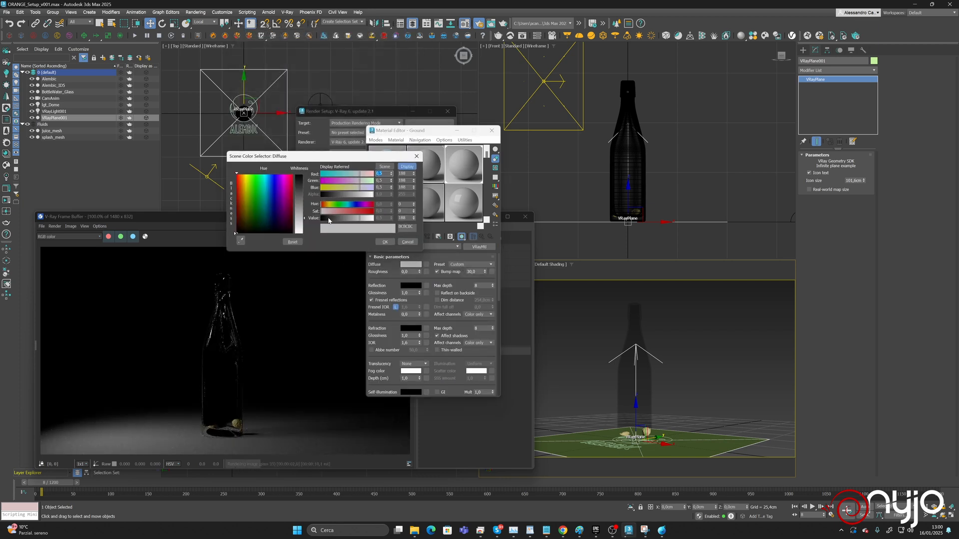
left_click_drag(351, 215, 321, 217)
left_click(385, 242)
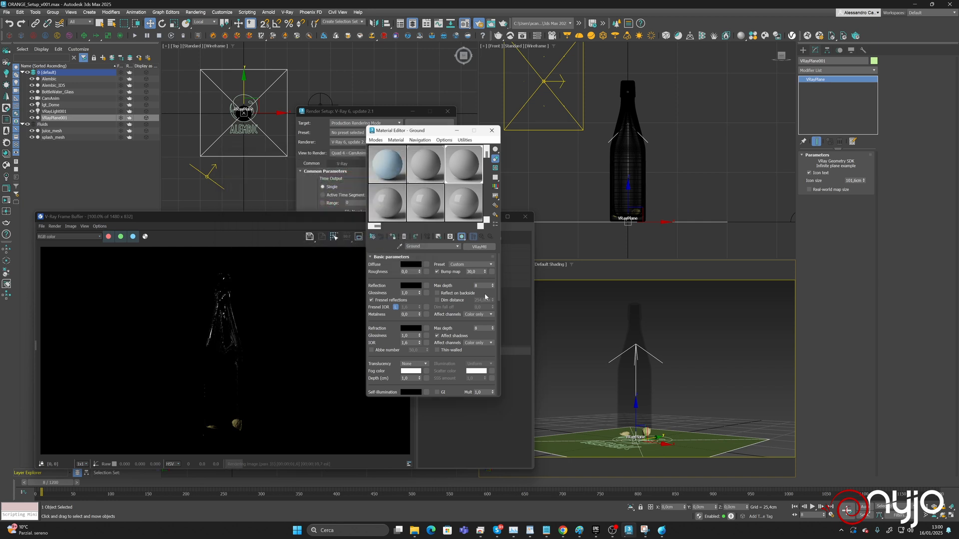
Set the Ground material's reflection color to mid-grey and its reflection glossiness to 0,8.
left_click(412, 286)
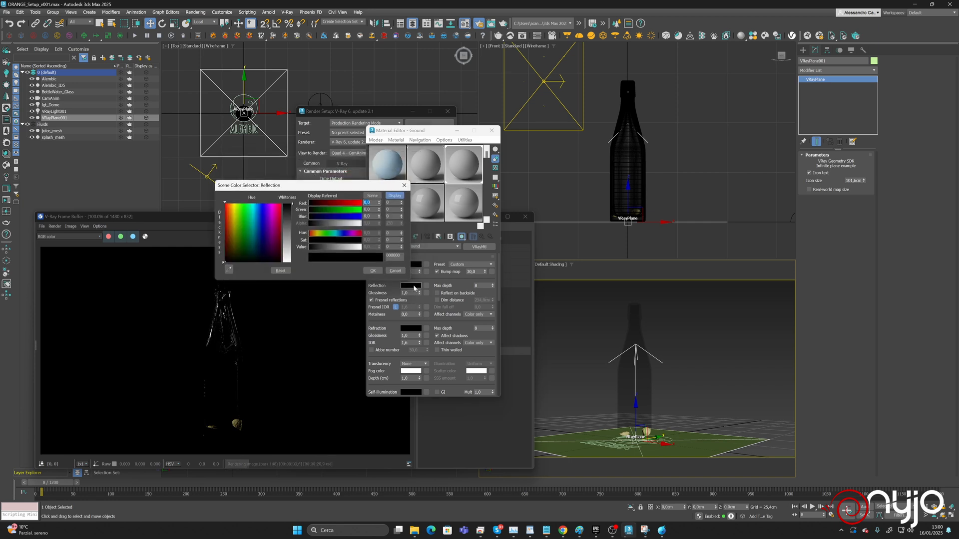
left_click_drag(325, 248, 335, 248)
left_click(373, 271)
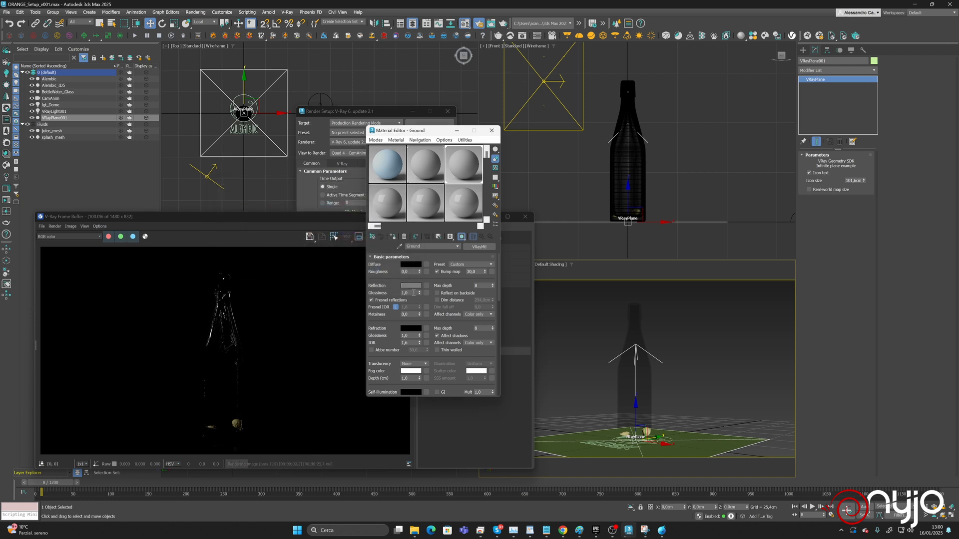
double_click(413, 293)
type("0,8")
key("Return")
Go to frame 249 and assign the fourth material slot to juice_mesh.
left_click(170, 484)
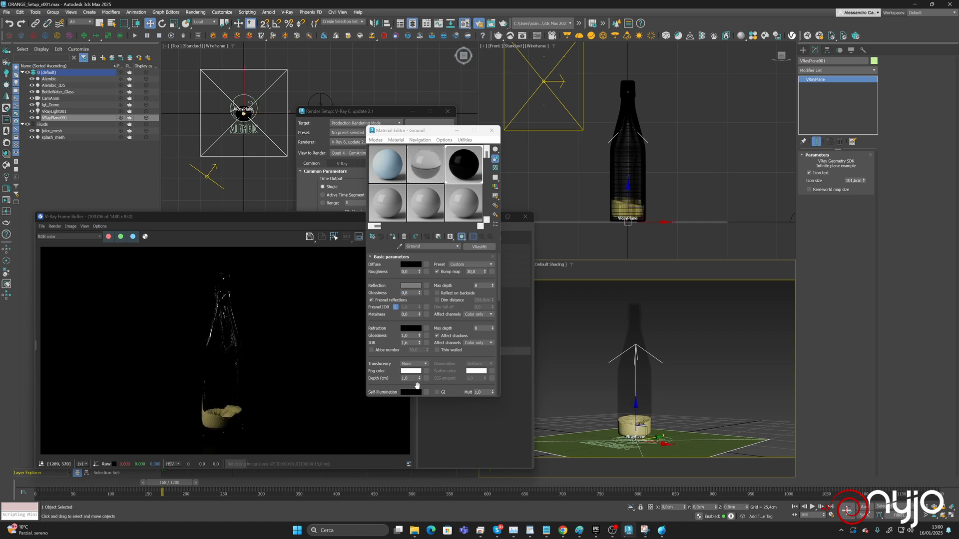
left_click(229, 484)
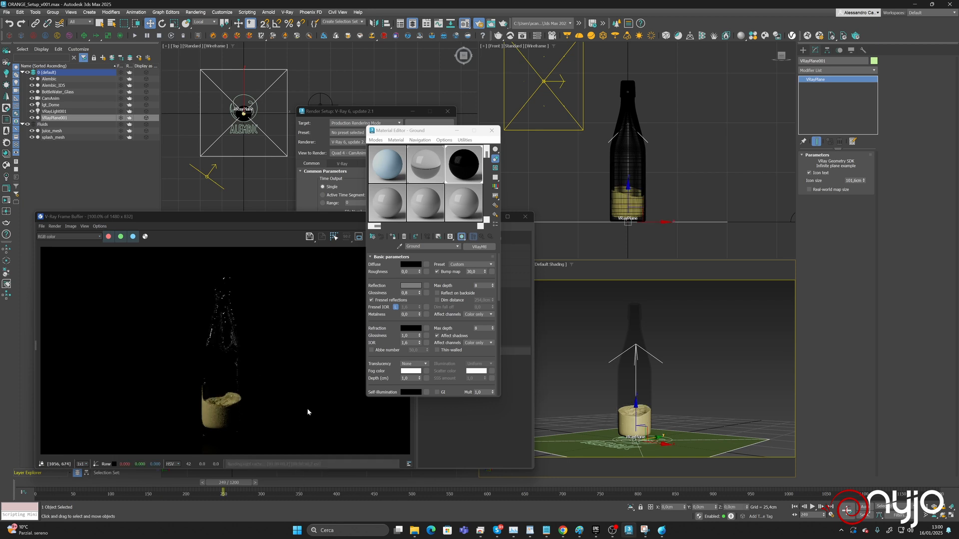
left_click(390, 206)
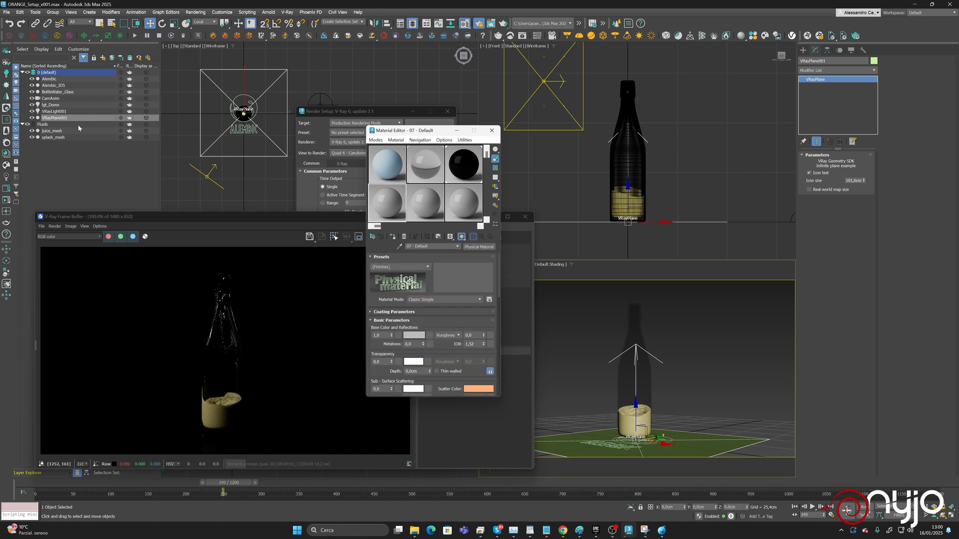
left_click(53, 131)
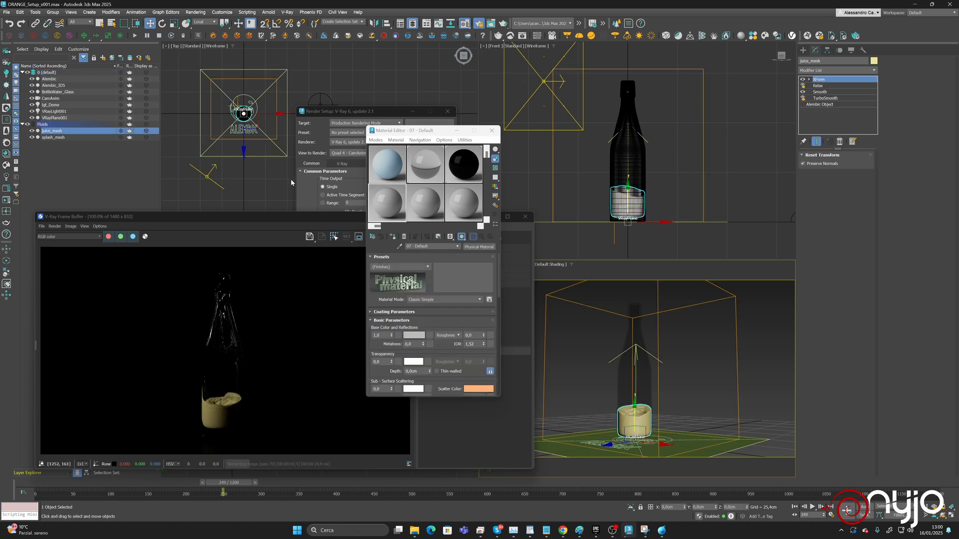
left_click(394, 238)
Name the material assigned to juice_mesh Fluid juice.
left_click(433, 248)
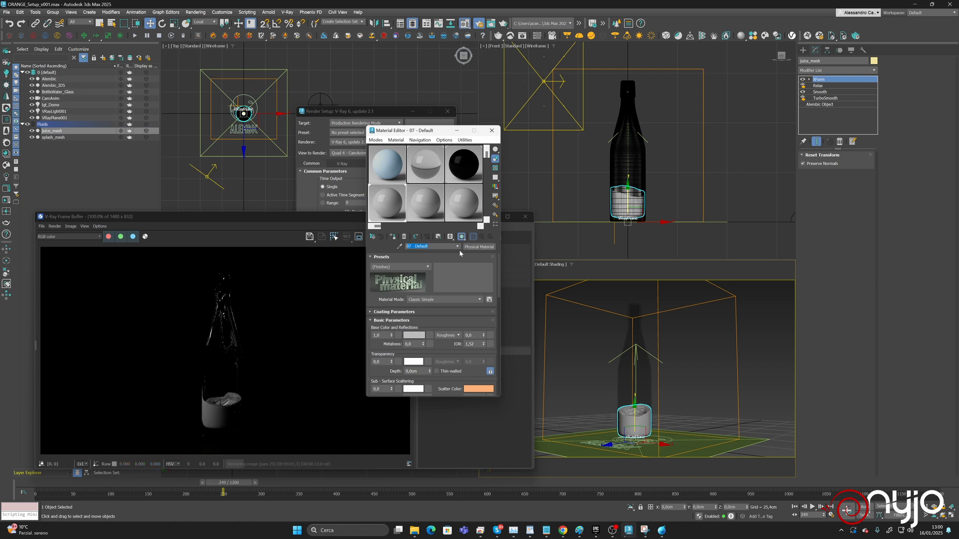
type("Fluid")
key("Return")
type("jouic")
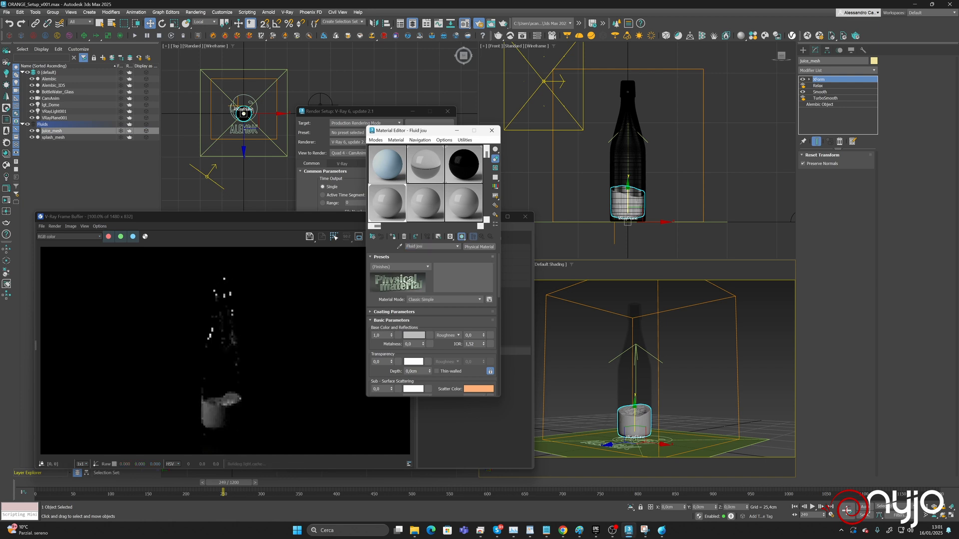
key("BackSpace")
key("BackSpace")
key("BackSpace")
key("BackSpace")
type("uice")
Change the Fluid juice material's type to VRayMtl and look through its presets for a suitable liquid.
left_click(478, 247)
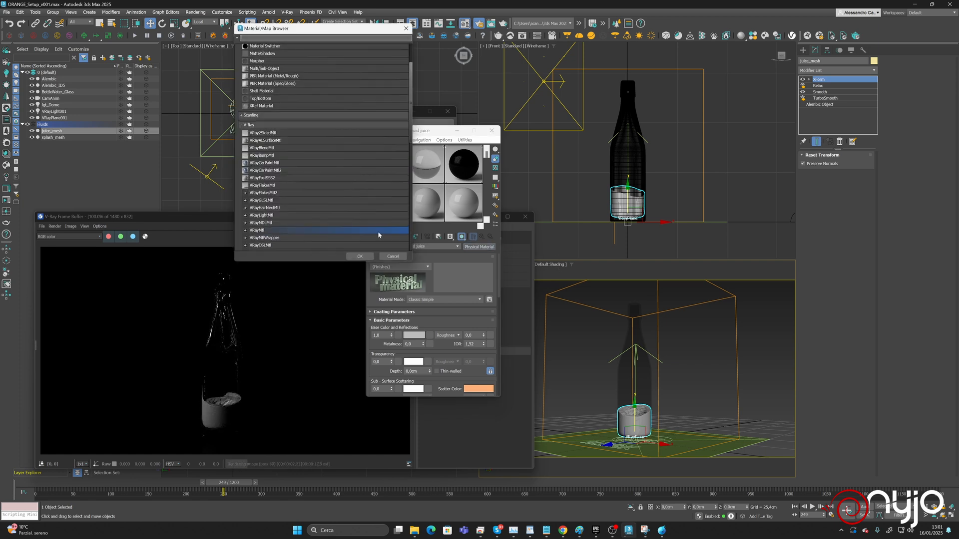
double_click(264, 230)
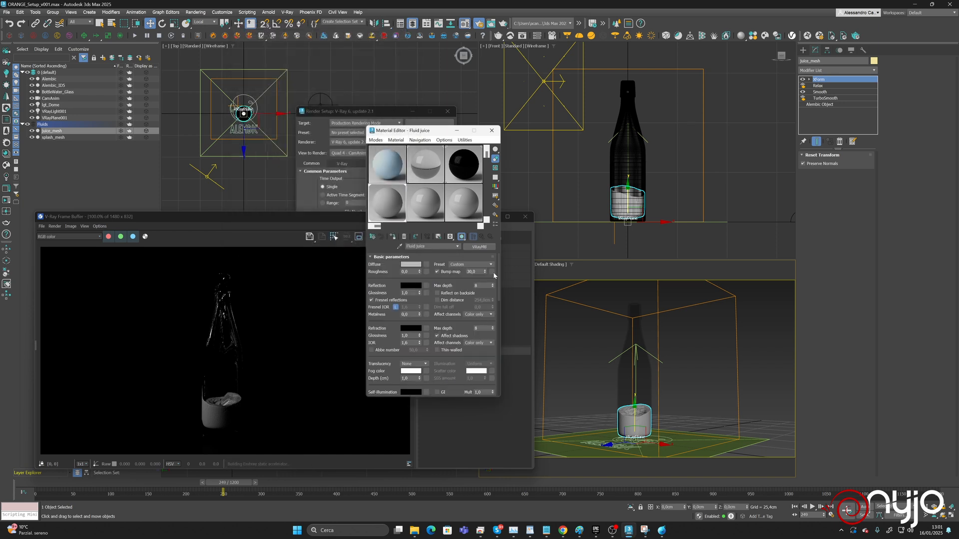
left_click(490, 264)
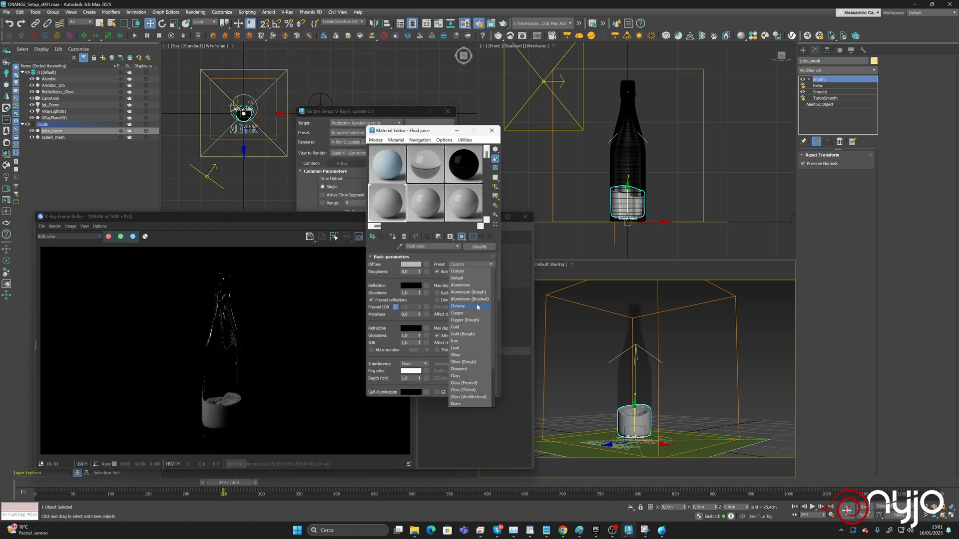
scroll(468, 388, "down", 2)
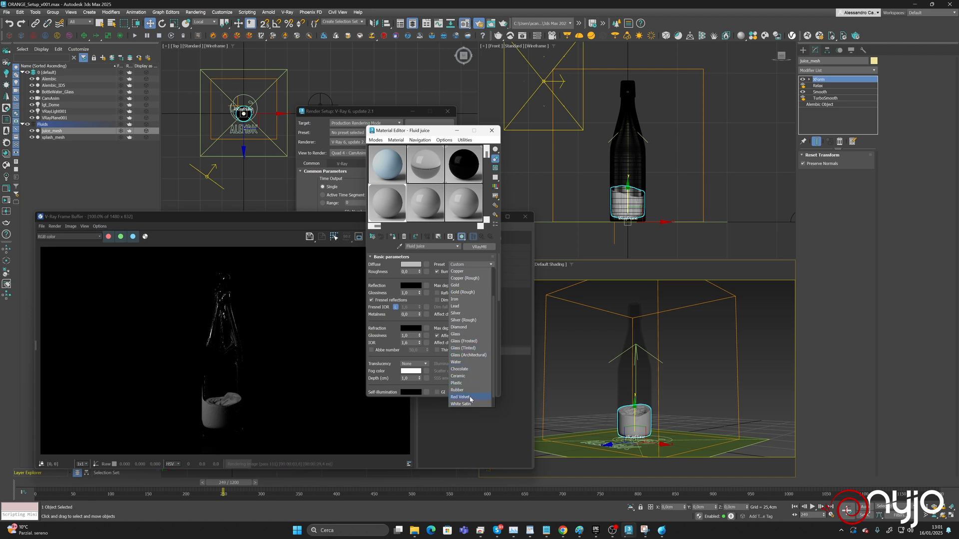
scroll(467, 399, "down", 1)
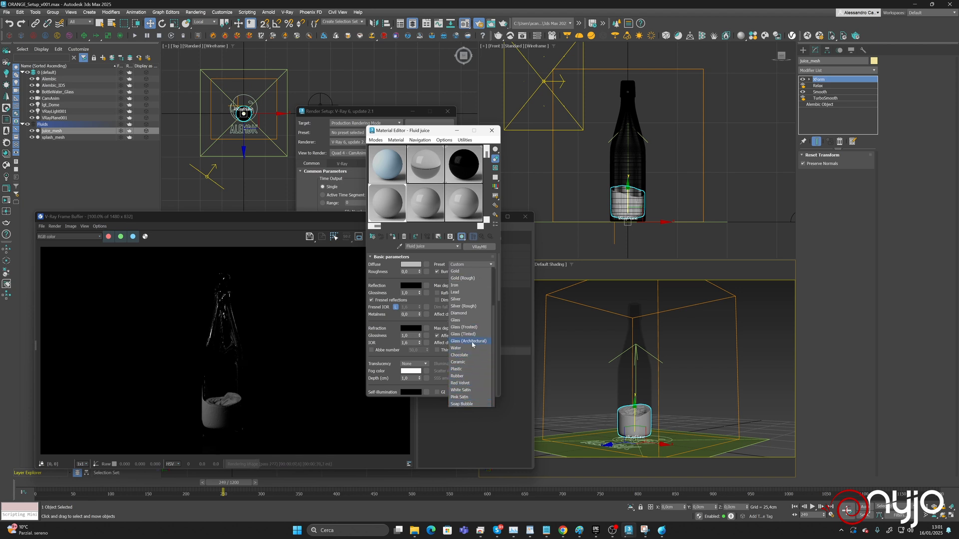
left_click(455, 253)
Change the Fluid juice material's type to VRayFastSSS2 and apply the Orange juice preset.
left_click(485, 247)
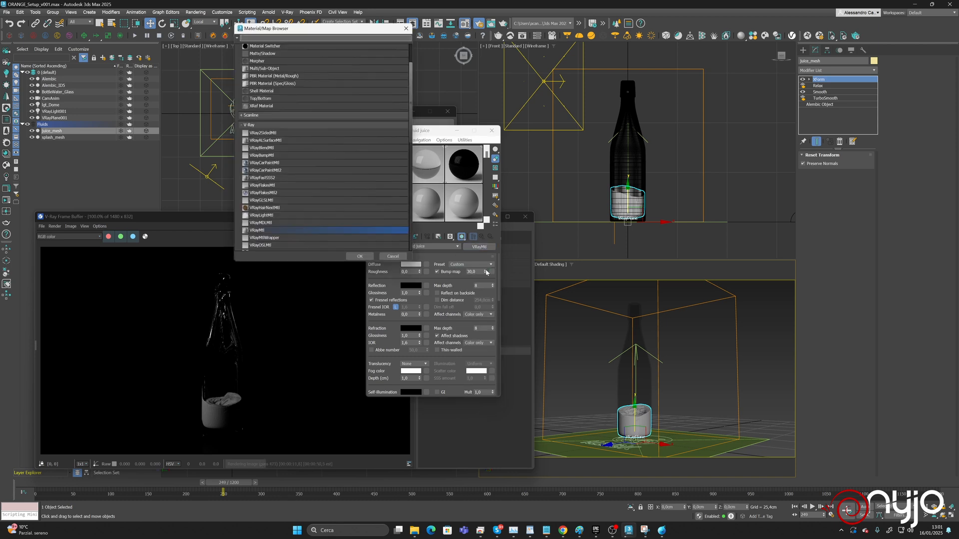
double_click(271, 179)
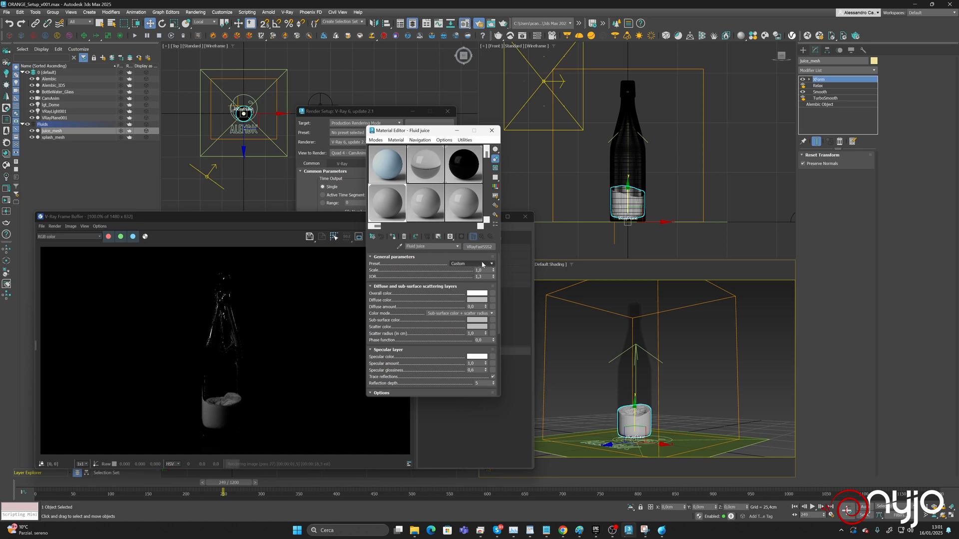
left_click(460, 265)
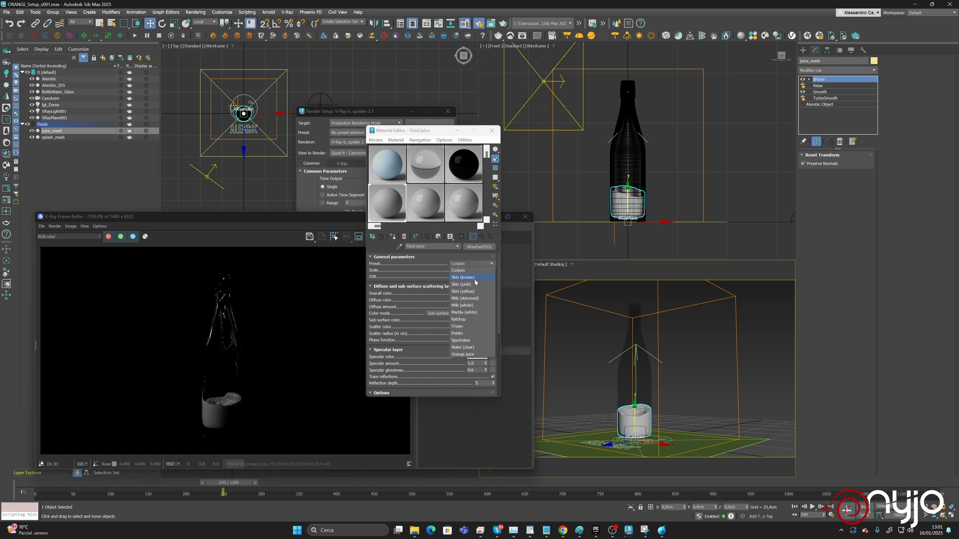
left_click(467, 354)
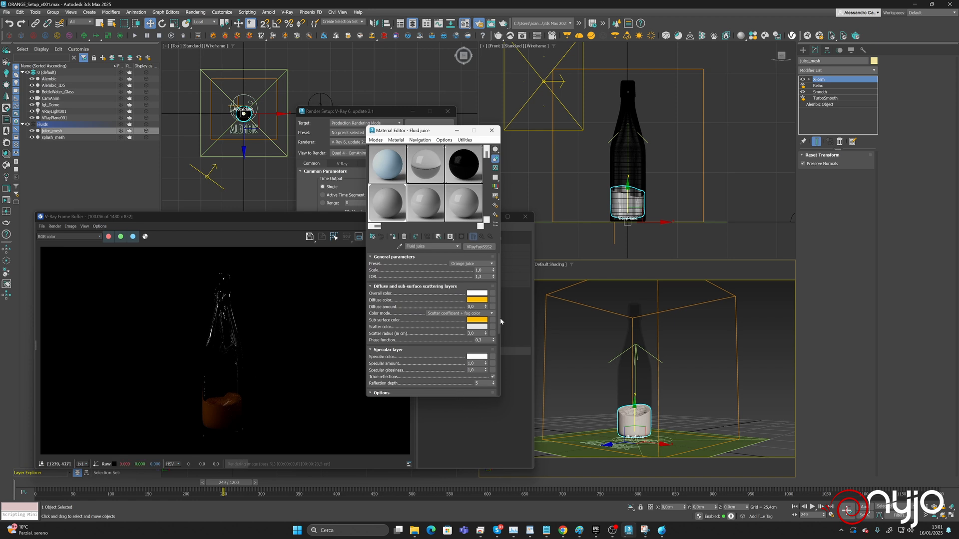
Measure the bottle's base width in the Front view with a Tape helper and delete the tape.
left_click(803, 50)
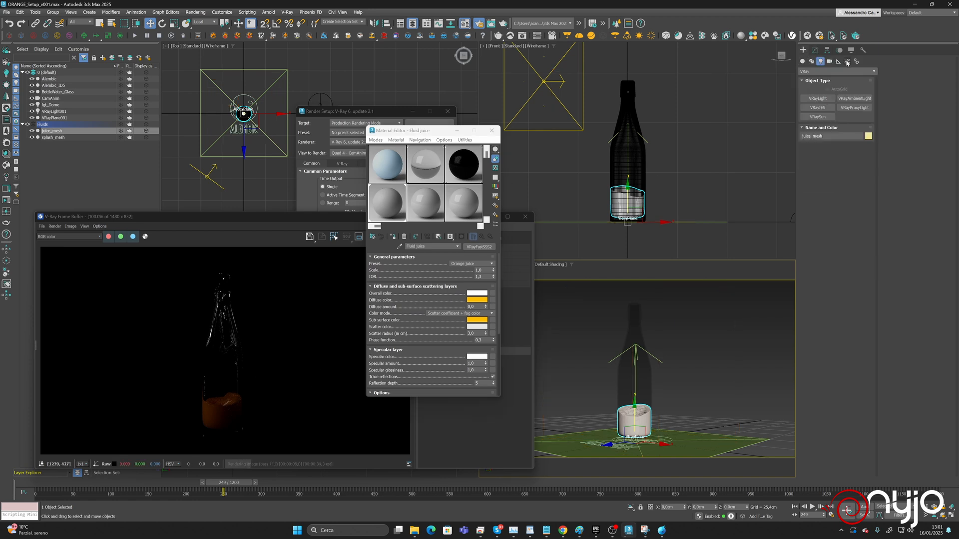
left_click(838, 61)
left_click(855, 126)
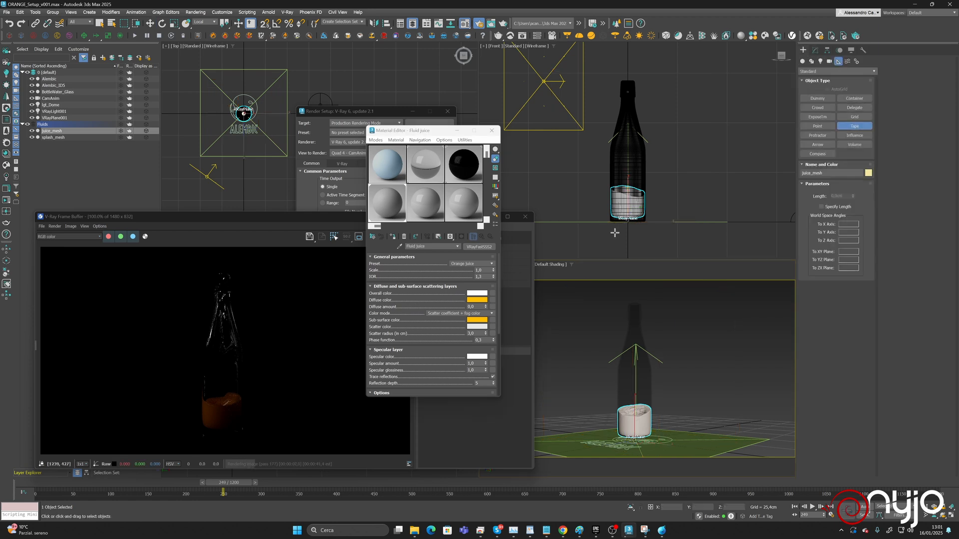
left_click_drag(613, 233, 653, 233)
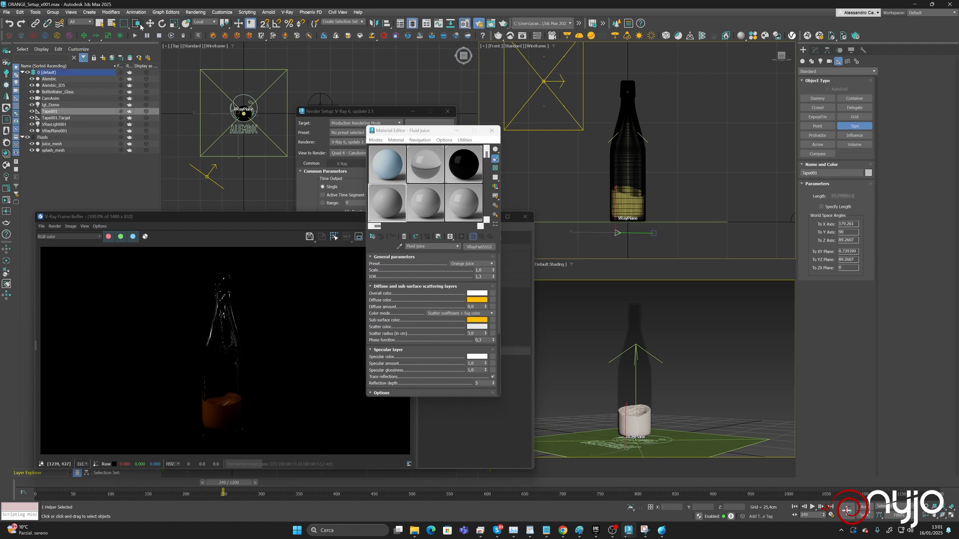
left_click(100, 23)
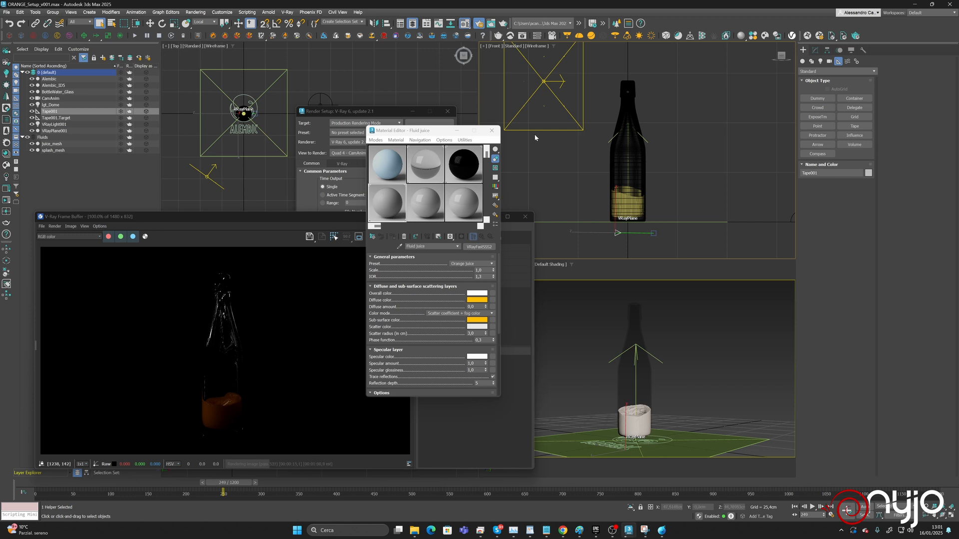
left_click(815, 49)
key("Delete")
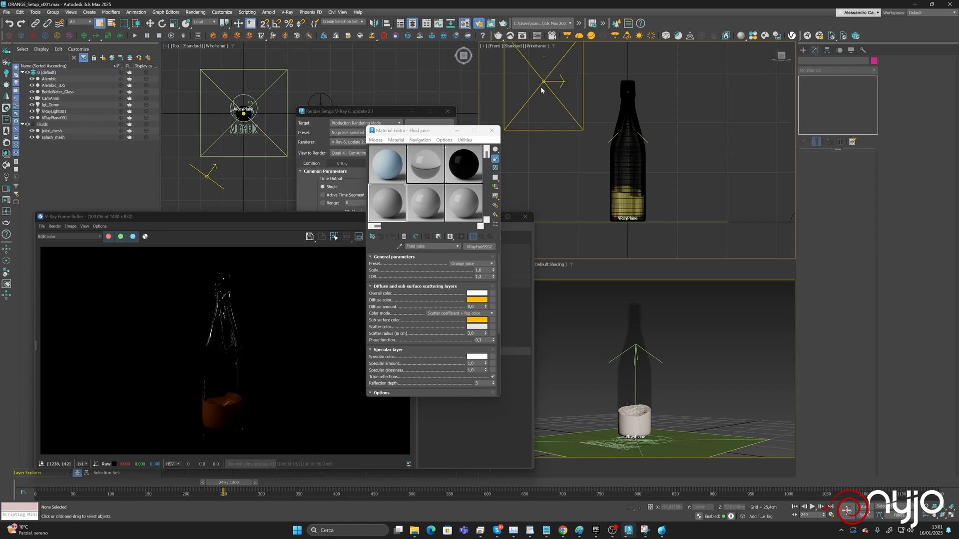
Raise the plane light's multiplier to 2 and on to 3.
left_click(543, 81)
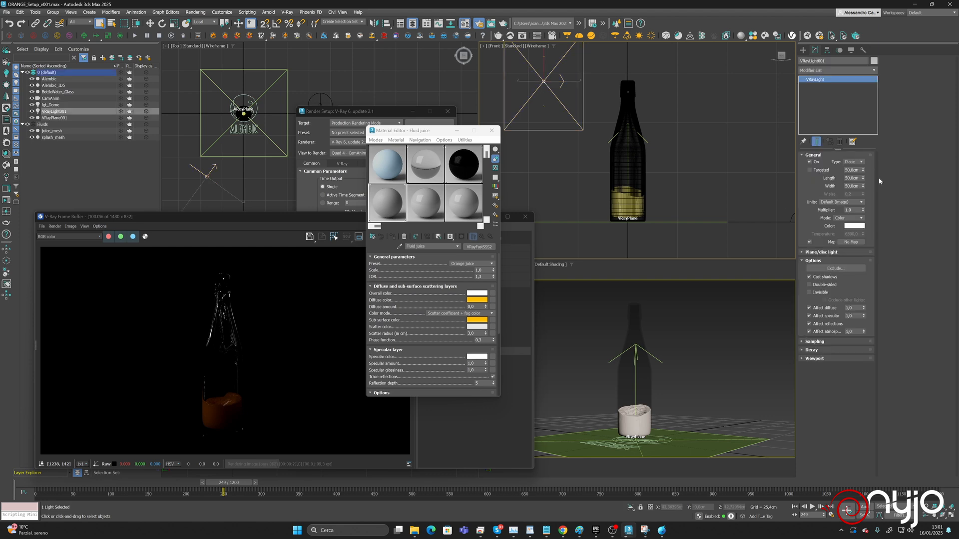
left_click(855, 210)
type("2")
key("Return")
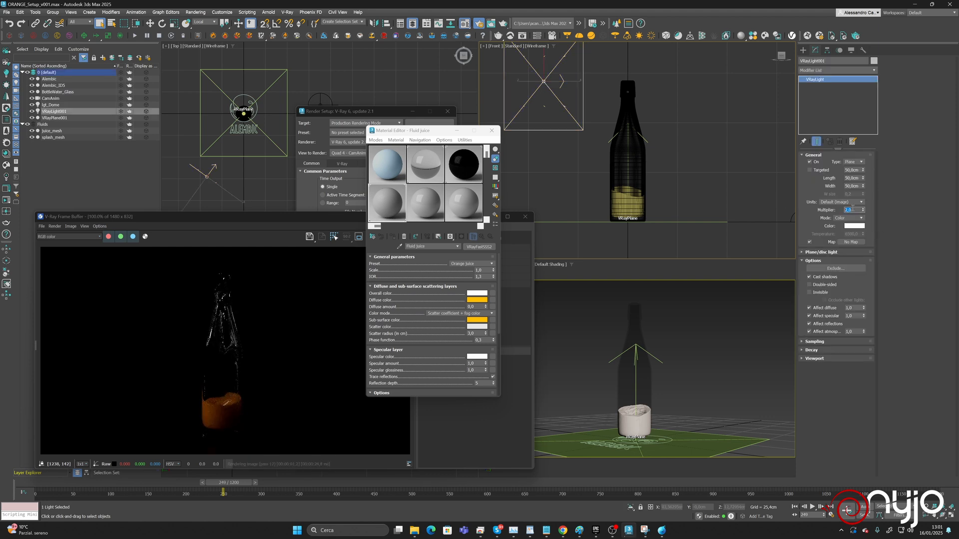
type("3")
key("Return")
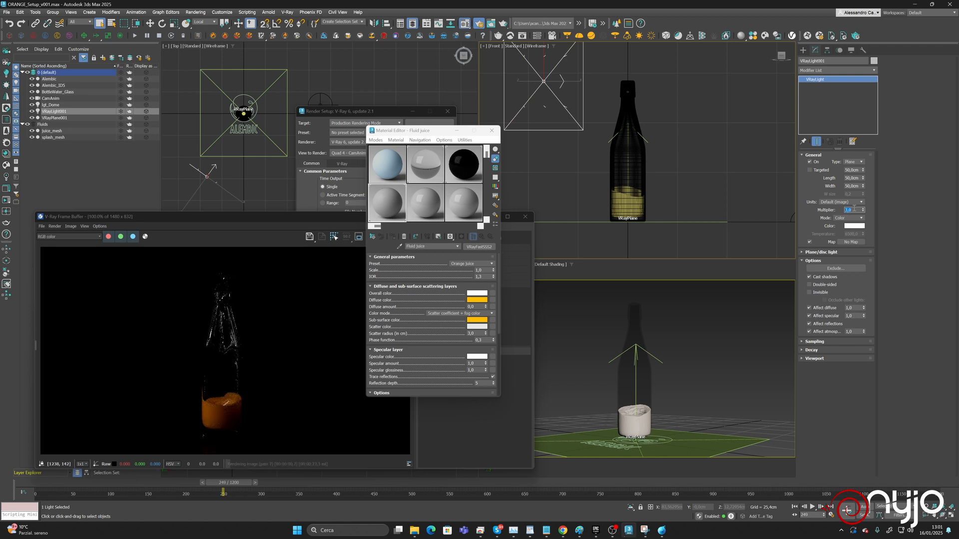
Try a multiplier of 4 on the V-Ray plane light, then raise it to 10.
type("4")
key("Return")
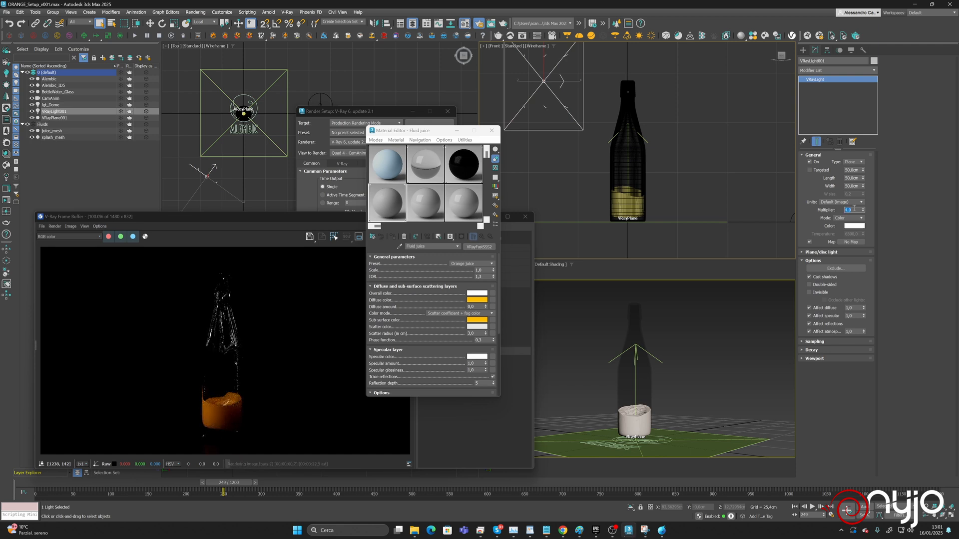
type("1")
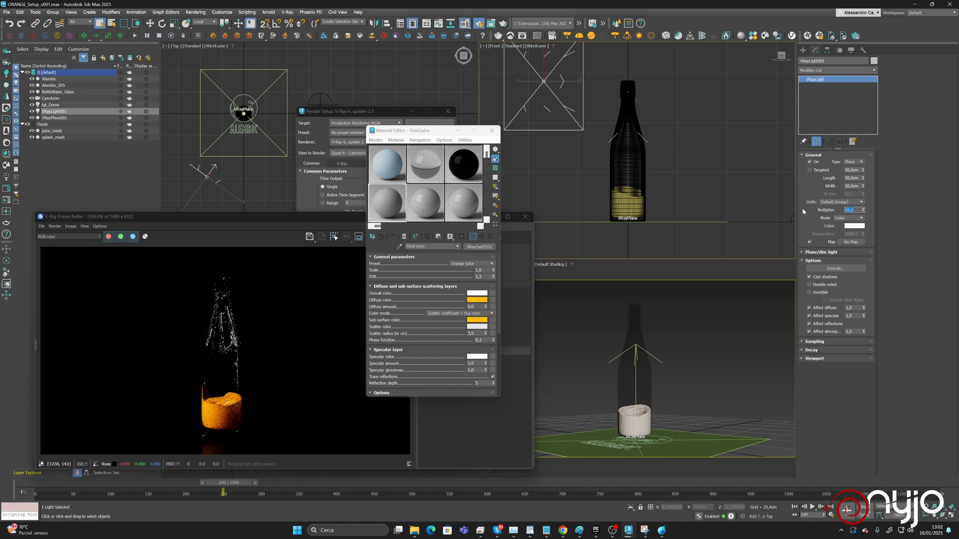
type("0")
key("Return")
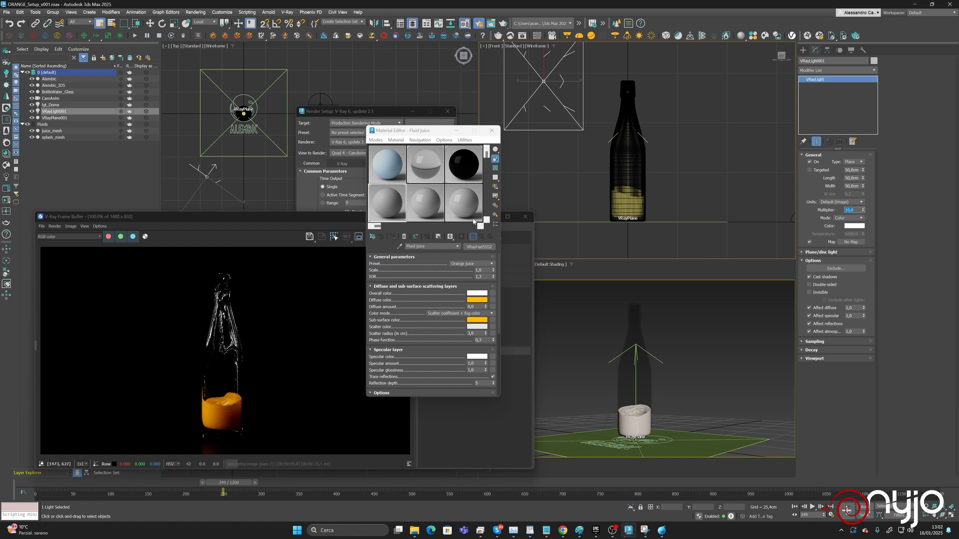
In the Ground material, lighten the reflection color to grey value 164 and set the reflection glossiness to 0,7.
left_click(464, 164)
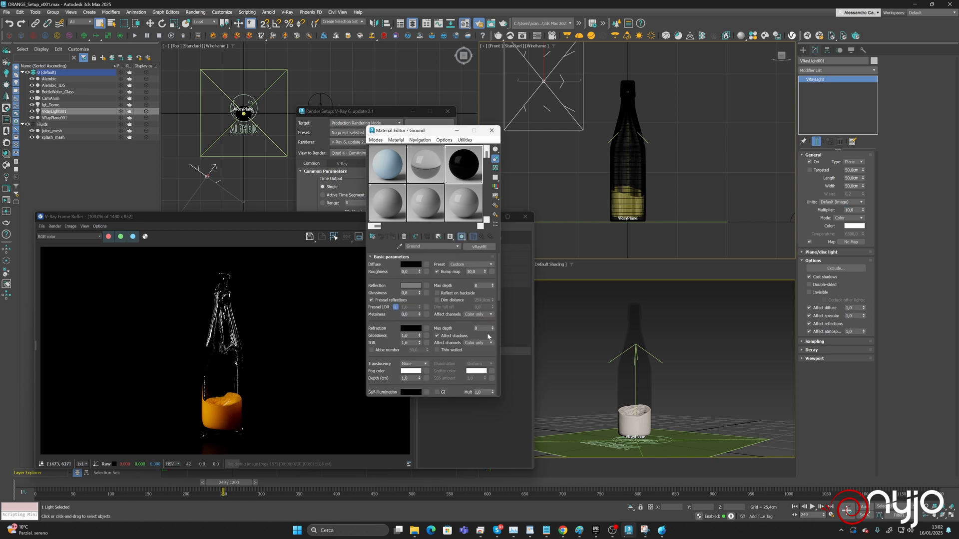
left_click(414, 287)
left_click_drag(337, 246, 344, 248)
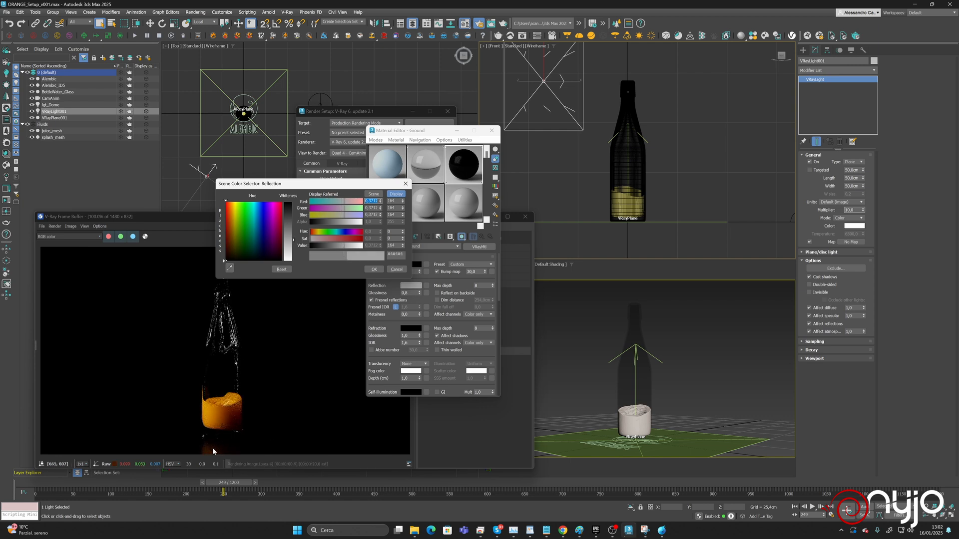
left_click(374, 269)
left_click(411, 291)
type("0,")
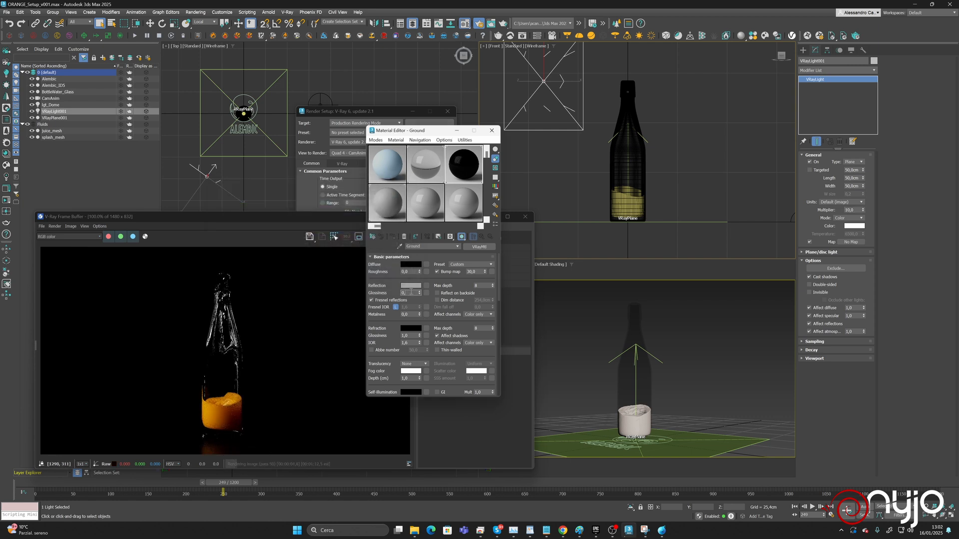
type("7")
key("Return")
Set the Glass material's reflection glossiness to 0,95.
left_click(425, 165)
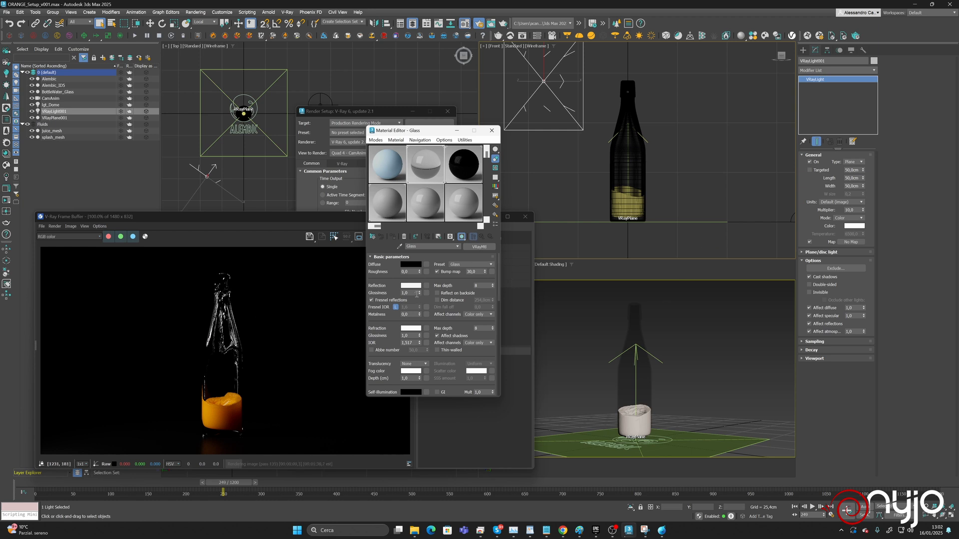
left_click(412, 293)
type("0,95")
key("Return")
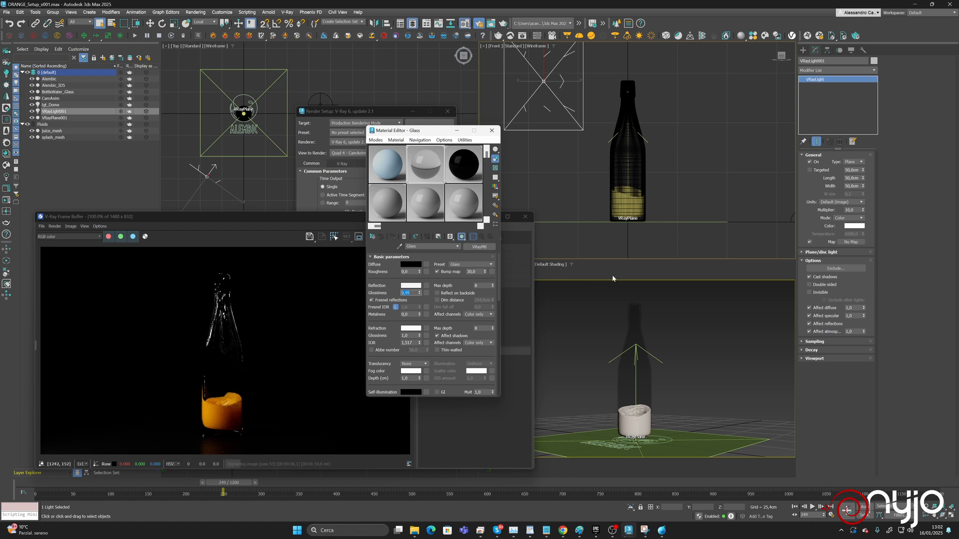
Darken the Glass material's refraction color slightly to a light grey of value 235.
left_click(410, 328)
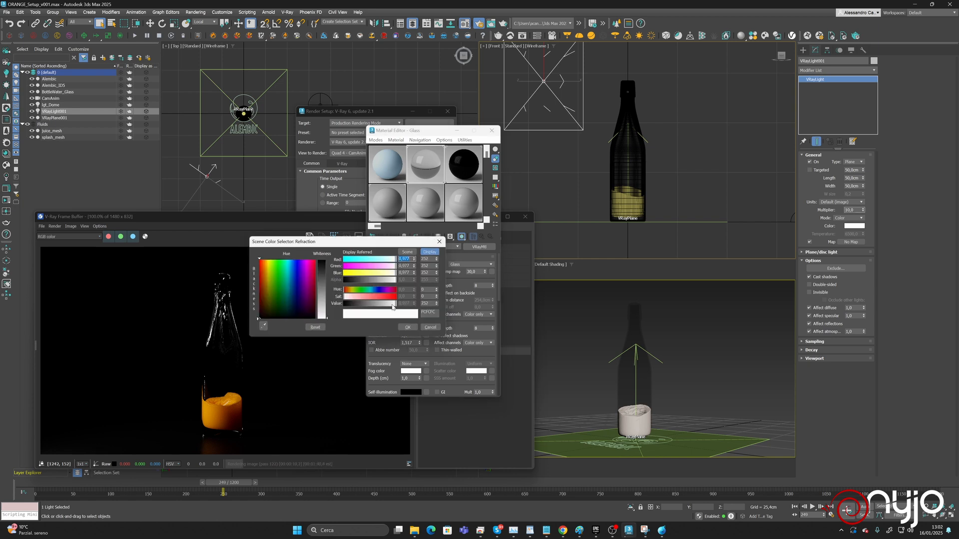
left_click_drag(392, 307, 389, 307)
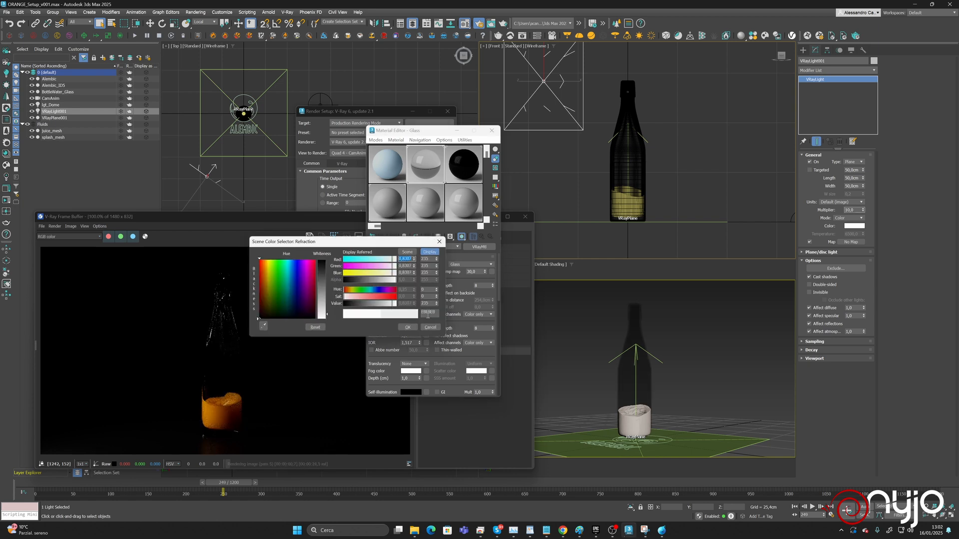
left_click(407, 327)
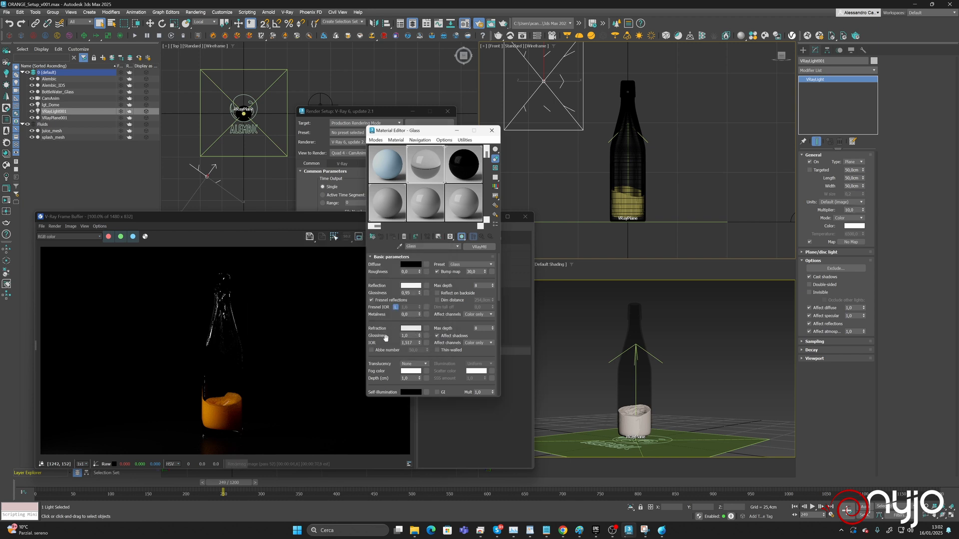
Tint the Glass material's refraction color a very pale warm yellow and open its refraction glossiness for editing.
left_click(409, 328)
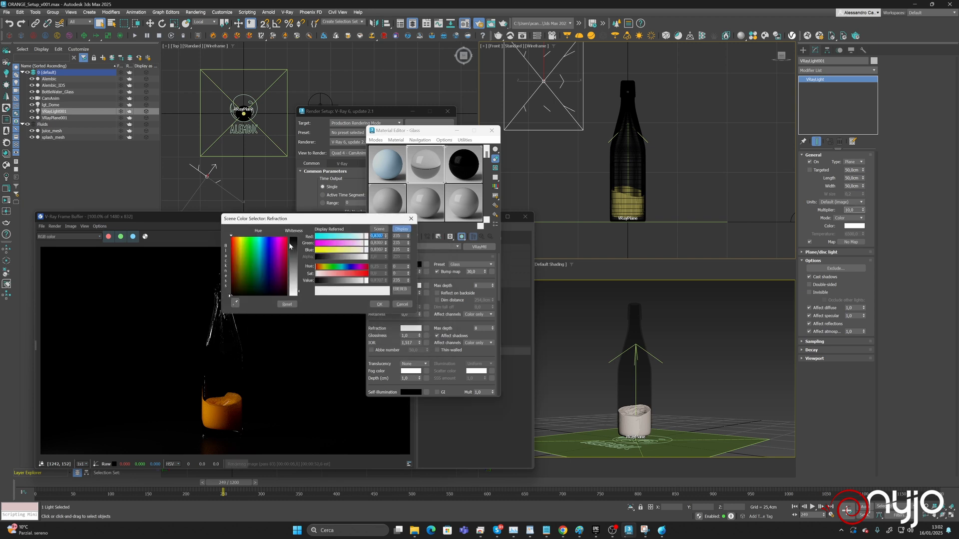
left_click(238, 239)
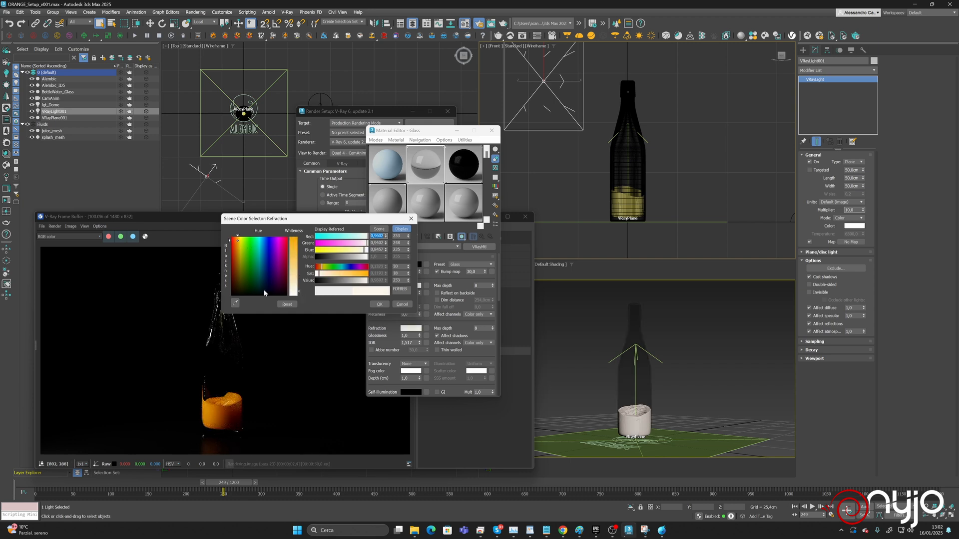
left_click(296, 288)
left_click(379, 305)
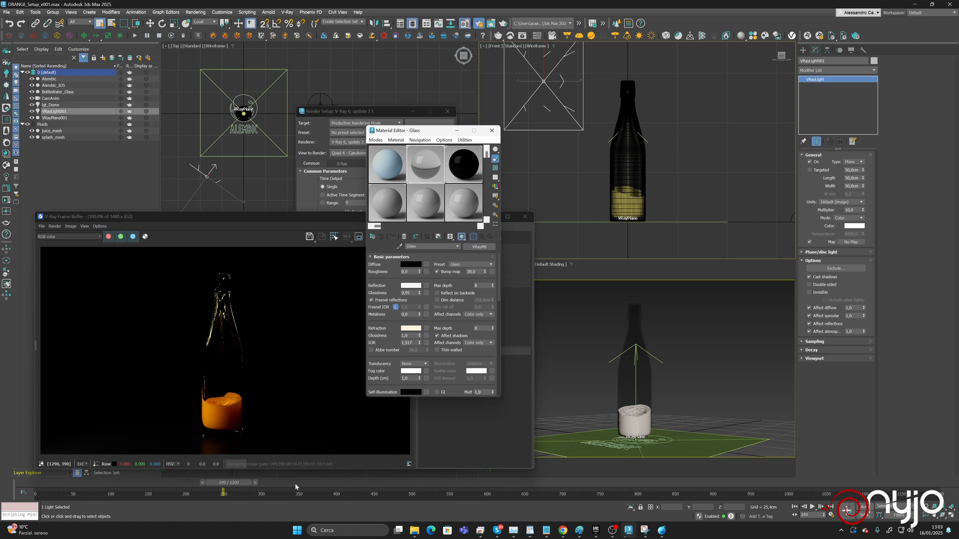
left_click(412, 335)
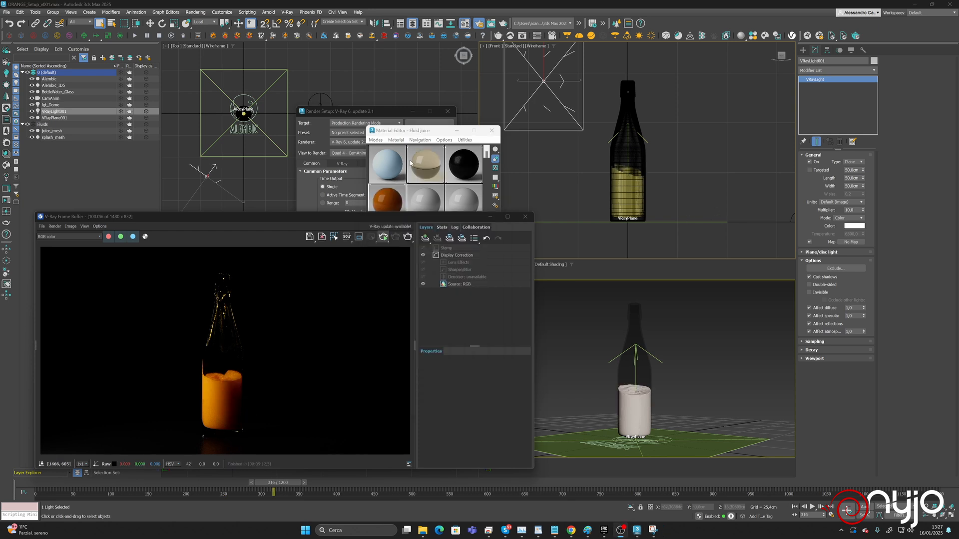
Clear the material editor off the frame buffer and draw a render region around the whole bottle.
left_click_drag(424, 133, 578, 104)
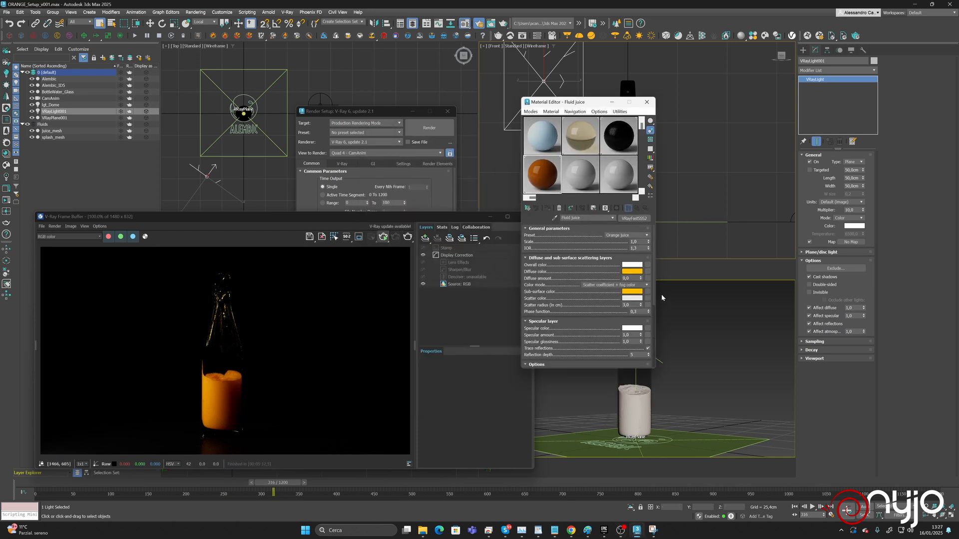
left_click(359, 238)
left_click_drag(159, 266, 260, 449)
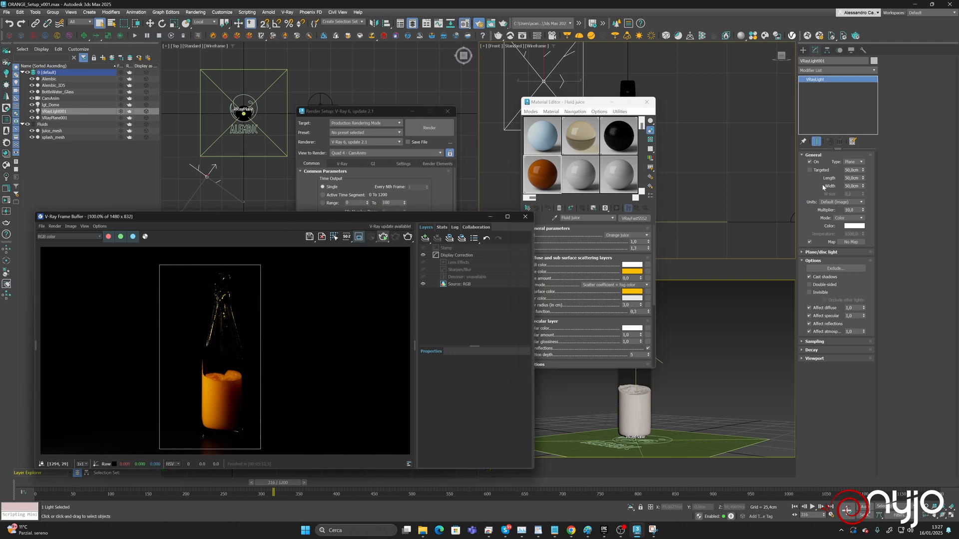
Set the plane light's multiplier to 20 and start interactive rendering of the bottle region.
double_click(856, 210)
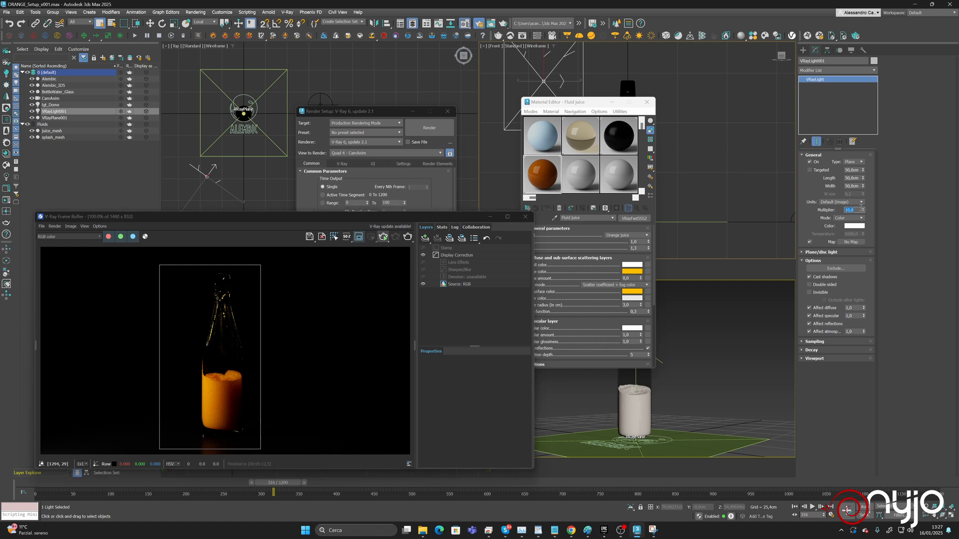
type("2")
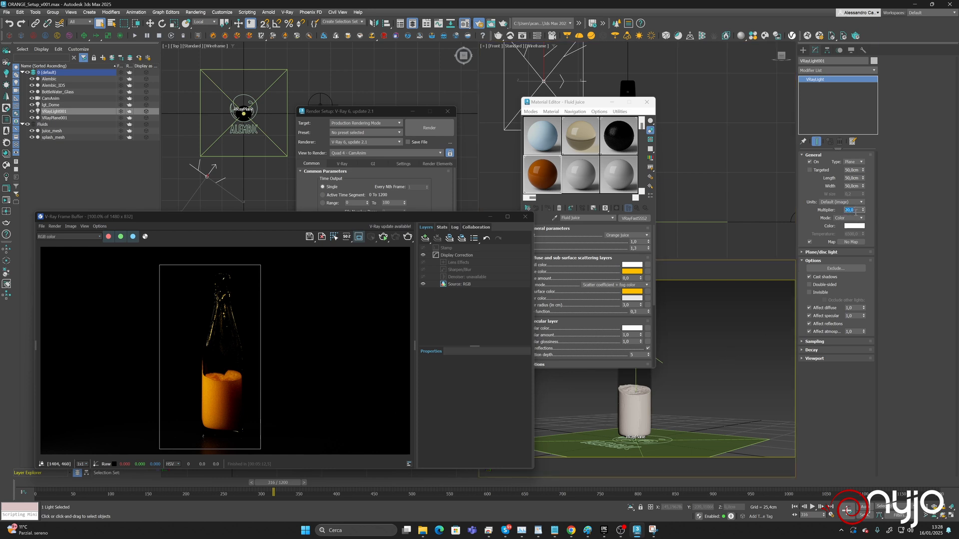
key("Return")
left_click(386, 238)
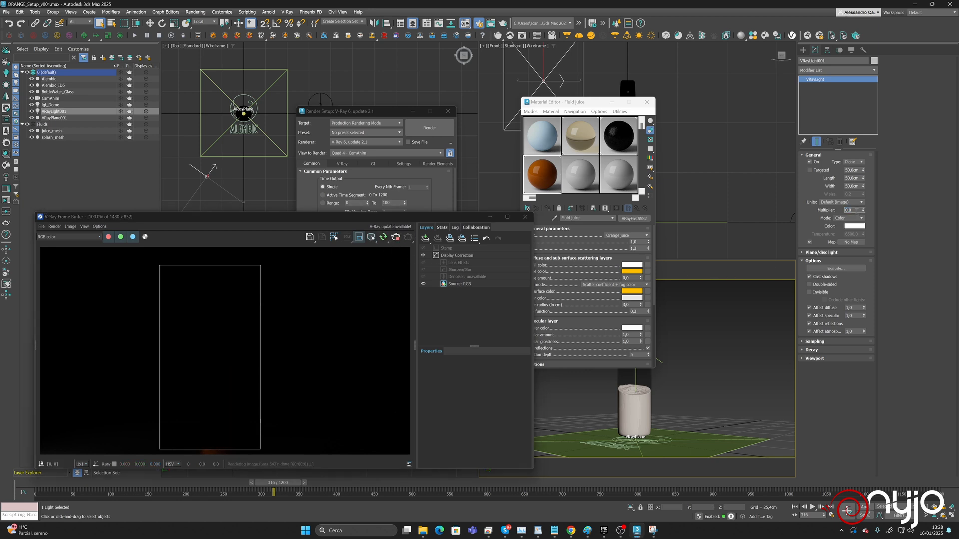
key("Return")
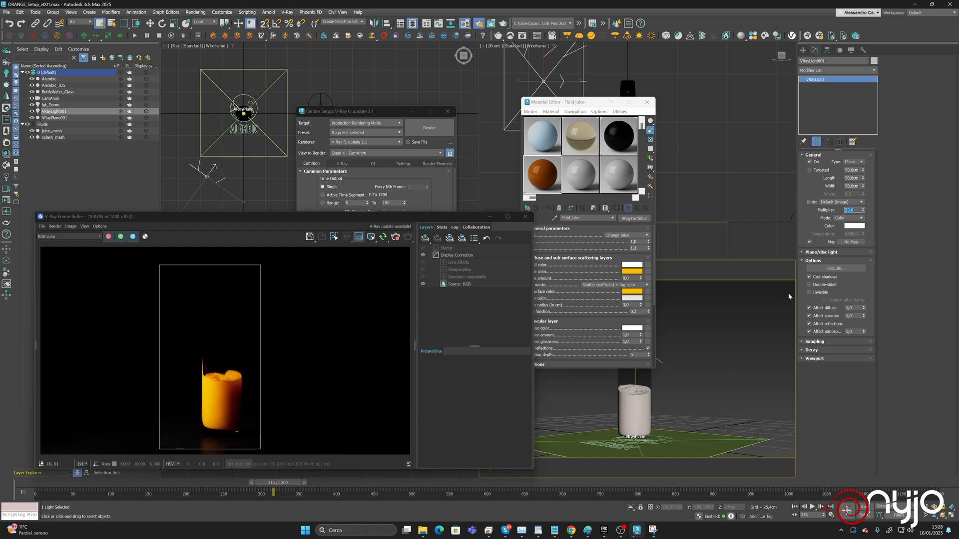
Show the Glass material's parameters to check its reflection and refraction settings.
right_click(734, 377)
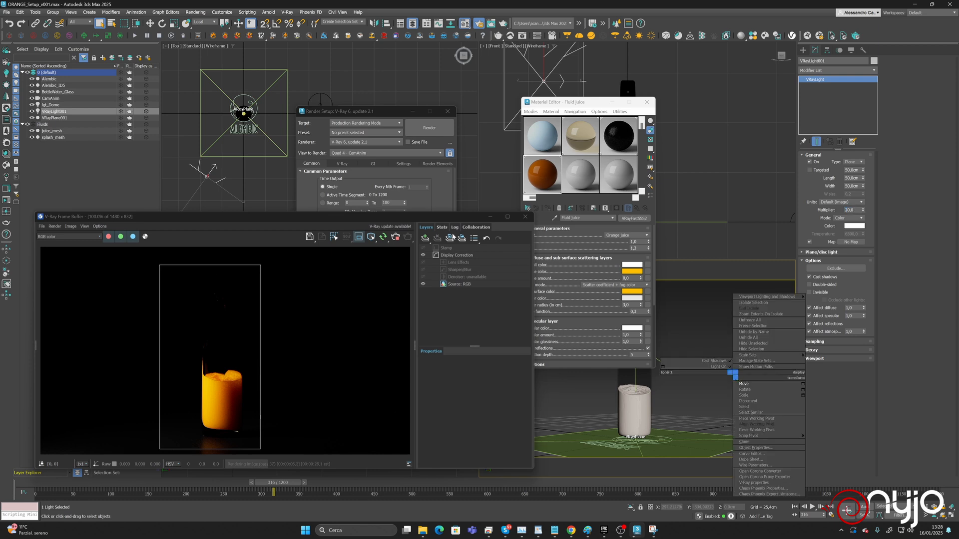
left_click(373, 218)
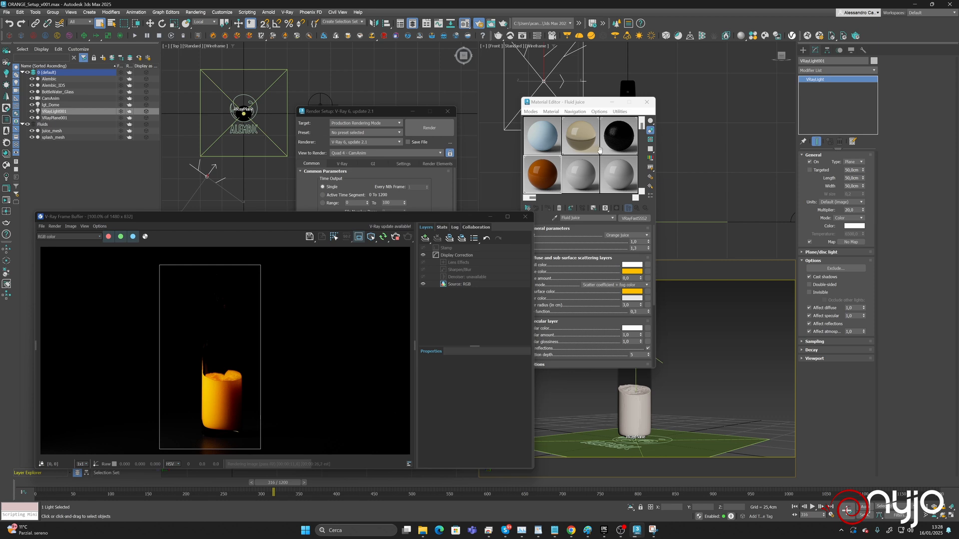
left_click(580, 145)
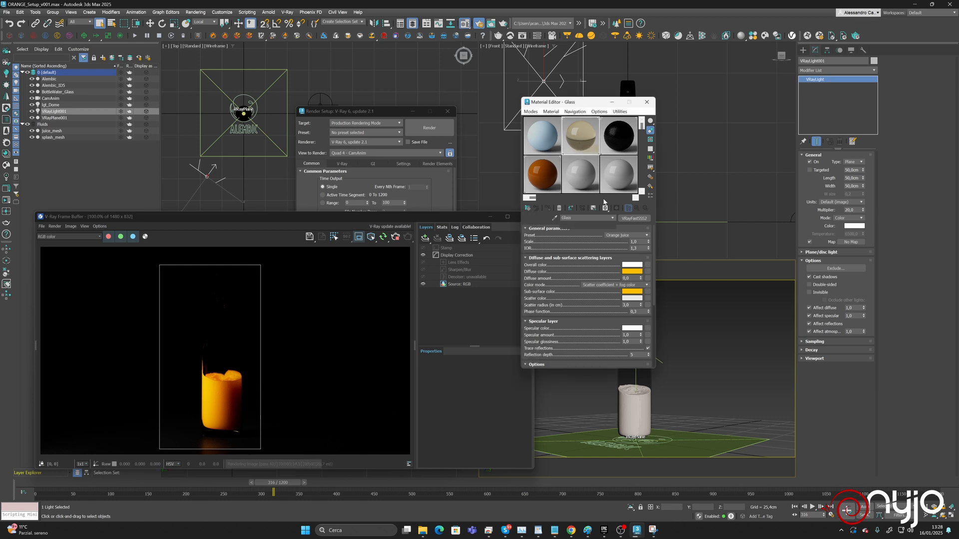
left_click_drag(573, 263, 575, 245)
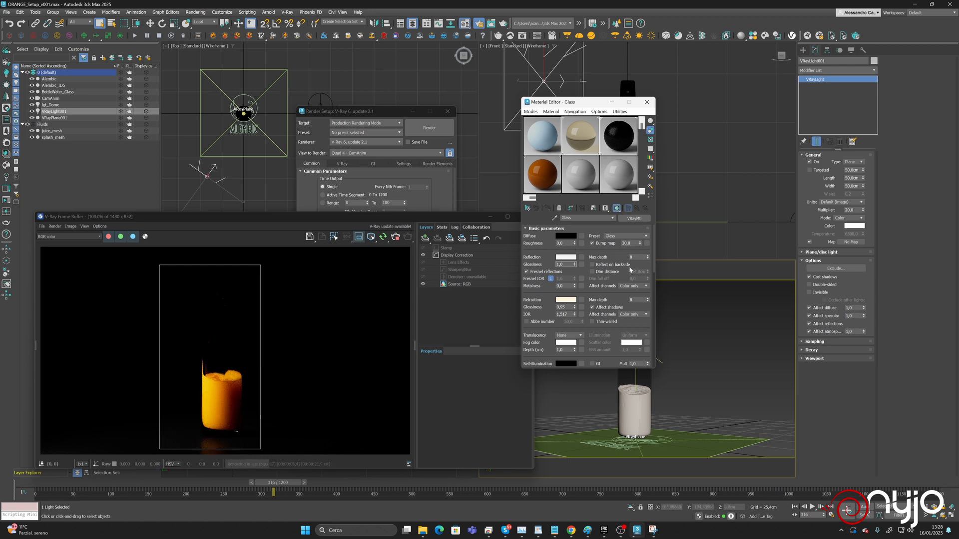
Try a multiplier of 200 on the plane light, then return it to 20.
double_click(857, 209)
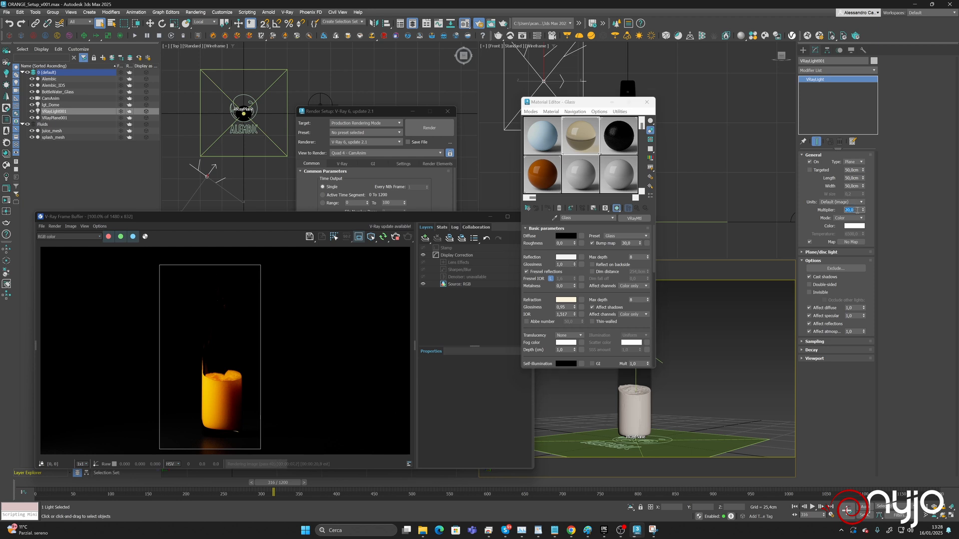
type("200")
key("Return")
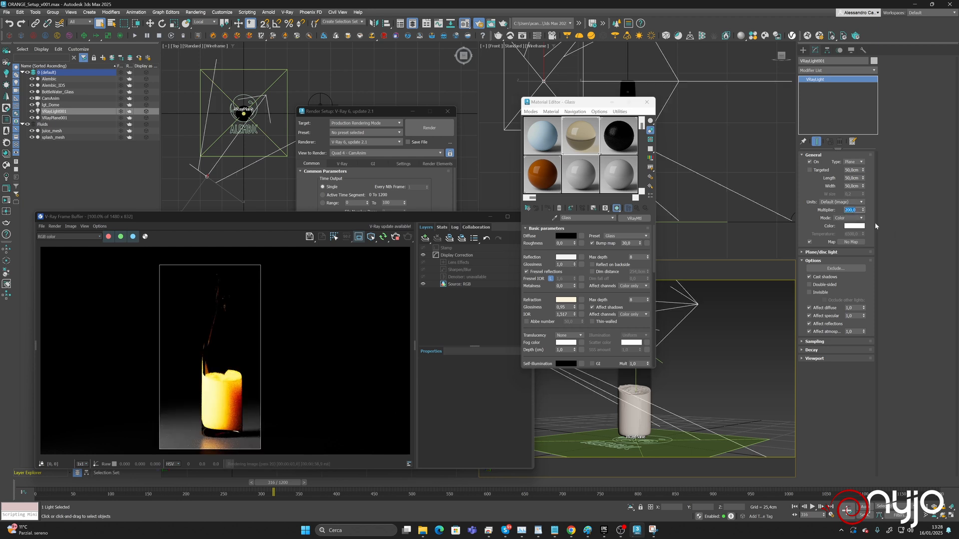
type("20")
key("Return")
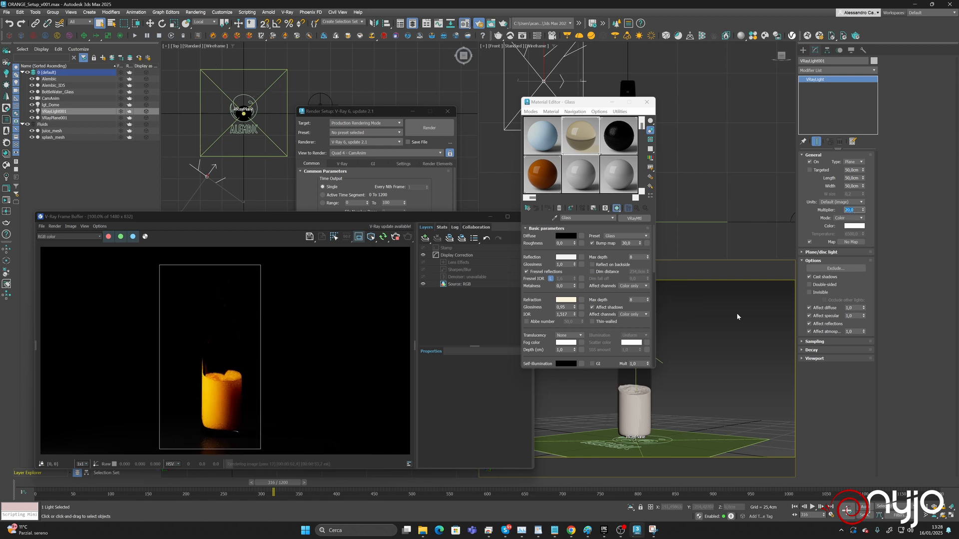
Exclude VRayPlane001 from both the illumination and shadow casting of the plane light.
left_click(835, 268)
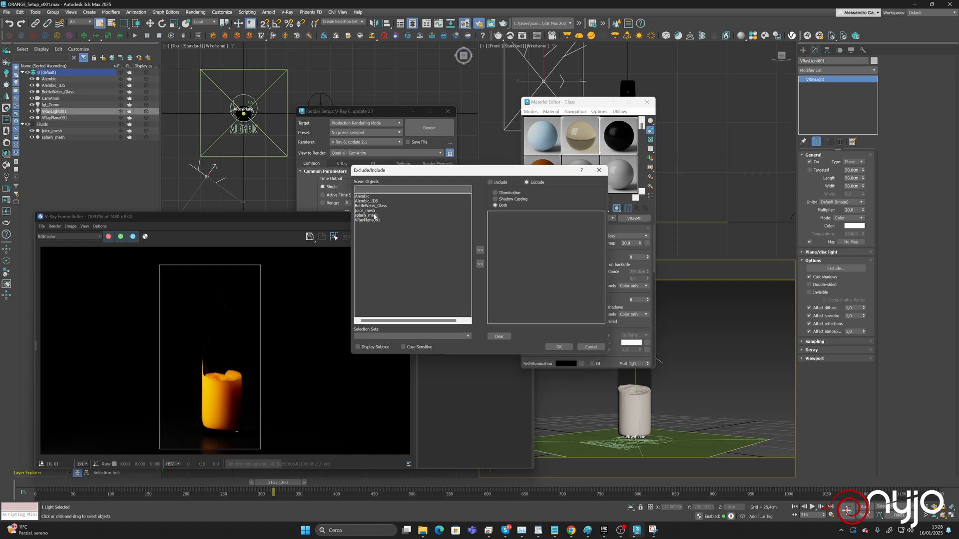
left_click(368, 219)
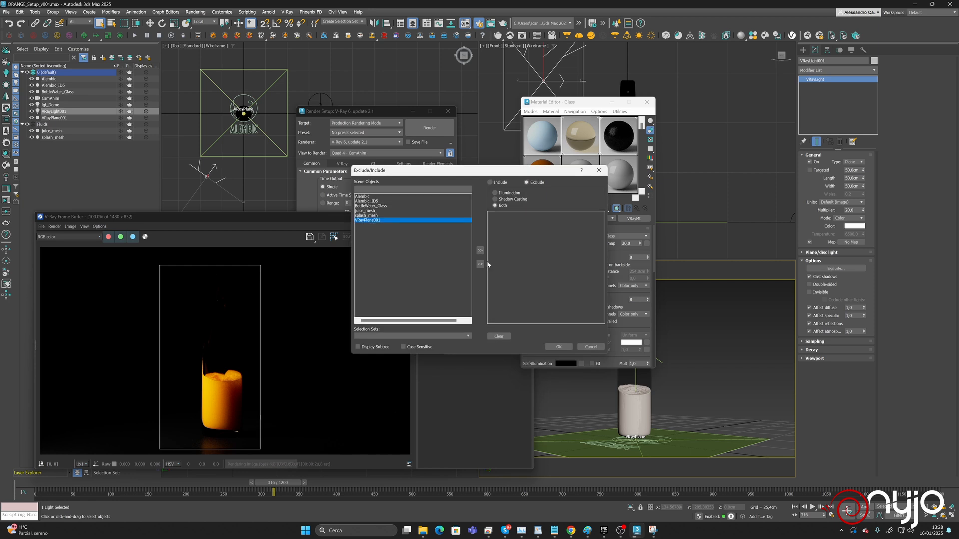
left_click(478, 251)
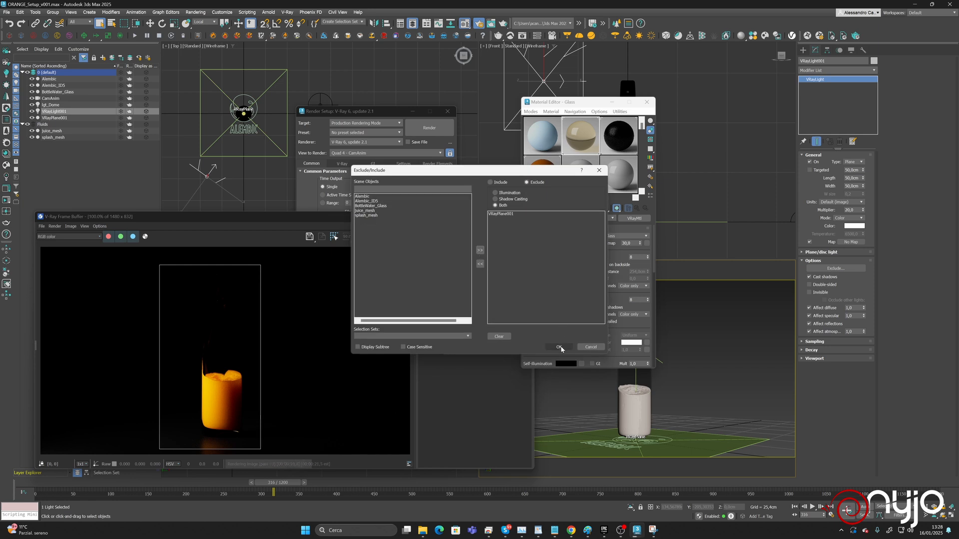
left_click(559, 347)
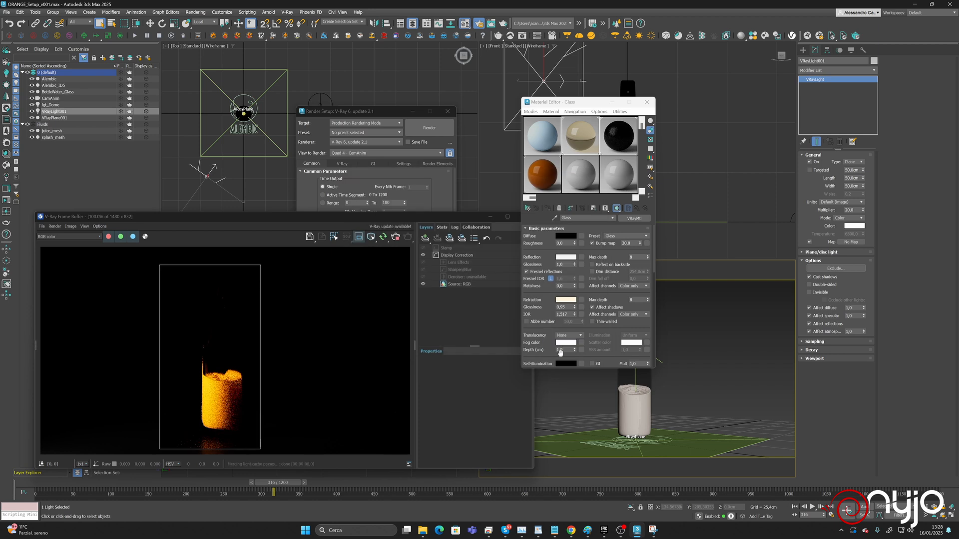
Select the VRayPlane001 floor object and rename it Ground.
left_click(831, 61)
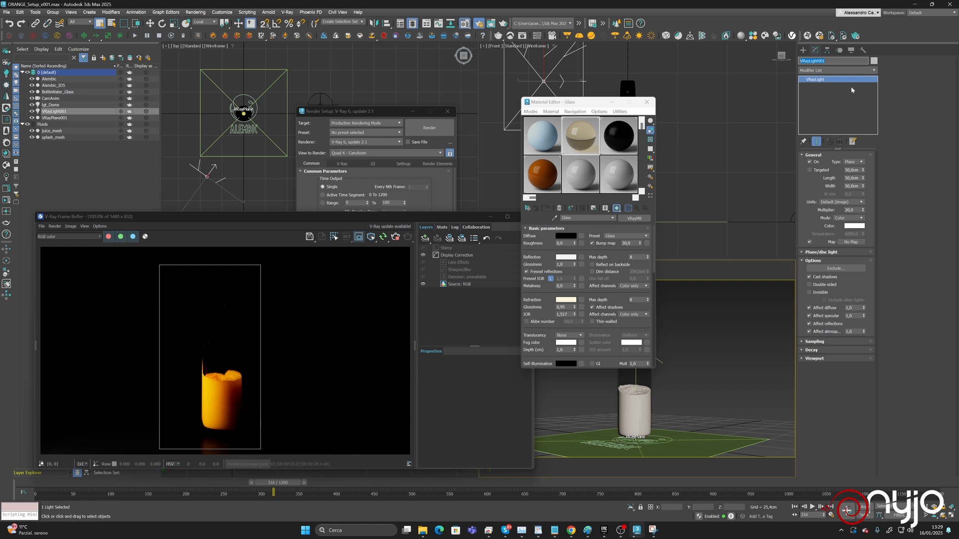
left_click(64, 118)
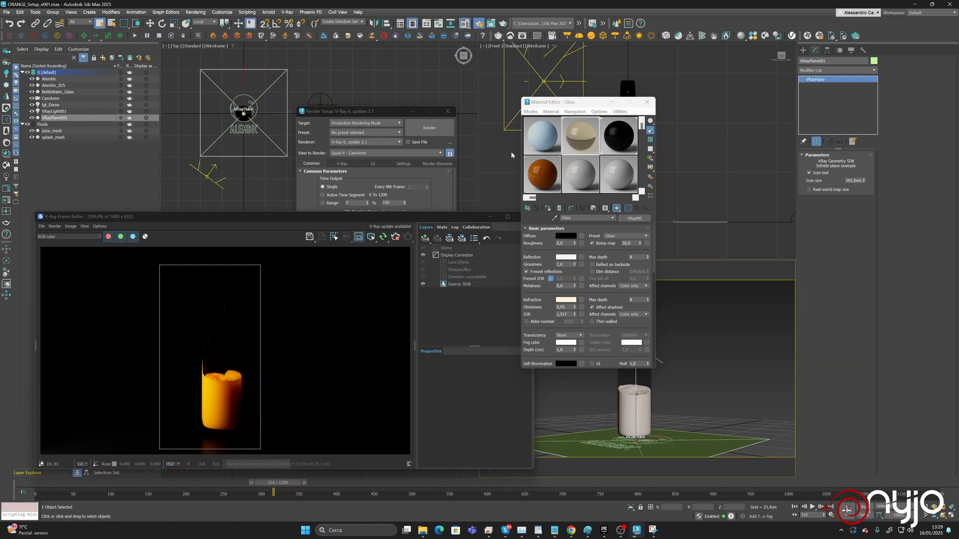
double_click(830, 60)
type("Ground")
key("Return")
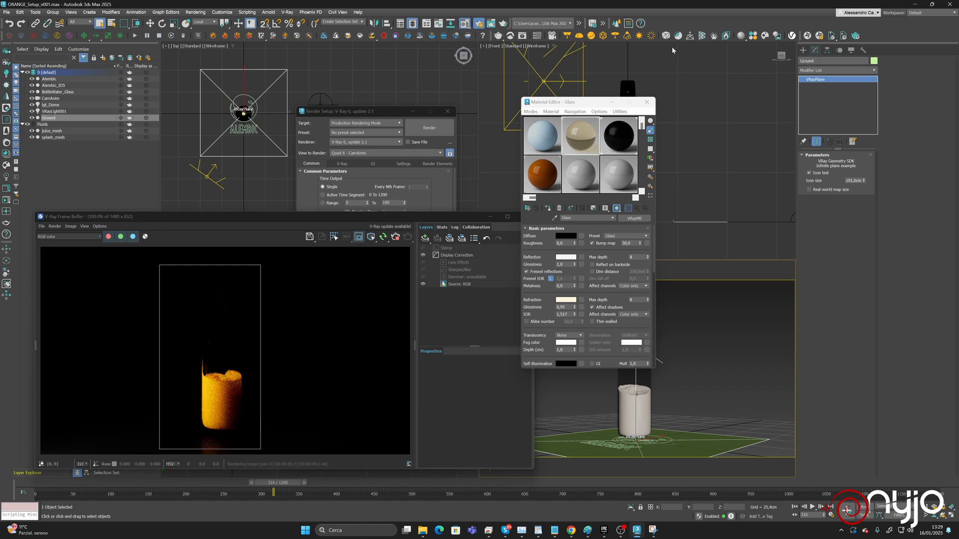
Select the VRayLight001 plane light and rename it lgt_Main.
left_click(55, 110)
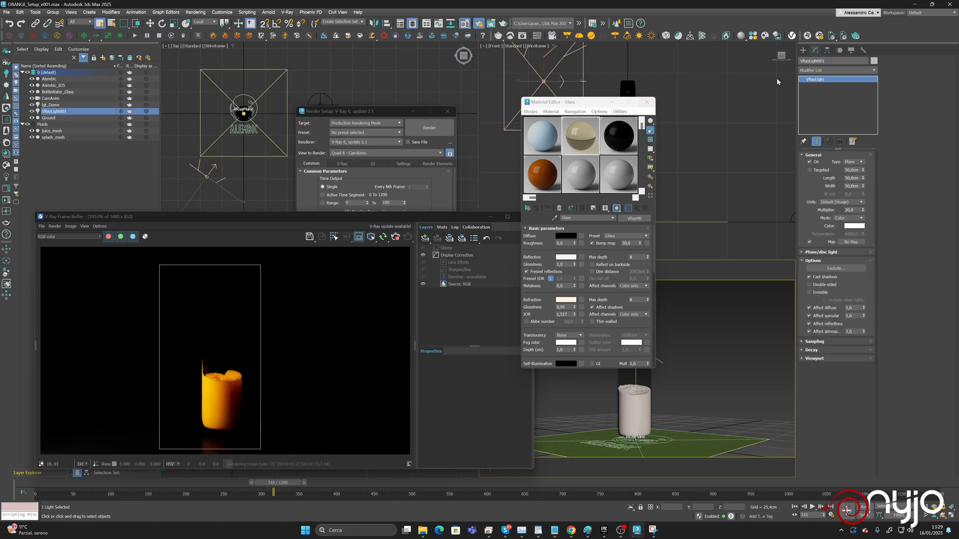
type("lgt_Main")
key("Return")
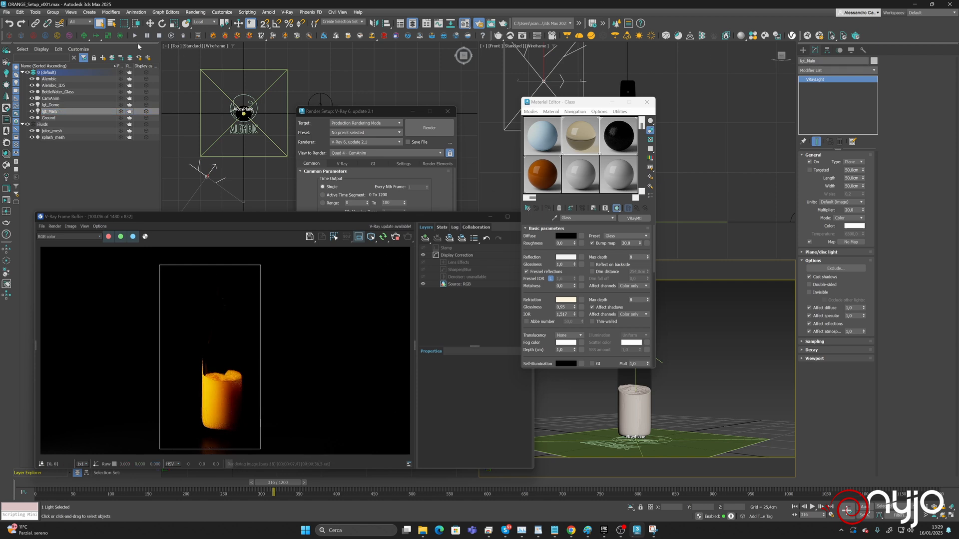
Duplicate lgt_Main as an independent copy on the opposite side of the bottle in the Top view.
left_click(149, 24)
mouse_move(206, 195)
left_mouse_down("shift")
mouse_move(266, 140)
mouse_move(298, 93)
left_mouse_up("shift")
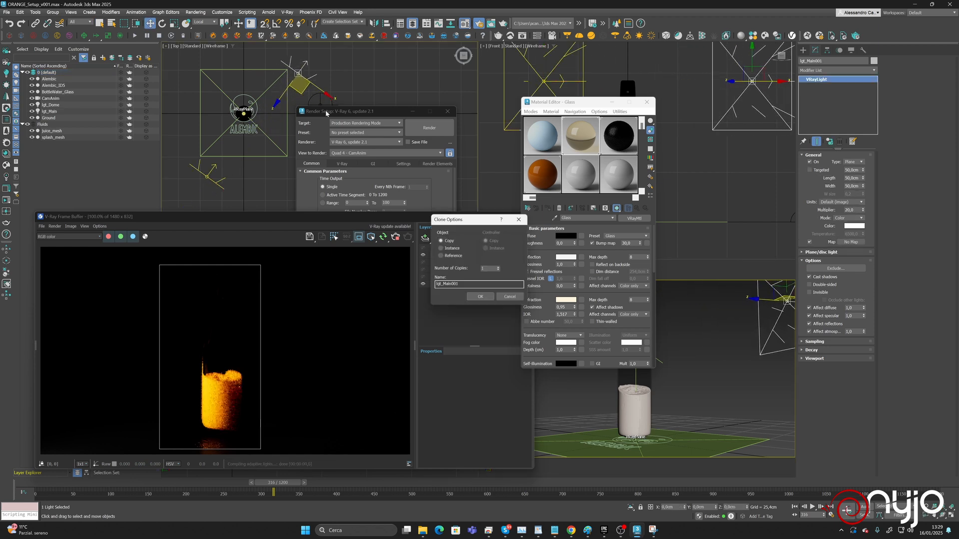
left_click(479, 297)
Rotate the copied light to face the bottle and move it farther back in the Top view.
left_click(162, 23)
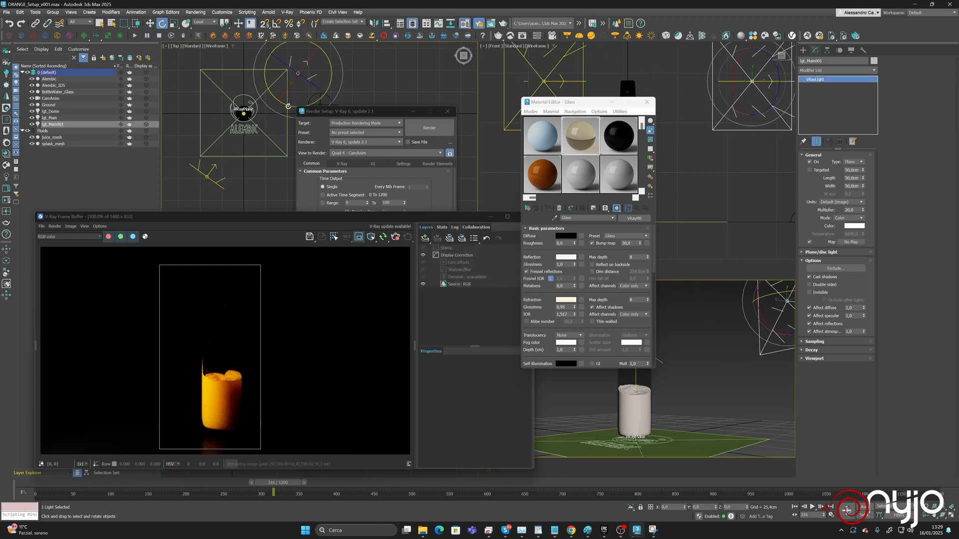
left_click_drag(288, 107, 393, 82)
left_click(150, 23)
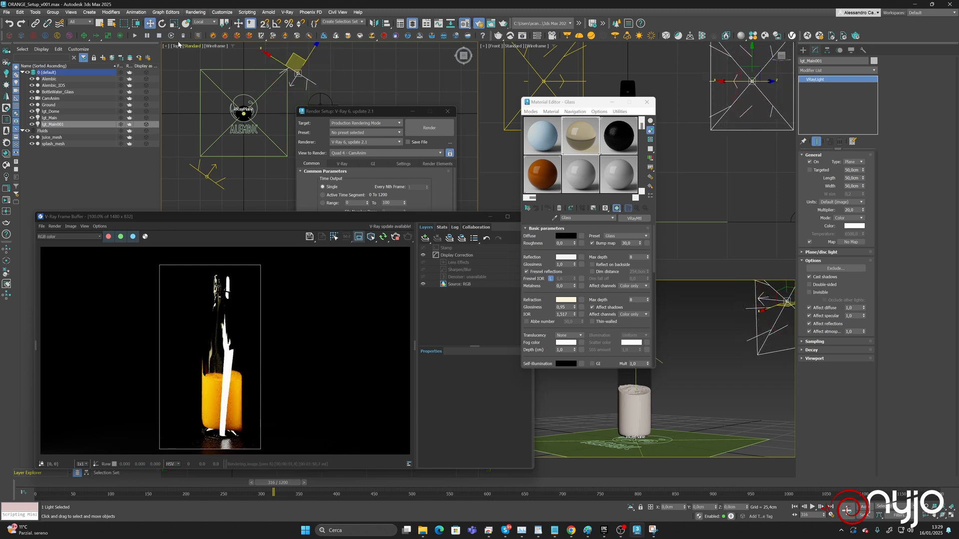
middle_click_drag(222, 79, 185, 111)
left_click_drag(258, 86, 256, 49)
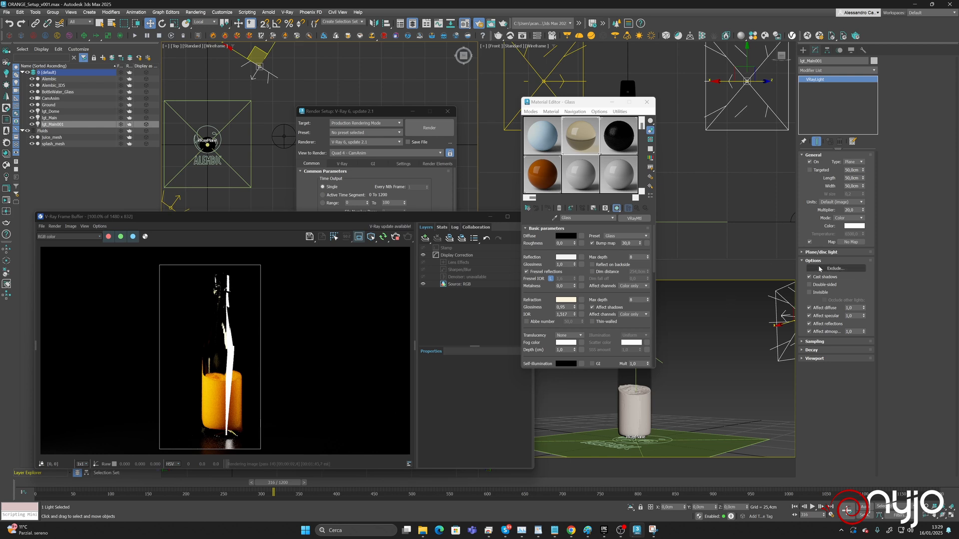
Turn off Affect reflections for the copied light and rename it lgt_Fill.
left_click(828, 324)
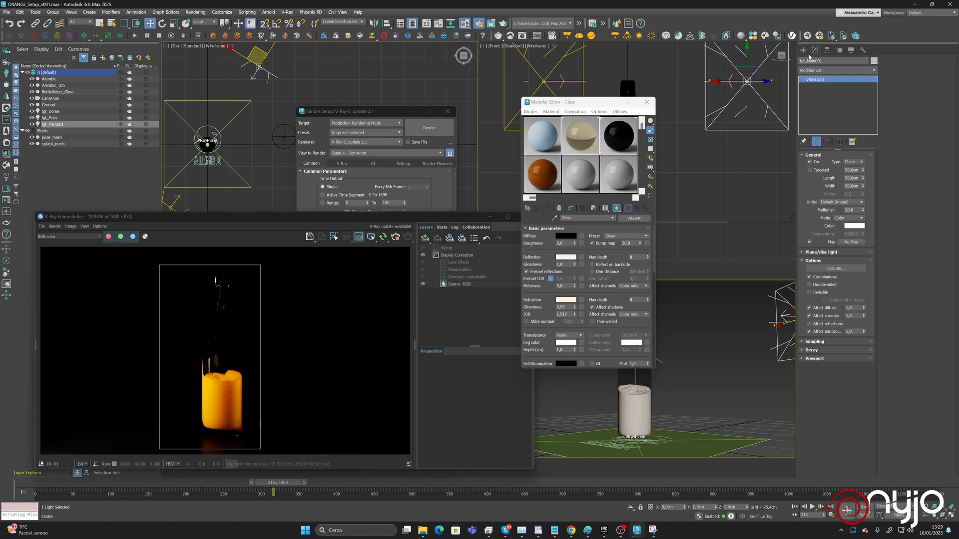
left_click(865, 61)
type("Fl")
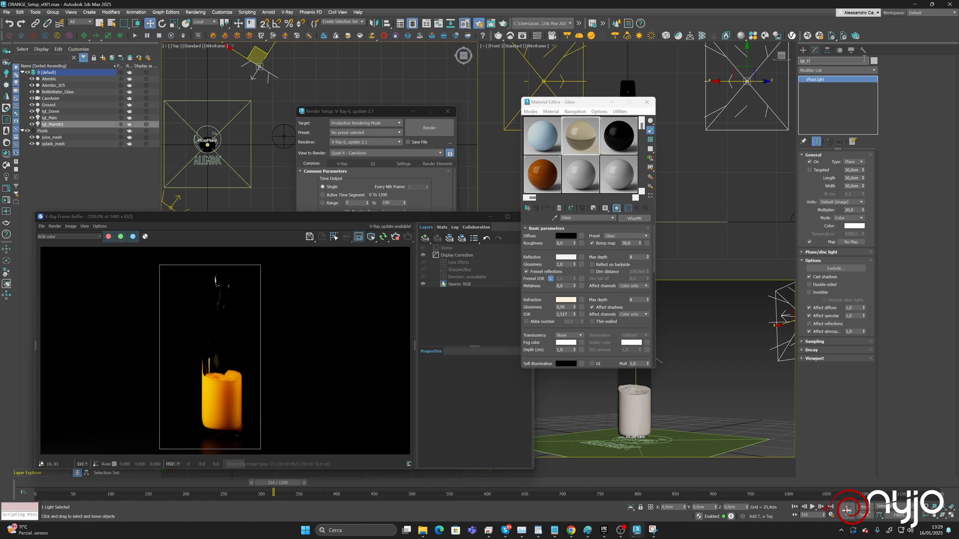
key("Return")
Set the fill light's multiplier to 5 and turn off Affect specular.
double_click(855, 210)
type("5")
key("Return")
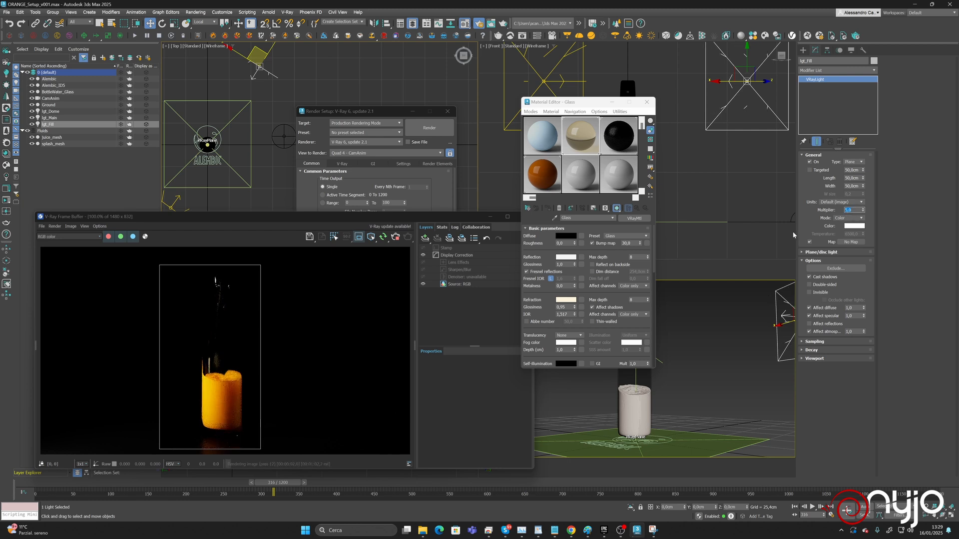
left_click(820, 318)
Set the fill light's color to a warm beige, RGB 242, 221, 169.
left_click(853, 227)
left_click_drag(492, 96, 458, 89)
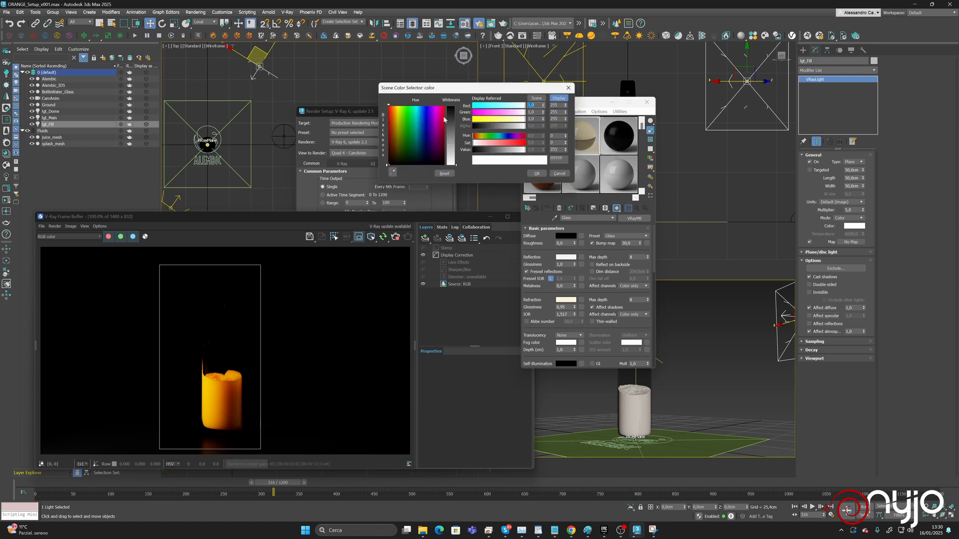
left_click(395, 115)
left_click(451, 148)
left_click_drag(451, 148, 451, 146)
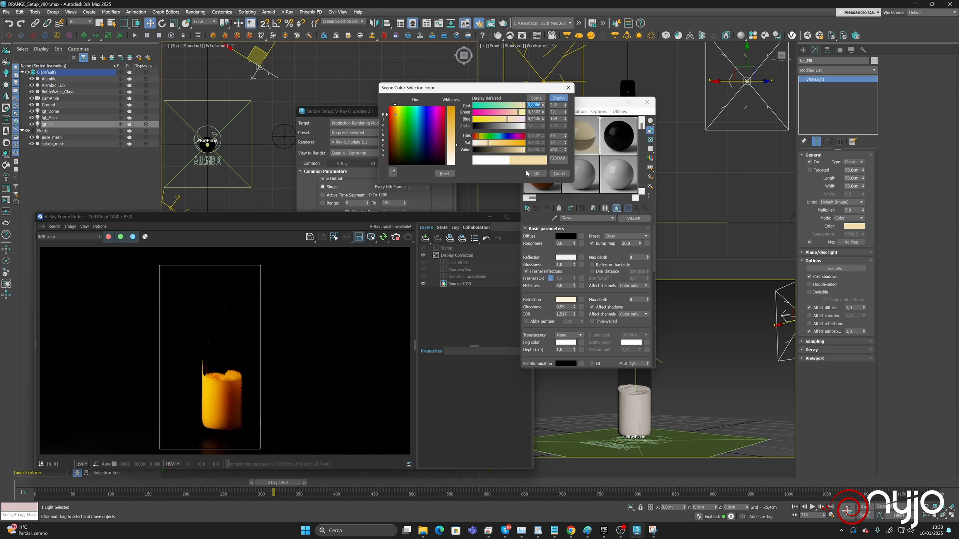
left_click(536, 173)
middle_click_drag(205, 125, 230, 95)
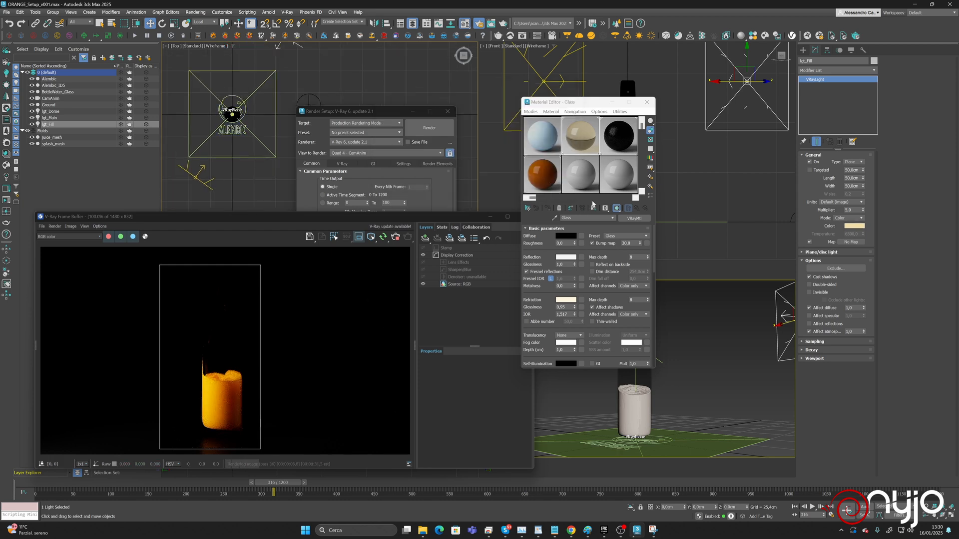
Shift the Fluid juice material's sub-surface color to a yellower tone, RGB 255, 205, 0.
left_click(577, 134)
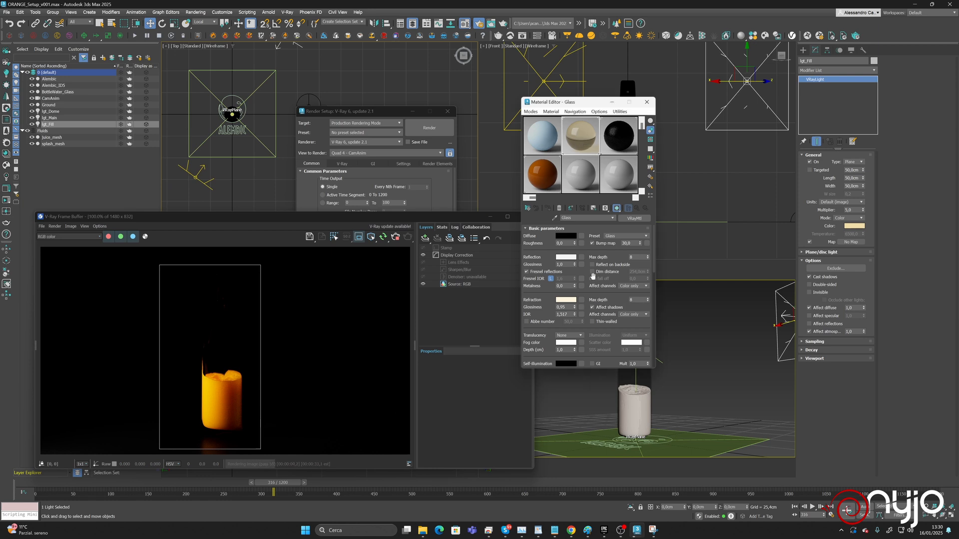
left_click(546, 175)
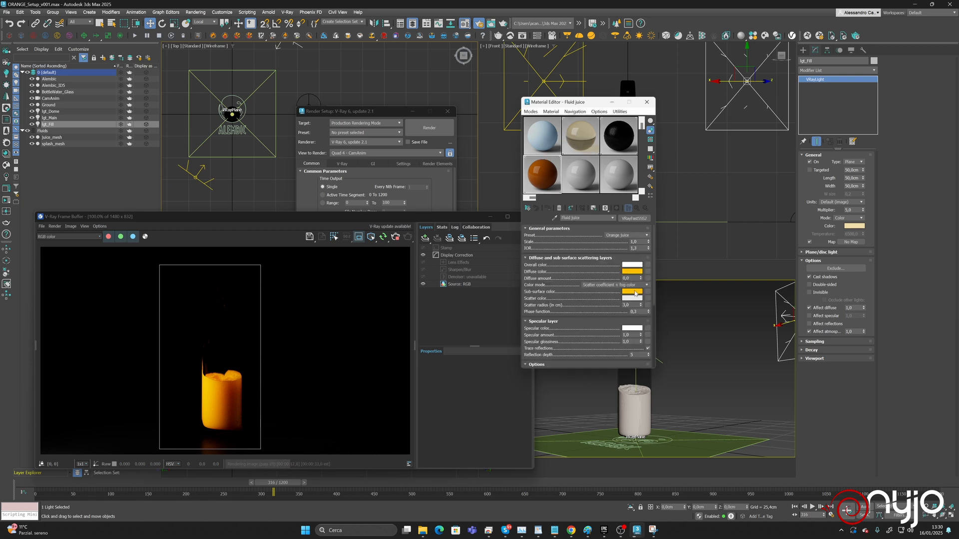
left_click(635, 293)
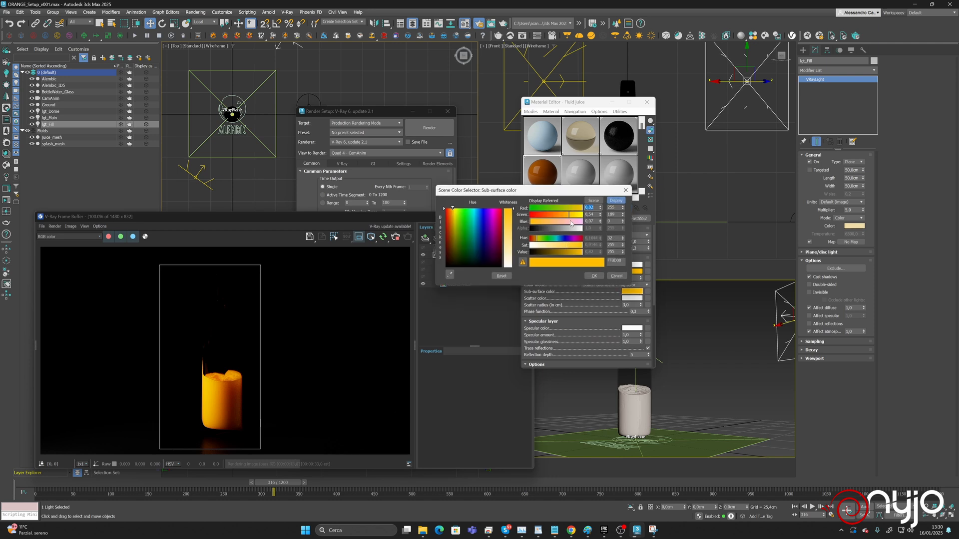
left_click_drag(570, 215, 573, 216)
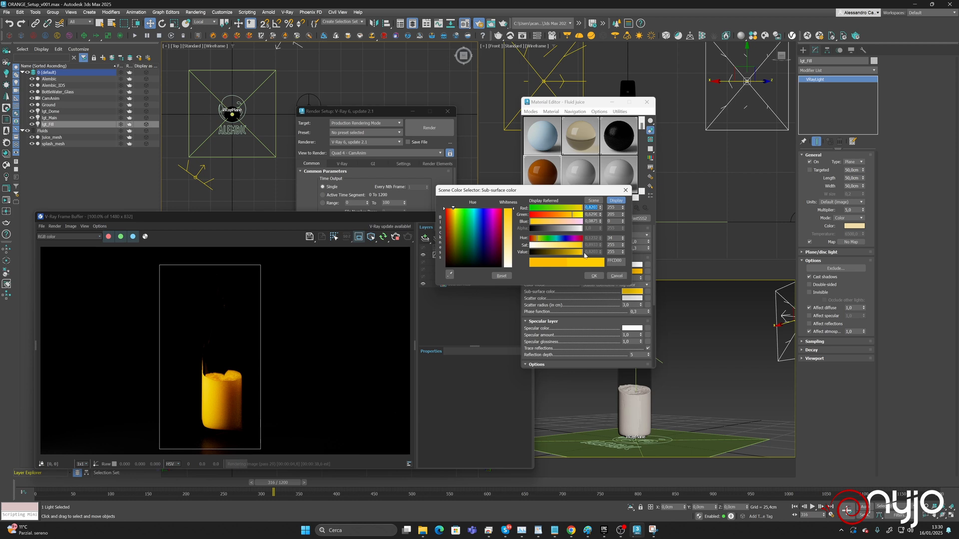
left_click(594, 276)
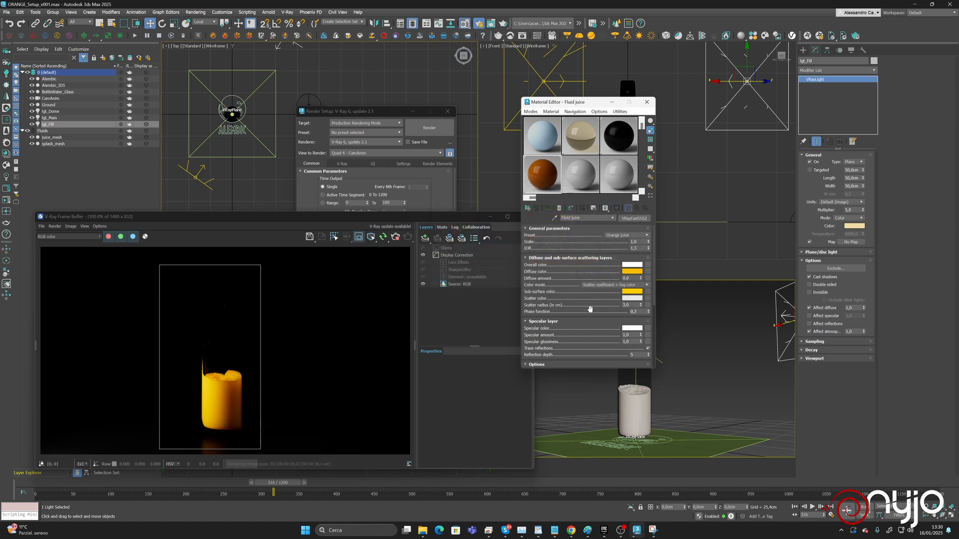
Set the Fluid juice material's single scatter to Raytraced (refractive), and toggle Scatter GI on and off to compare.
scroll(591, 258, "down", 2)
scroll(592, 258, "down", 1)
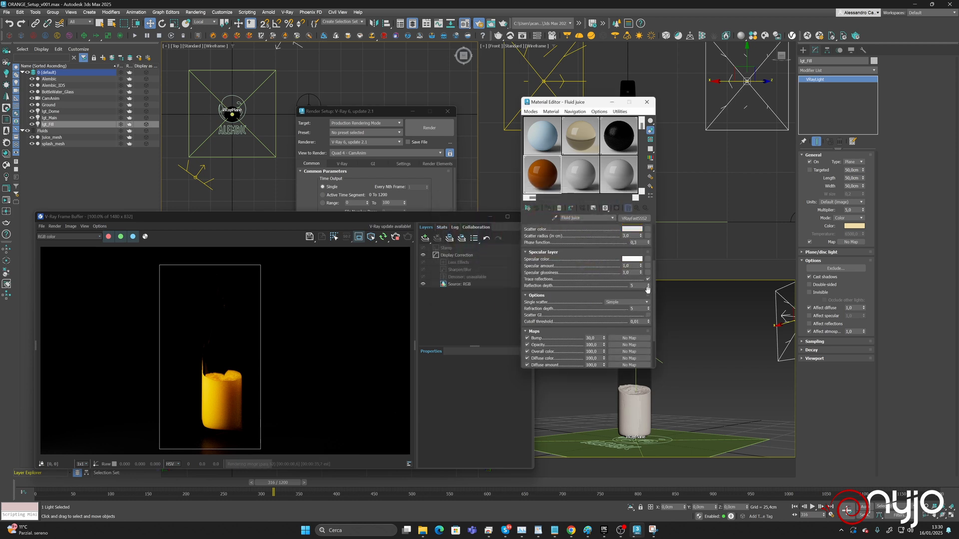
left_click(643, 302)
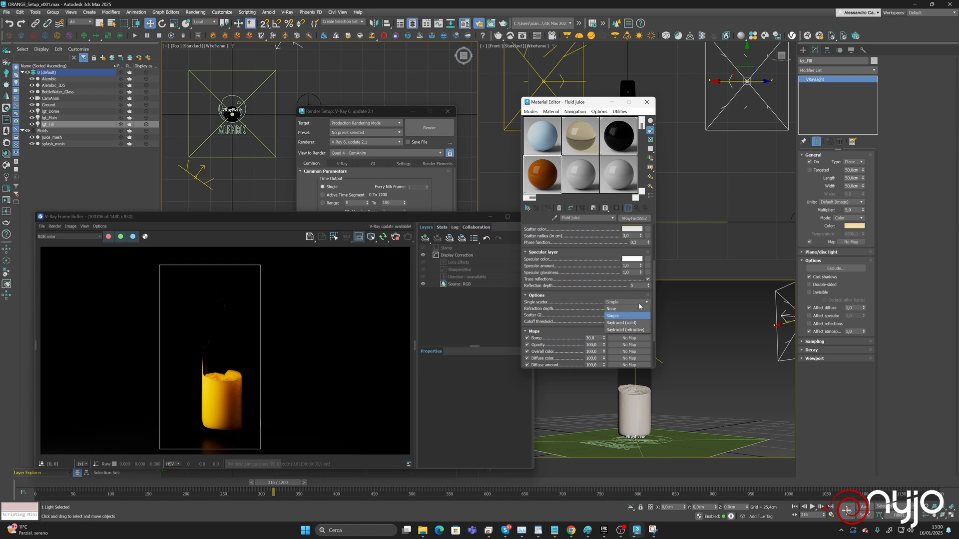
left_click(634, 329)
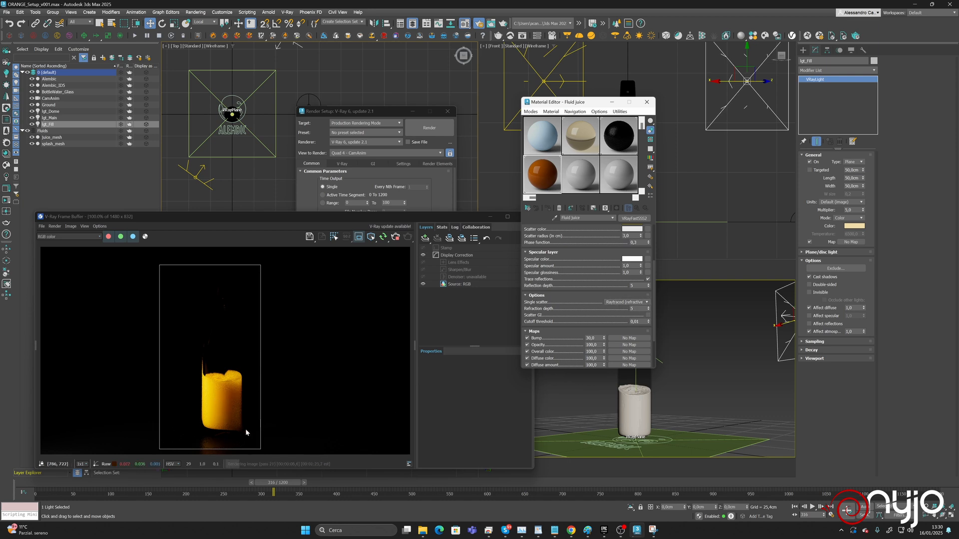
left_click(647, 315)
left_click(648, 316)
scroll(574, 258, "up", 2)
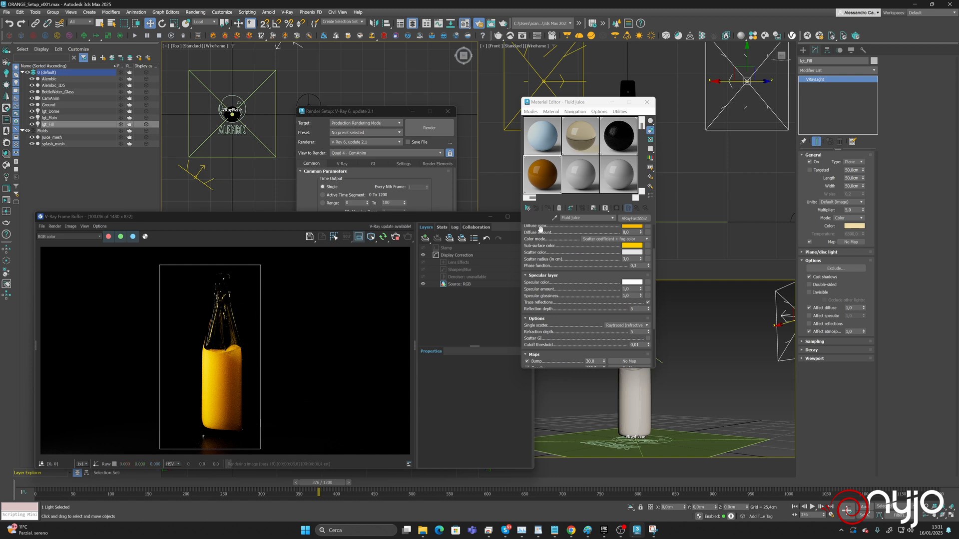
Set the Glass material's fog color to a muted beige.
left_click(592, 146)
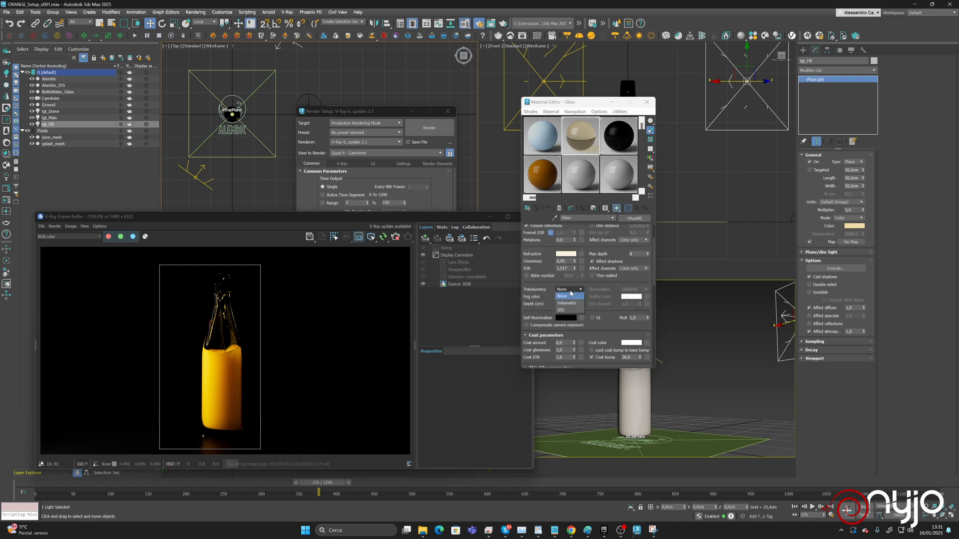
left_click(567, 297)
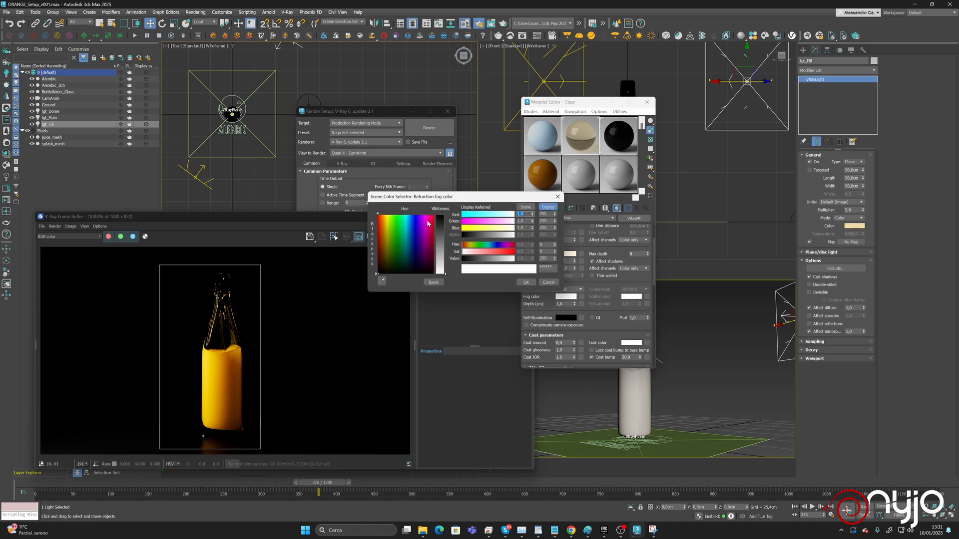
left_click(385, 247)
left_click(445, 251)
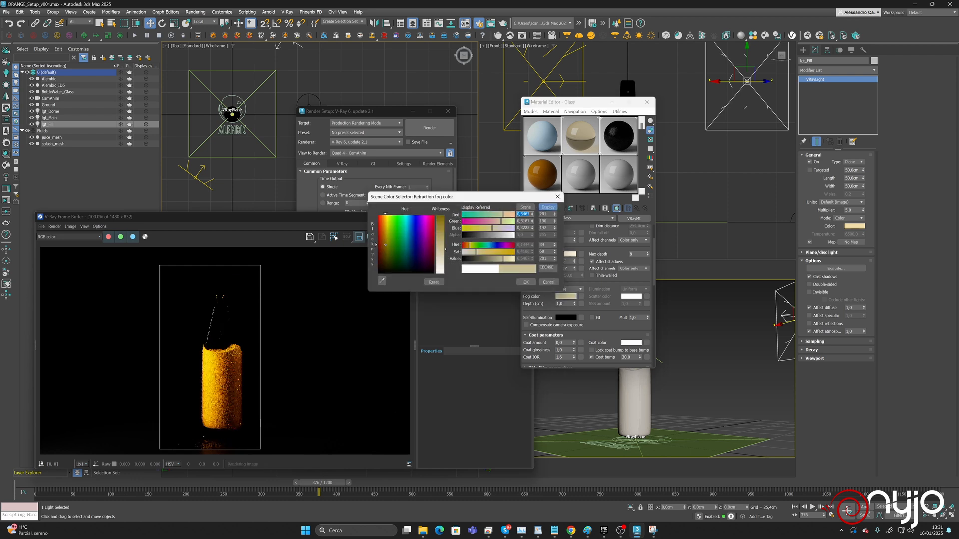
left_click(525, 282)
Try a lower fog depth on the Glass material, then return it to 1 cm.
left_click_drag(574, 304, 576, 329)
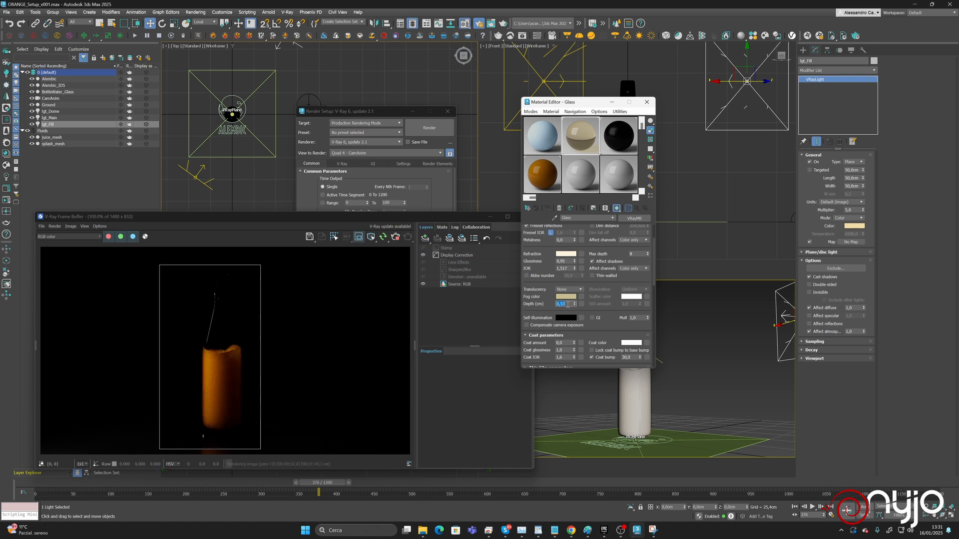
type("1")
key("Return")
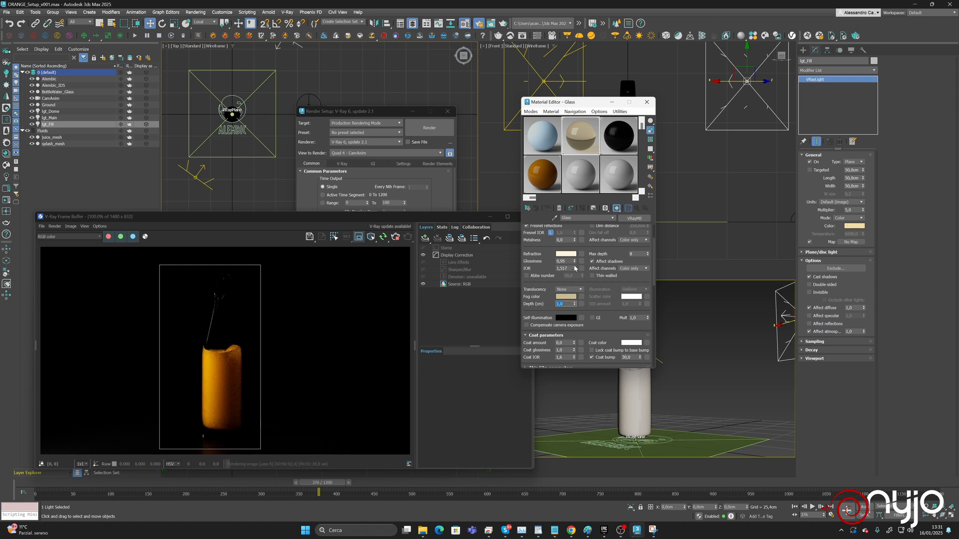
Try a strongly saturated orange-yellow refraction color on the Glass material, then discard it.
left_click(566, 254)
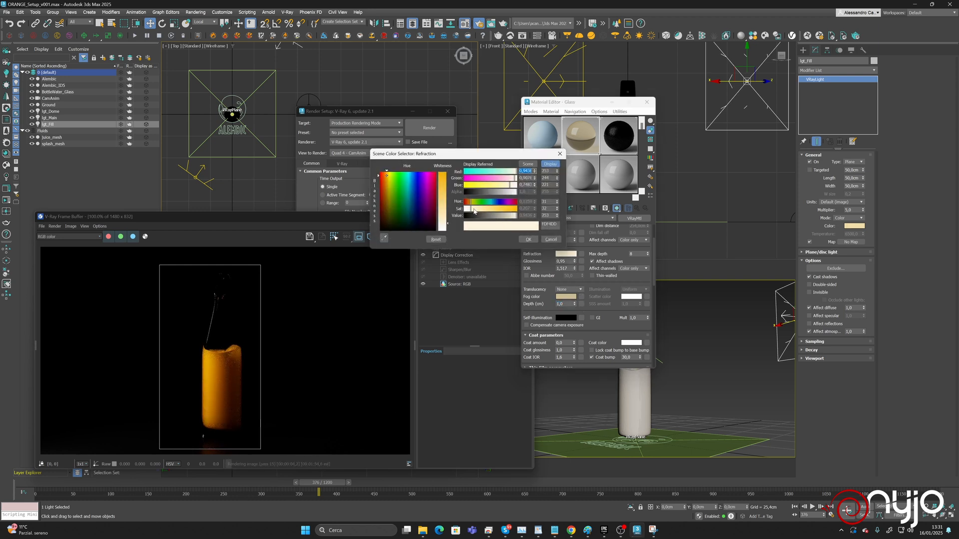
left_click_drag(474, 211, 515, 214)
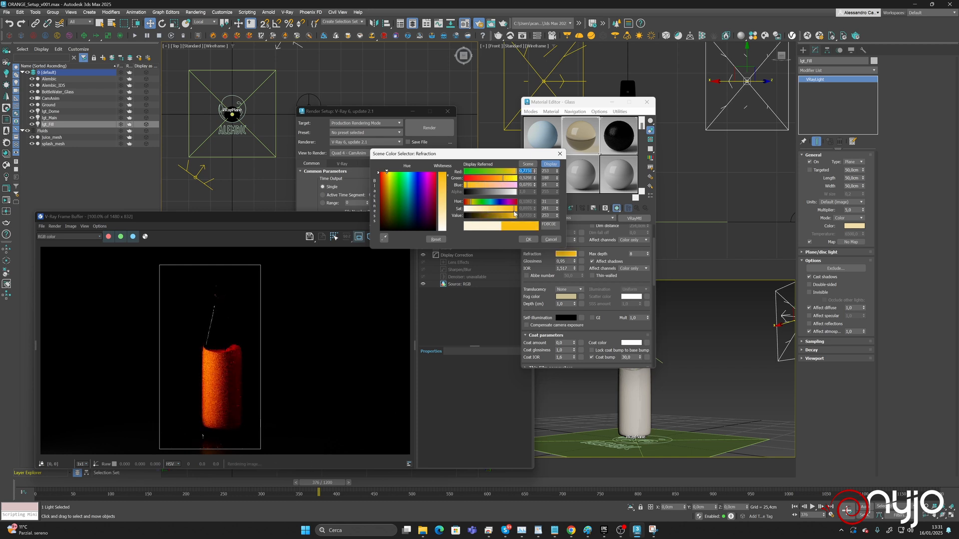
left_click(551, 240)
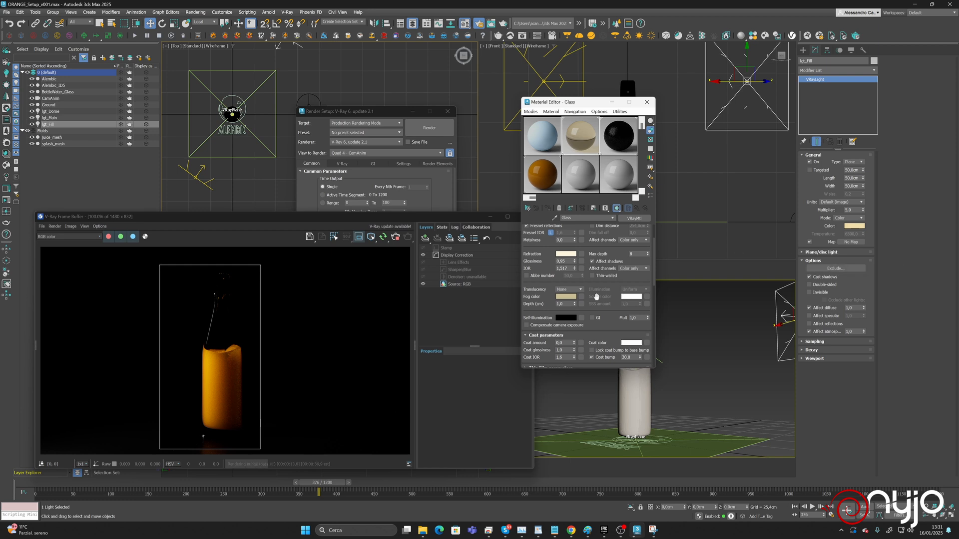
Remove the tint from the Glass material's refraction color, making it a neutral near-white, RGB 253, 253, 253.
left_click(569, 255)
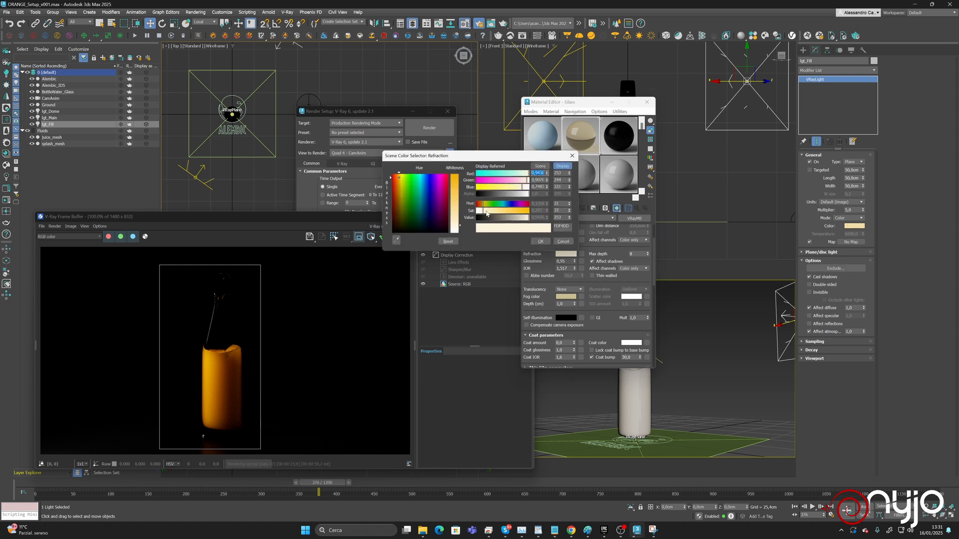
left_click_drag(479, 210, 475, 211)
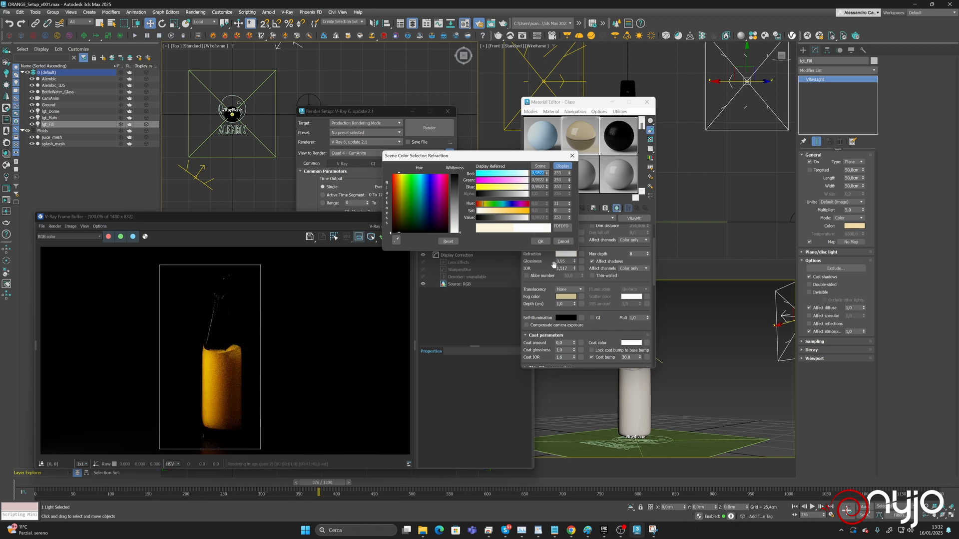
left_click(540, 241)
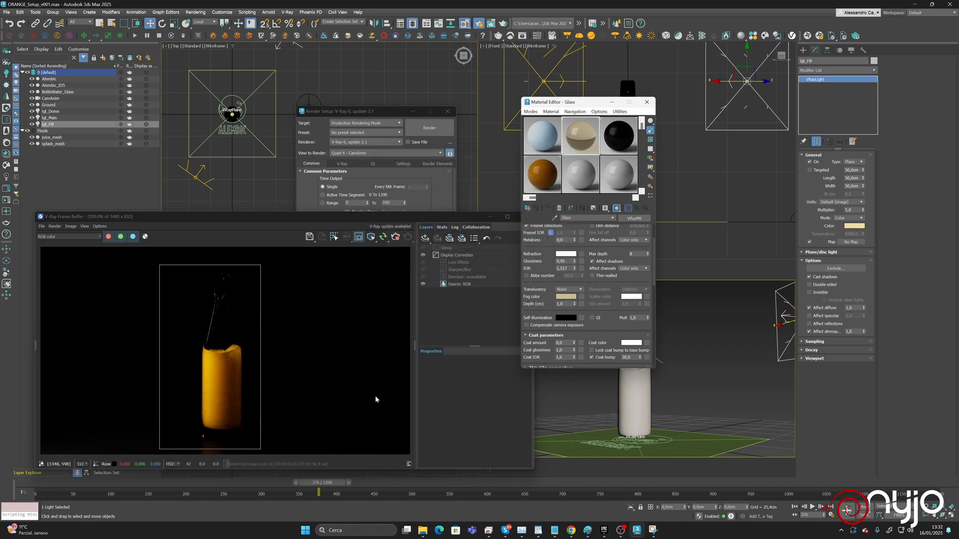
Desaturate the Glass material's fog color to a neutral light gray, RGB 200, 200, 200.
left_click(569, 296)
left_click_drag(472, 248, 447, 249)
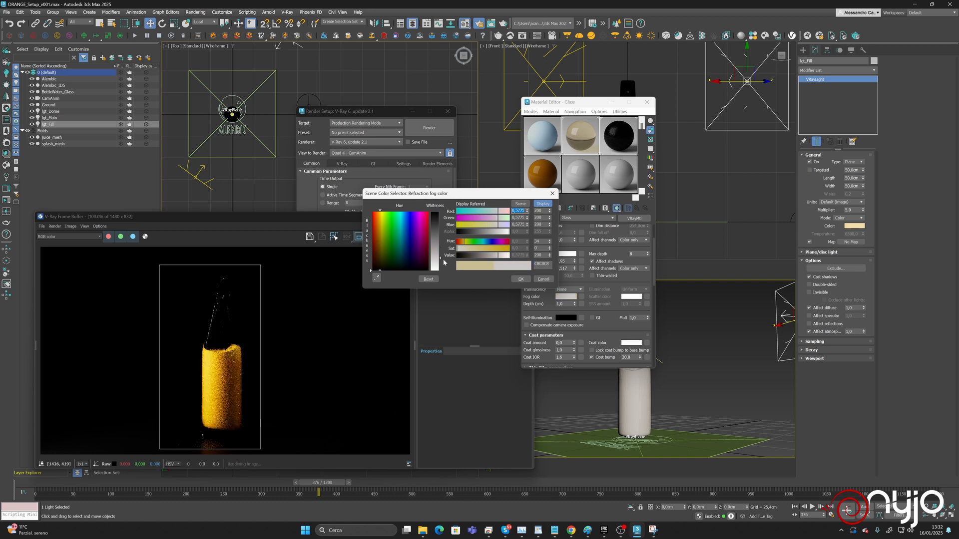
left_click(519, 279)
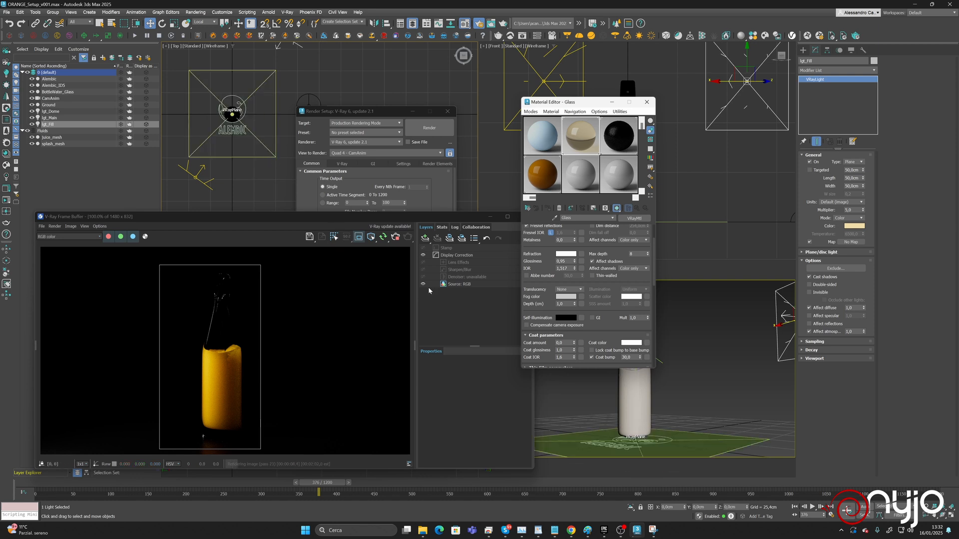
Add an XForm modifier to the BottleWater_Glass object and activate its gizmo for editing.
left_click(643, 392)
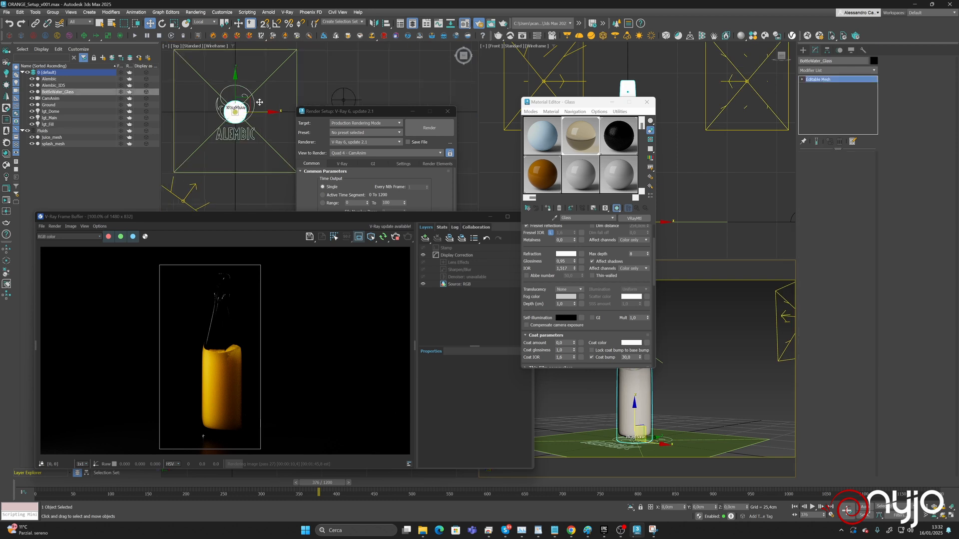
left_click(839, 70)
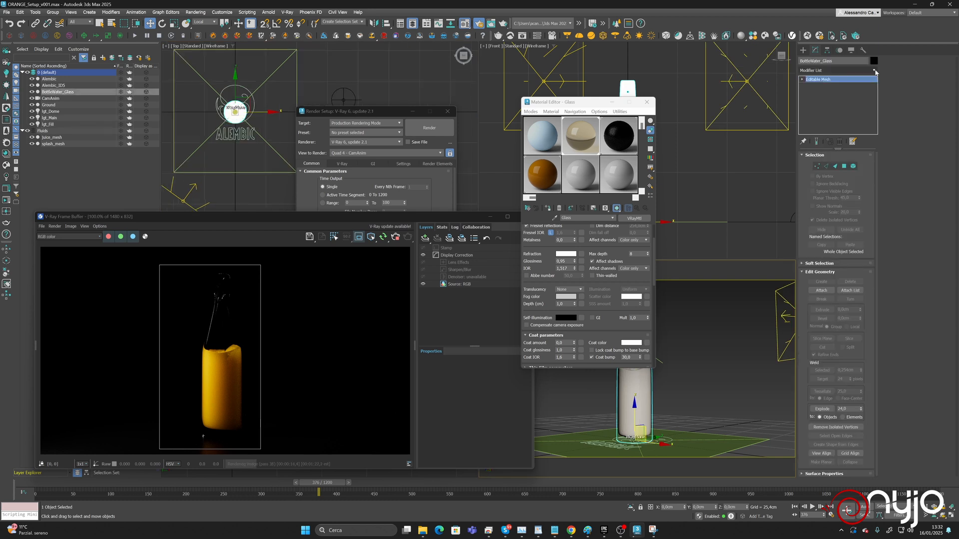
scroll(830, 510, "down", 5)
scroll(832, 519, "down", 10)
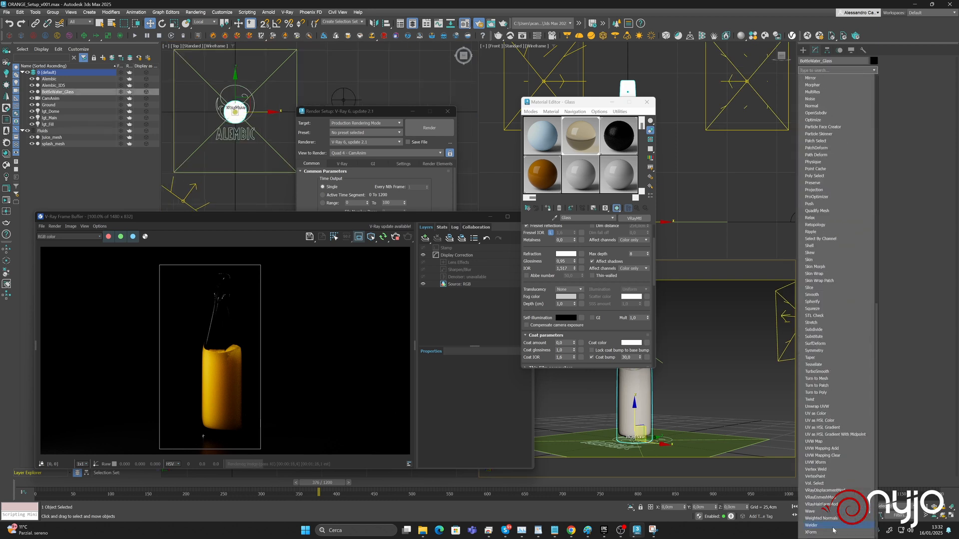
left_click(810, 532)
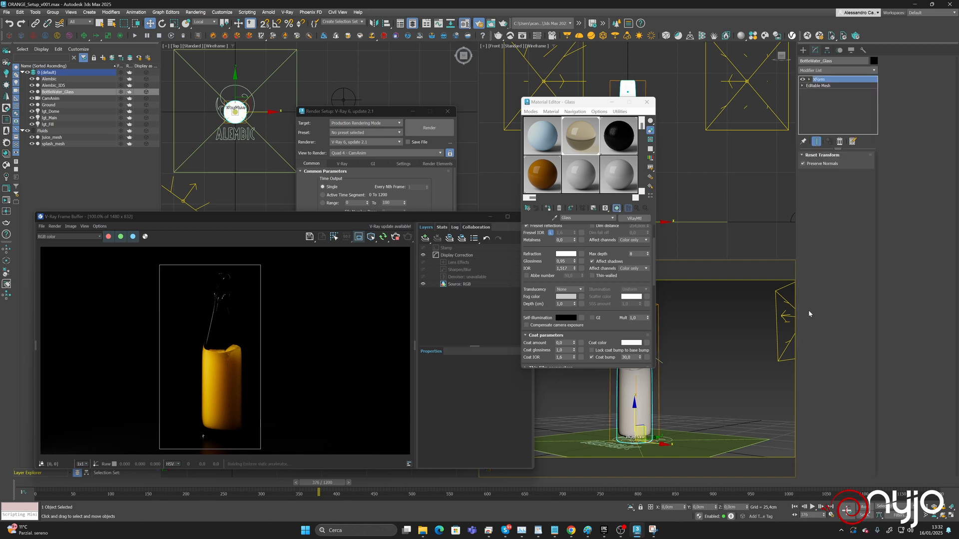
left_click(809, 80)
left_click(821, 86)
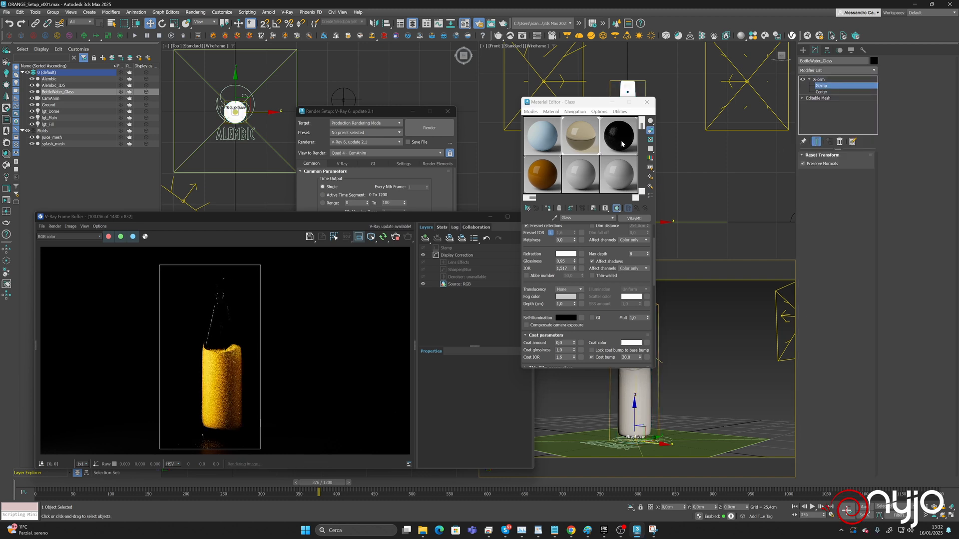
Try widening the glass bottle's XForm gizmo slightly along its local X axis, then undo the scaling.
scroll(254, 105, "up", 15)
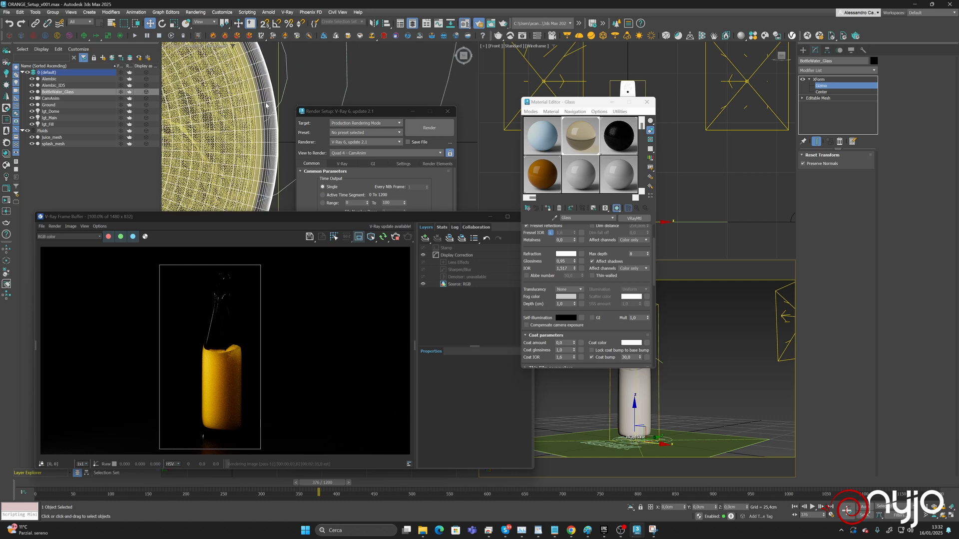
right_click(150, 23)
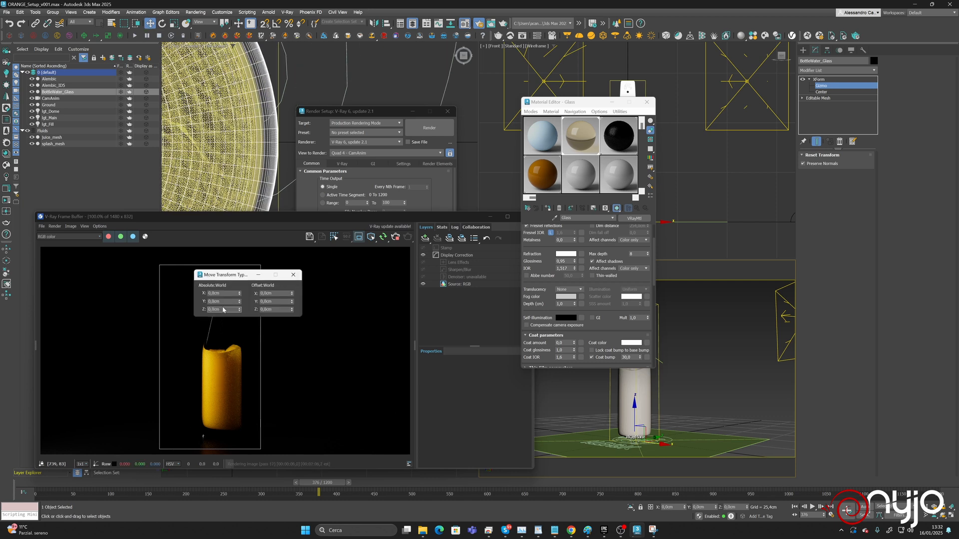
left_click(174, 24)
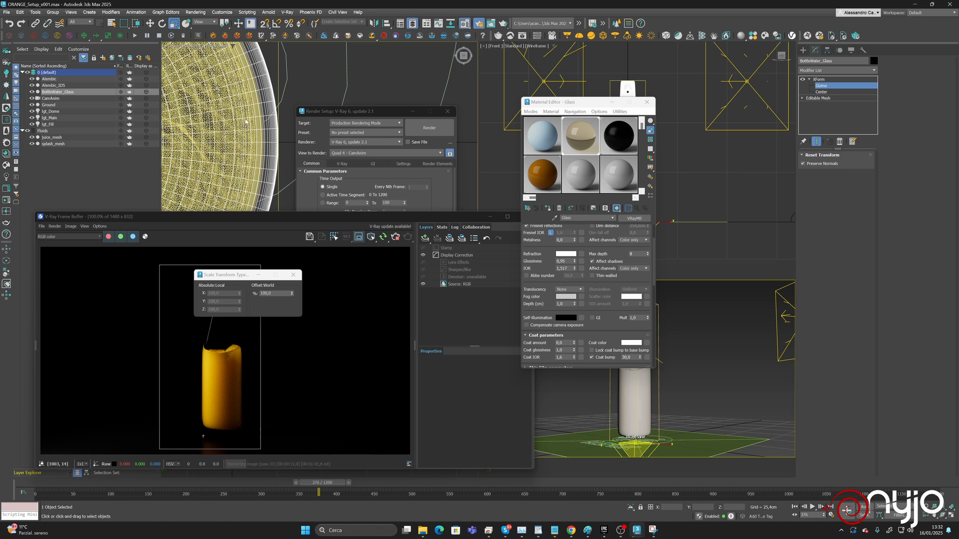
scroll(244, 129, "down", 10)
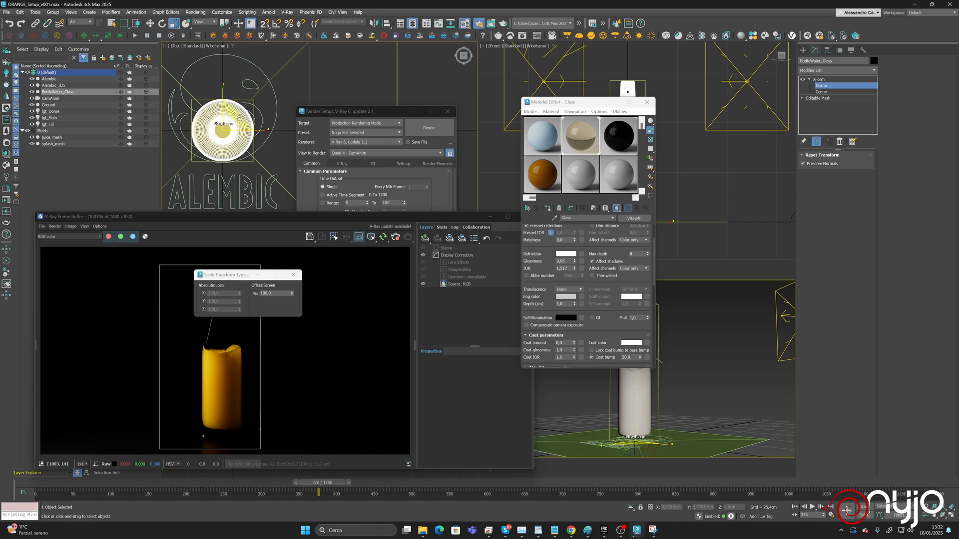
left_click(204, 22)
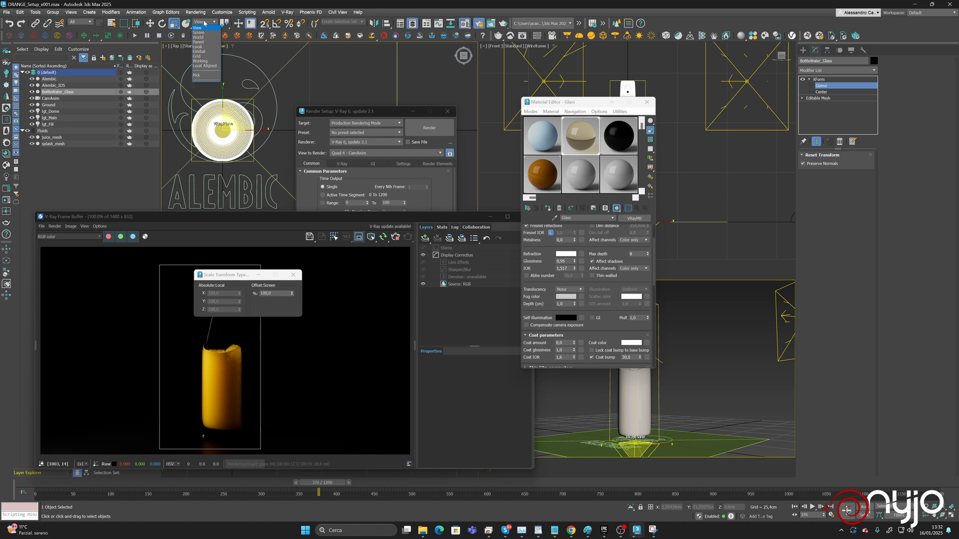
left_click(199, 47)
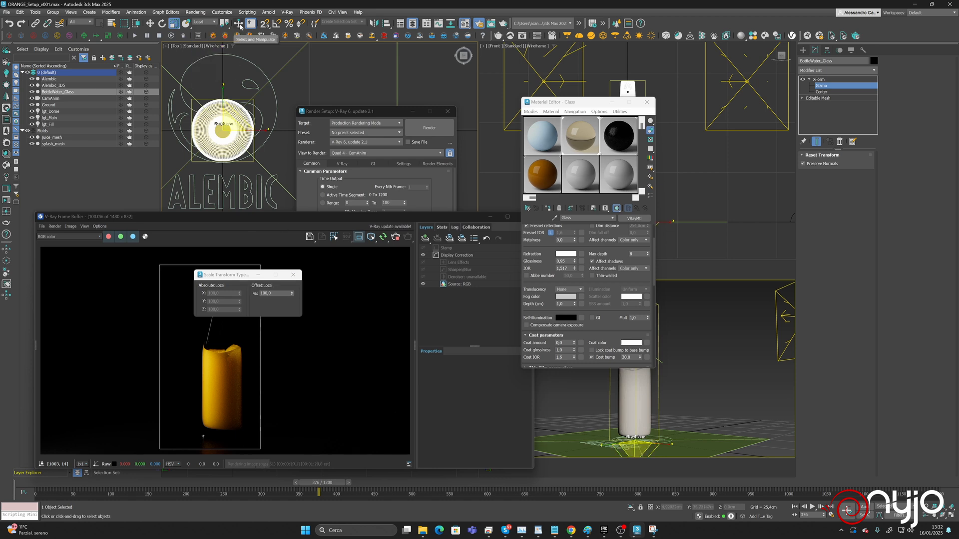
left_click_drag(224, 24, 225, 48)
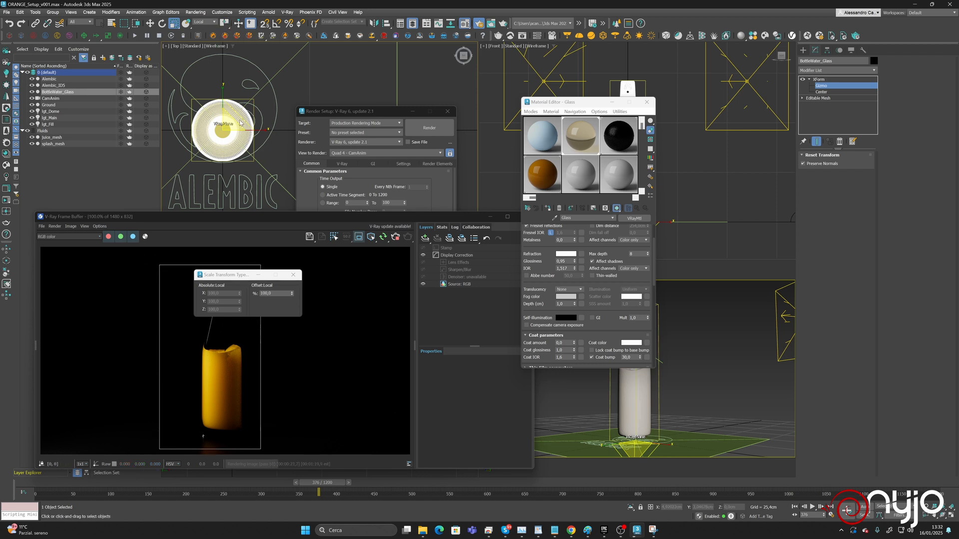
scroll(240, 123, "up", 4)
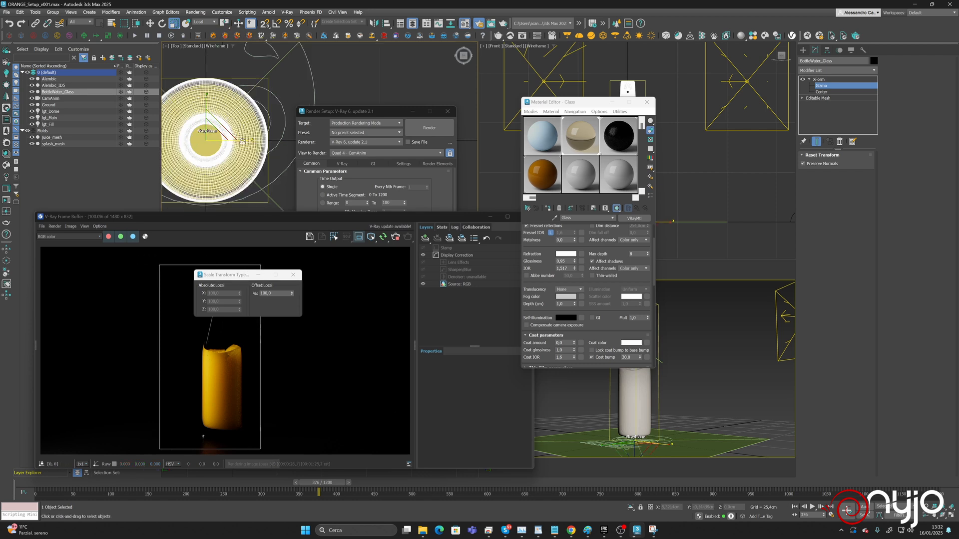
left_click_drag(242, 141, 245, 142)
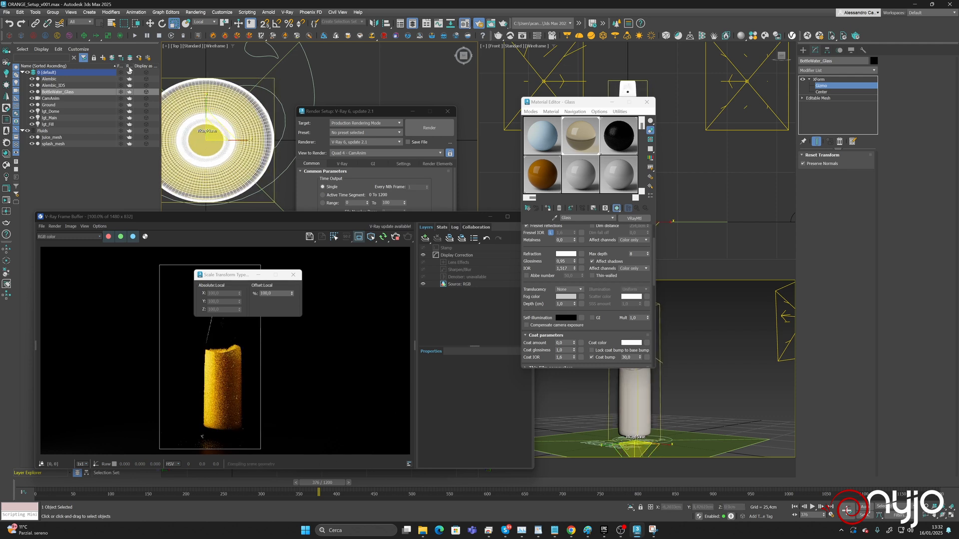
left_click(8, 24)
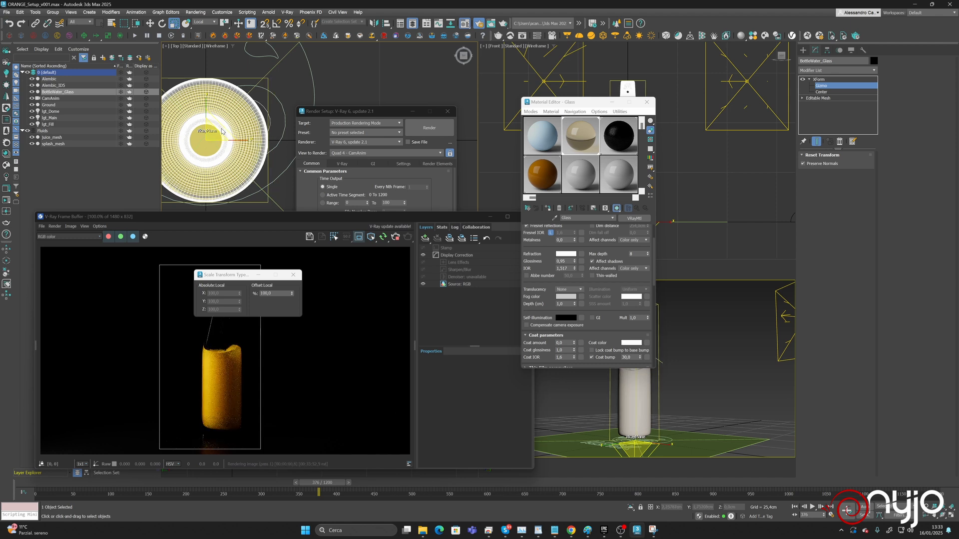
Try enlarging the bottle's XForm gizmo uniformly with a small numeric scale offset, then undo it.
left_click(280, 293)
key("Return")
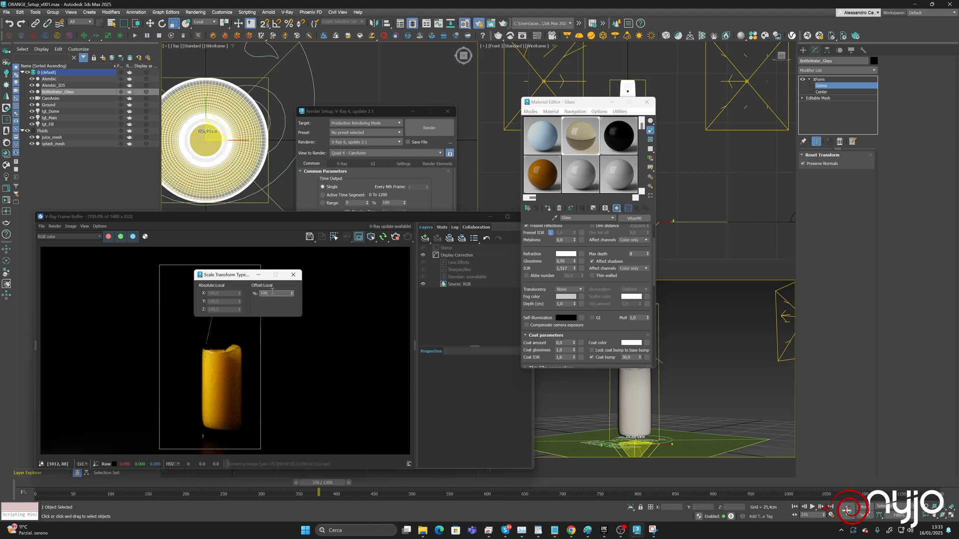
key("Return")
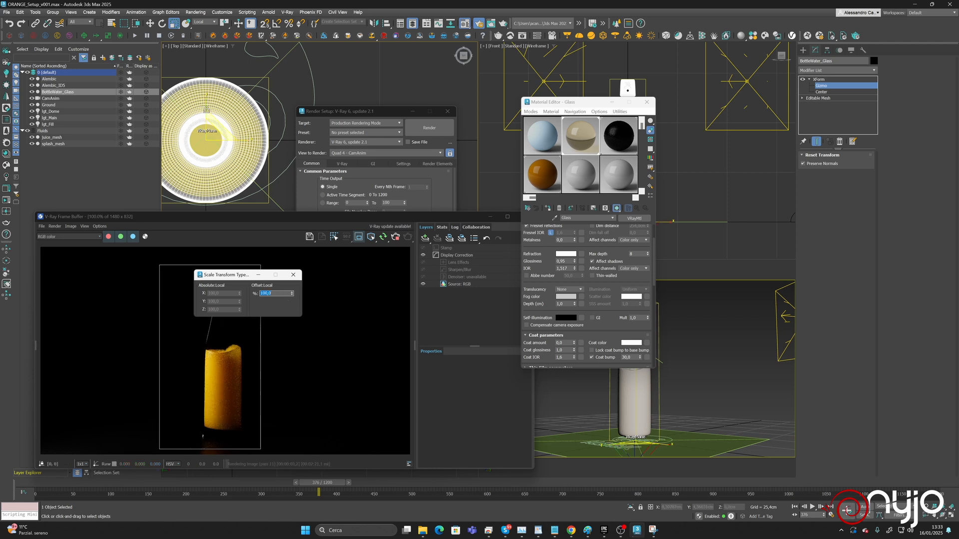
scroll(261, 146, "up", 5)
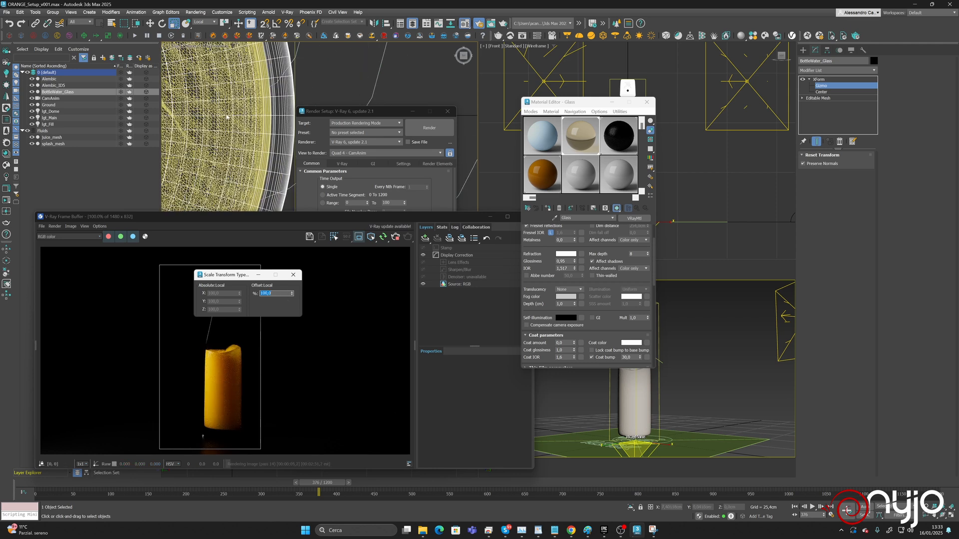
left_click(9, 25)
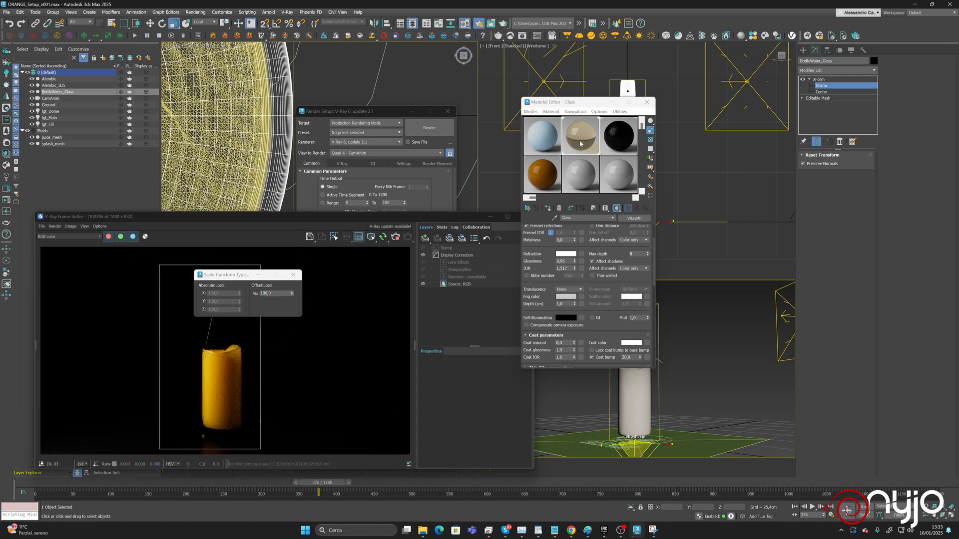
Load the Fluid juice material for editing and set its scatter radius to 2 cm.
left_click(579, 164)
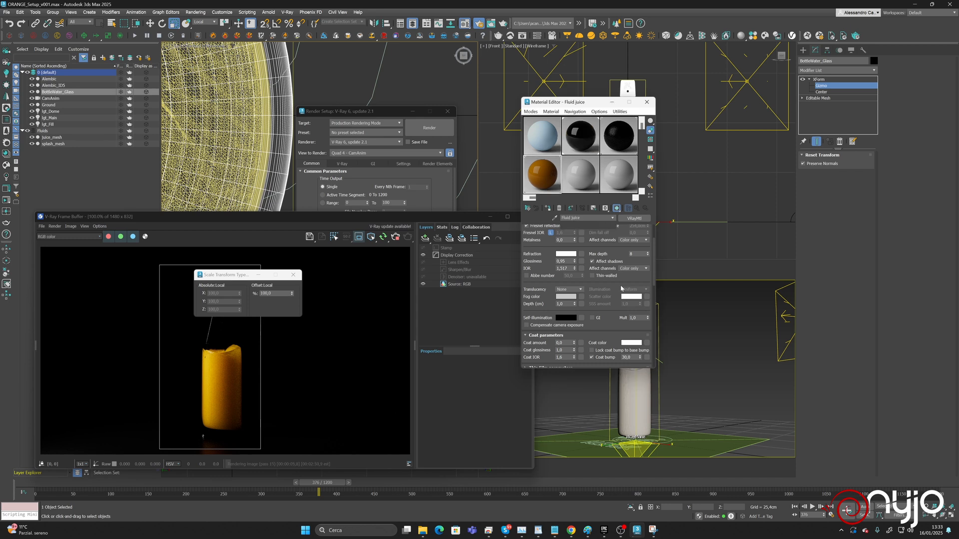
double_click(632, 259)
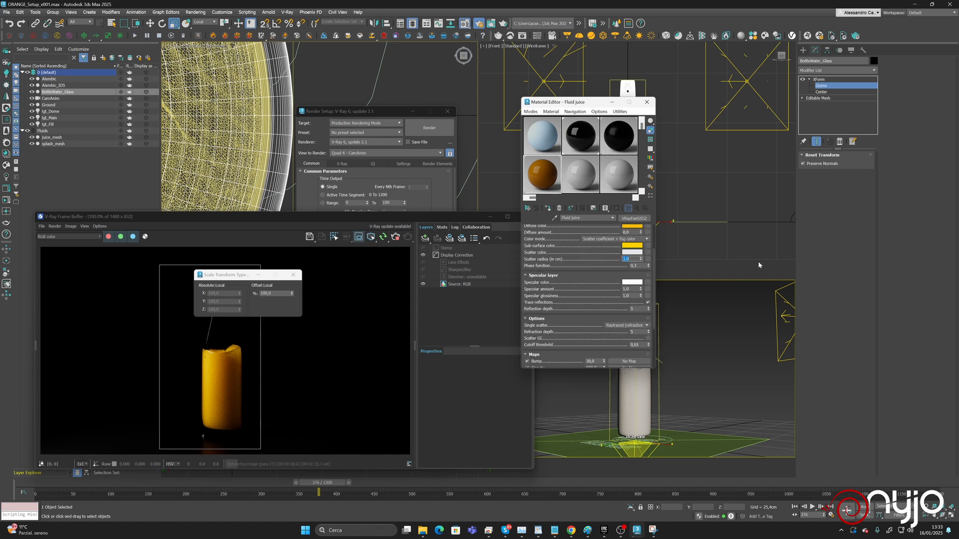
type("2")
key("Return")
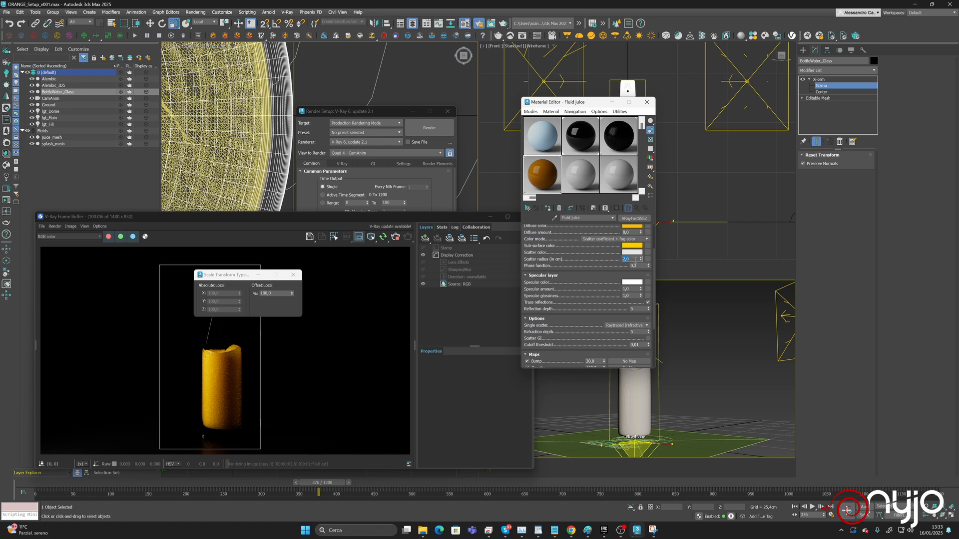
Try a 4 cm scatter radius on Fluid juice and another slight numeric scale of the bottle's gizmo, then undo both.
type("4")
key("Return")
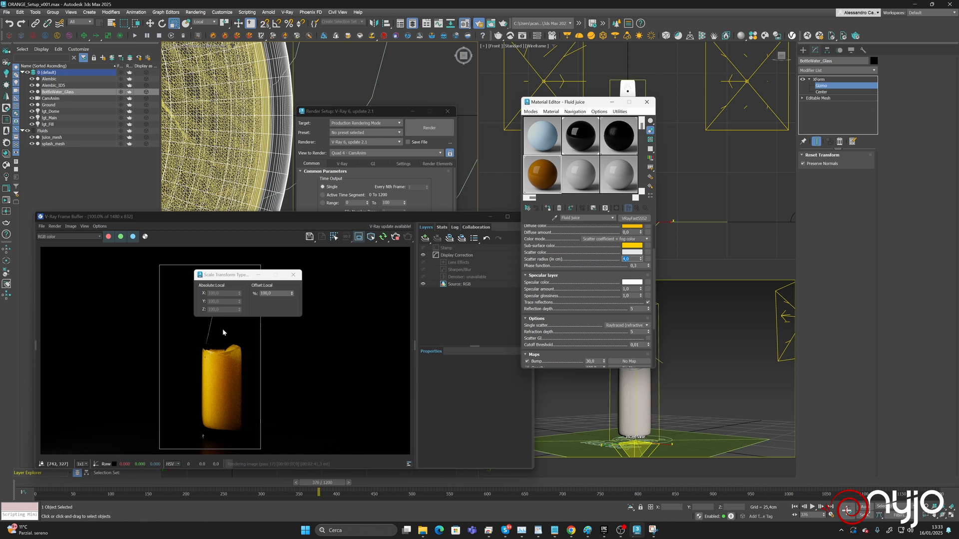
left_click_drag(240, 224, 262, 233)
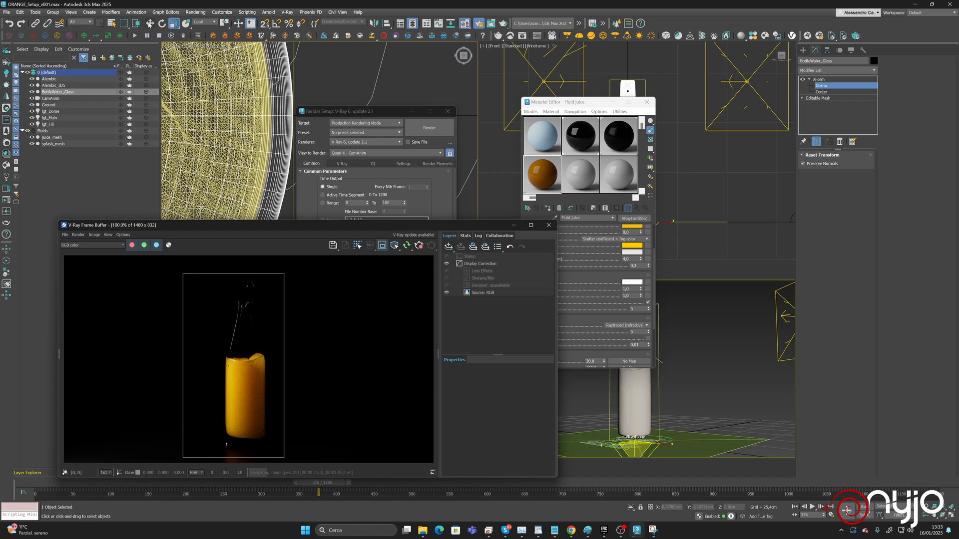
right_click(173, 24)
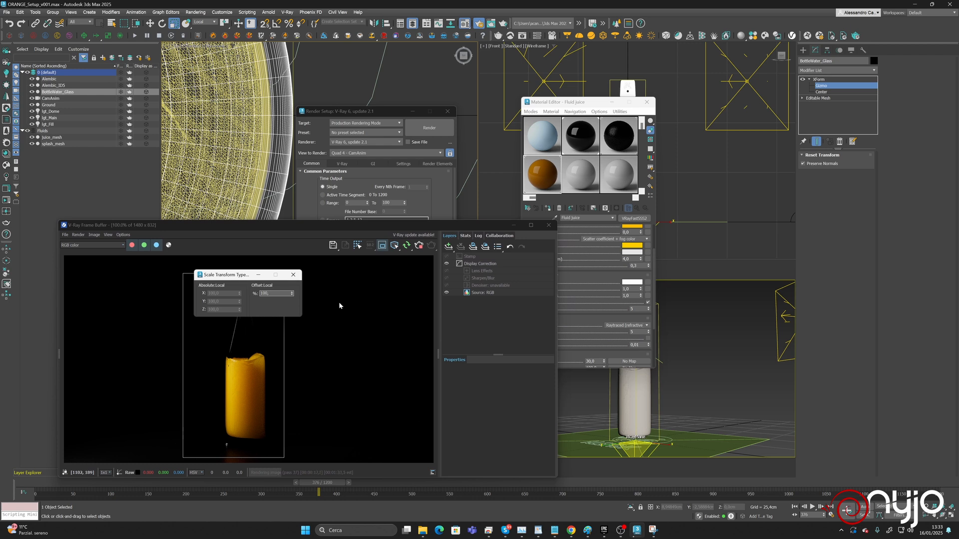
key("Return")
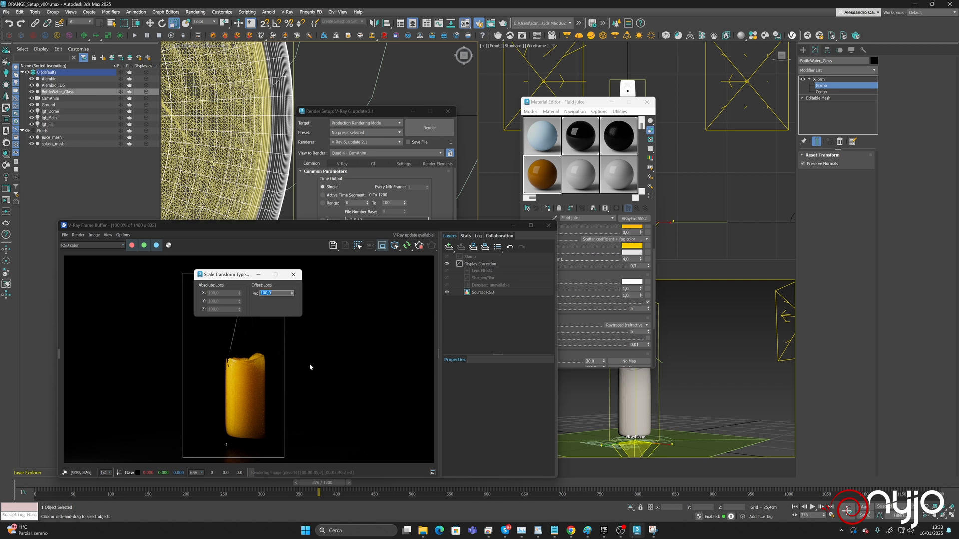
left_click(8, 24)
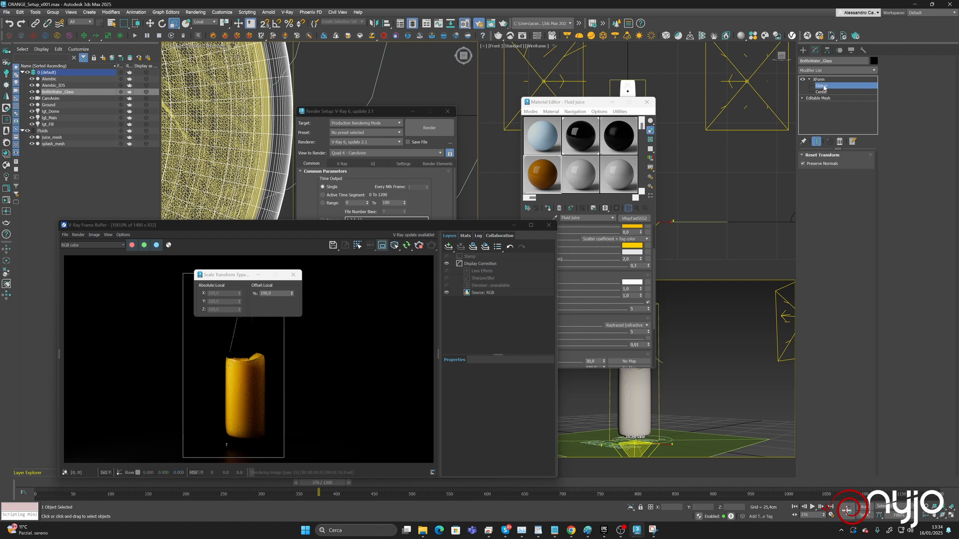
Leave gizmo editing and place one independent copy of the lgt_Fill light on the opposite side behind the bottle.
left_click(819, 79)
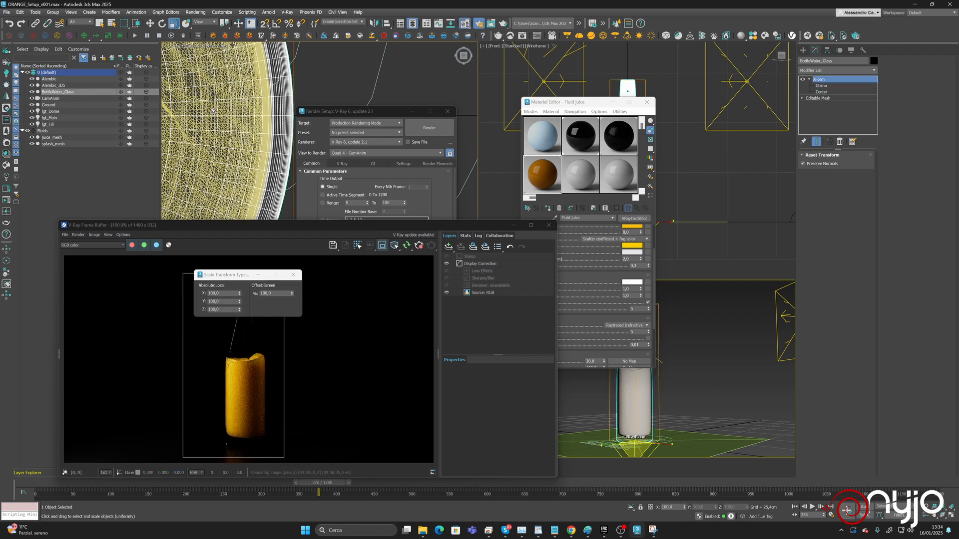
scroll(228, 135, "down", 15)
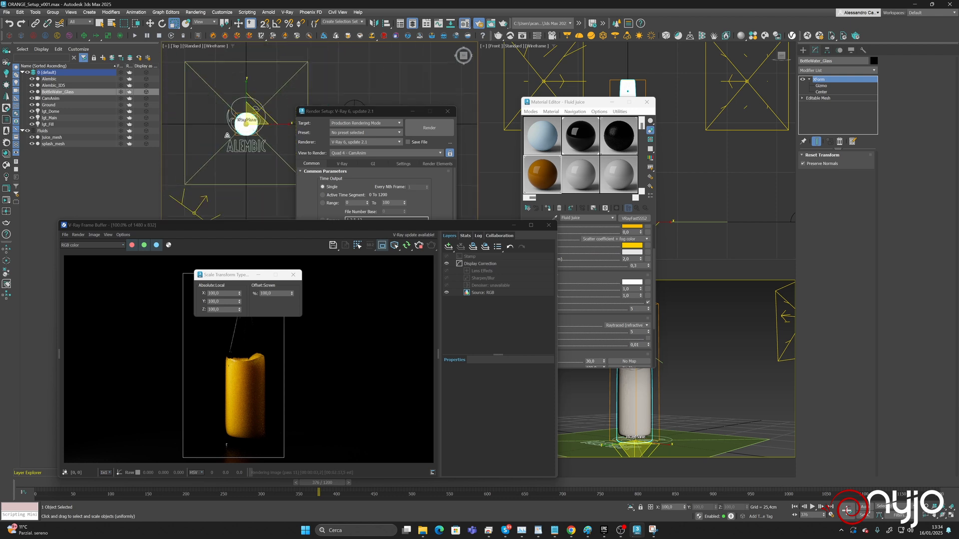
scroll(227, 135, "down", 5)
key("w")
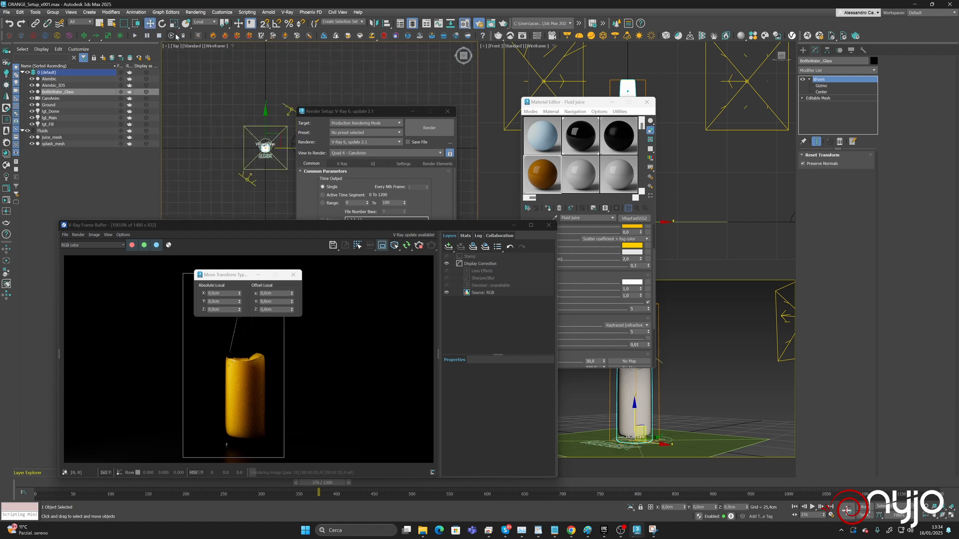
left_click(291, 110)
mouse_move(290, 97)
left_mouse_down("shift")
mouse_move(210, 74)
mouse_move(219, 96)
left_mouse_up("shift")
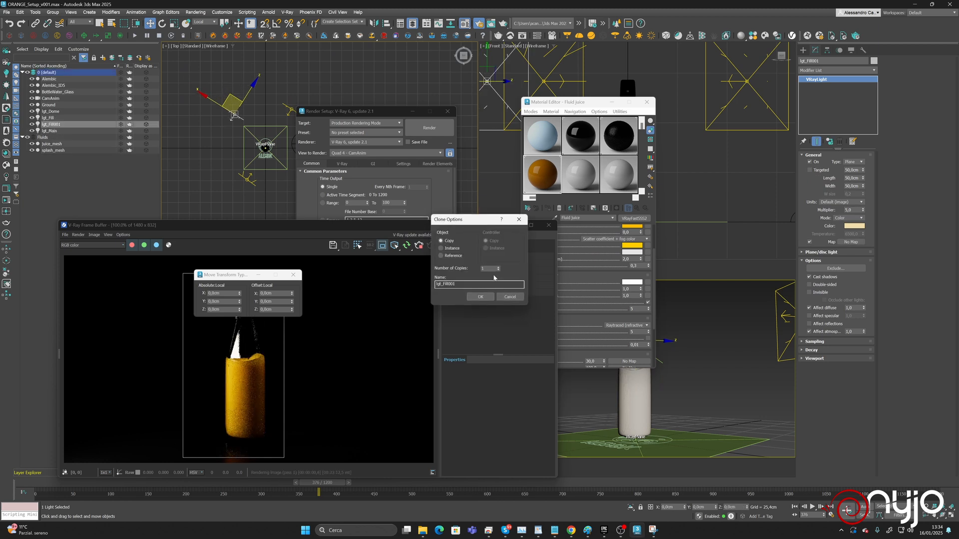
left_click(487, 298)
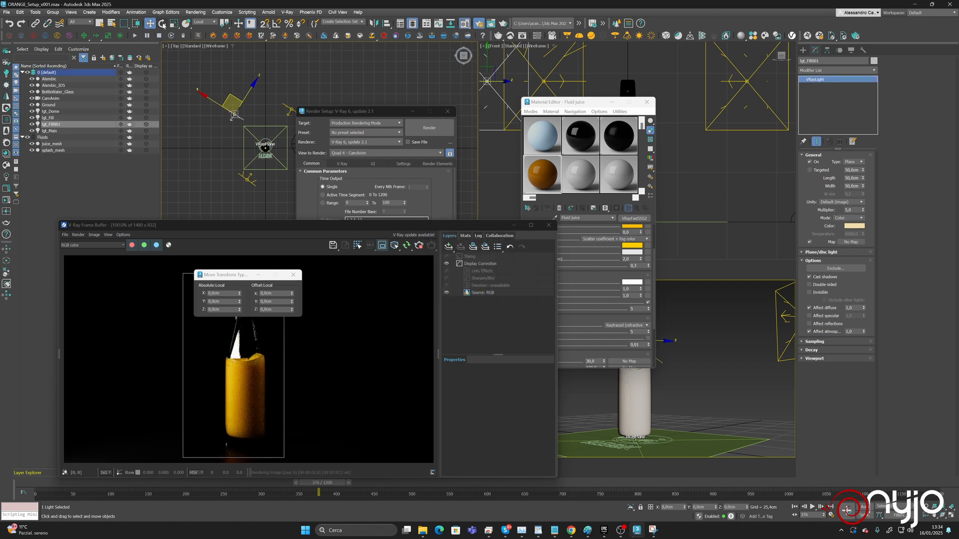
Rotate the copied fill light to face the bottle and enlarge it to about 95 cm long by 141 cm wide.
left_click(162, 24)
mouse_move(258, 152)
left_mouse_down()
mouse_move(281, 146)
mouse_move(273, 149)
left_mouse_up()
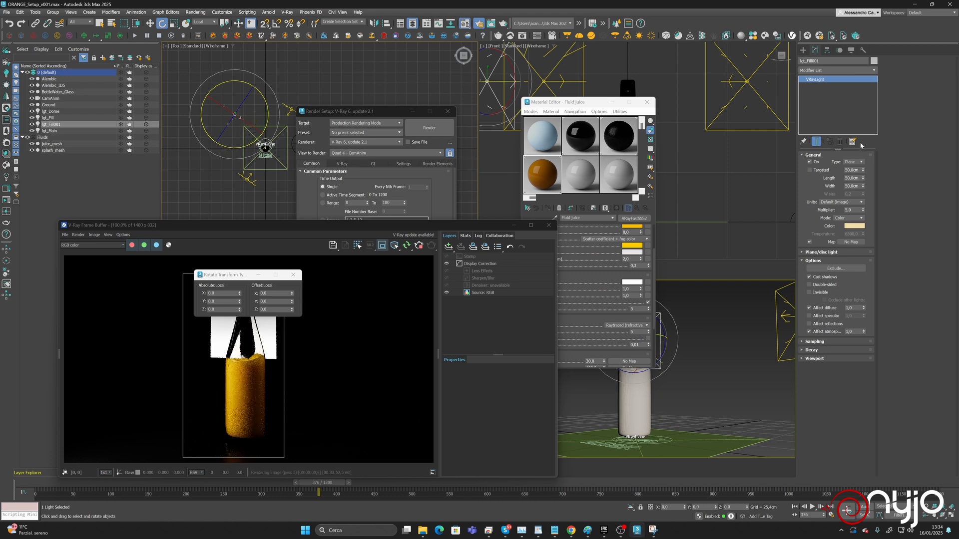
left_click_drag(863, 177, 858, 110)
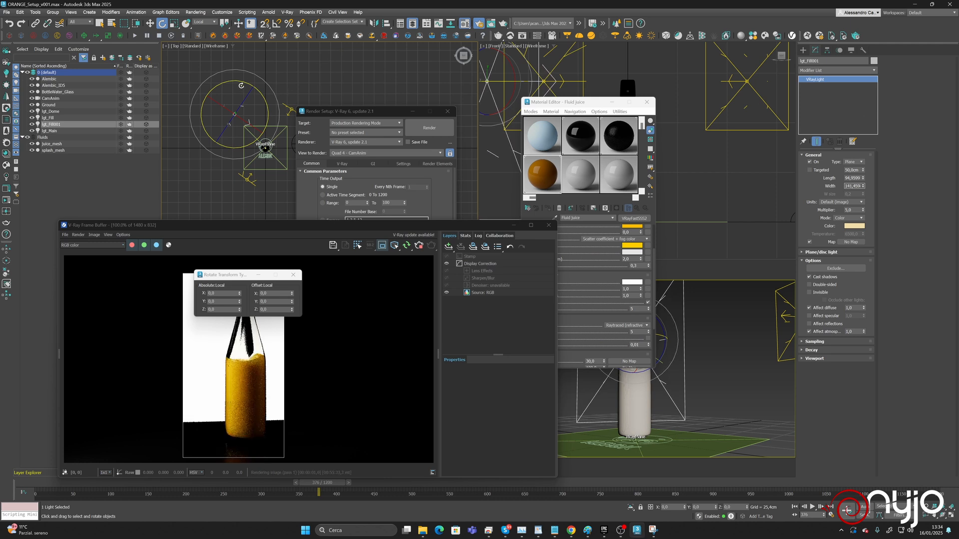
left_click_drag(264, 96, 268, 102)
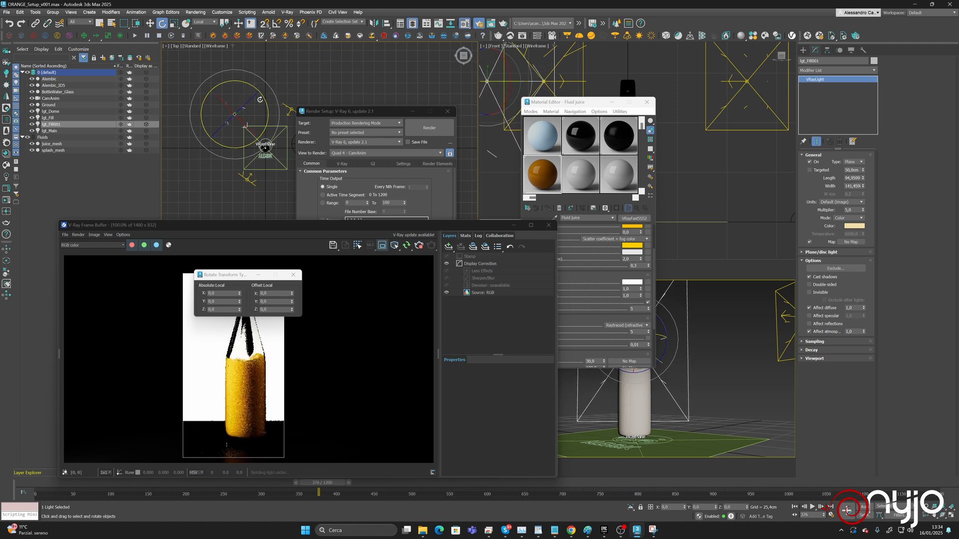
Shift the copied fill light slightly toward the bottle in the top view and make the light invisible.
left_click(151, 24)
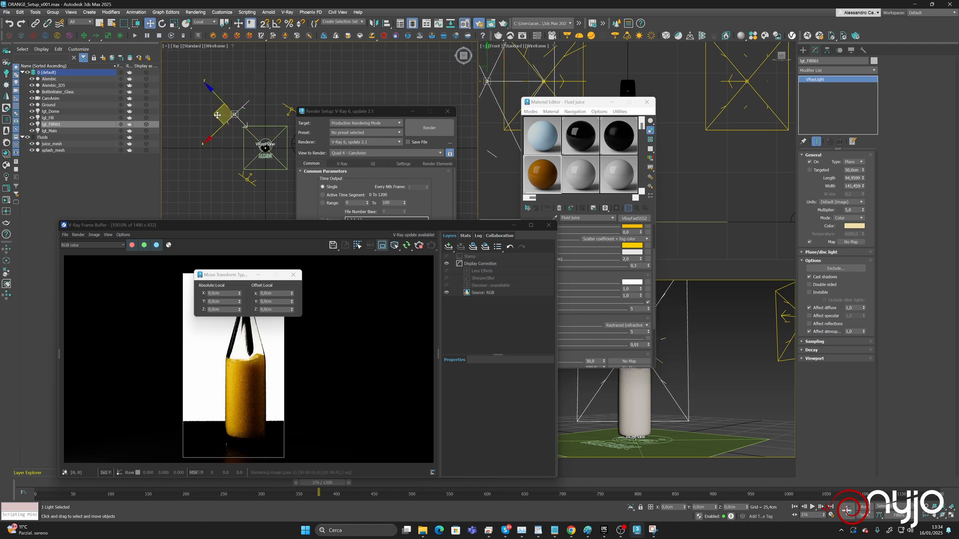
left_click_drag(218, 114, 223, 114)
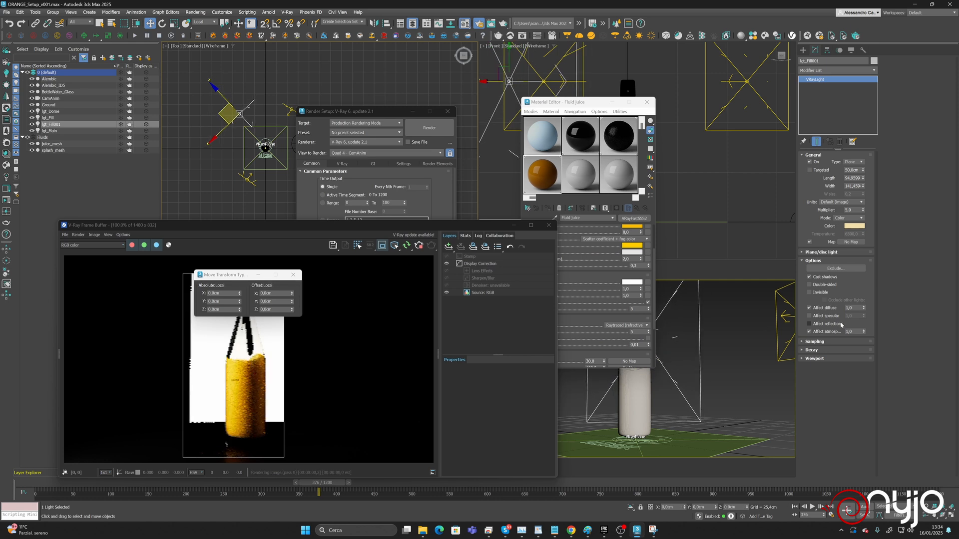
left_click(818, 295)
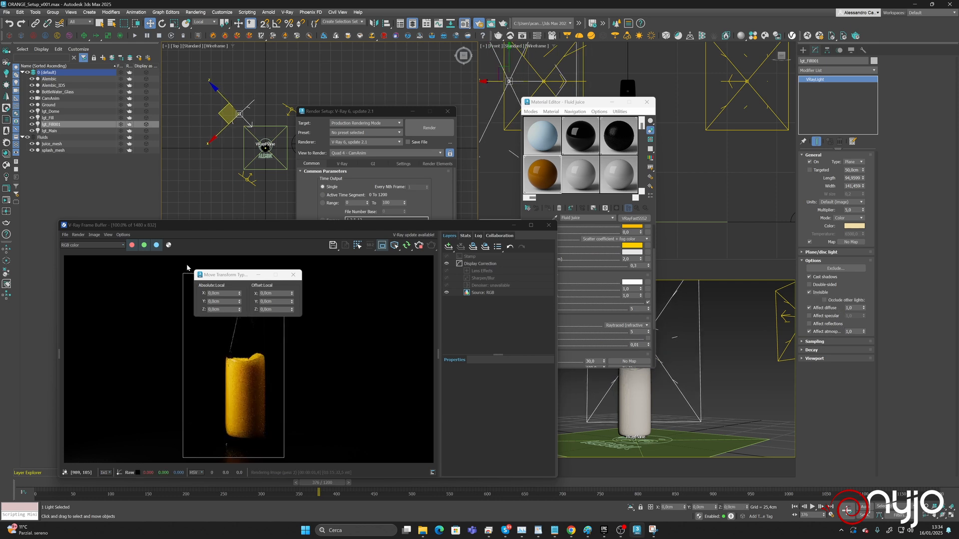
Make the copied fill light affect both specular and reflections, and set its multiplier to 0.5.
left_click_drag(235, 274, 604, 356)
left_click(831, 316)
left_click(830, 317)
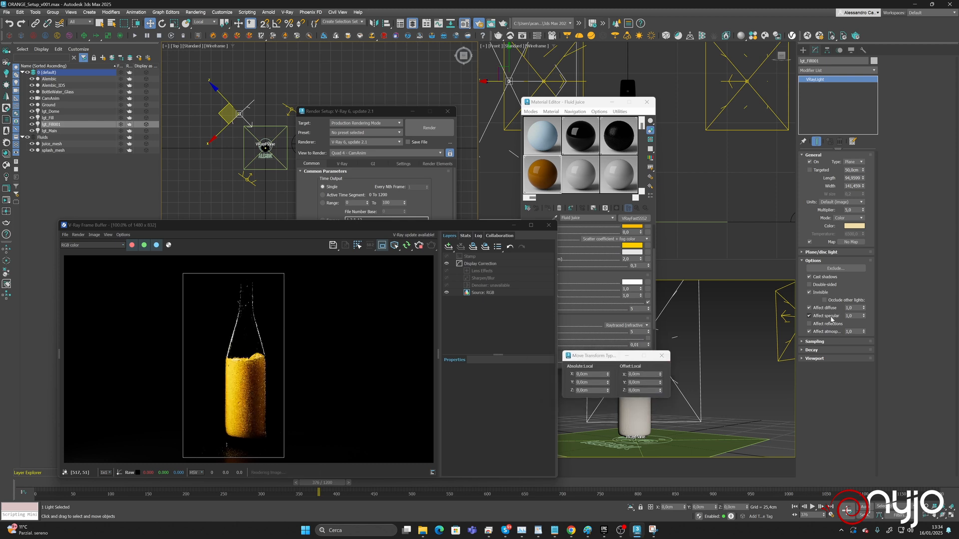
left_click(830, 318)
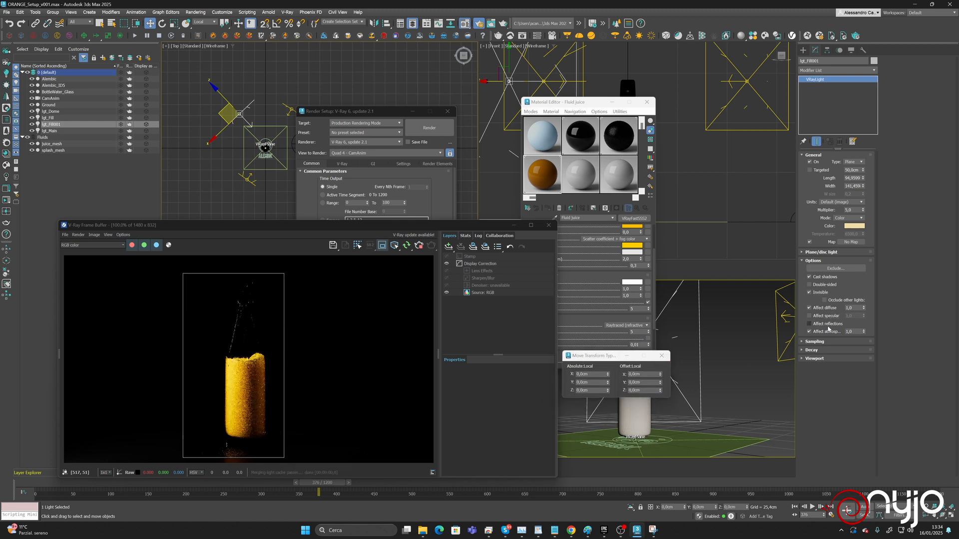
left_click(827, 324)
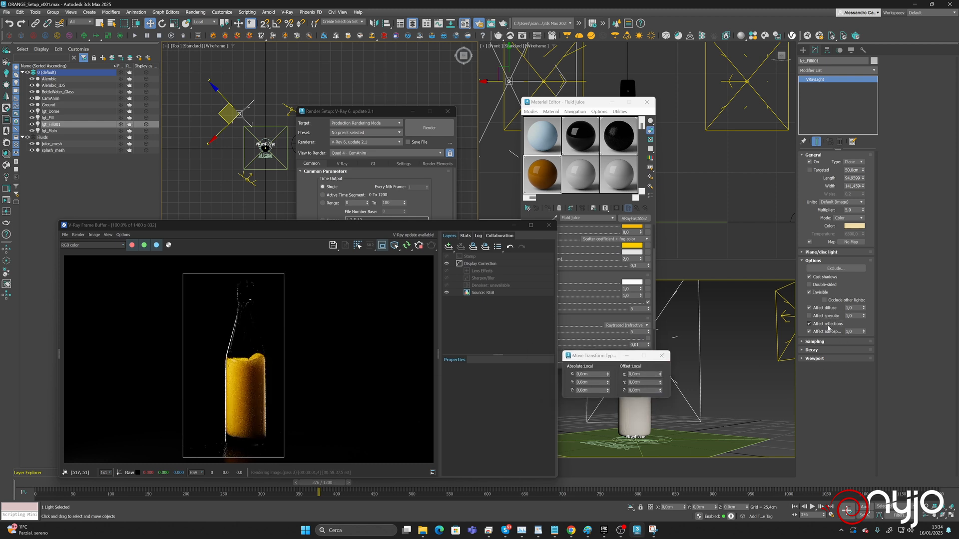
left_click(827, 324)
left_click(831, 318)
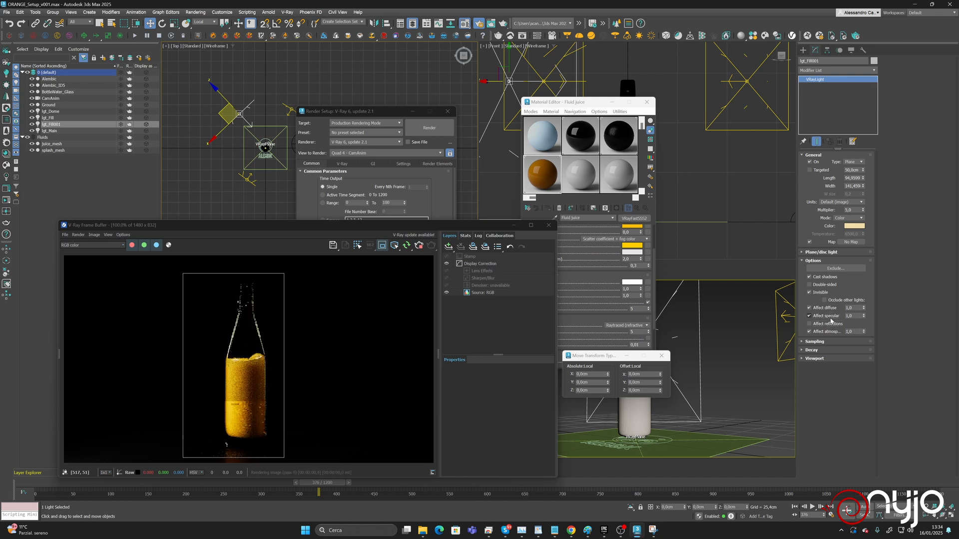
left_click(828, 324)
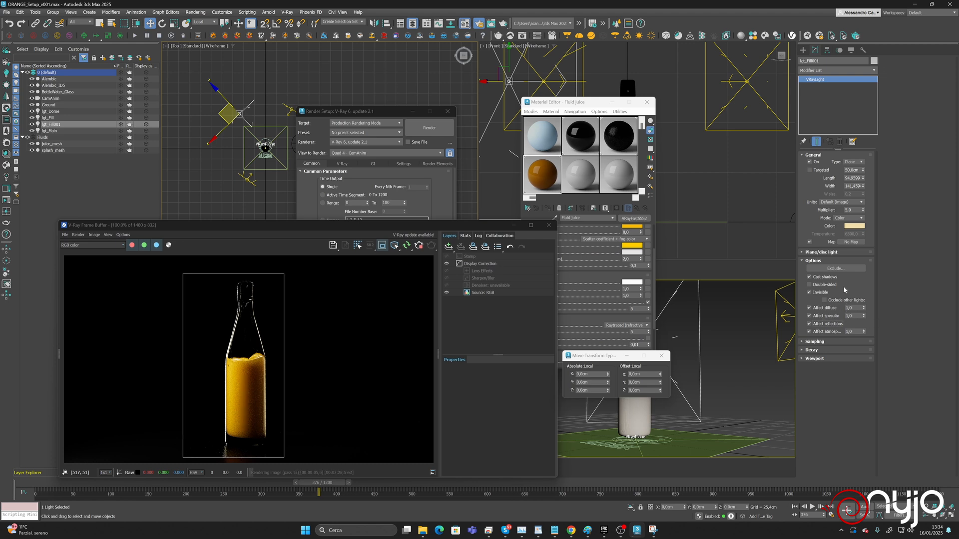
left_click(856, 209)
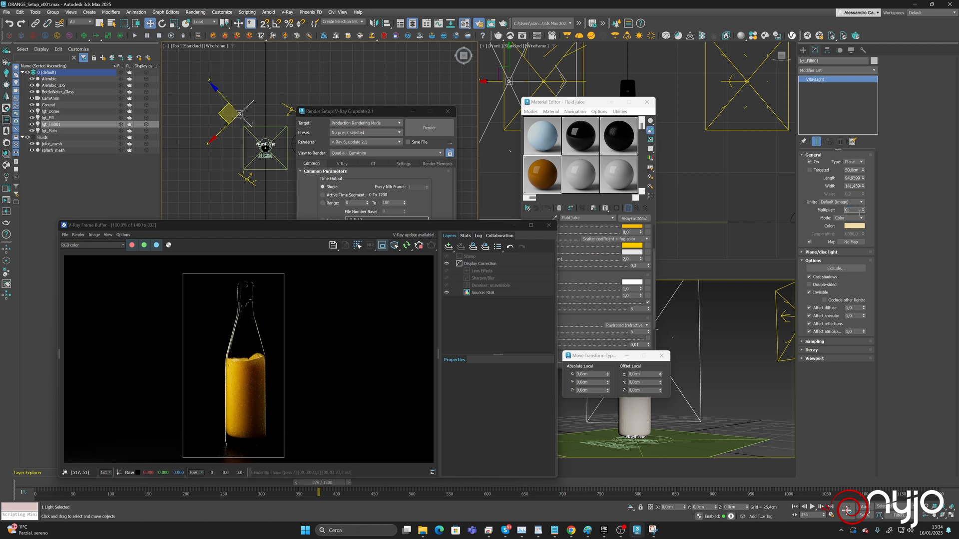
key("Return")
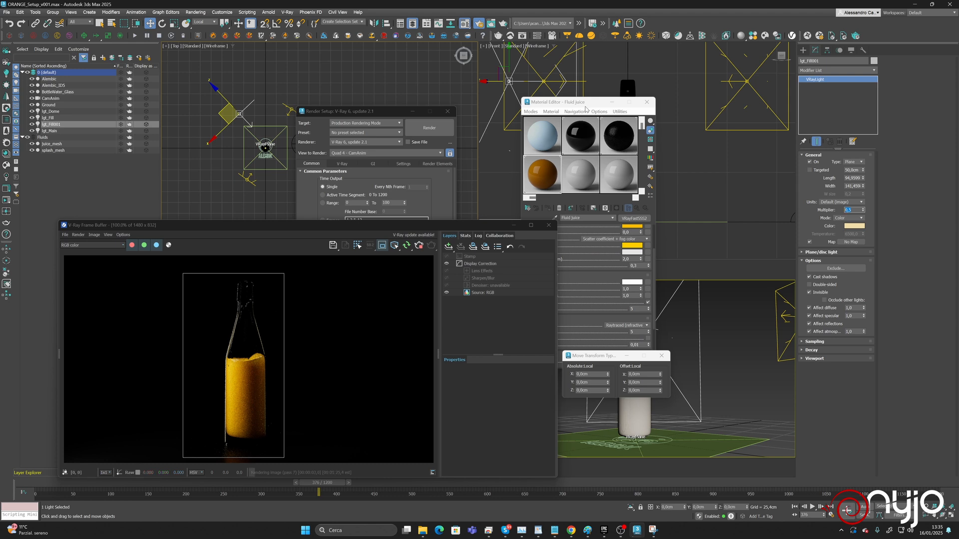
Set the Glass material's refraction fog color to pure white with a value of 255.
left_click_drag(586, 106, 597, 95)
left_click(592, 122)
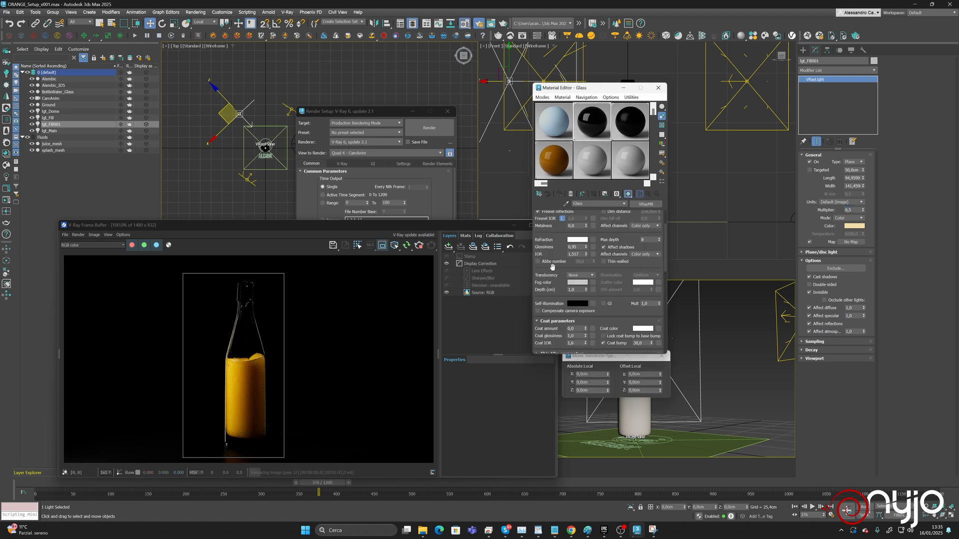
scroll(552, 278, "up", 1)
mouse_move(552, 279)
left_mouse_down()
mouse_move(552, 291)
mouse_move(555, 274)
left_mouse_up()
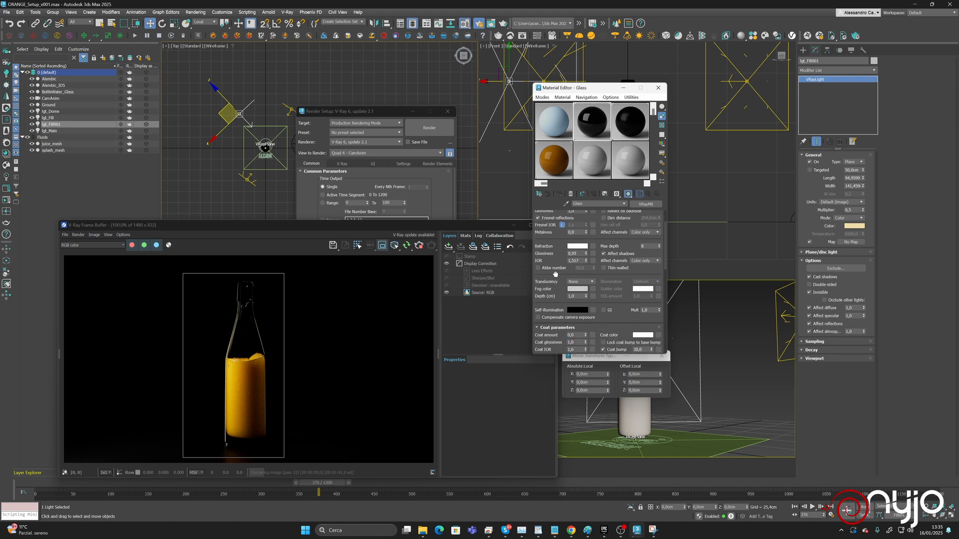
left_click(578, 290)
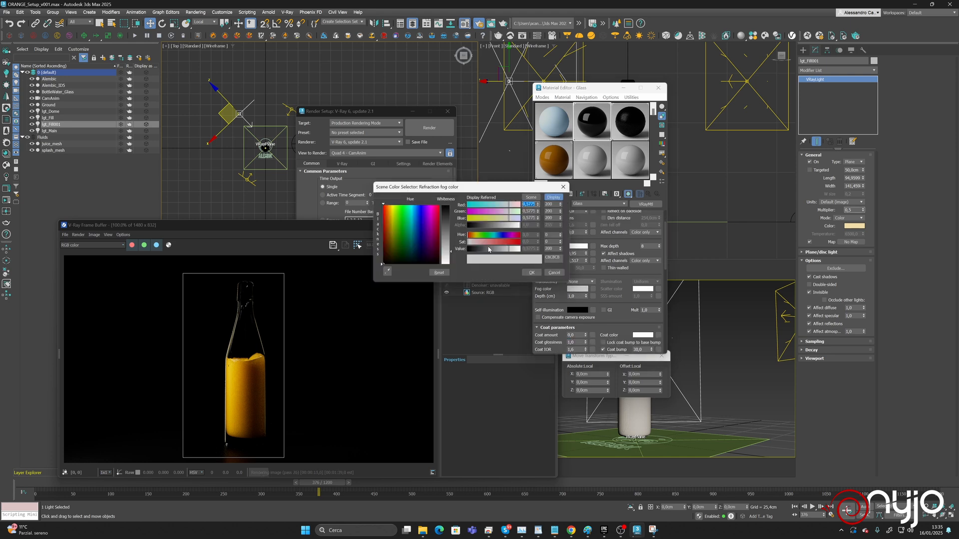
left_click_drag(489, 249, 520, 249)
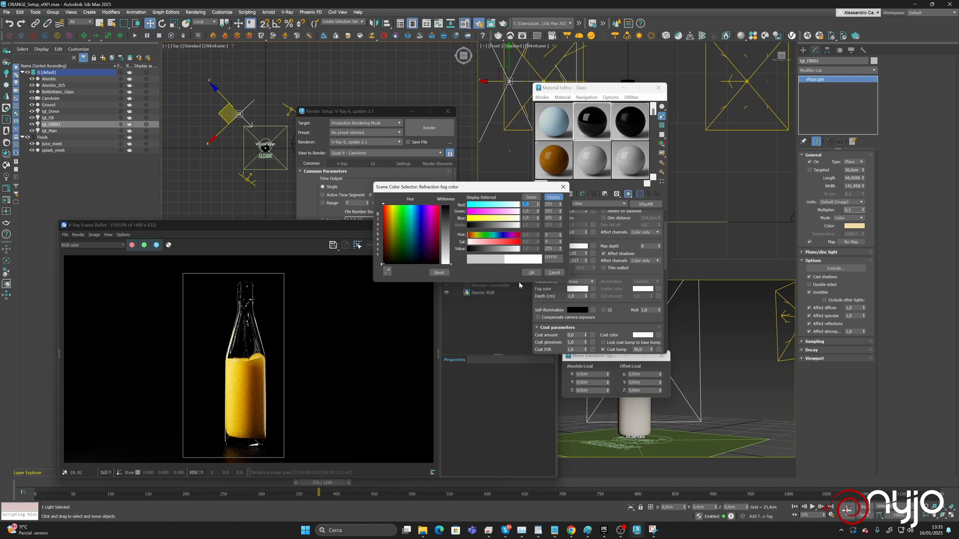
left_click(532, 272)
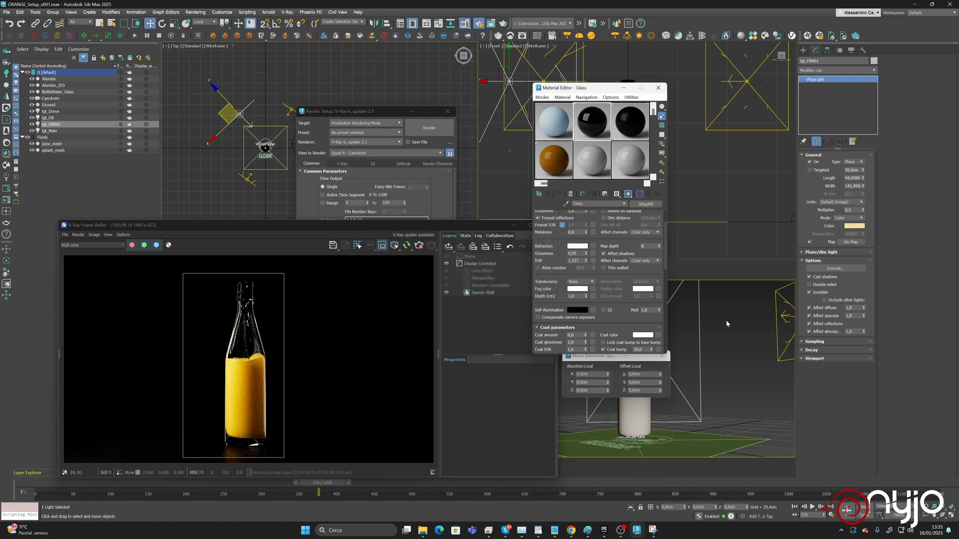
Add a Smooth modifier to BottleWater_Glass and enable Auto Smooth on it.
left_click(646, 416)
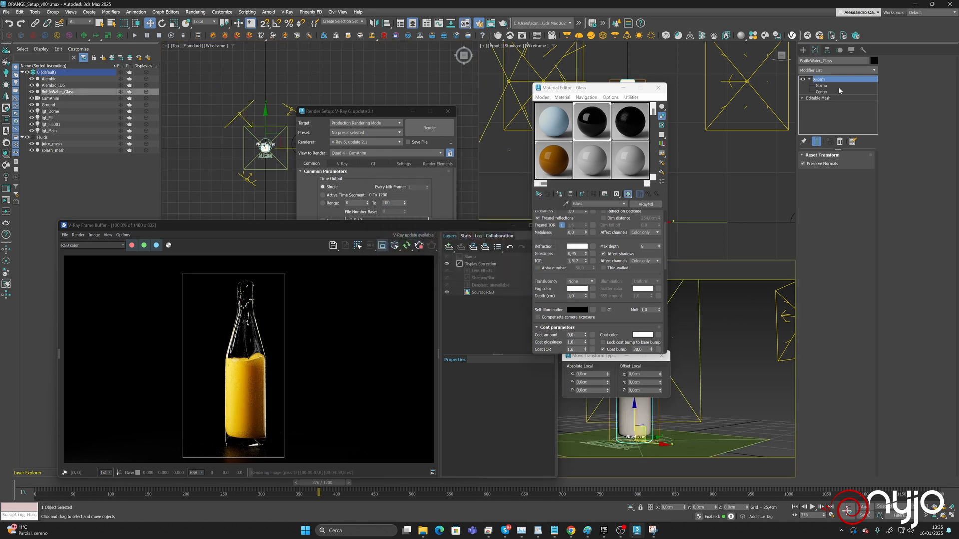
left_click(874, 70)
scroll(820, 478, "down", 15)
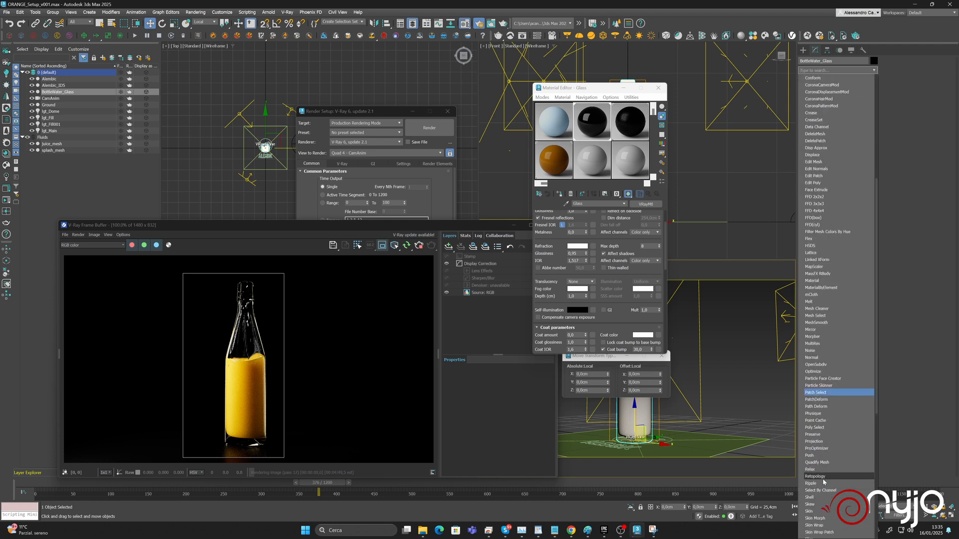
left_click(812, 420)
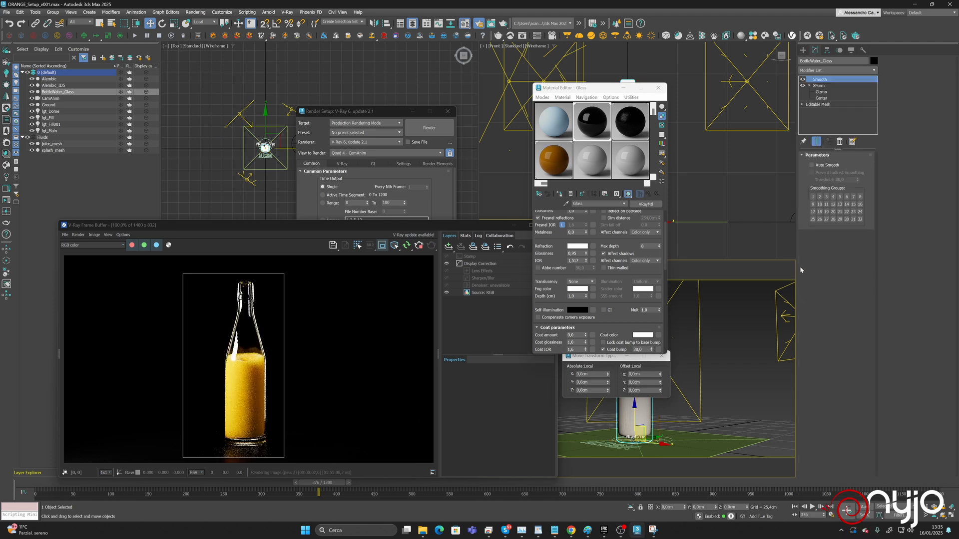
left_click(811, 165)
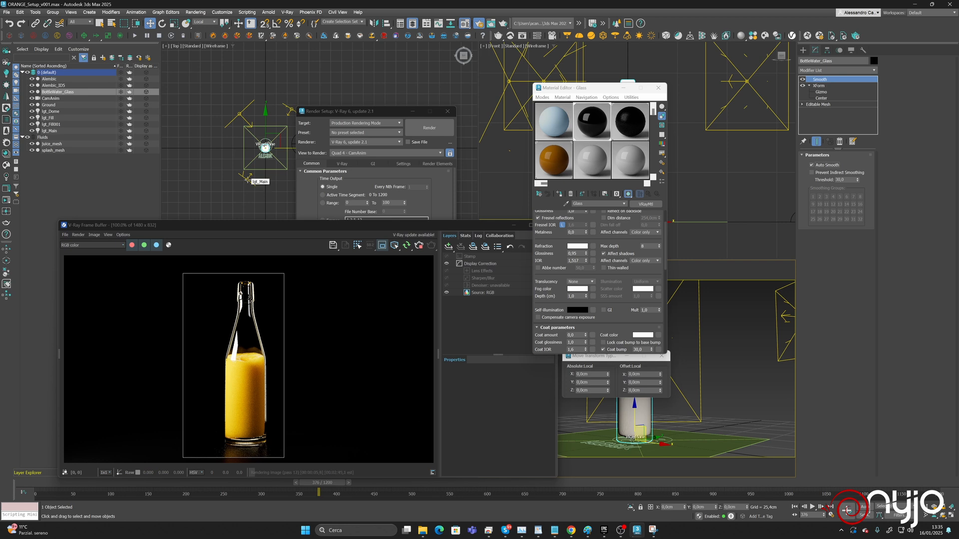
Nudge BottleWater_Glass very slightly toward negative X and Y in an enlarged top view, and render the scene again.
left_click(247, 176)
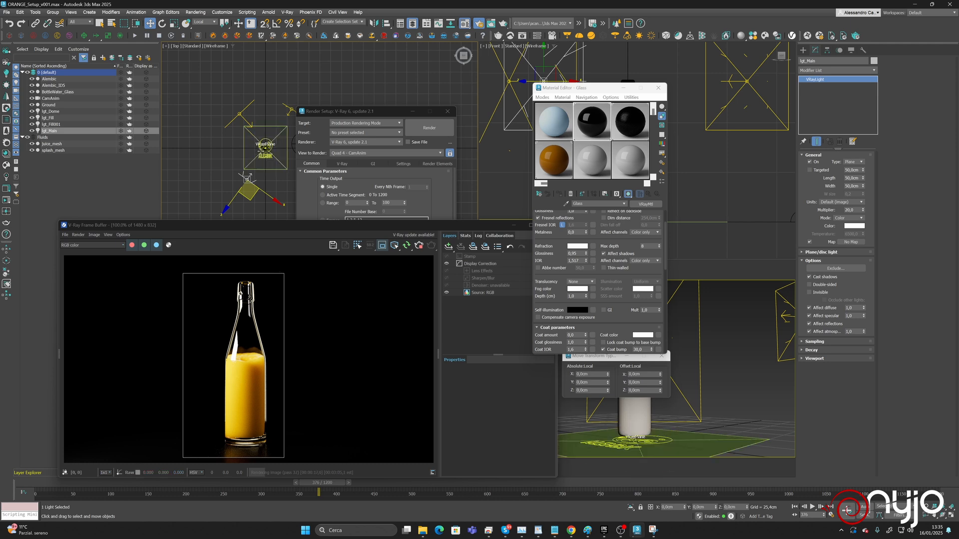
scroll(260, 151, "up", 2)
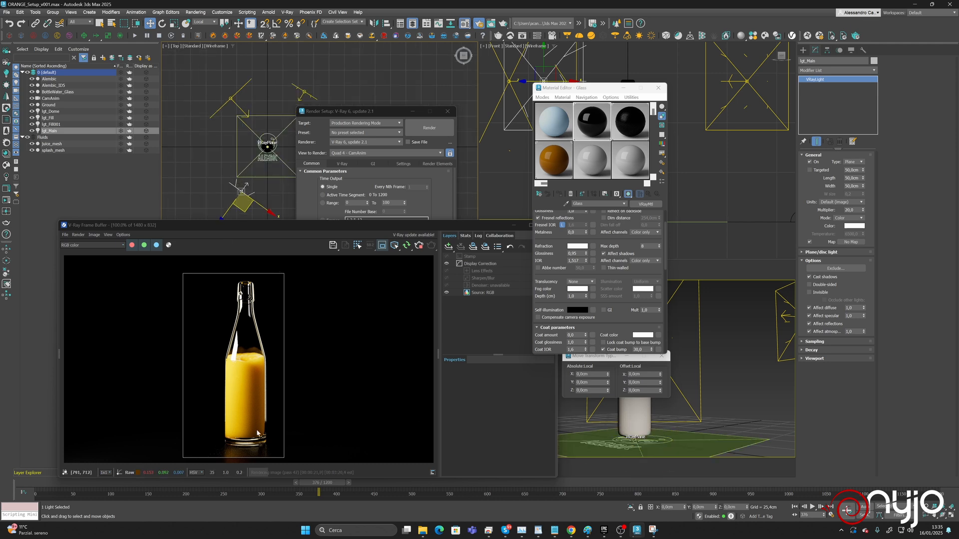
scroll(266, 164, "up", 10)
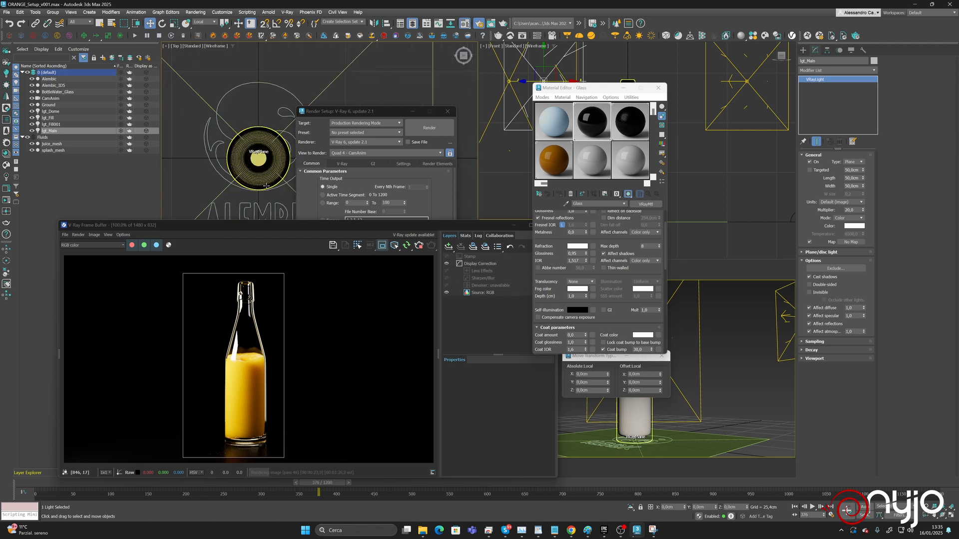
scroll(266, 164, "up", 3)
left_click_drag(363, 115, 697, 81)
middle_click_drag(347, 147, 385, 140)
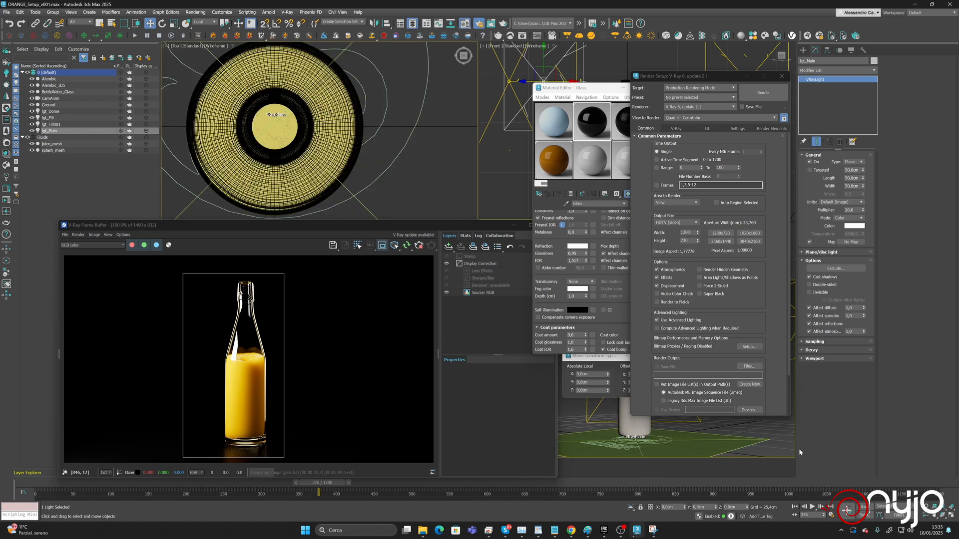
left_click(951, 516)
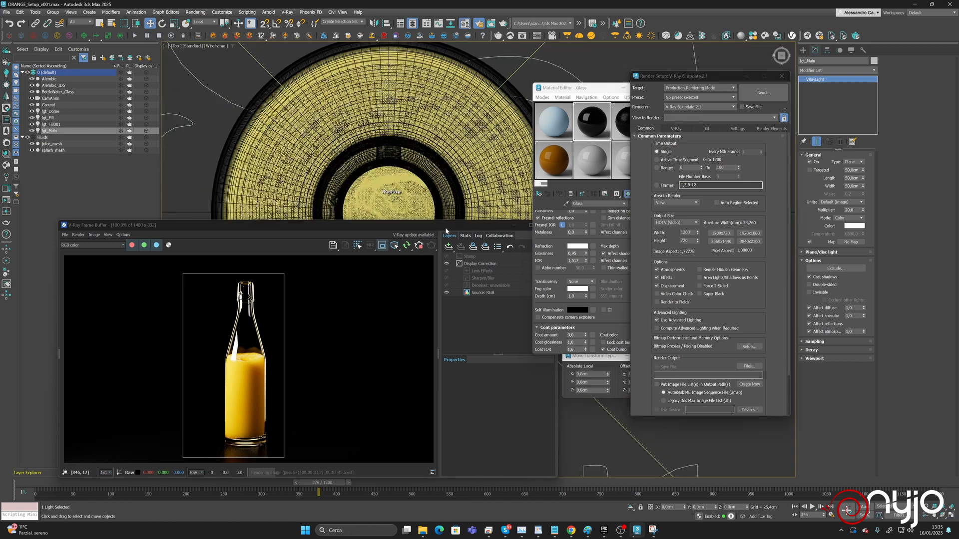
left_click_drag(446, 227, 327, 268)
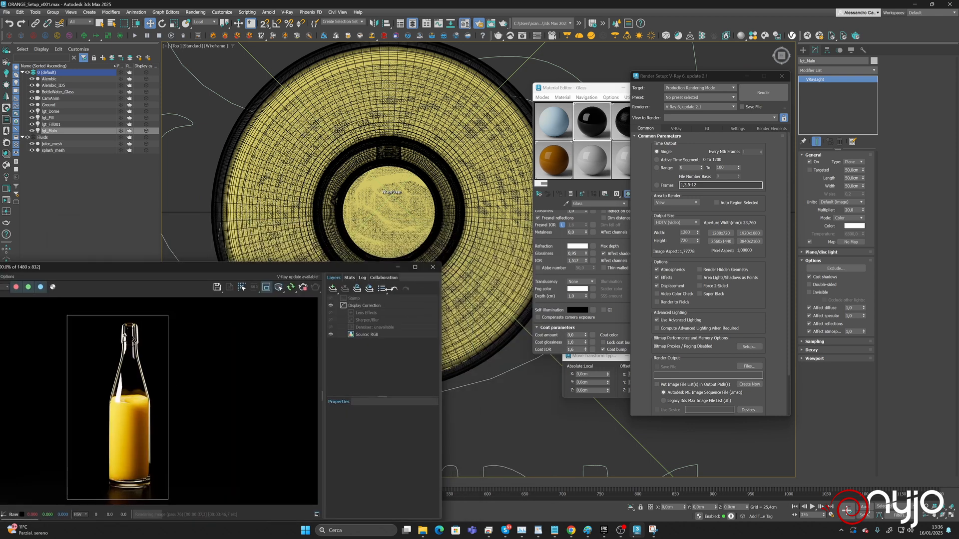
left_click_drag(345, 269, 109, 301)
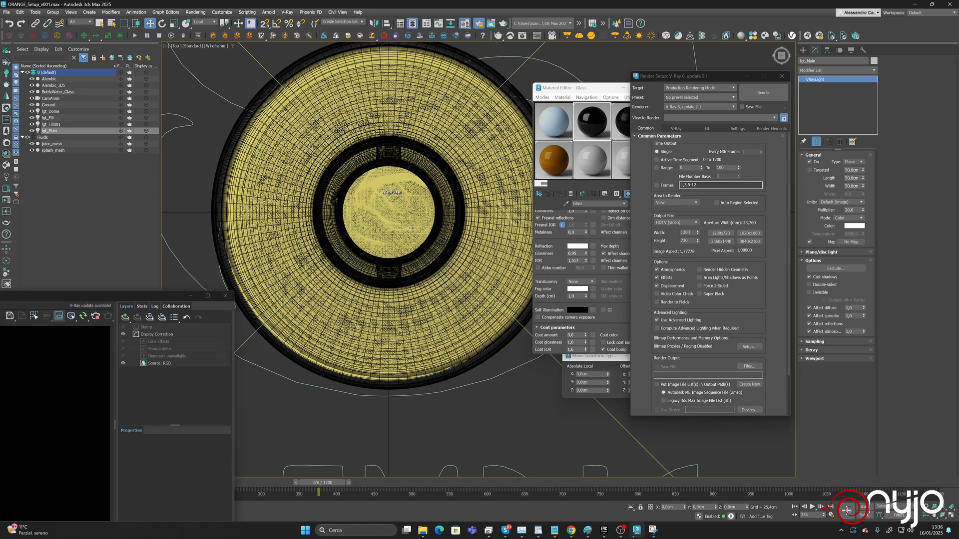
left_click(410, 228)
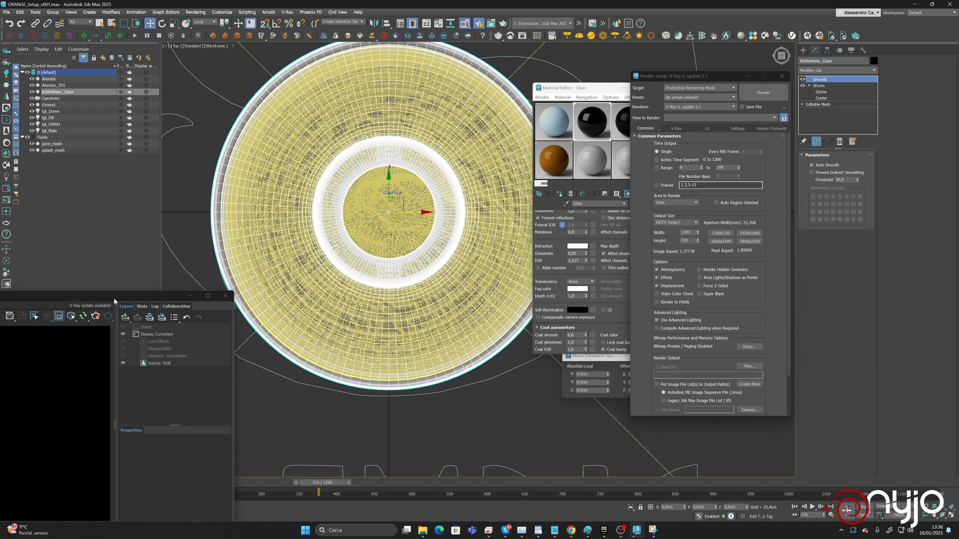
left_click_drag(402, 198, 401, 199)
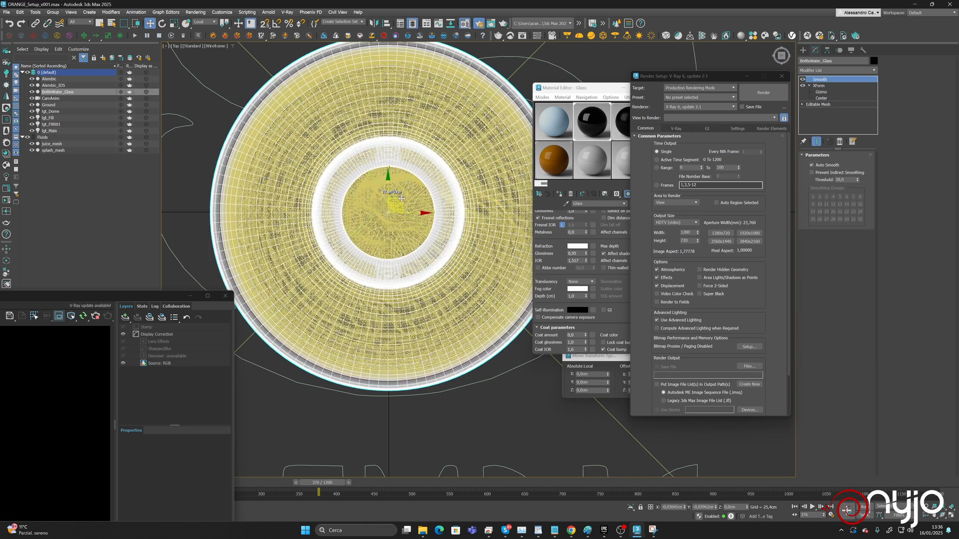
key("shift+q")
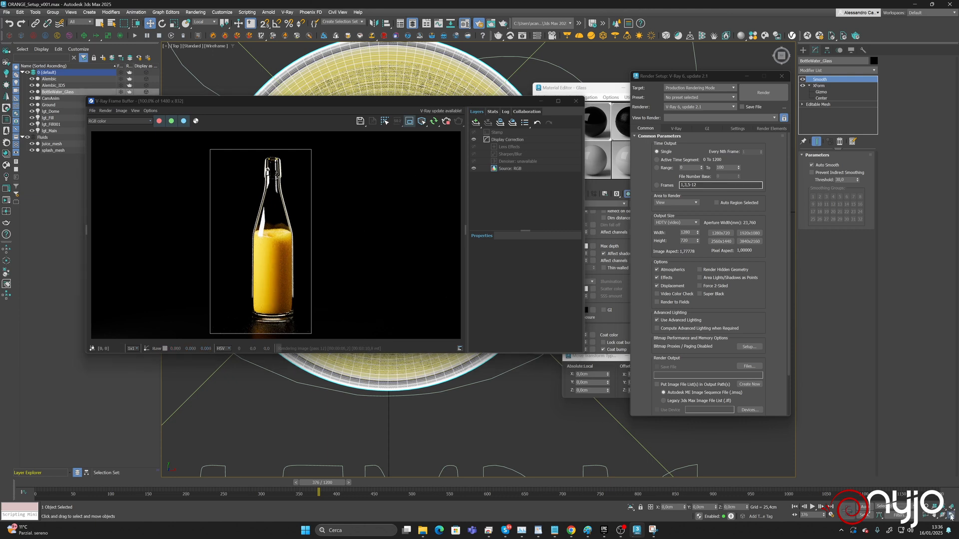
Restore the four-view layout and nudge BottleWater_Glass slightly downward in the side view.
left_click(949, 516)
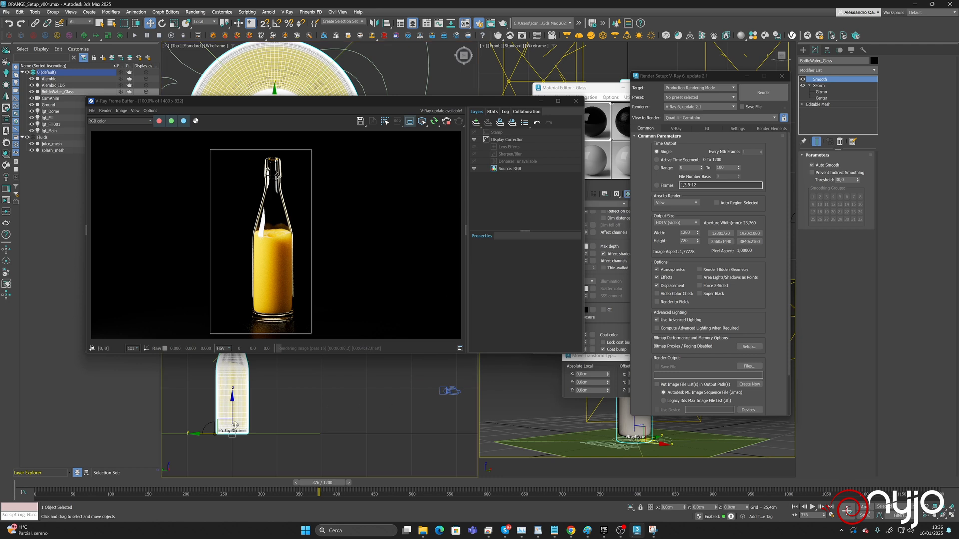
scroll(241, 428, "up", 6)
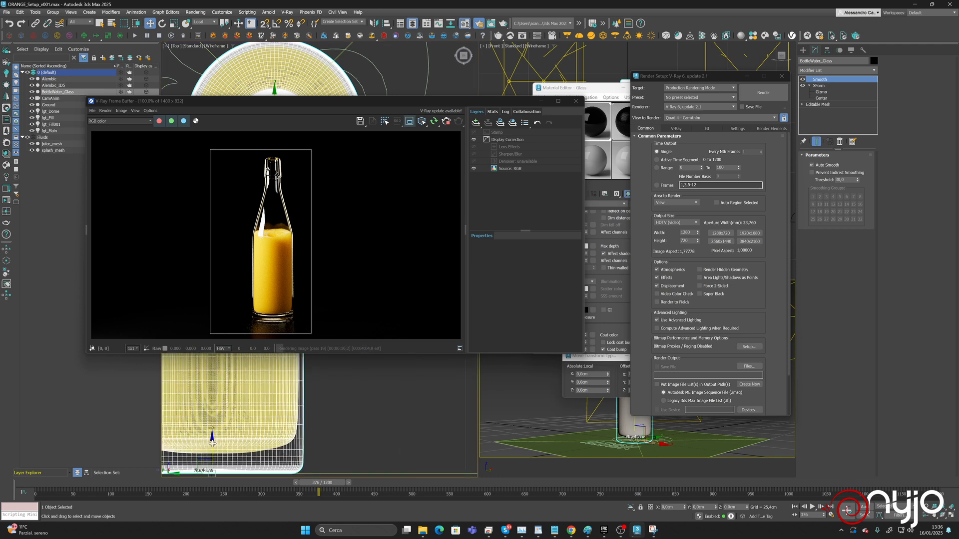
left_click_drag(212, 442, 210, 444)
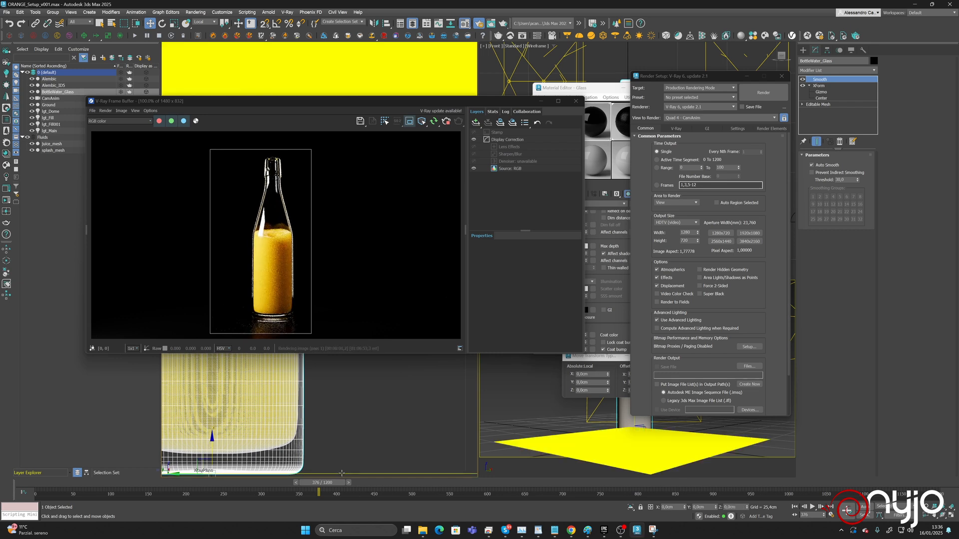
Adjust the Ground plane's height to the bottle's base in the side view and uncover the views behind the render window.
left_click(343, 474)
middle_click_drag(331, 420, 373, 367)
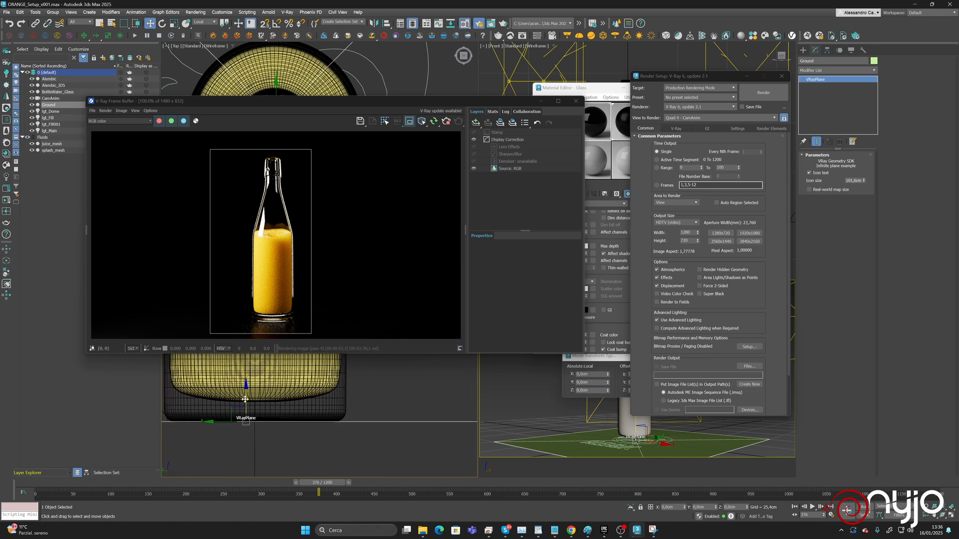
left_click_drag(244, 400, 247, 400)
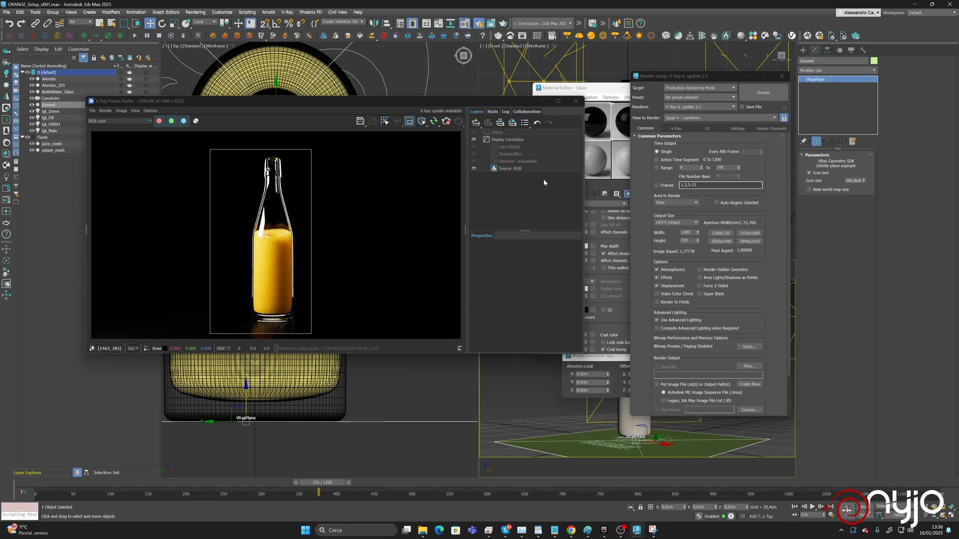
left_click_drag(411, 101, 379, 161)
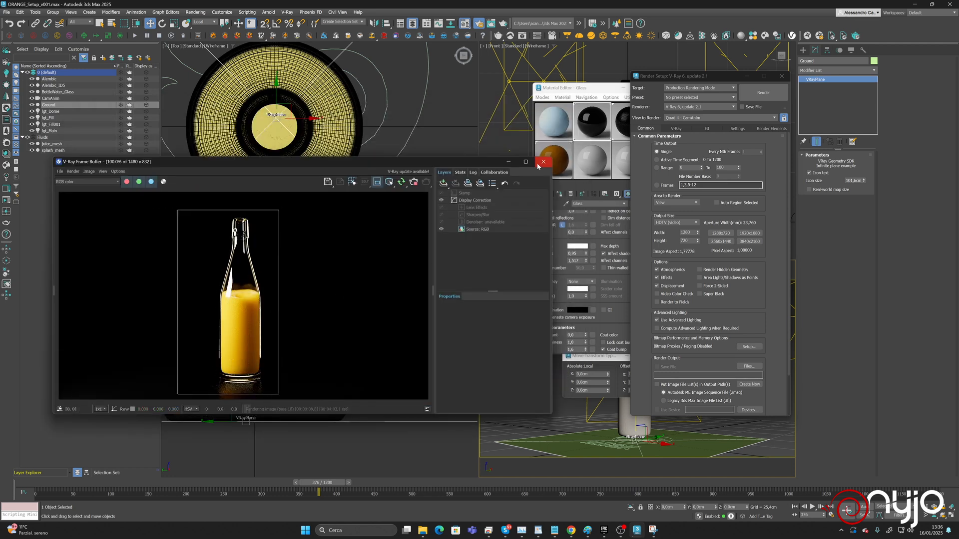
Move the render window clear of the top view and select the lgt_Main light there.
left_click(573, 94)
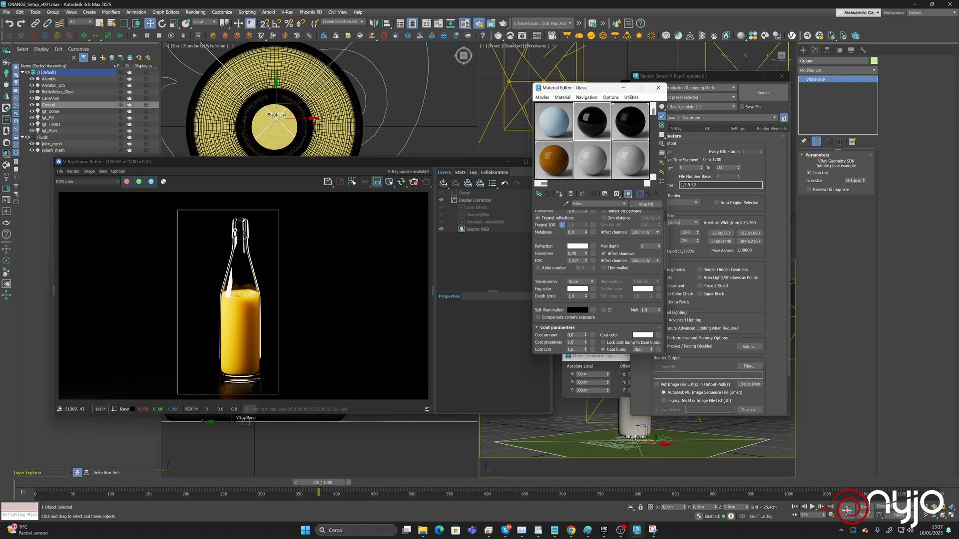
scroll(313, 119, "down", 5)
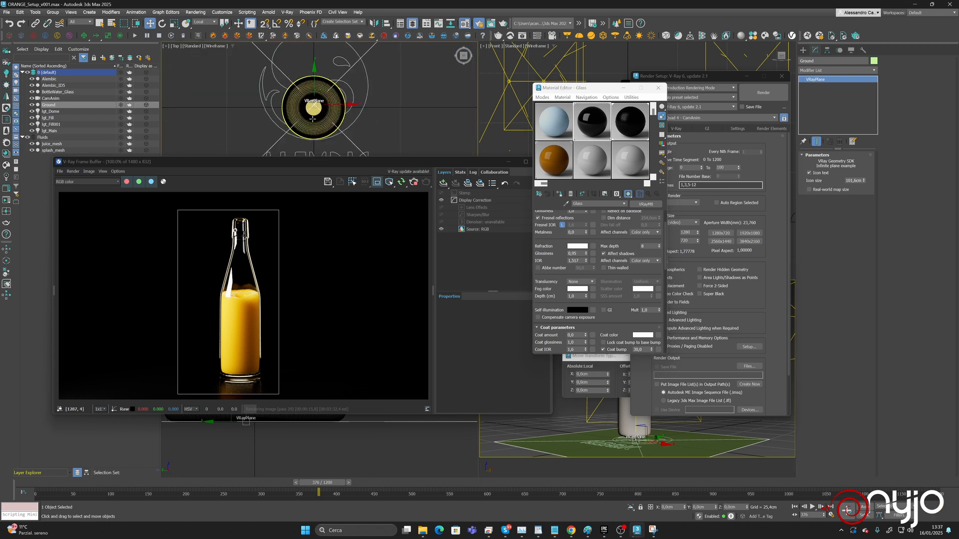
scroll(342, 86, "down", 3)
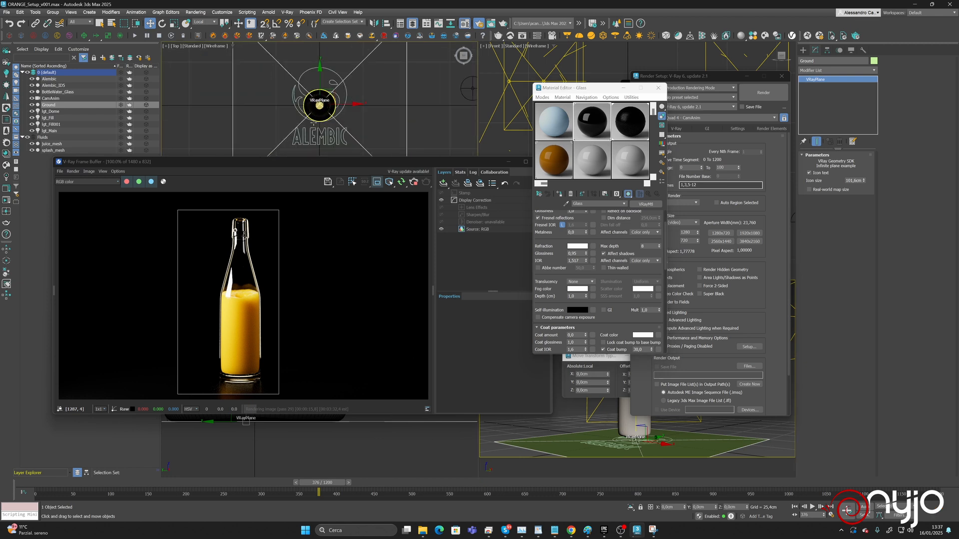
scroll(314, 123, "down", 3)
left_click(289, 210)
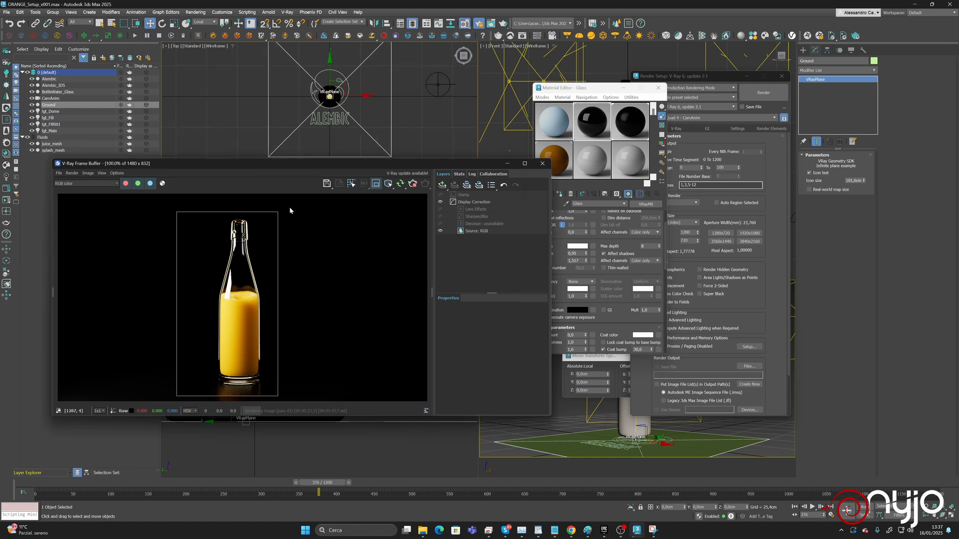
left_click_drag(290, 164, 249, 234)
left_click(277, 186)
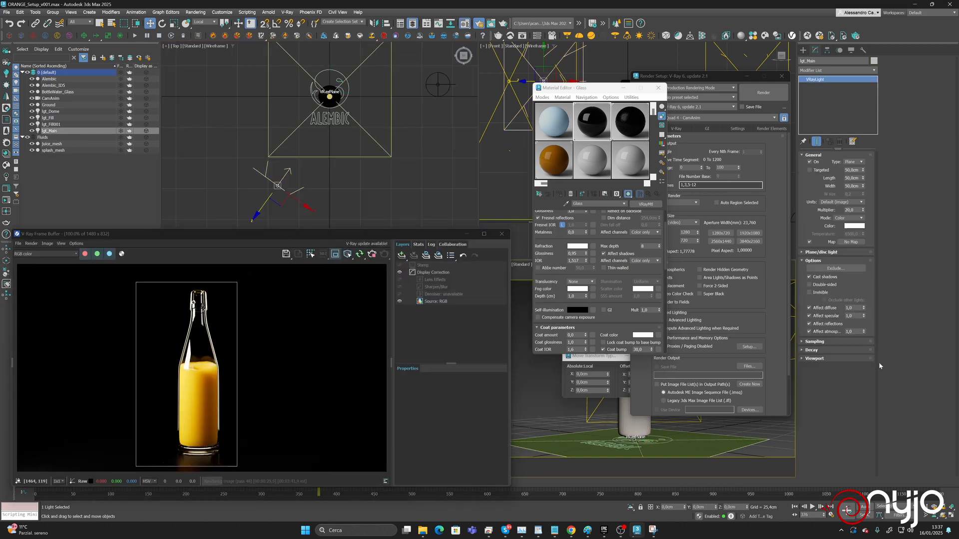
Try lgt_Main with Affect reflections off, comparing the render, and turn the option back on.
left_click(827, 324)
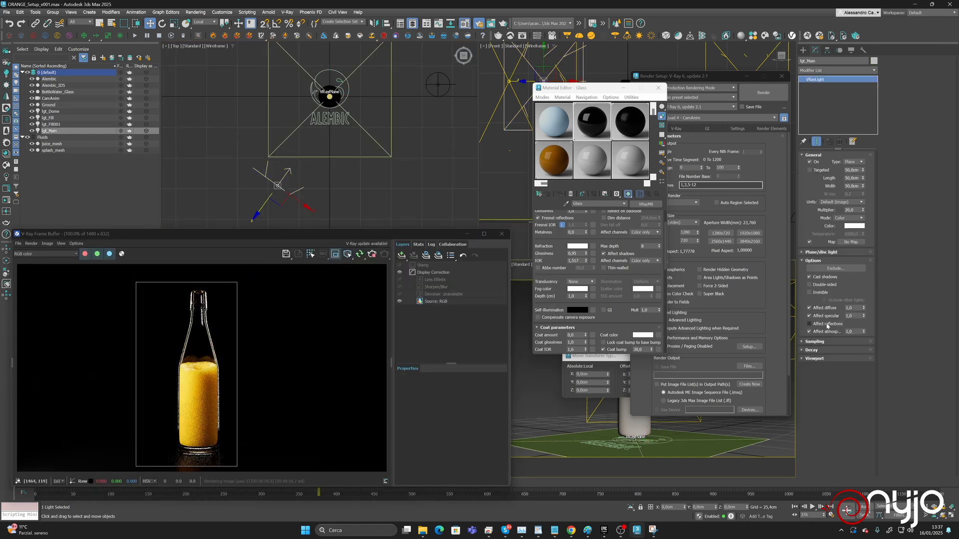
left_click(809, 324)
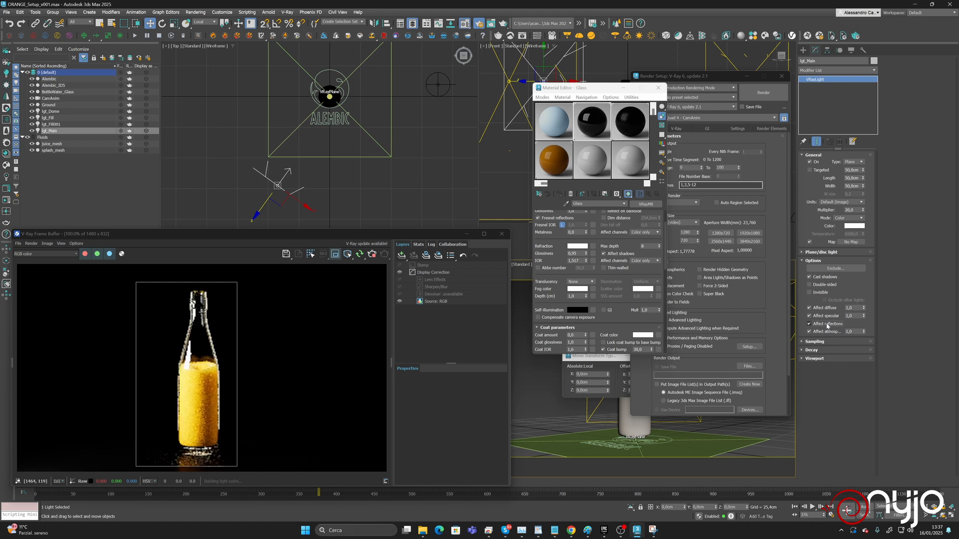
left_click(827, 324)
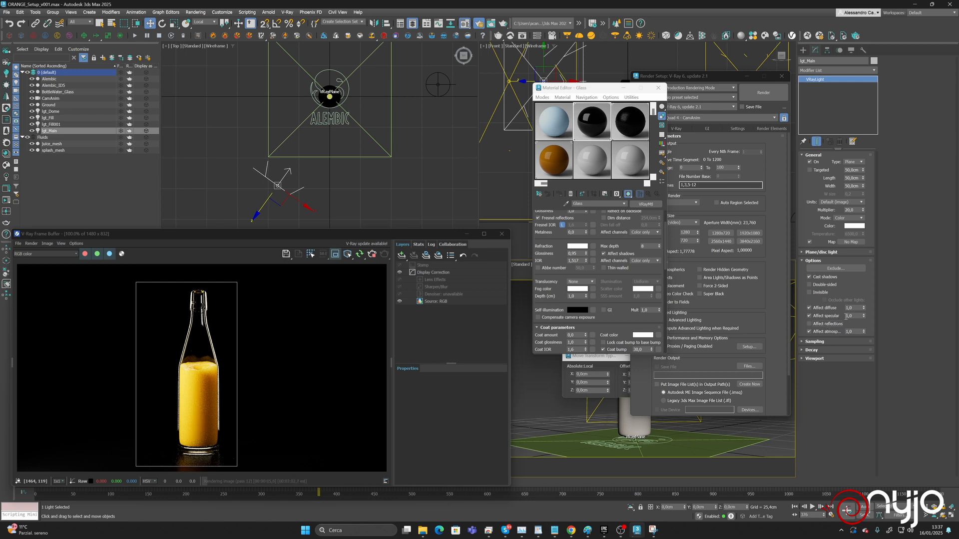
left_click(833, 324)
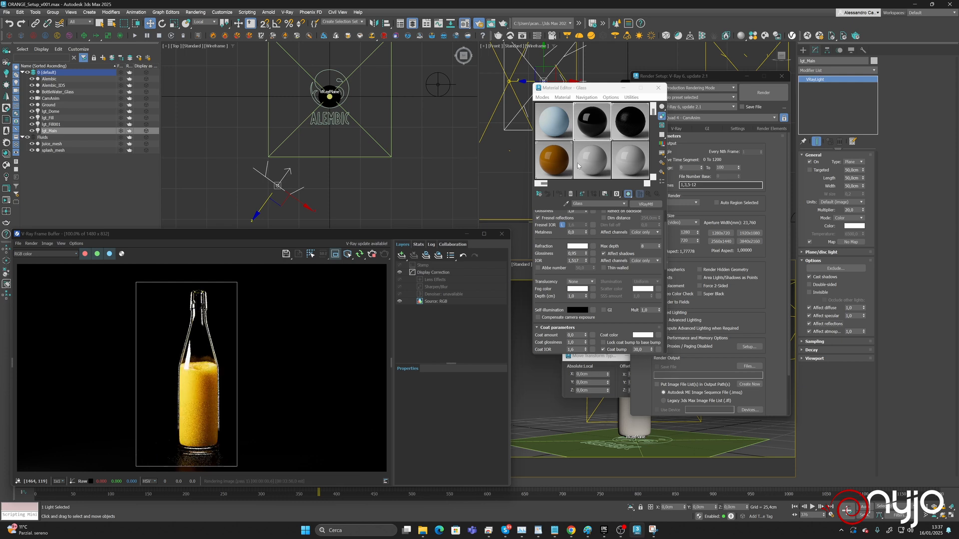
Set the Glass material's reflection glossiness to 0.79 and darken its reflection color to grey value 141.
scroll(581, 235, "up", 2)
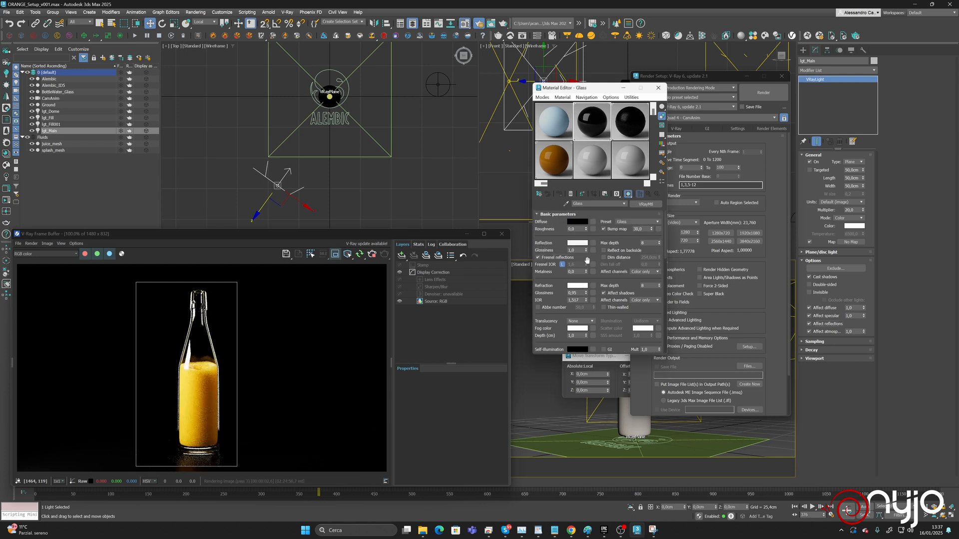
left_click_drag(586, 252, 584, 260)
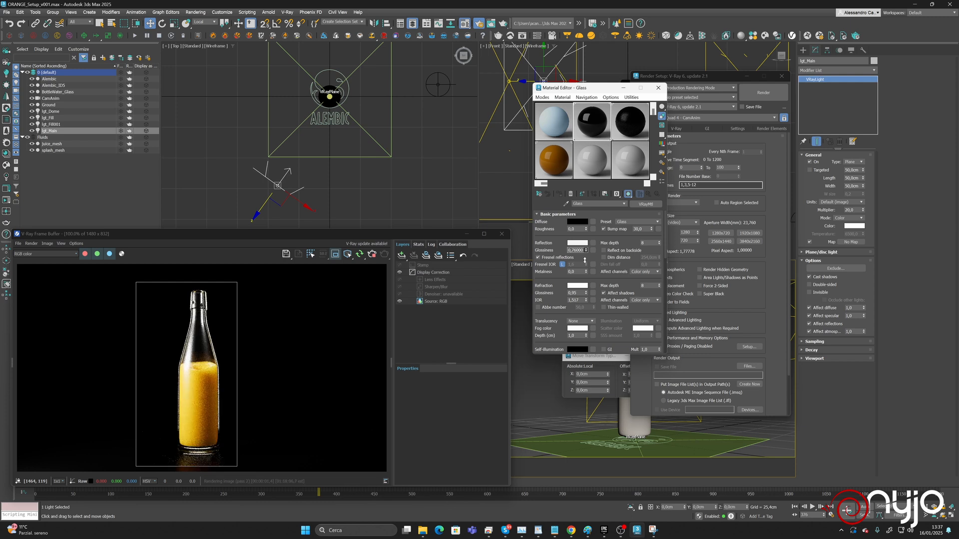
left_click_drag(585, 261, 585, 259)
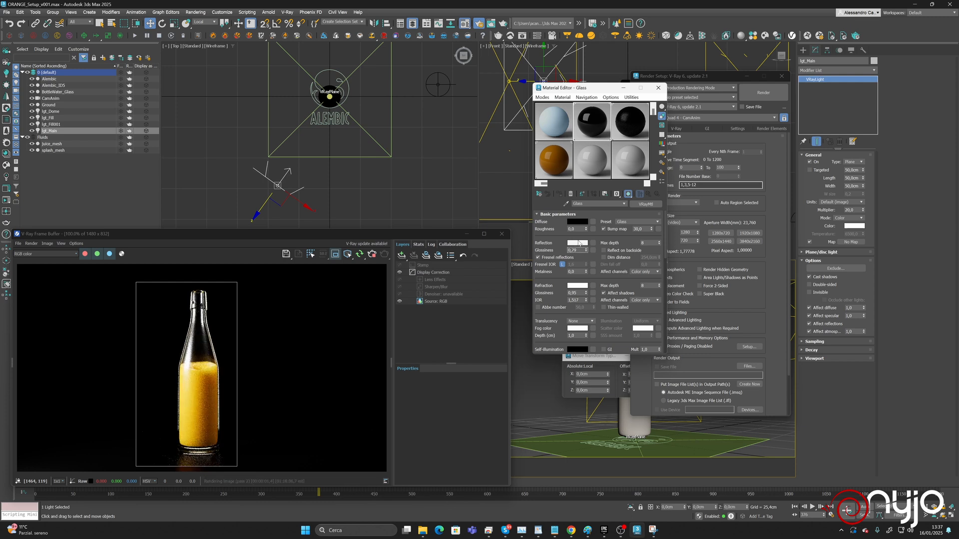
left_click(577, 243)
mouse_move(517, 209)
left_mouse_down()
mouse_move(486, 205)
mouse_move(502, 206)
left_mouse_up()
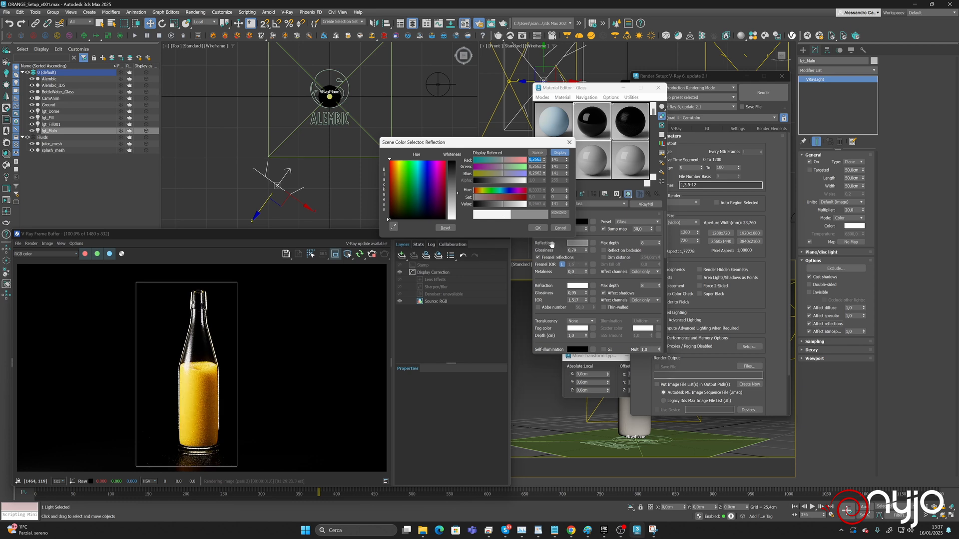
left_click(538, 227)
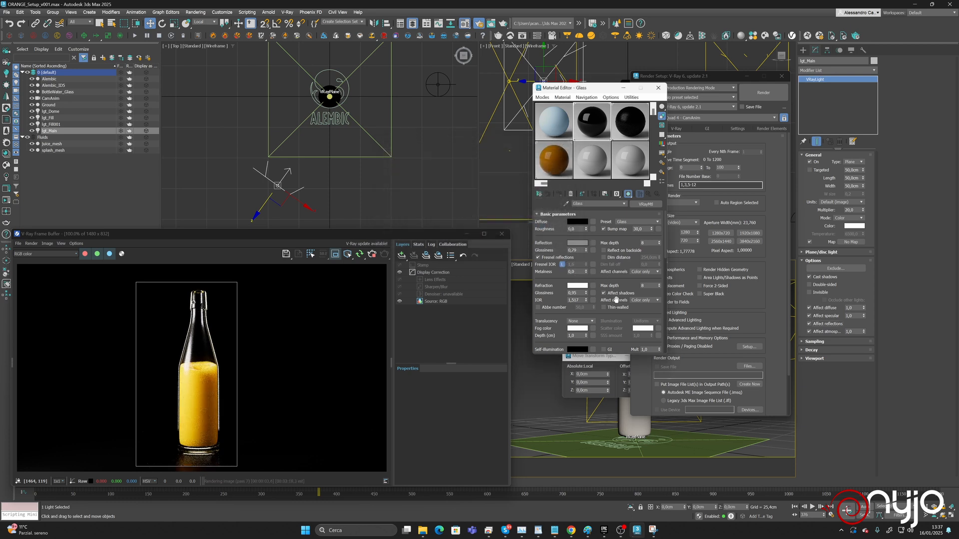
Reduce lgt_Main's Affect specular amount to 0.47.
left_click(863, 317)
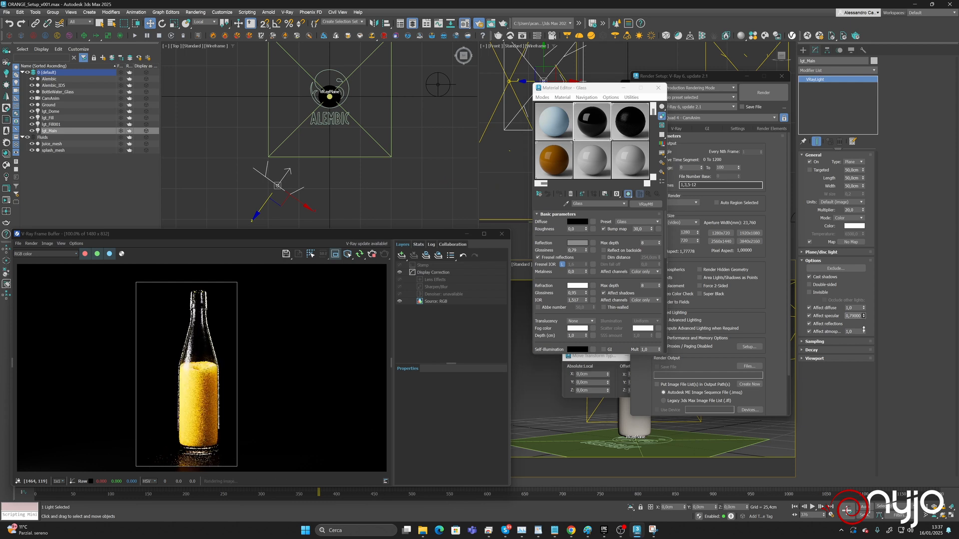
left_click_drag(863, 327, 862, 342)
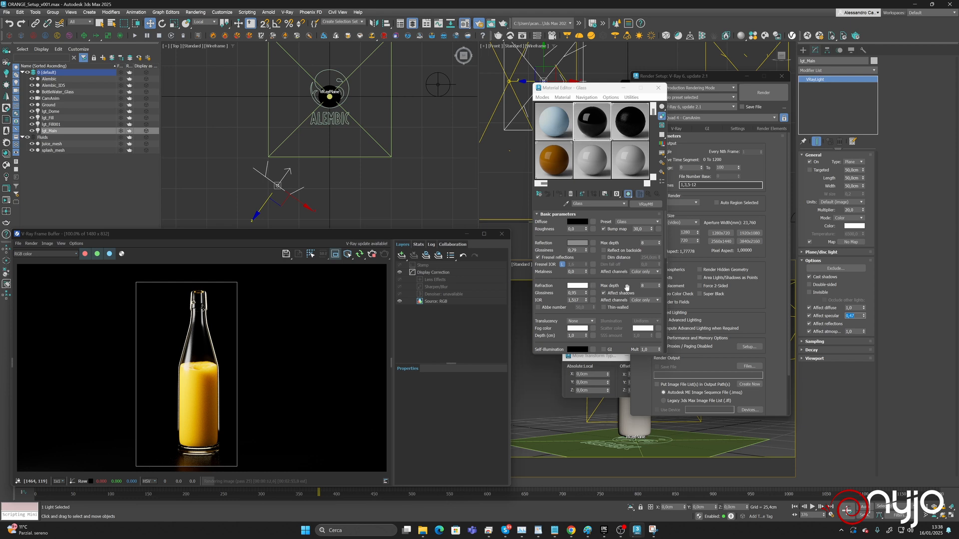
Darken the Glass material's refraction color slightly to grey value 245.
left_click(578, 286)
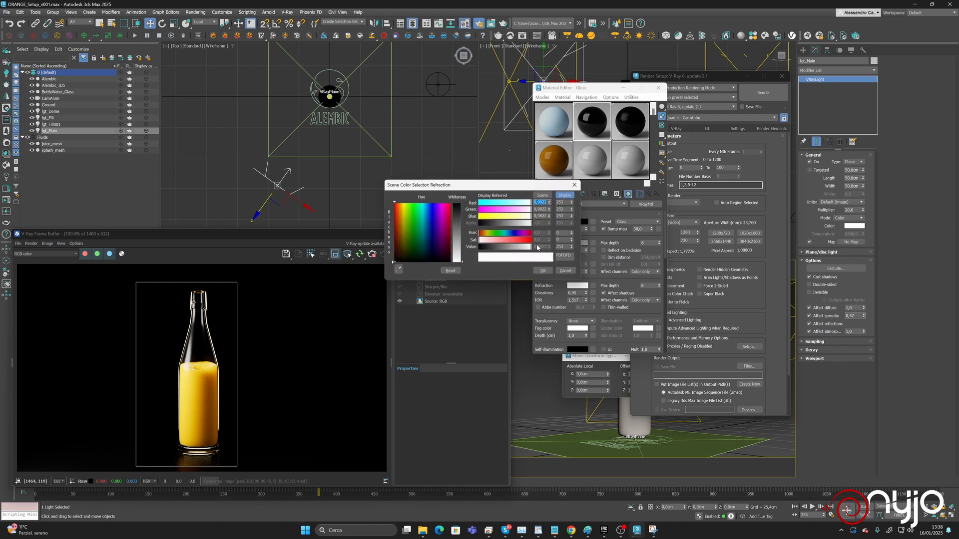
left_click_drag(530, 249, 530, 249)
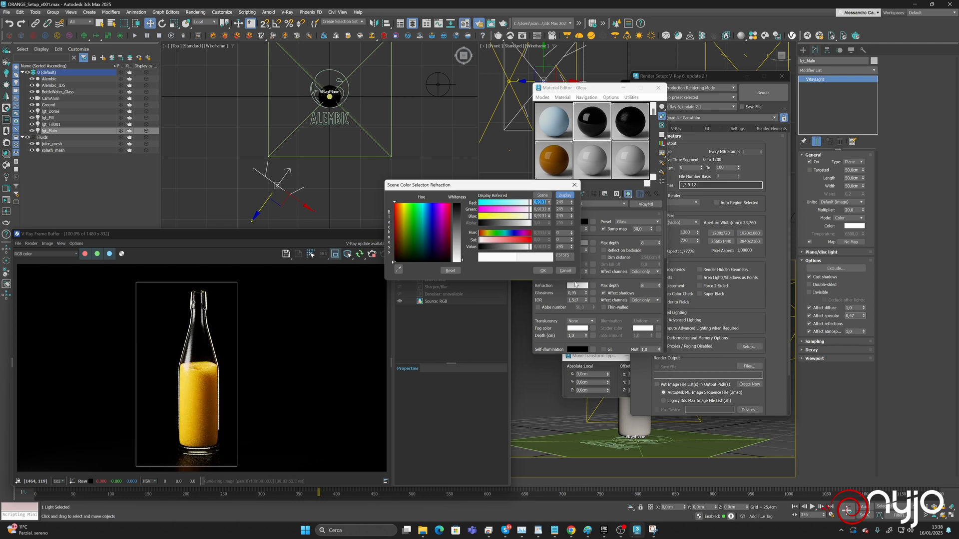
left_click(543, 270)
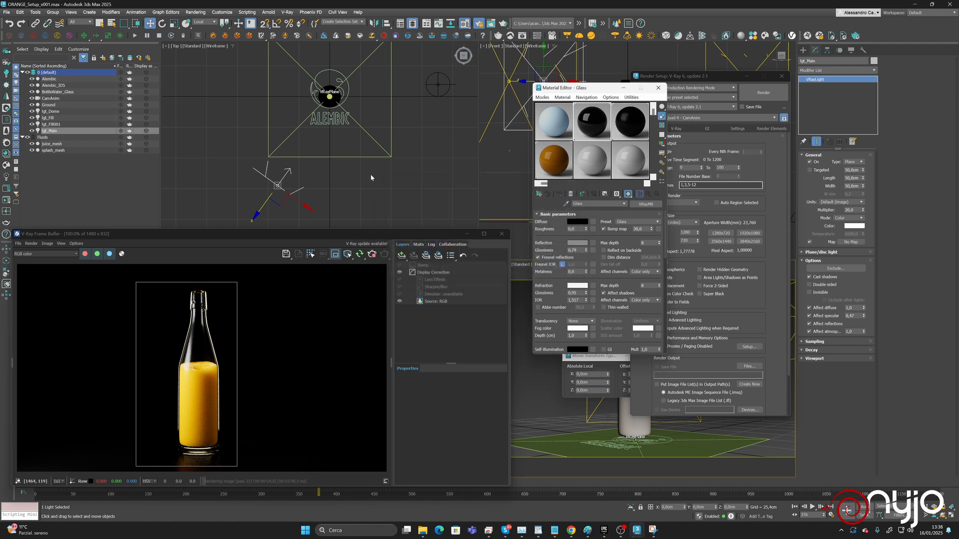
Try a uniform 99.5% scale on BottleWater_Glass and undo it.
left_click(55, 92)
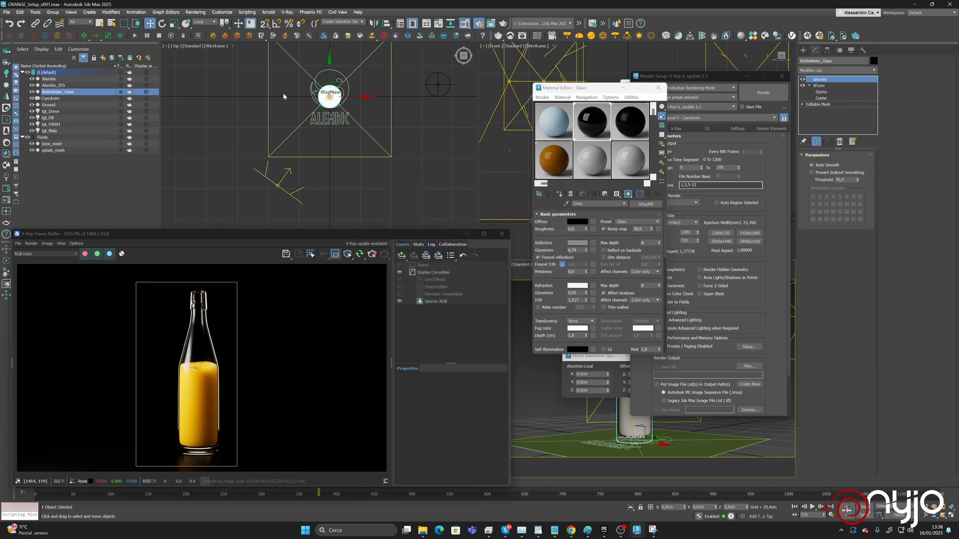
key("r")
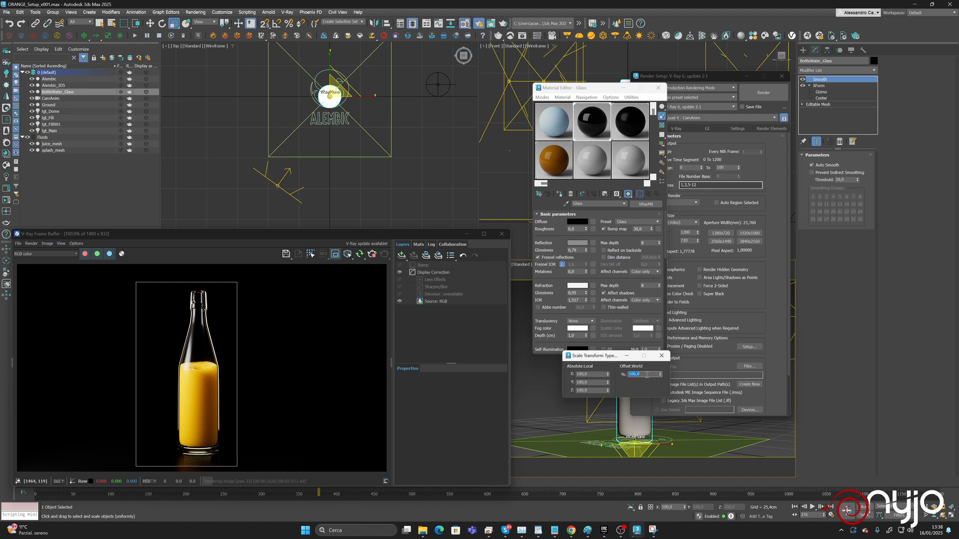
double_click(643, 374)
type("99,5")
key("Return")
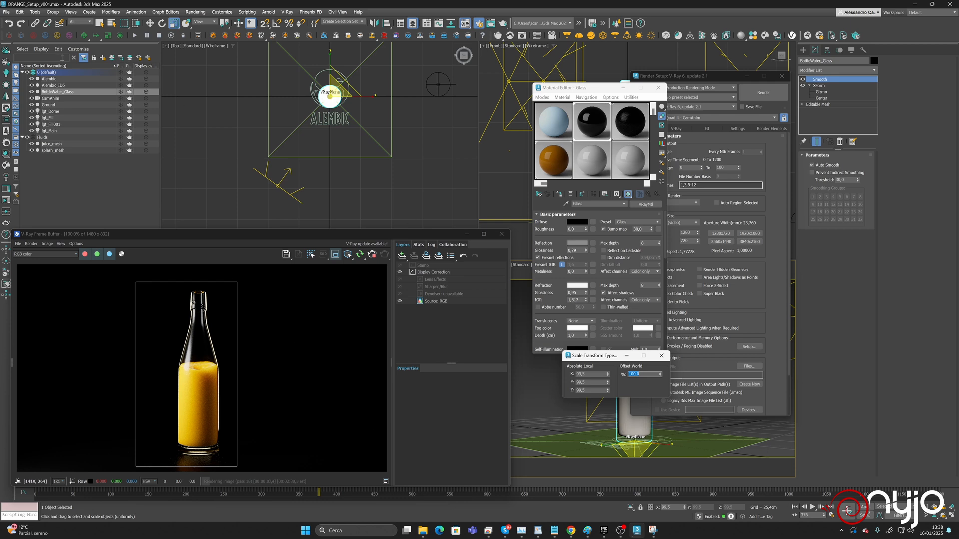
left_click(9, 23)
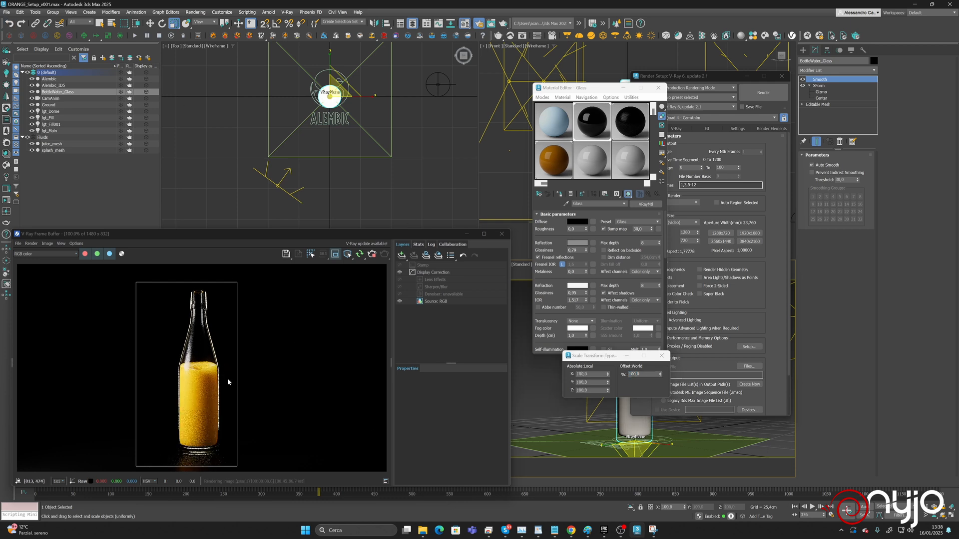
Enable the Abbe number on the Glass material and set the Fluid juice material's scatter radius to 3 cm.
left_click(539, 307)
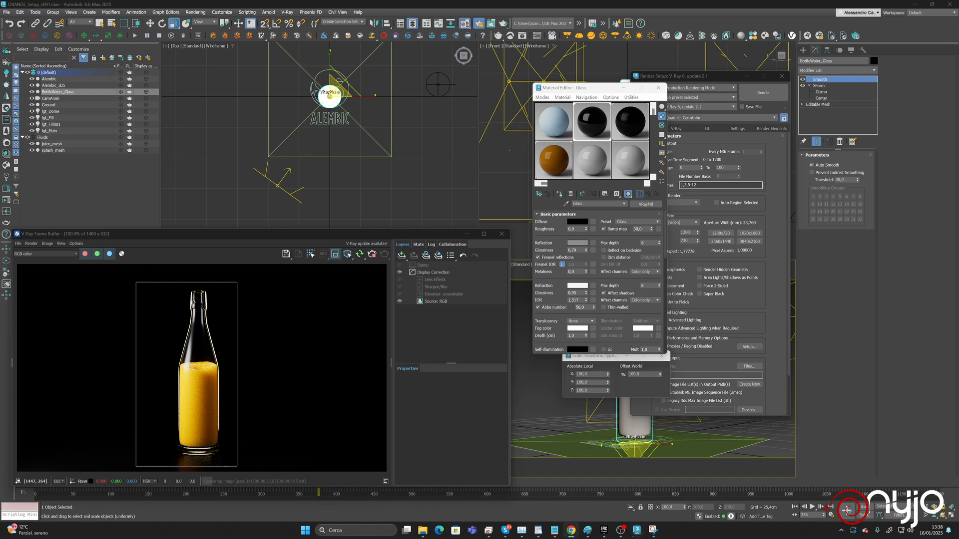
left_click(541, 163)
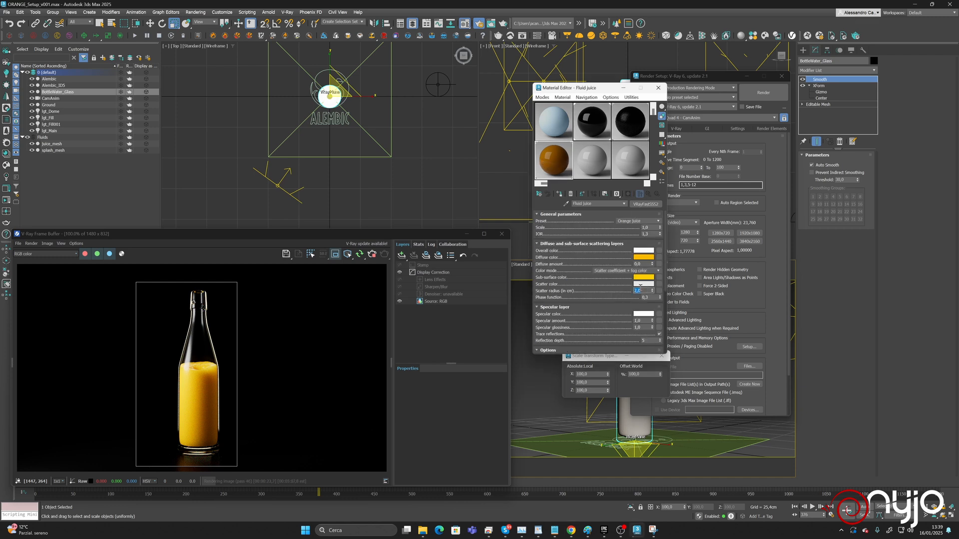
type("3")
key("Return")
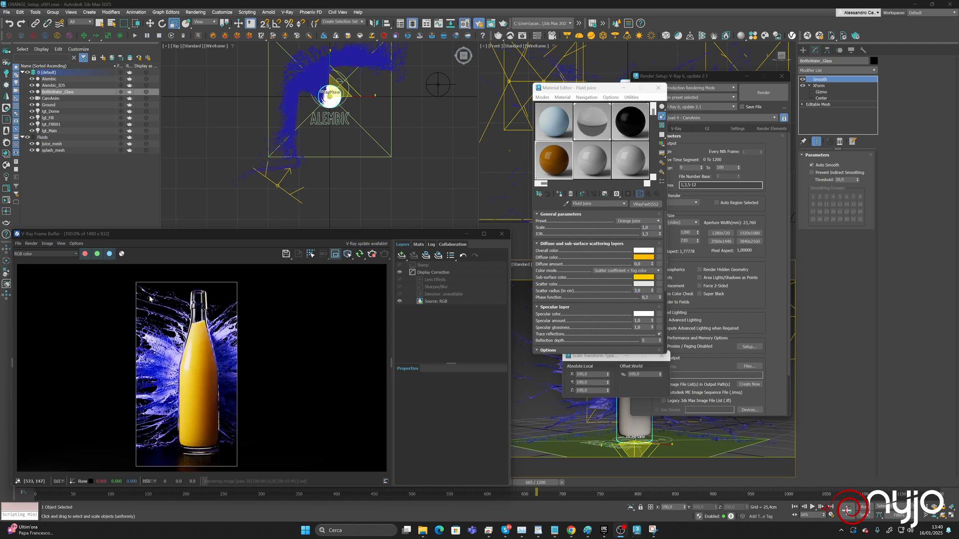
Resize the render region around the bottle and splash, and save the scene.
left_click_drag(310, 470, 278, 469)
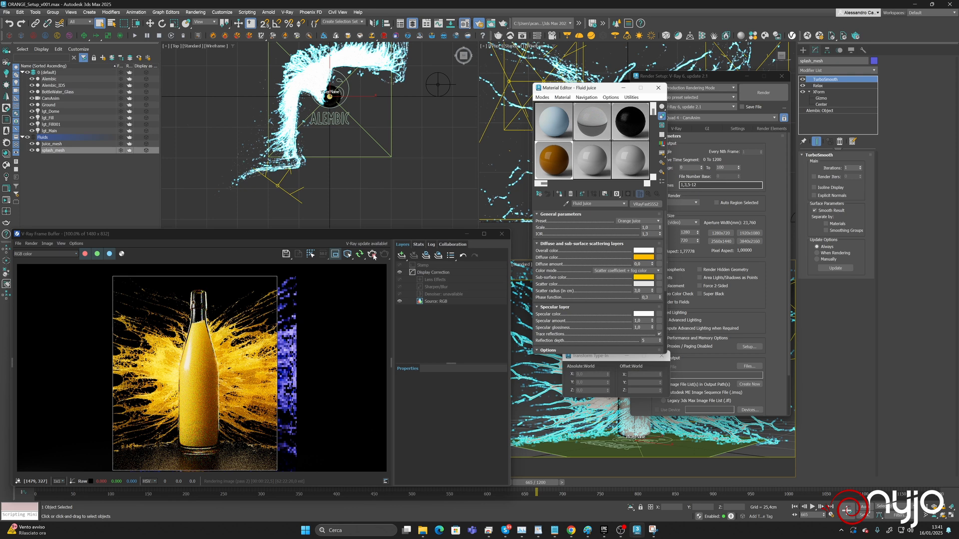
left_click(6, 12)
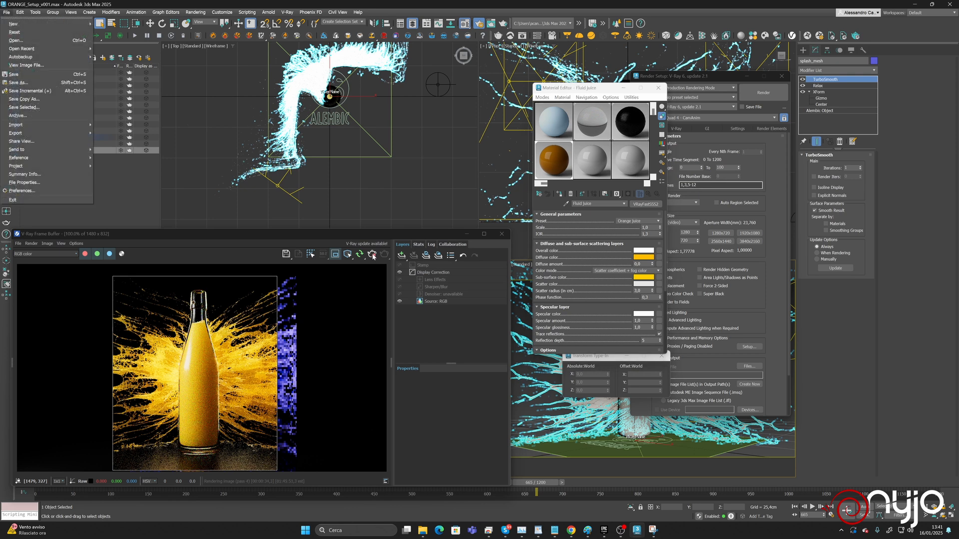
left_click(27, 75)
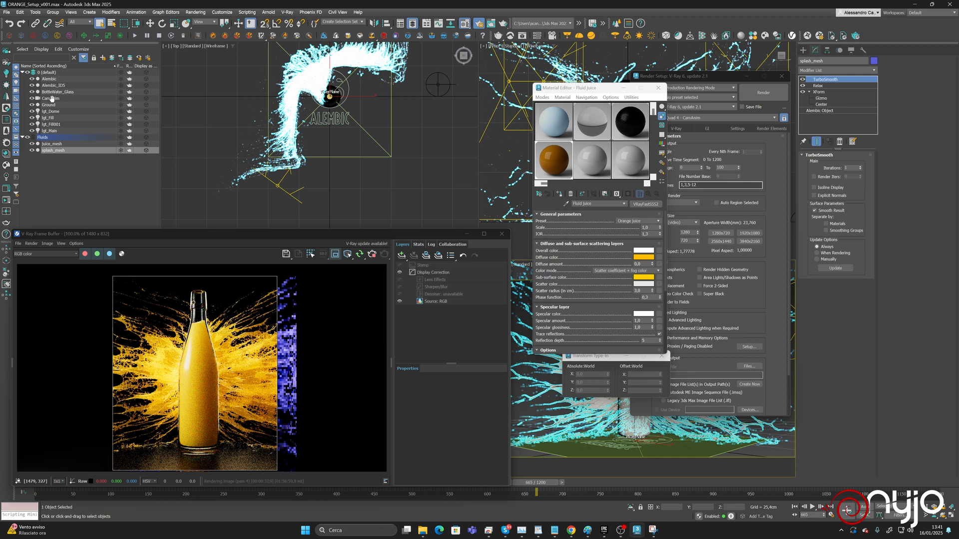
Enable motion blur on the CamAnim camera and restrict the render region to the splash strands beside the bottle's neck.
left_click(52, 98)
left_click(52, 99)
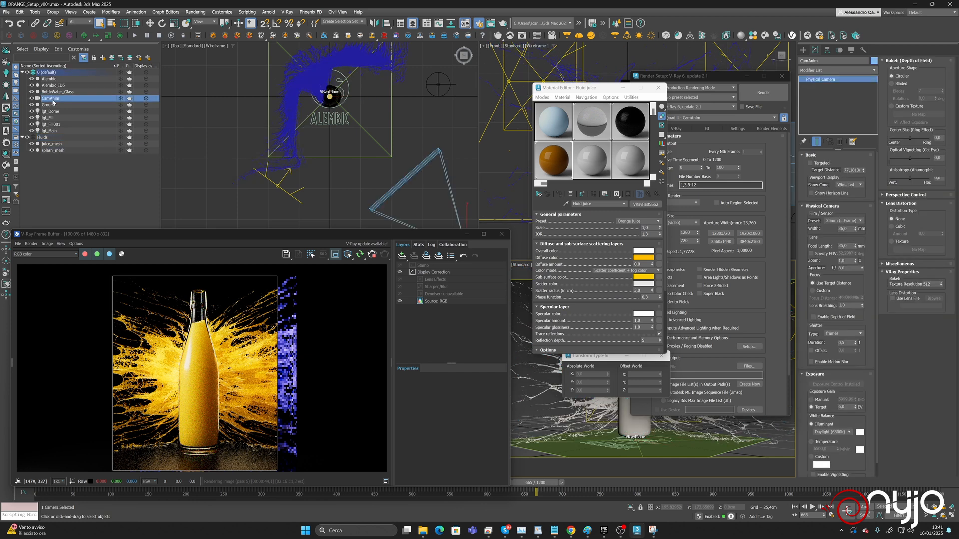
left_click(816, 363)
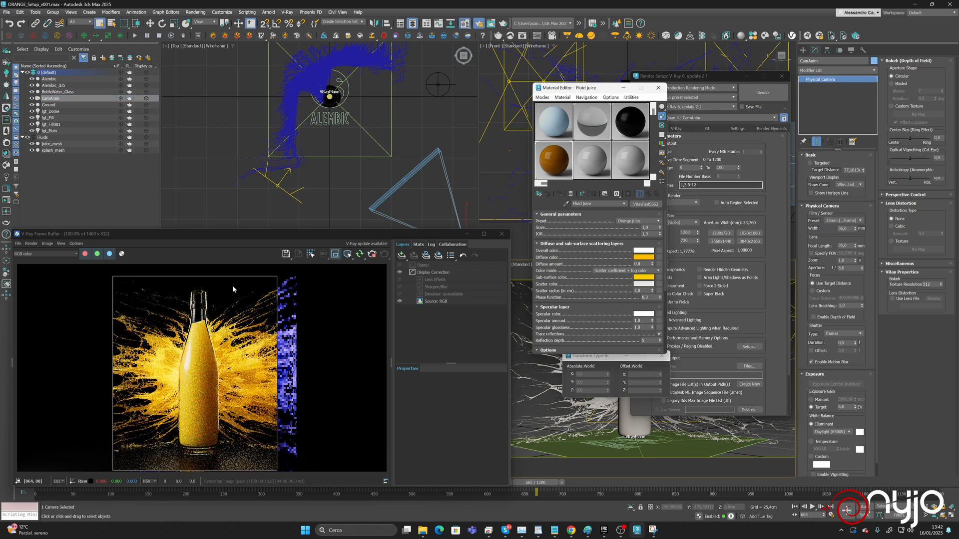
left_click_drag(229, 286, 259, 318)
scroll(260, 318, "up", 2)
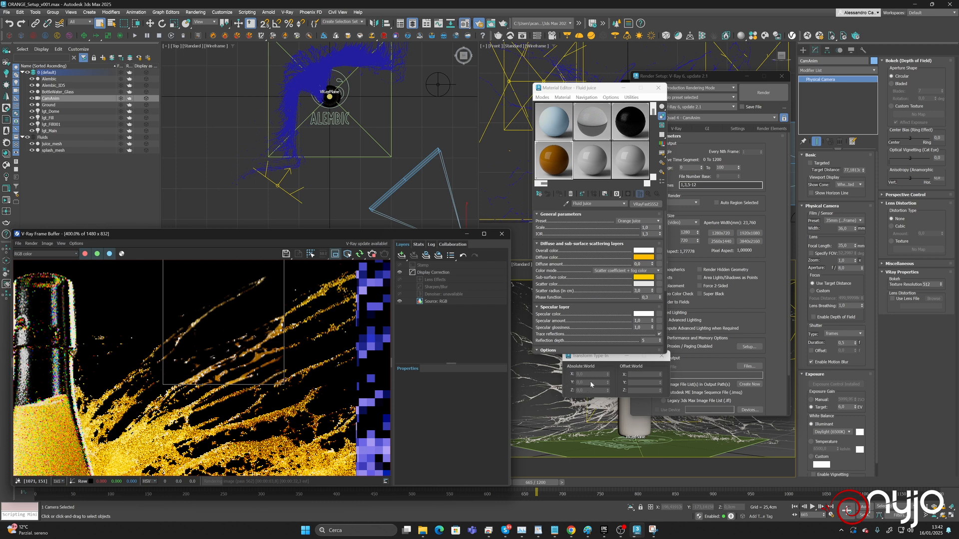
Check the motion blur sample settings in CamAnim's V-Ray camera properties.
right_click(548, 400)
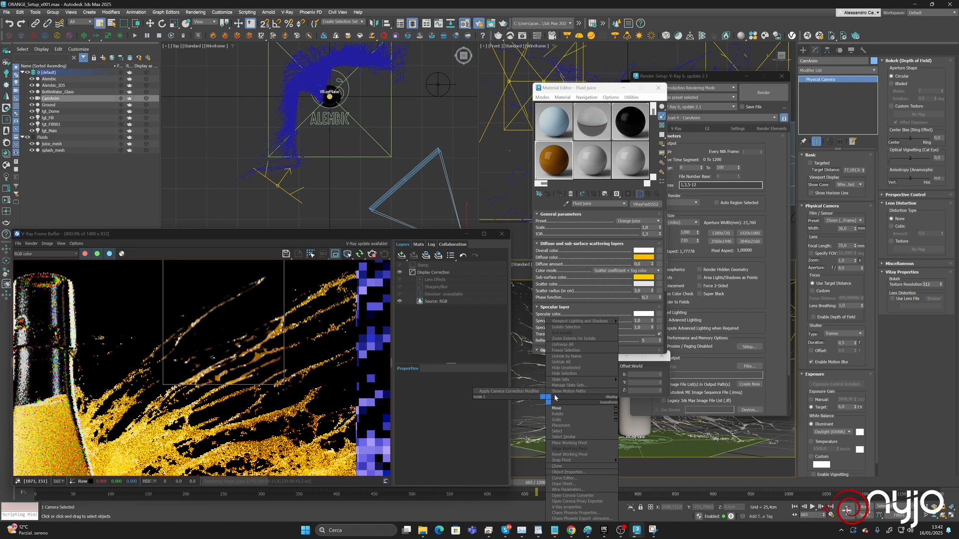
left_click(580, 508)
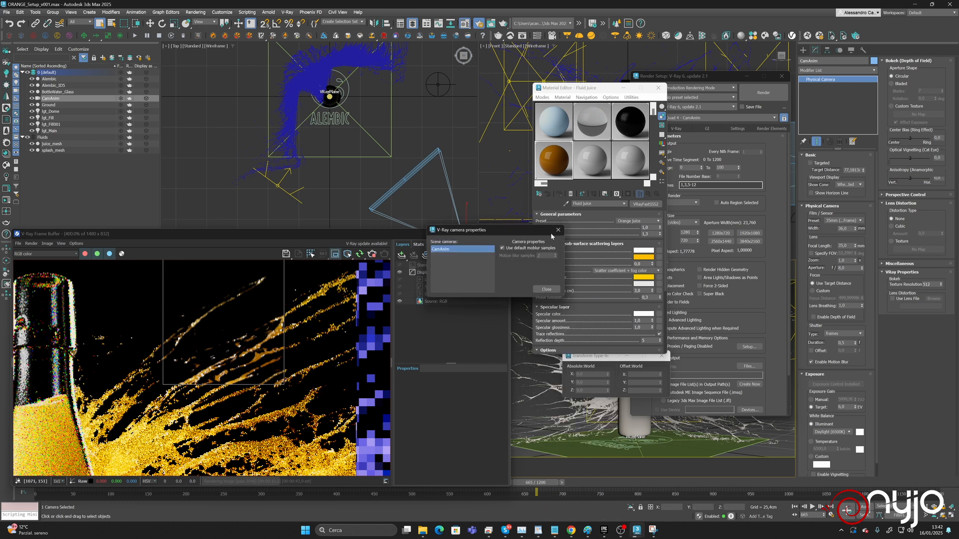
left_click(557, 229)
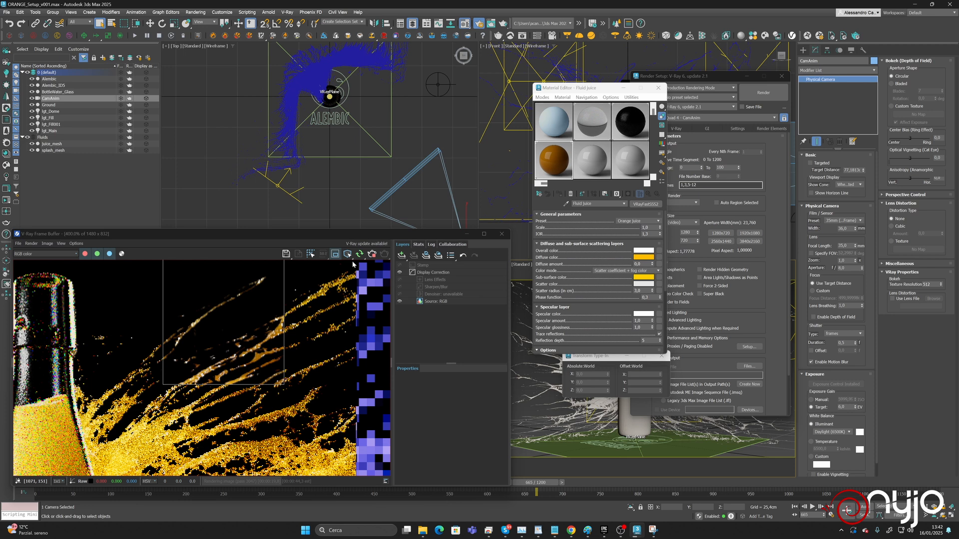
Stop the render and check juice_mesh's motion blur settings in its V-Ray object properties.
left_click(373, 256)
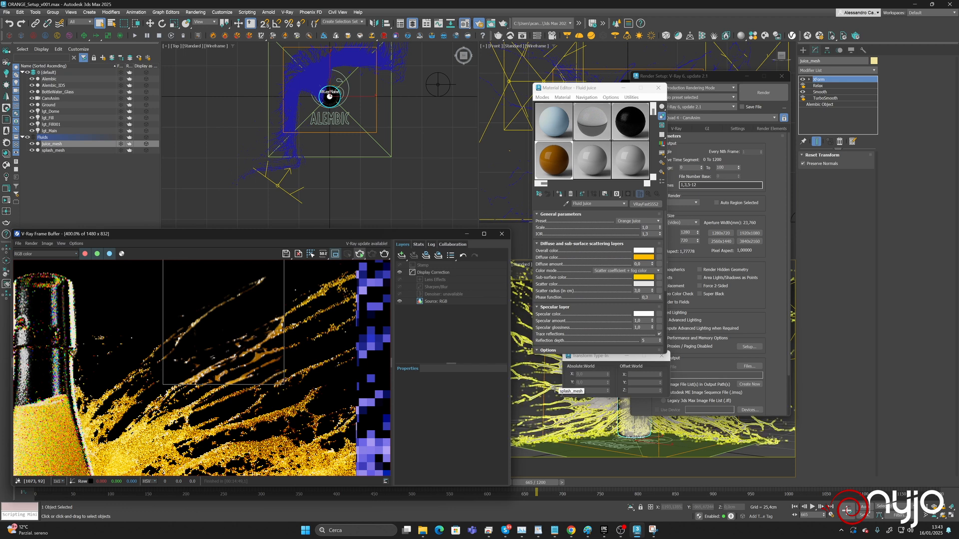
right_click(555, 388)
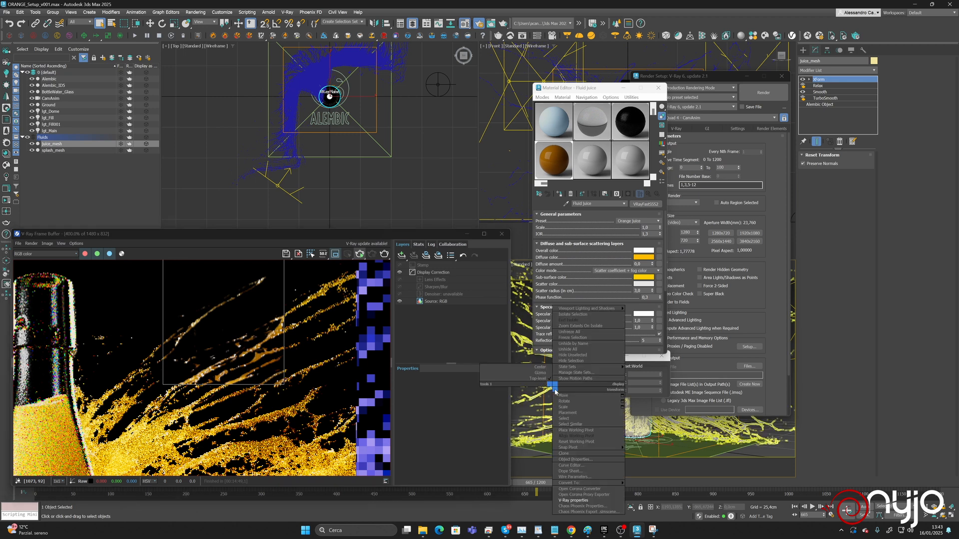
left_click(564, 500)
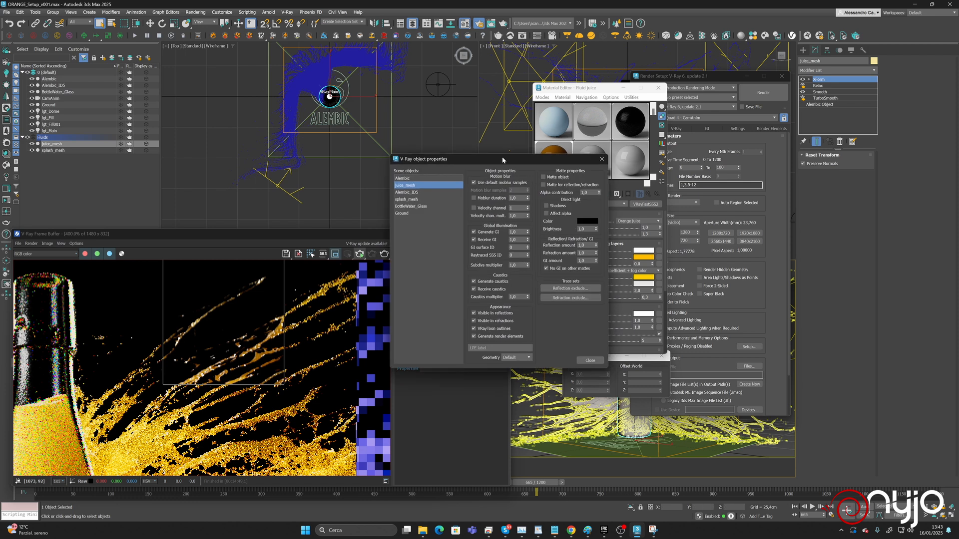
left_click_drag(524, 161, 334, 64)
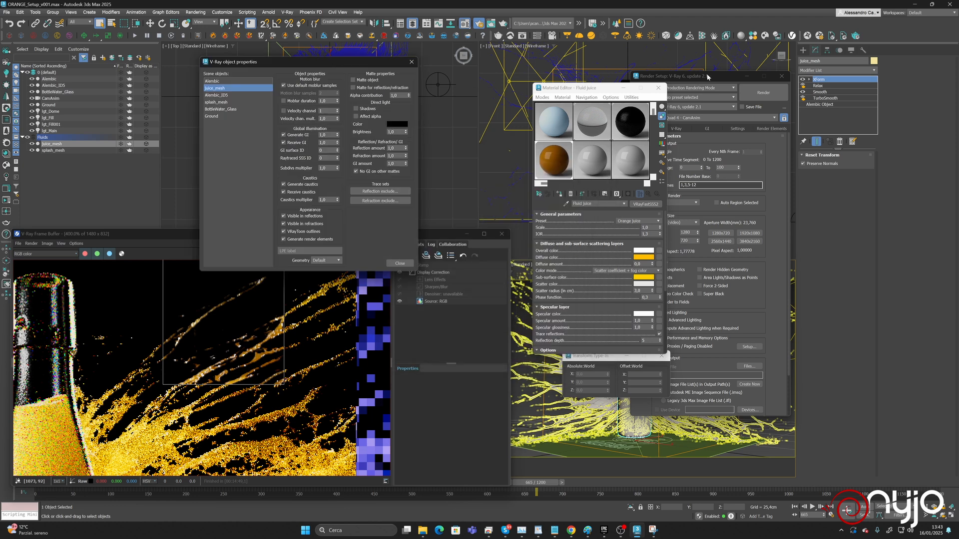
left_click(400, 264)
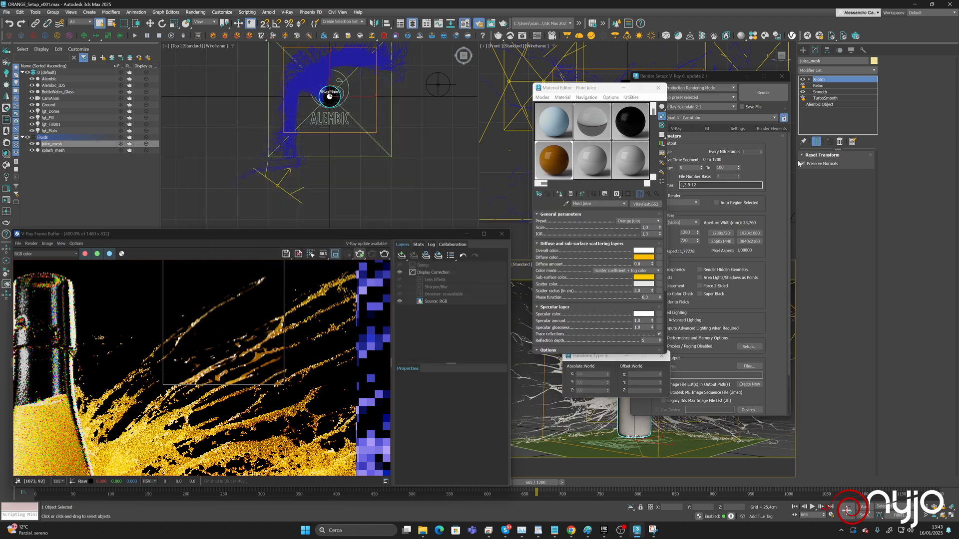
Rename the unused 08 - Default material to Gray and change its type to VRayMtl.
left_click(591, 159)
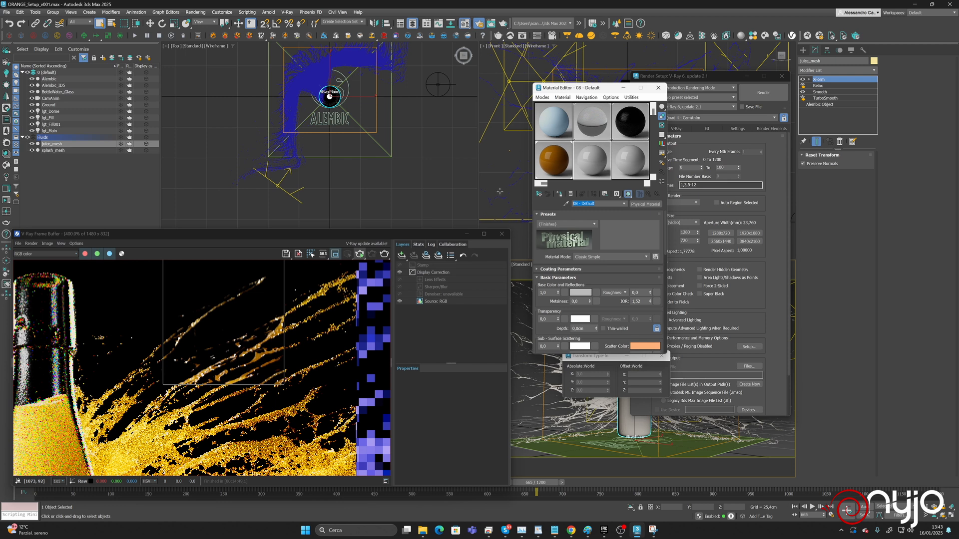
type("Gray")
key("Return")
left_click(641, 205)
double_click(262, 231)
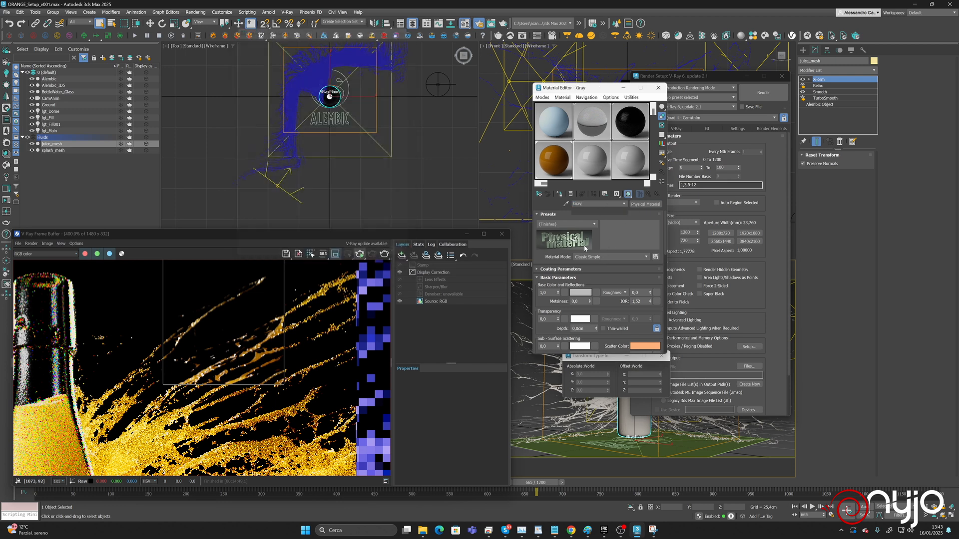
Enable V-Ray's global material override, assign Gray to it as an instance, and render the camera view.
left_click_drag(600, 89, 478, 88)
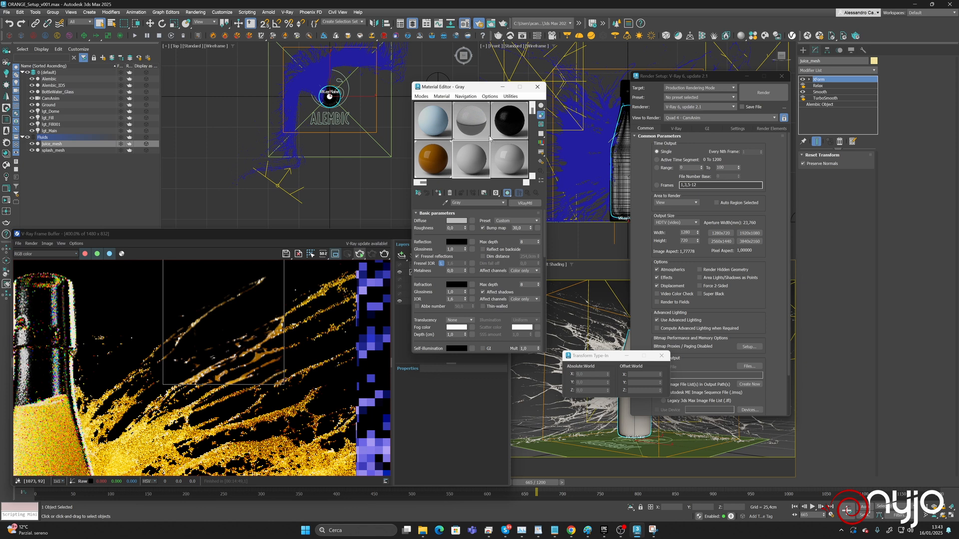
left_click(675, 128)
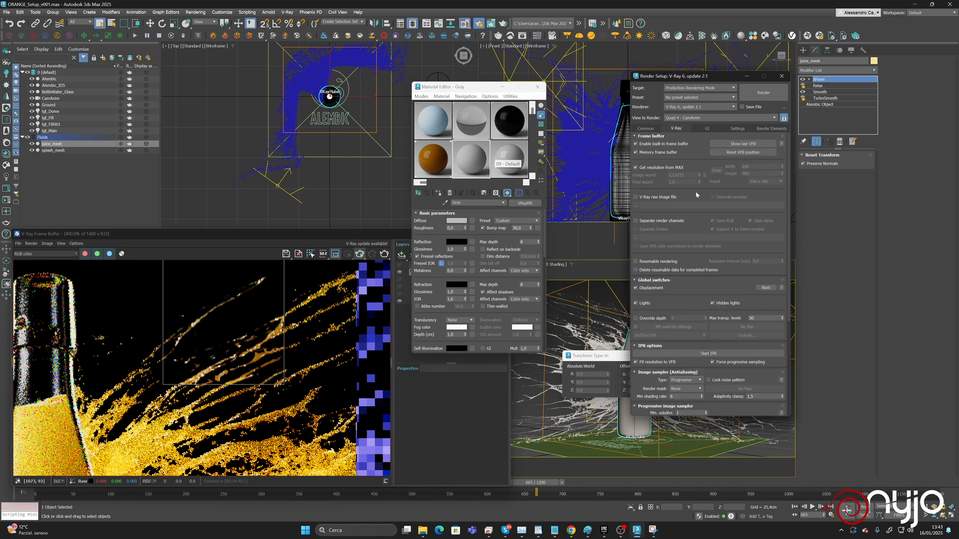
left_click(636, 318)
left_click(635, 327)
left_click(636, 318)
left_click(728, 329)
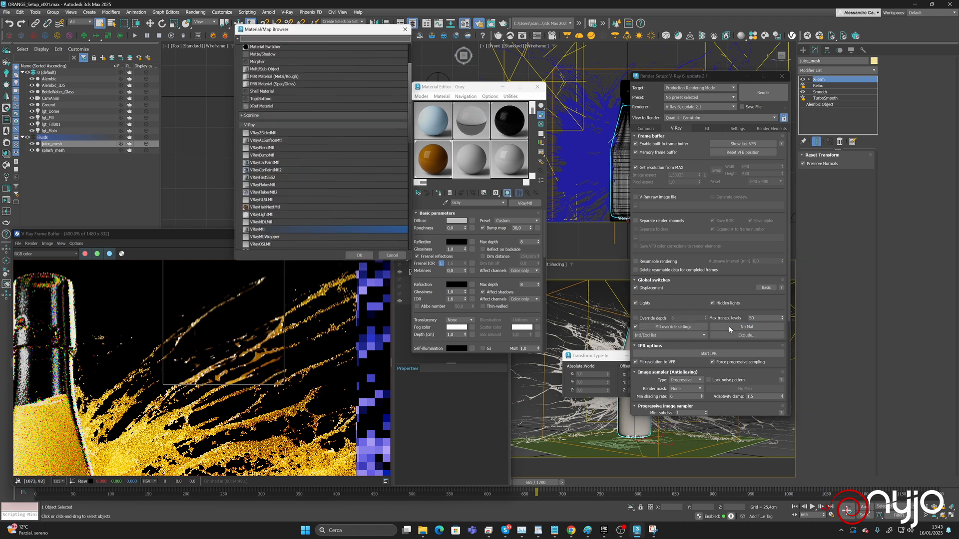
left_click(389, 257)
left_click_drag(525, 203, 721, 329)
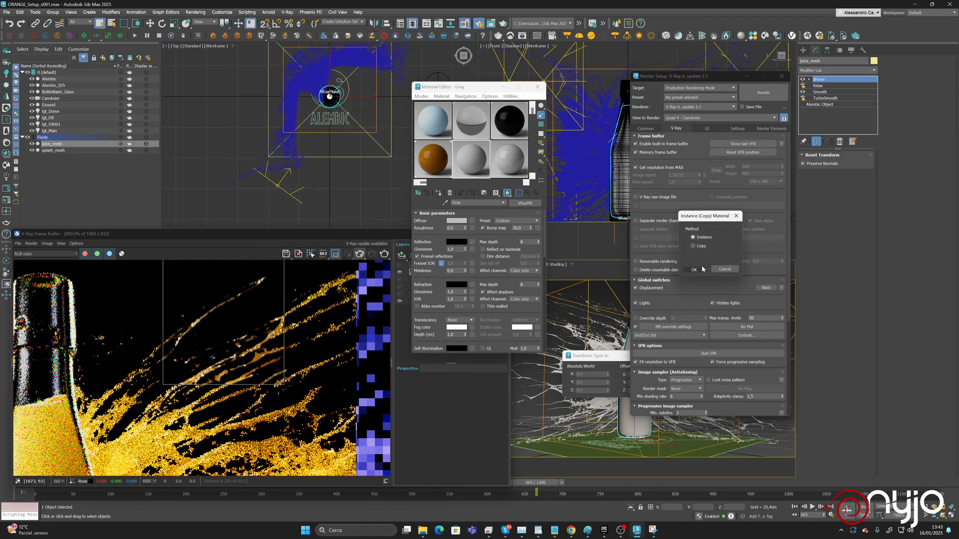
left_click(694, 269)
left_click(386, 242)
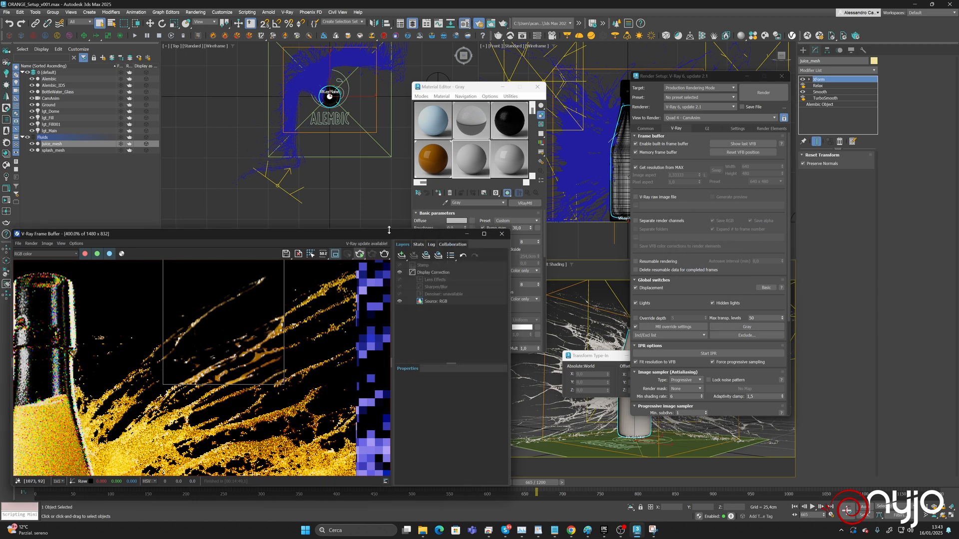
left_click(759, 93)
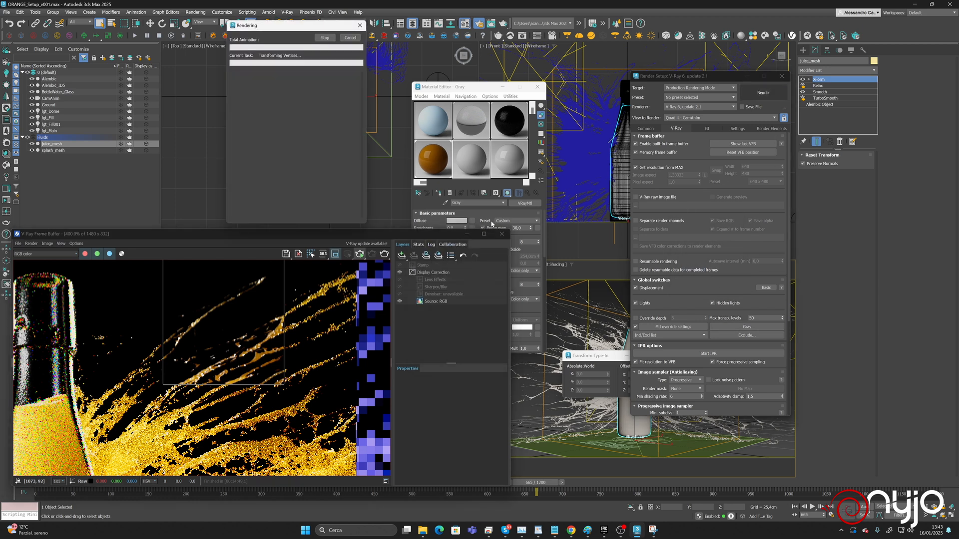
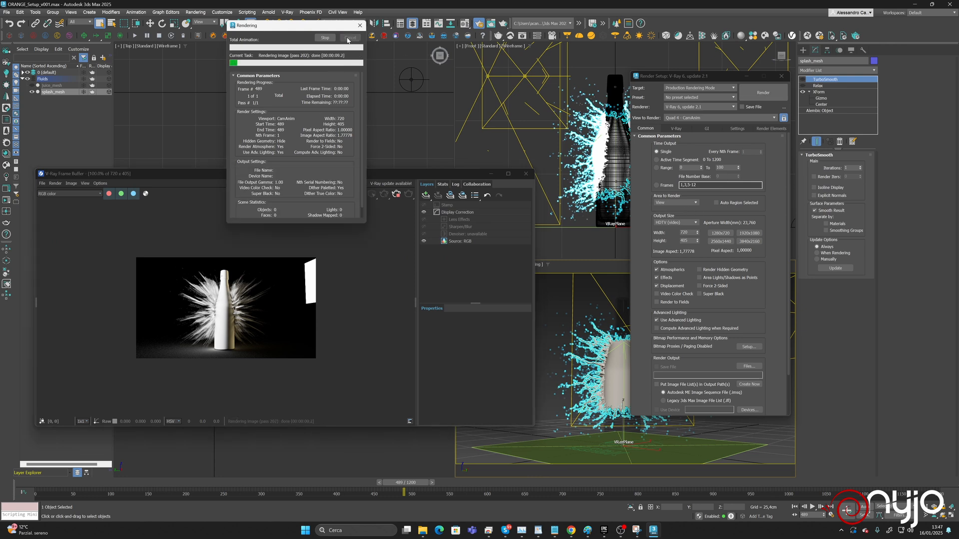
Close the render setup and restrict the render region to the upper splash strands beside the bottle's neck.
left_click(781, 75)
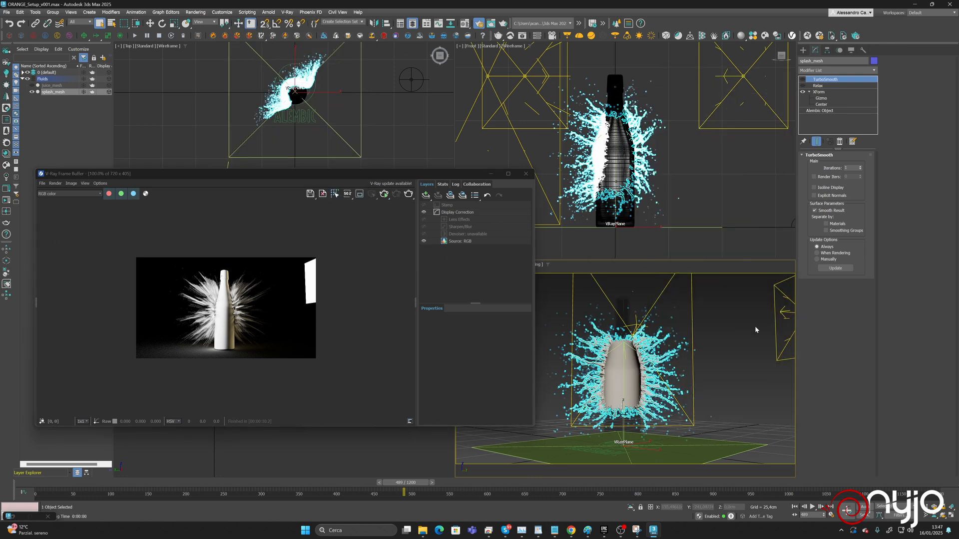
left_click(782, 311)
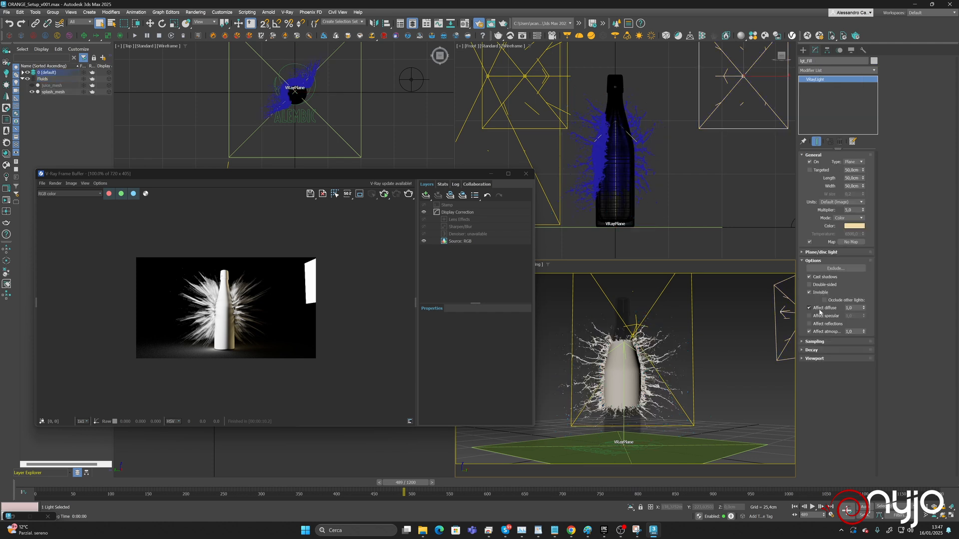
scroll(219, 299, "up", 1)
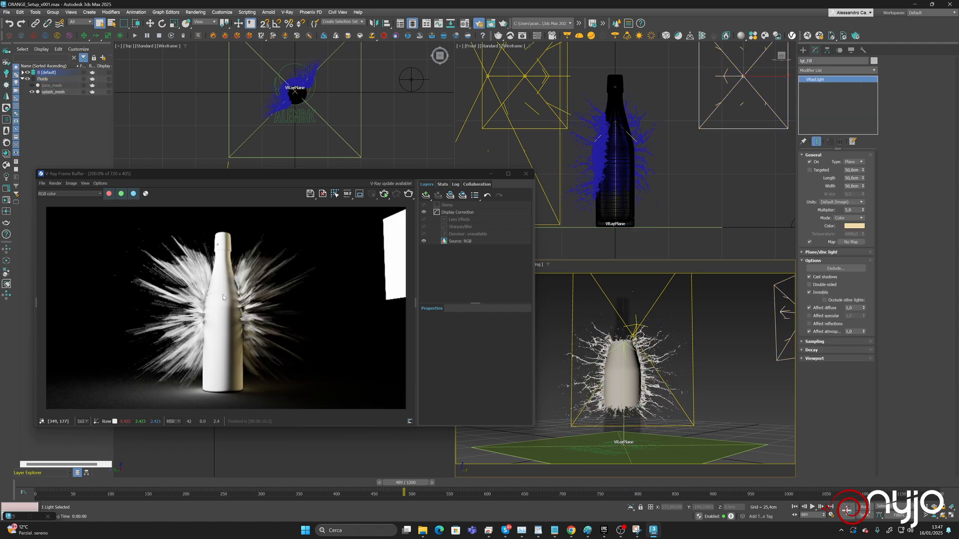
scroll(275, 263, "up", 1)
scroll(332, 272, "down", 1)
left_click(359, 194)
left_click_drag(243, 229, 326, 309)
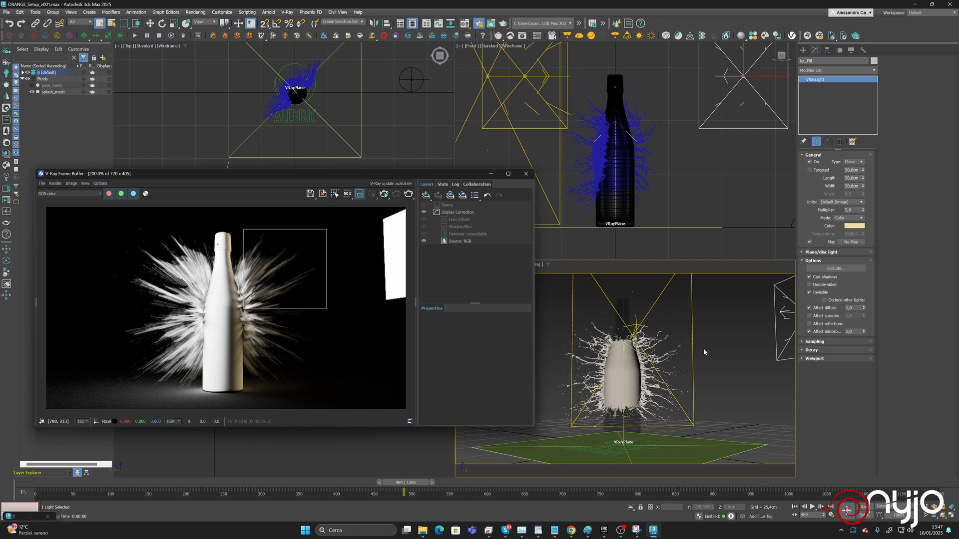
Try another velocity channel multiplier in splash_mesh's V-Ray object properties and test-render the region.
left_click(665, 348)
right_click(659, 344)
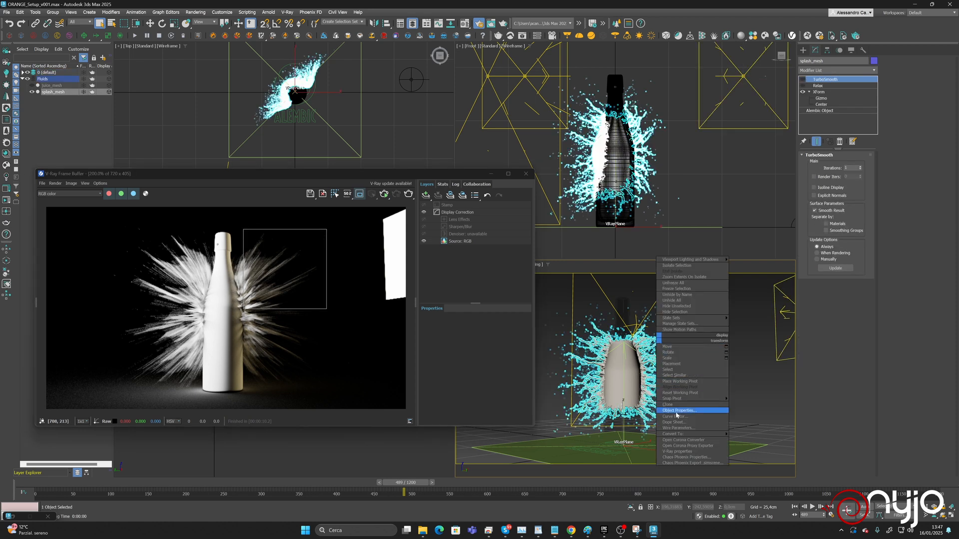
left_click(682, 455)
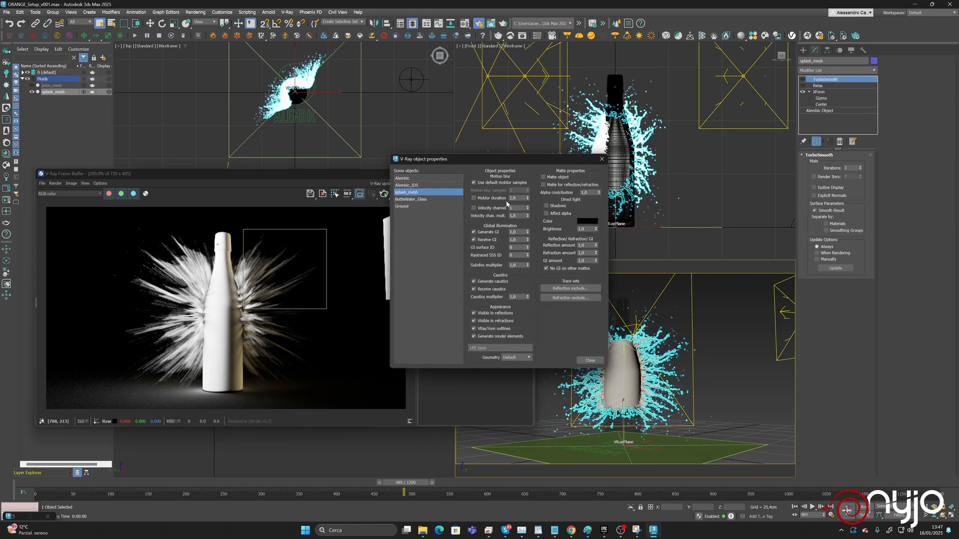
double_click(518, 215)
left_click(587, 360)
left_click(408, 193)
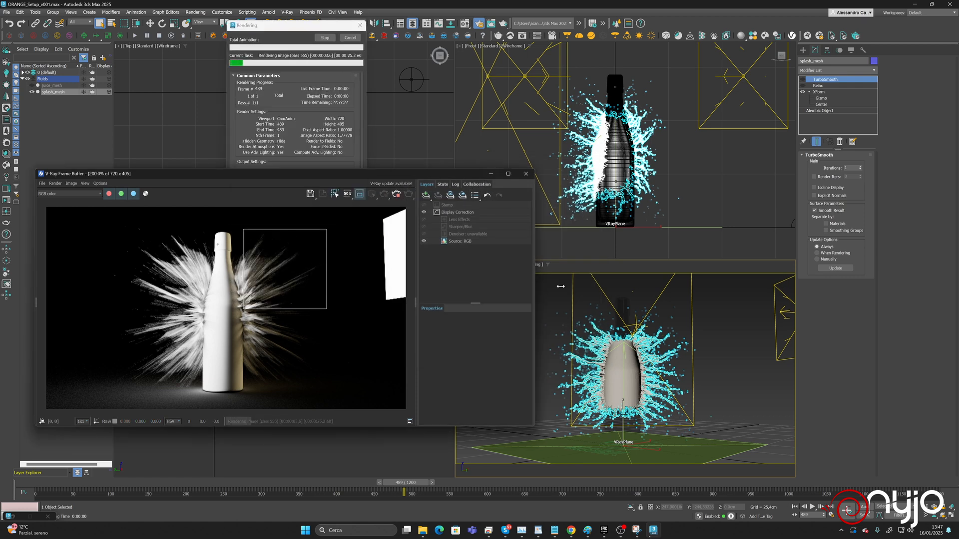
left_click(360, 49)
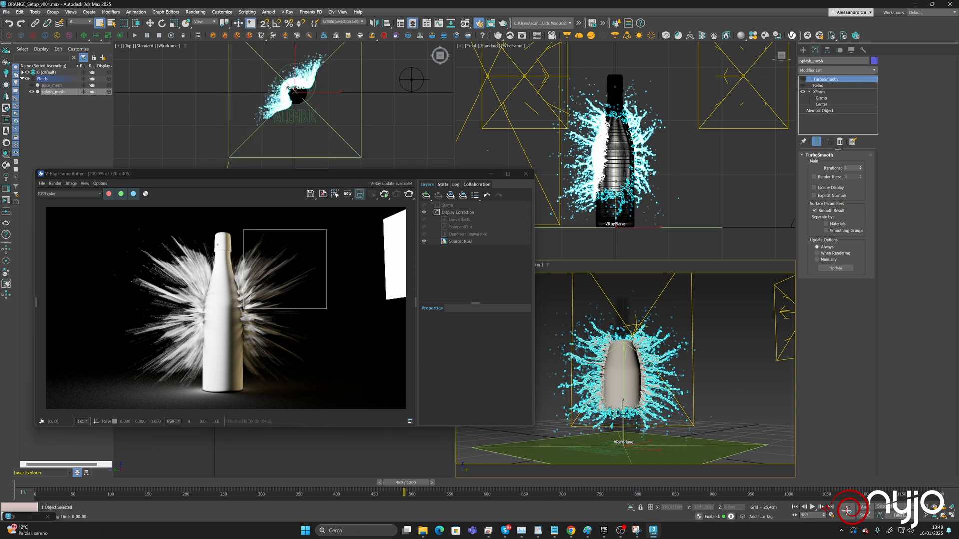
Set splash_mesh's velocity channel multiplier to 0.1 and test-render the region.
right_click(659, 387)
left_click(704, 473)
left_click(517, 215)
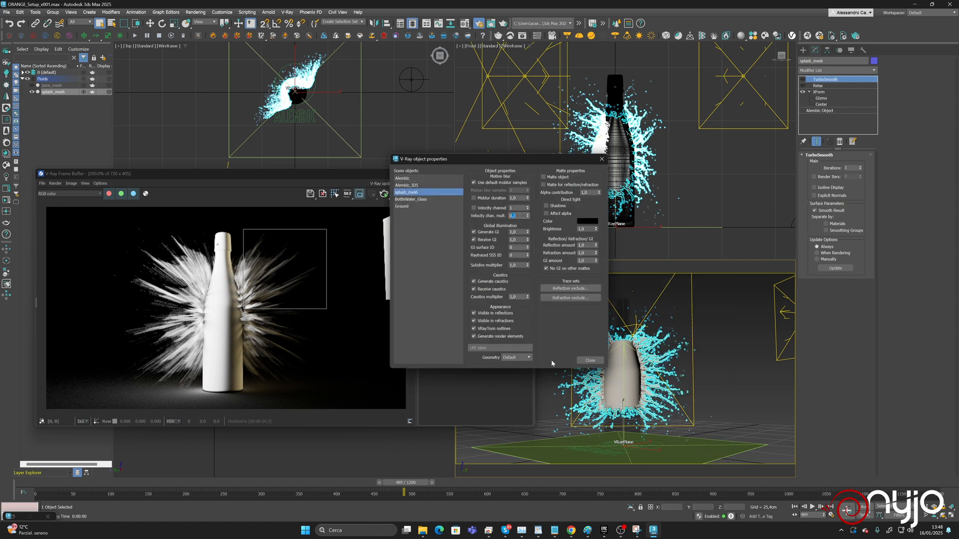
left_click(590, 360)
left_click(408, 194)
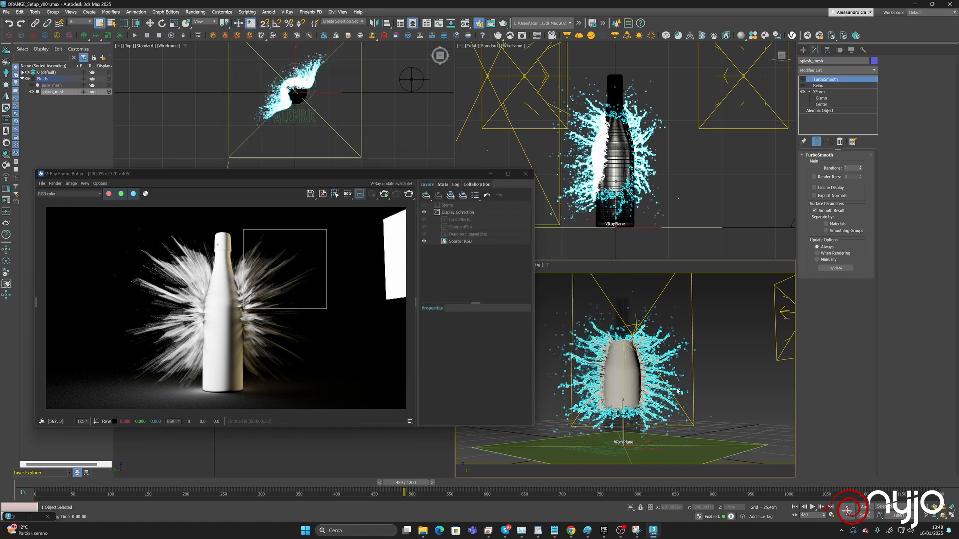
right_click(666, 474)
left_click(699, 494)
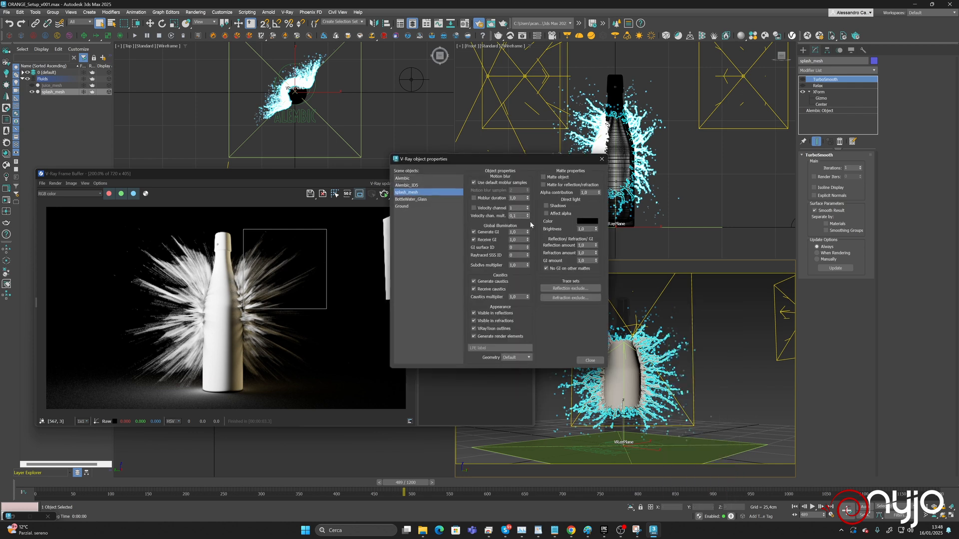
left_click(589, 360)
key("shift+q")
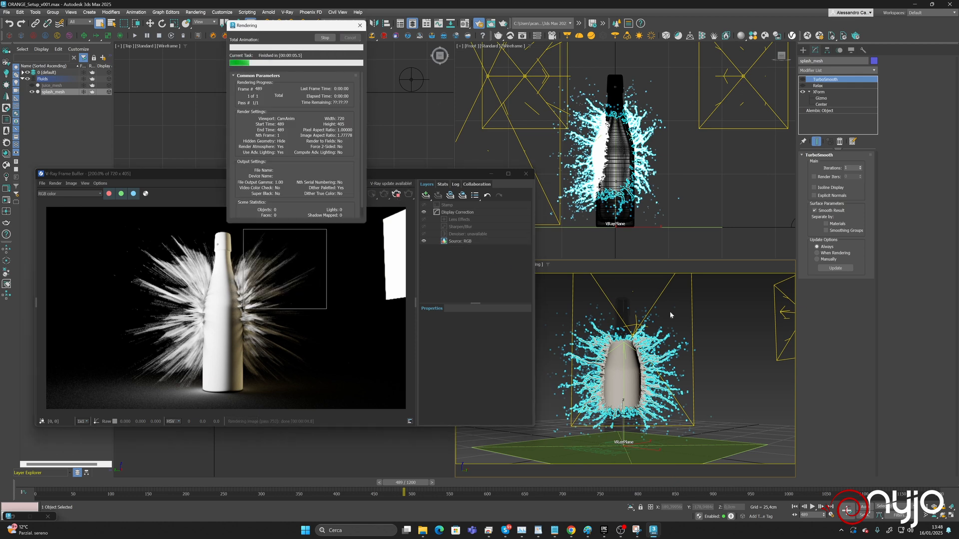
Set splash_mesh's velocity channel multiplier to 0.01 and render the region again.
right_click(669, 354)
left_click(694, 462)
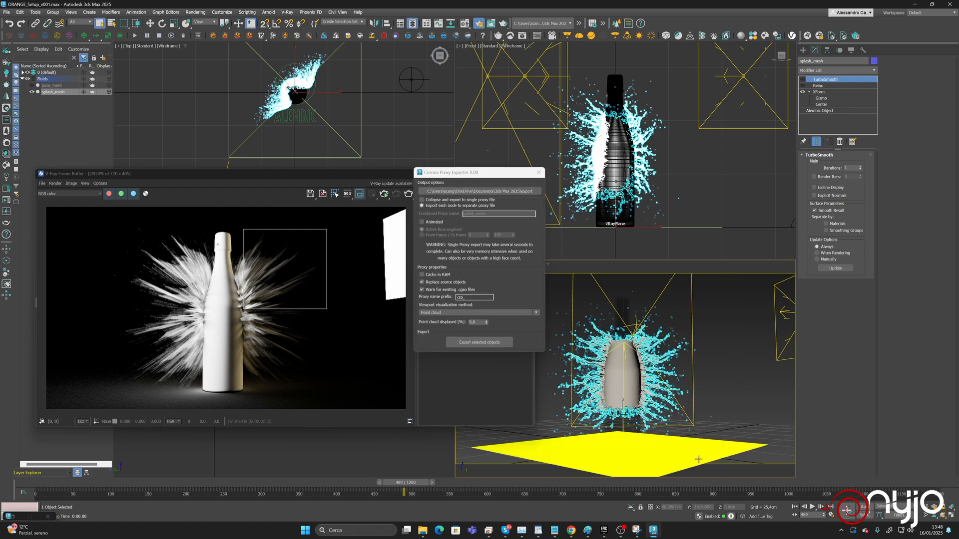
left_click(539, 173)
right_click(653, 352)
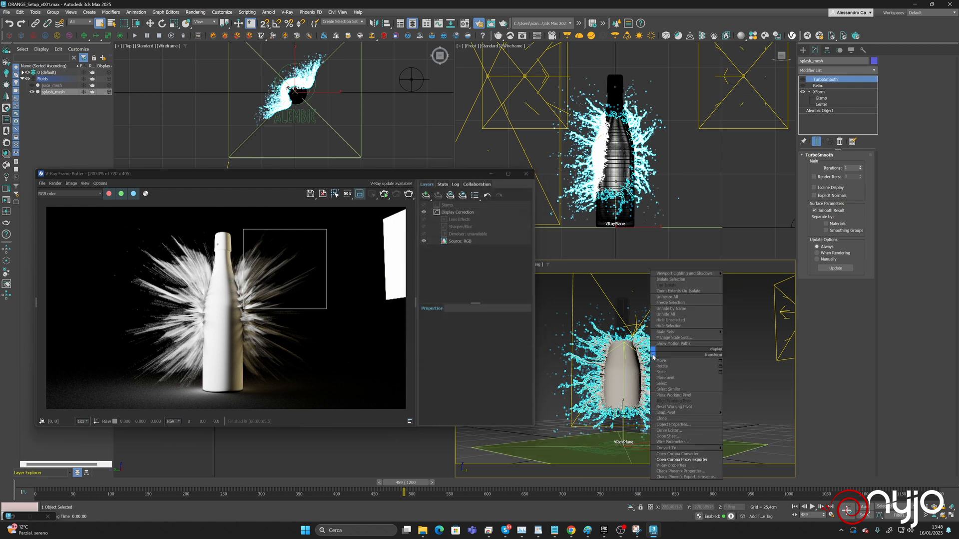
left_click(672, 465)
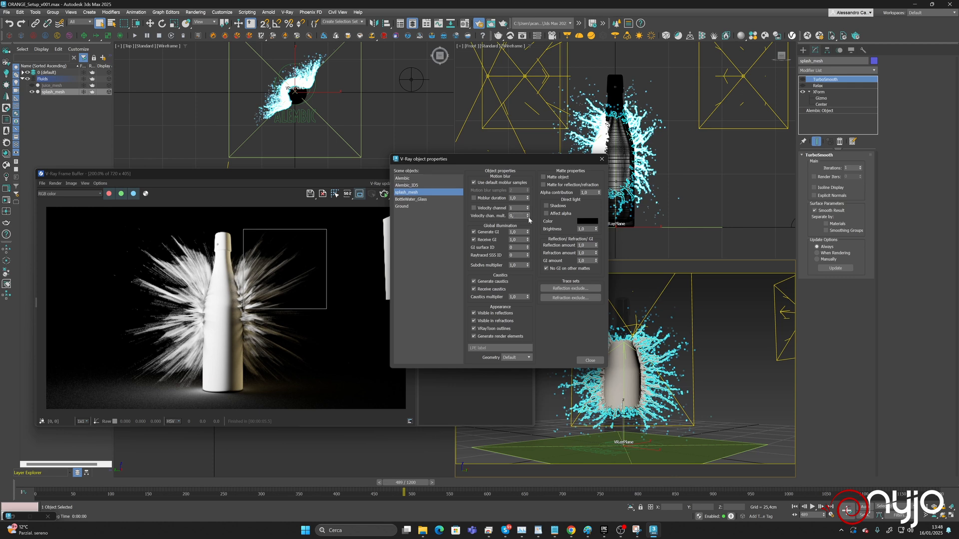
type("01")
key("Return")
left_click(588, 361)
left_click(409, 194)
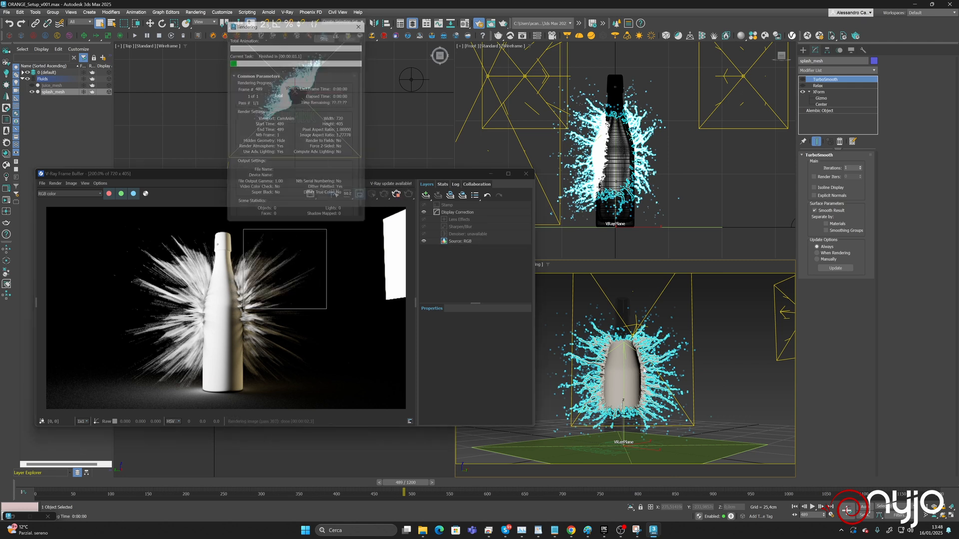
Enable splash_mesh's own motion blur duration, set its velocity channel multiplier to 11, and test-render the region.
right_click(666, 370)
left_click(693, 481)
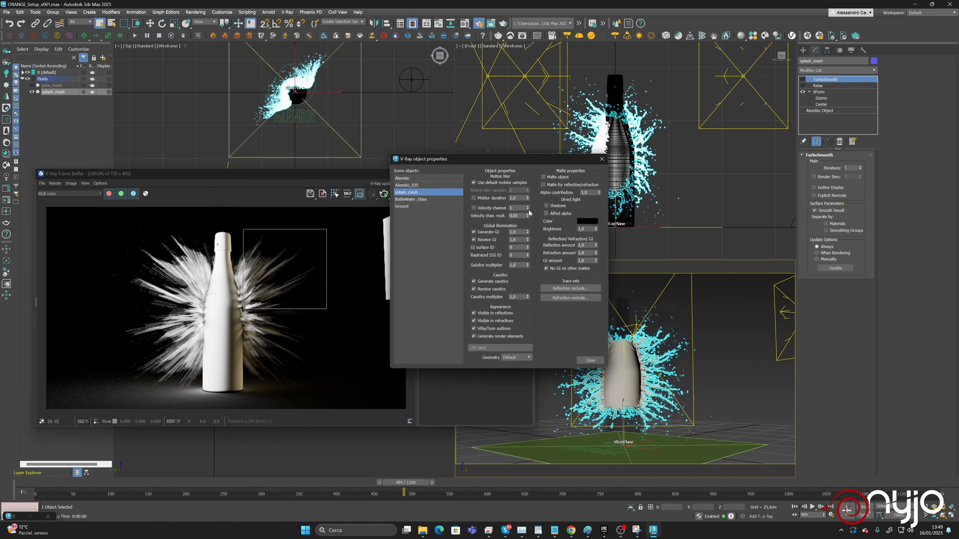
left_click(487, 199)
left_click(515, 215)
left_click(520, 197)
left_click(590, 360)
left_click(409, 194)
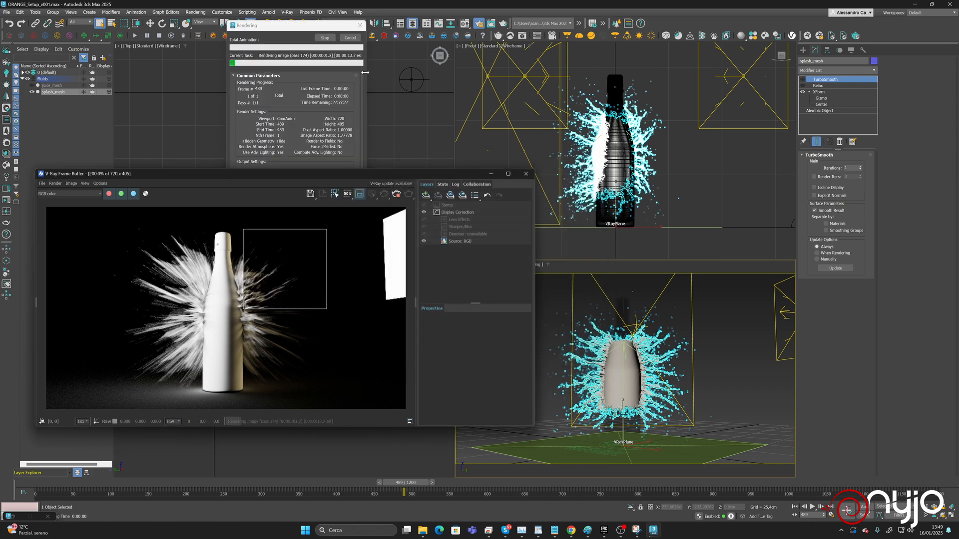
left_click(351, 38)
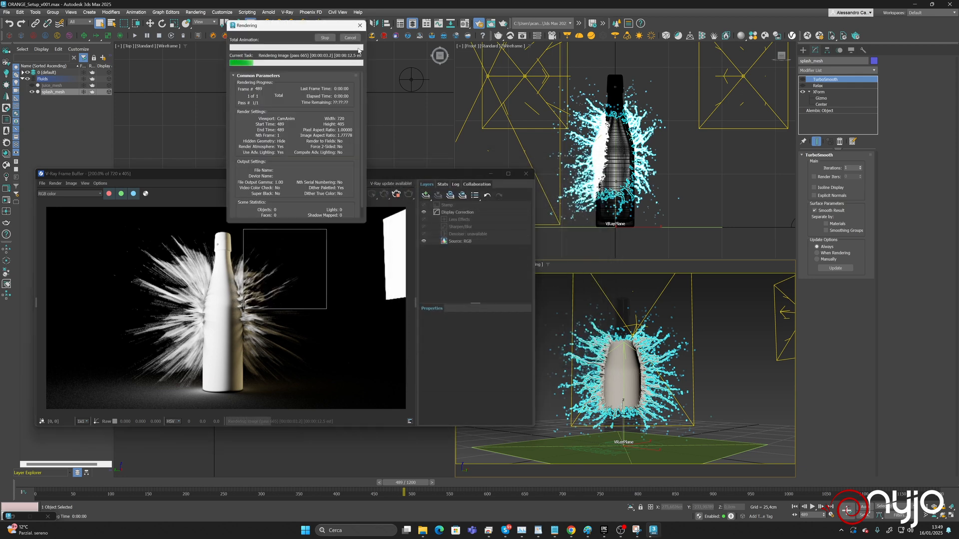
Disable splash_mesh's own motion blur duration in its V-Ray object properties.
right_click(657, 341)
mouse_move(692, 438)
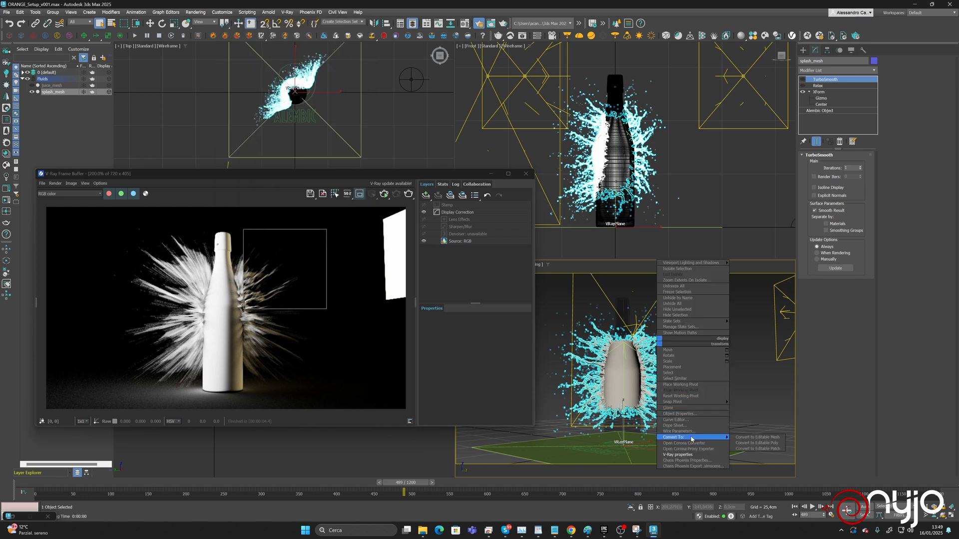
left_click(677, 455)
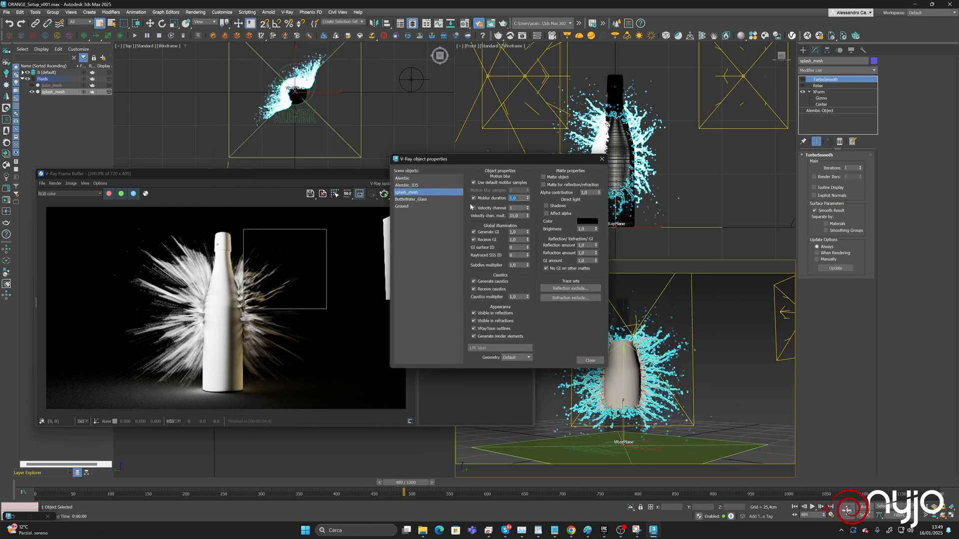
left_click(473, 198)
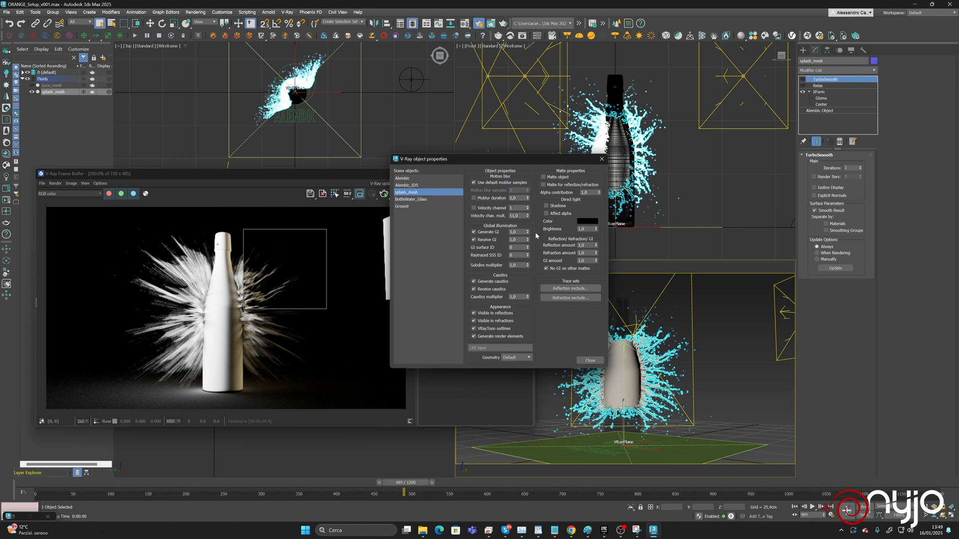
left_click(590, 360)
Enable splash_mesh's own motion blur duration in its V-Ray object properties, set it to 0.05, and test-render the region.
right_click(661, 345)
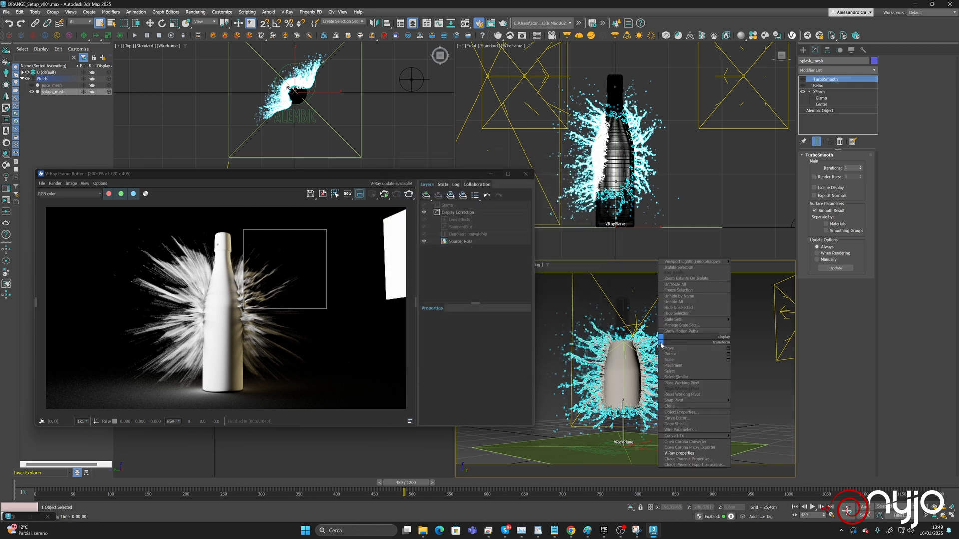
left_click(692, 447)
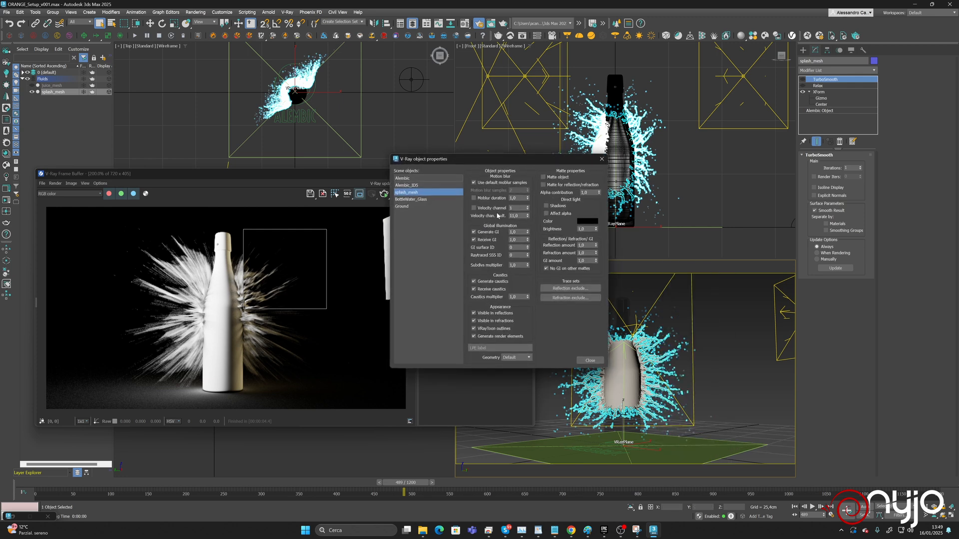
left_click(473, 197)
double_click(519, 198)
left_click(590, 360)
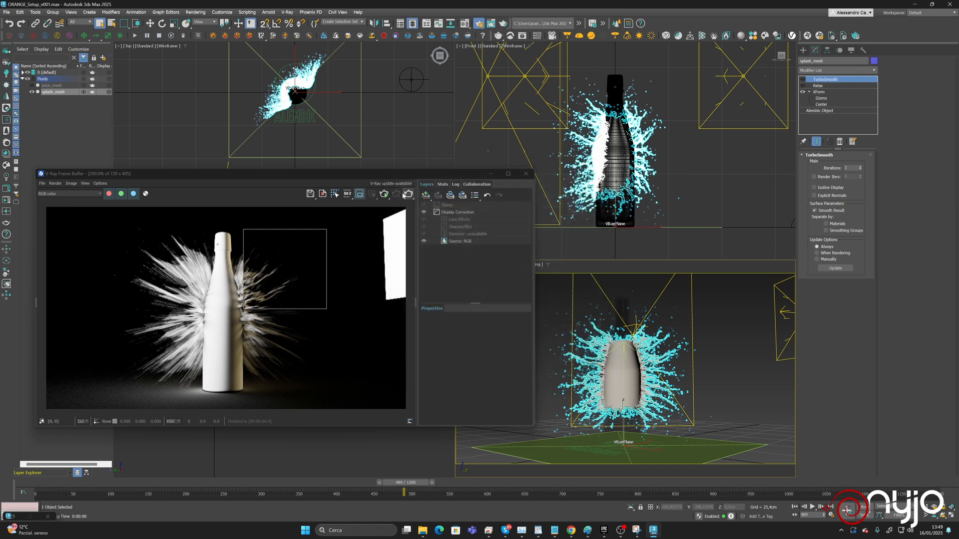
left_click(407, 194)
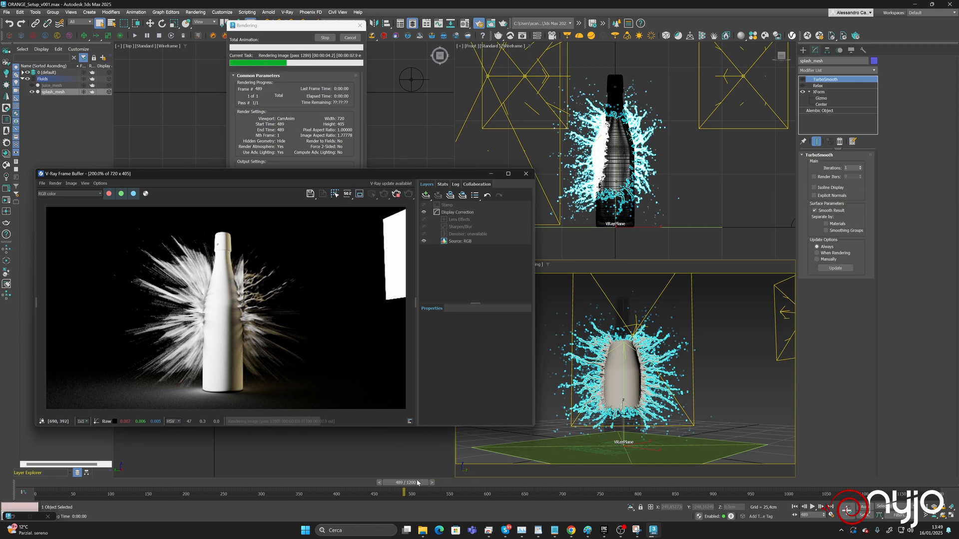
left_click(350, 39)
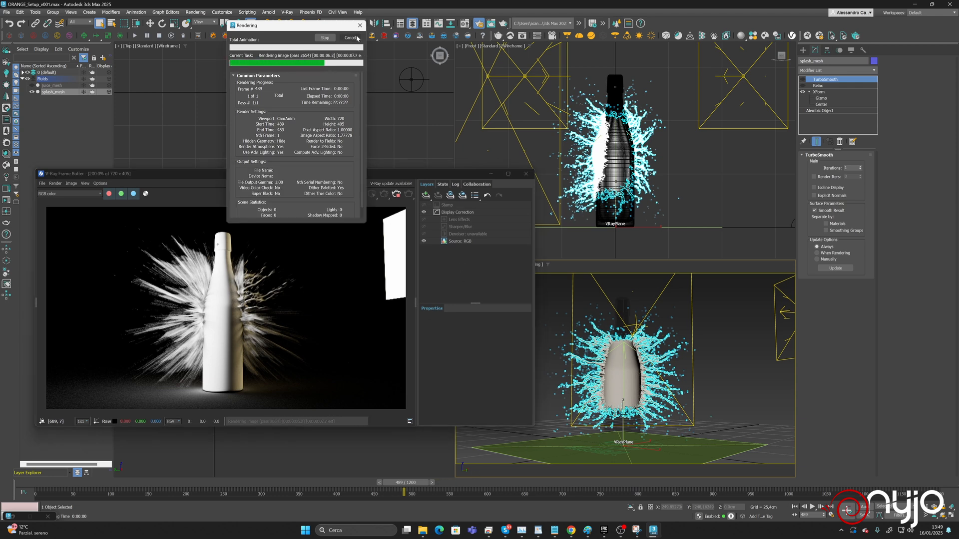
Move the animation to frame 507 and test-render the full camera view.
left_click_drag(403, 484, 419, 483)
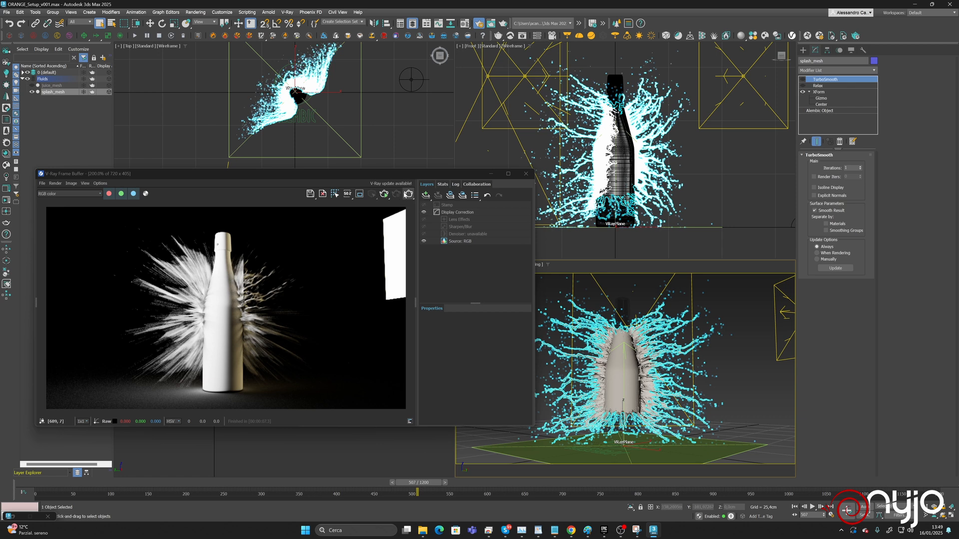
left_click(409, 194)
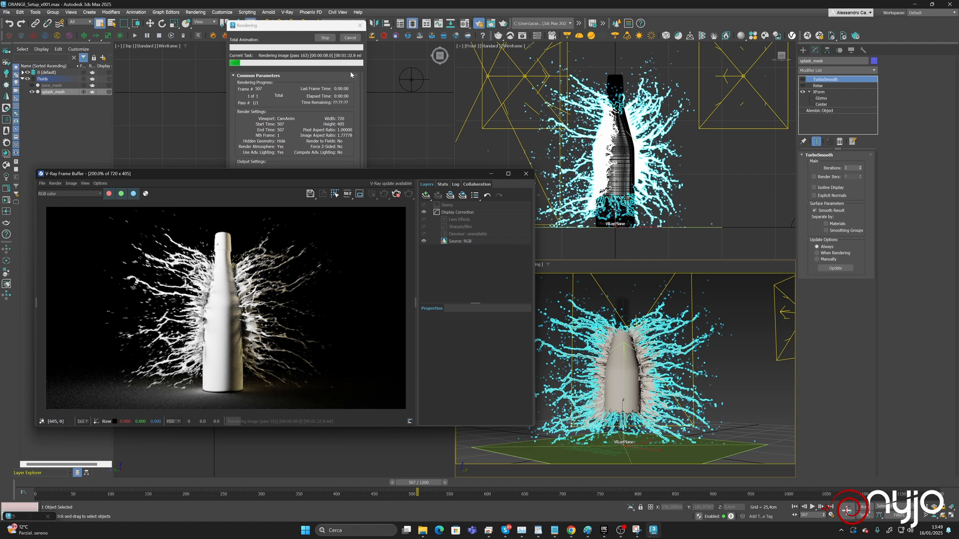
left_click(356, 46)
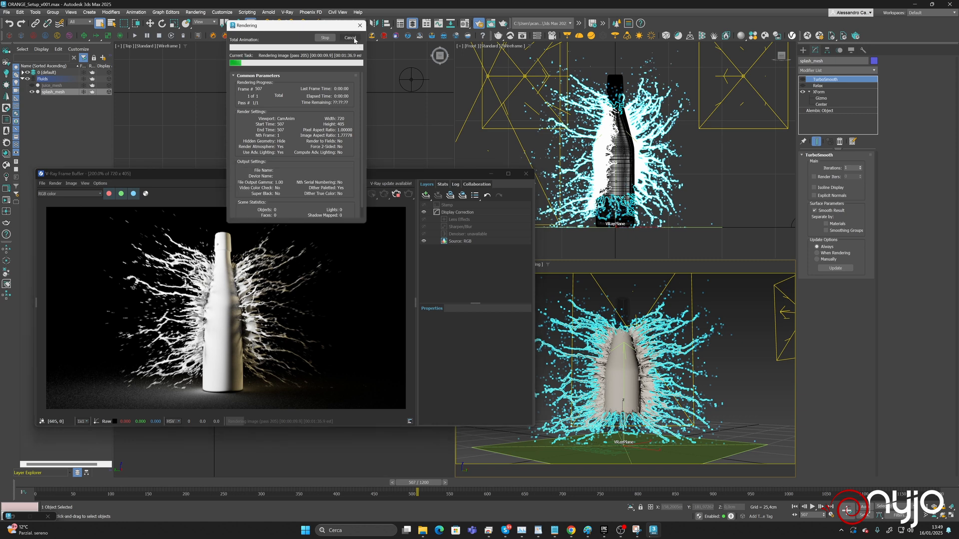
left_click(350, 38)
Change splash_mesh's motion blur duration in its V-Ray object properties and test-render frame 507 again.
right_click(644, 333)
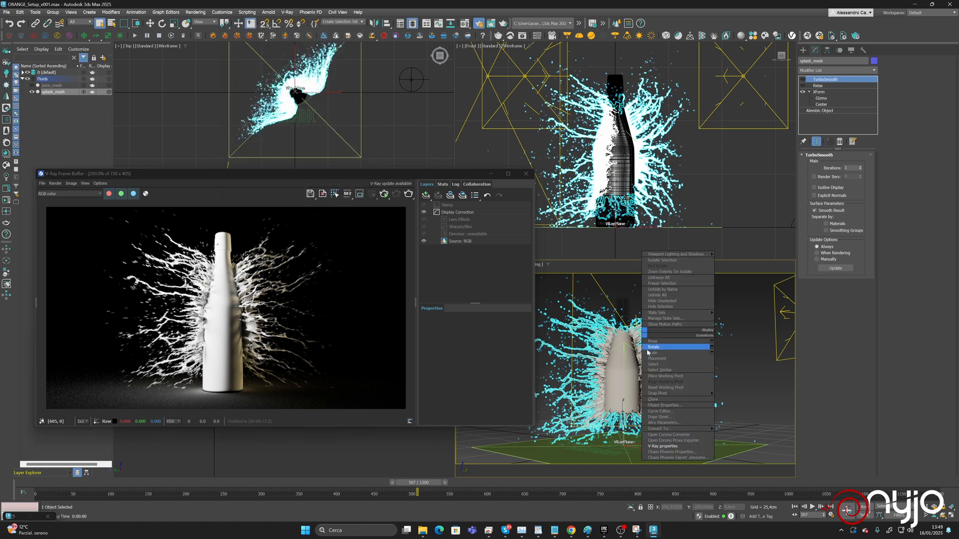
left_click(664, 446)
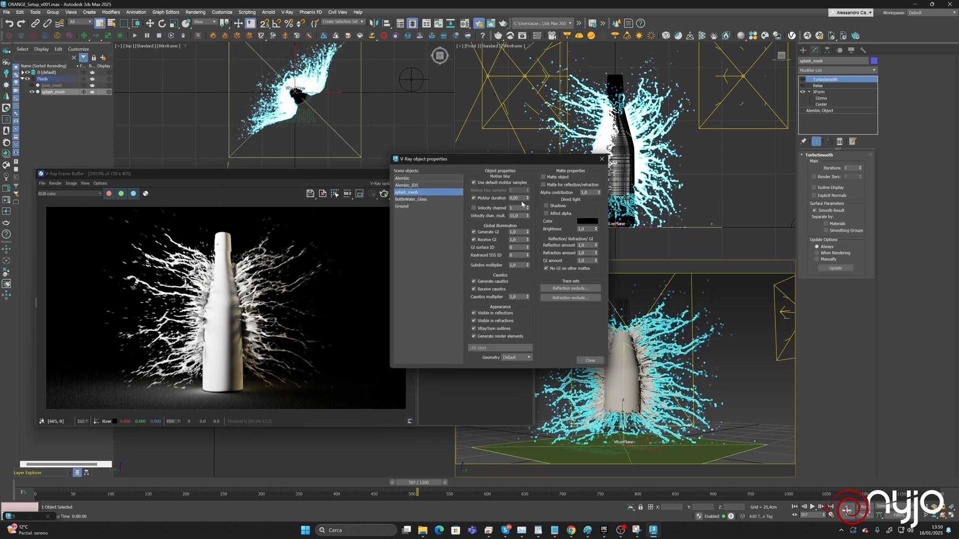
key("BackSpace")
key("BackSpace")
left_click(590, 360)
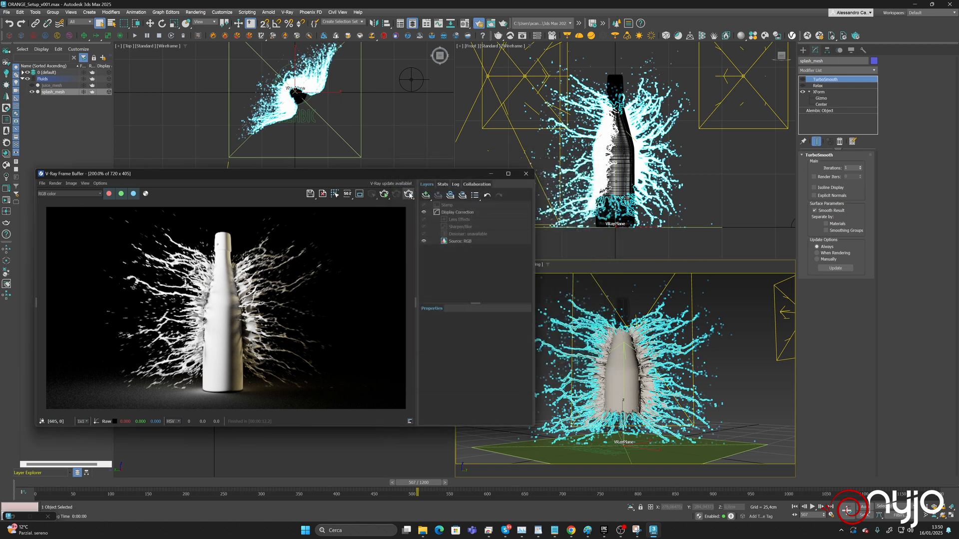
left_click(409, 194)
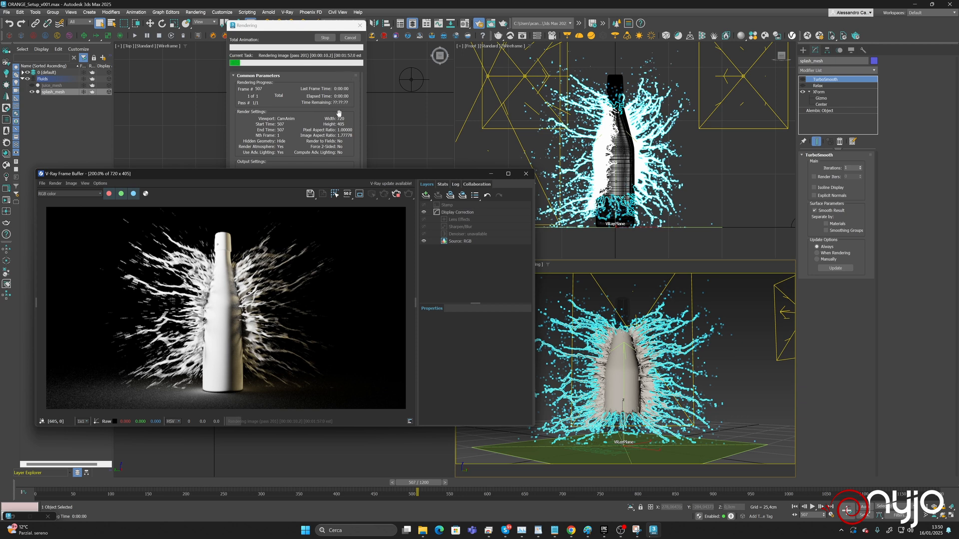
left_click(353, 38)
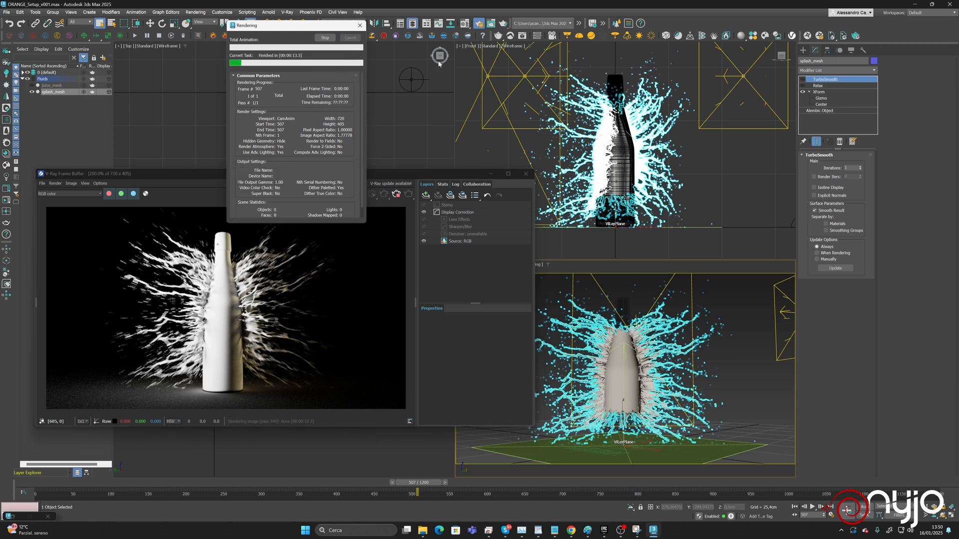
Enable the Relax and TurboSmooth modifiers on splash_mesh and test-render frame 507.
left_click(814, 86)
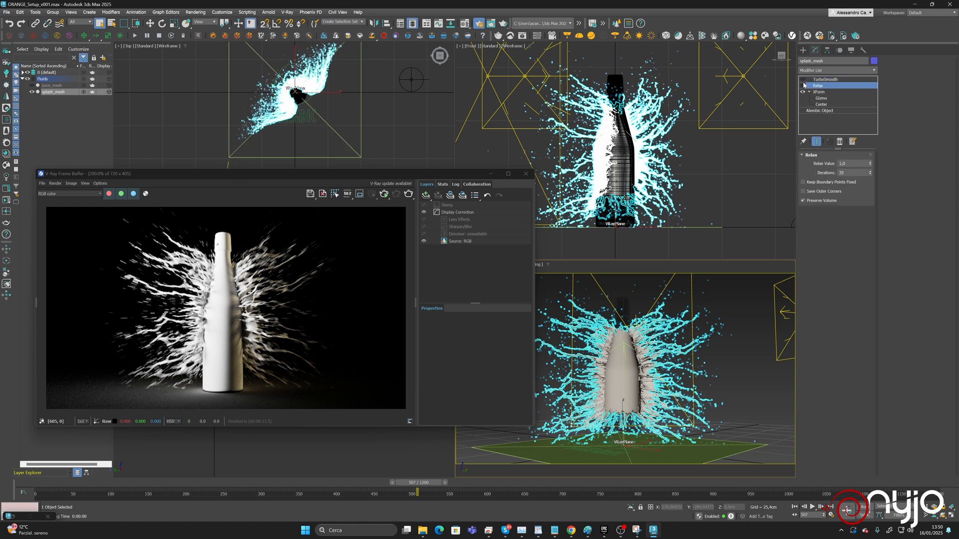
left_click(803, 80)
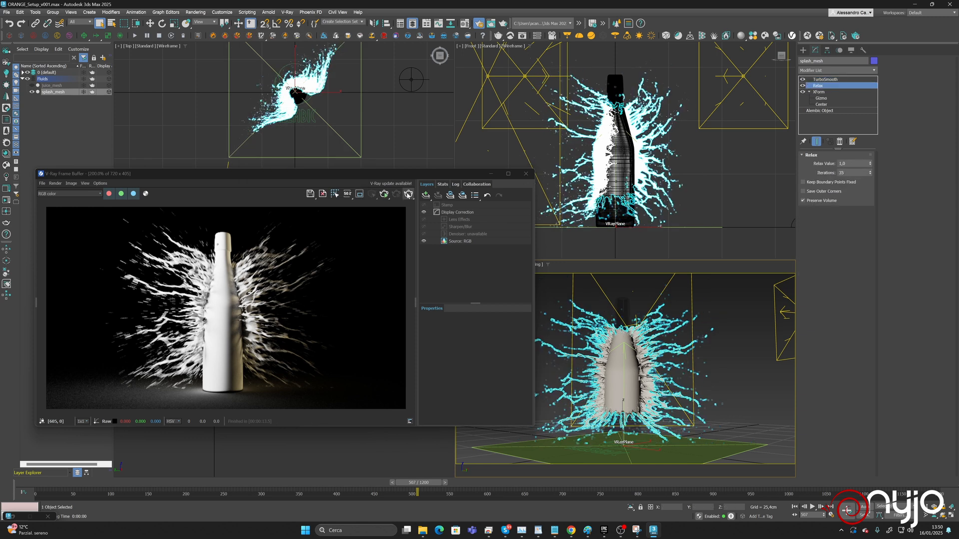
left_click(409, 194)
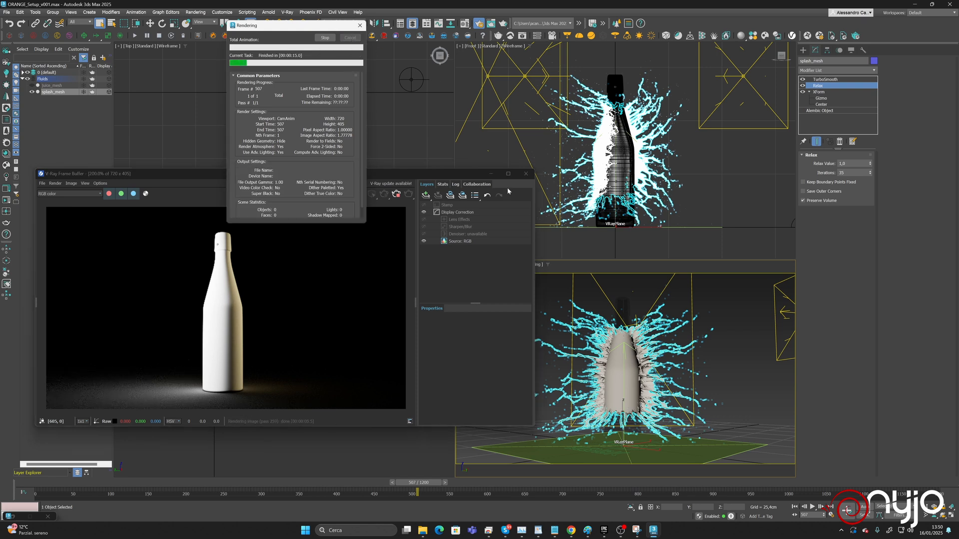
Disable splash_mesh's TurboSmooth modifier, leaving Relax active, and test-render the frame.
left_click(832, 79)
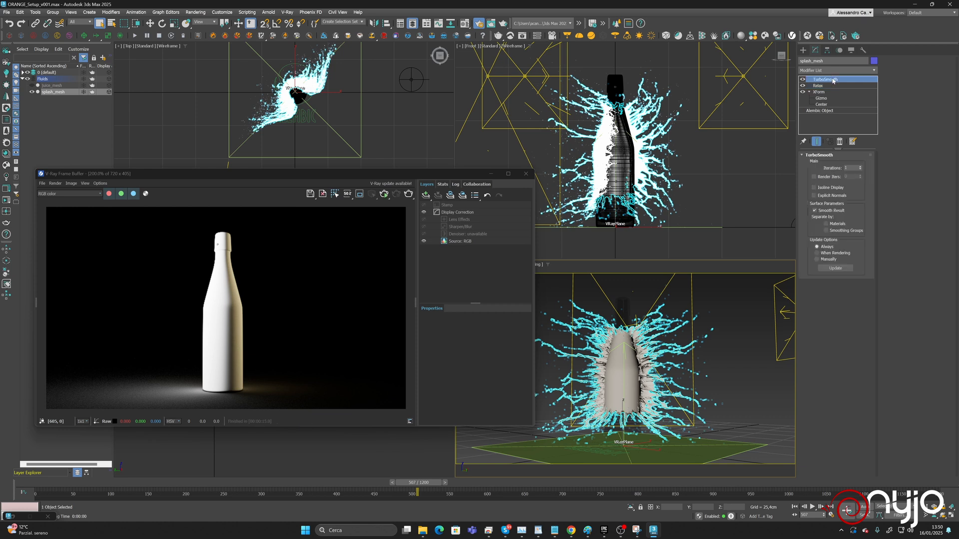
left_click(803, 80)
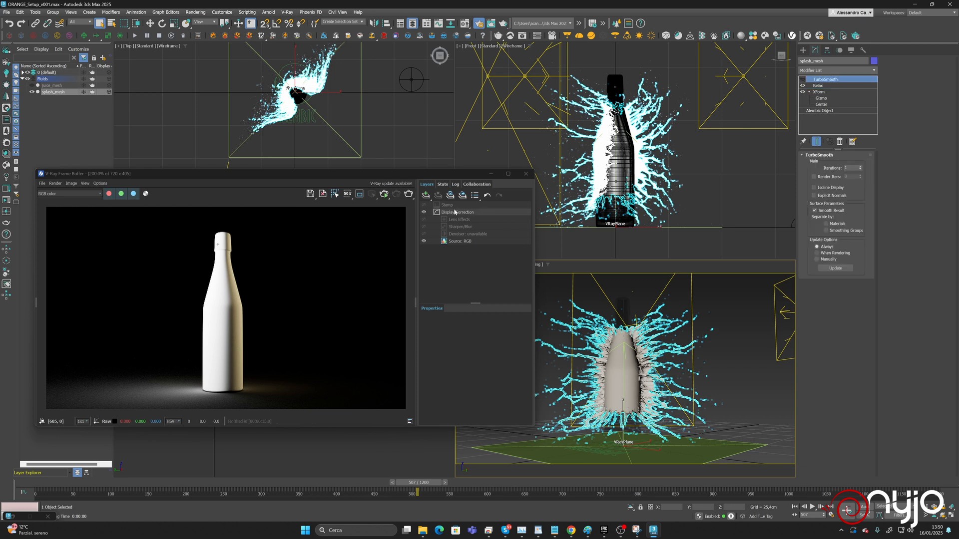
left_click(403, 195)
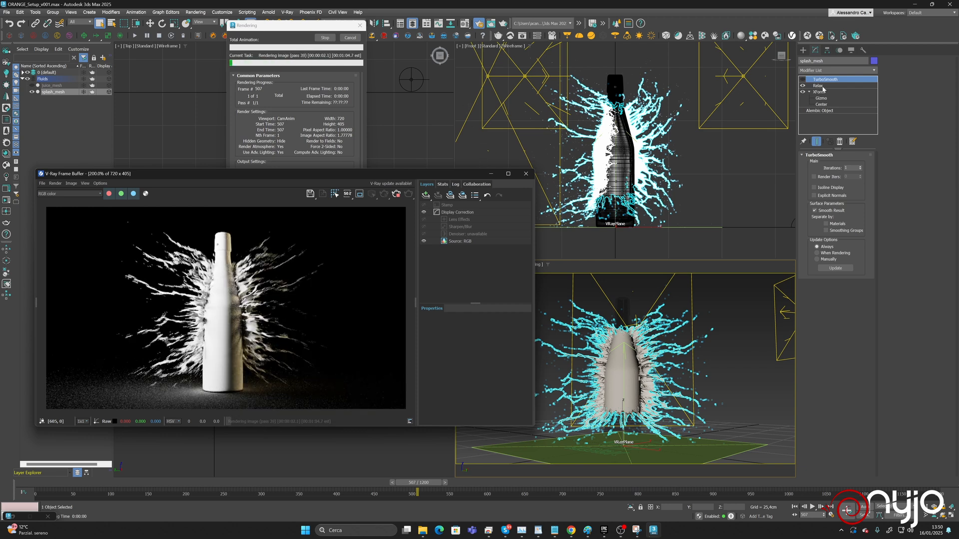
left_click(353, 44)
left_click(352, 38)
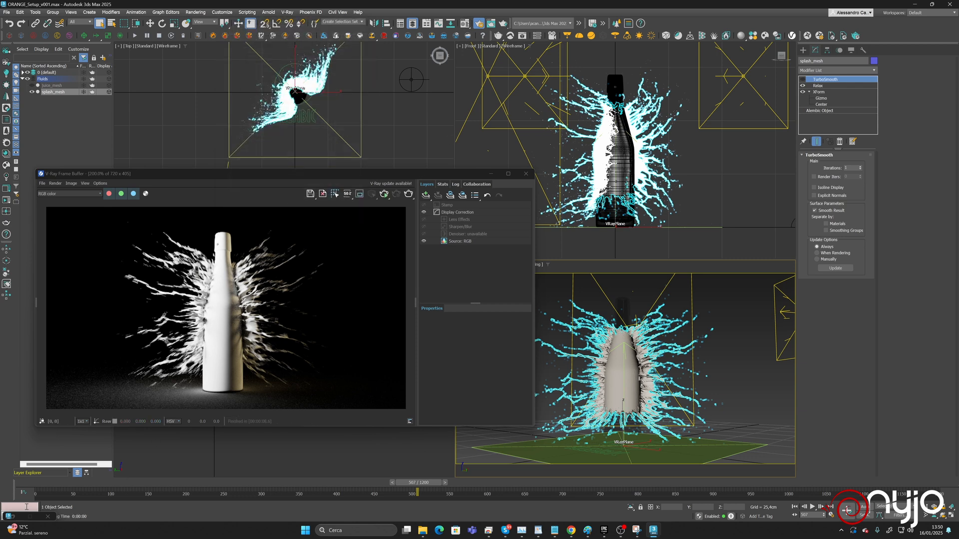
Disable the gray material override in the V-Ray render settings and test-render the frame with the scene's own materials.
key("F10")
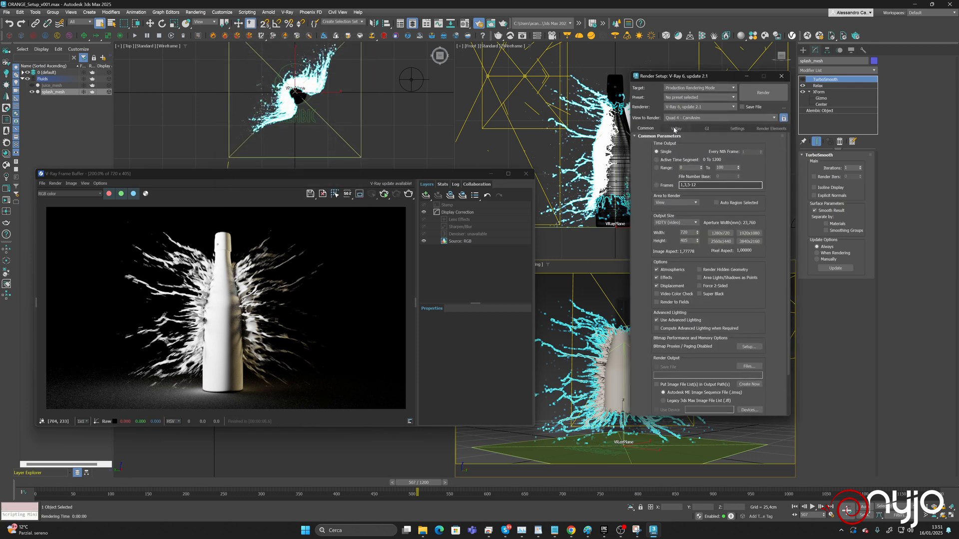
left_click(675, 129)
left_click_drag(693, 214, 693, 154)
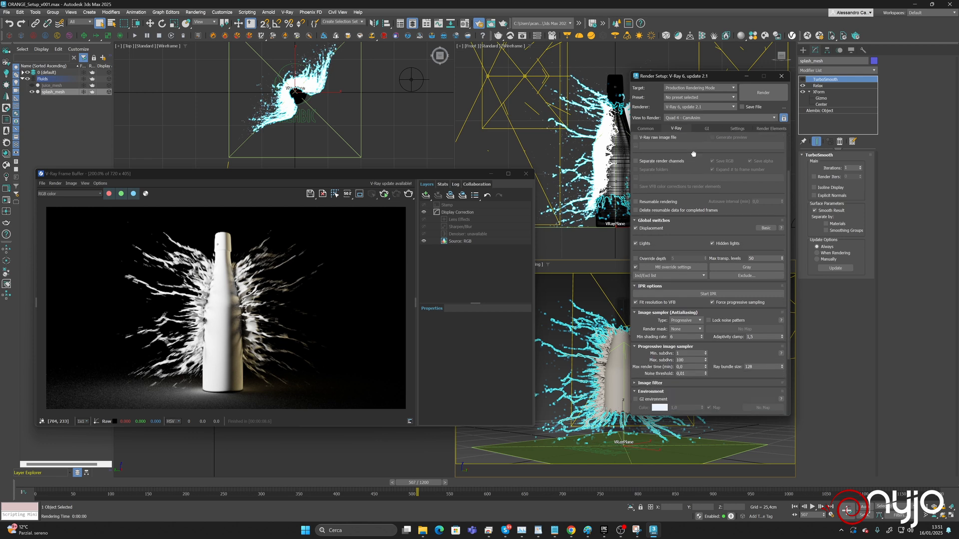
scroll(693, 153, "down", 3)
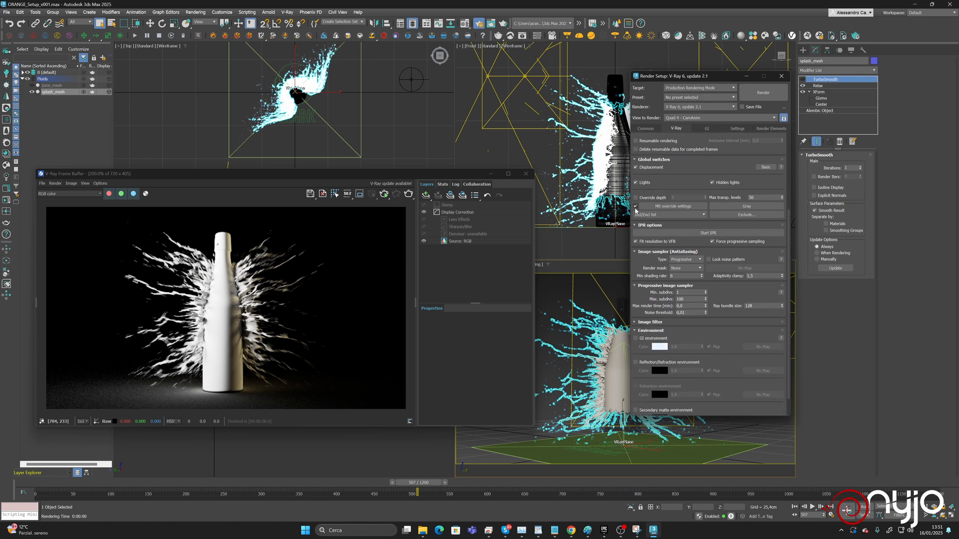
left_click(636, 206)
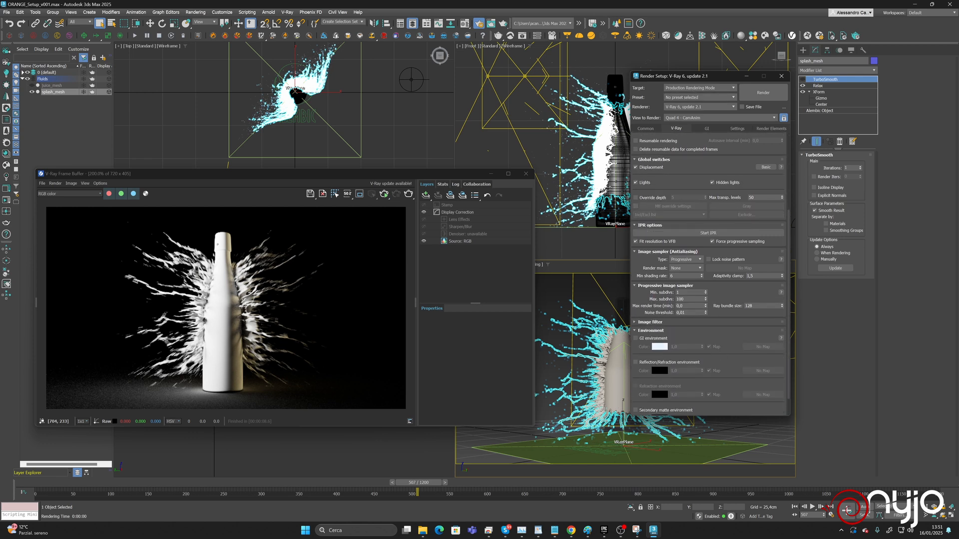
left_click(409, 194)
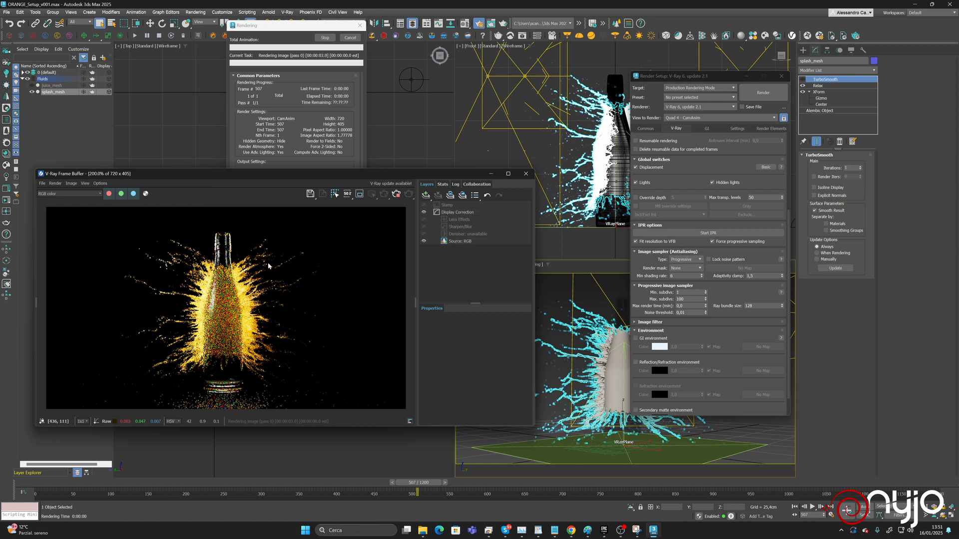
left_click(349, 38)
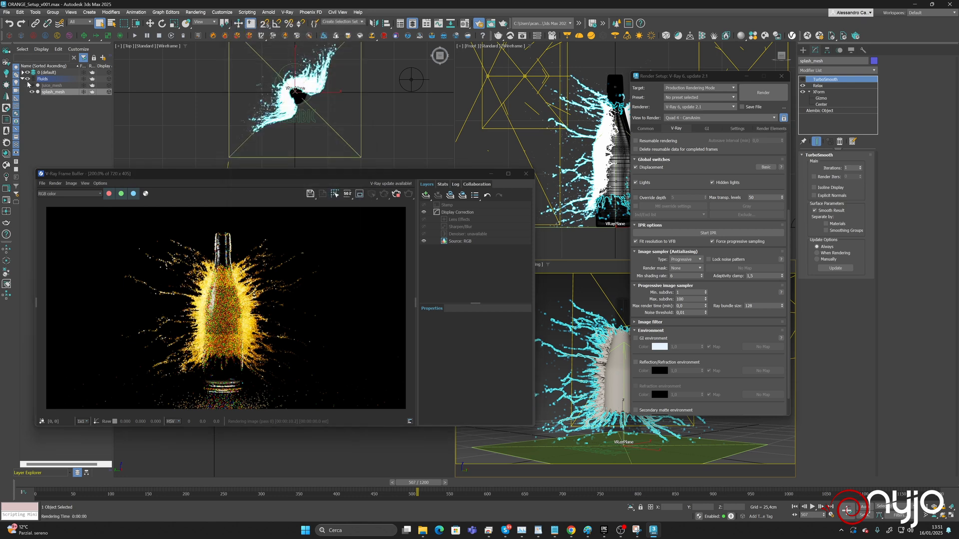
Test-render the frame with juice_mesh made visible and mark a small render region over the splash's upper-left strands.
left_click(32, 85)
left_click(408, 194)
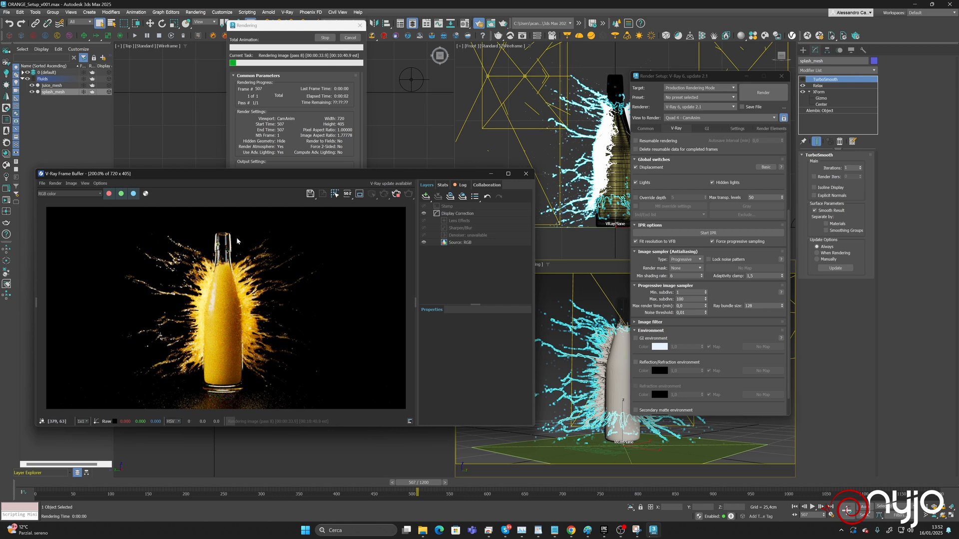
left_click(350, 37)
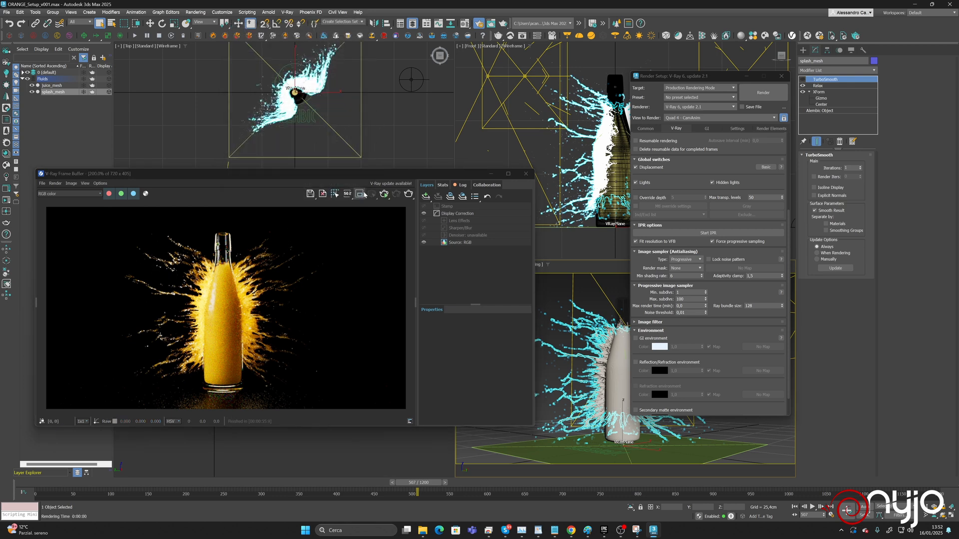
left_click(359, 193)
left_click_drag(138, 239, 185, 278)
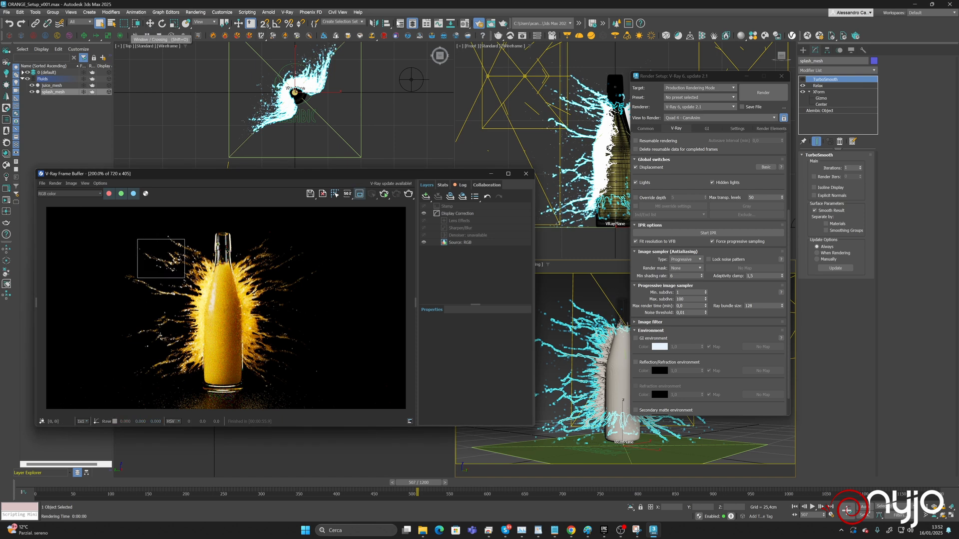
Open the Fluid juice material in the Material Editor and rename it as Splash juice.
left_click(464, 25)
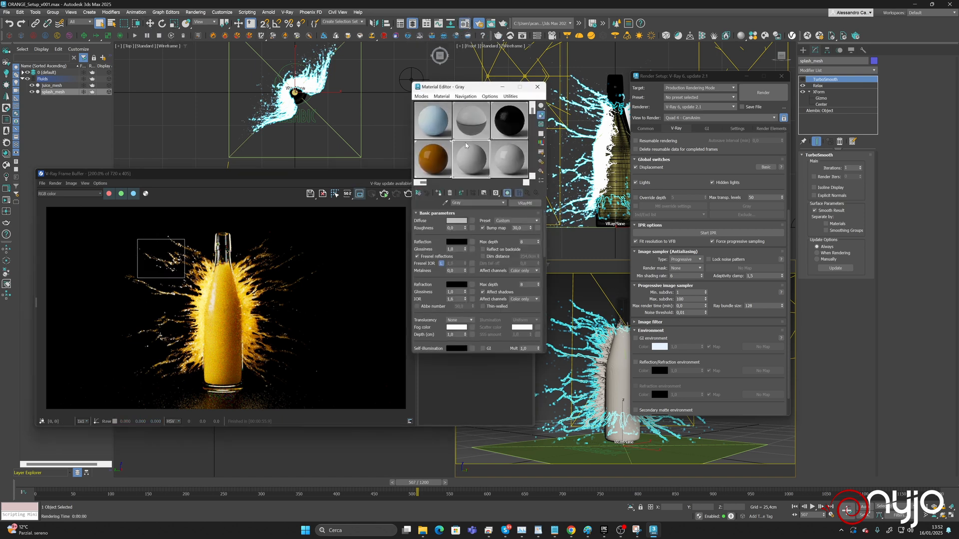
left_click(440, 158)
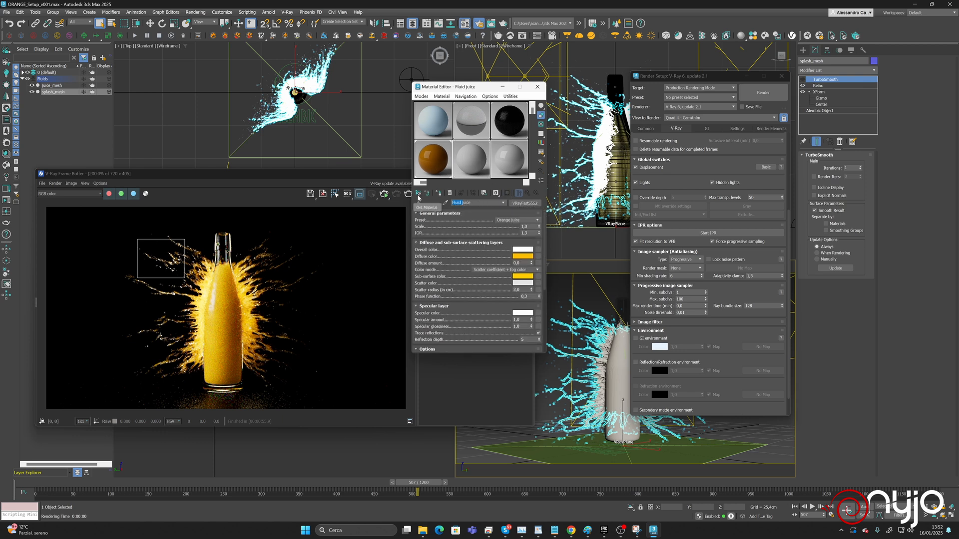
type("Splash")
Set the Splash juice material's specular amount to 0,2 and specular glossiness to 0,95, and test-render the marked region.
left_click(523, 314)
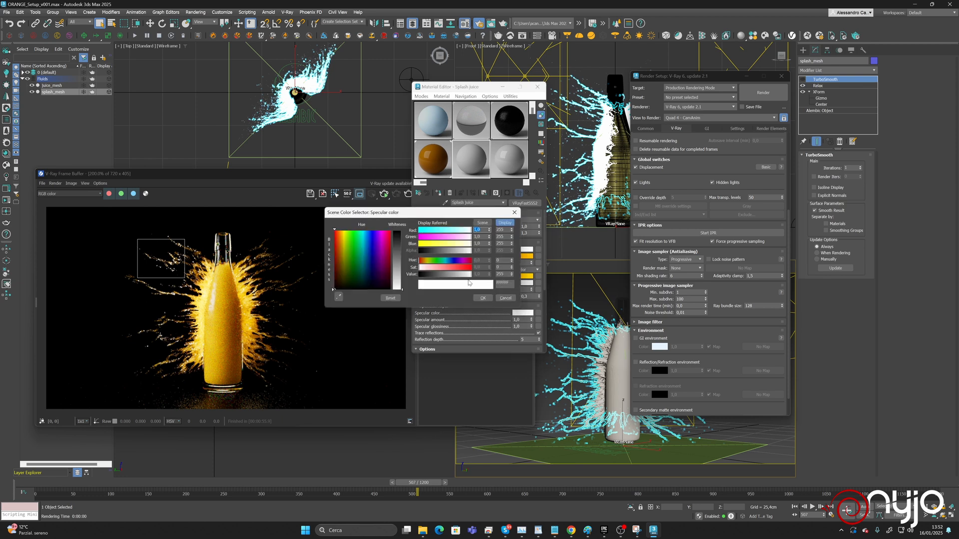
left_click(505, 298)
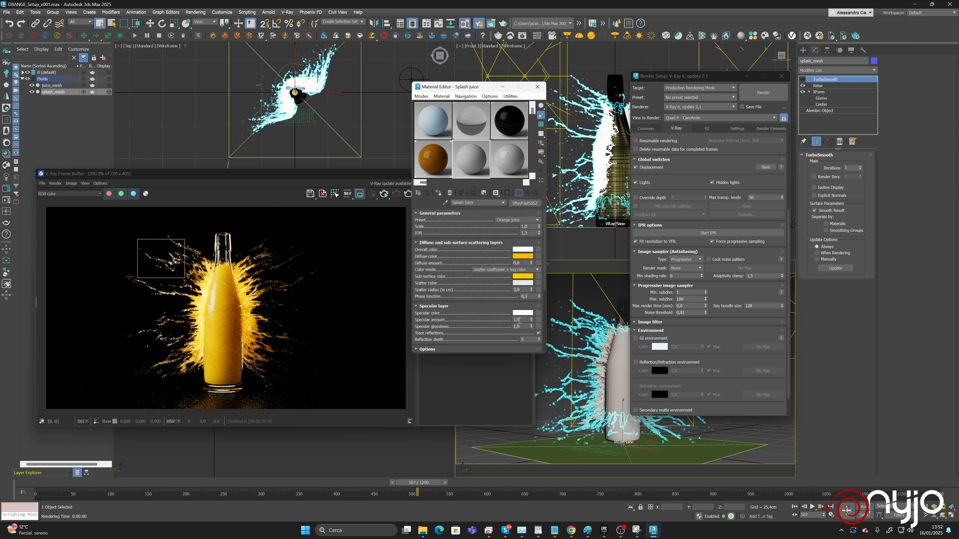
double_click(517, 320)
left_click(521, 326)
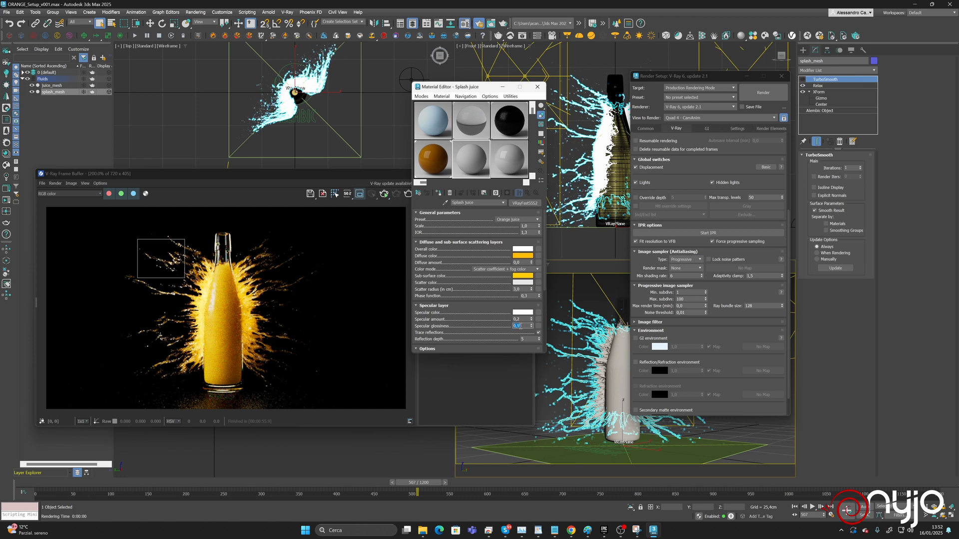
type("0,9")
left_click(408, 194)
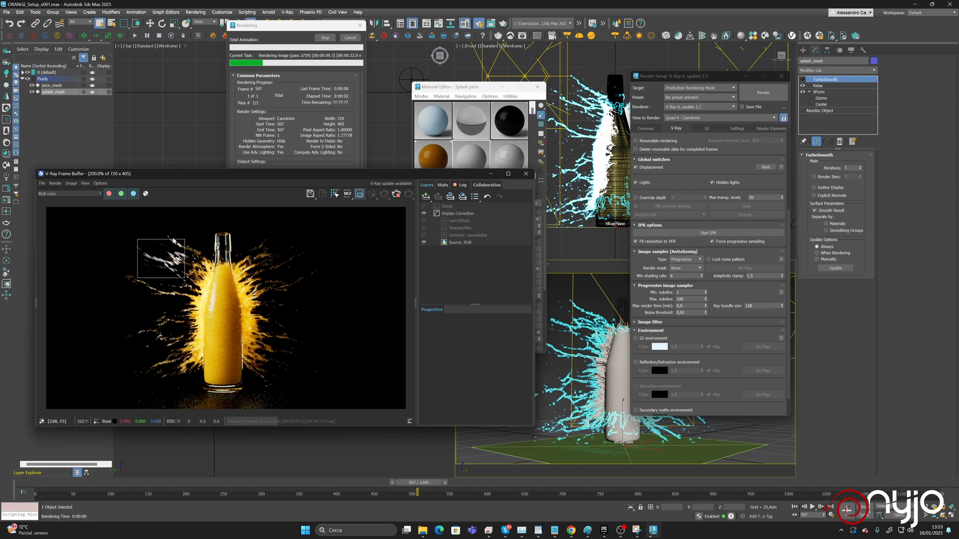
left_click(351, 39)
left_click(350, 38)
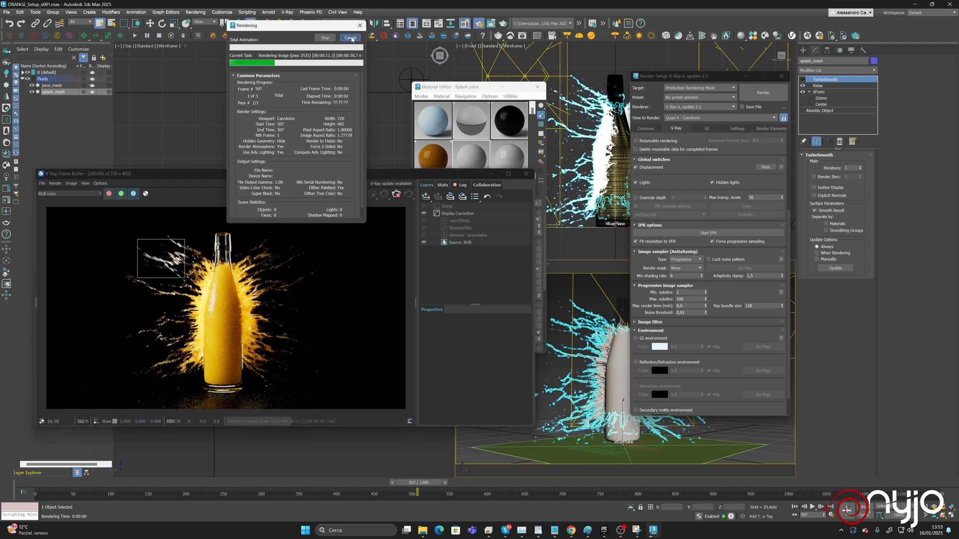
Set Splash juice's specular amount to 0,05 and specular glossiness to 0,985, and test-render the region over the upper-left strands.
left_click(447, 89)
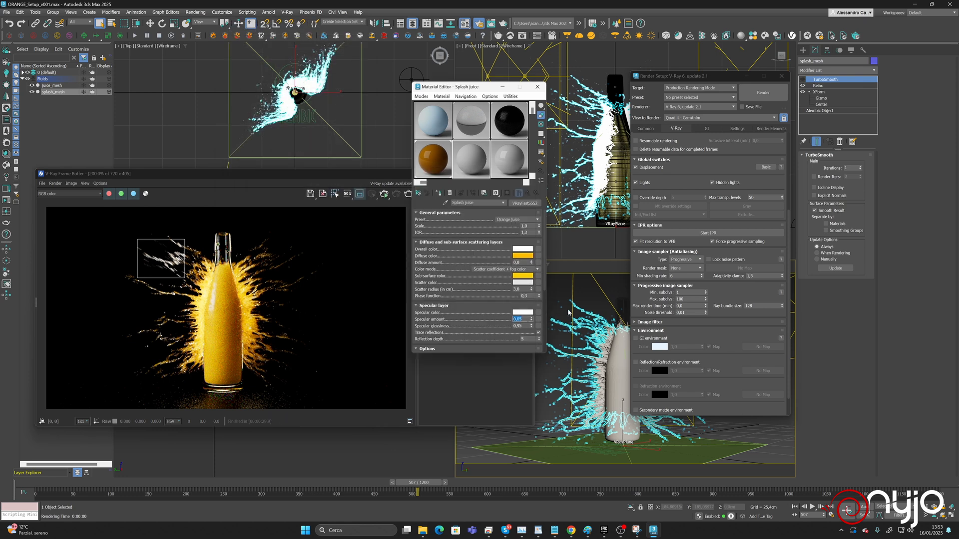
left_click(524, 326)
left_click(366, 177)
left_click(409, 195)
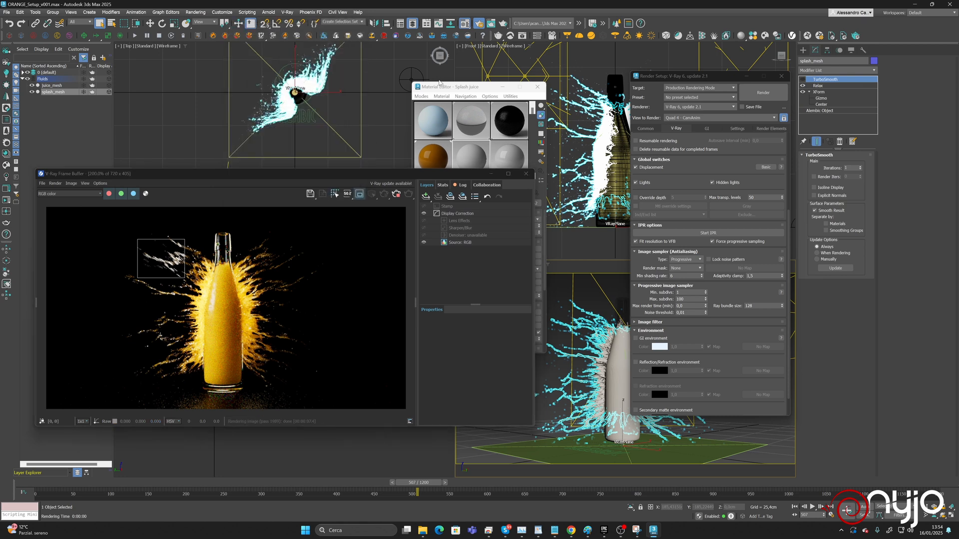
left_click_drag(439, 84, 459, 80)
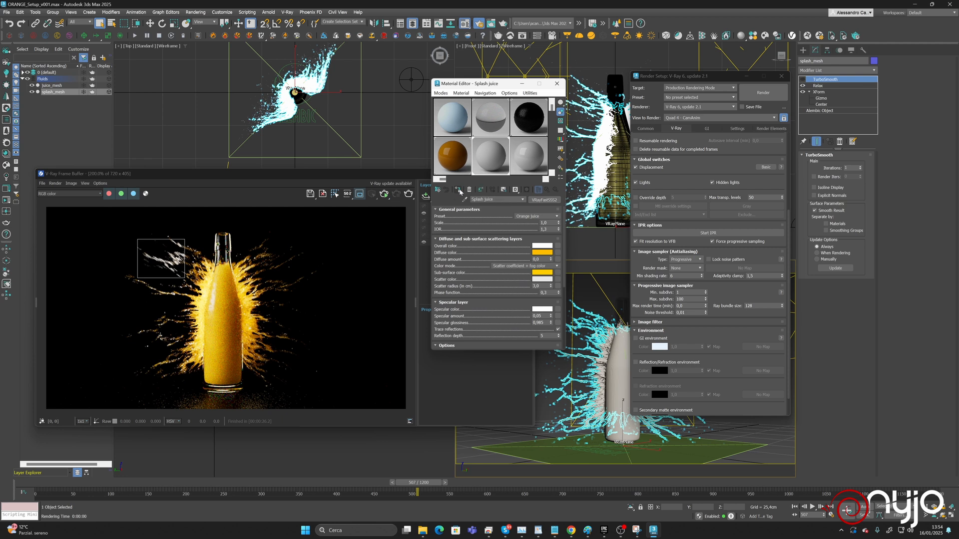
left_click(353, 173)
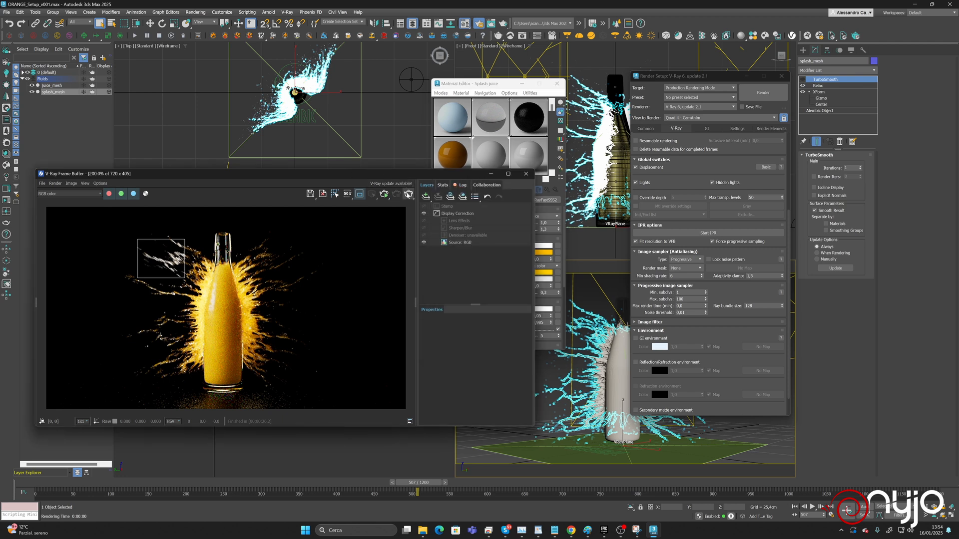
left_click(408, 194)
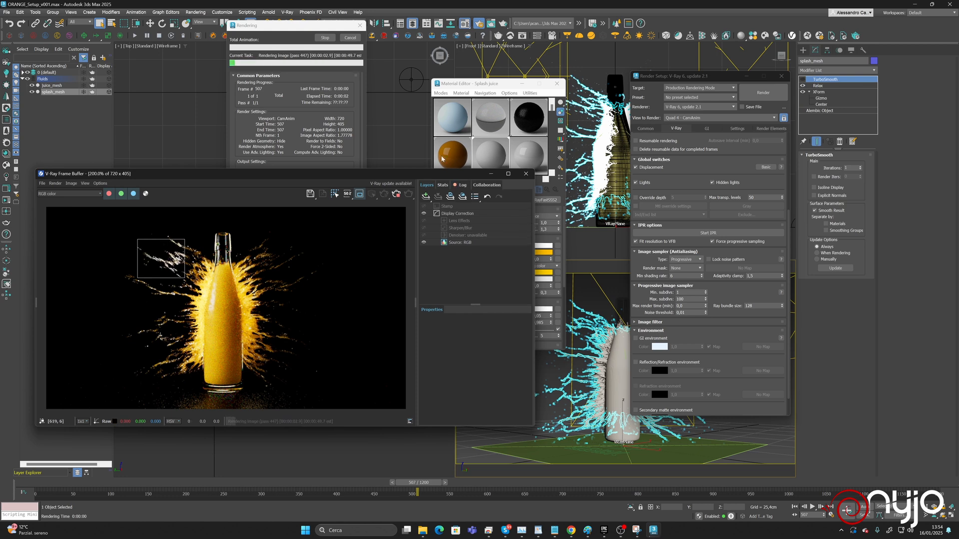
left_click(350, 39)
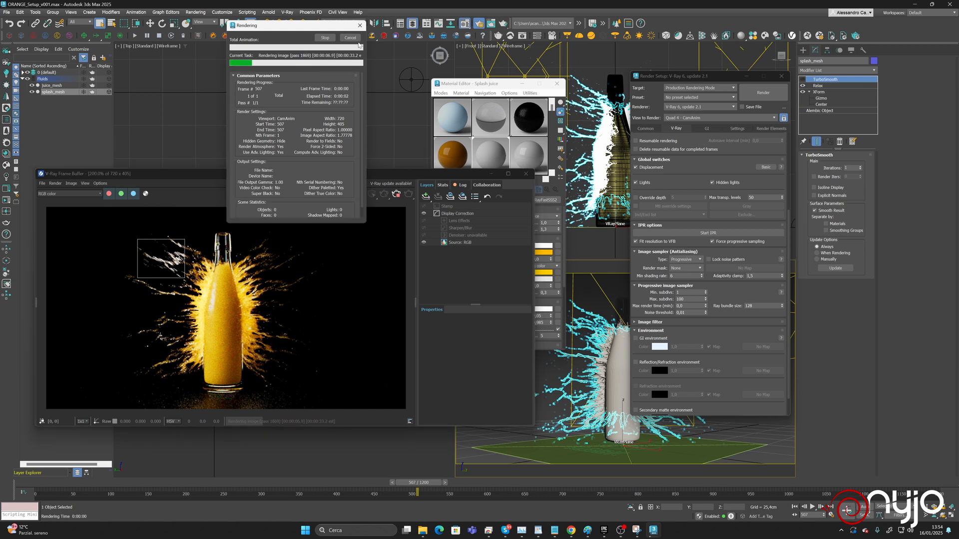
left_click(352, 39)
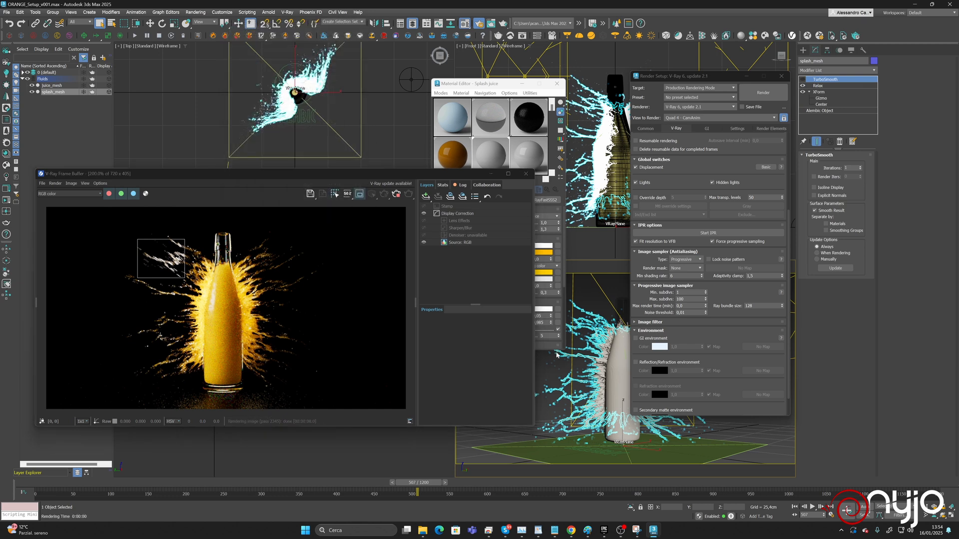
Set Splash juice's scatter radius to 3,0 cm and its specular color to a light orange-tan, and test-render the region.
left_click(550, 287)
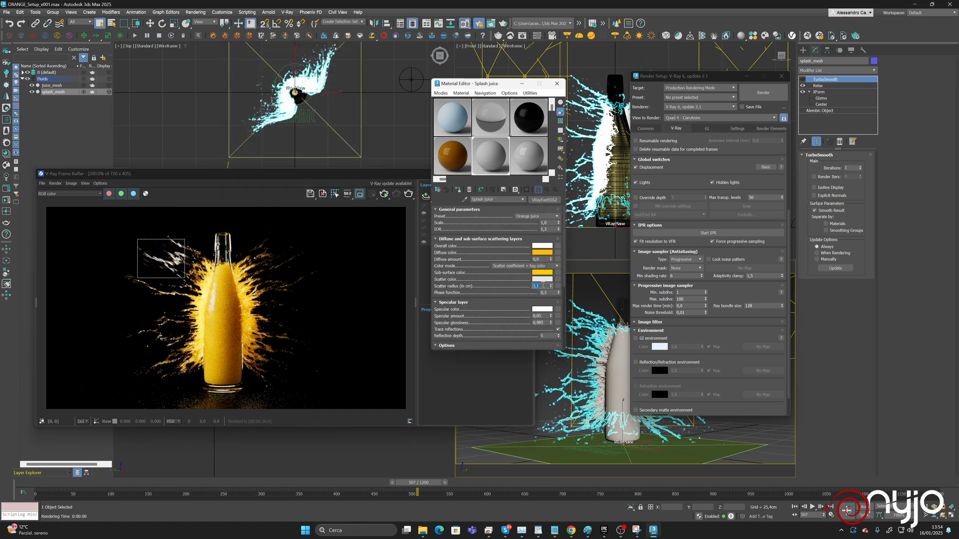
type("3,0")
key("Return")
left_click(542, 309)
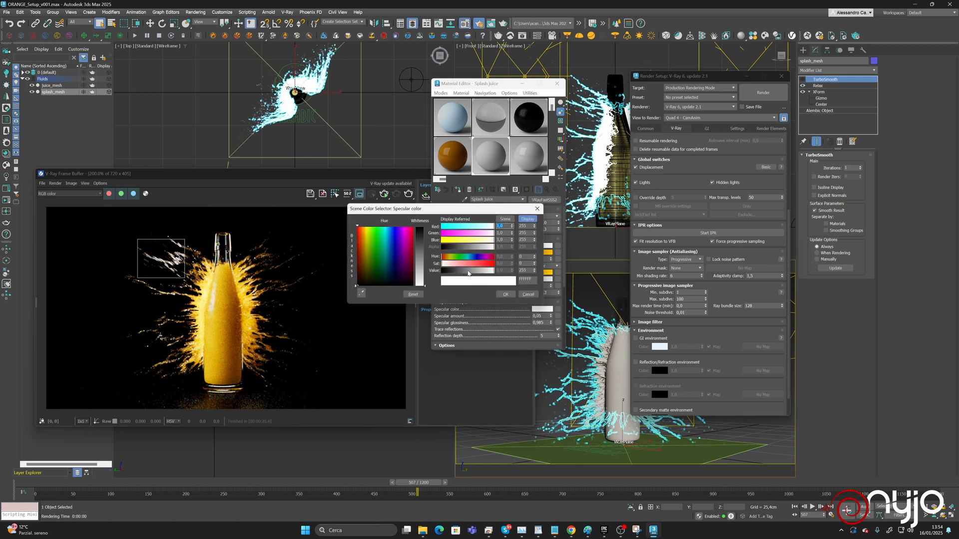
left_click(465, 272)
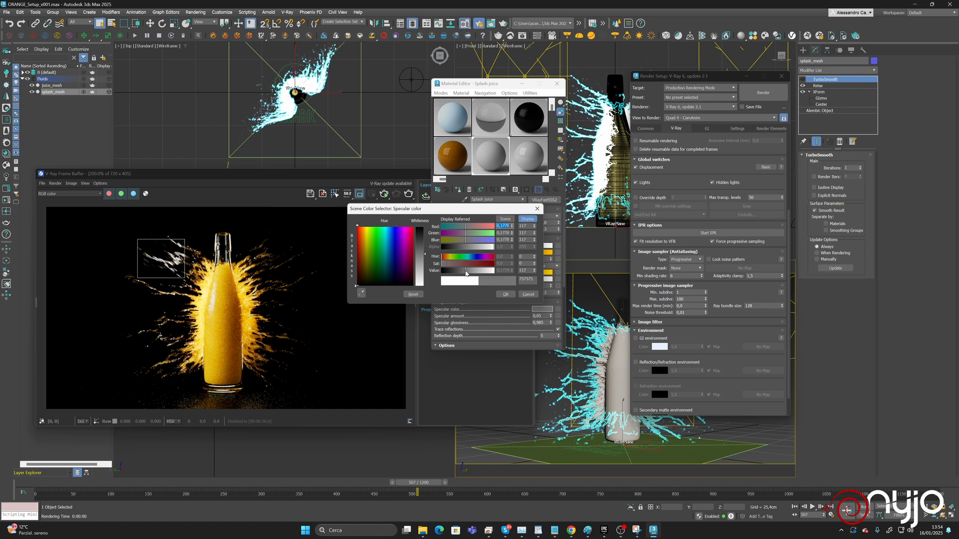
left_click(363, 239)
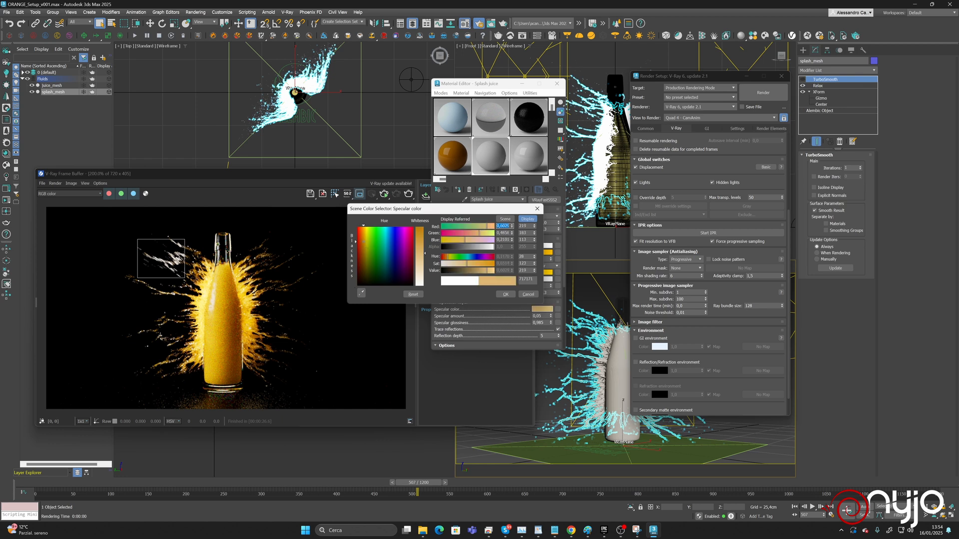
left_click(505, 294)
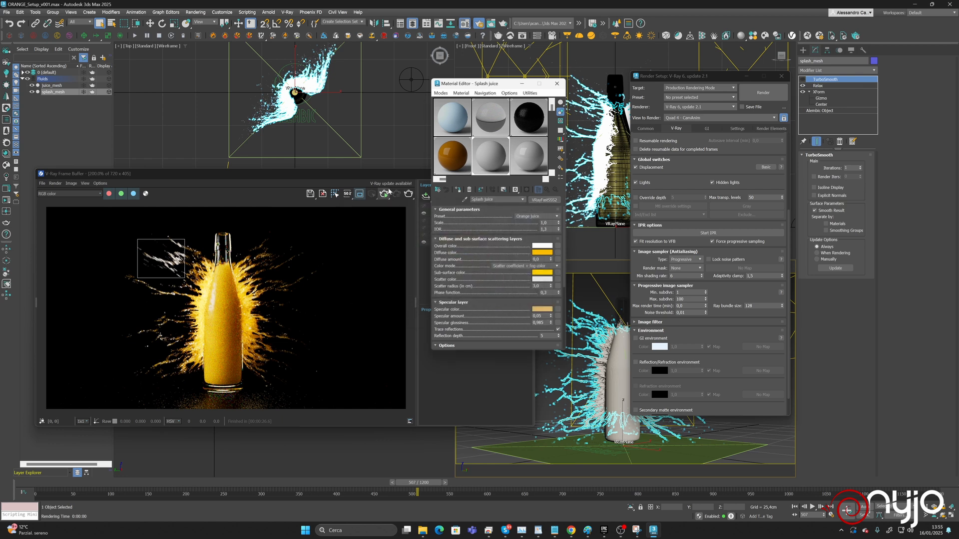
left_click(409, 194)
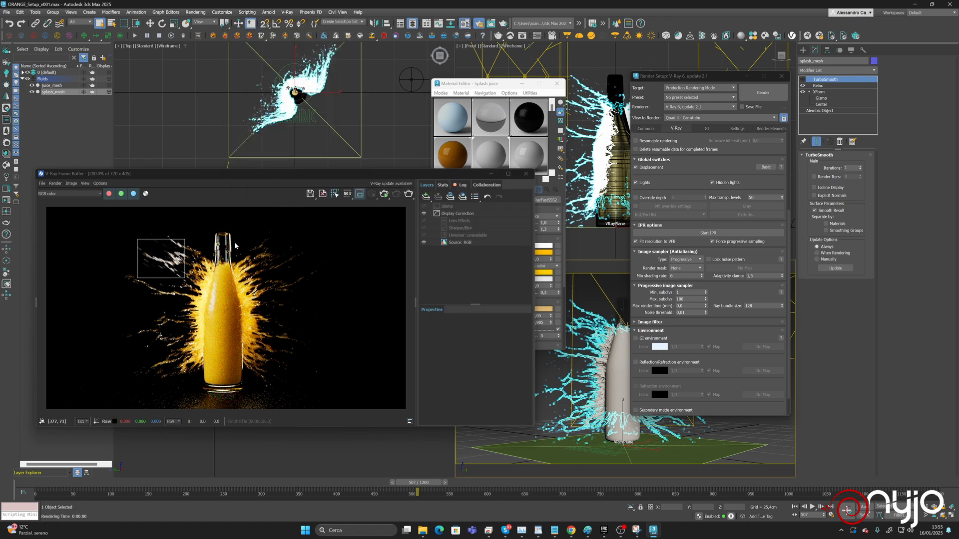
Test-render a larger region covering the bottle and left side of the splash, with juice_mesh hidden and splash_mesh's Relax modifier disabled.
left_click_drag(107, 262, 197, 408)
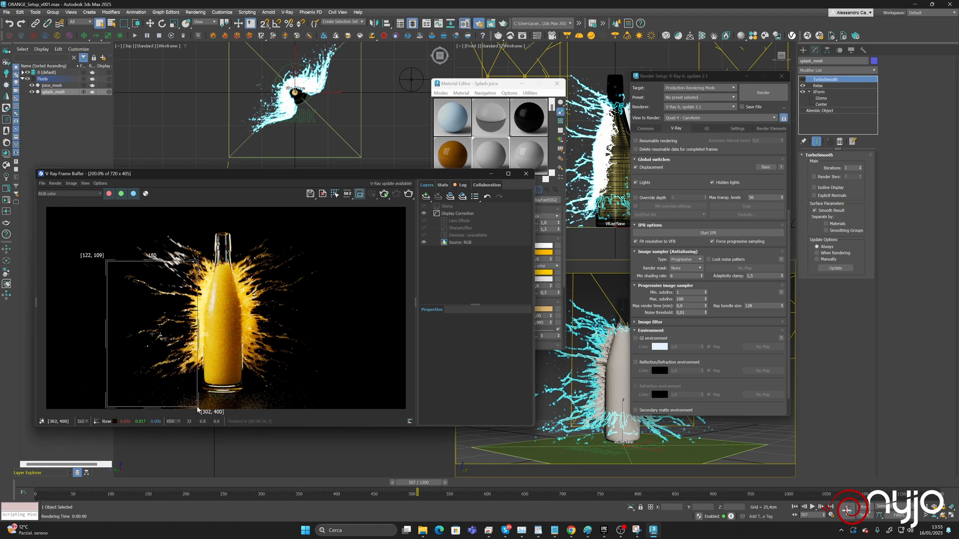
left_click_drag(99, 238, 258, 409)
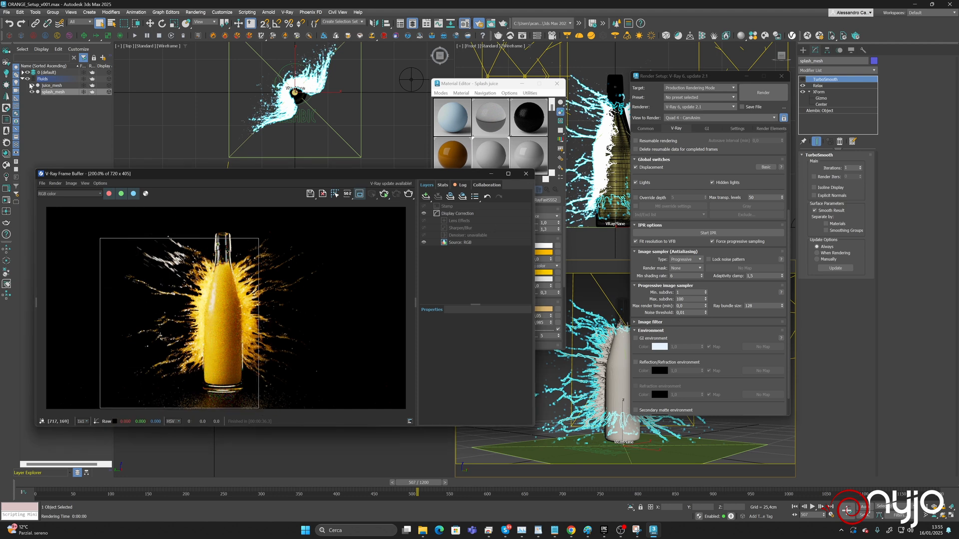
left_click(31, 86)
left_click(803, 91)
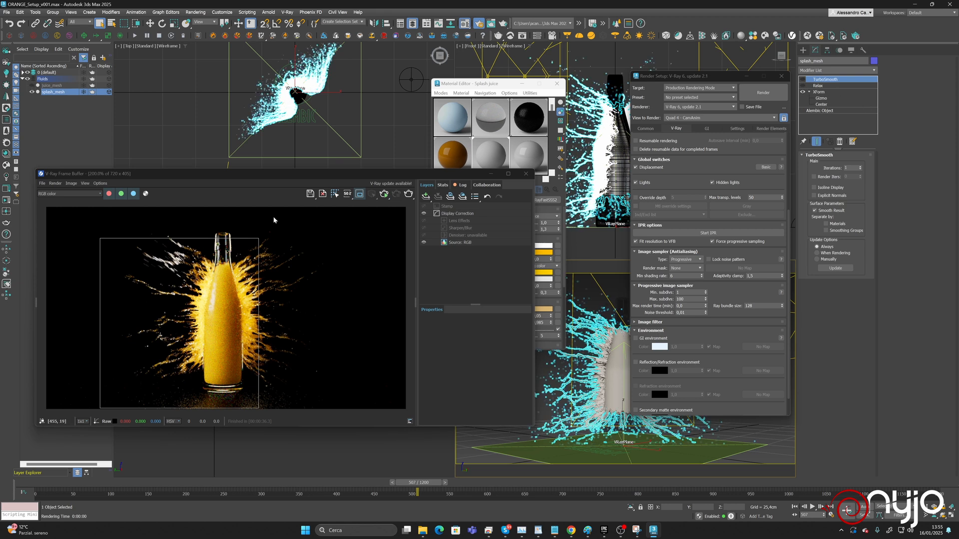
left_click(409, 194)
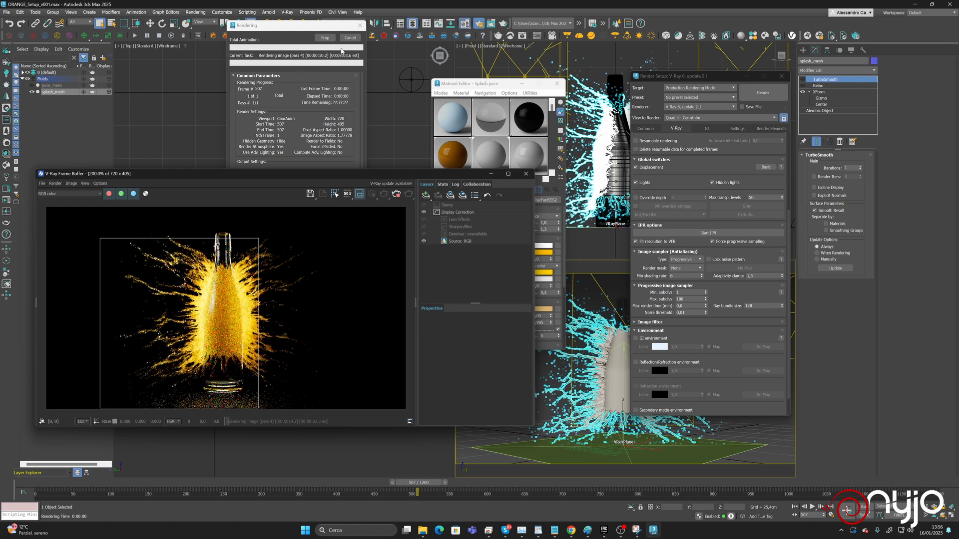
Mark a small render region over the upper-left splash strands, inspect them at 400% zoom, and stop the running render.
left_click_drag(131, 243, 191, 277)
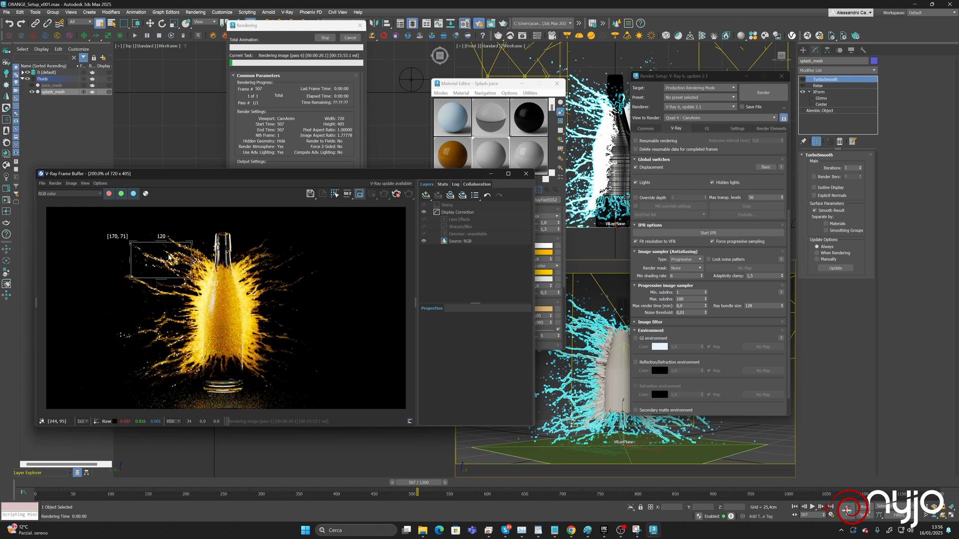
scroll(164, 262, "up", 1)
scroll(164, 262, "up", 1)
scroll(224, 282, "down", 1)
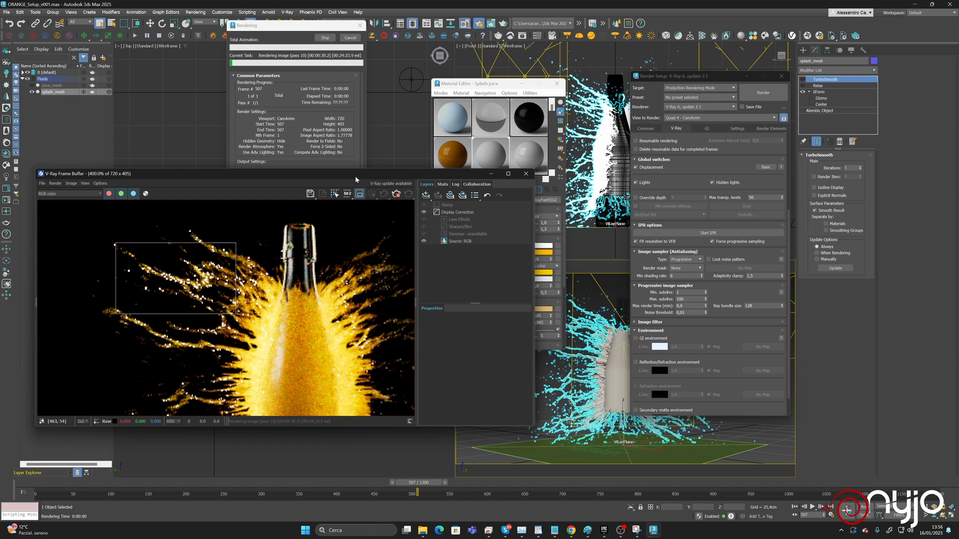
left_click_drag(355, 176, 334, 235)
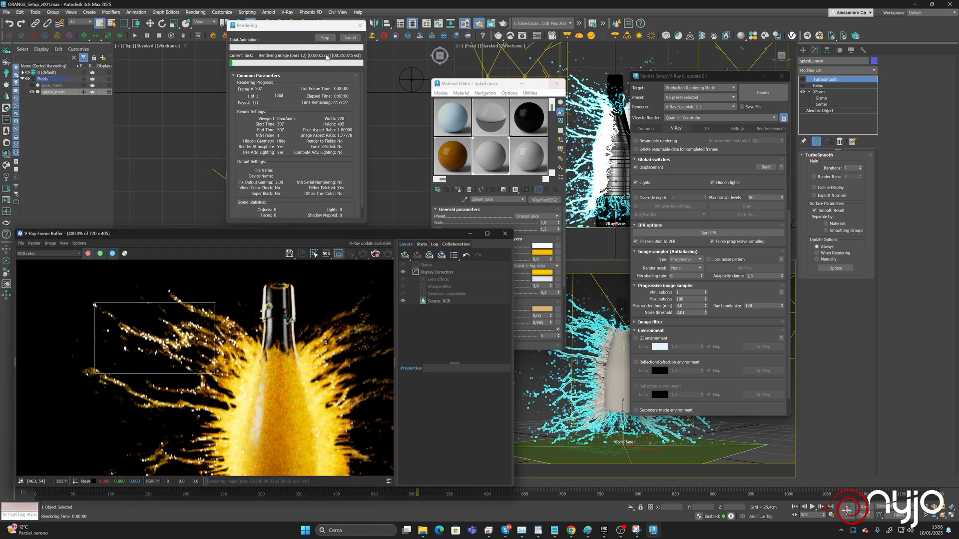
left_click(349, 39)
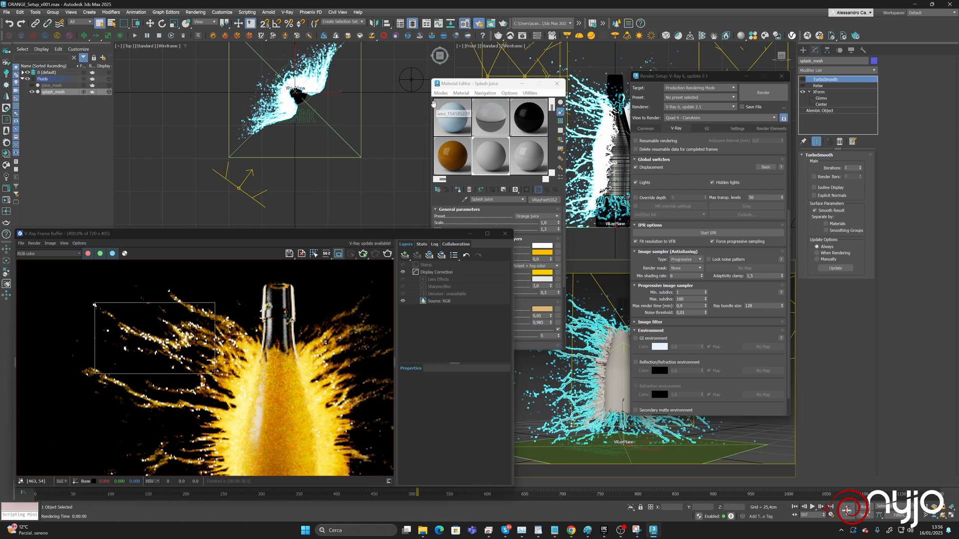
Reduce the Splash juice material's specular amount to 0,0 and test-render the small region.
left_click_drag(481, 85, 582, 94)
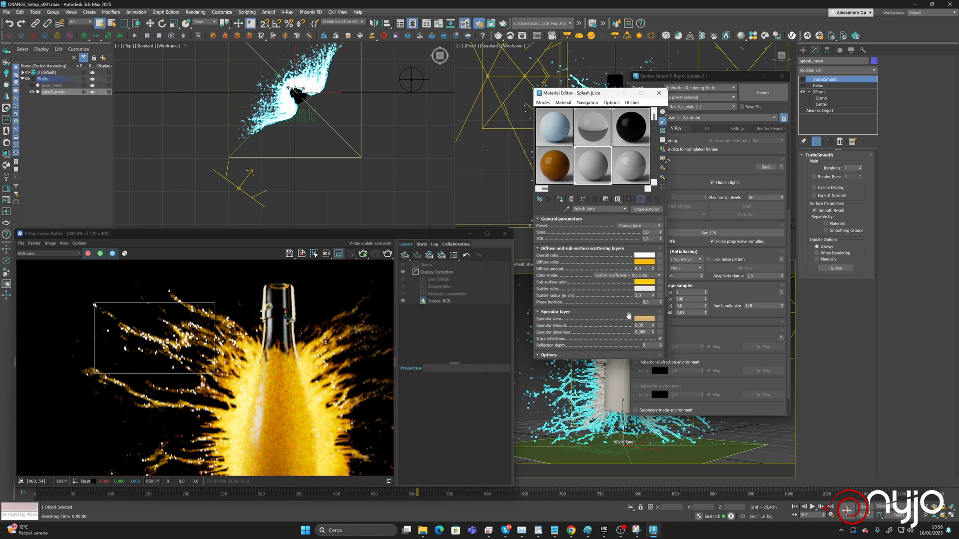
left_click_drag(653, 326, 654, 330)
left_click(388, 257)
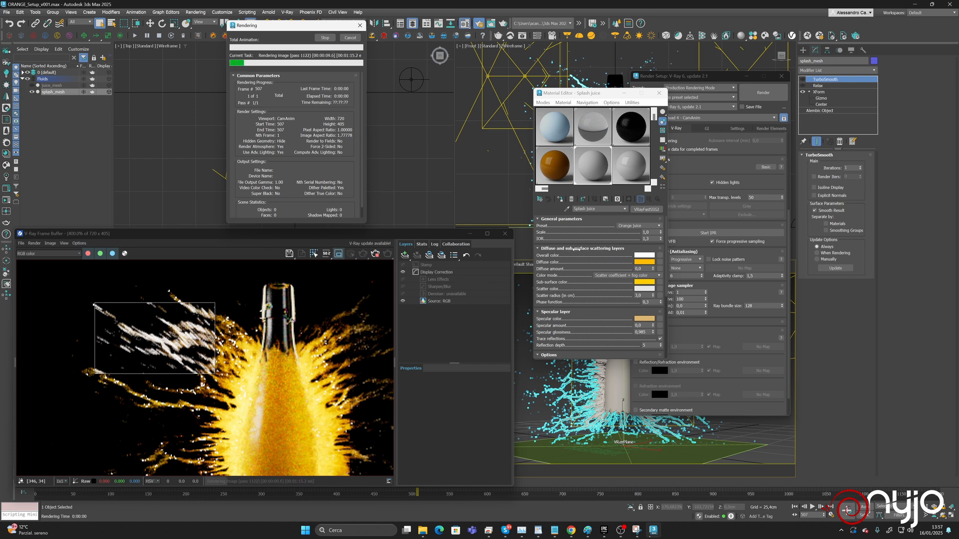
left_click(352, 39)
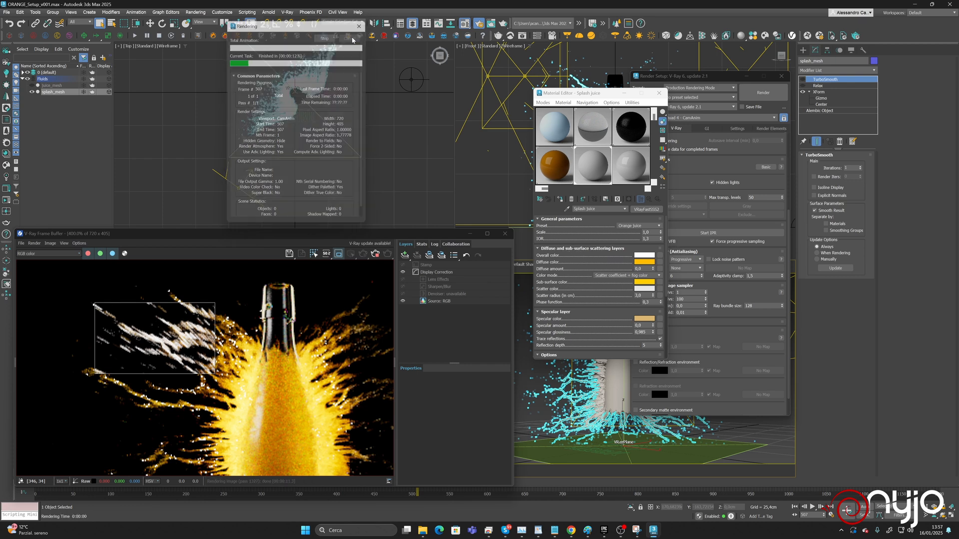
Exclude splash_mesh from both the illumination and shadow casting of the lgt_Main light.
left_click(250, 180)
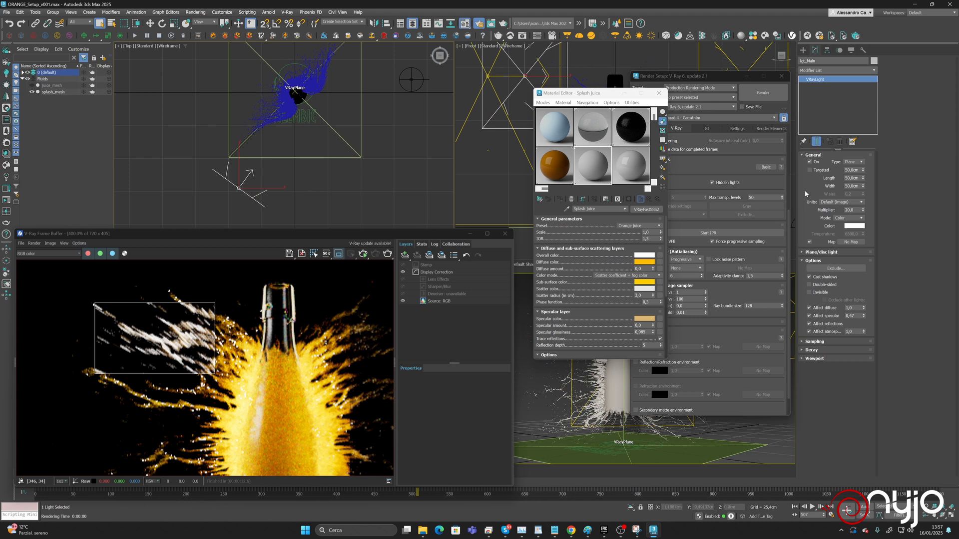
left_click(835, 268)
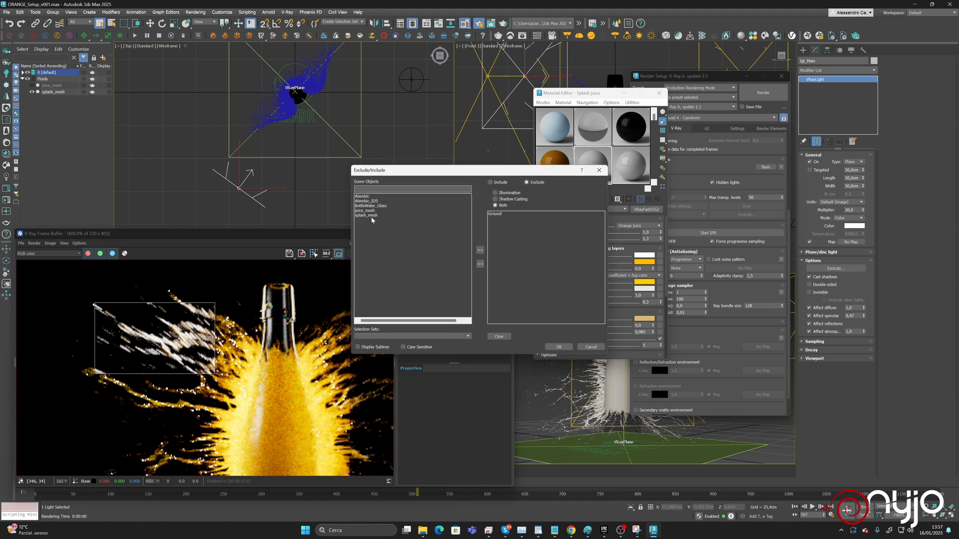
left_click(369, 215)
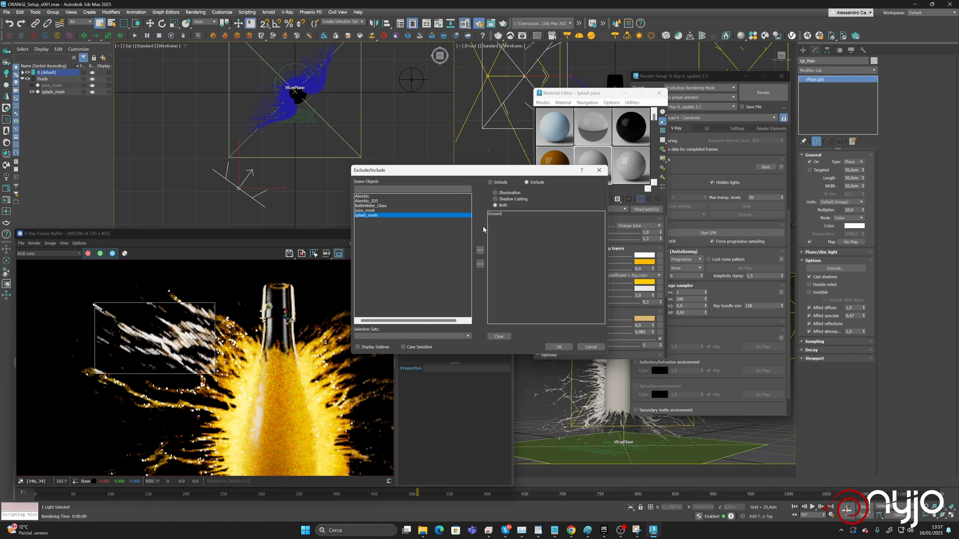
left_click(480, 250)
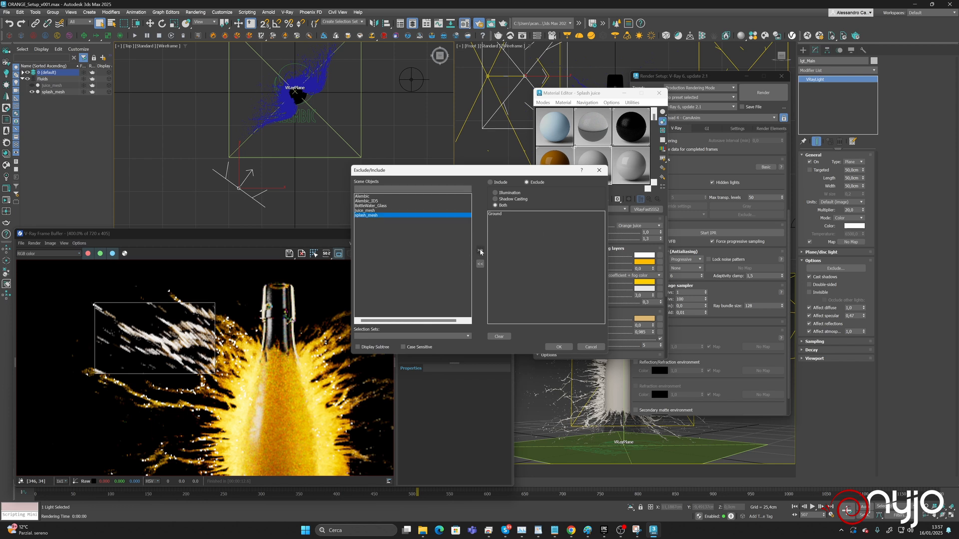
left_click(569, 347)
Exclude splash_mesh from both the illumination and shadow casting of the warm-tinted lgt_Fill light.
middle_click_drag(354, 98, 330, 154)
middle_click_drag(351, 64, 365, 164)
left_click(386, 141)
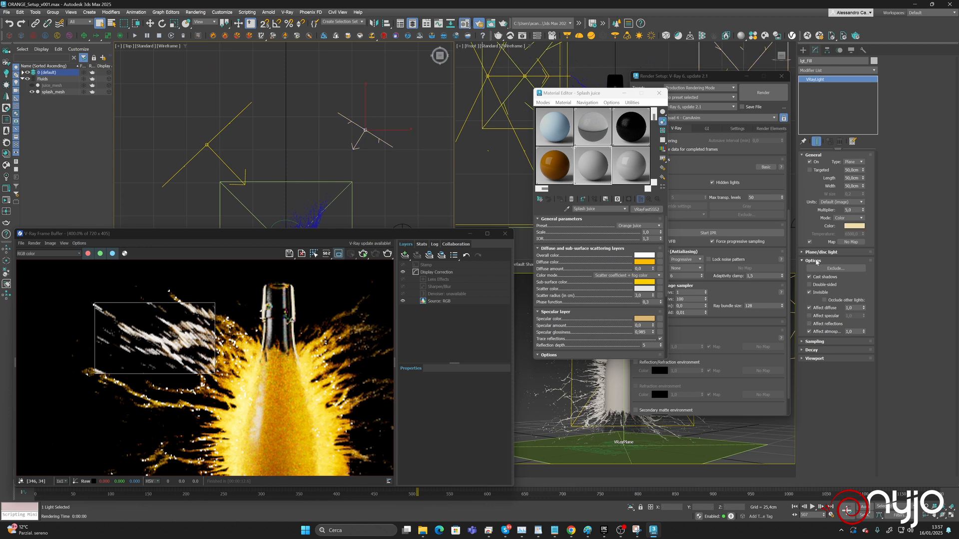
left_click(835, 268)
left_click(372, 215)
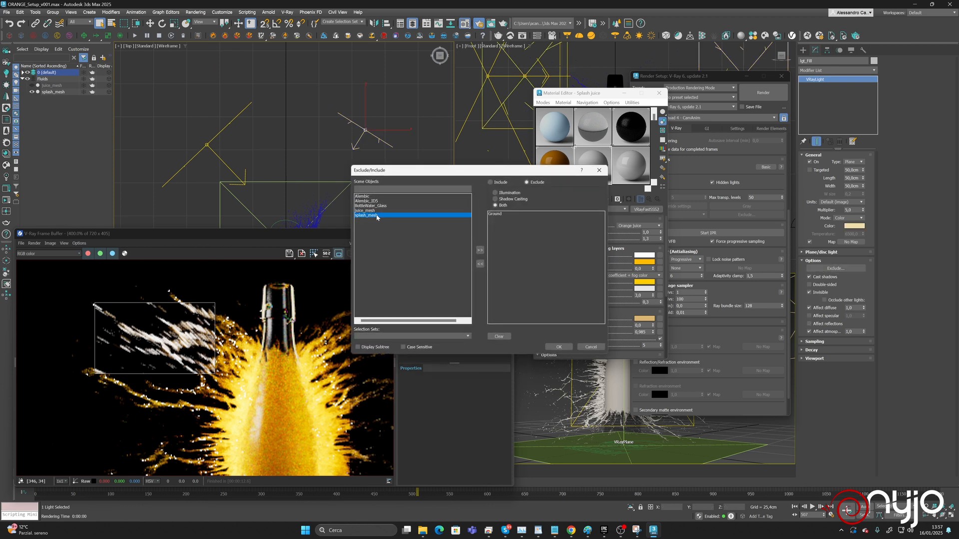
left_click(479, 250)
left_click(559, 346)
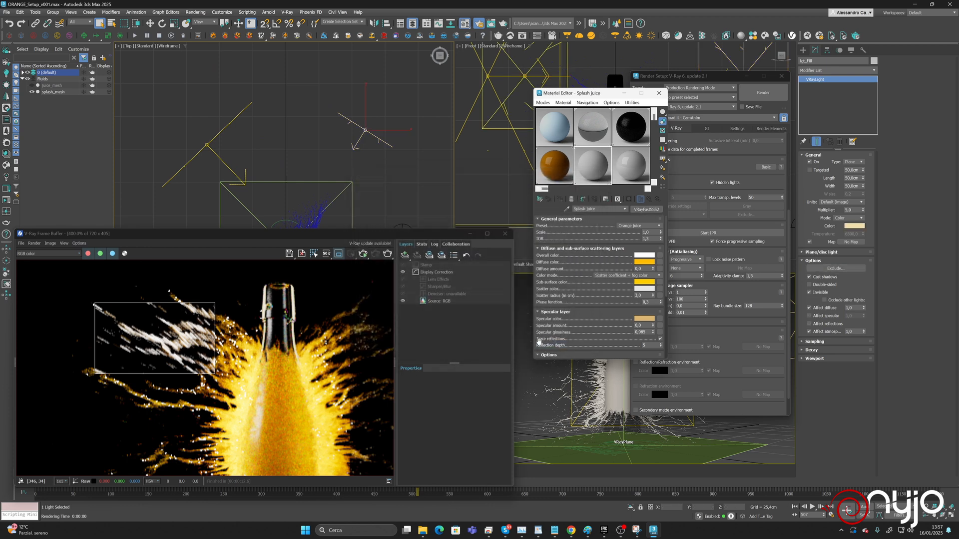
Mark a render region of about 979 × 619 around the bottle and whole splash, and start an interactive render.
right_click(544, 344)
left_click(321, 331)
scroll(325, 319, "down", 2)
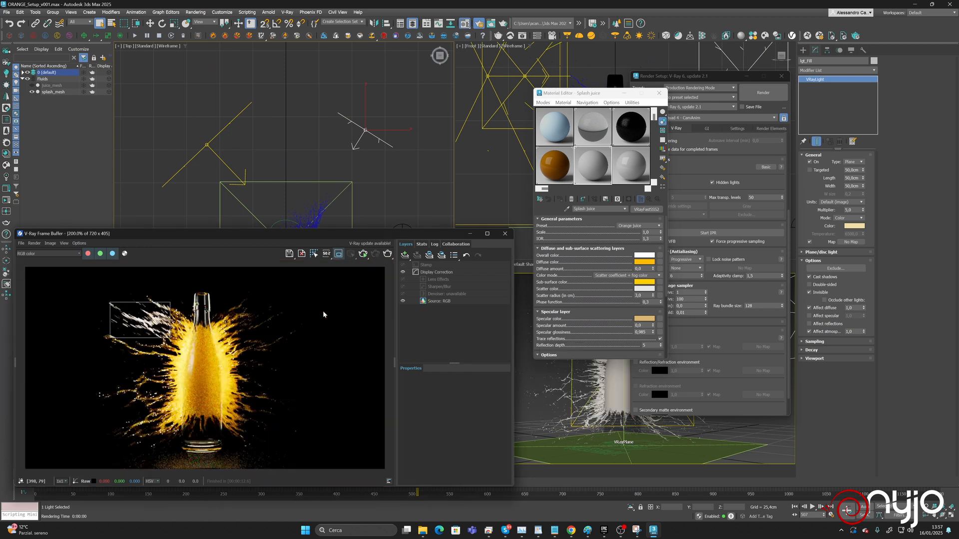
scroll(202, 353, "up", 1)
left_click_drag(77, 295, 315, 446)
left_click(363, 254)
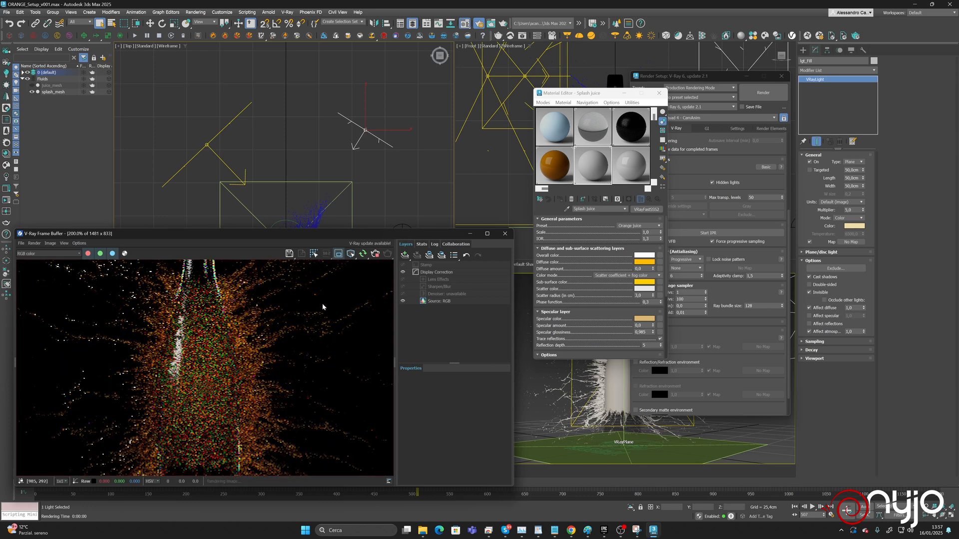
scroll(334, 353, "down", 1)
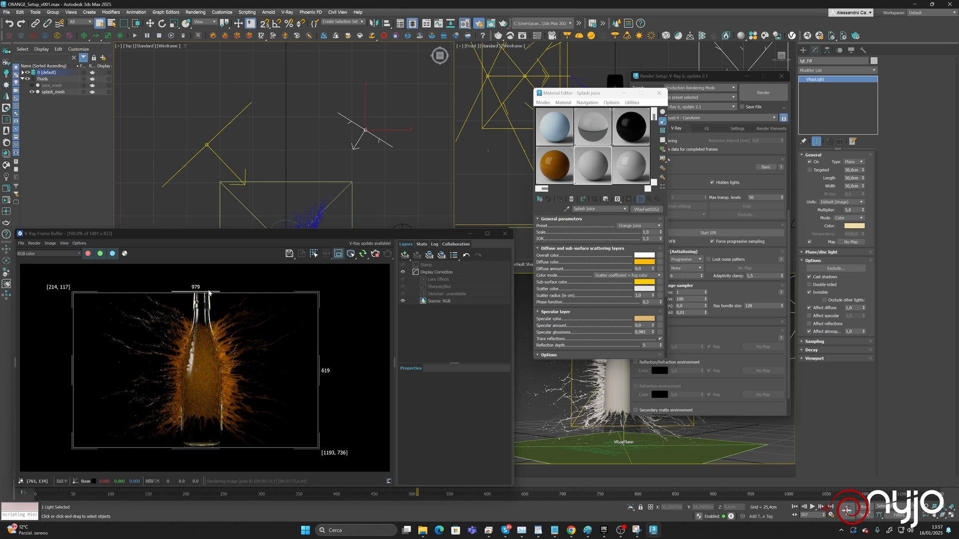
Switch the lgt_Main light off and back on to check its contribution to the splash strands in the interactive render.
middle_click_drag(298, 187, 344, 107)
scroll(332, 170, "down", 2)
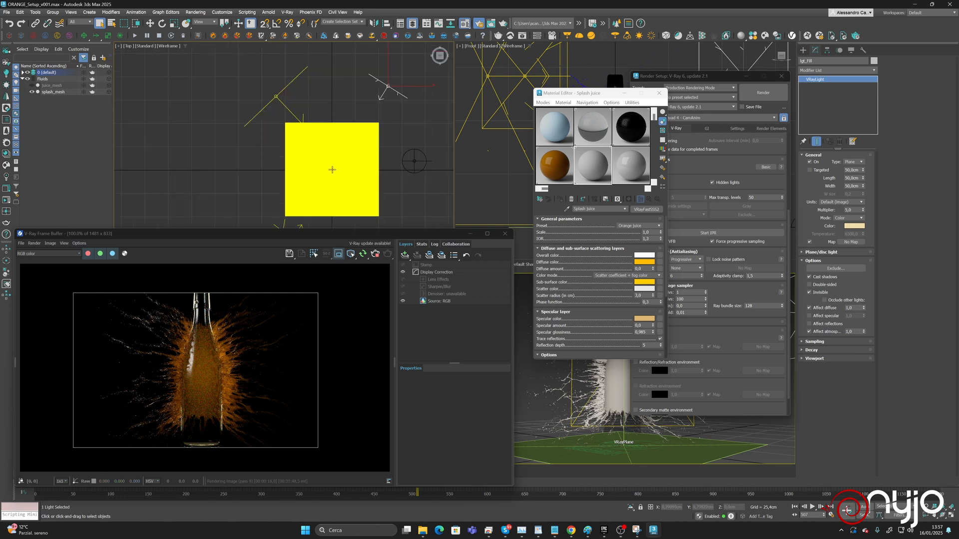
scroll(332, 170, "down", 2)
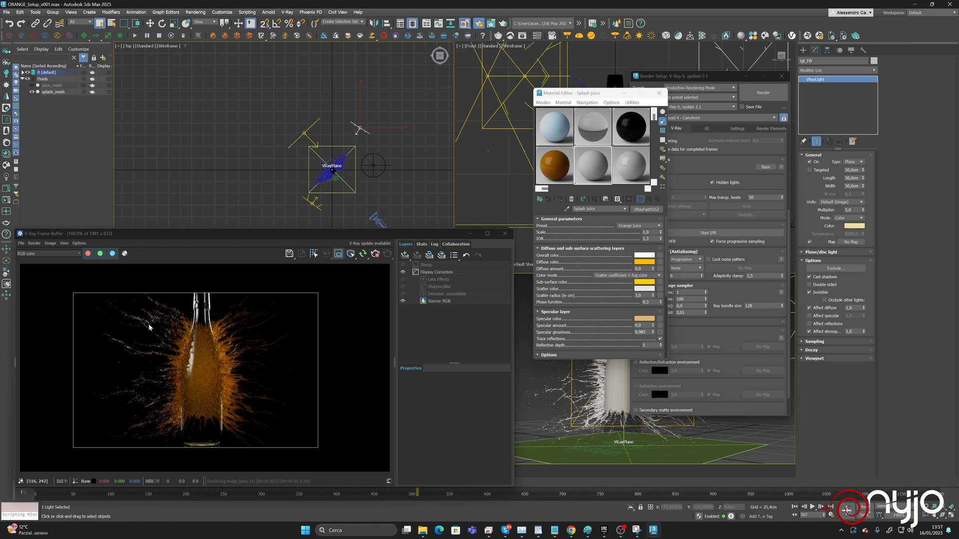
scroll(145, 319, "up", 1)
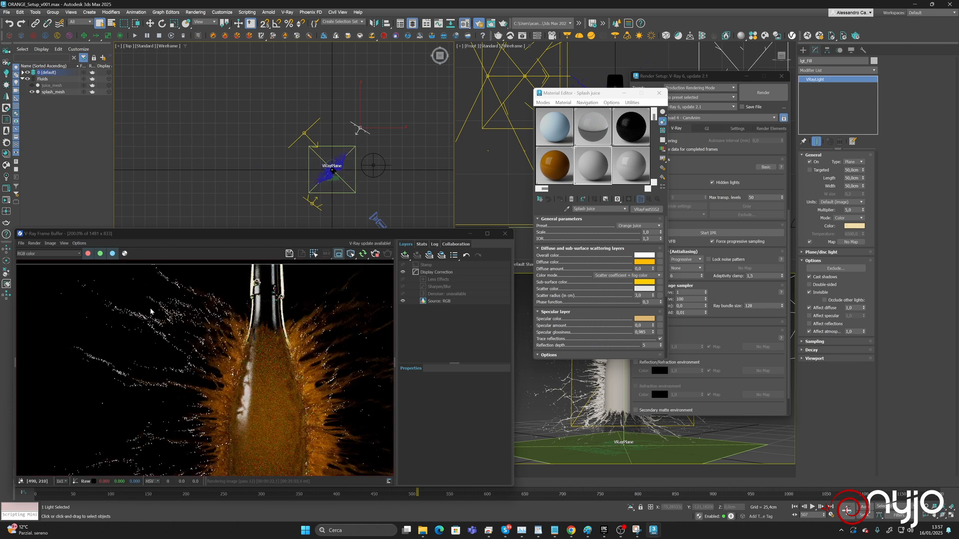
left_click(336, 208)
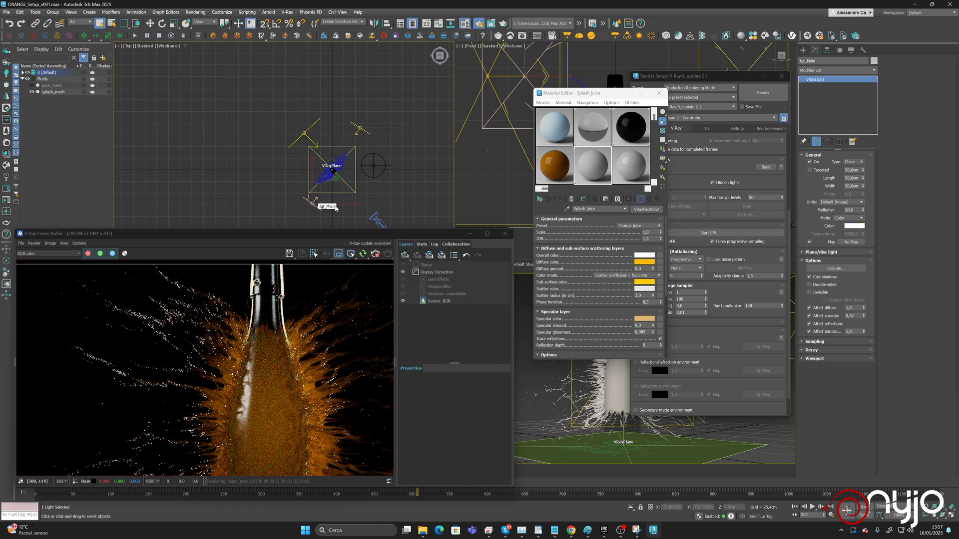
left_click(815, 162)
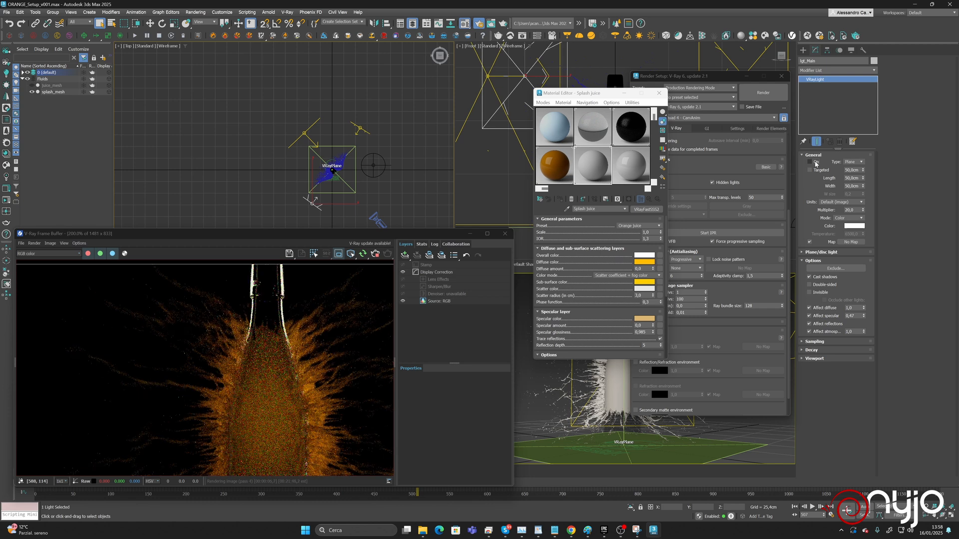
left_click(815, 162)
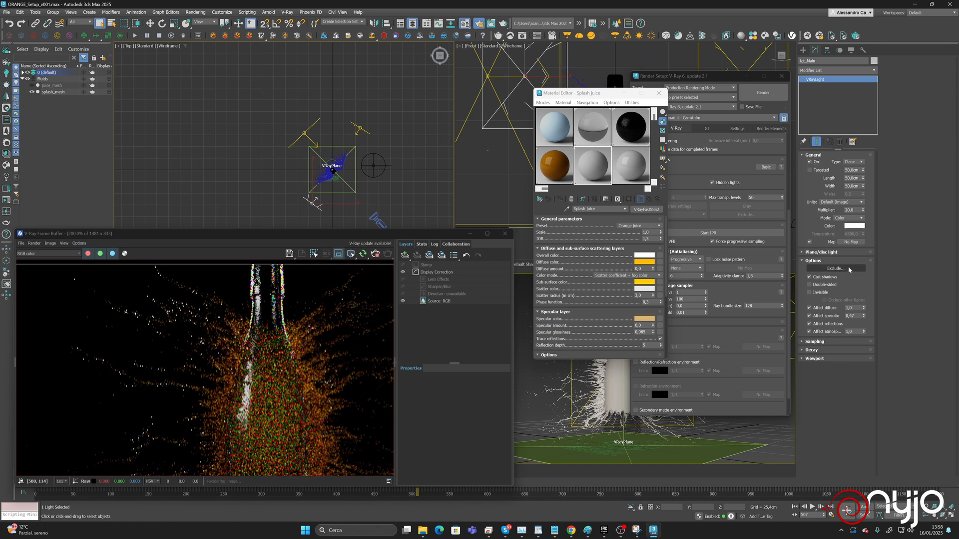
Switch lgt_Main to Include mode, remove Ground and splash_mesh from its list, and include only BottleWater_Glass and juice_mesh.
left_click(838, 268)
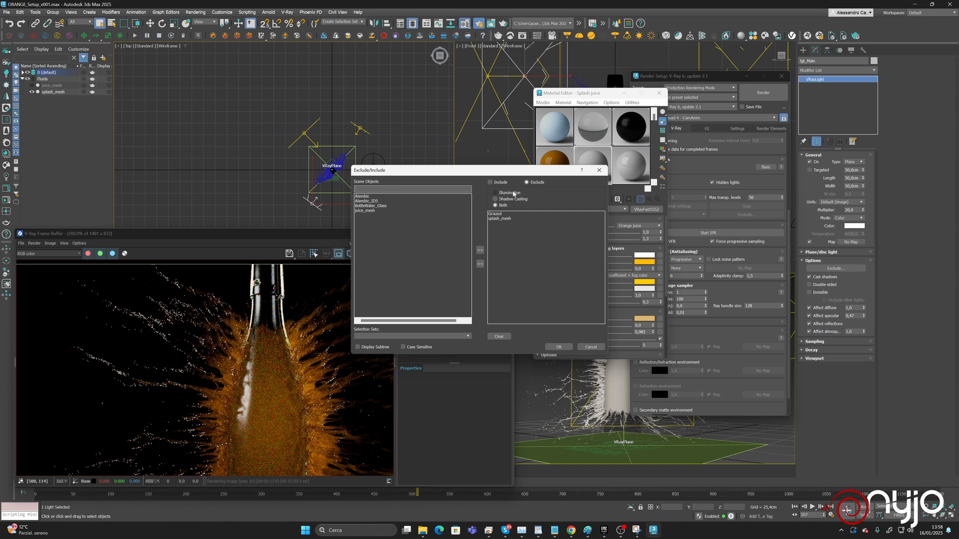
left_click(503, 183)
left_click_drag(495, 213, 499, 220)
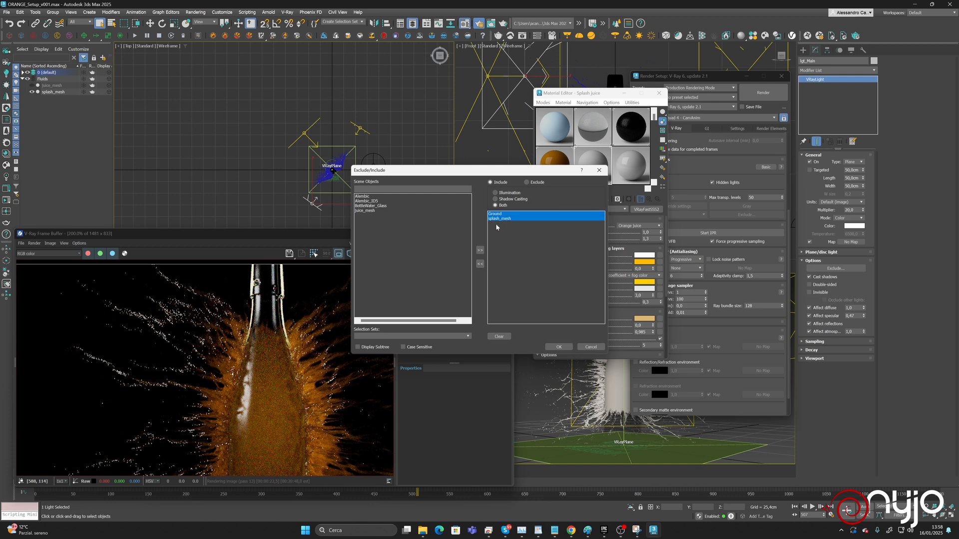
left_click(480, 264)
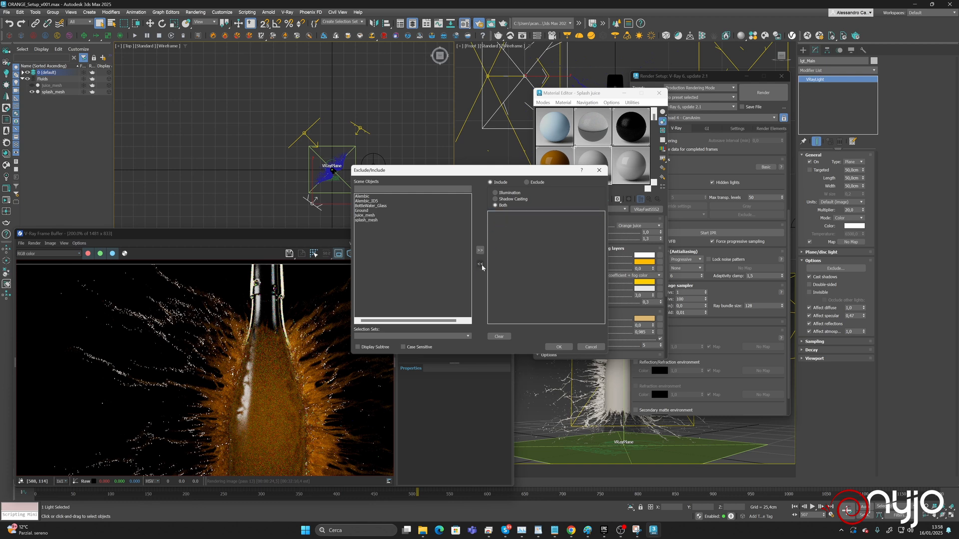
left_click(375, 206)
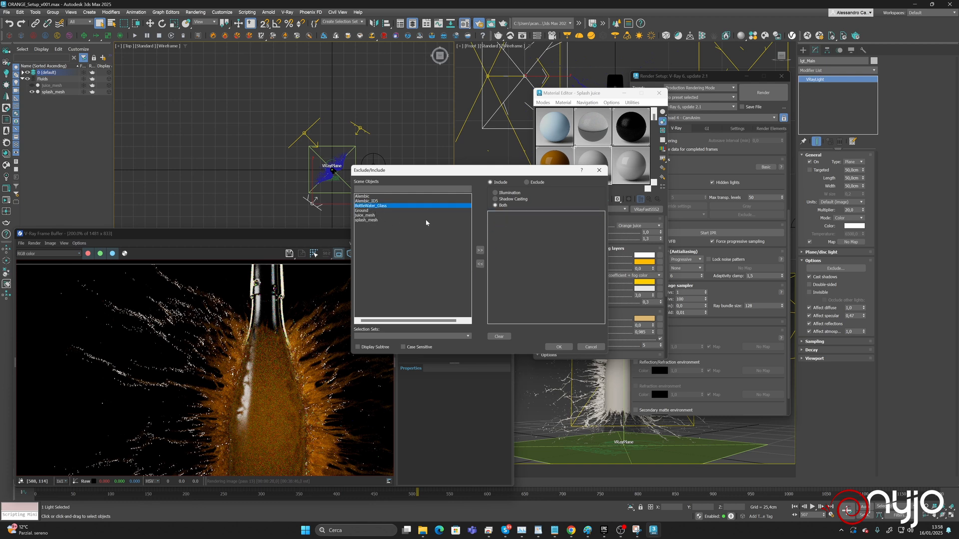
left_click(479, 250)
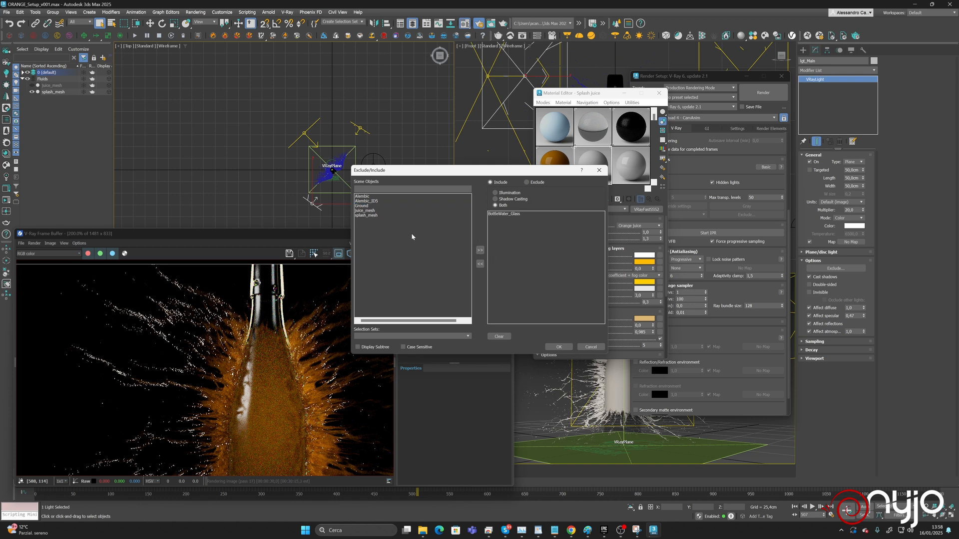
left_click(362, 211)
left_click(480, 250)
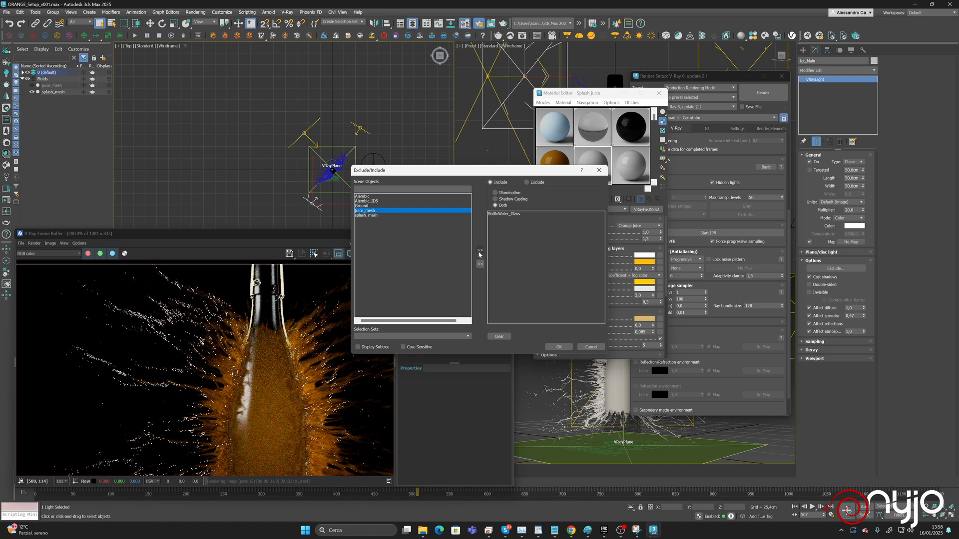
left_click(559, 346)
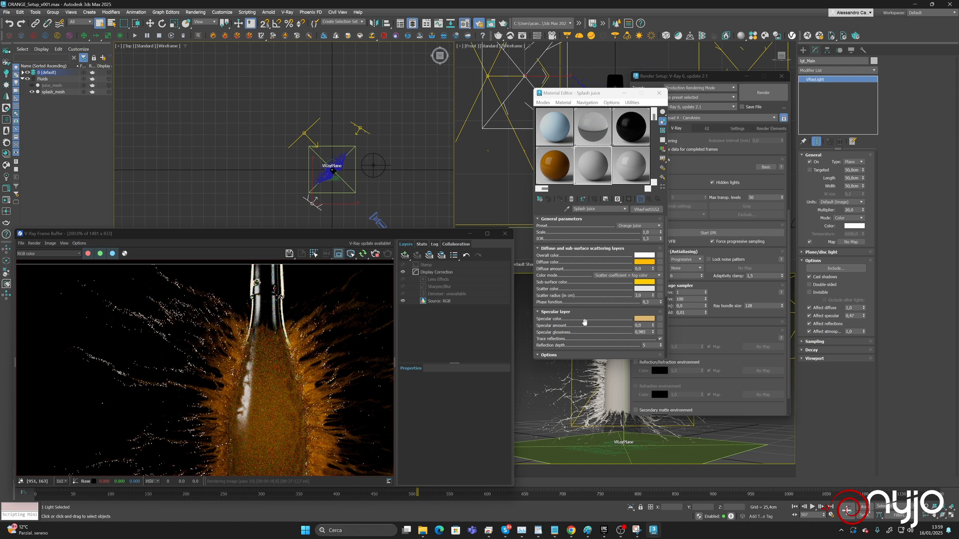
Move the frame buffer aside and select the CamAnim camera to show its settings.
left_click_drag(411, 234, 335, 226)
left_click(477, 265)
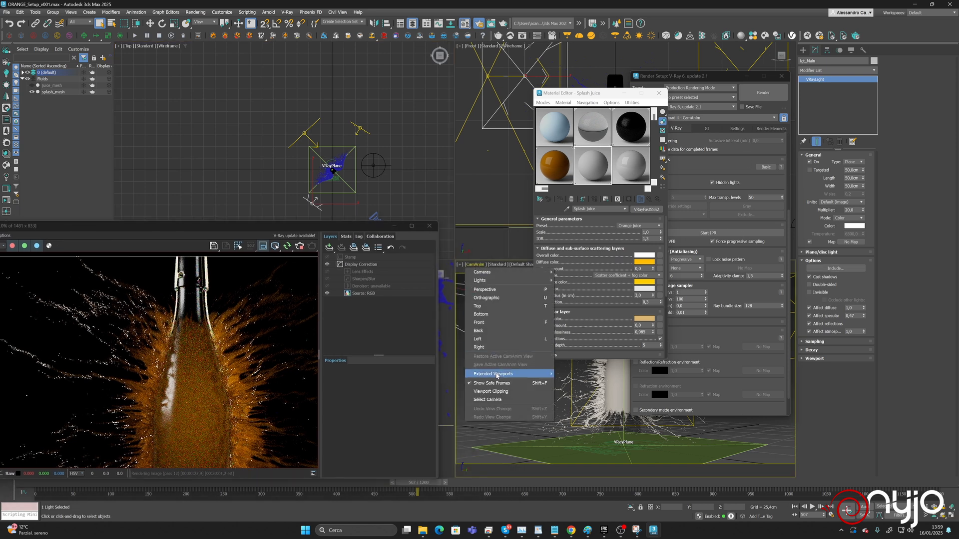
left_click(498, 401)
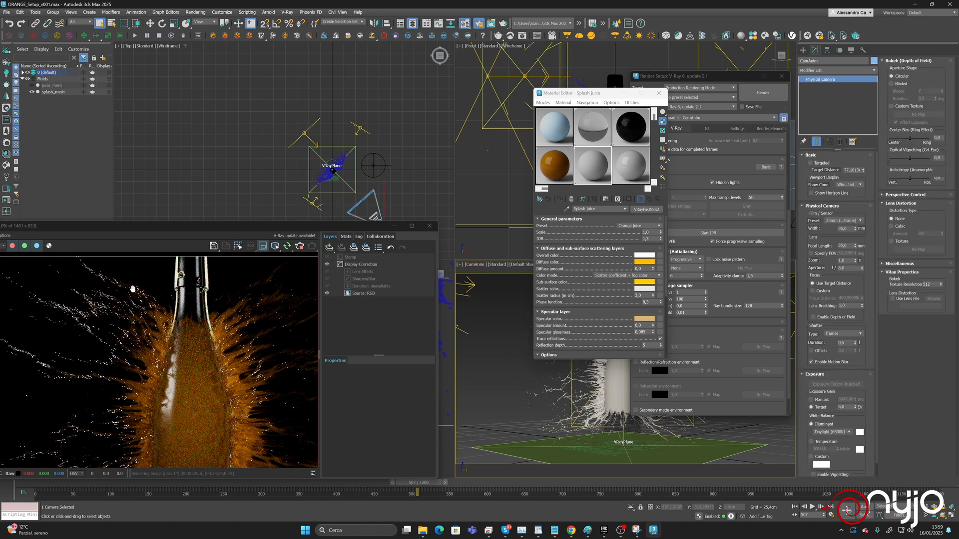
Restrict the render region to the bottle neck and upper-left splash, restart the render, and inspect the strands at 400% zoom.
left_click_drag(150, 226, 270, 228)
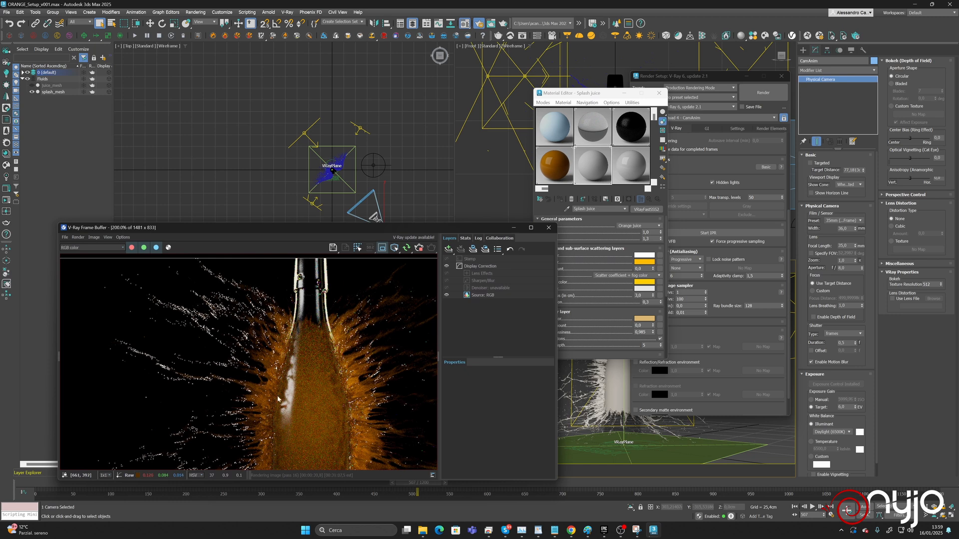
scroll(177, 308, "down", 2)
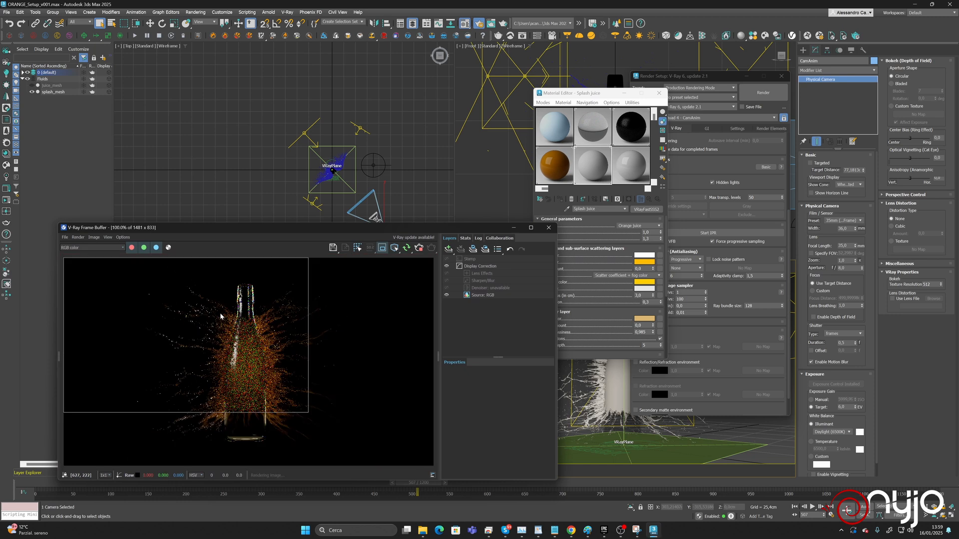
mouse_move(149, 280)
left_mouse_down()
mouse_move(257, 372)
mouse_move(249, 369)
left_mouse_up()
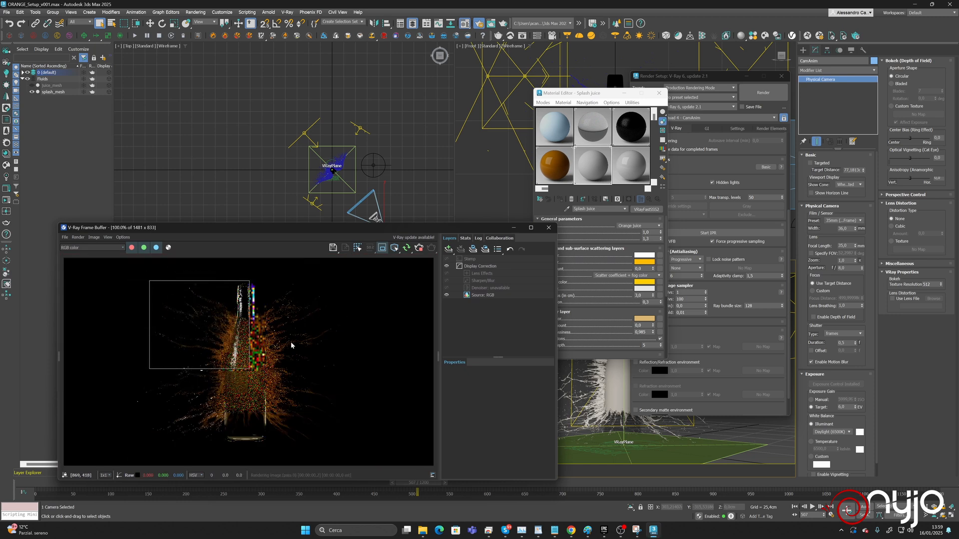
left_click(420, 248)
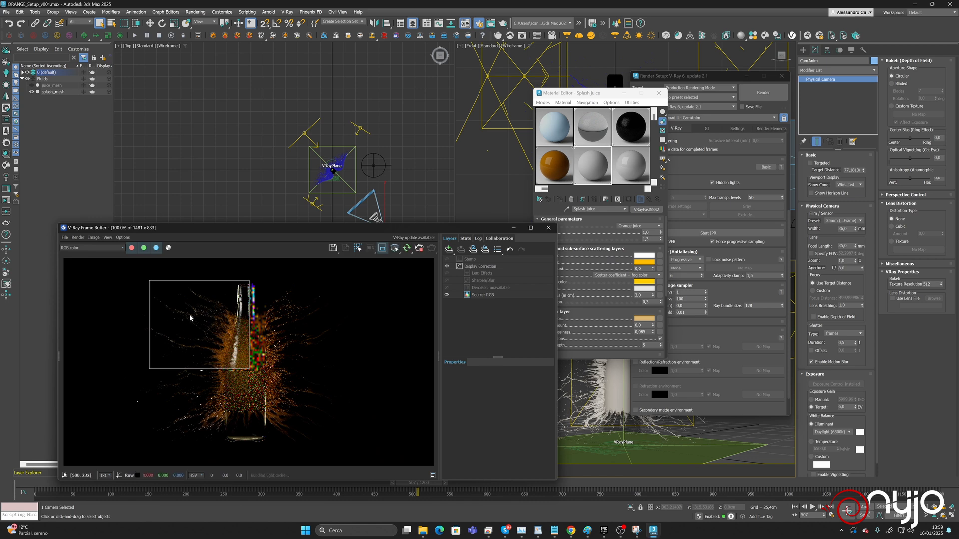
scroll(189, 314, "up", 1)
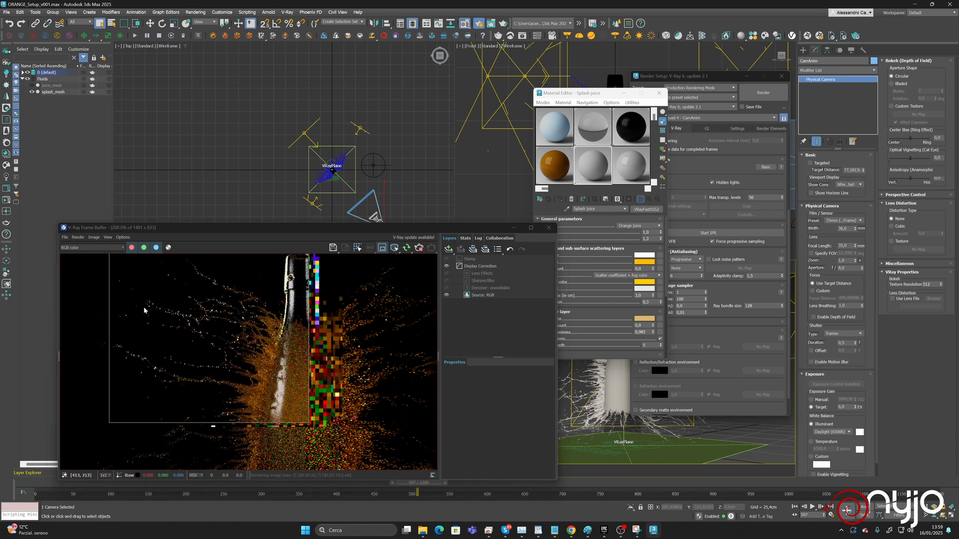
scroll(142, 313, "up", 1)
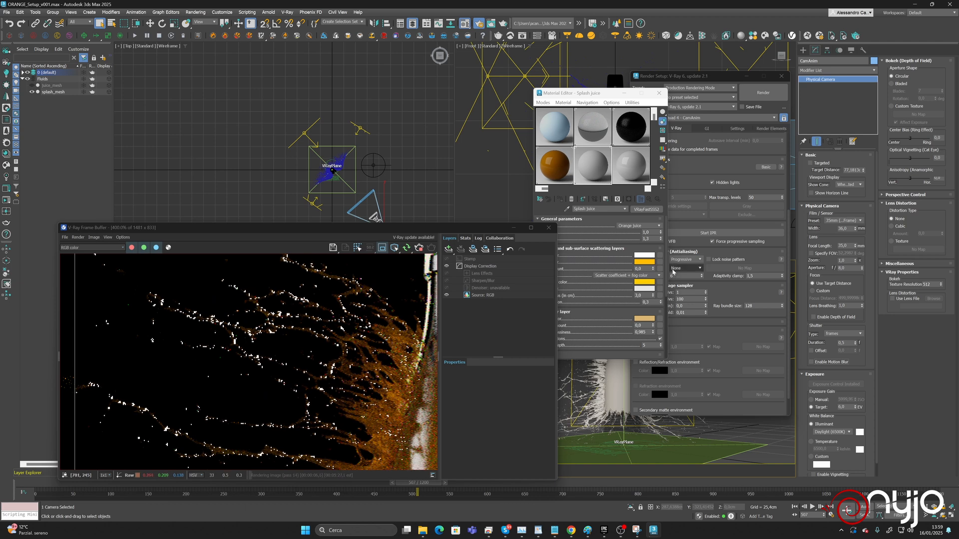
Set the Splash juice material's scatter radius to 4,0 cm, and its specular glossiness and specular amount to 1,0.
left_click_drag(590, 94, 558, 74)
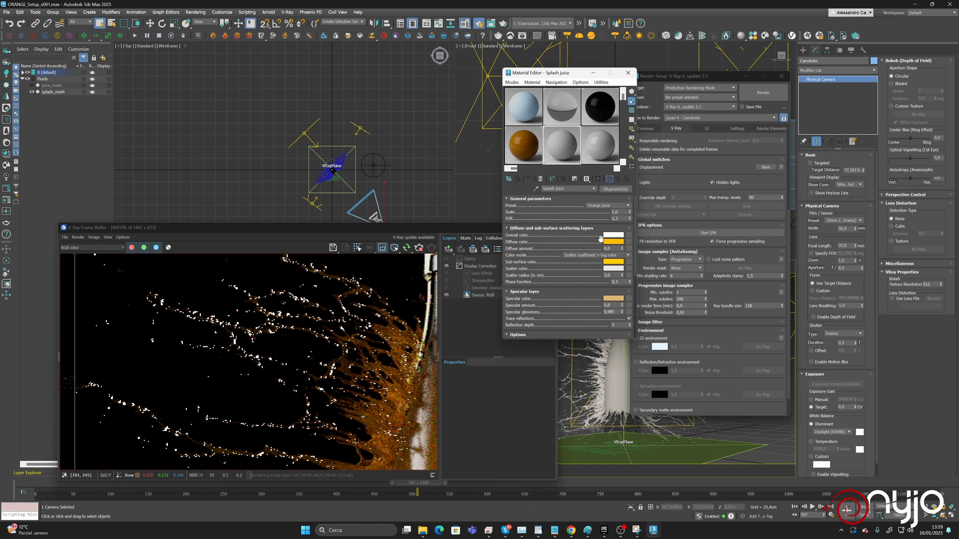
double_click(609, 275)
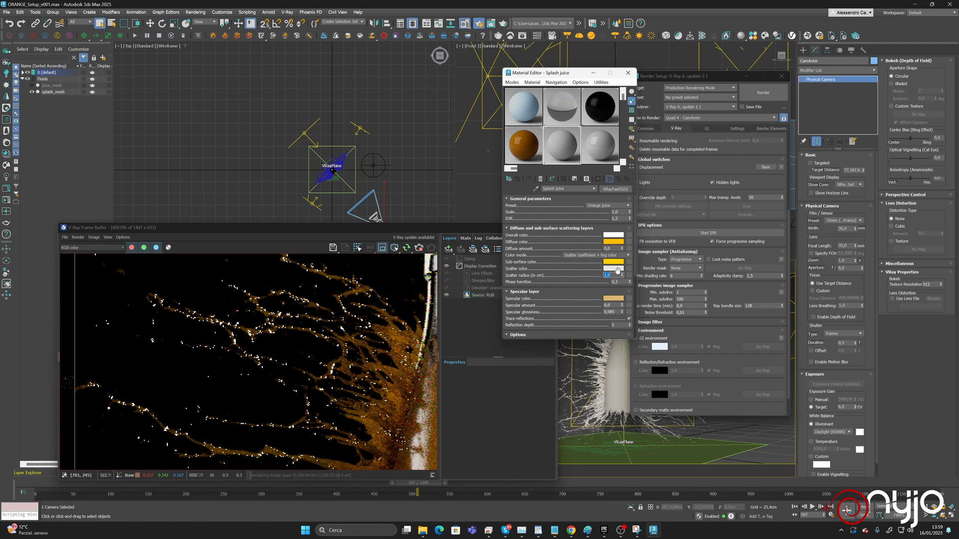
key("Return")
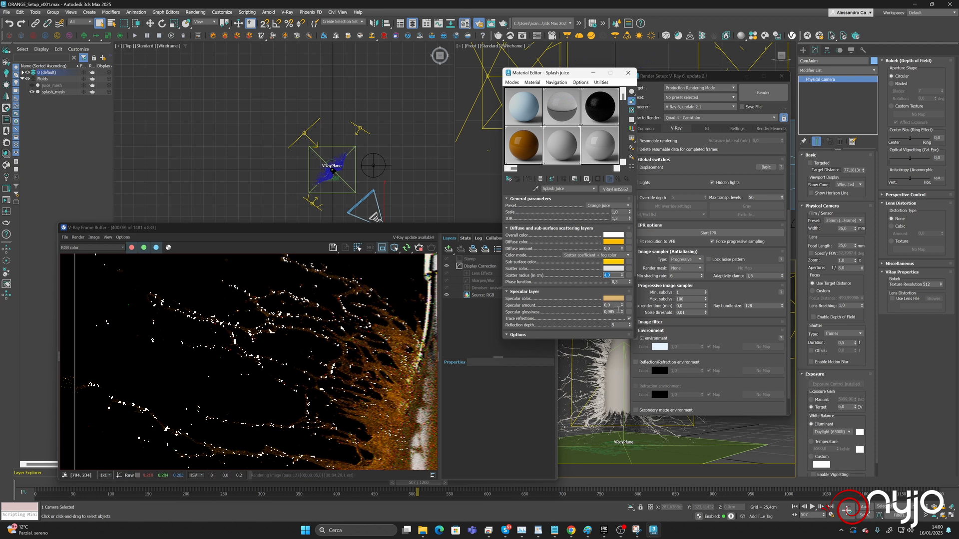
left_click_drag(622, 312, 624, 188)
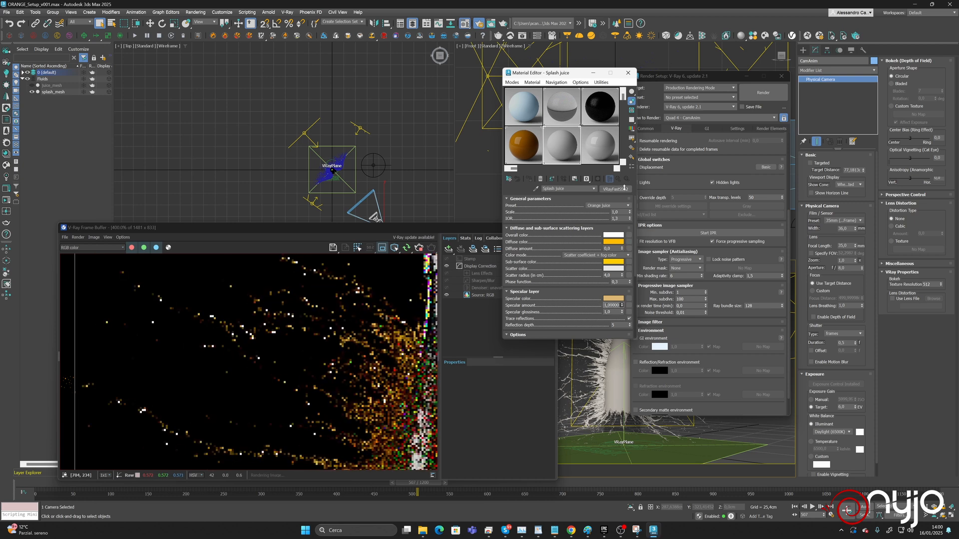
Desaturate the Splash juice material's specular color to a near-white tone and confirm it.
left_click(612, 299)
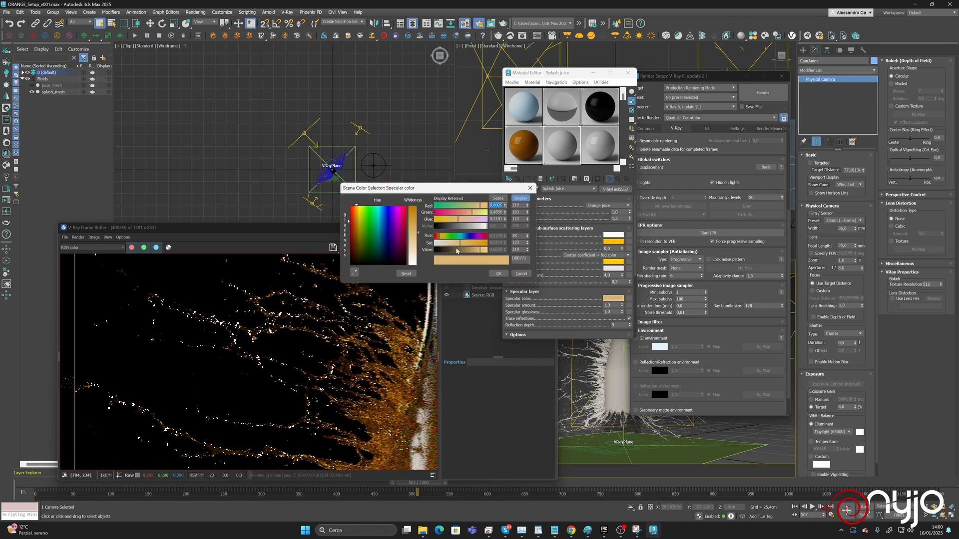
left_click_drag(459, 243, 435, 244)
left_click(498, 273)
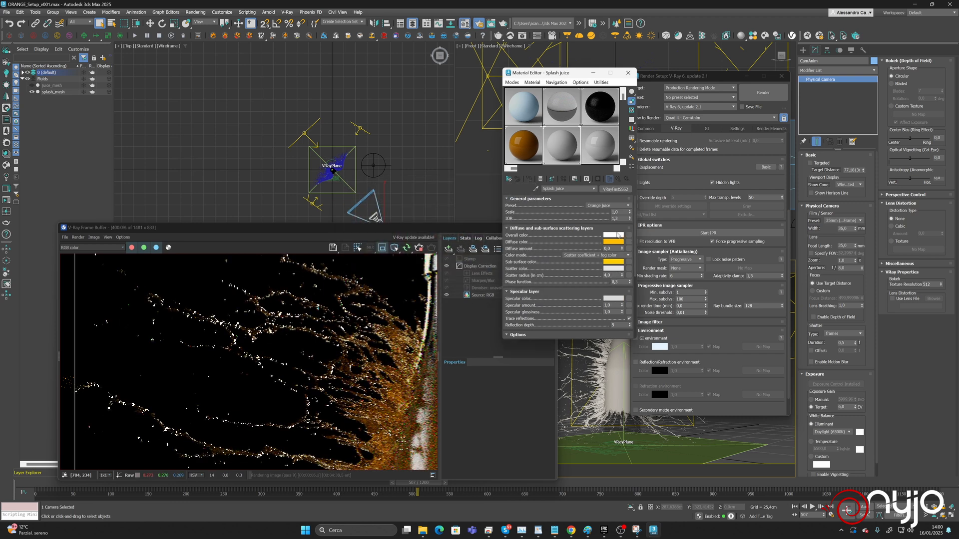
Redraw the render region so it encloses the whole bottle from neck to base and the full splash.
scroll(384, 413, "down", 2)
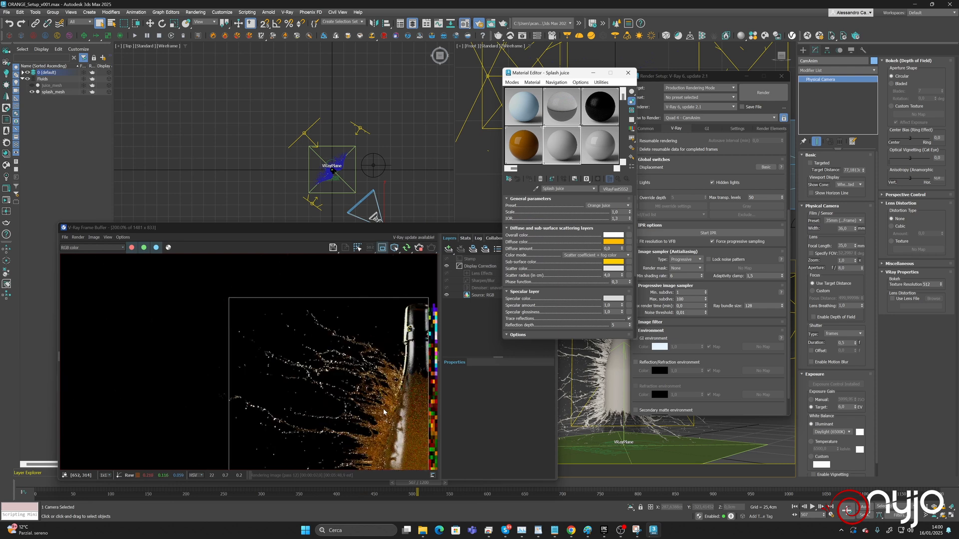
scroll(387, 423, "down", 1)
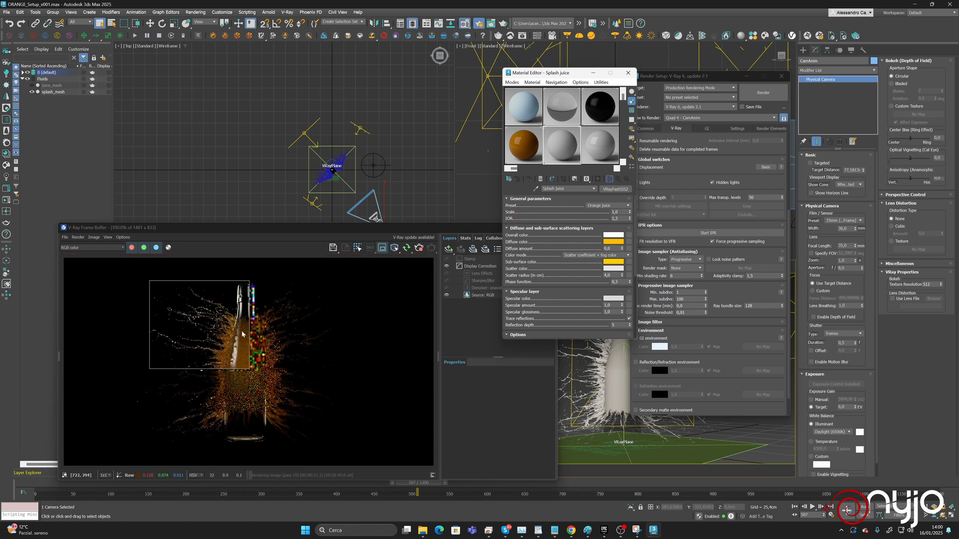
left_click_drag(120, 276, 313, 428)
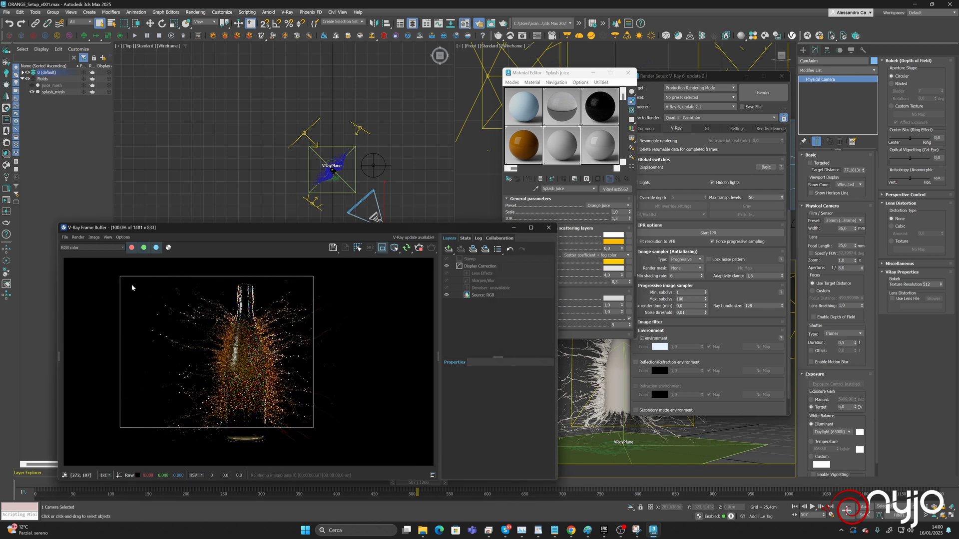
left_click_drag(131, 285, 353, 454)
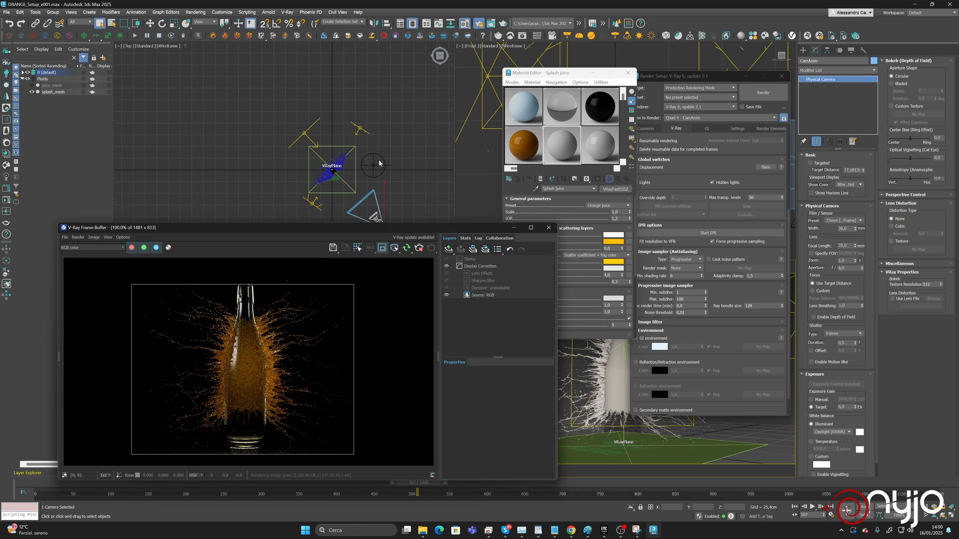
Add splash_mesh to the Include list of the lgt_Main light.
left_click(317, 208)
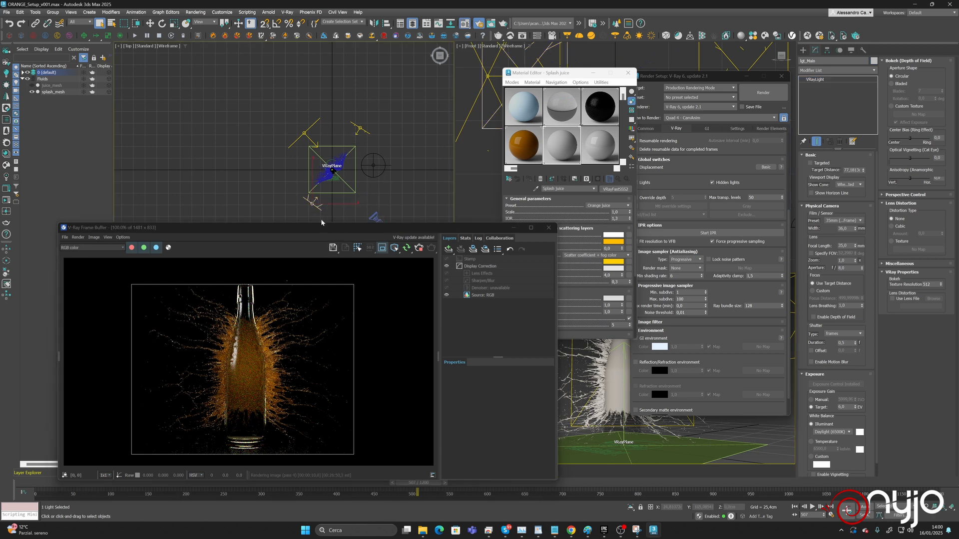
left_click(844, 269)
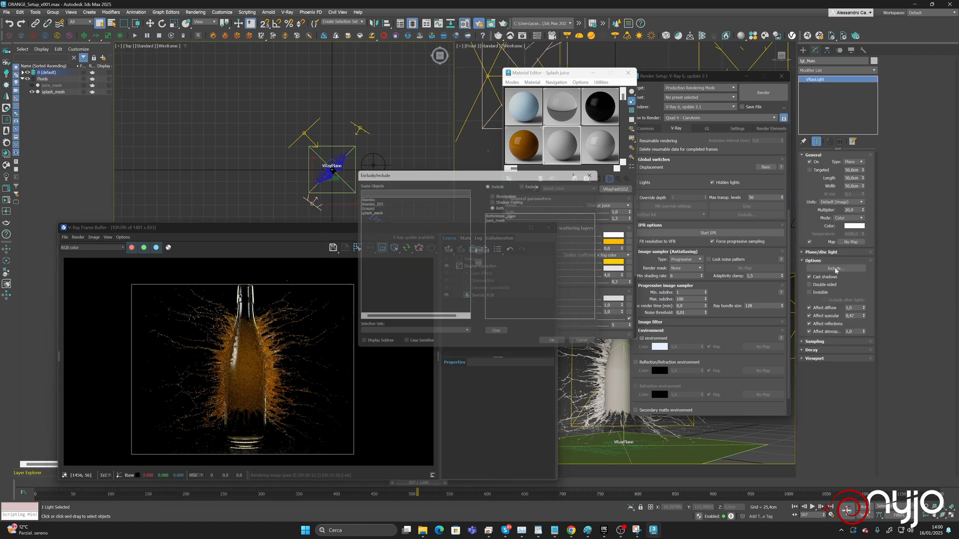
left_click(371, 211)
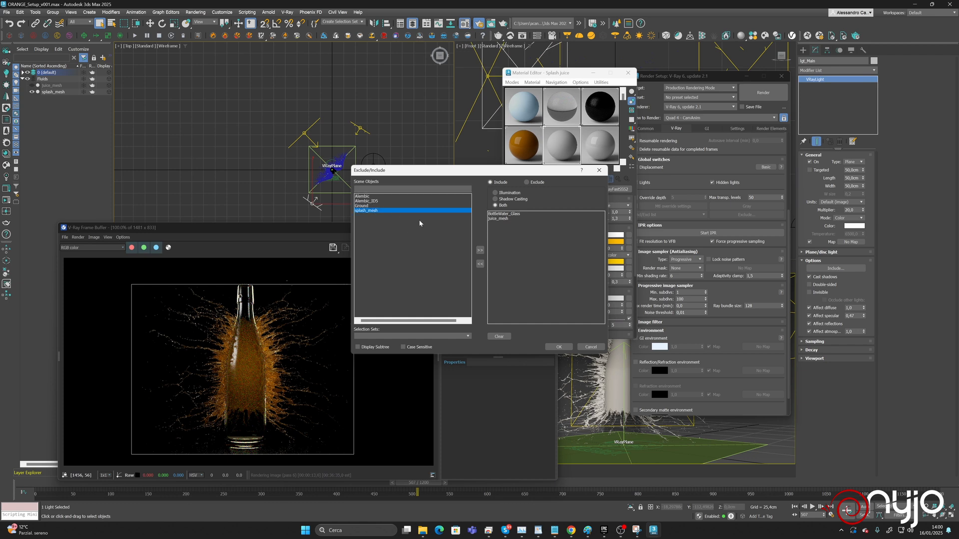
left_click(478, 249)
left_click(558, 347)
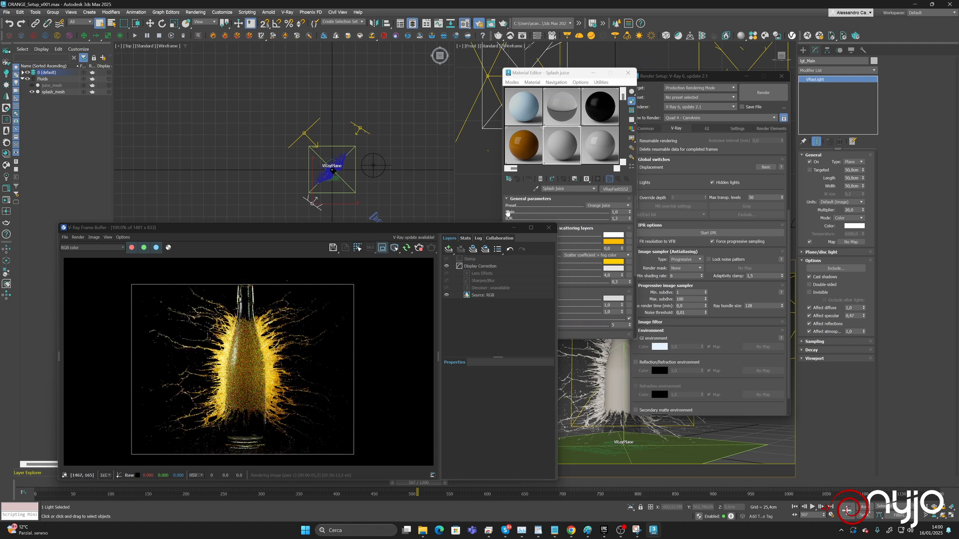
Set the Splash juice material's scatter radius to 3,0 cm and unhide juice_mesh.
left_click(551, 76)
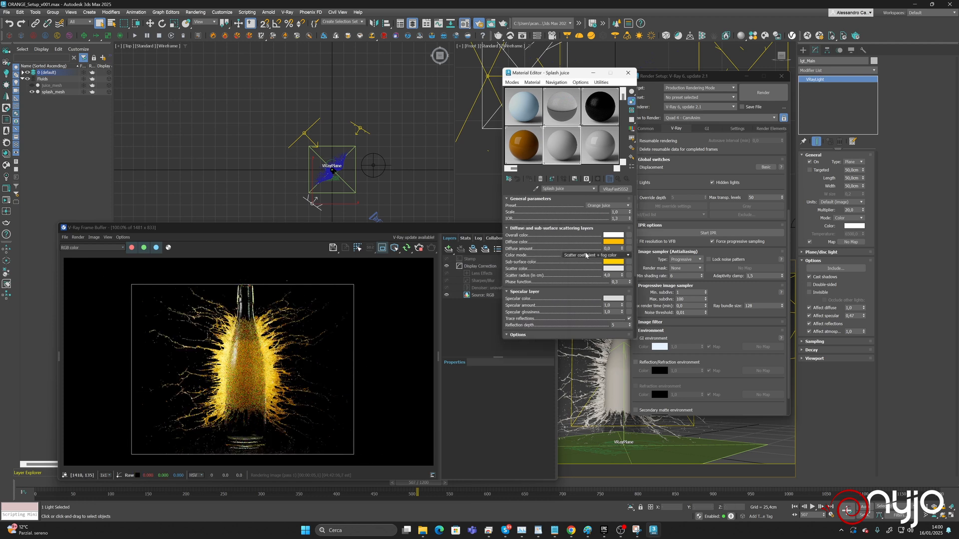
double_click(609, 275)
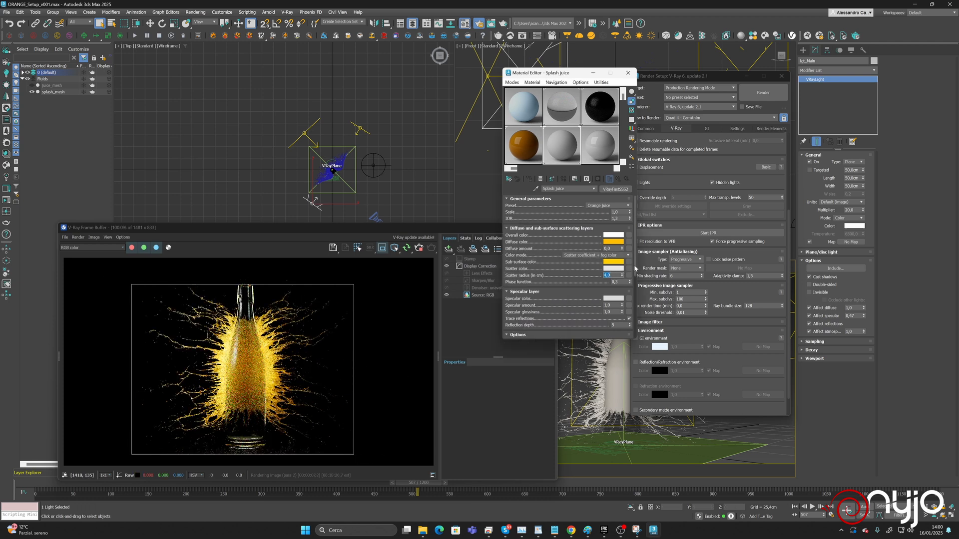
type("3")
key("Return")
left_click(32, 85)
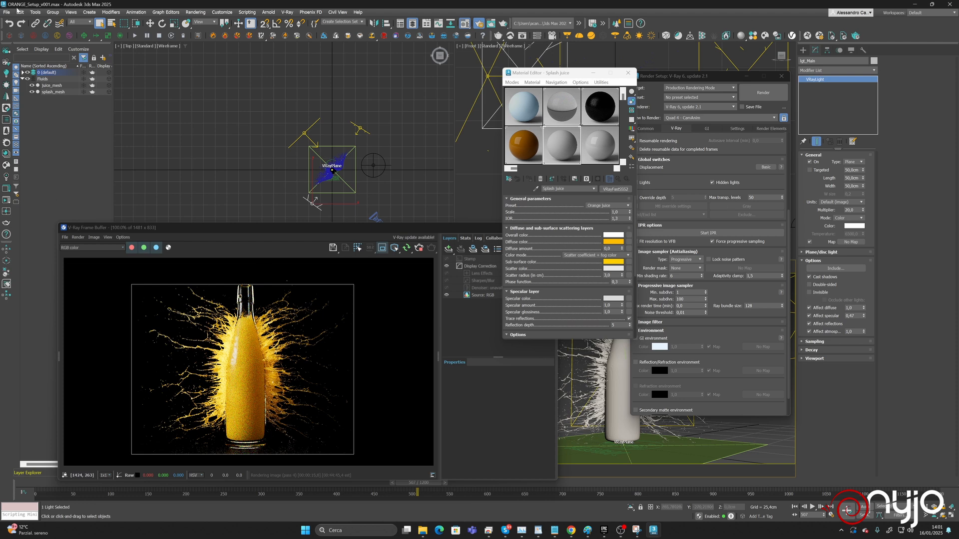
Save the scene and inspect the rendered bottle and splash at 200% zoom.
left_click(18, 9)
left_click(22, 76)
scroll(179, 328, "up", 1)
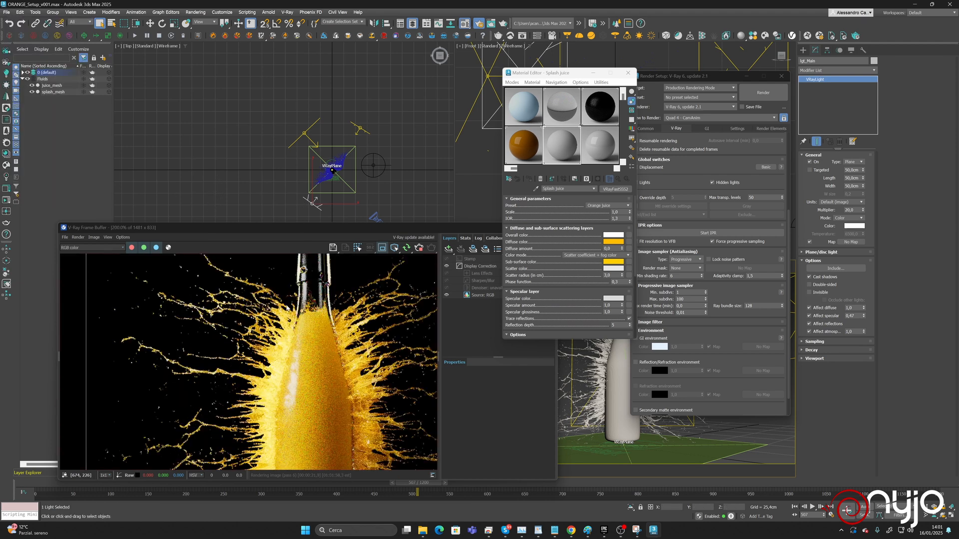
scroll(275, 314, "down", 1)
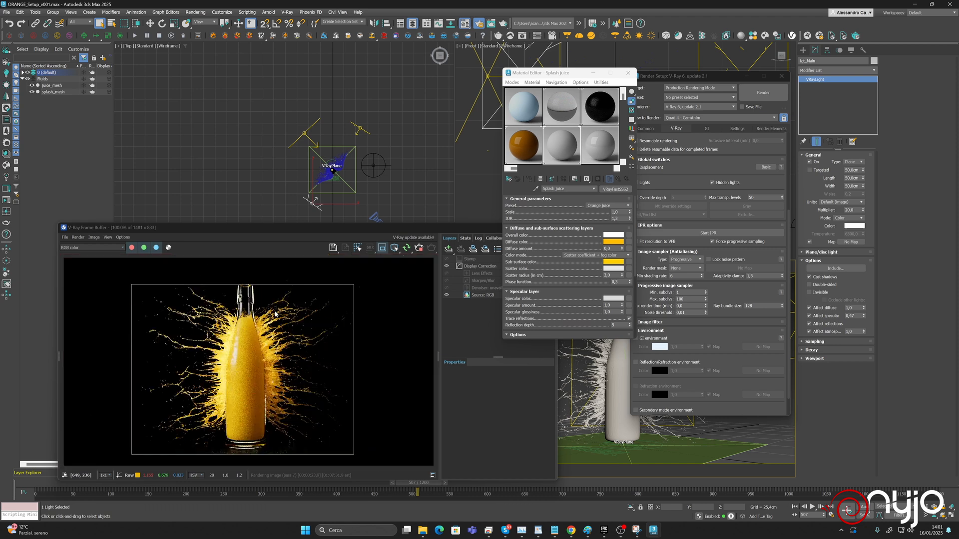
Close the Material Editor, move the frame buffer aside, and enable motion blur on the CamAnim camera.
right_click(577, 382)
left_click(628, 73)
left_click(628, 73)
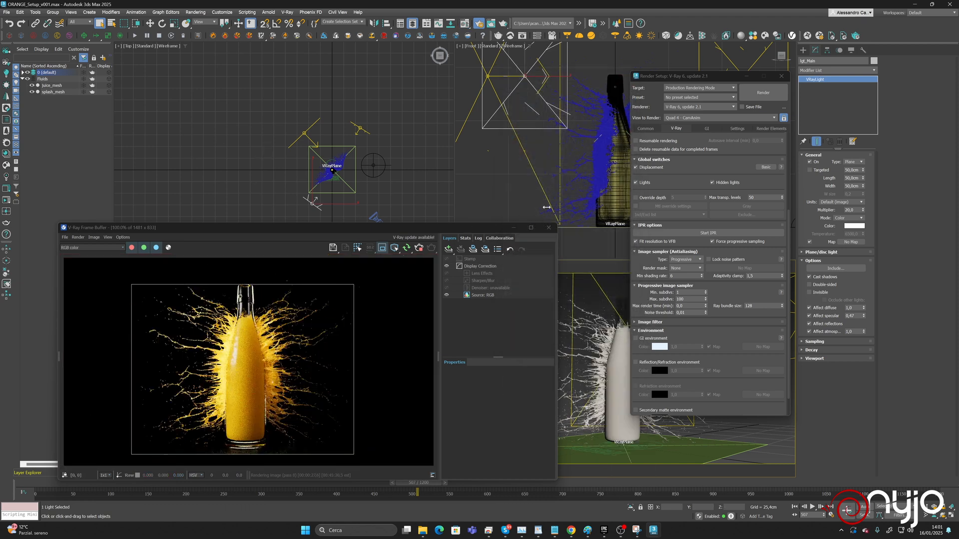
left_click_drag(481, 231, 399, 214)
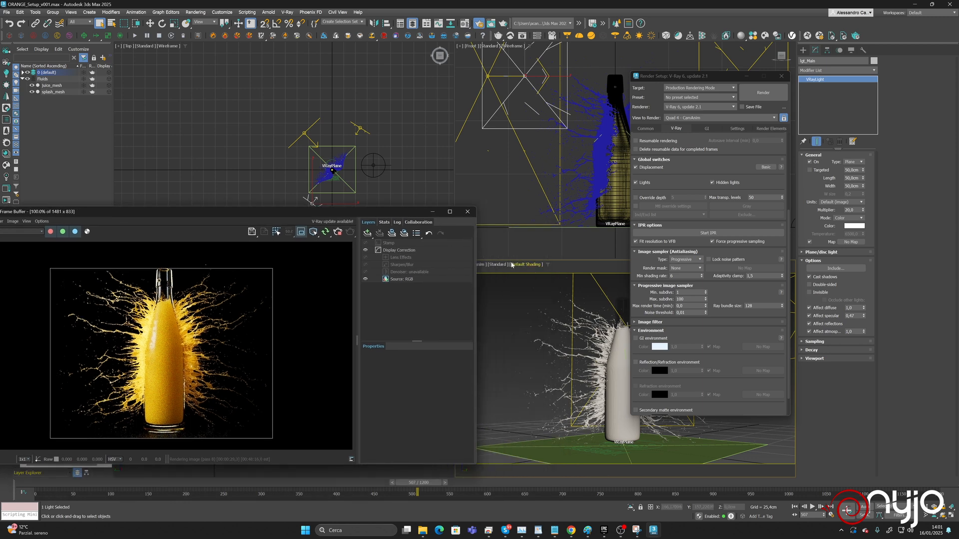
left_click(482, 266)
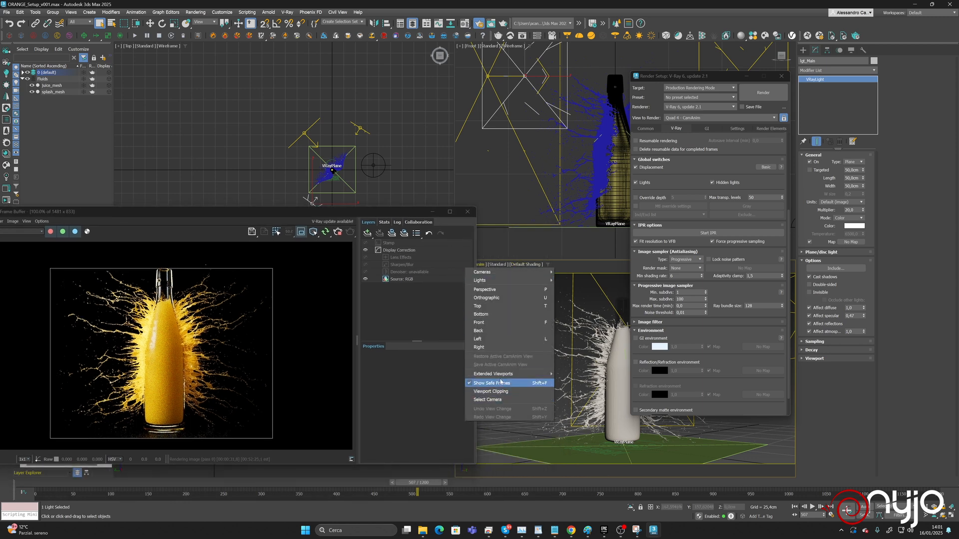
left_click(487, 399)
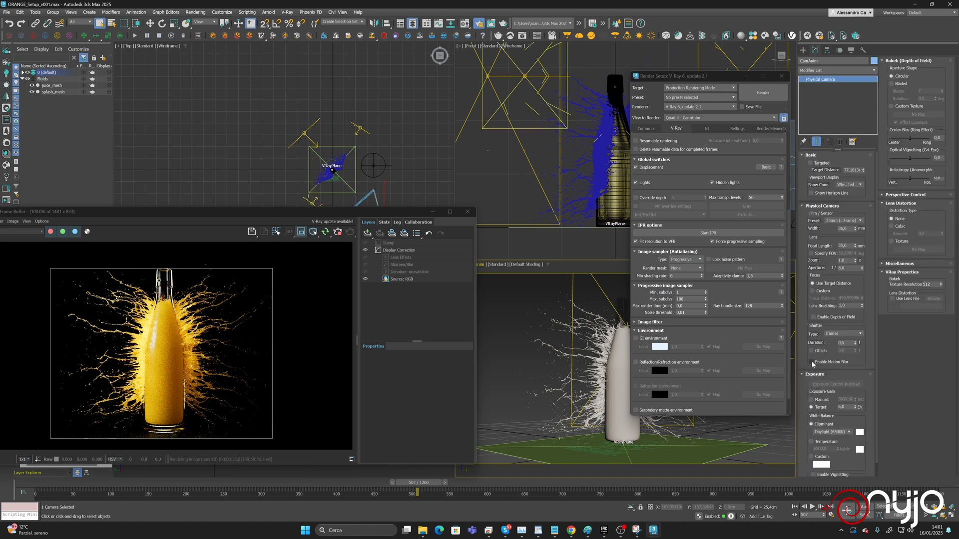
left_click(836, 363)
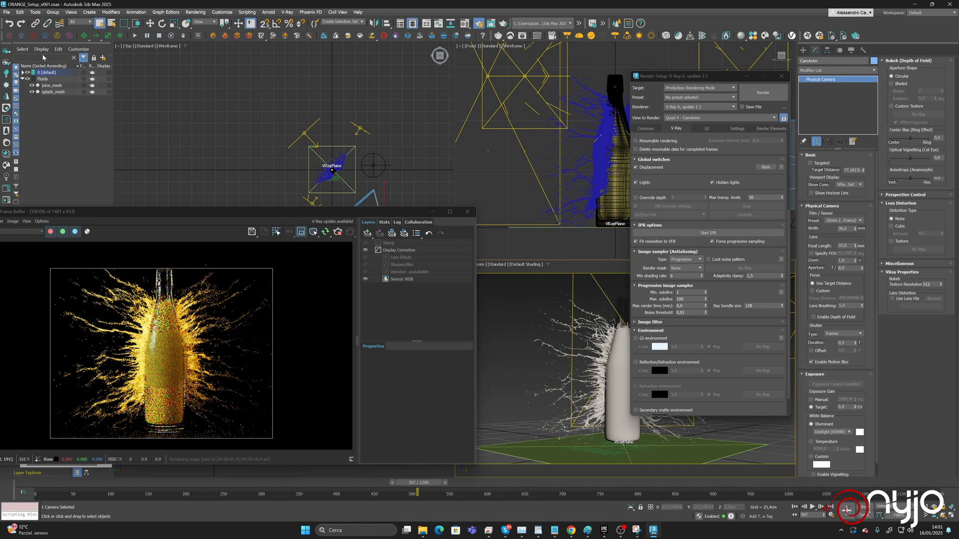
Review the motion blur settings in splash_mesh's V-Ray object properties.
left_click(53, 92)
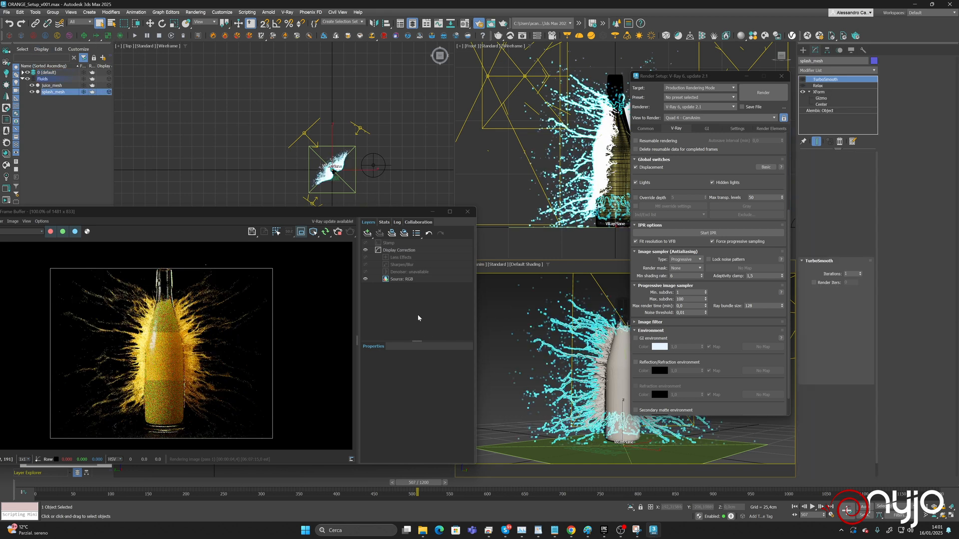
right_click(592, 325)
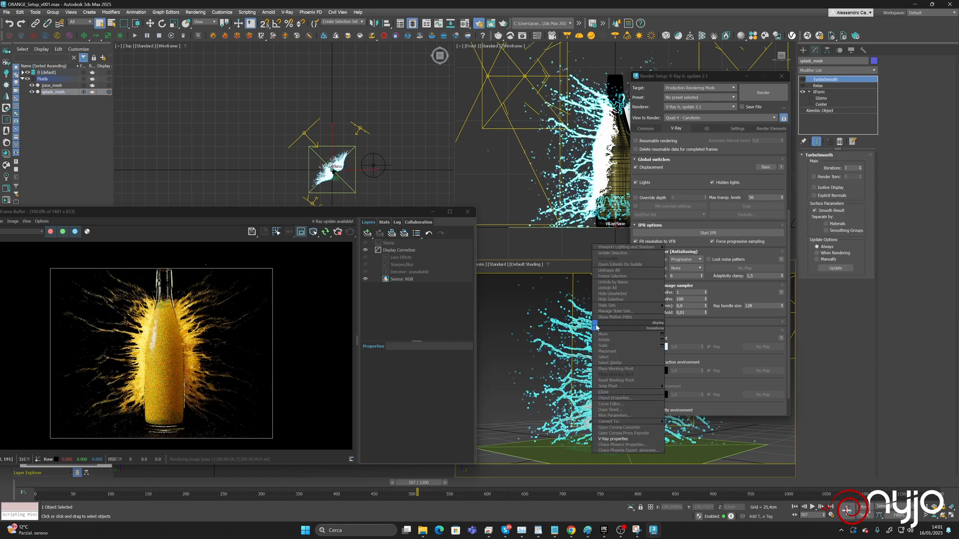
left_click(601, 442)
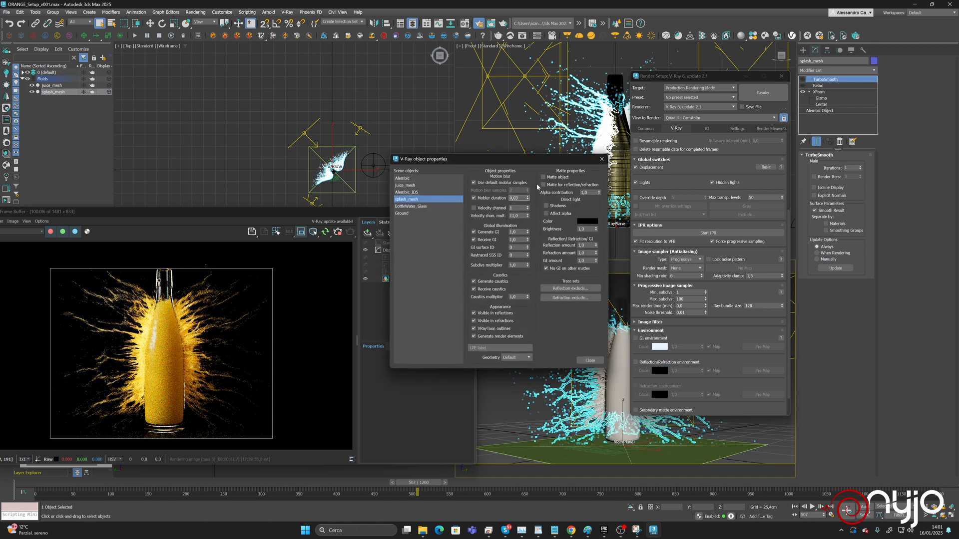
left_click(590, 360)
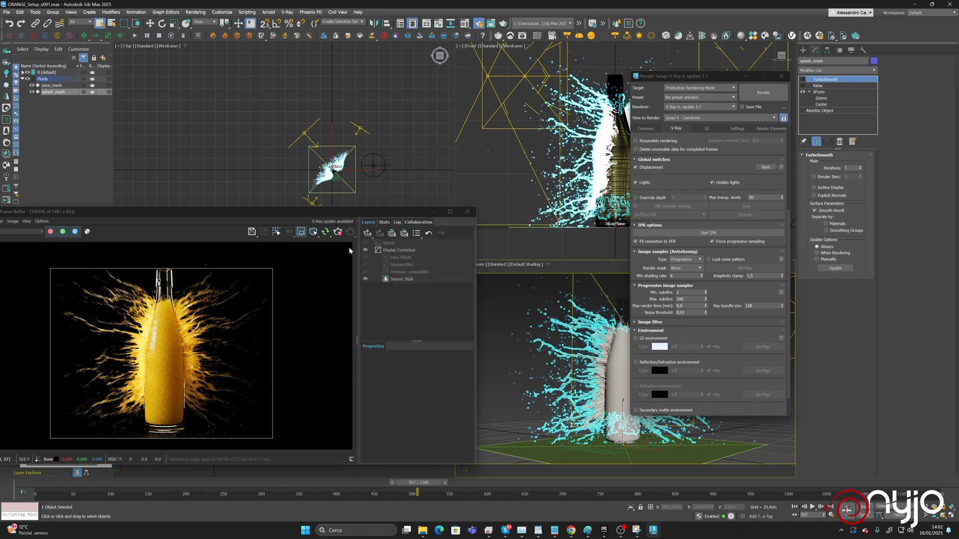
Restart the interactive render and inspect the motion-blurred splash with small render regions on its upper-left and right strands.
left_click(338, 233)
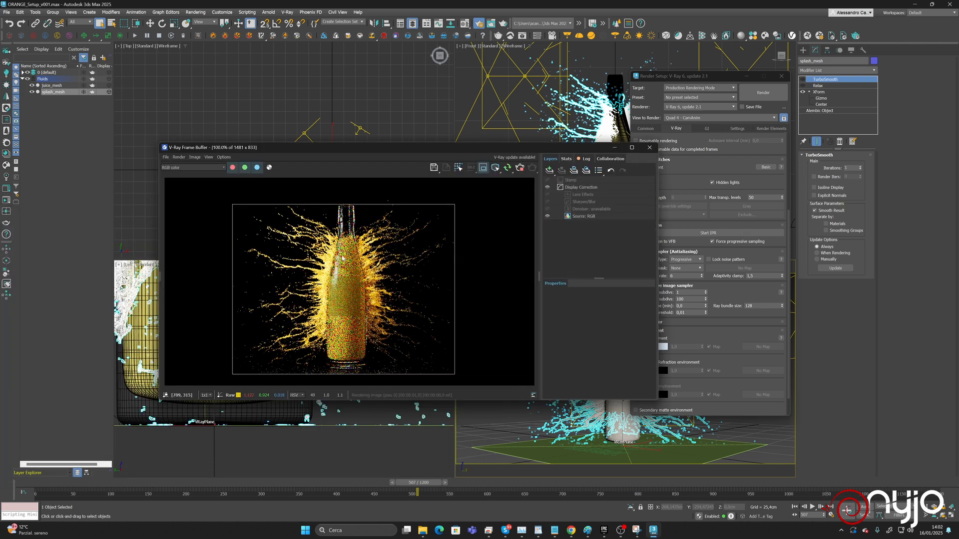
scroll(343, 256, "up", 2)
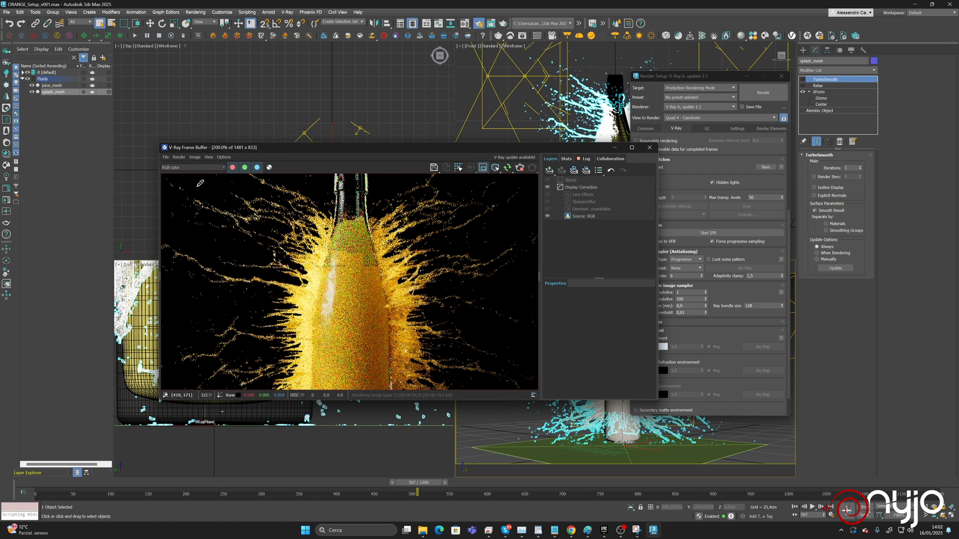
left_click_drag(196, 187, 269, 248)
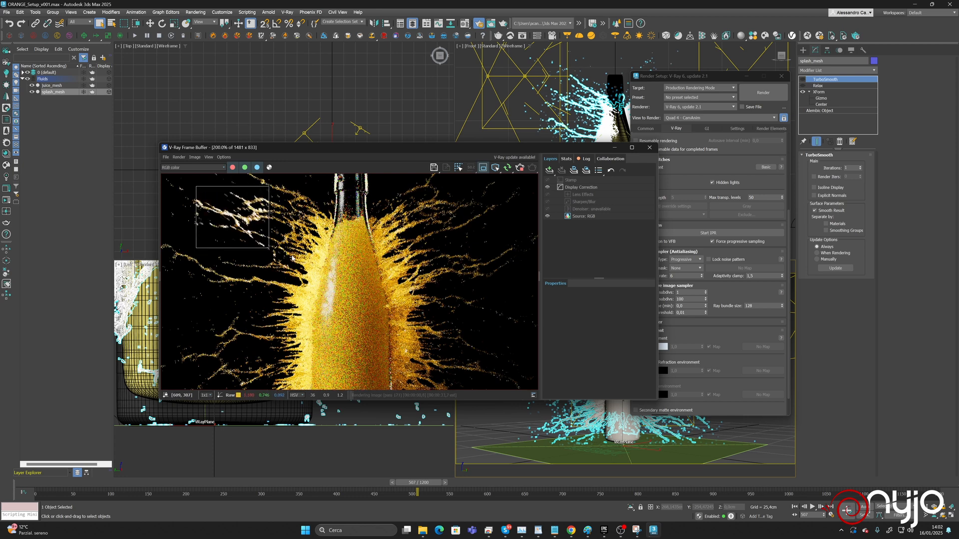
left_click_drag(503, 272, 409, 352)
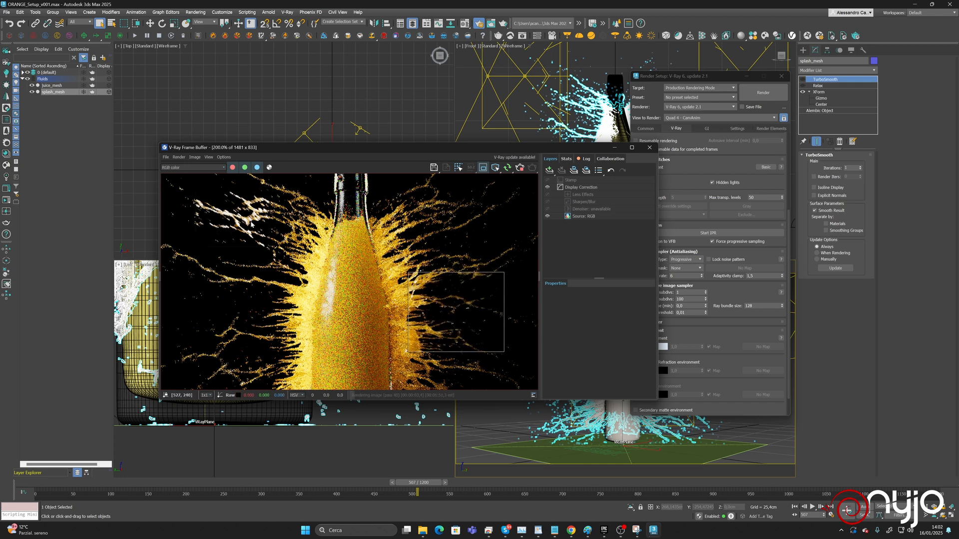
left_click_drag(490, 313, 385, 383)
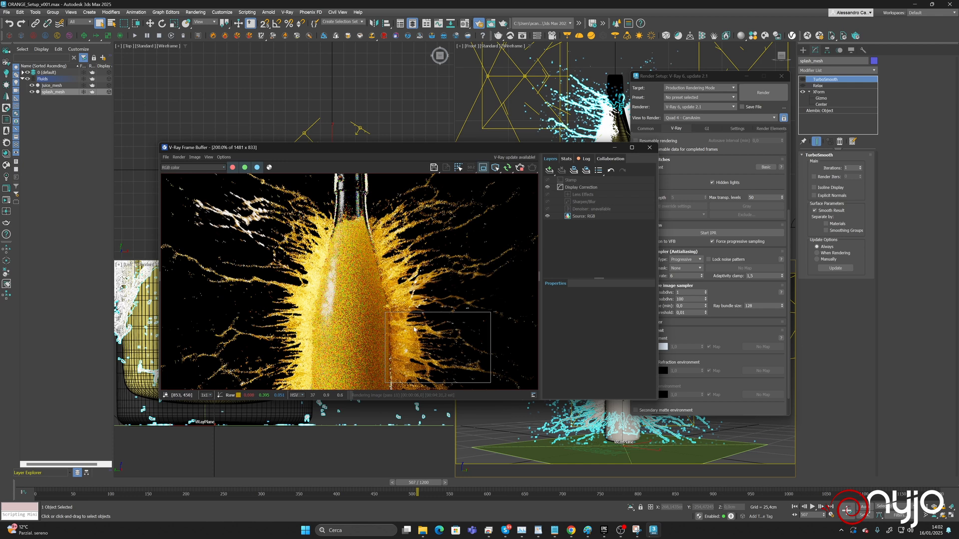
scroll(438, 316, "down", 2)
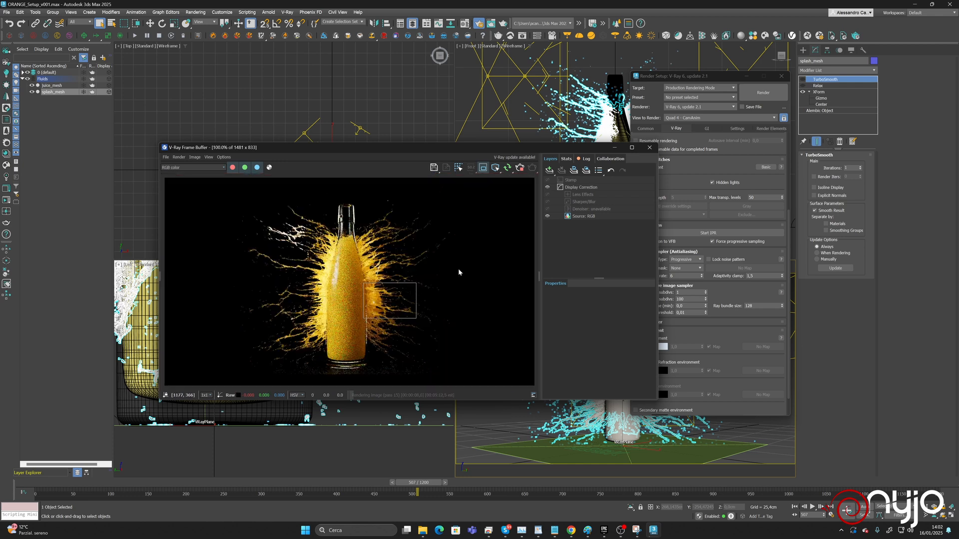
Stop the interactive render, minimize the frame buffer, and save the scene.
left_click(520, 167)
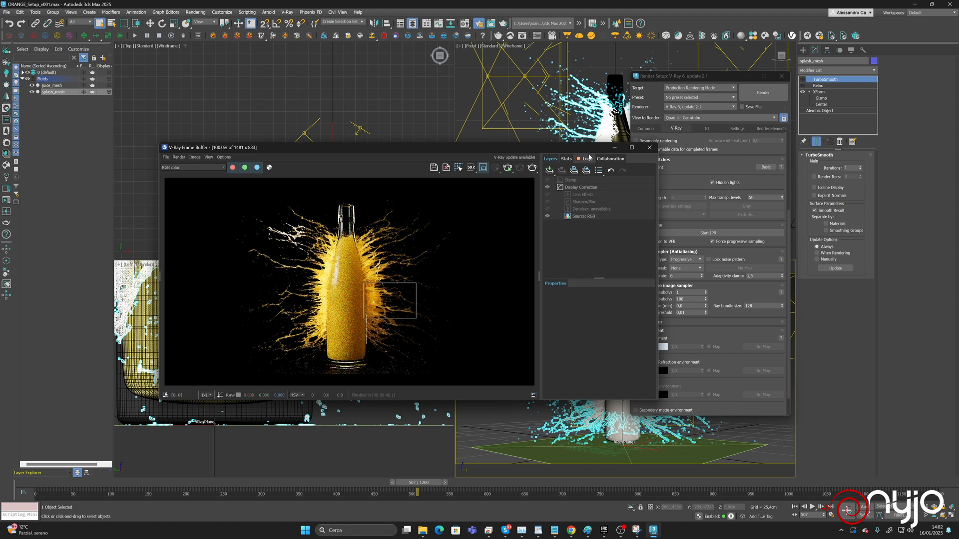
left_click(618, 149)
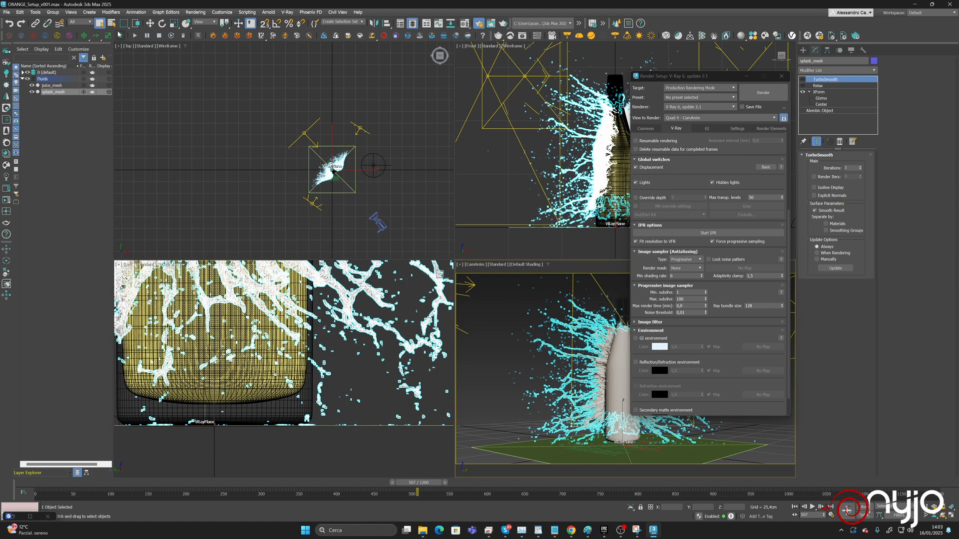
left_click(6, 12)
left_click(11, 73)
Hide splash_mesh and the BottleWater_Glass object in the default layer.
left_click(31, 92)
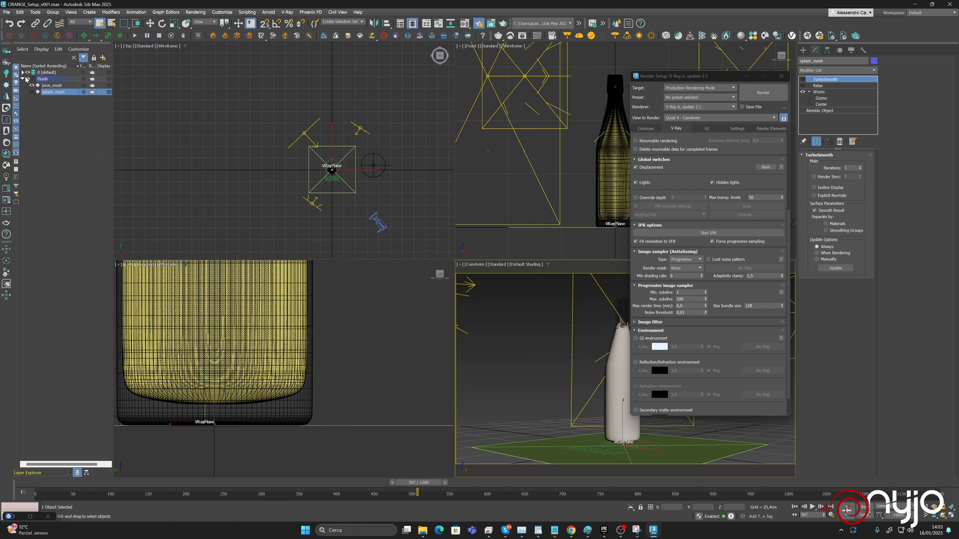
left_click(23, 72)
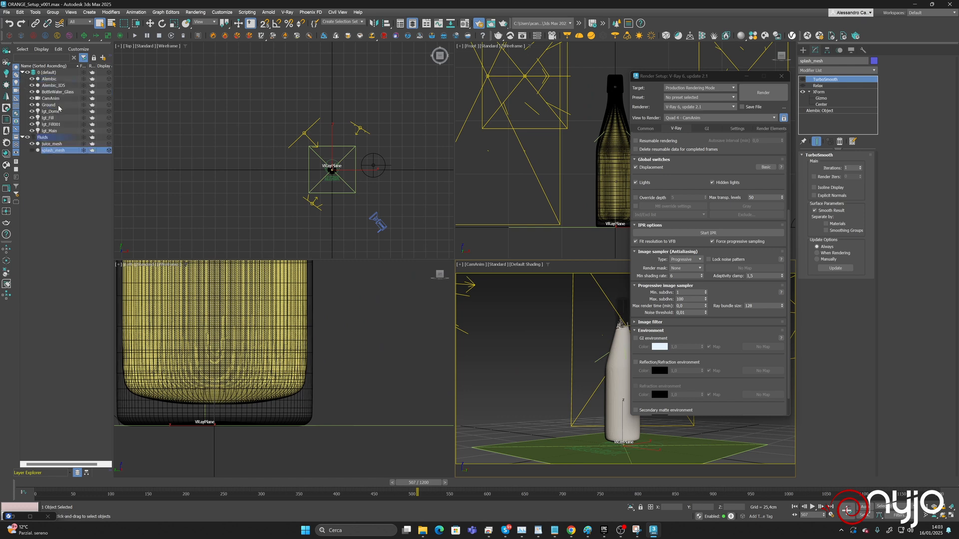
left_click(32, 92)
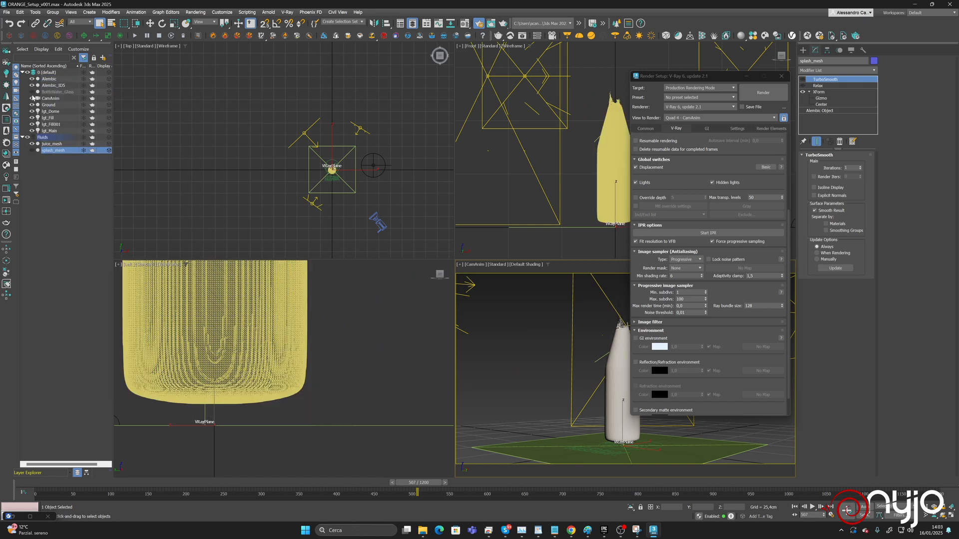
Close the render settings, select the CamAnim camera, and turn on automatic keyframing at frame 300.
left_click(49, 104)
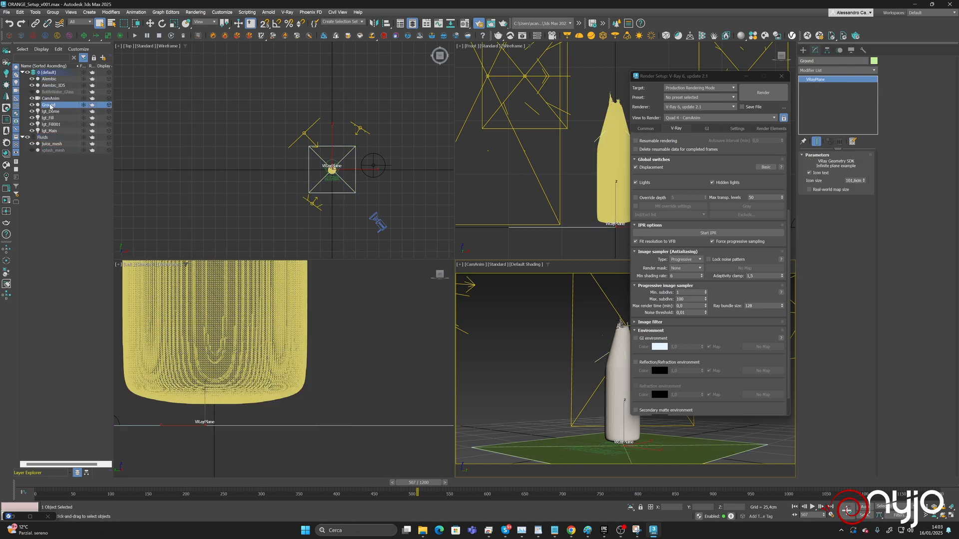
left_click(781, 75)
left_click(385, 222)
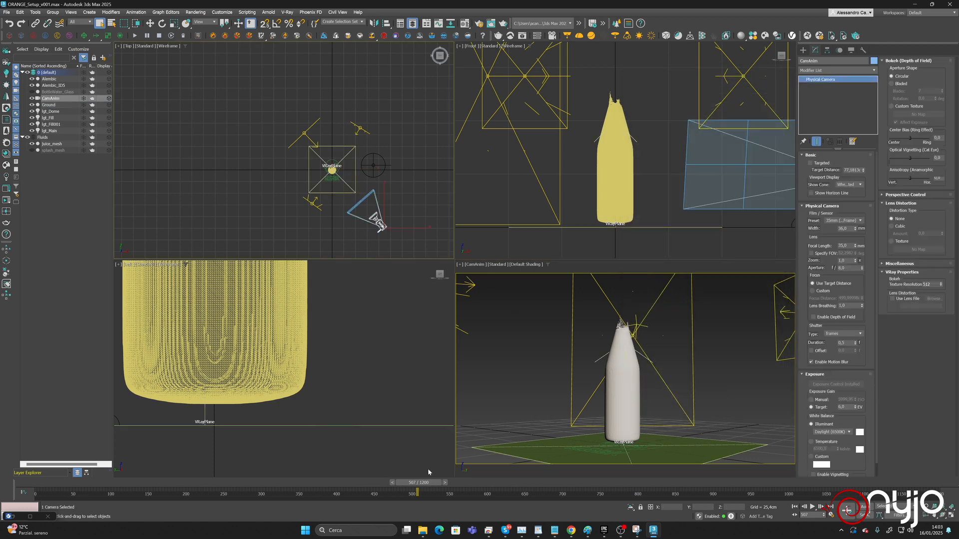
left_click_drag(420, 482, 272, 488)
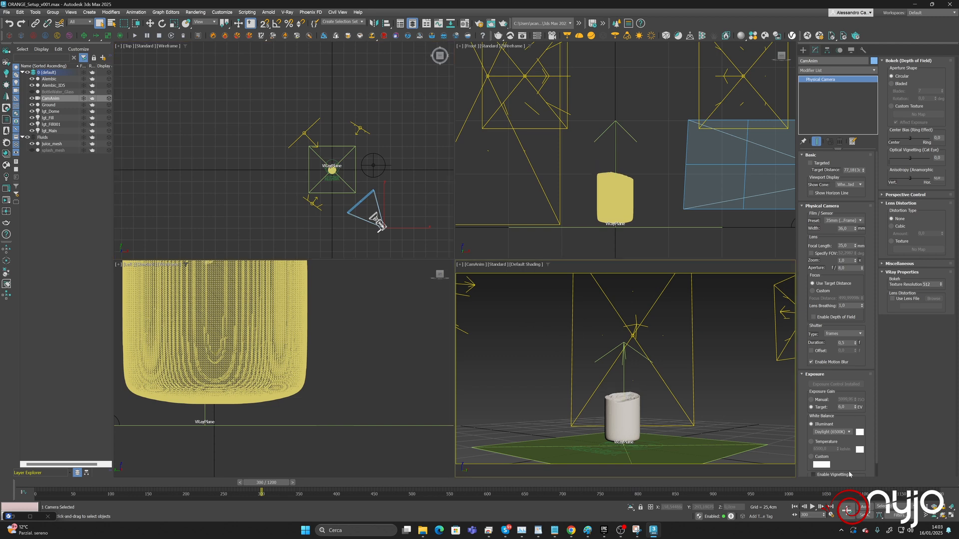
left_click(860, 508)
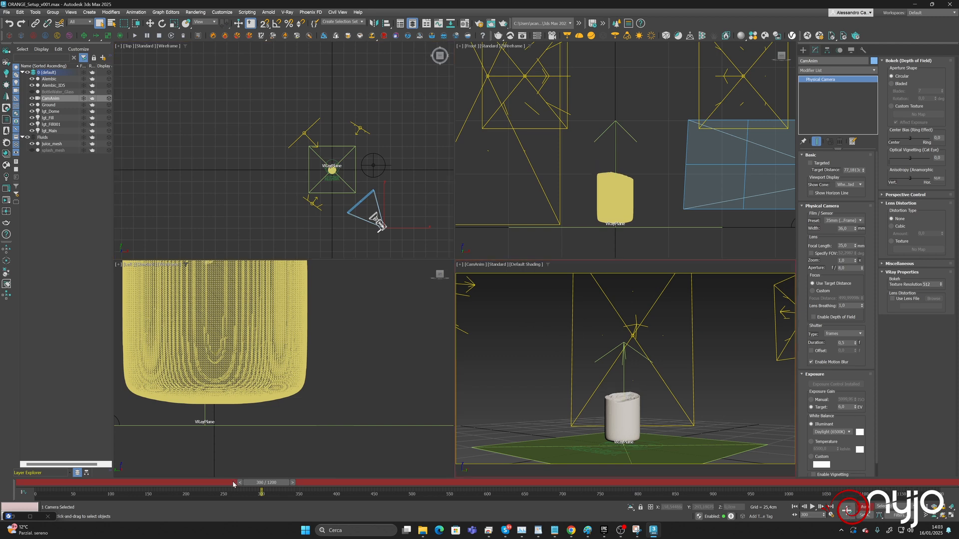
Keyframe a closer camera position at frame 0 by moving CamAnim in the top view toward the centre of the ground plane.
left_click_drag(253, 483, 31, 474)
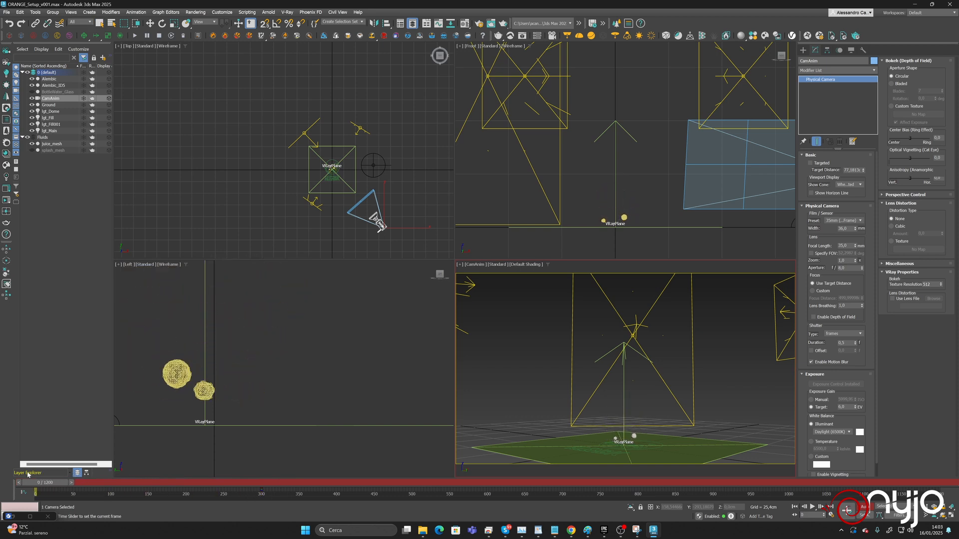
key("q")
key("w")
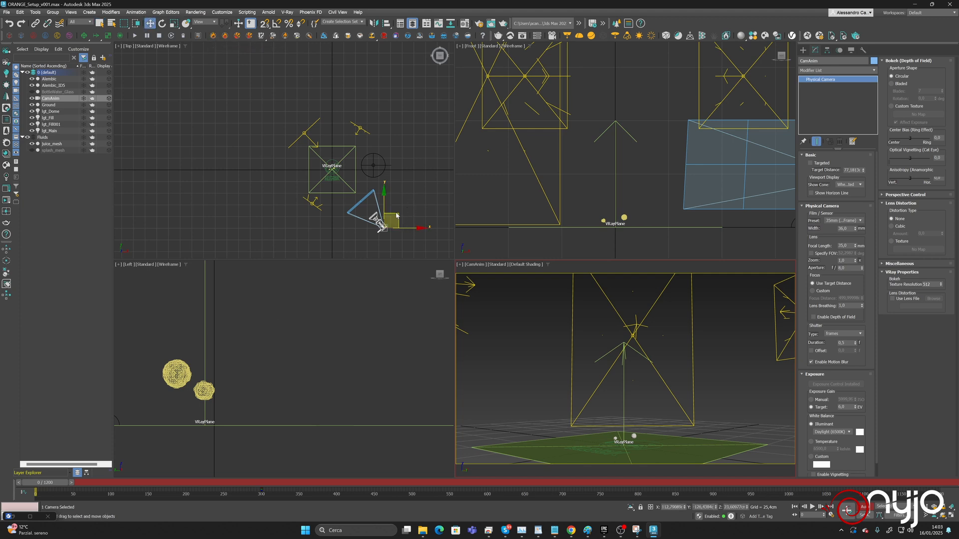
scroll(348, 180, "up", 3)
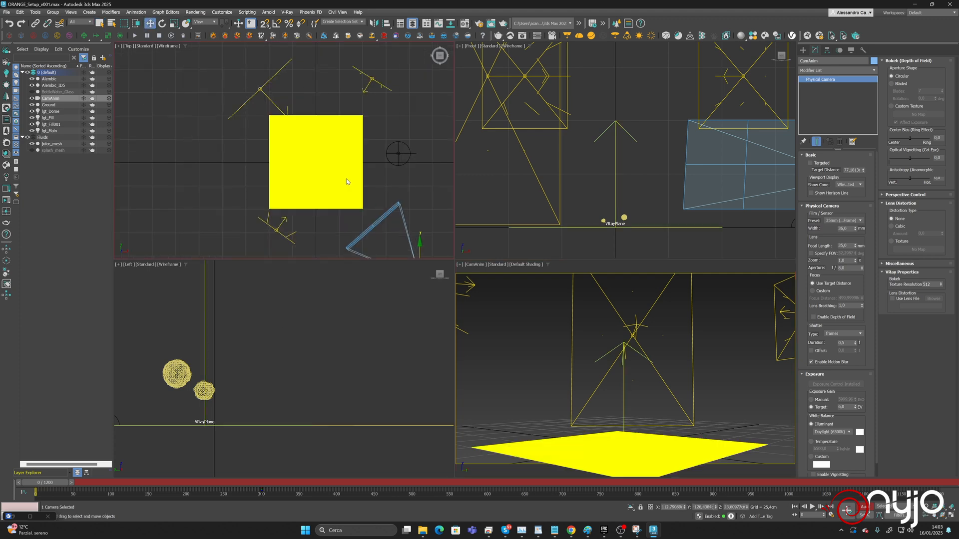
middle_click_drag(361, 210, 338, 179)
left_click_drag(412, 231, 325, 136)
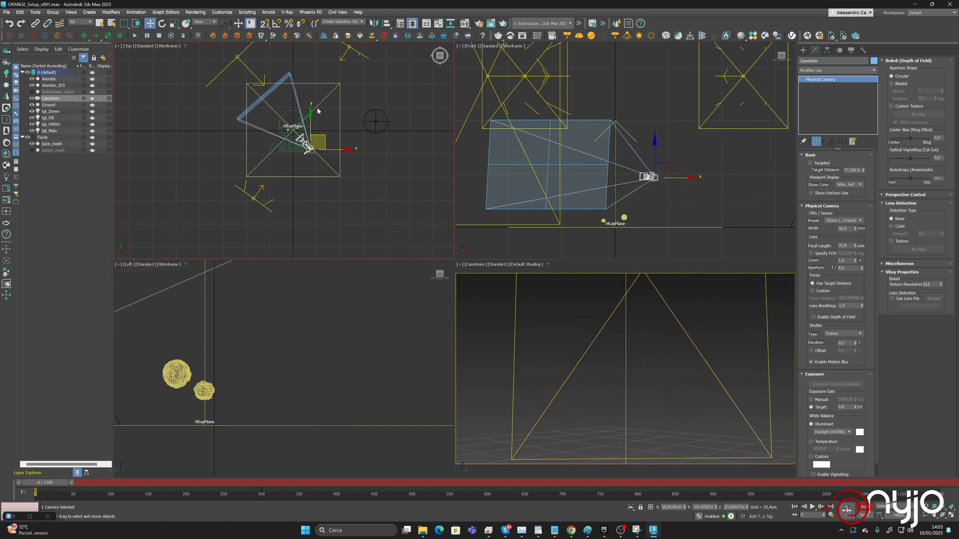
Tilt CamAnim downward about 37 degrees on its local X axis at frame 0 to frame the first juice blobs.
left_click(162, 24)
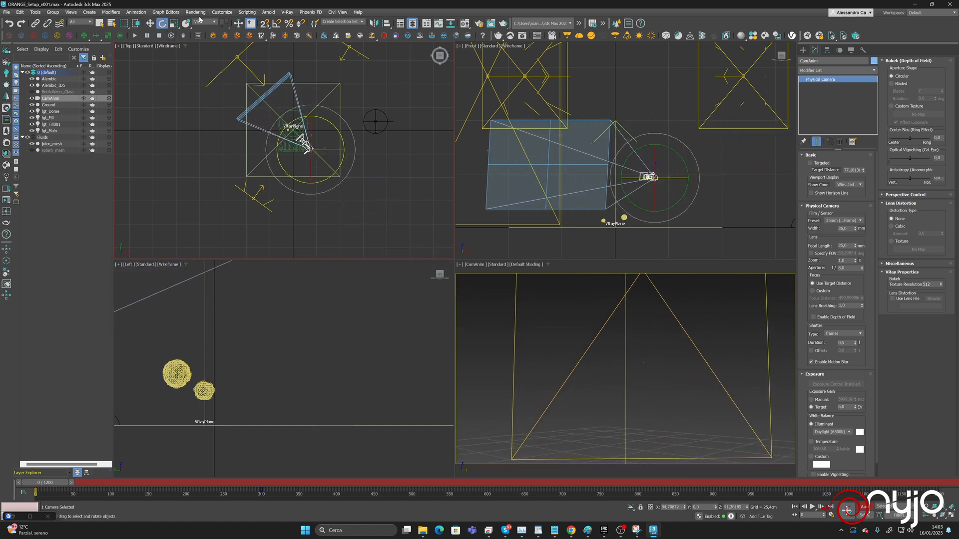
left_click(202, 57)
left_click_drag(320, 156, 312, 145)
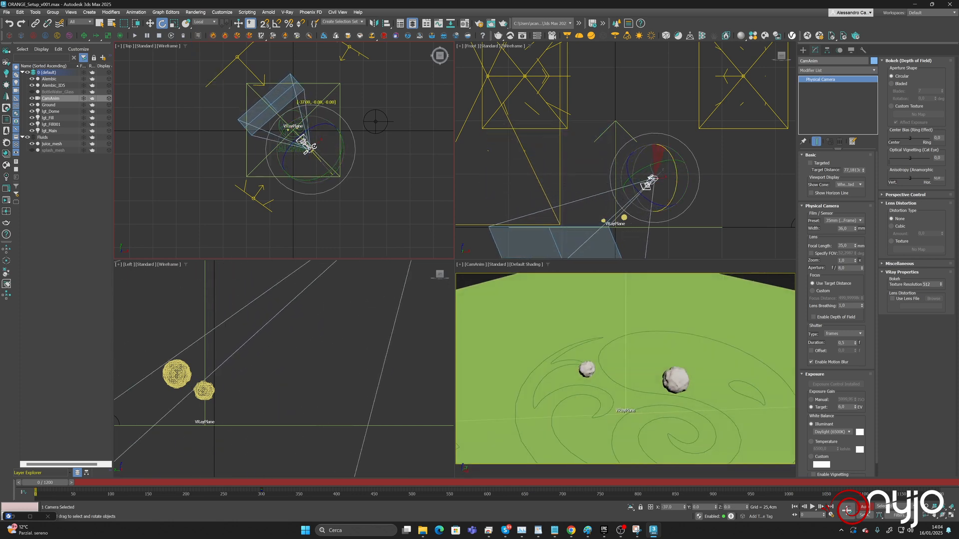
right_click(521, 330)
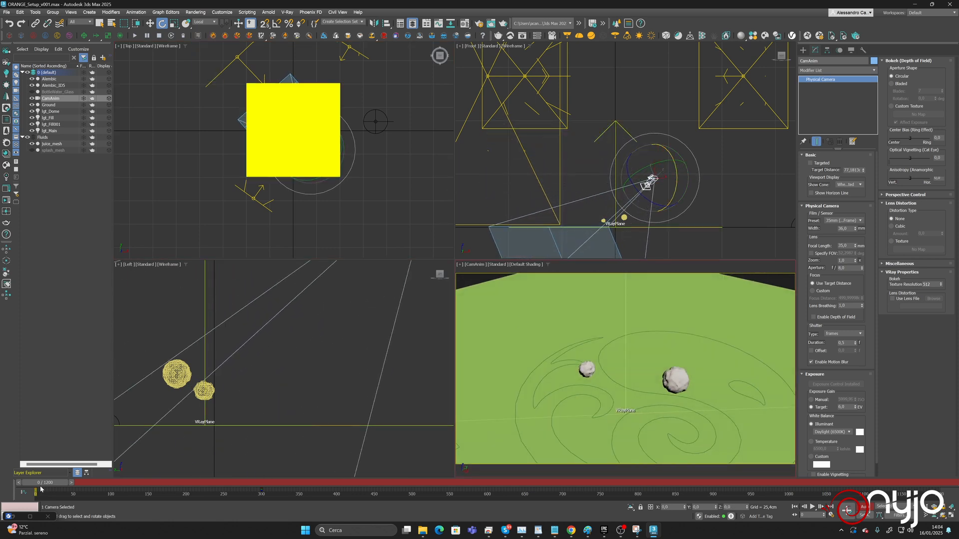
Shift CamAnim's starting keyframe from frame 0 to frame 79 and go to that key.
mouse_move(40, 487)
left_mouse_down()
mouse_move(98, 487)
mouse_move(2, 466)
mouse_move(49, 481)
mouse_move(35, 487)
left_mouse_up()
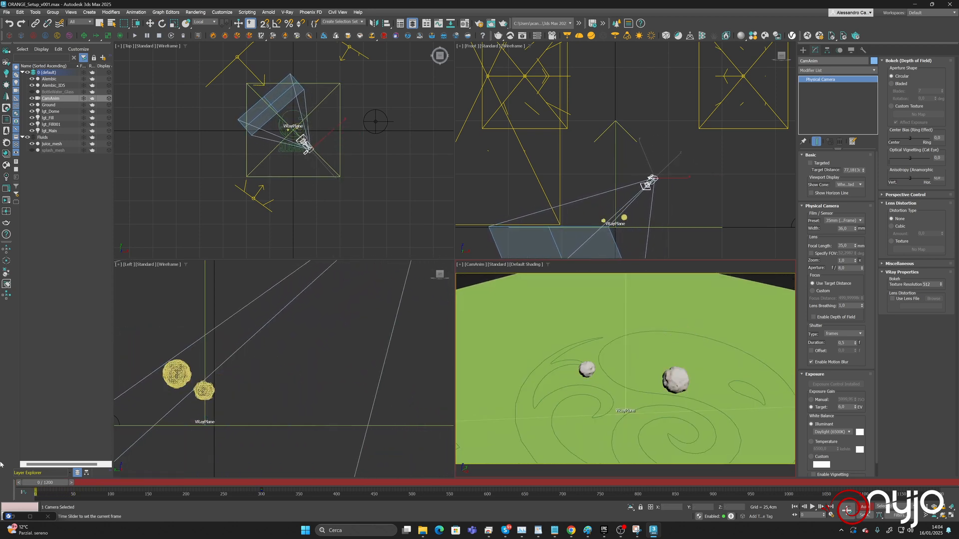
key("e")
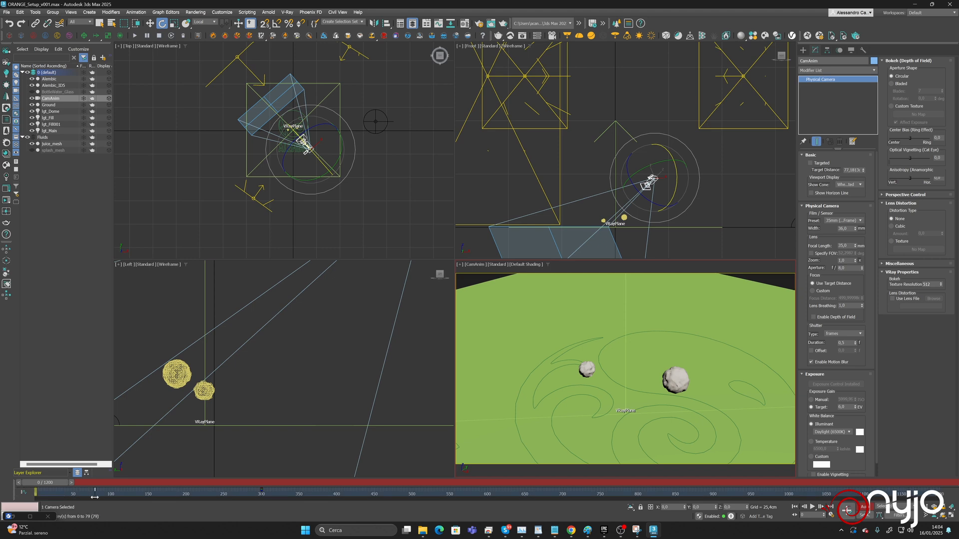
mouse_move(61, 486)
left_mouse_down()
mouse_move(178, 490)
mouse_move(55, 485)
left_mouse_up()
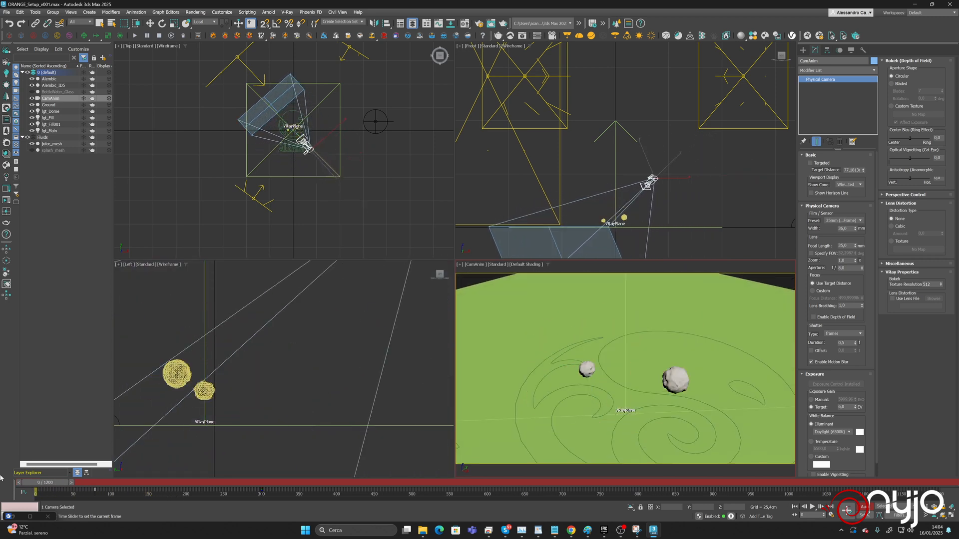
key("e")
key("w")
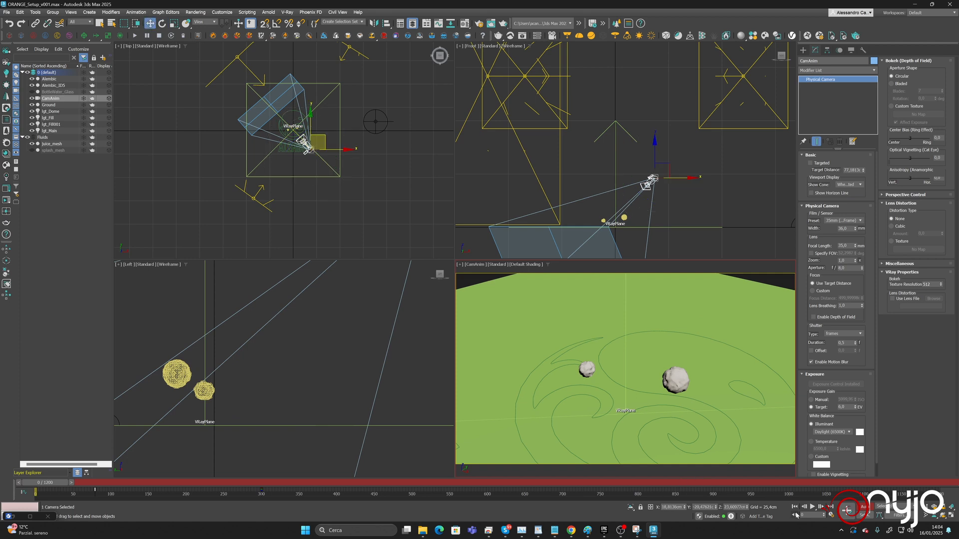
left_click(811, 506)
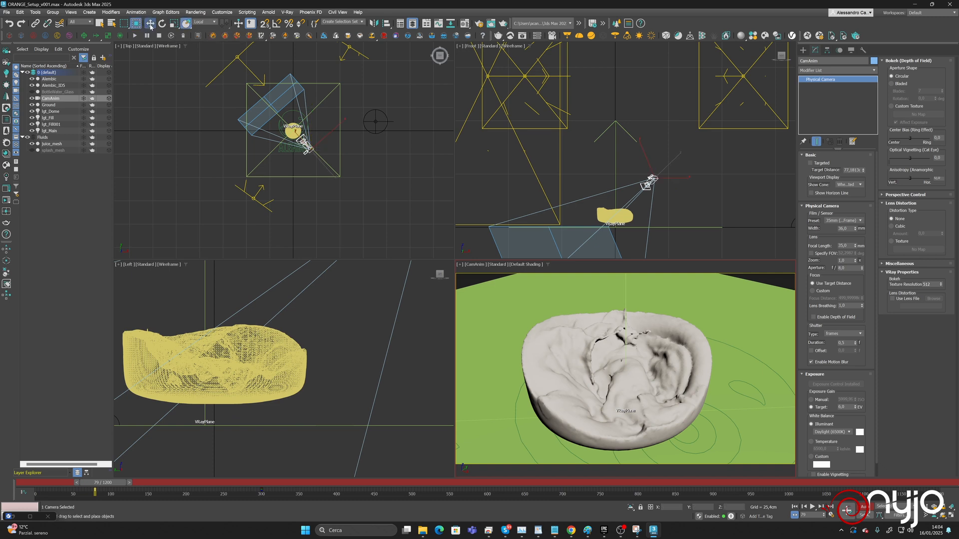
Pull CamAnim back from the juice along its local axis at frame 79, and shift that keyframe to about frame 145.
left_click(205, 22)
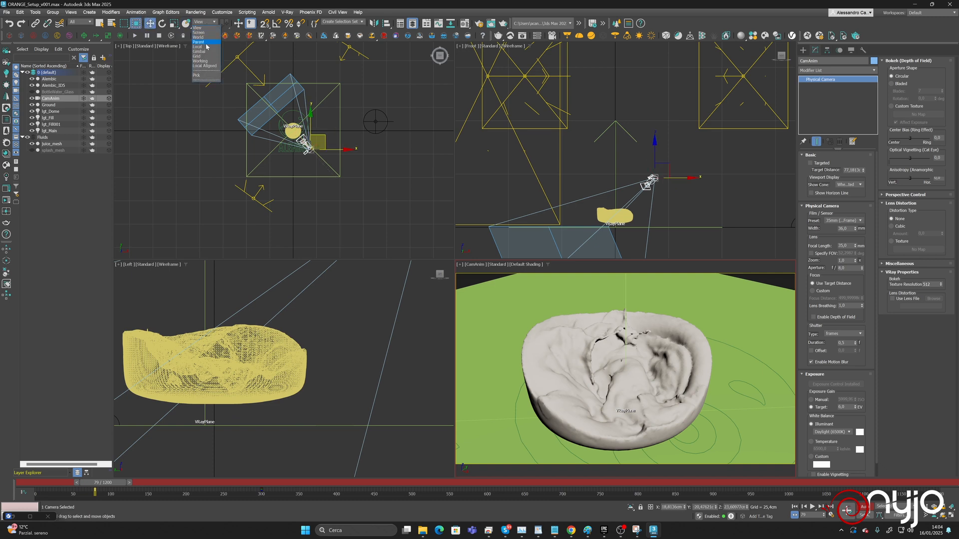
left_click(204, 51)
left_click_drag(674, 164, 690, 155)
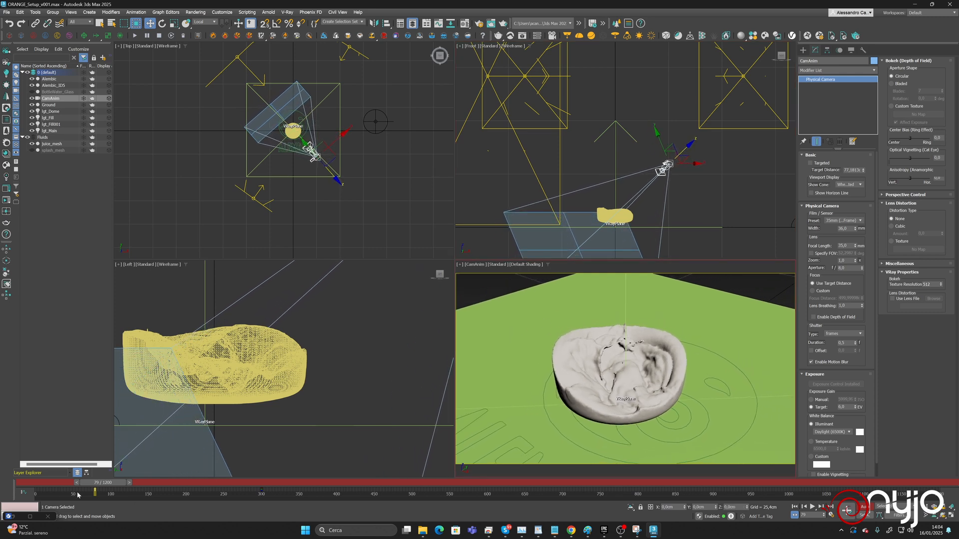
left_click_drag(52, 485, 153, 488)
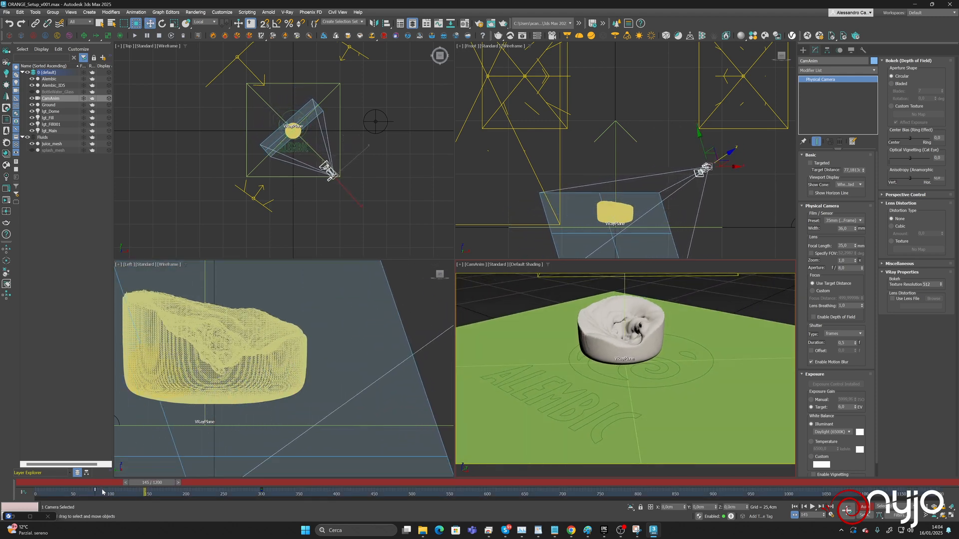
left_click_drag(95, 495, 186, 492)
Tilt CamAnim upward on its local X axis at frame 200 to re-centre the juice in the camera view.
key("w")
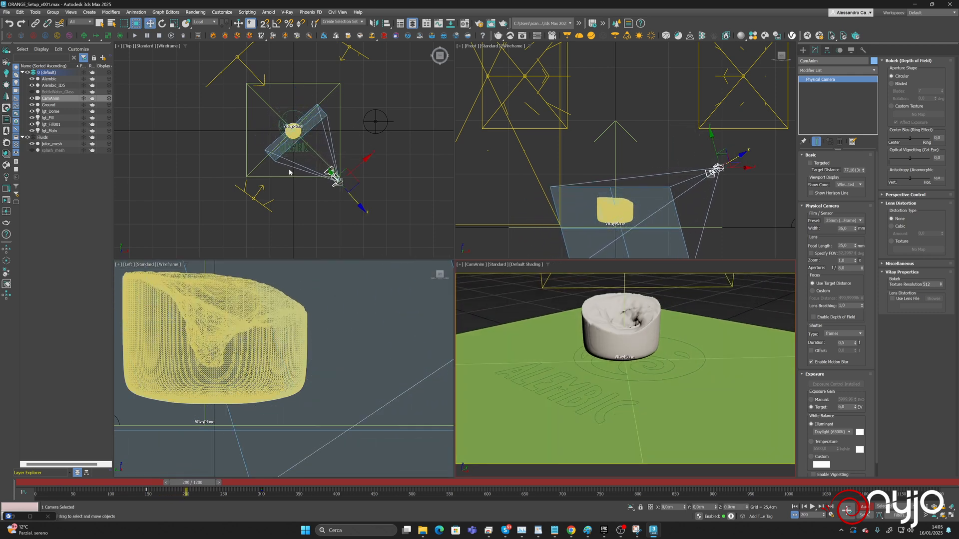
left_click(162, 23)
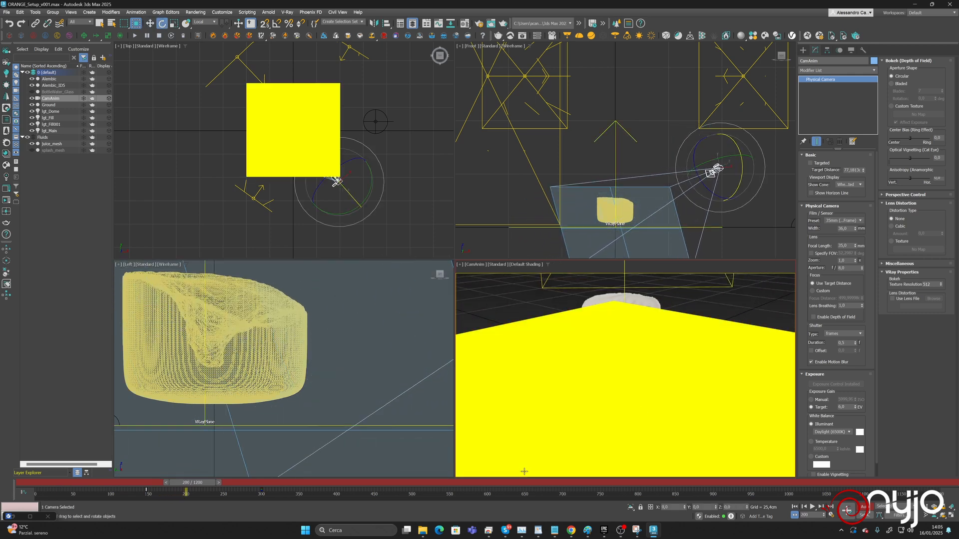
mouse_move(207, 483)
left_mouse_down()
mouse_move(218, 483)
mouse_move(160, 480)
mouse_move(219, 479)
mouse_move(155, 469)
mouse_move(207, 482)
left_mouse_up()
key("e")
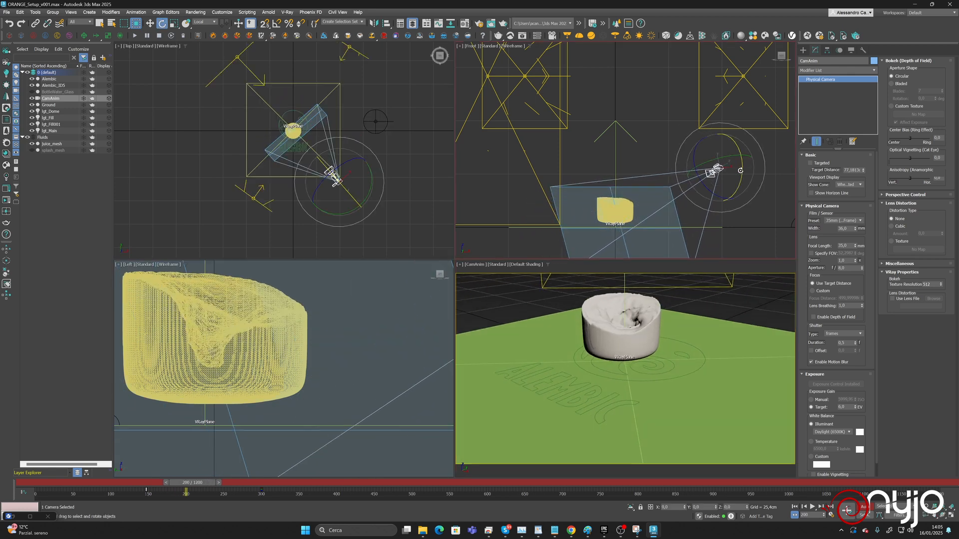
left_click_drag(742, 170, 742, 175)
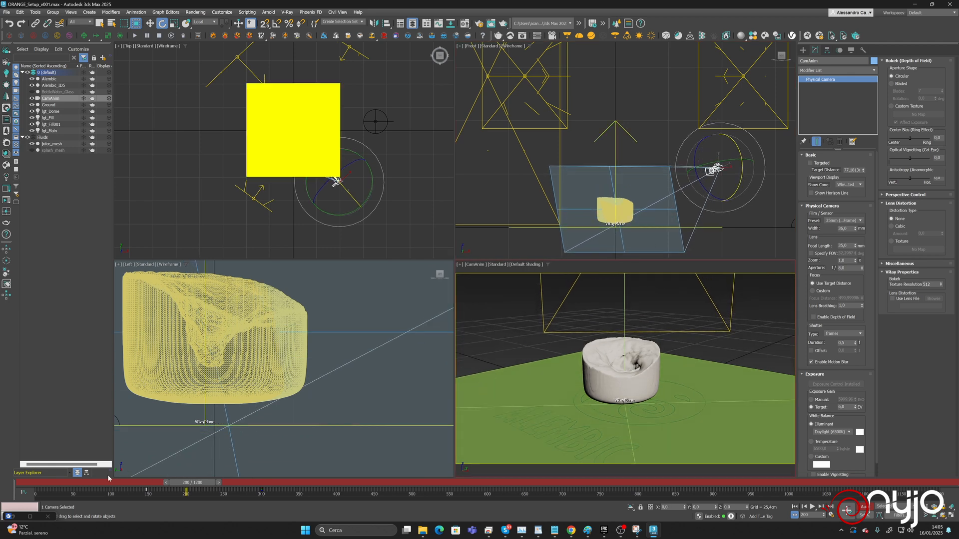
Return to frame 0 and turn off automatic keyframing.
left_click_drag(194, 483, 1, 451)
key("e")
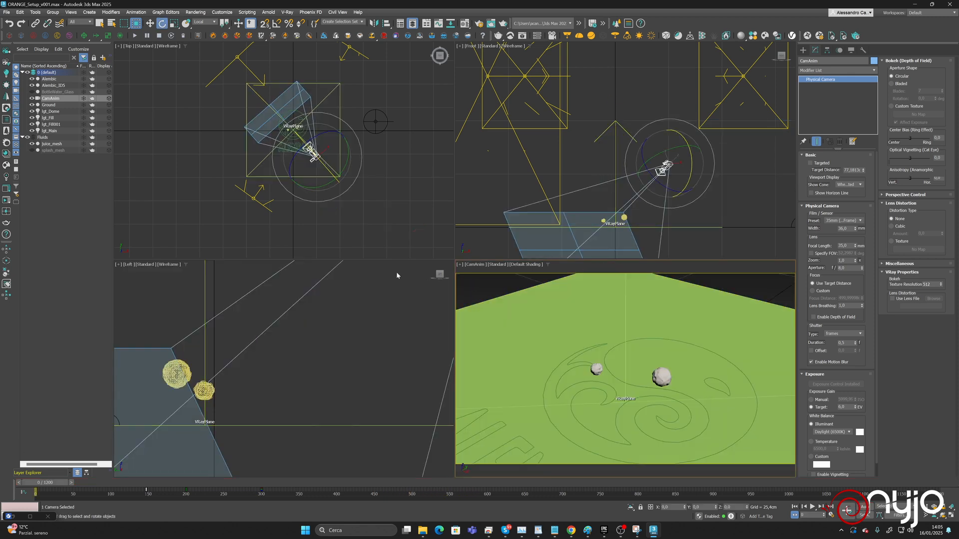
Unhide BottleWater_Glass and splash_mesh, and go to frame 480 to check the splash in the camera view.
left_click(32, 91)
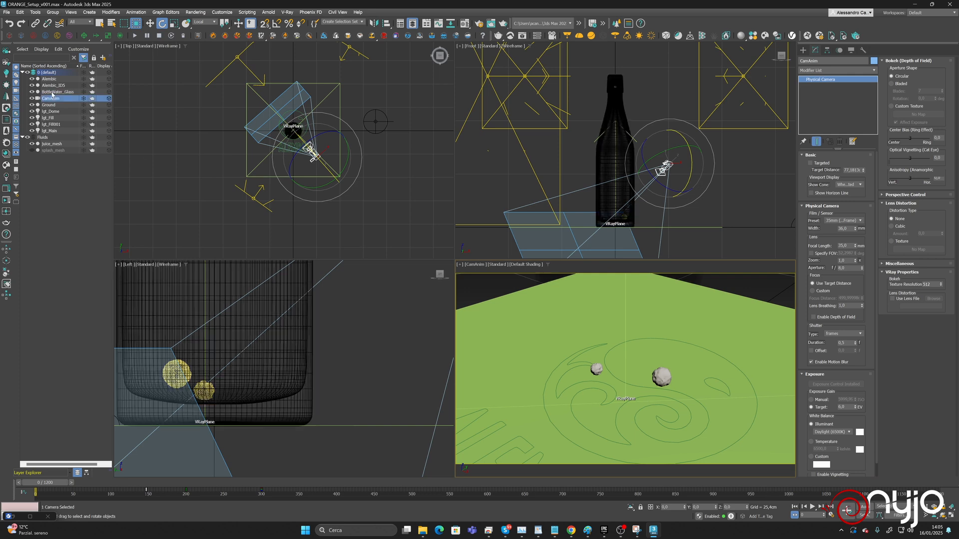
left_click(56, 92)
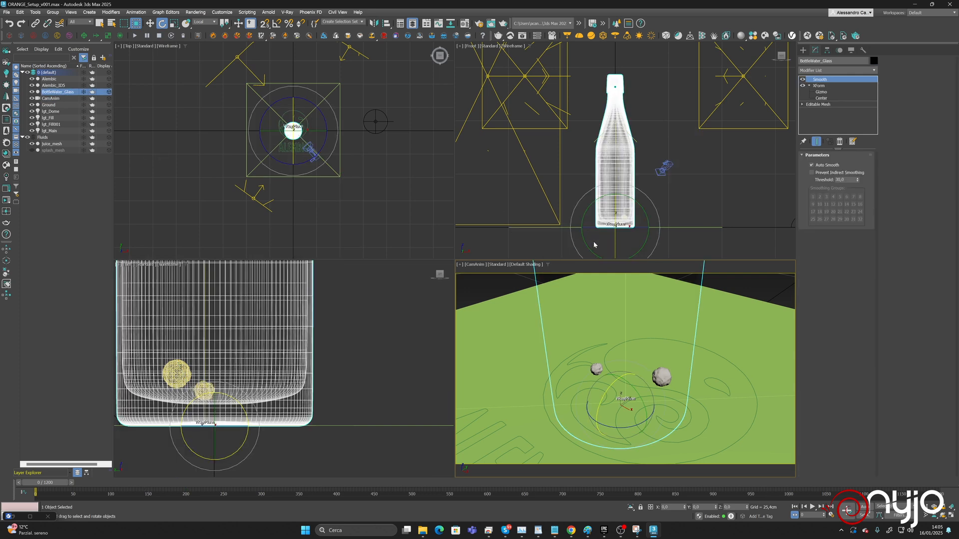
left_click(617, 160)
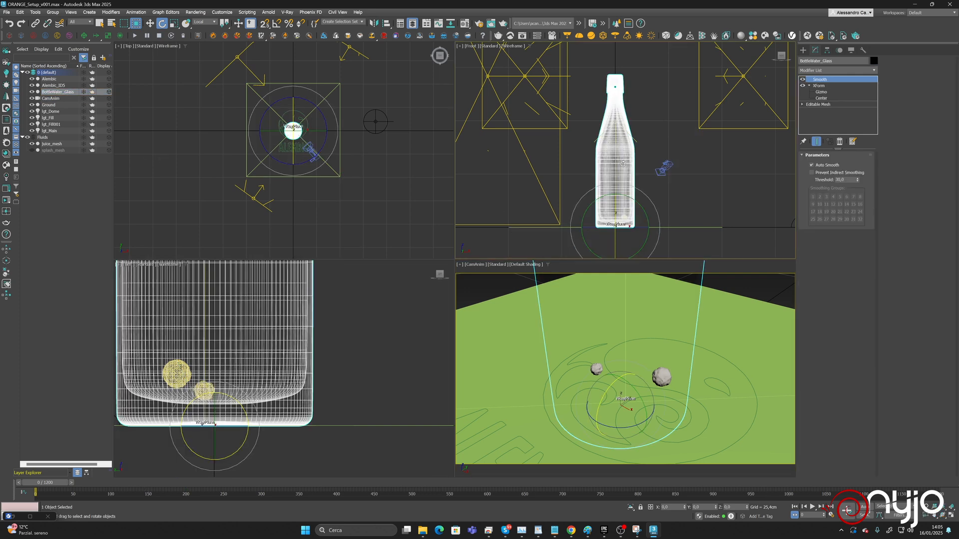
right_click(623, 164)
left_click_drag(41, 488, 404, 484)
key("e")
left_click(31, 150)
key("e")
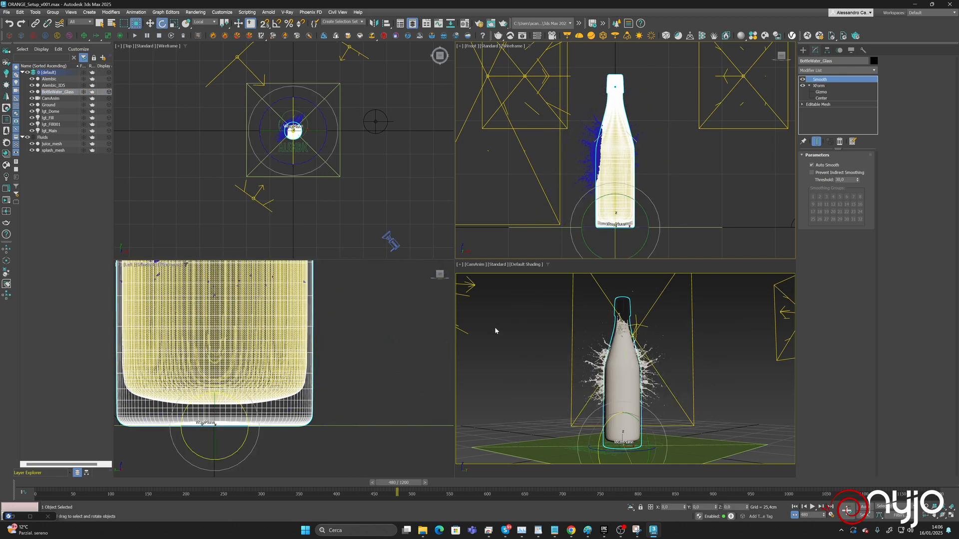
Maximize the CamAnim view, return to frame 0, and save the scene.
right_click(535, 322)
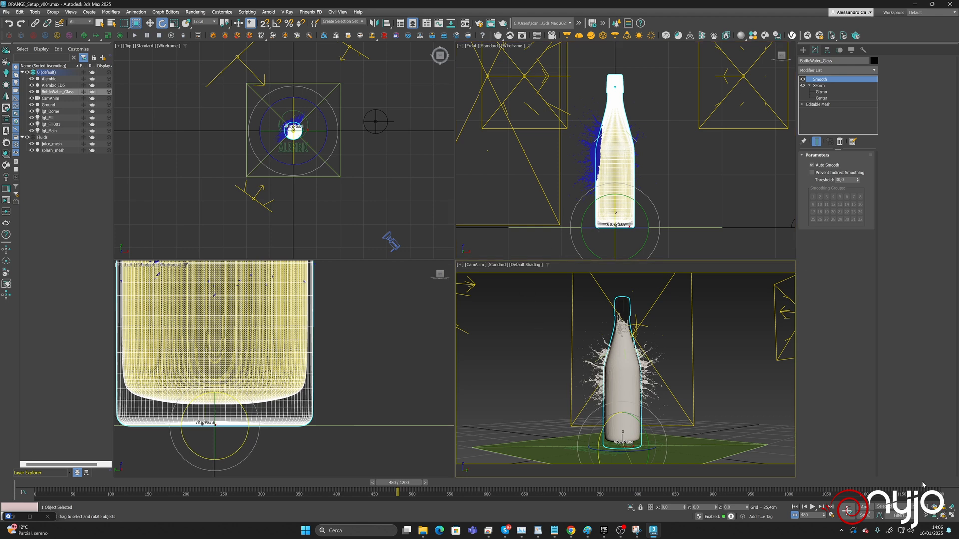
key("alt+w")
left_click(169, 483)
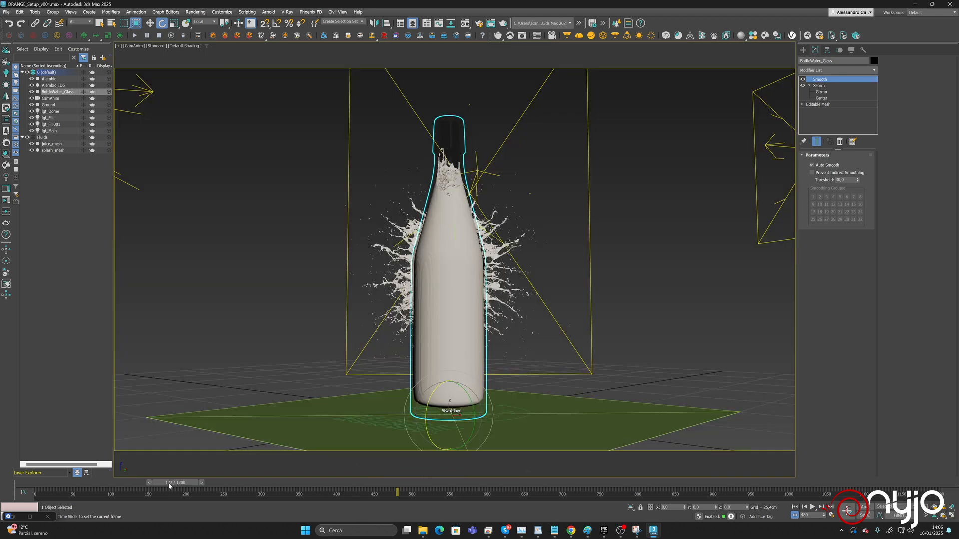
left_click_drag(169, 486, 29, 482)
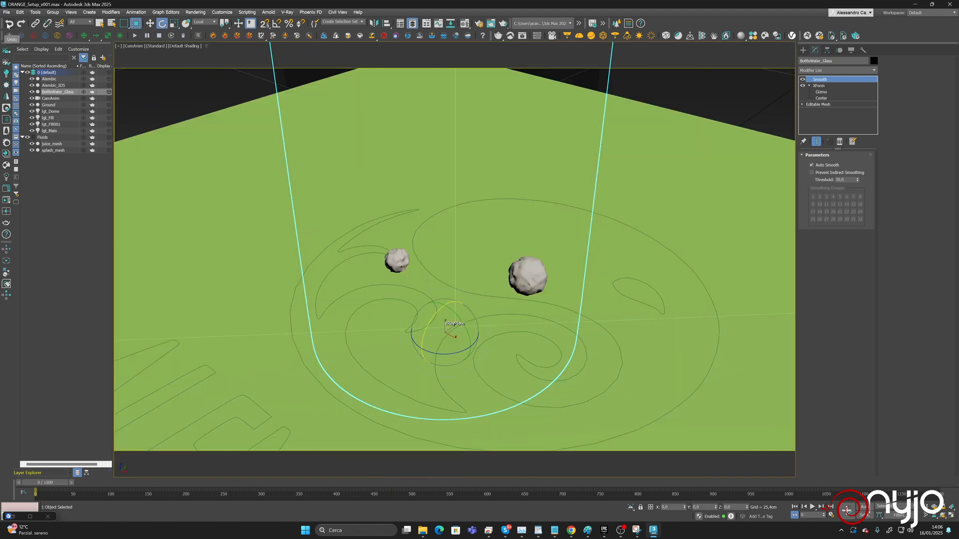
left_click(7, 12)
left_click(15, 74)
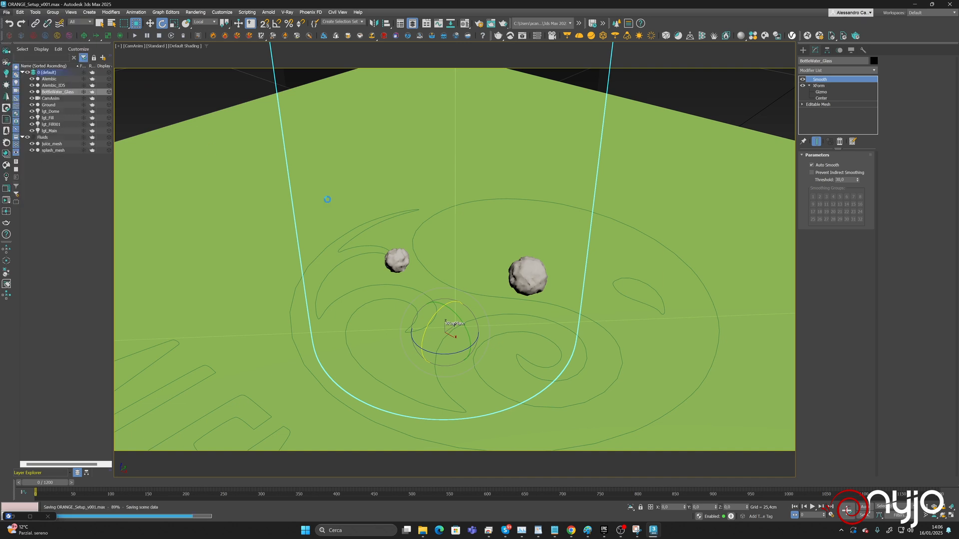